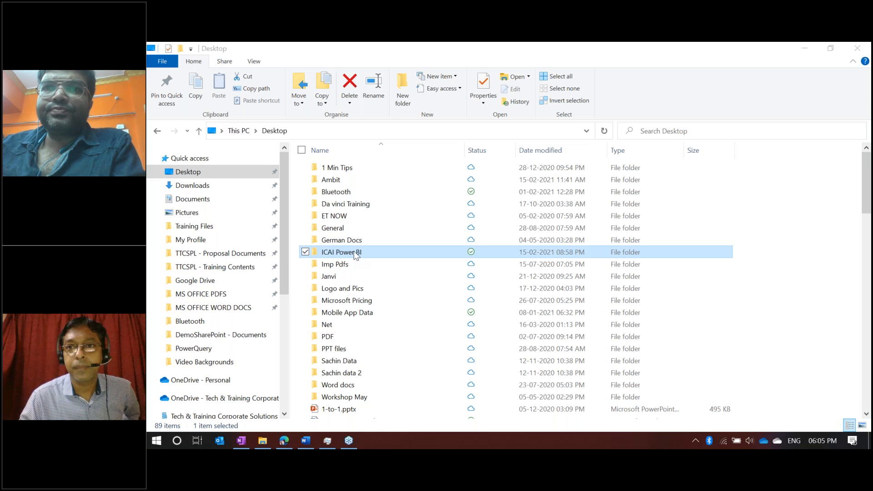
Open the Day 1.pbix report from the ICAI Power BI folder on the Desktop
double_click(339, 253)
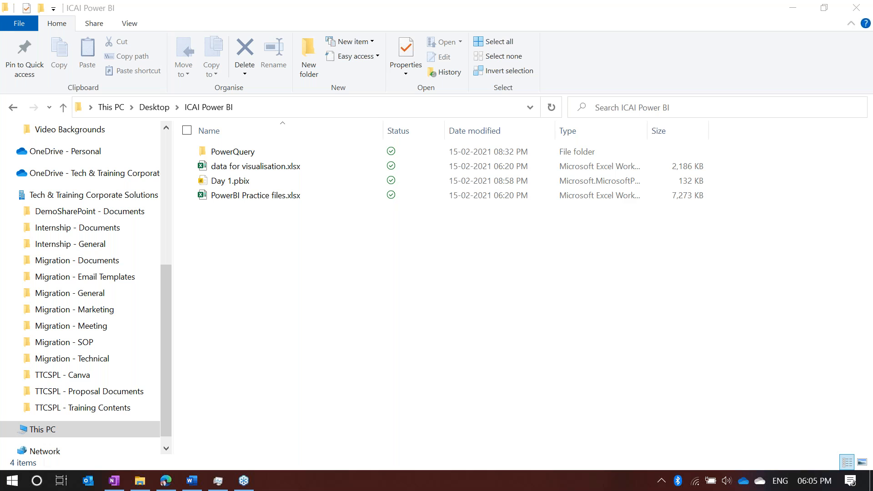
click(236, 182)
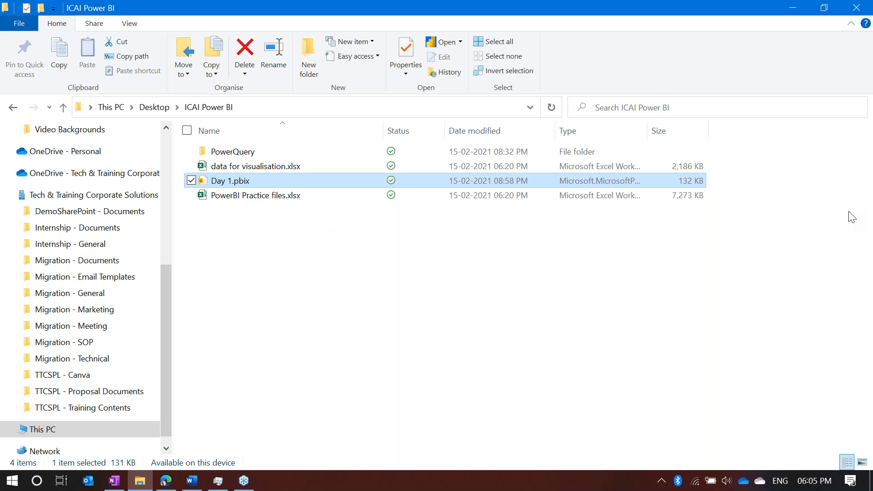
key(Return)
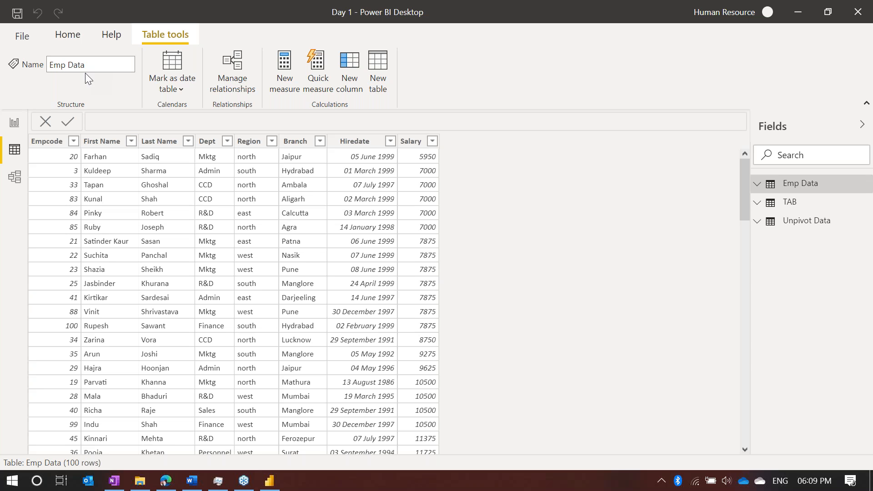
Browse the full Get Data list by category, covering the File, Database, Power Platform and Azure connectors
click(69, 35)
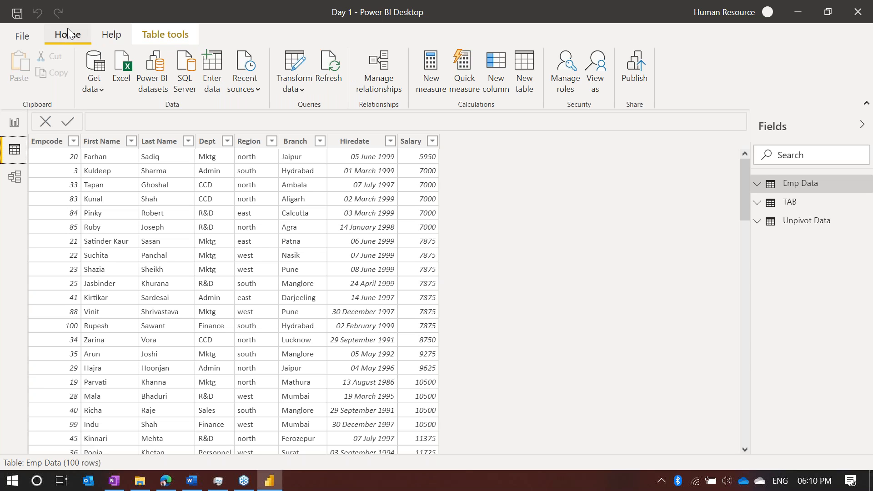
click(94, 88)
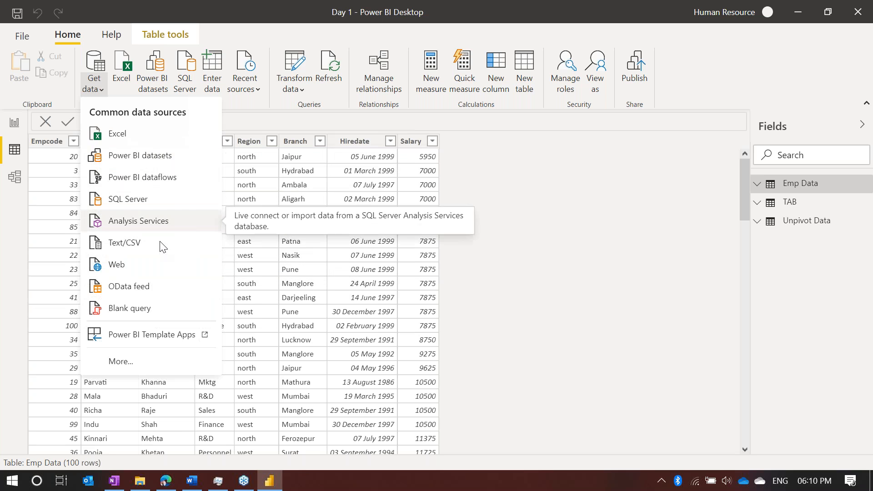
click(138, 361)
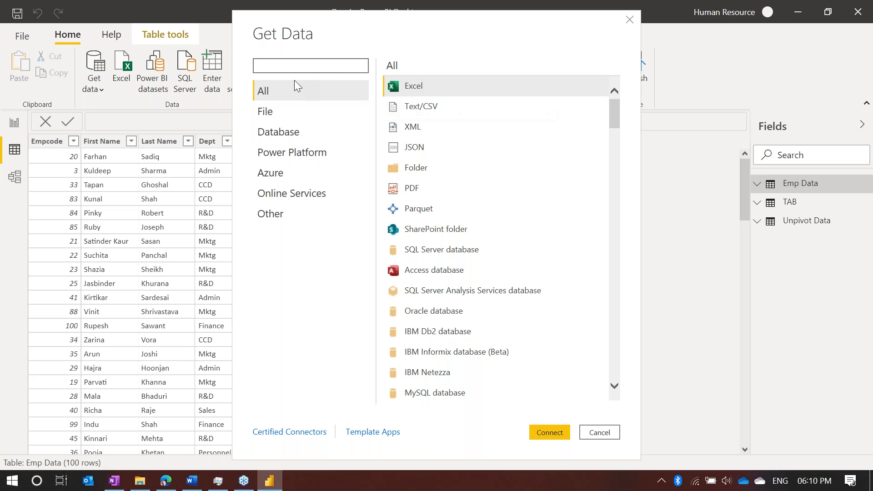
click(280, 117)
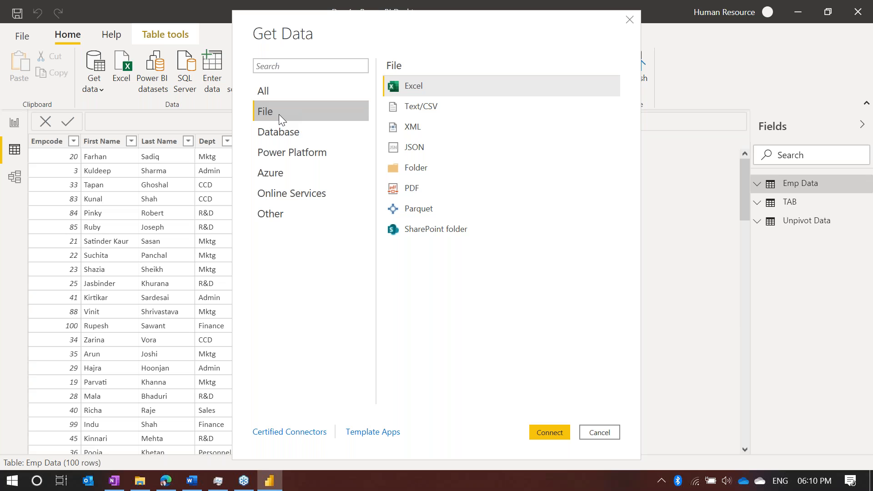
click(287, 139)
click(295, 153)
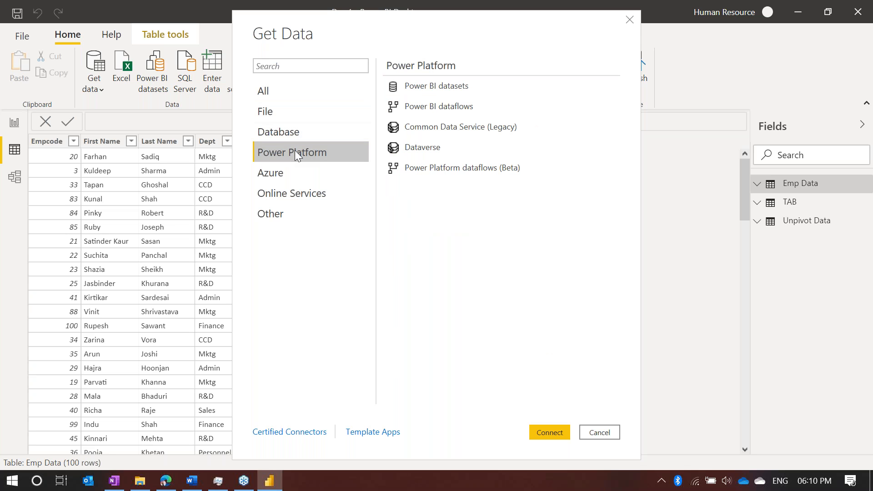
click(298, 176)
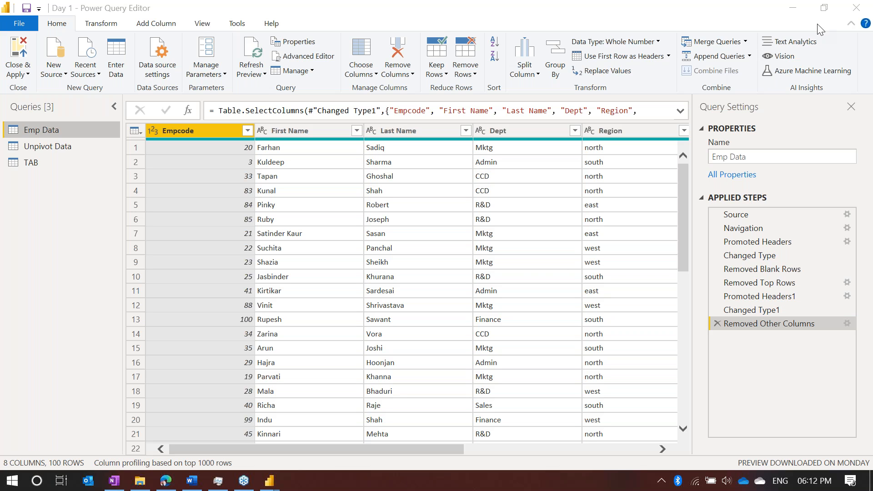
Close the Power Query Editor, reopen it with Transform Data, and bring it back to full size
click(857, 12)
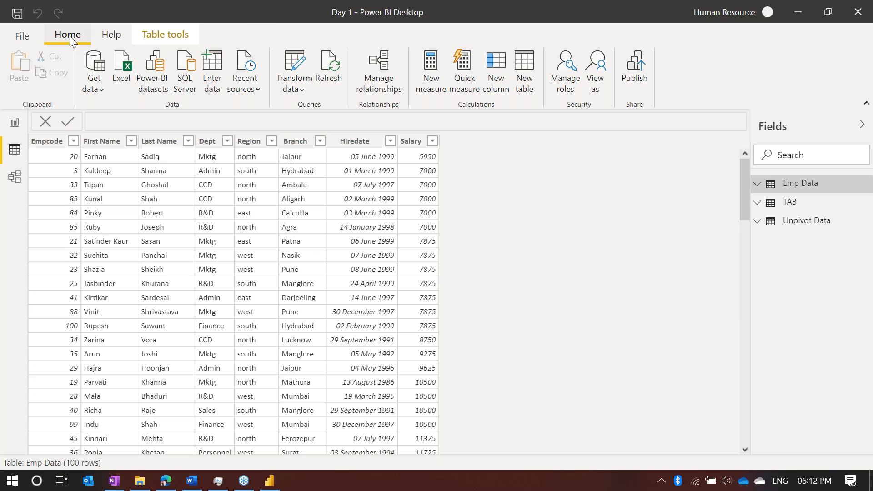
click(298, 68)
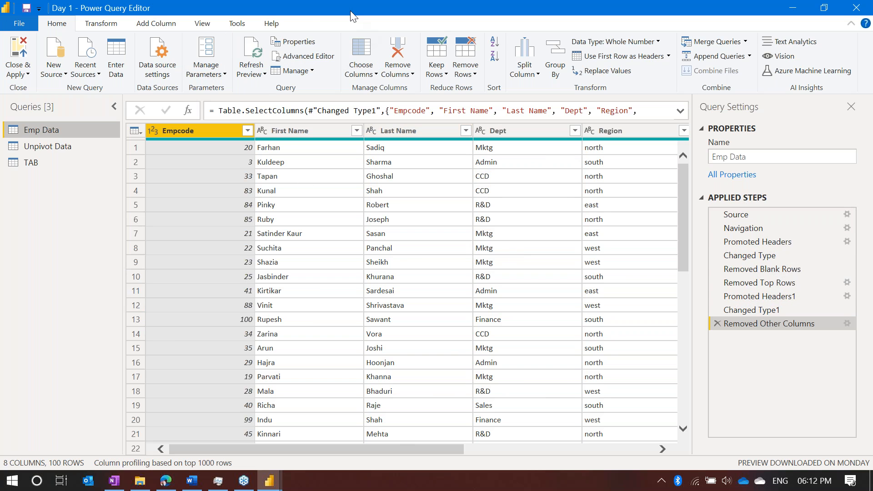
drag(360, 7, 380, 220)
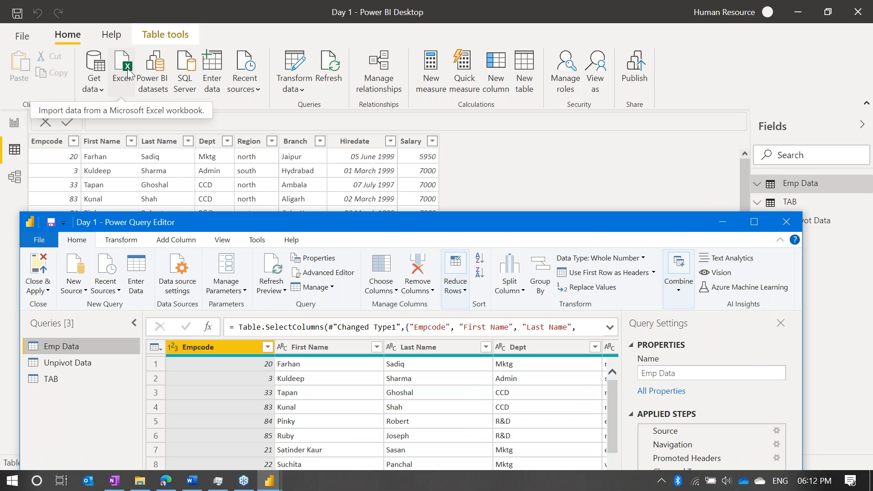
double_click(367, 229)
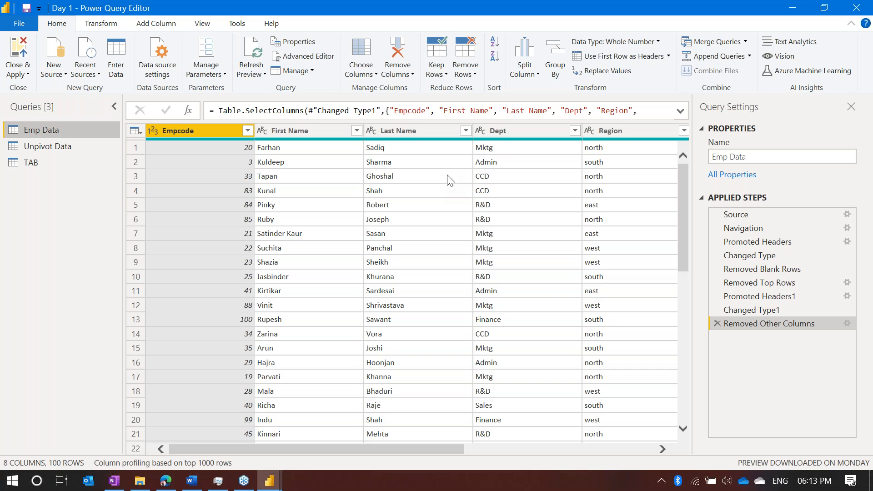
Inspect the Source step of the Emp Data query and its Excel file path, leaving the settings as they are
click(762, 212)
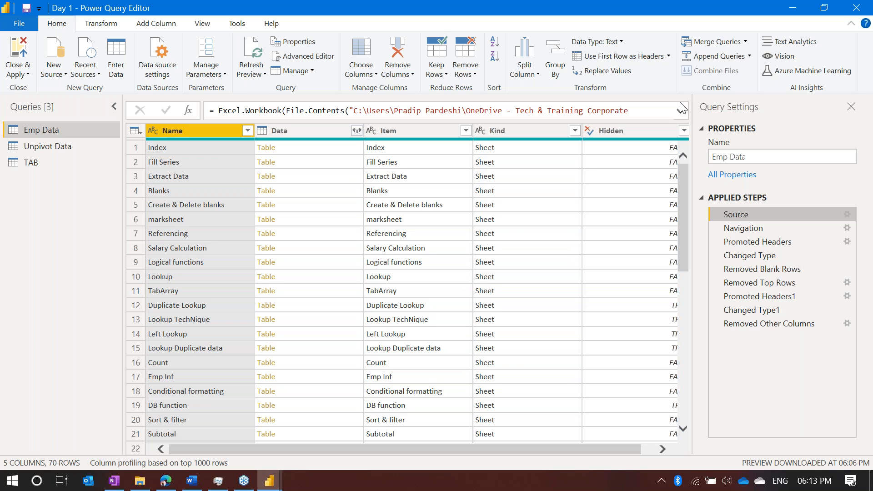
click(847, 215)
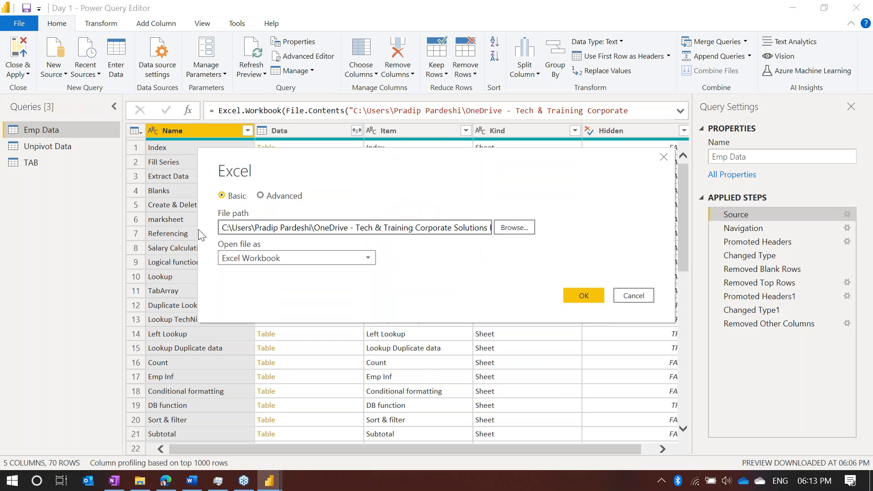
drag(278, 228, 555, 236)
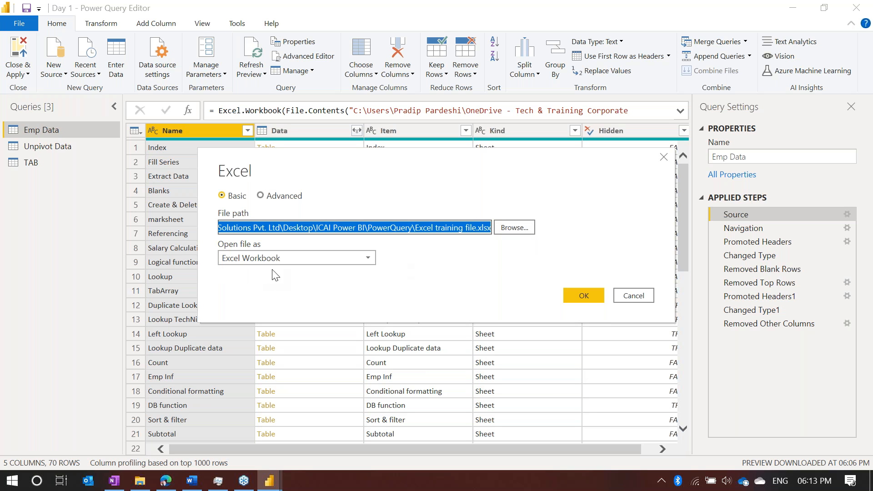
click(635, 301)
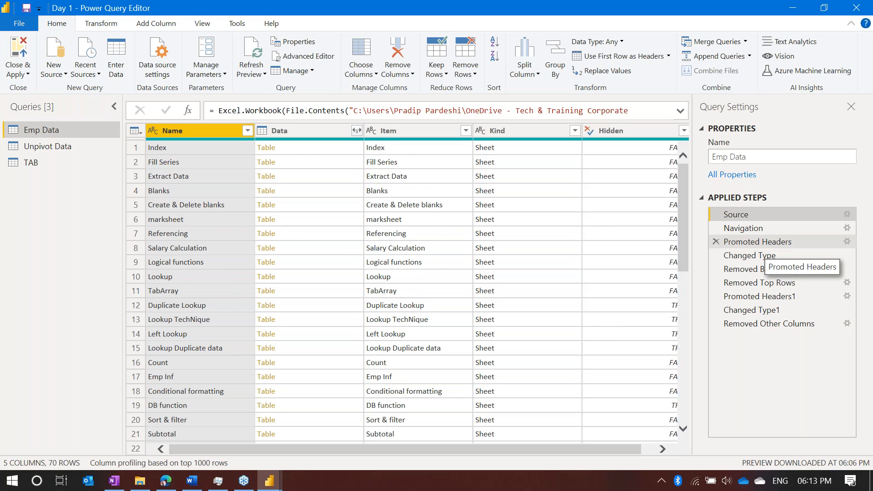
Review the Emp Data preview at the Promoted Headers, Removed Blank Rows and Removed Top Rows steps
click(771, 244)
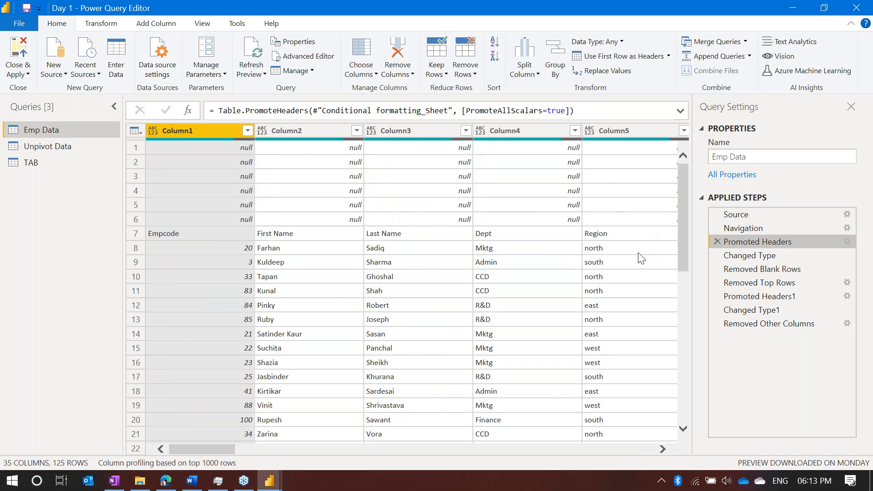
scroll(638, 256, right, 8)
scroll(638, 256, left, 8)
click(757, 268)
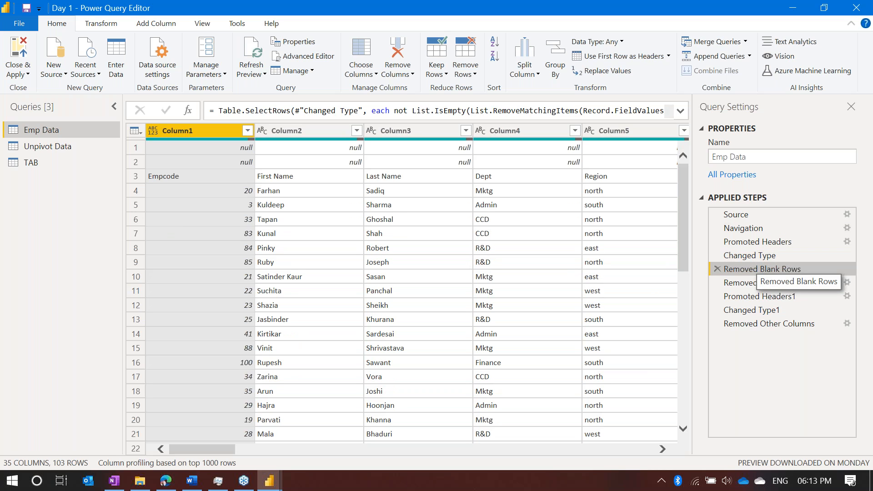
click(766, 284)
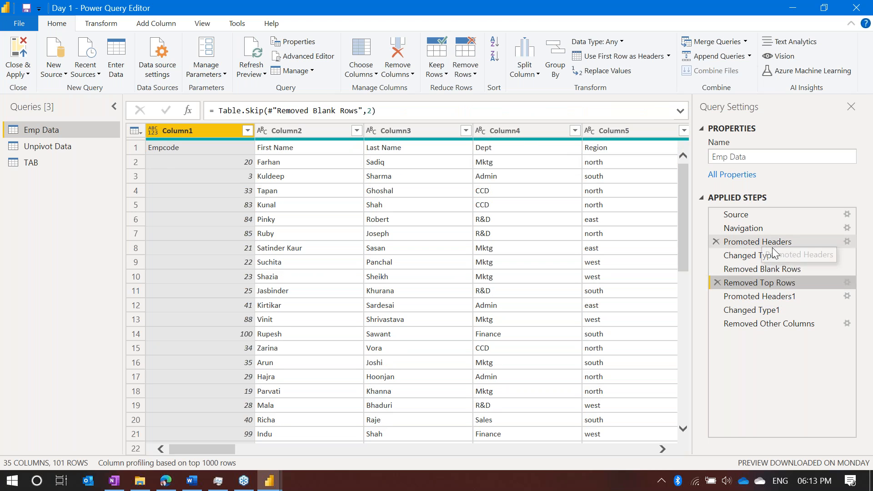
Try to insert a Remove Top Rows step for 2 rows after the Removed Blank Rows step
click(768, 268)
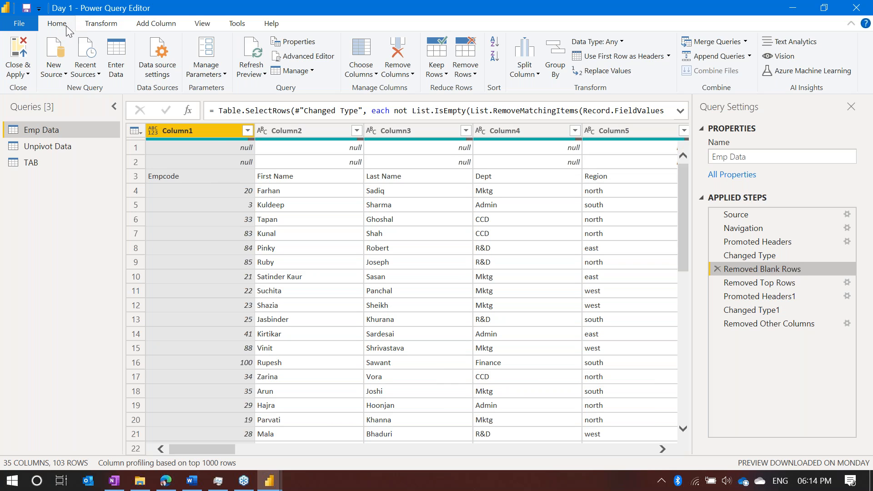
click(467, 76)
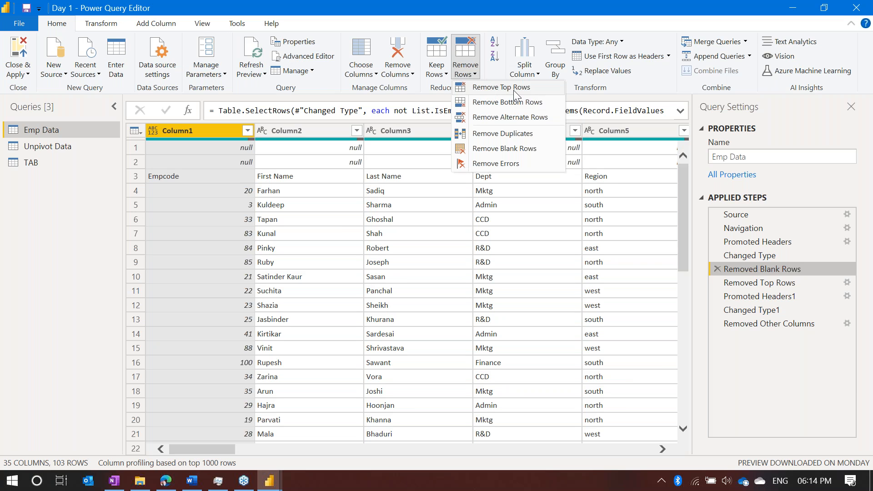
click(482, 3)
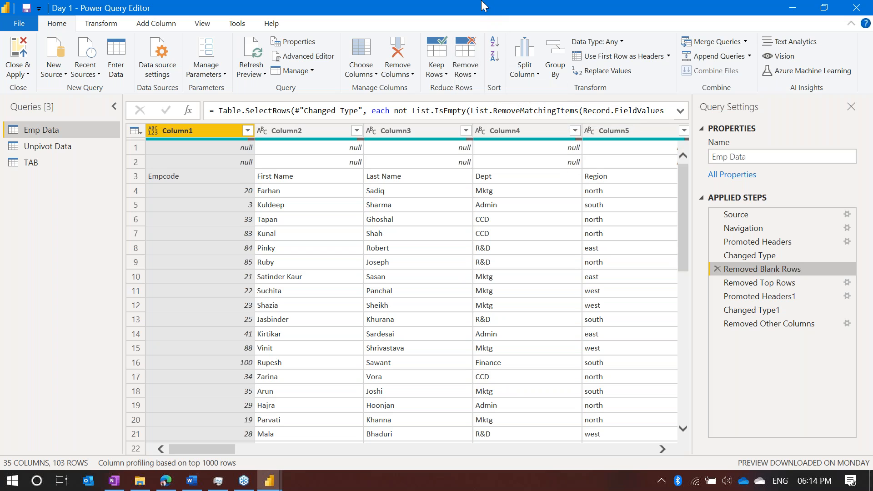
click(466, 75)
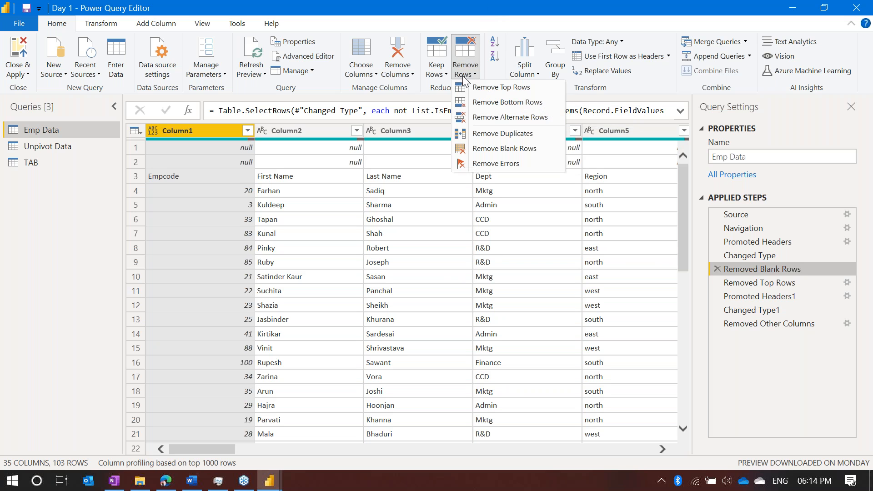
click(479, 88)
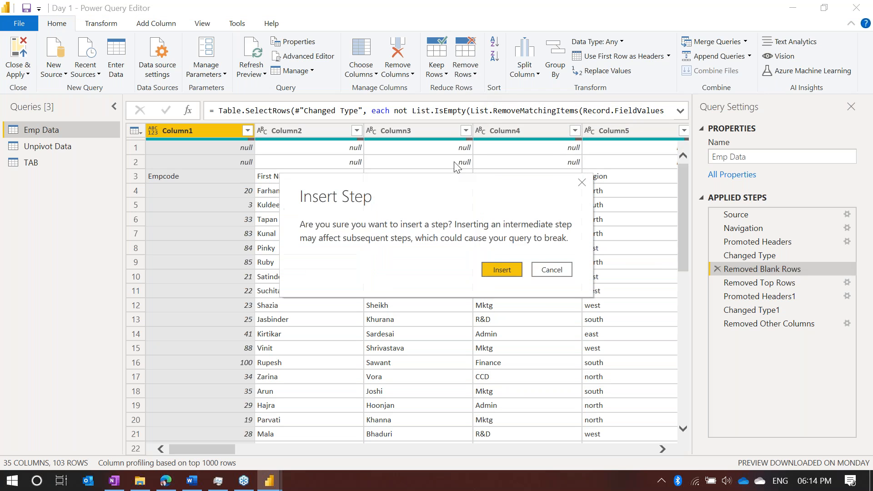
click(501, 271)
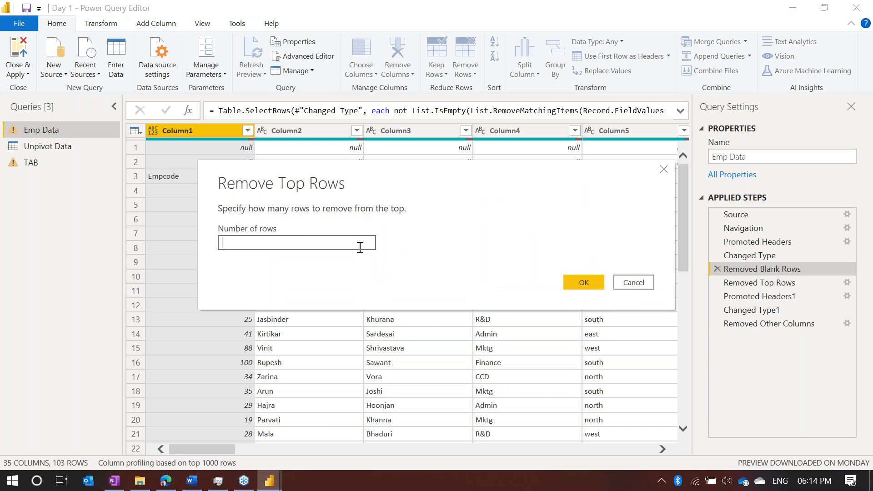
text(2)
key(Escape)
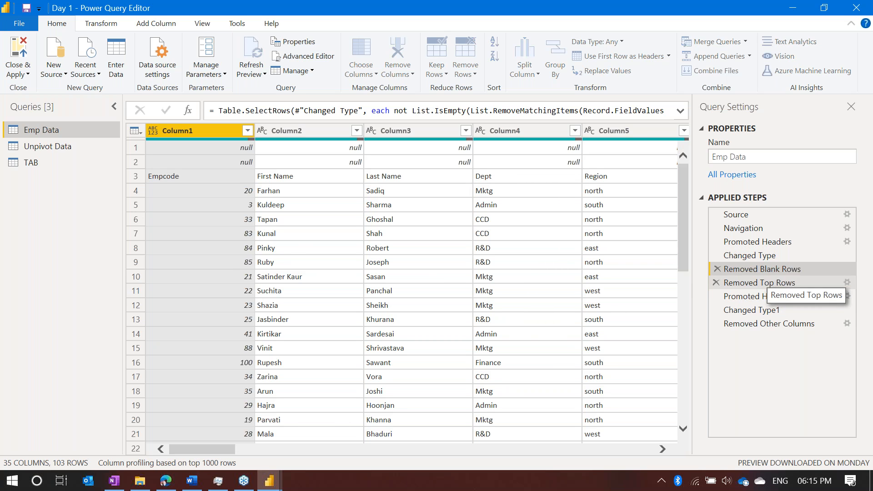
Review the Emp Data preview at Removed Top Rows, Promoted Headers1 and Removed Other Columns, checking all columns through Salary
click(768, 284)
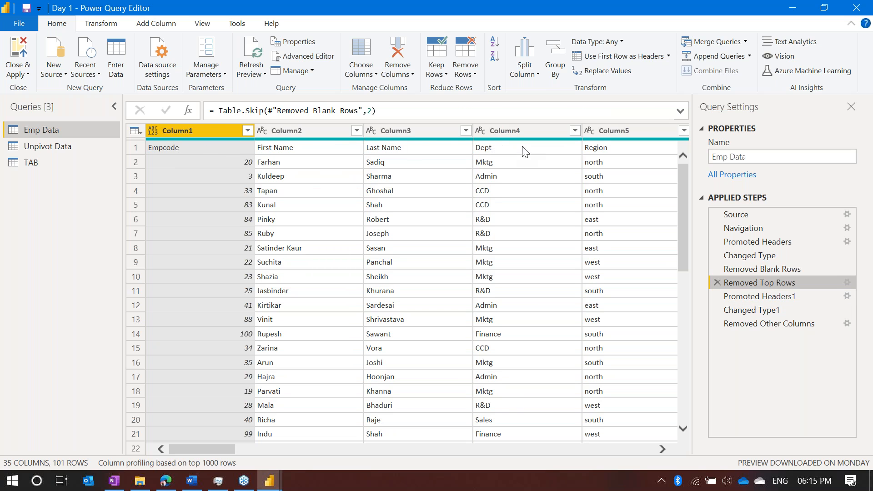
click(757, 296)
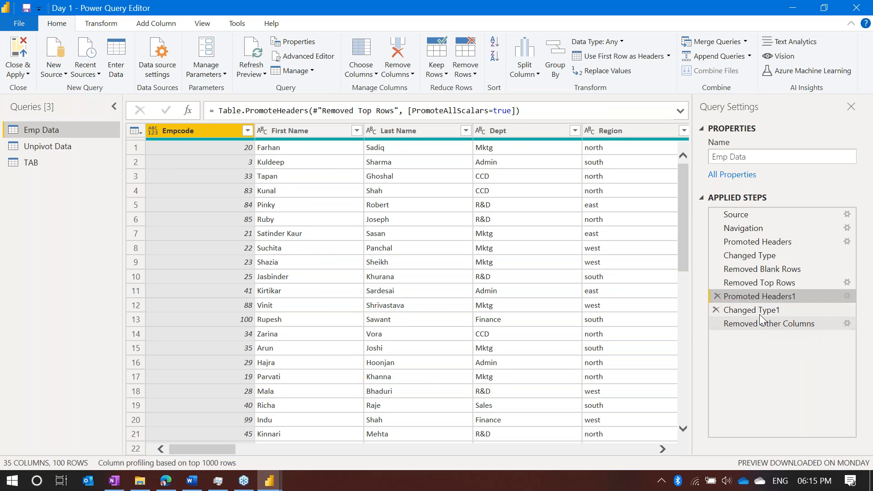
click(771, 327)
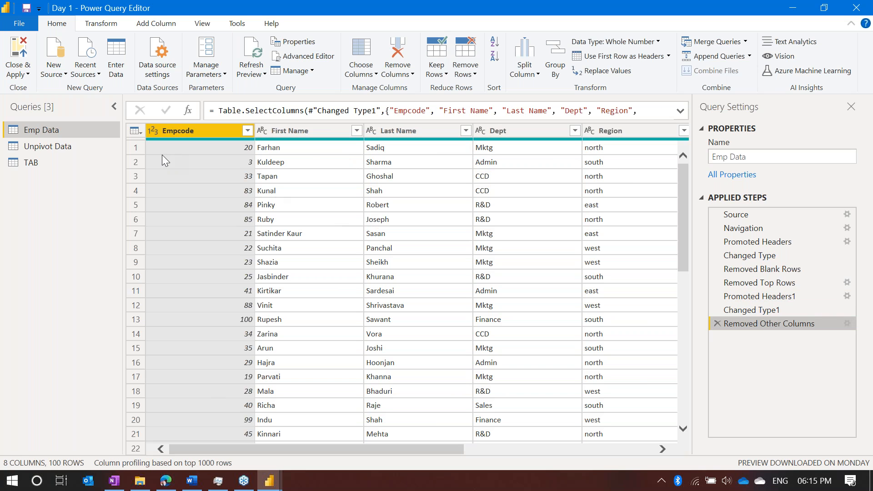
scroll(507, 267, right, 1)
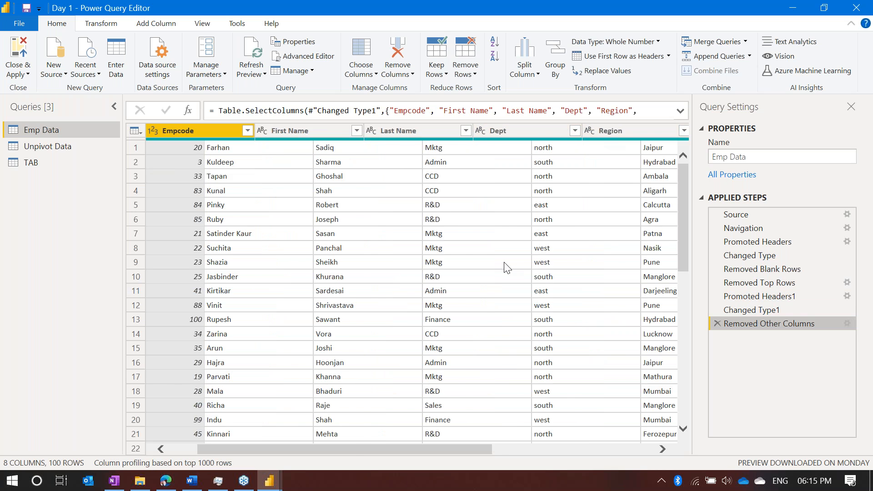
scroll(507, 267, right, 5)
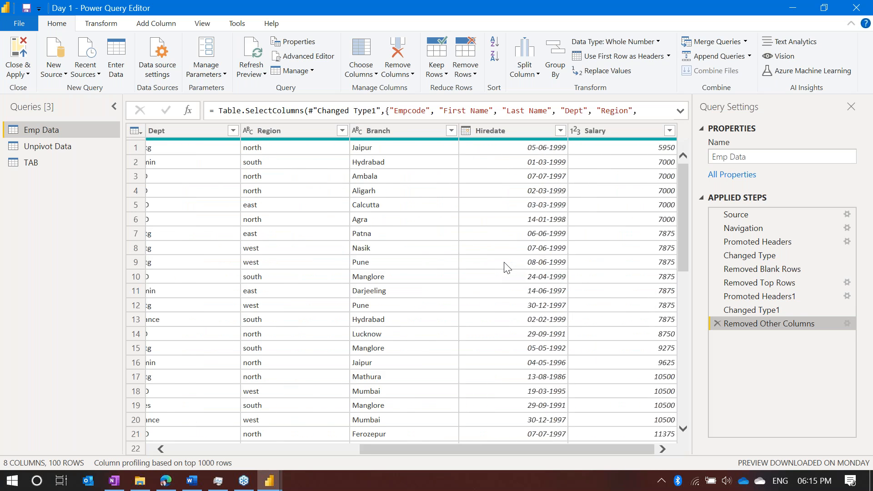
scroll(507, 268, left, 5)
scroll(507, 267, right, 5)
Close and apply the Power Query changes, and show the report page with the Salary by Dept chart
click(824, 8)
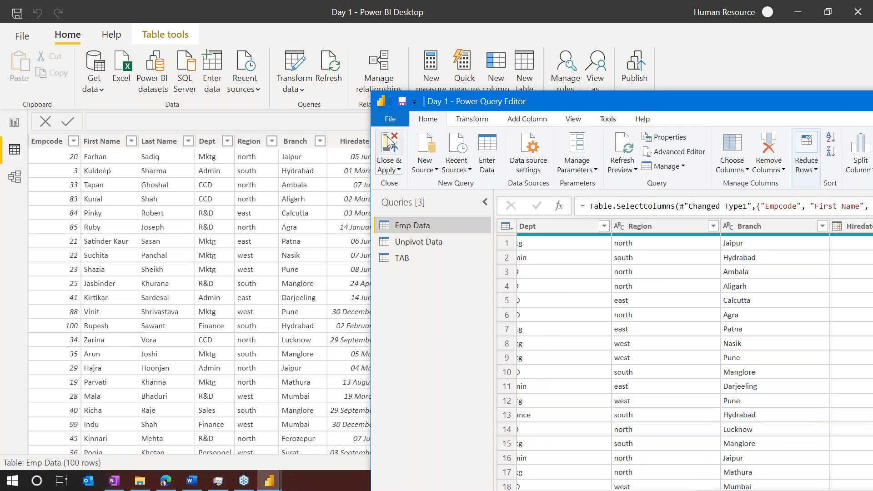
click(389, 145)
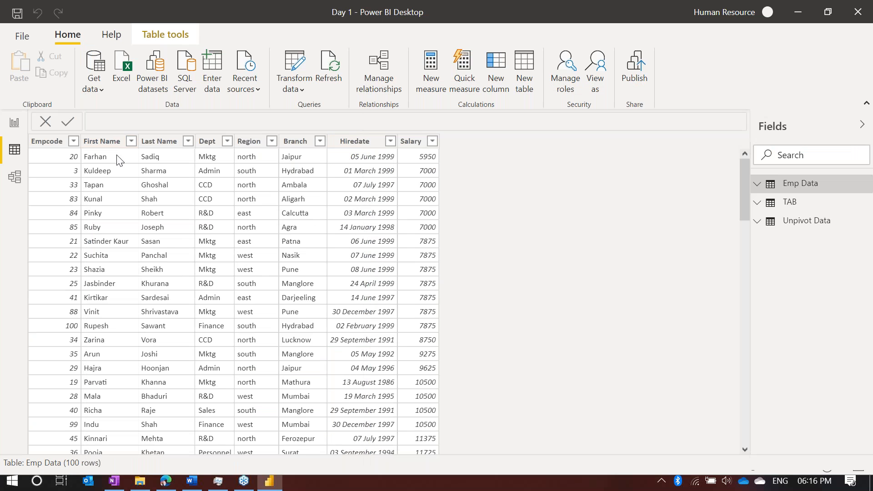
click(11, 127)
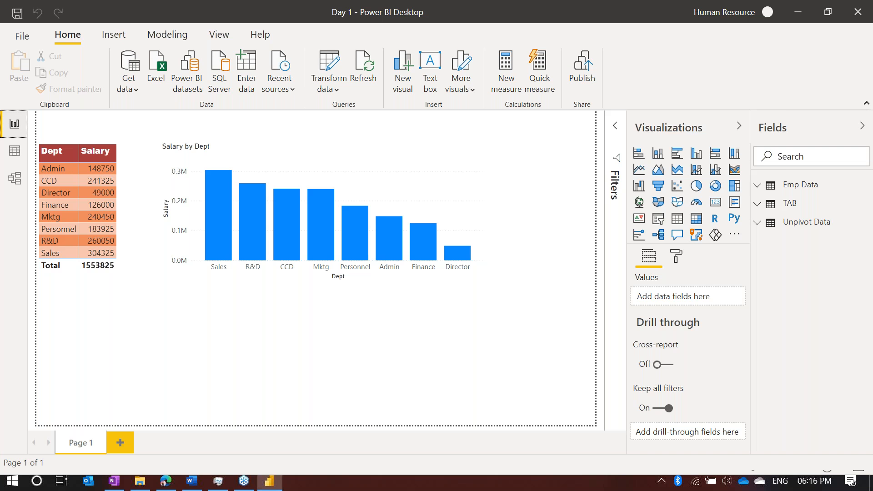
Expand the Emp Data fields and delete the Salary by Dept chart from the report page
click(763, 187)
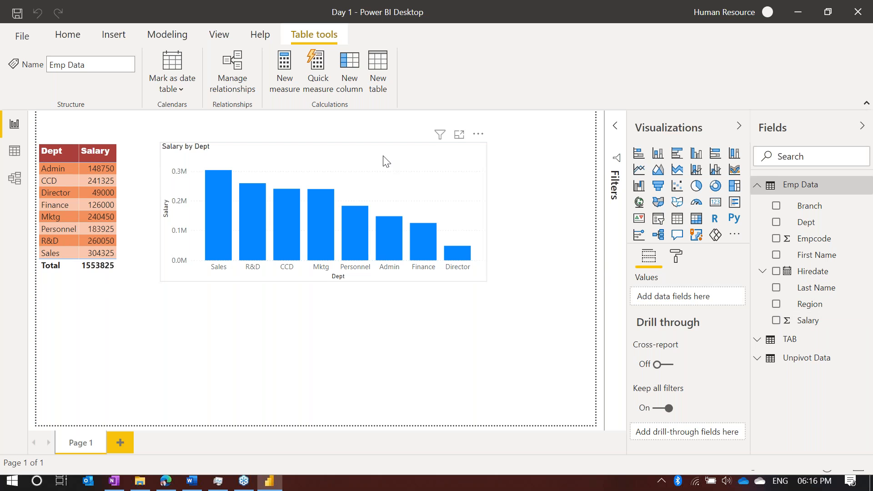
click(398, 166)
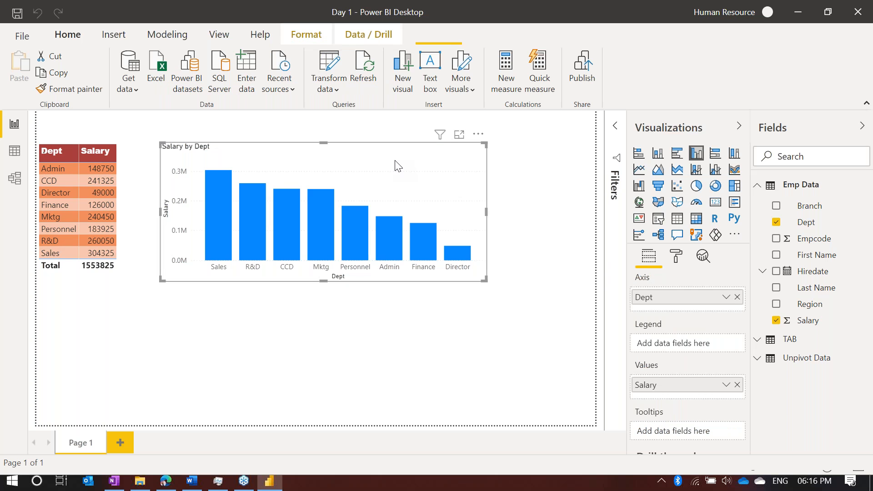
key(Delete)
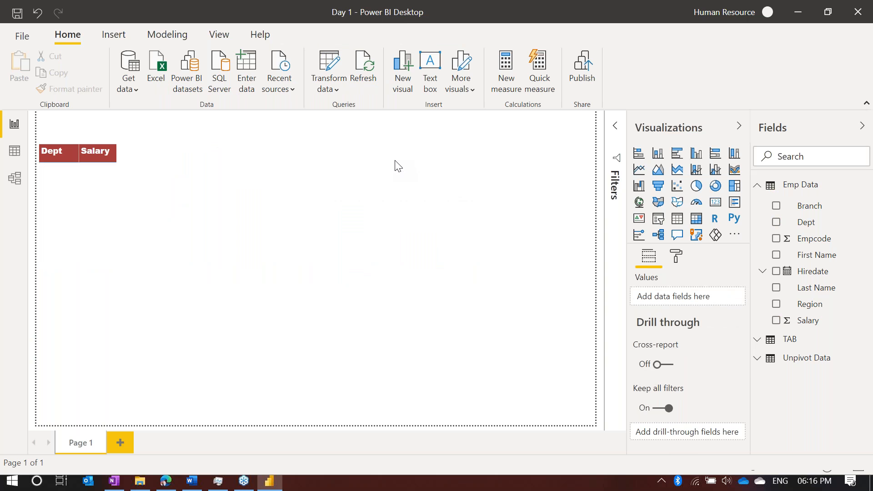
Duplicate the Dept and Salary table and place the copy beside the original
click(128, 217)
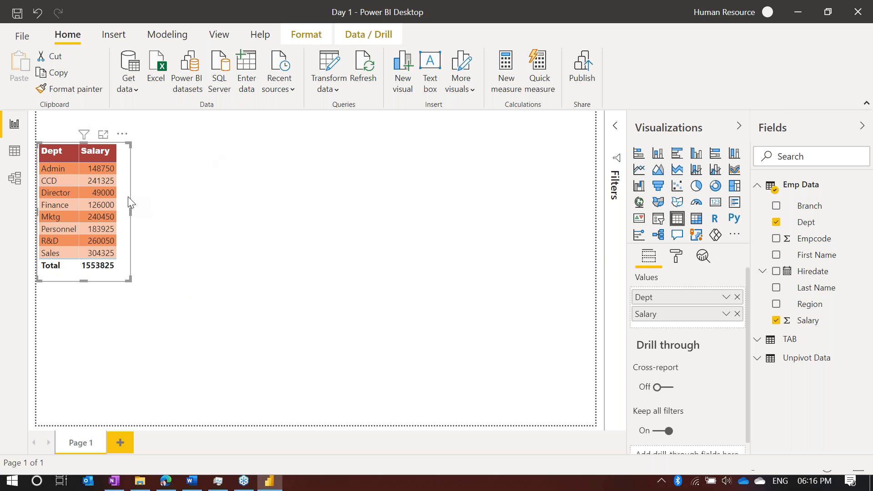
key(ctrl+c)
key(ctrl+v)
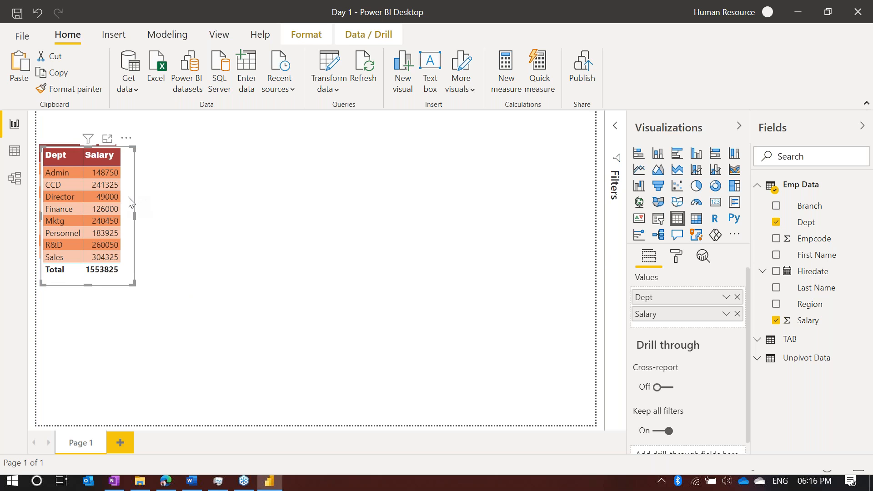
drag(131, 202, 265, 199)
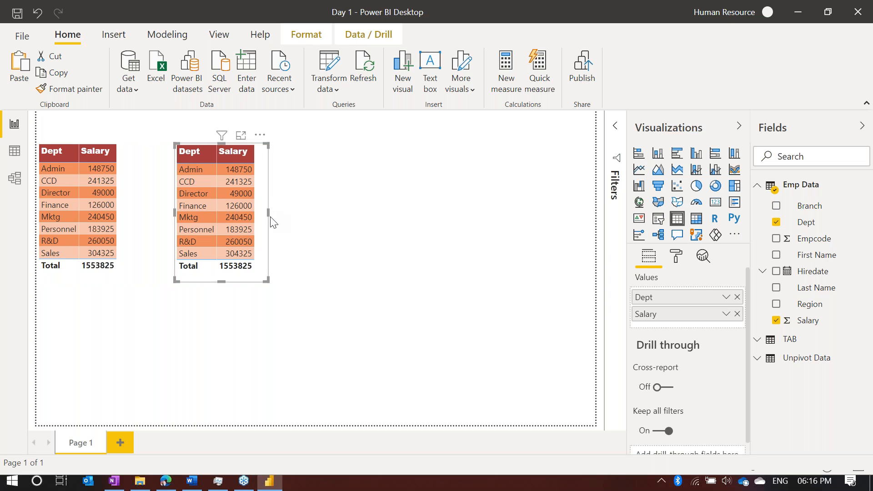
Convert the copied table into a clustered column chart and widen it to span from the original table to the page's far edge
drag(270, 215, 595, 230)
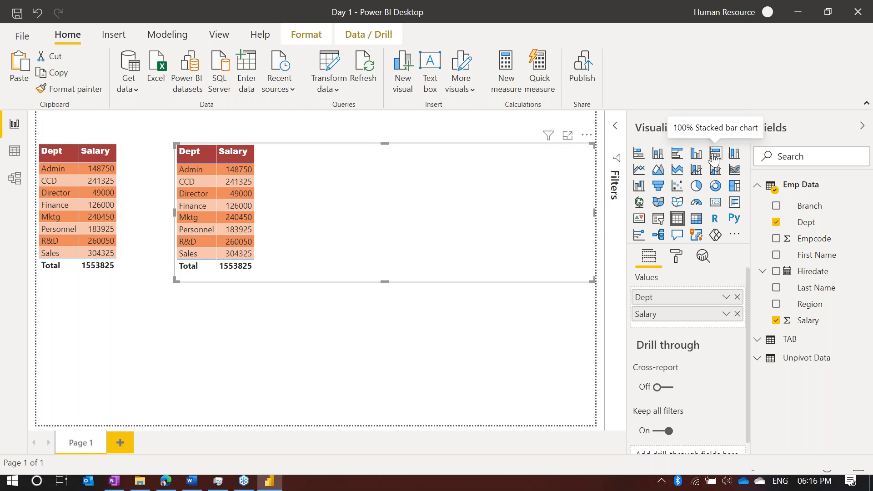
click(696, 153)
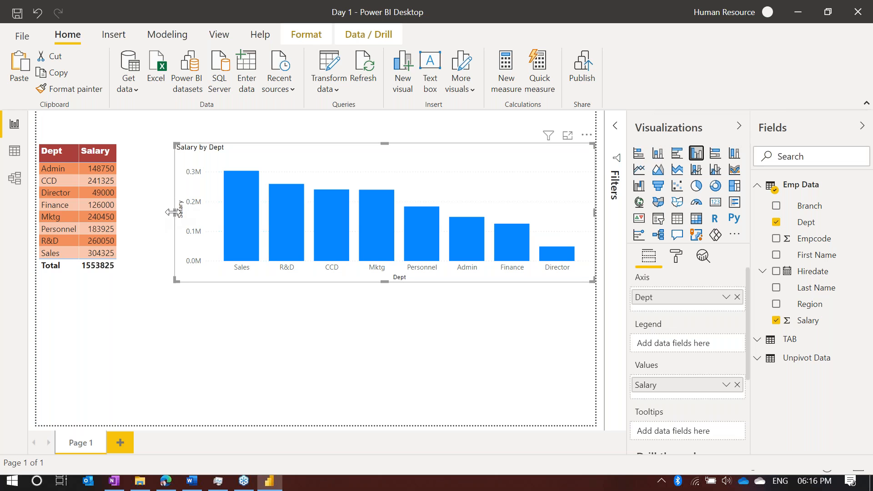
drag(172, 212, 131, 215)
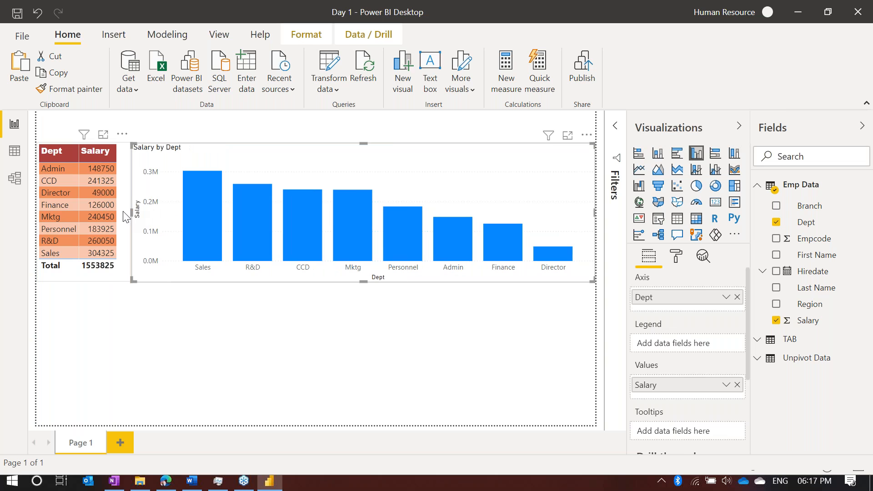
Narrow the Dept and Salary table to fit its columns and extend the Salary by Dept chart to meet it
click(126, 215)
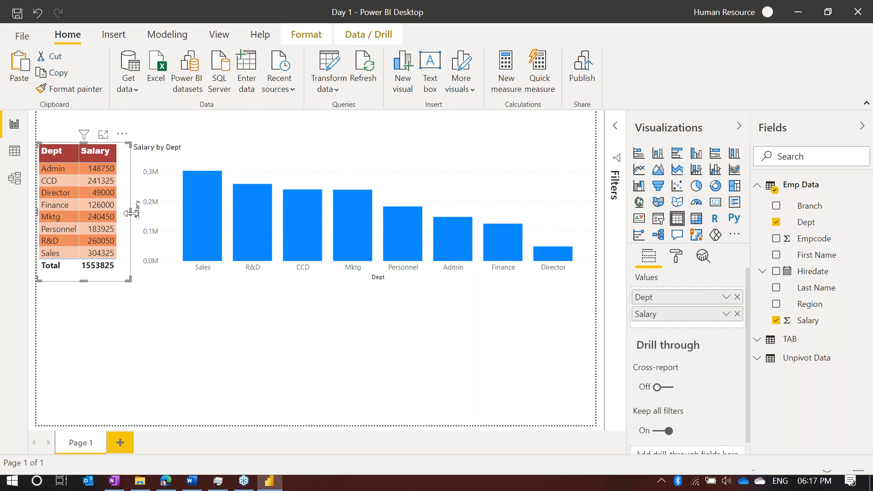
drag(129, 213, 120, 217)
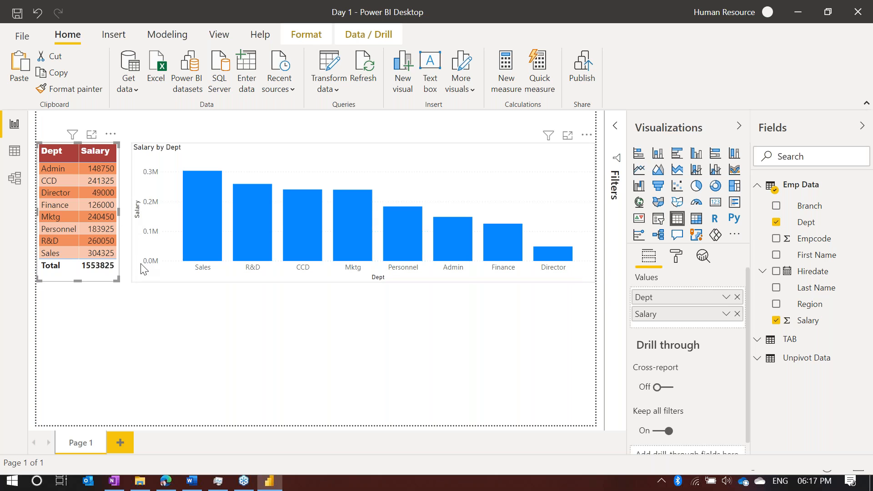
click(143, 276)
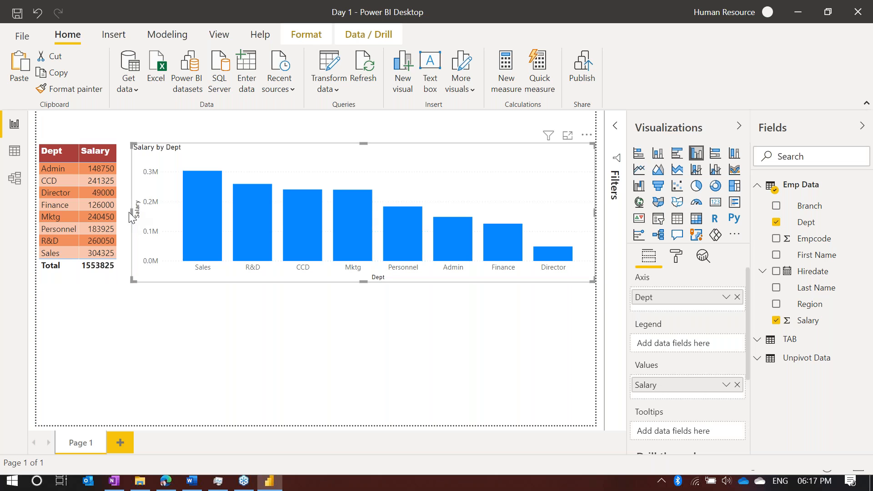
drag(130, 213, 122, 212)
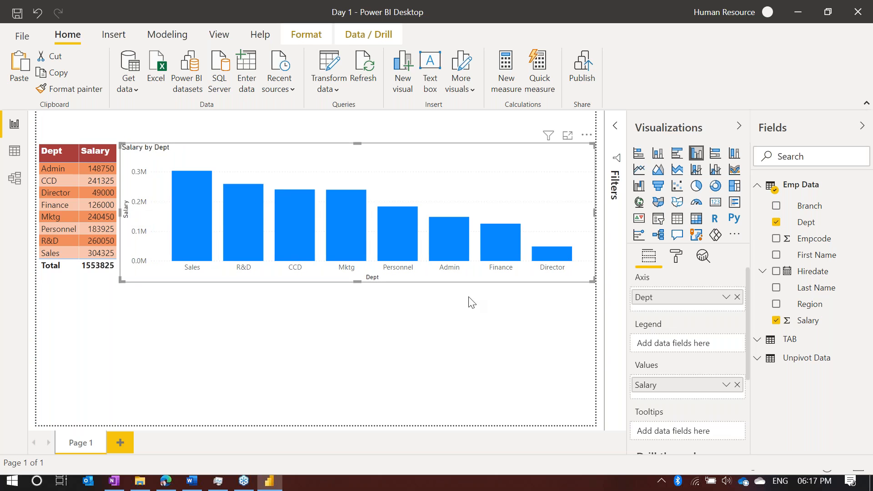
click(478, 384)
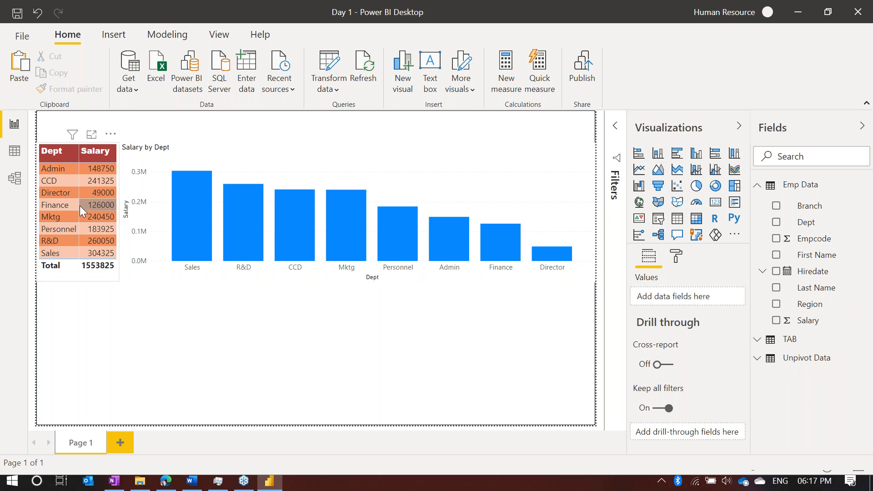
Show the Unpivot Data fields and the data view, and open the Unpivot Data query in a maximized Power Query Editor
click(795, 364)
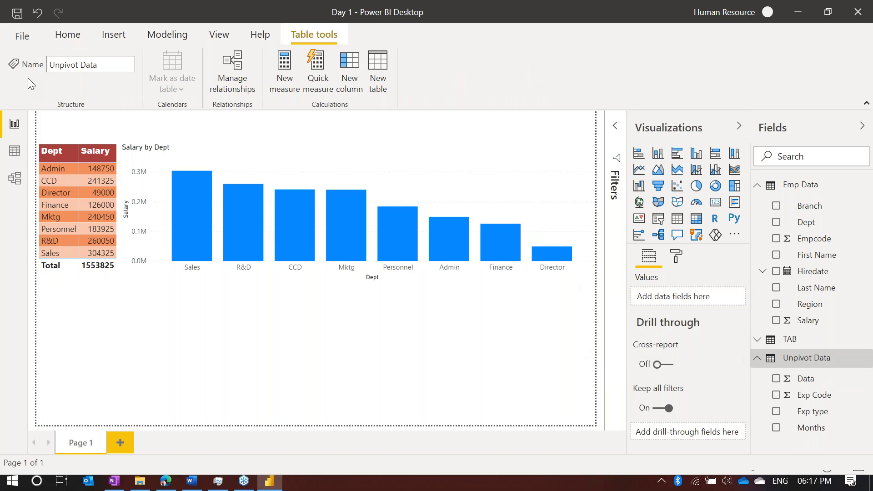
click(15, 155)
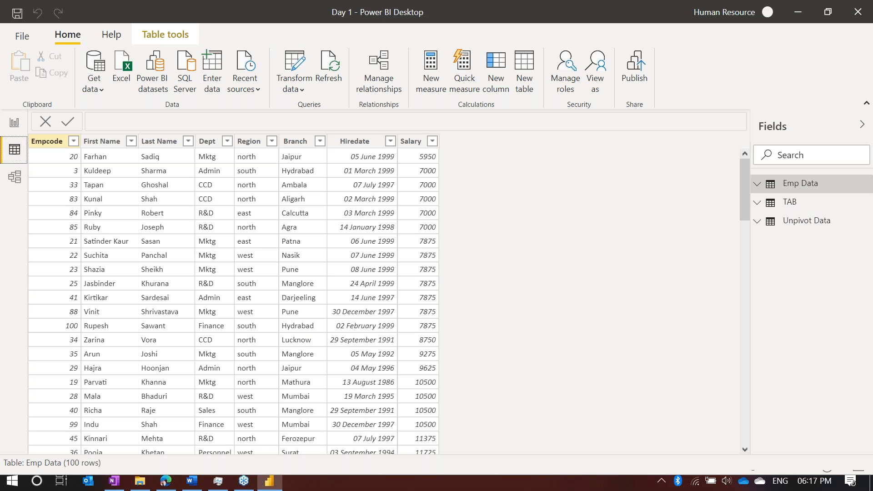
click(294, 69)
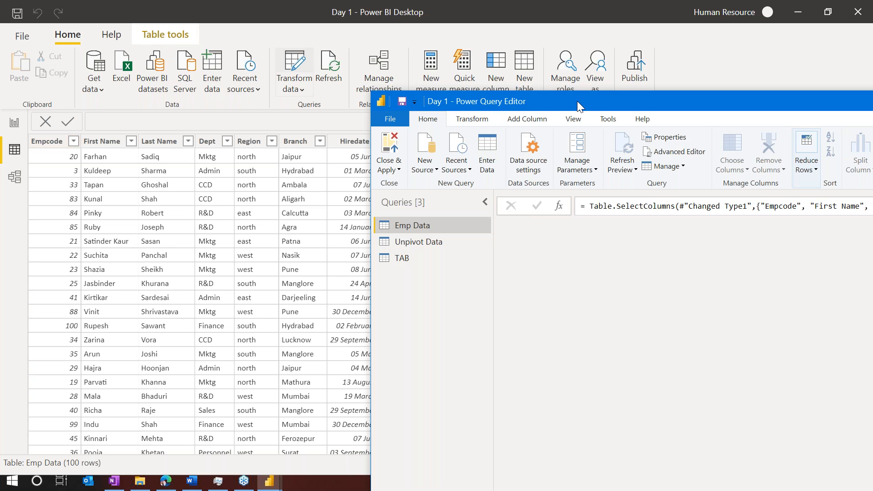
drag(577, 101, 251, 4)
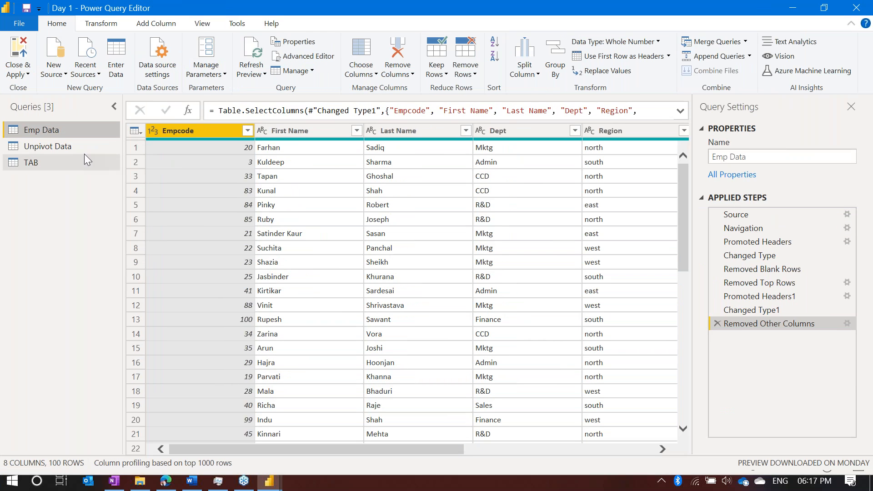
click(66, 150)
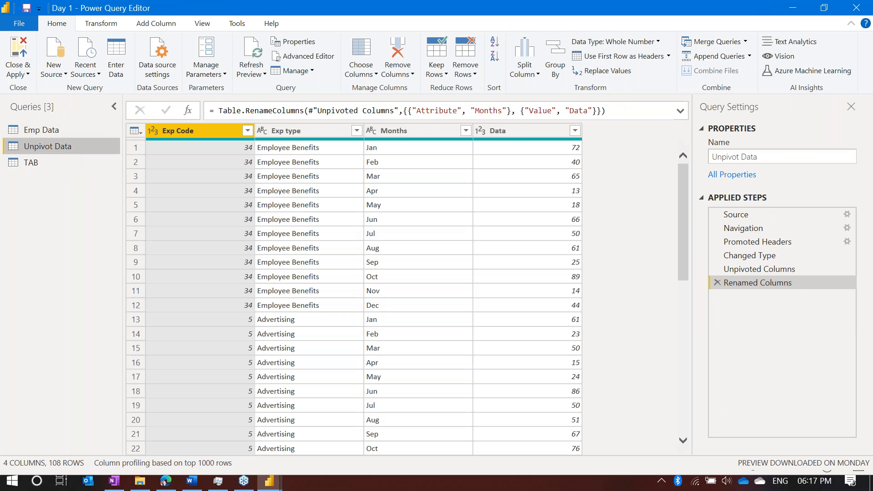
Review the Unpivot Data preview at the Promoted Headers step, checking Exp Code, Exp type and the month columns through Dec
click(755, 213)
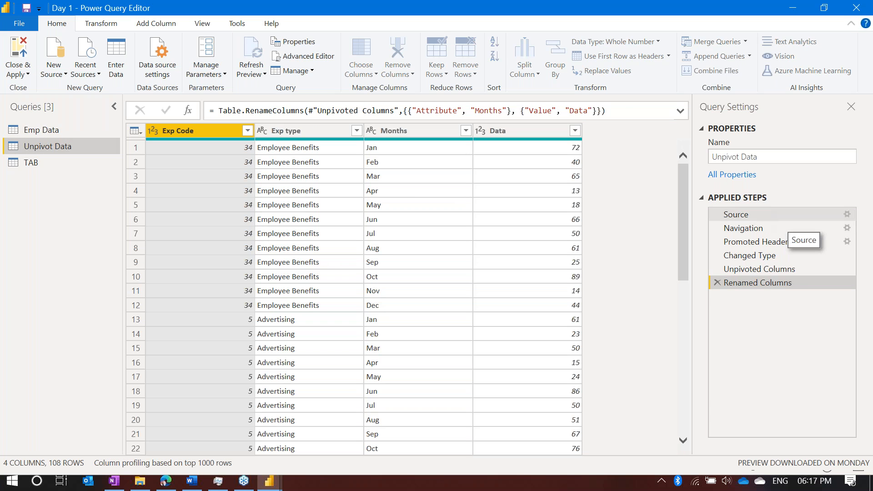
click(768, 244)
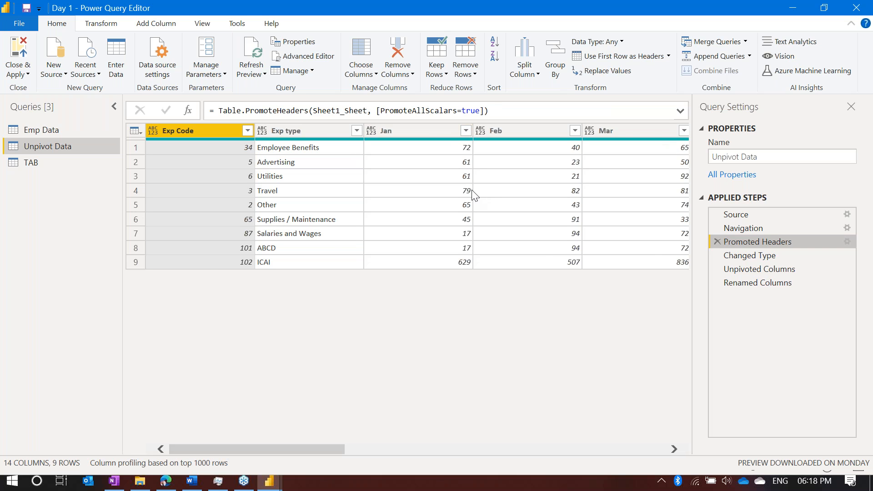
scroll(475, 194, right, 6)
scroll(476, 195, right, 2)
scroll(475, 195, left, 10)
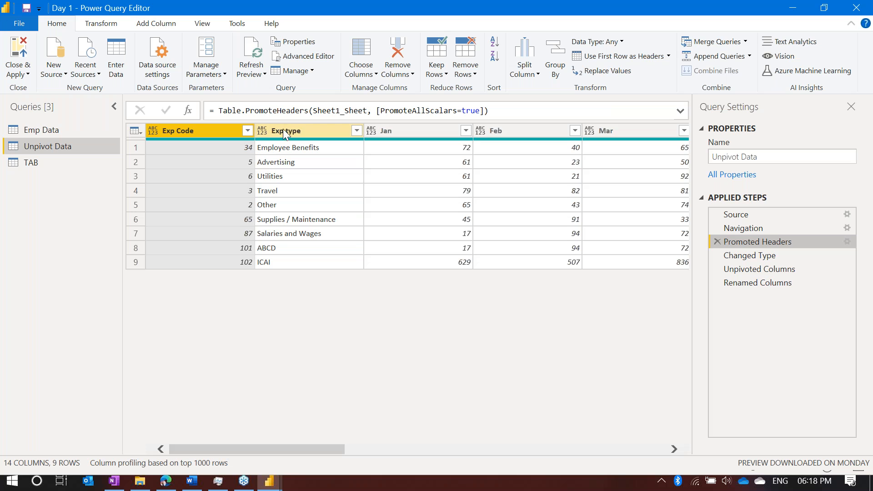
scroll(490, 205, right, 10)
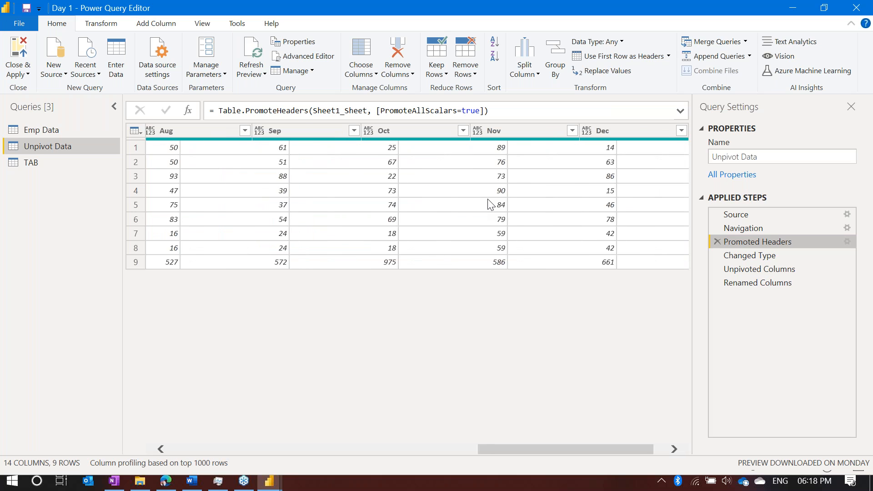
scroll(490, 205, left, 10)
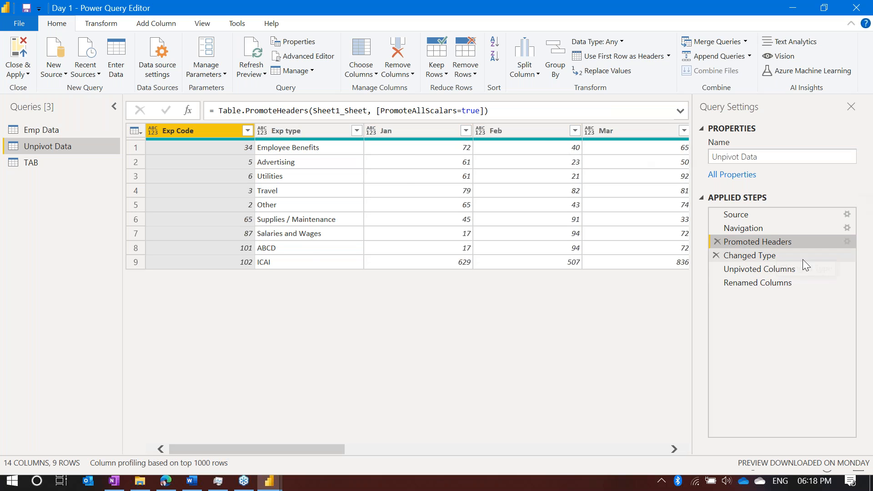
Compare the Promoted Headers and Unpivoted Columns previews, selecting the Jan through Dec columns to view the available unpivot commands
click(735, 271)
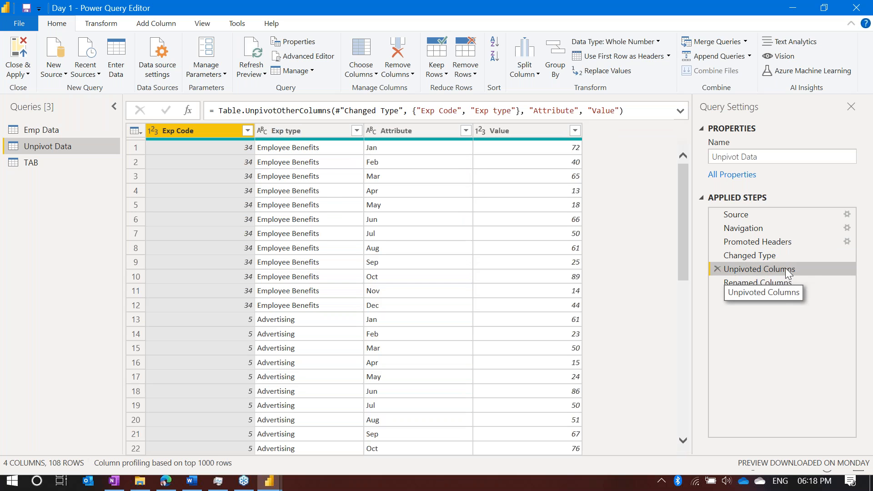
click(748, 242)
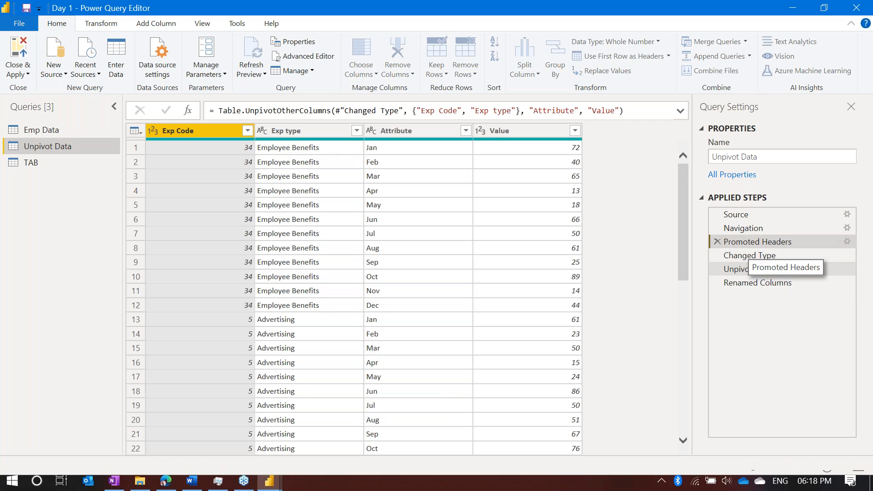
click(413, 131)
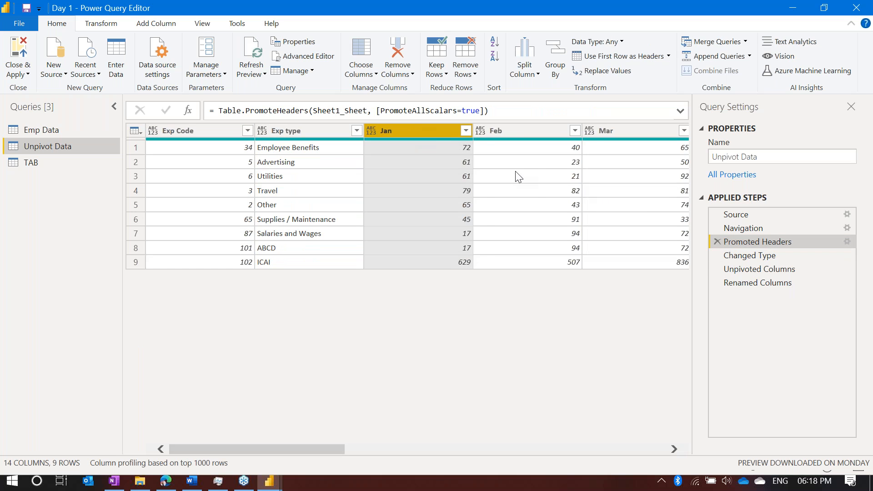
scroll(514, 176, right, 5)
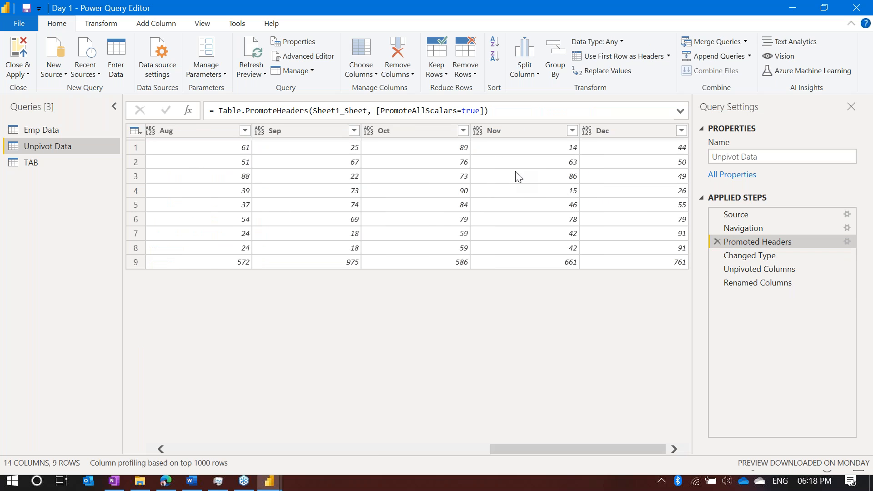
shift+click(615, 136)
right_click(615, 137)
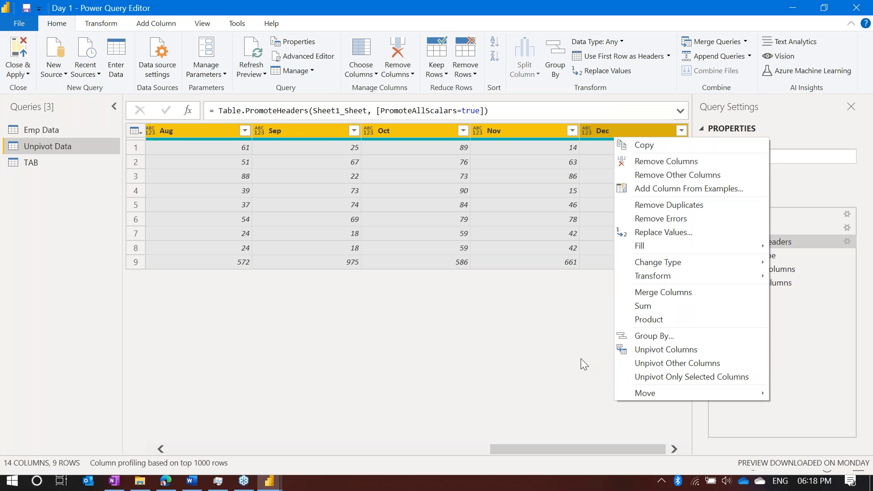
click(539, 360)
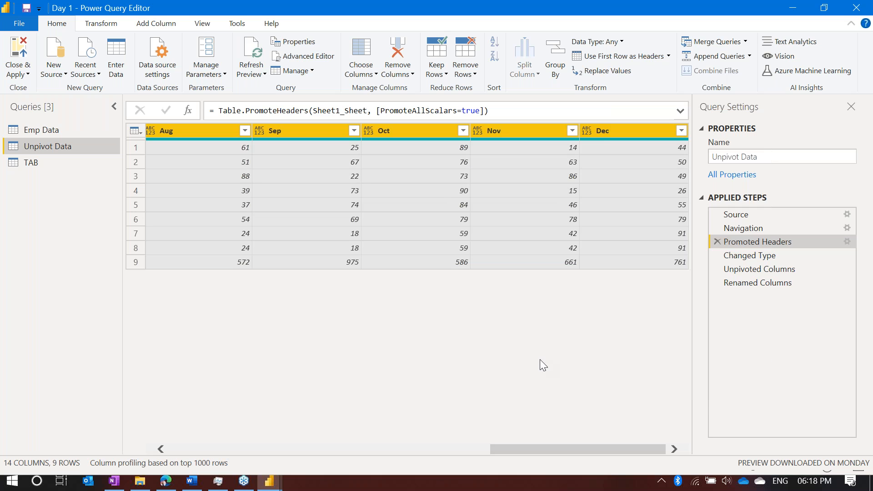
click(765, 272)
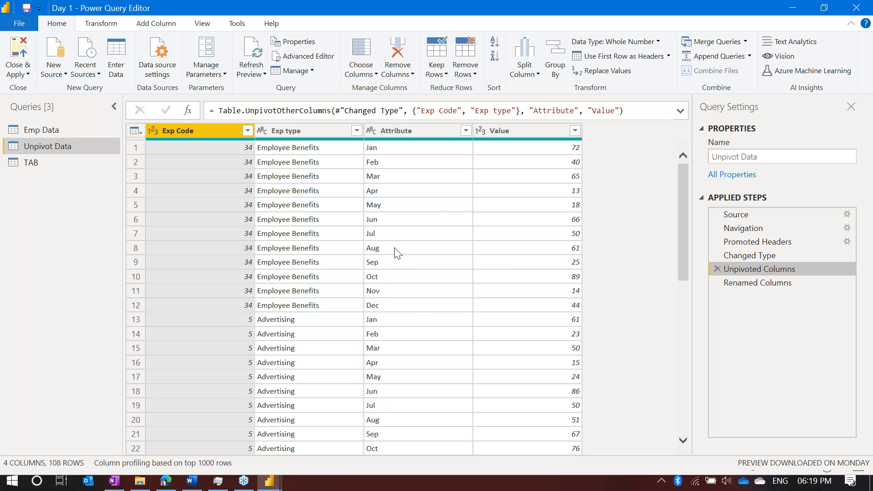
Delete the Unpivoted Columns and Renamed Columns steps from the Unpivot Data query
click(718, 269)
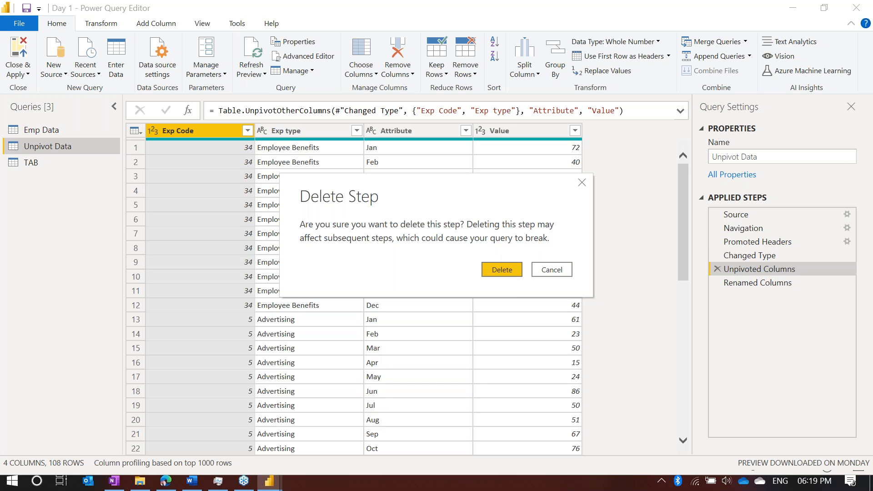
click(501, 271)
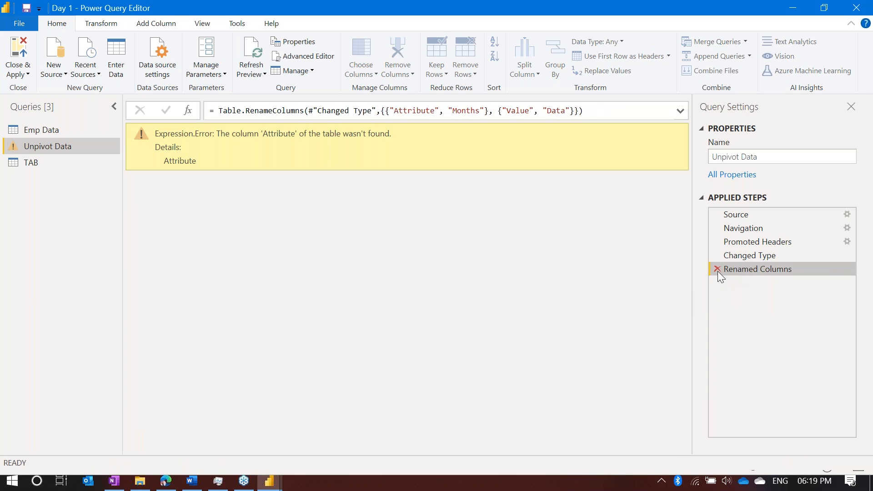
click(717, 269)
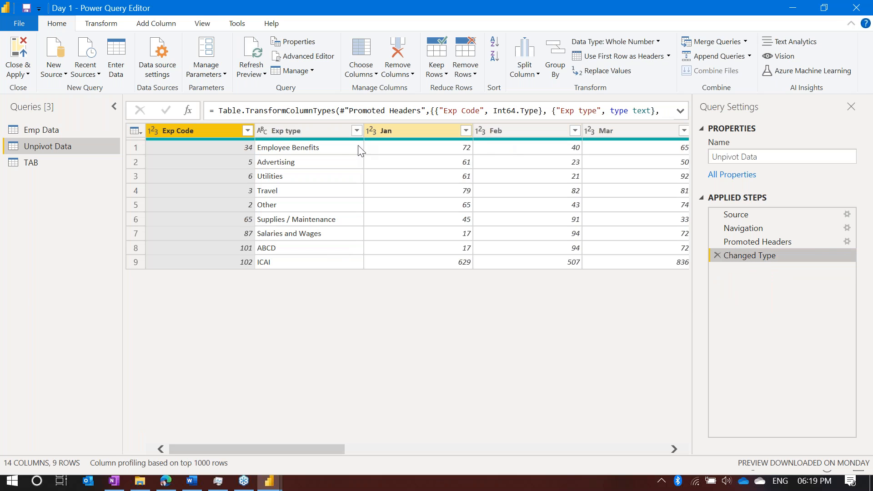
Select the Jan through Dec columns and view the unpivot commands available for them without applying any
click(431, 132)
scroll(483, 189, right, 6)
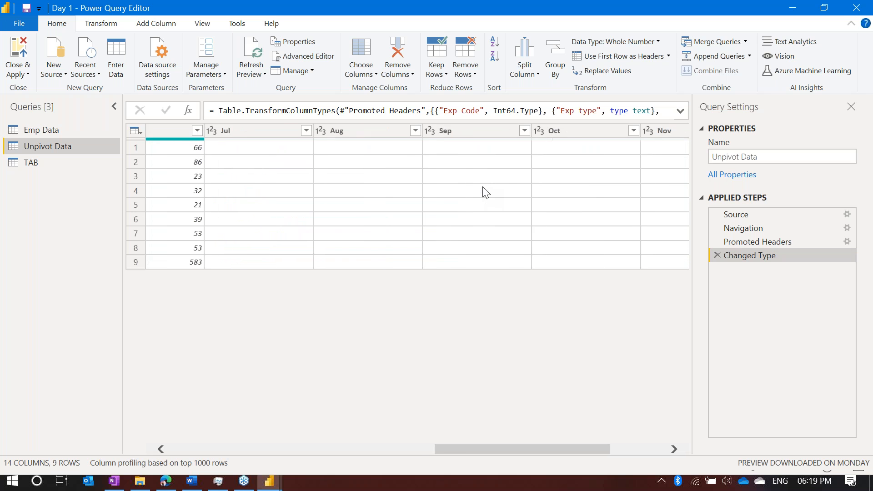
shift+click(641, 131)
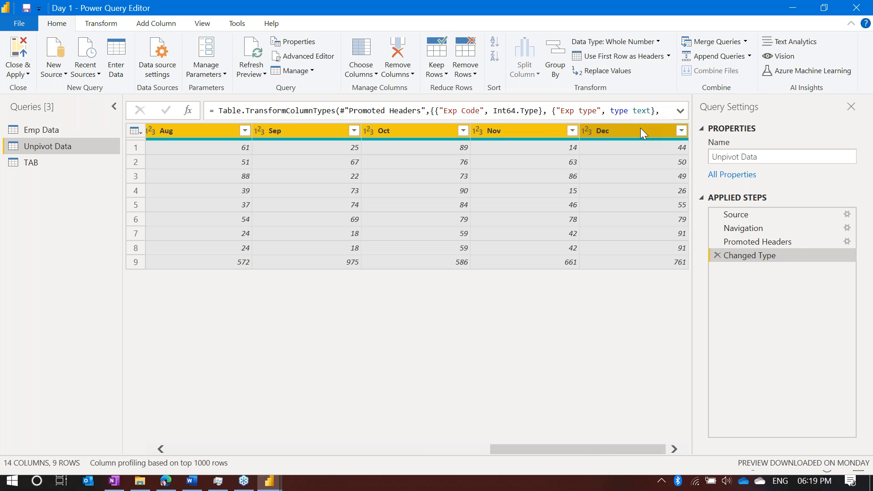
right_click(641, 130)
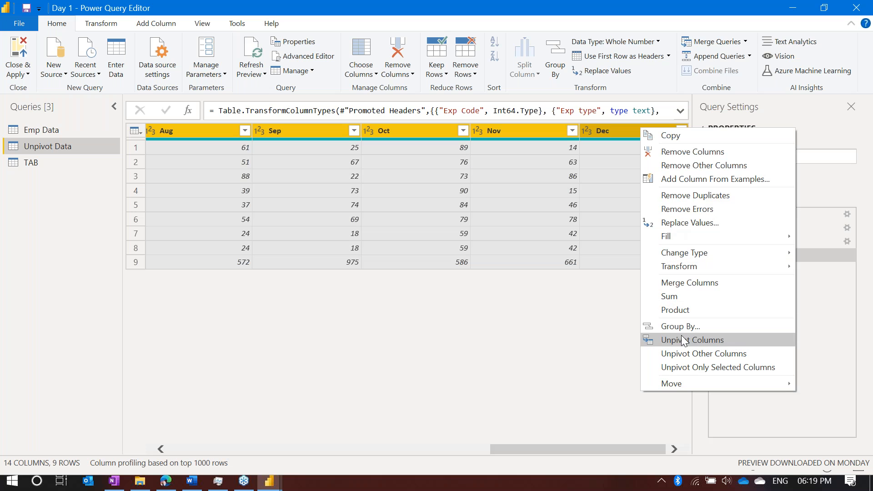
click(515, 247)
click(514, 247)
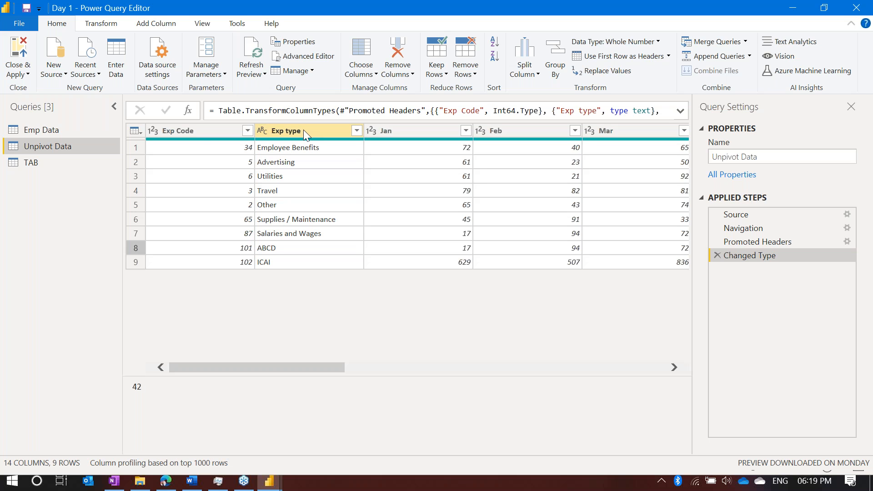
Unpivot all columns other than Exp Code and Exp type in the Unpivot Data query
click(198, 133)
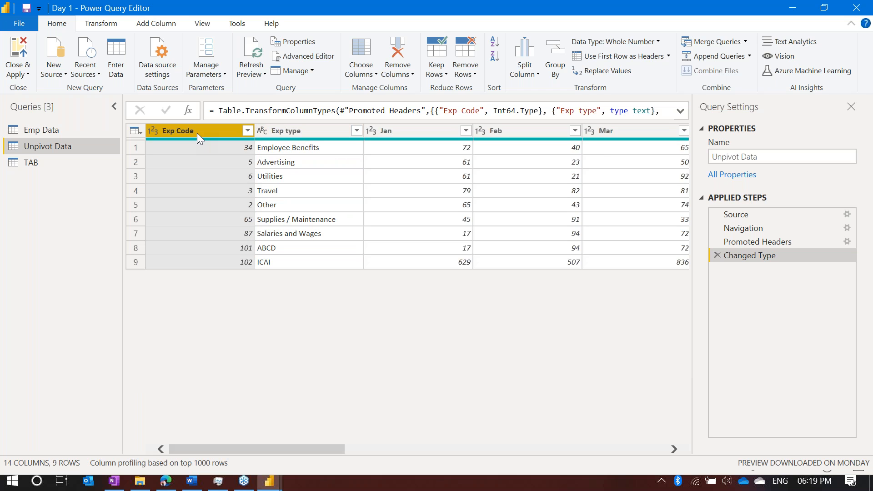
ctrl+click(286, 130)
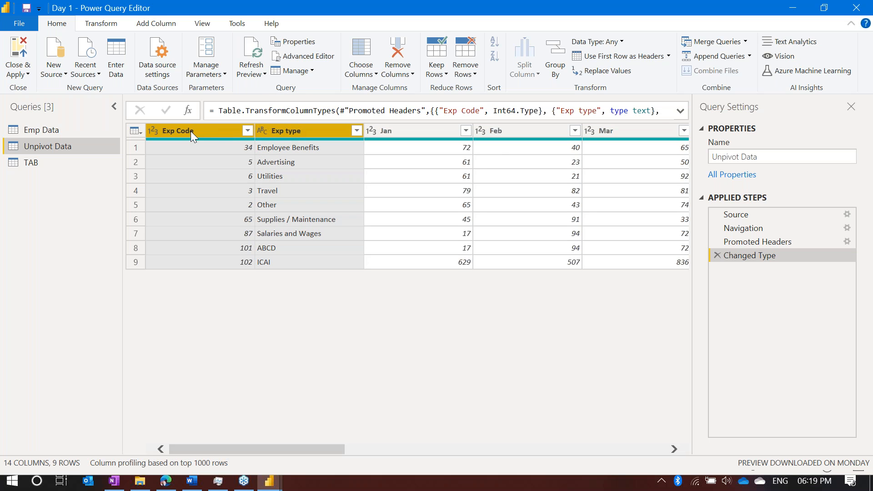
right_click(312, 133)
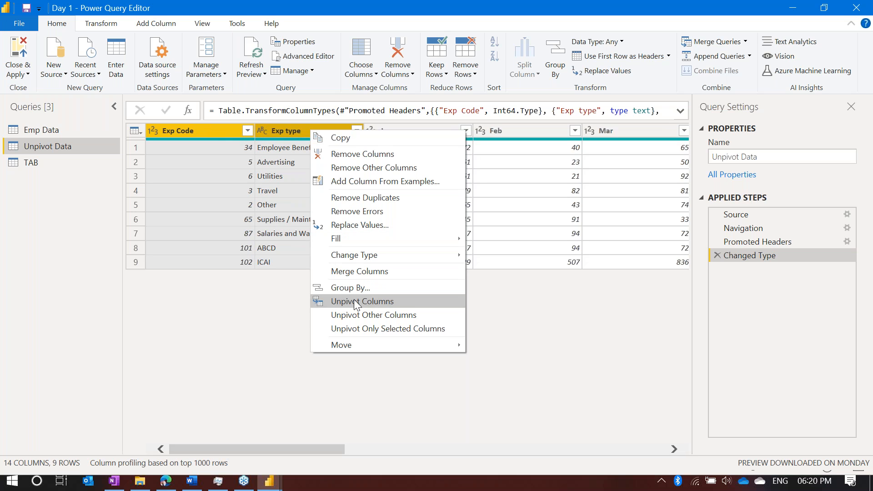
click(404, 314)
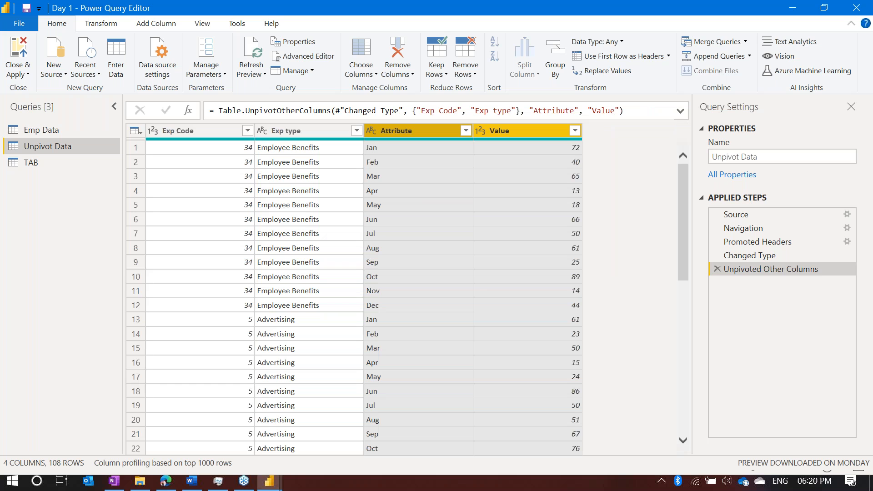
Rename the Attribute column to Months and the Value column to Data
click(409, 138)
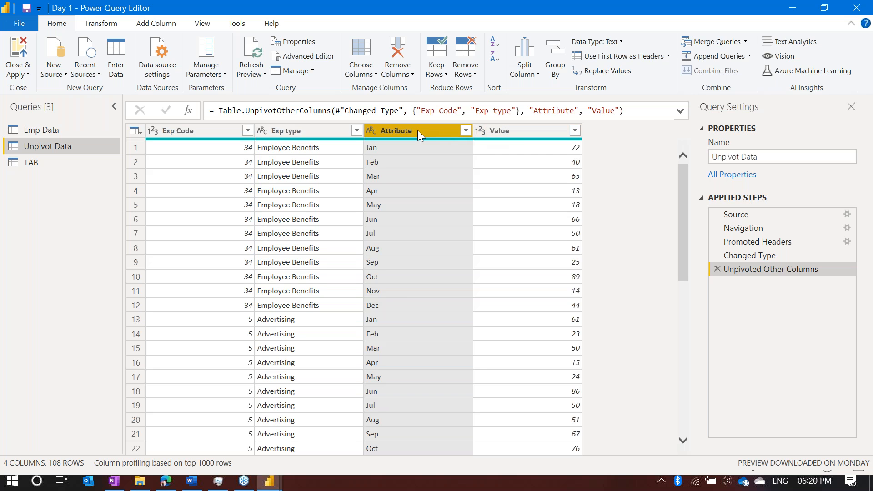
double_click(418, 130)
text(Months)
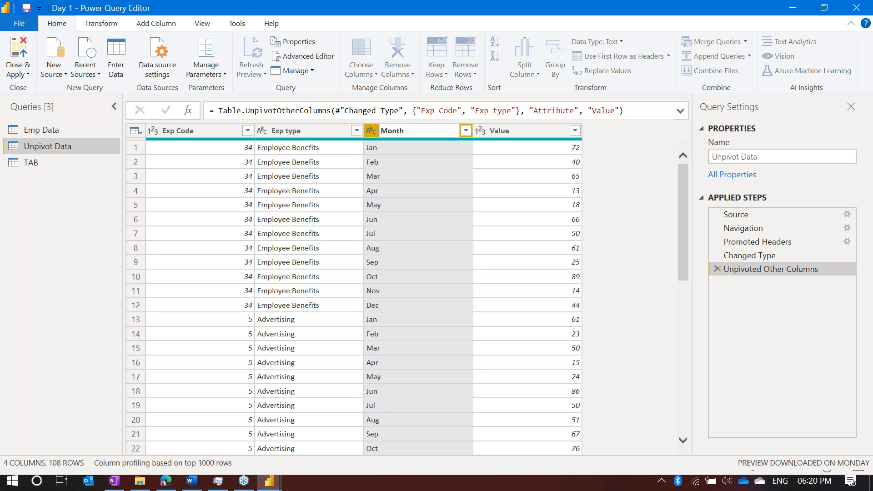
key(Return)
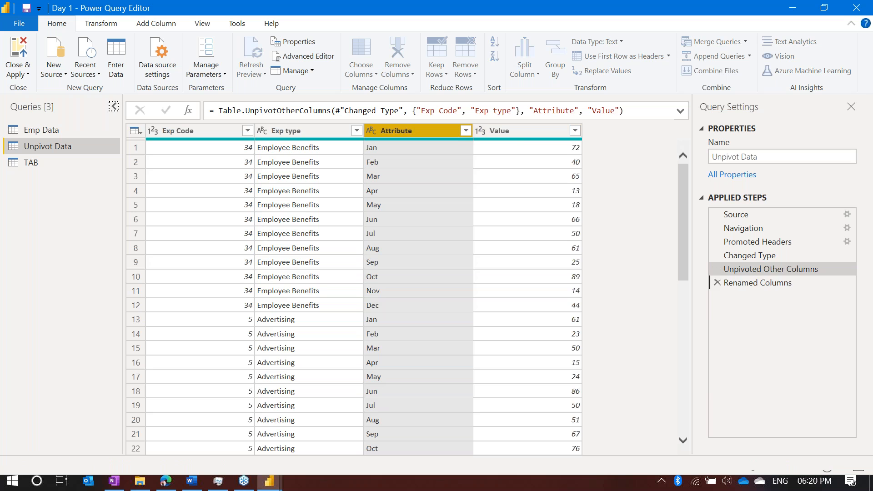
click(496, 132)
double_click(523, 135)
text(Data)
key(Return)
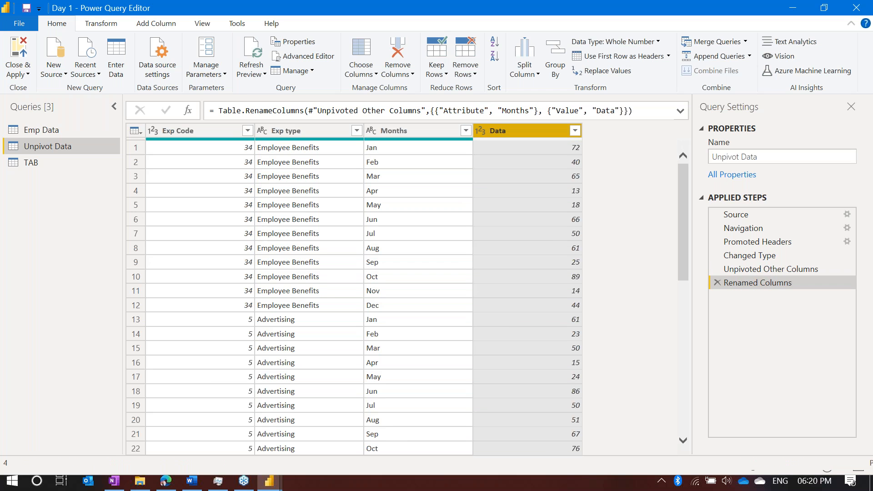
click(402, 133)
click(520, 140)
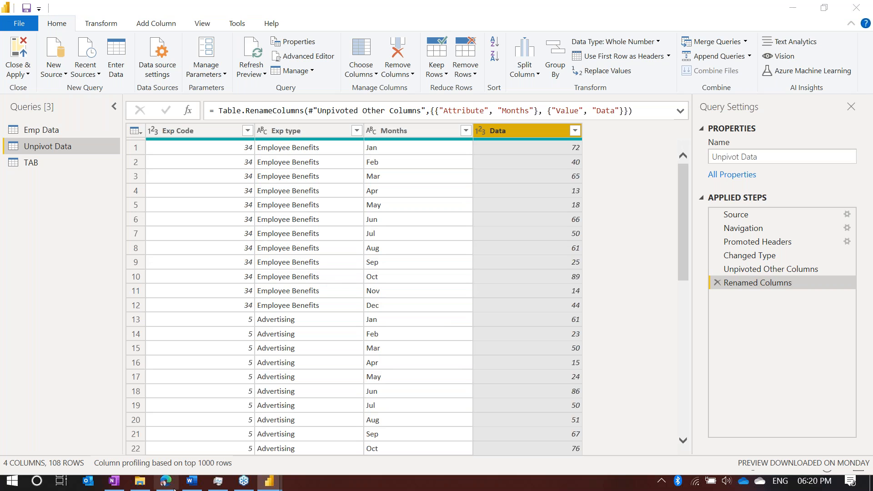
Review the TAB query at its Changed Type step and start Merge Queries, cancelling the step insertion
click(38, 165)
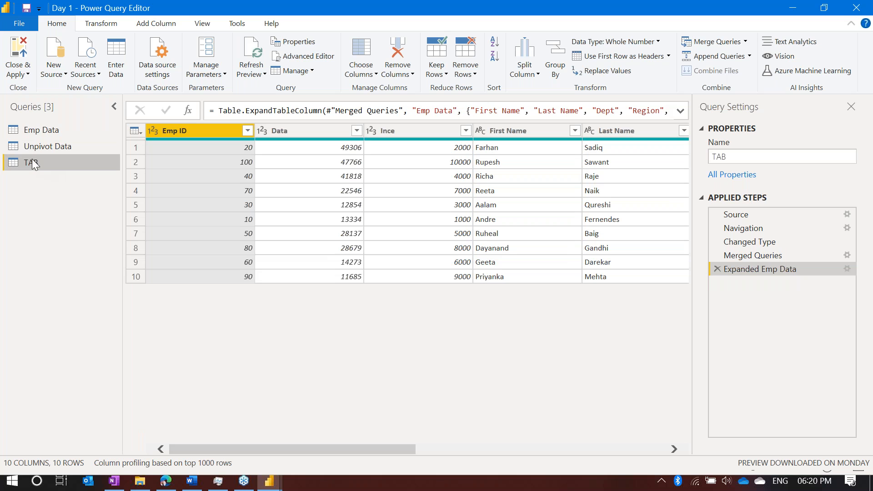
click(750, 241)
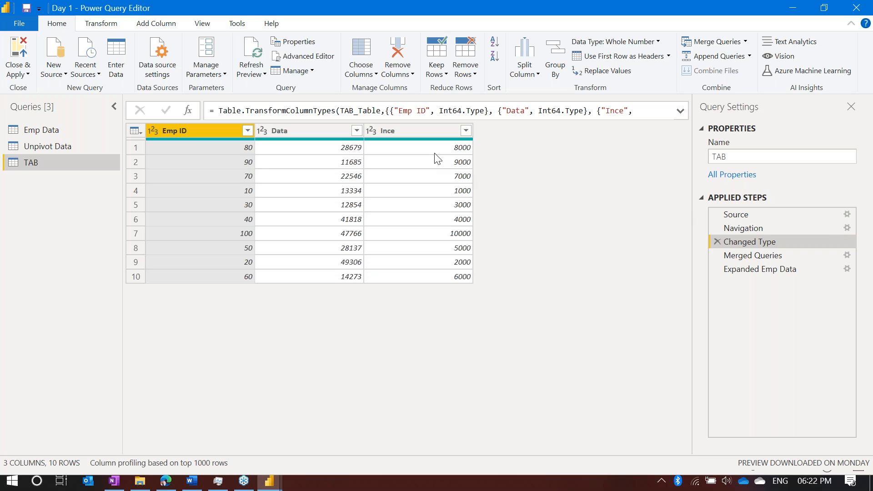
click(431, 140)
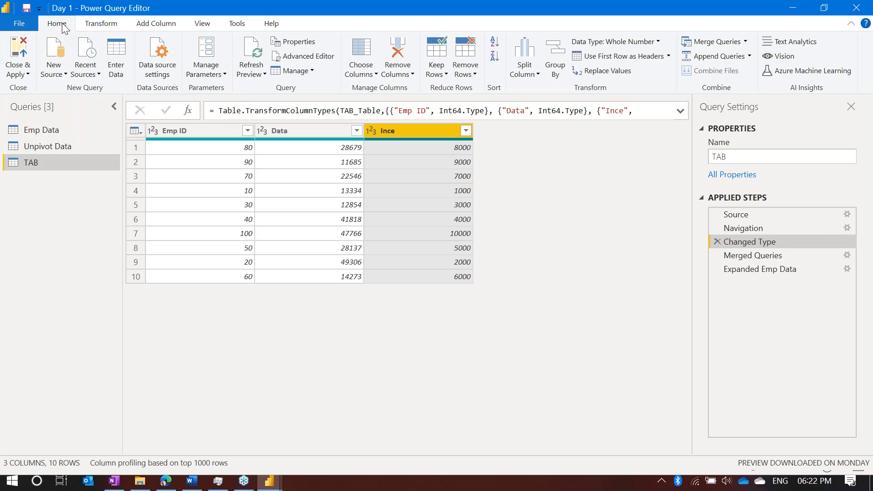
click(707, 44)
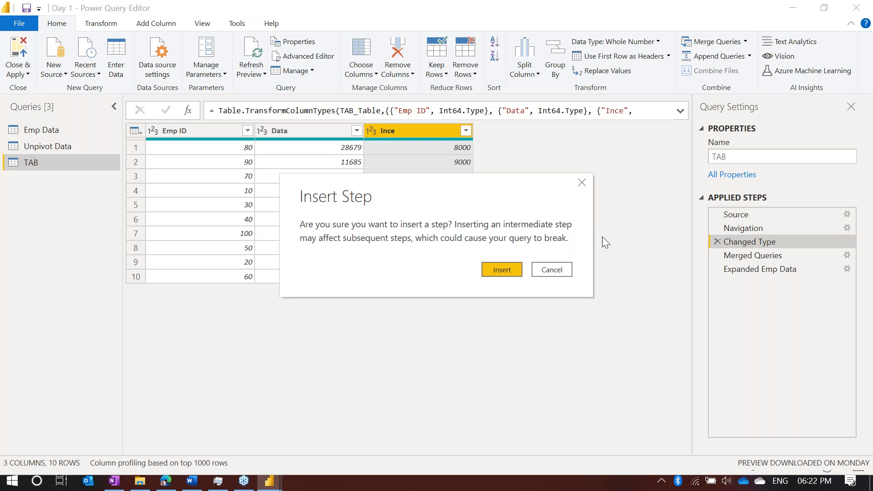
click(553, 270)
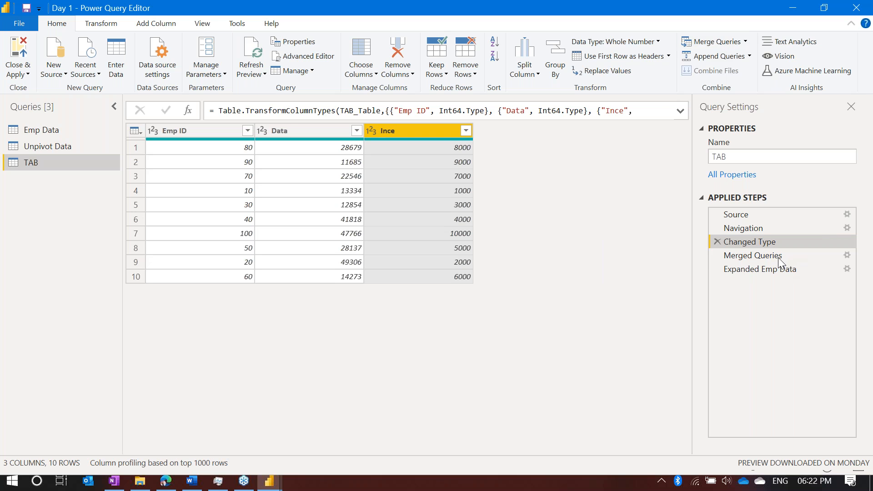
Open the settings of TAB's Merged Queries step and review the join with Emp Data and its fuzzy matching options
click(790, 253)
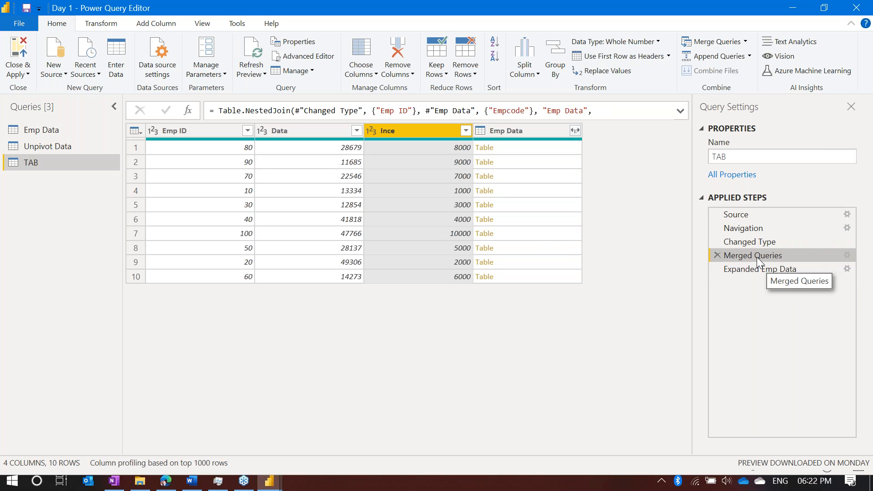
click(848, 256)
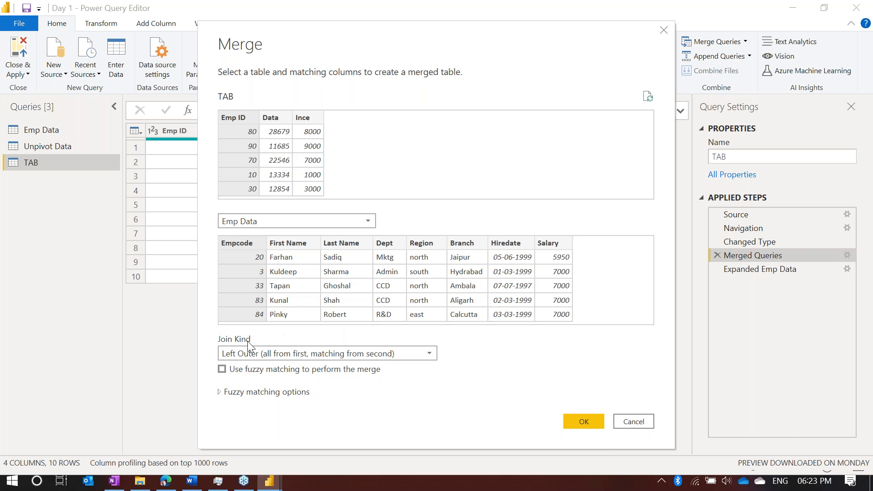
click(220, 392)
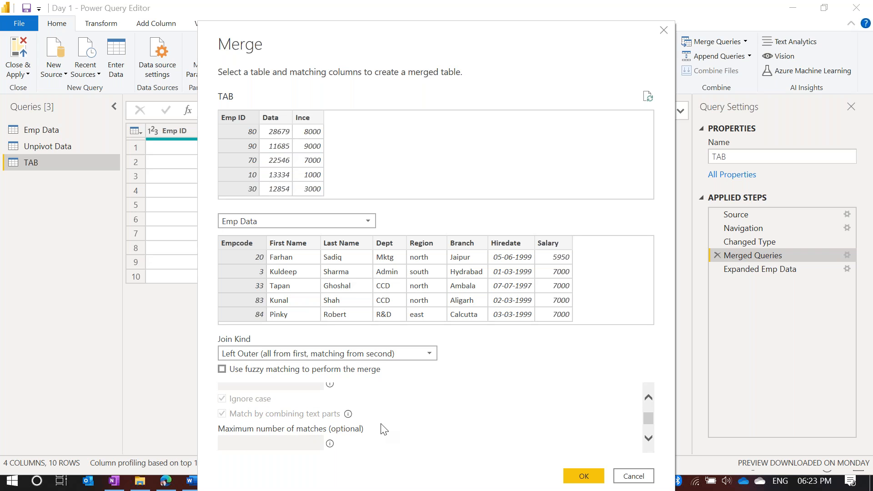
scroll(382, 429, up, 2)
scroll(385, 429, down, 3)
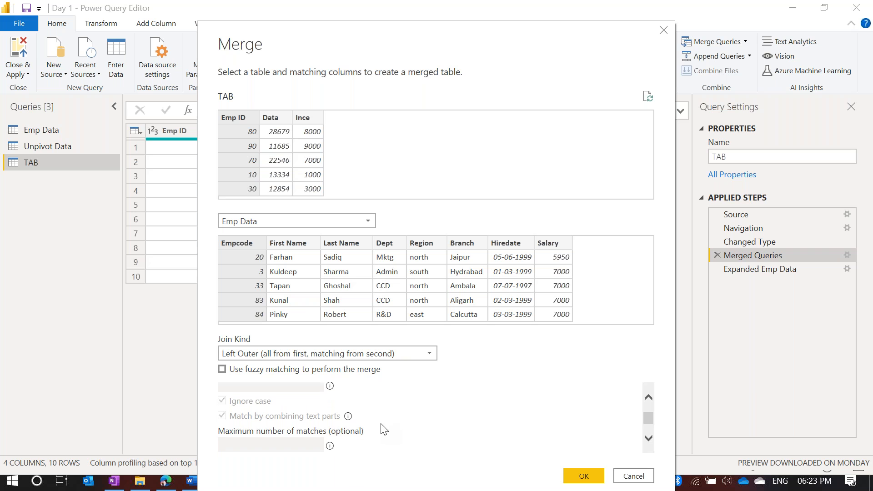
scroll(385, 429, up, 4)
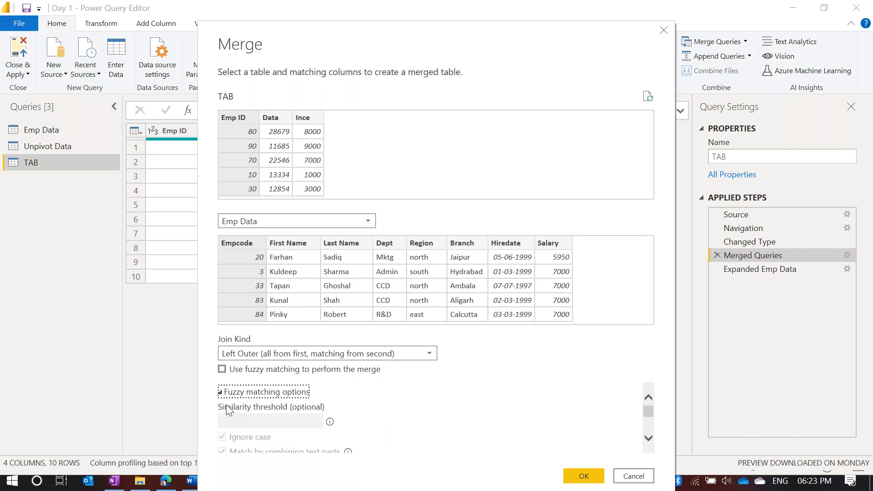
Try fuzzy matching for the merge, turn it back off, and accept the merge settings with the Left Outer join
click(223, 370)
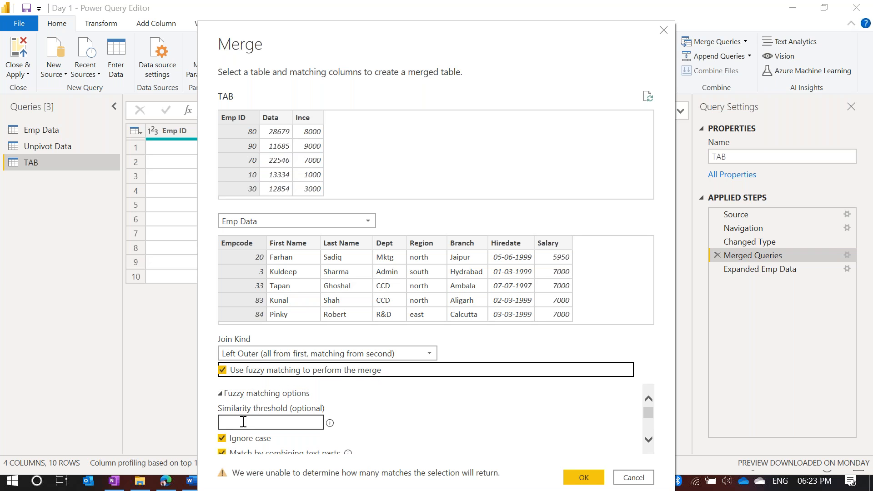
click(222, 370)
scroll(379, 427, down, 2)
scroll(381, 429, down, 1)
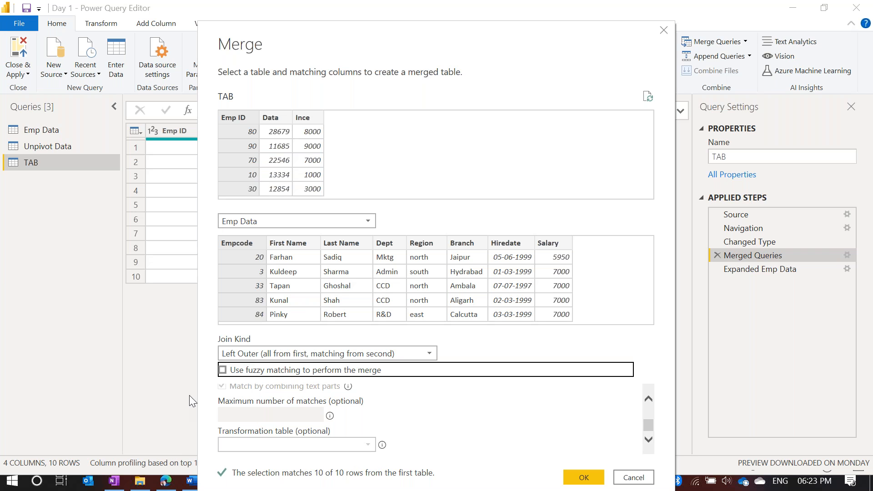
scroll(264, 405, up, 3)
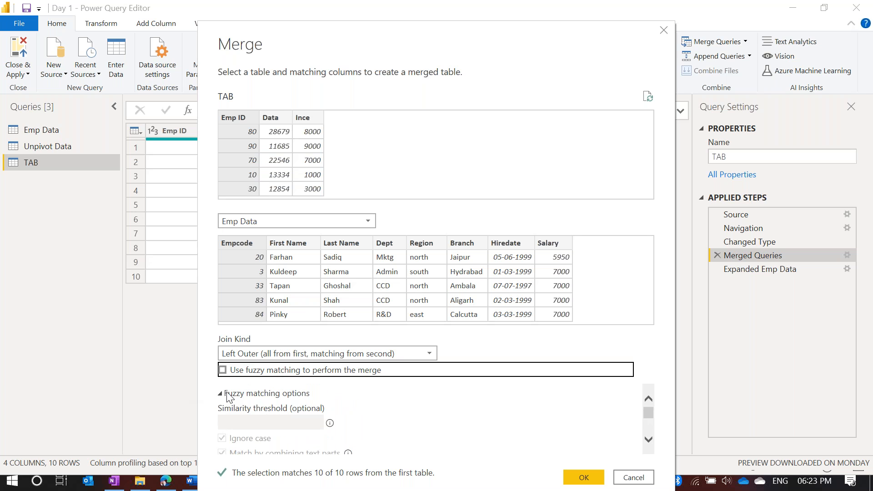
click(221, 393)
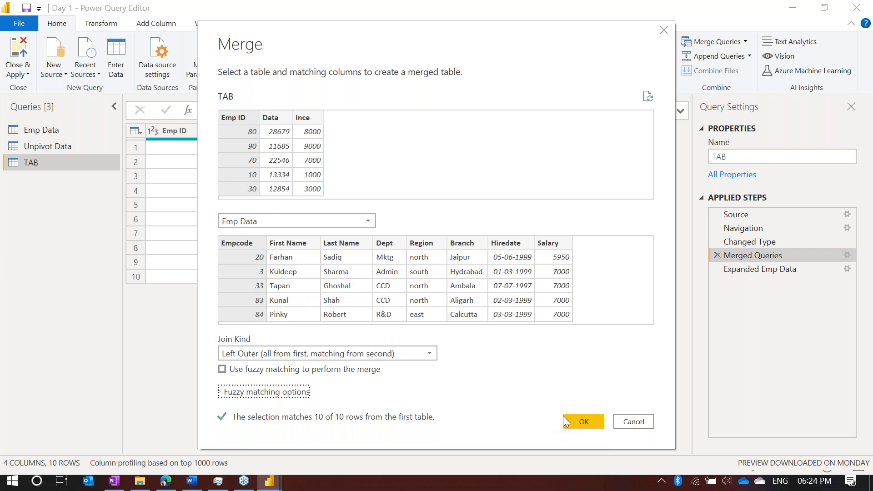
click(576, 423)
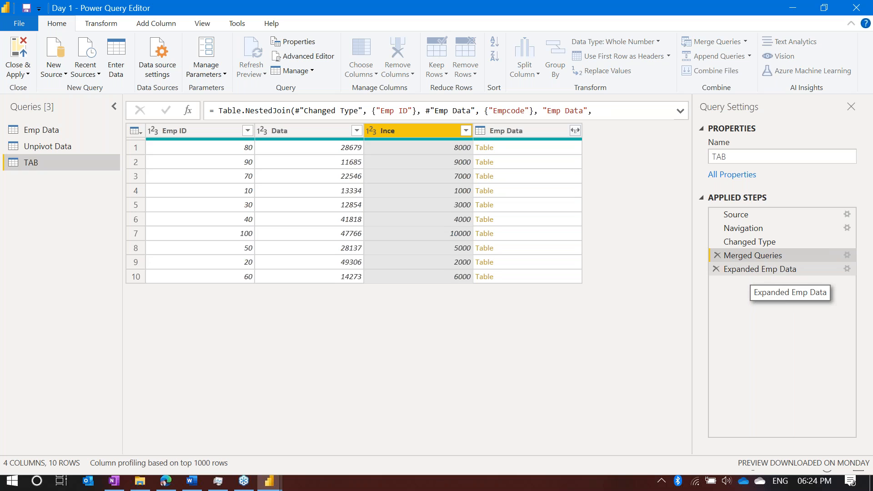
Compare the Merged Queries and Expanded Emp Data previews, viewing the Emp Data expand options with the column name prefix off, without applying them
click(783, 271)
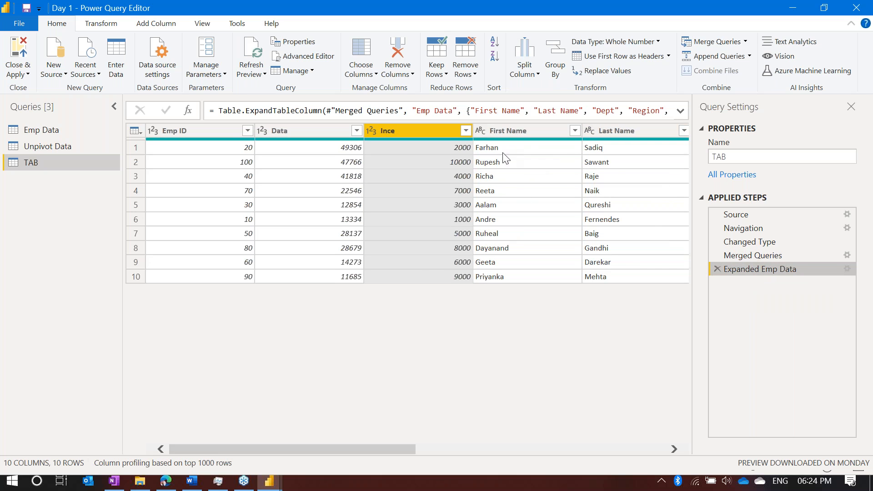
click(749, 260)
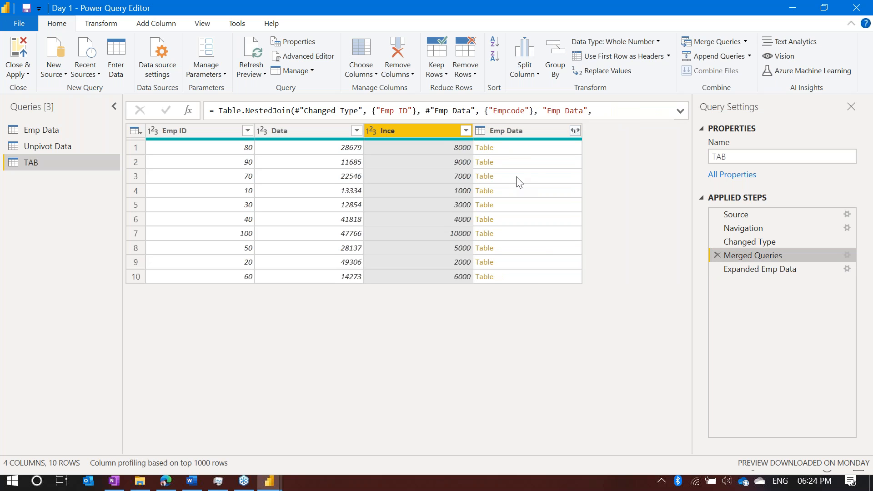
click(576, 131)
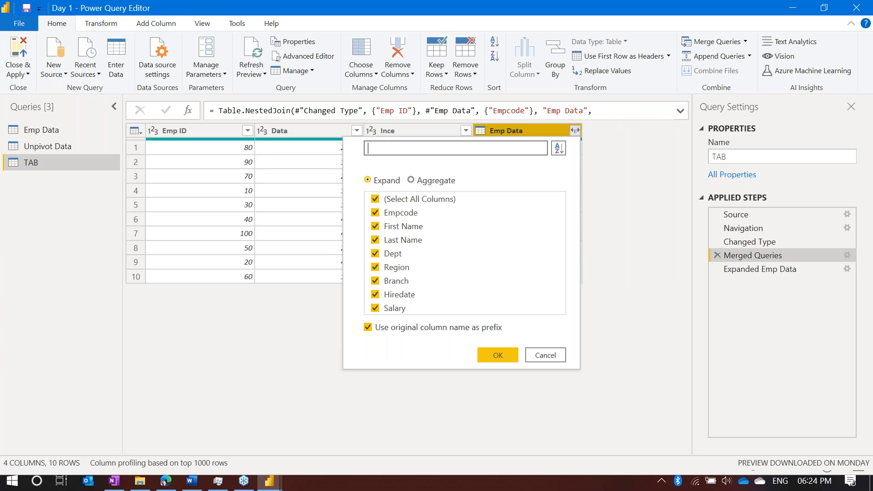
click(368, 327)
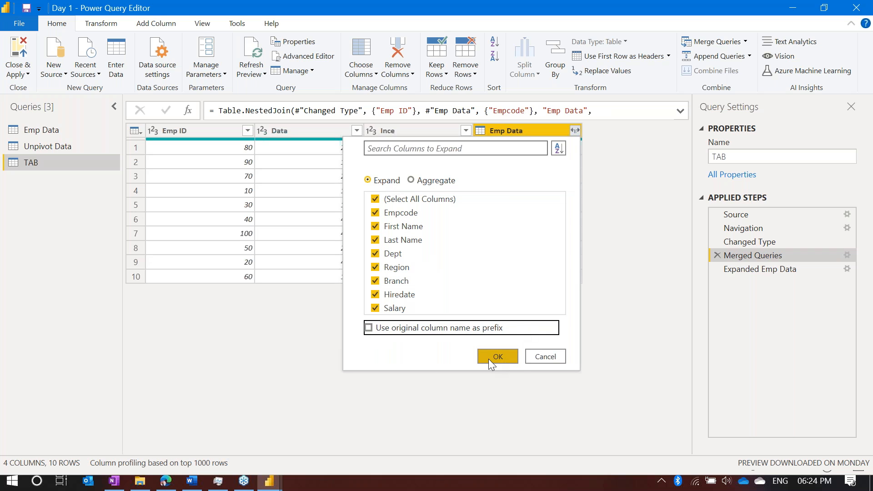
click(551, 358)
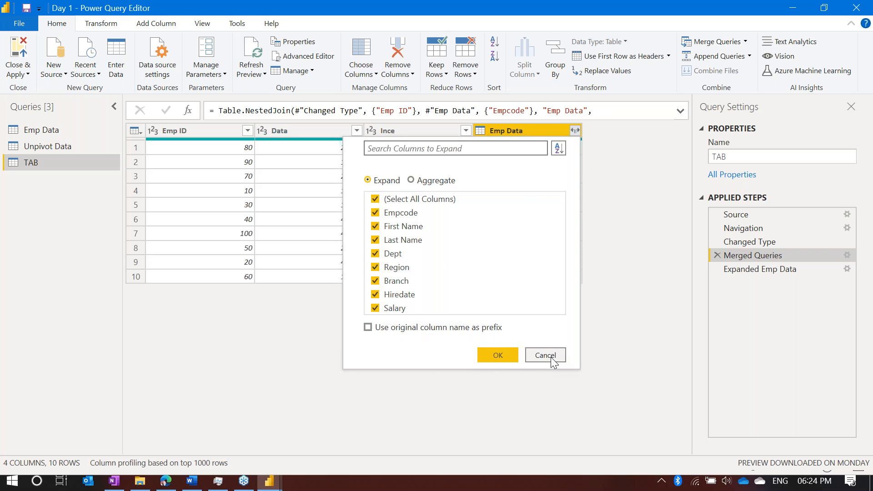
click(760, 271)
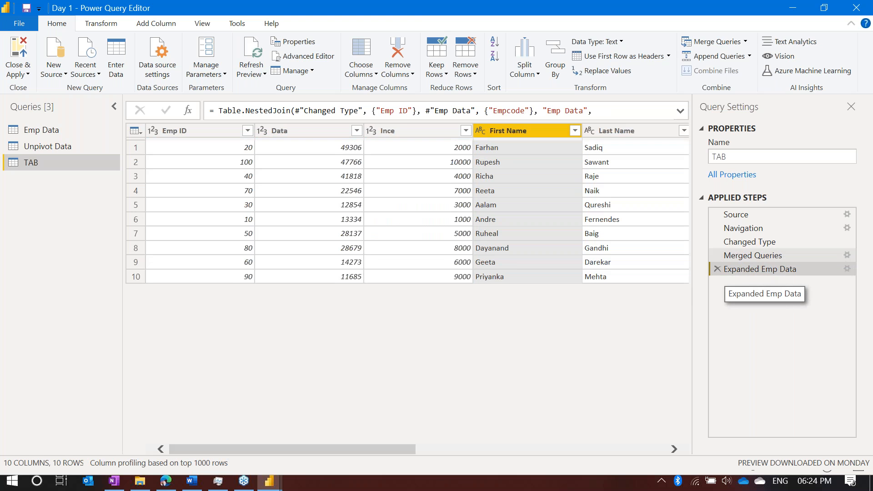
click(615, 192)
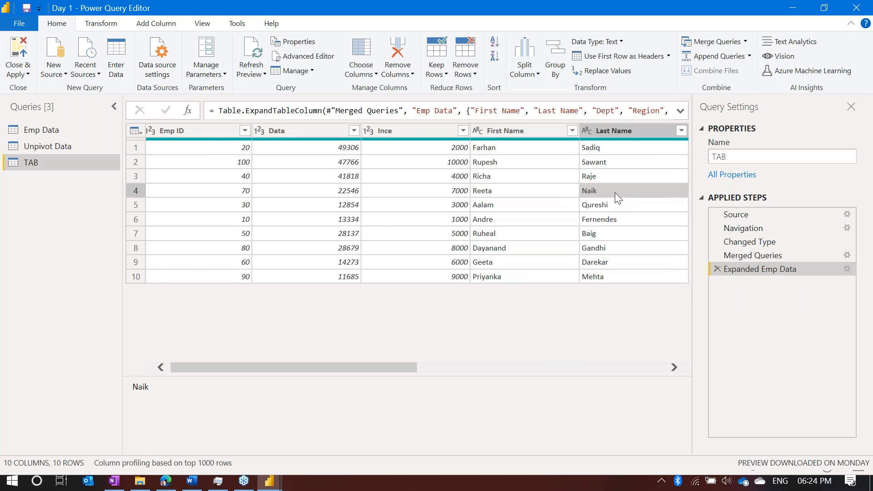
Review the columns brought in from Emp Data across the TAB query's Expanded Emp Data preview
scroll(557, 193, right, 5)
scroll(558, 193, left, 5)
scroll(558, 194, right, 2)
scroll(559, 193, left, 2)
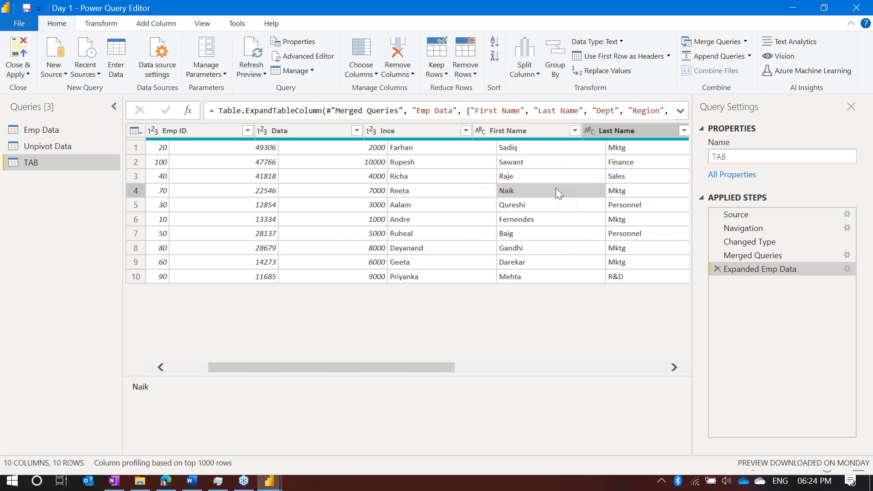
scroll(559, 193, right, 5)
scroll(559, 193, left, 5)
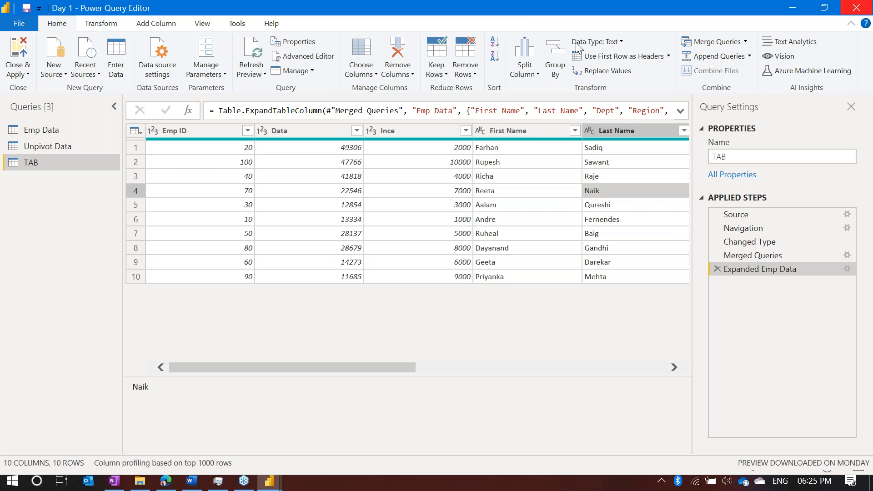
Apply the query changes, close Power Query Editor, and close the Microsoft Edge window
click(23, 39)
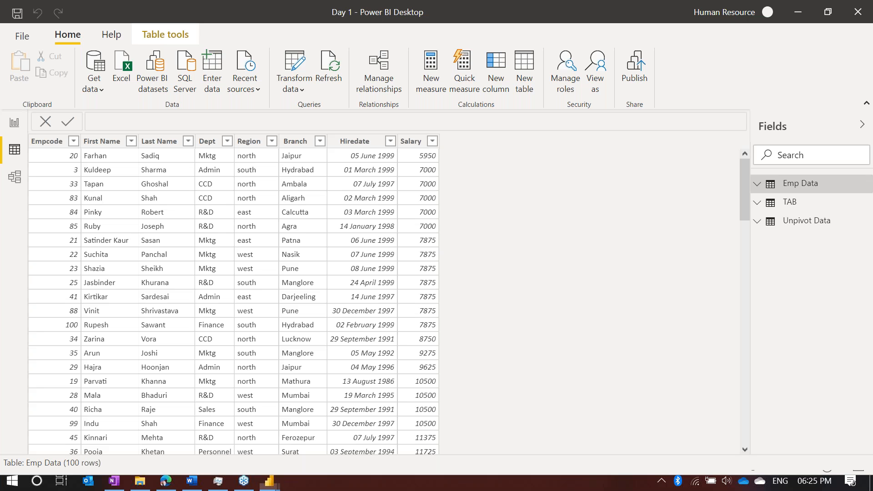
mouse_move(166, 481)
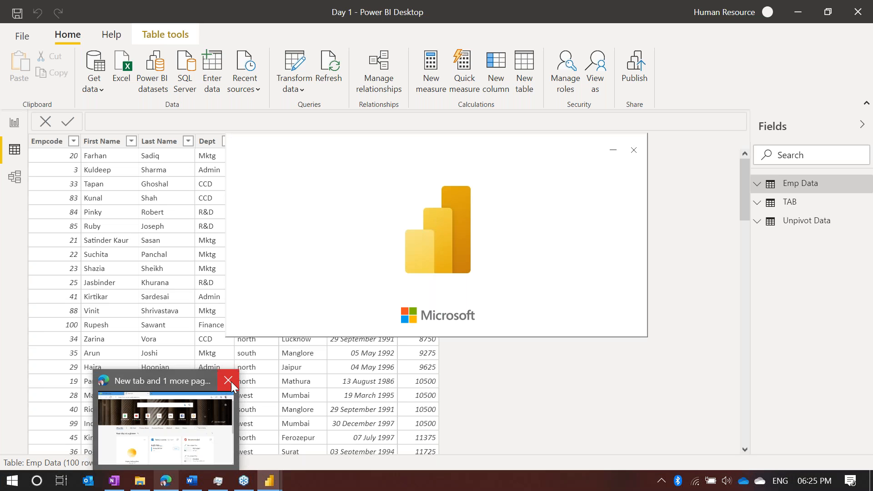
click(232, 381)
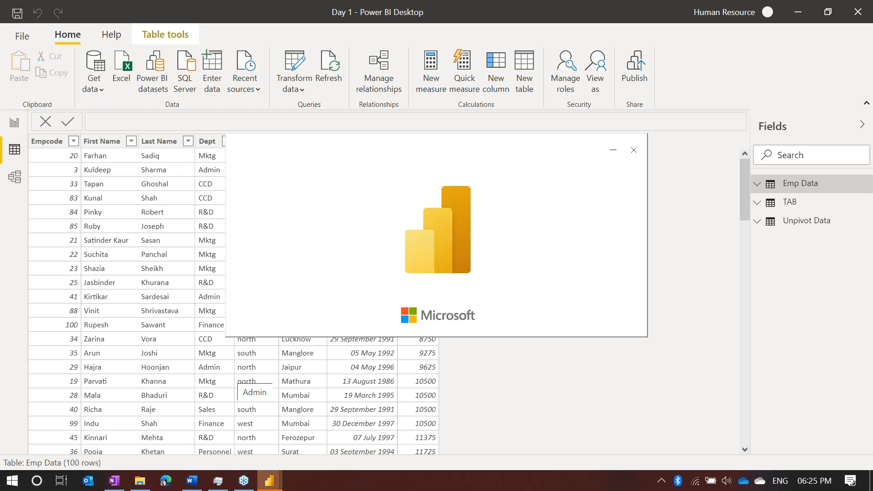
Switch to File Explorer and open the Training Files folder in OneDrive - Personal
click(137, 482)
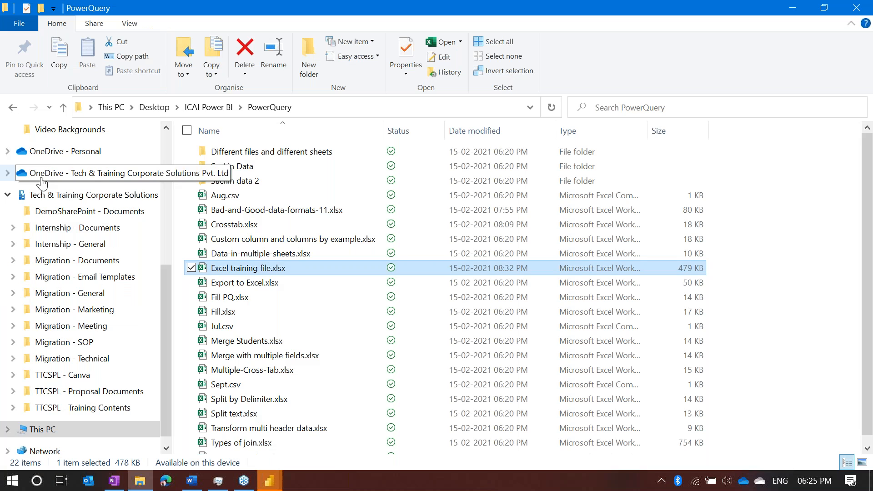
click(56, 155)
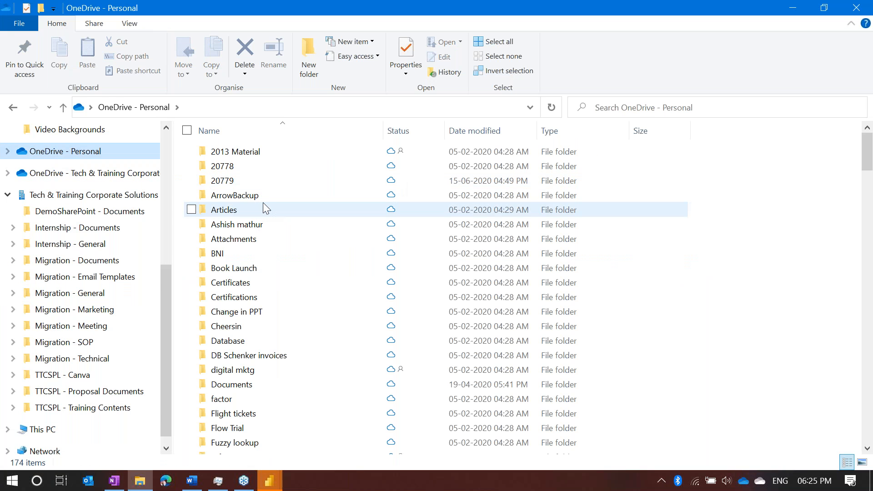
key(t)
key(t)
key(t)
key(t)
key(t)
key(t)
key(t)
key(t)
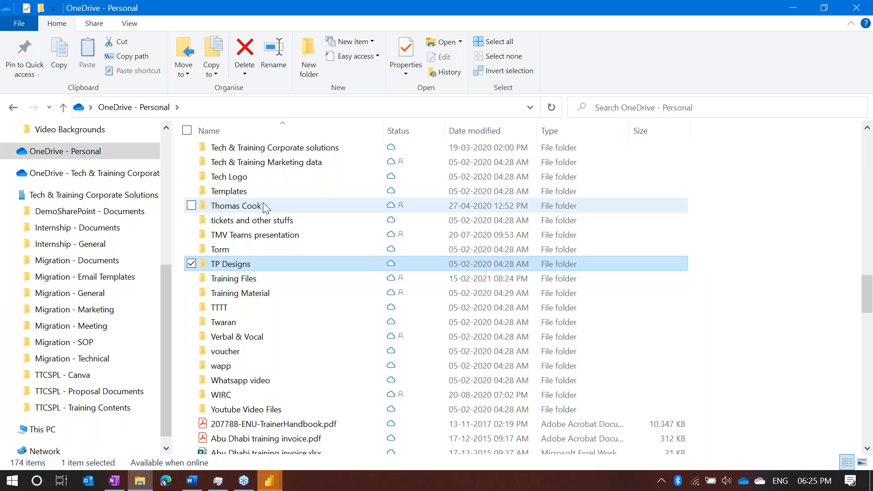
key(Return)
Look through the subfolders of Training Files, checking Power Bi Short Session and returning to Training Files
key(Down)
key(Down)
key(Down)
key(Down)
key(Down)
key(Down)
key(Down)
key(Down)
key(Down)
key(Down)
key(Down)
key(Down)
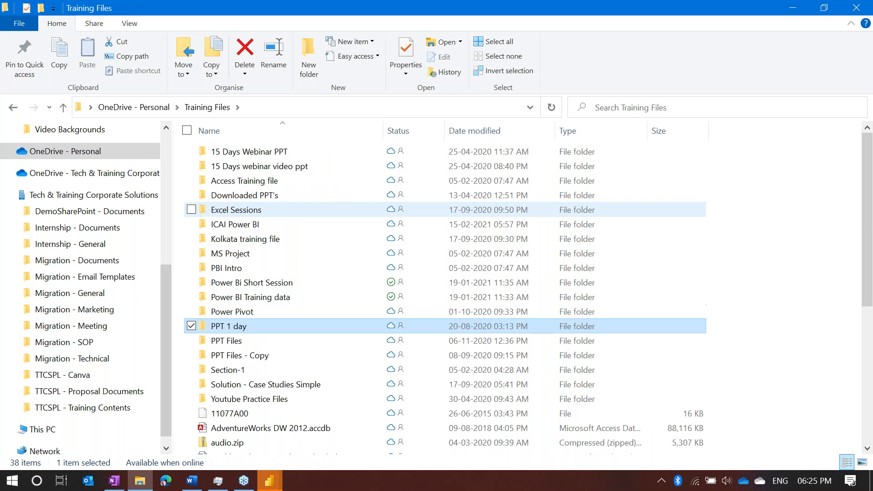
key(Up)
key(Up)
key(Up)
key(Up)
key(Up)
key(Up)
key(Up)
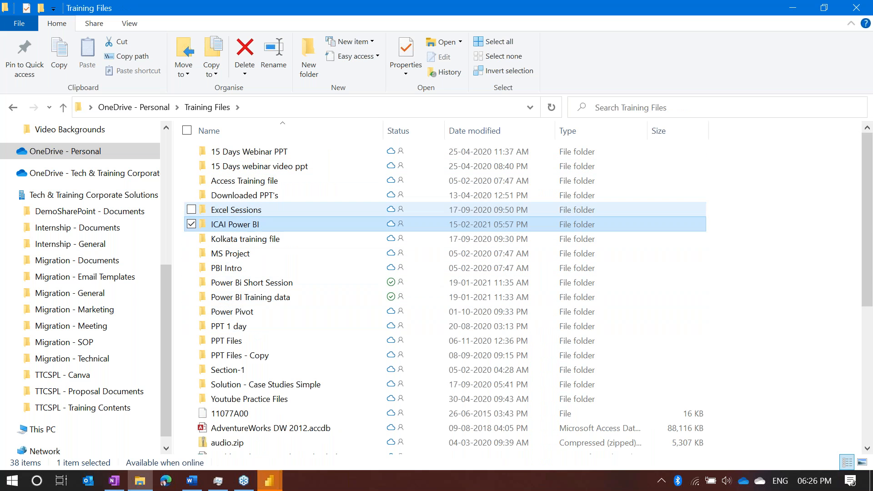
key(Down)
key(Down)
key(Down)
key(Down)
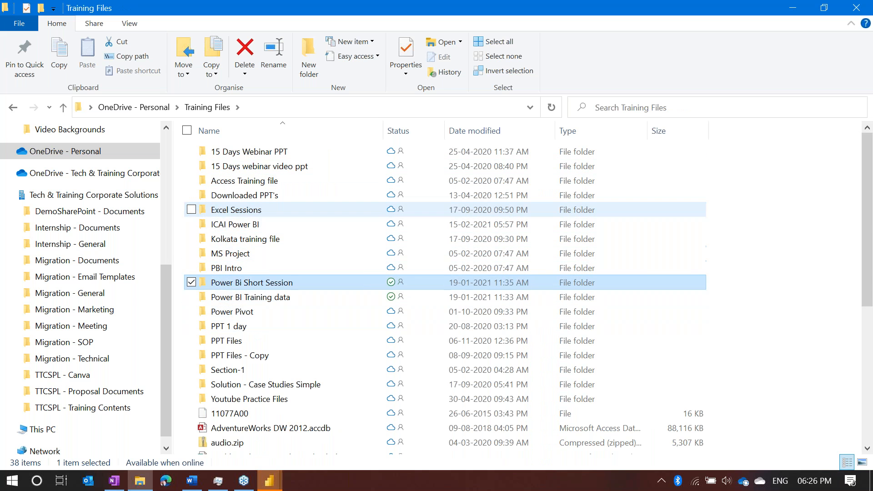
key(Return)
key(BackSpace)
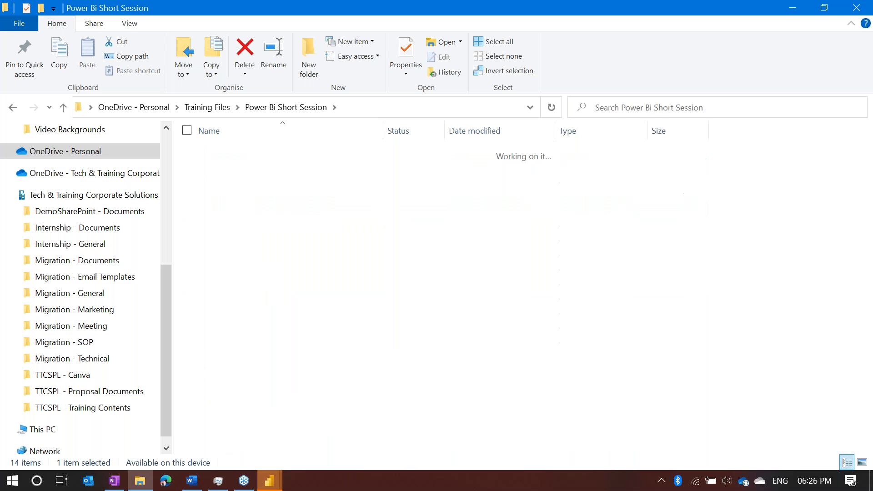
Locate the PowerBI.accdb database in Training Files and copy the folder's path
scroll(276, 303, down, 6)
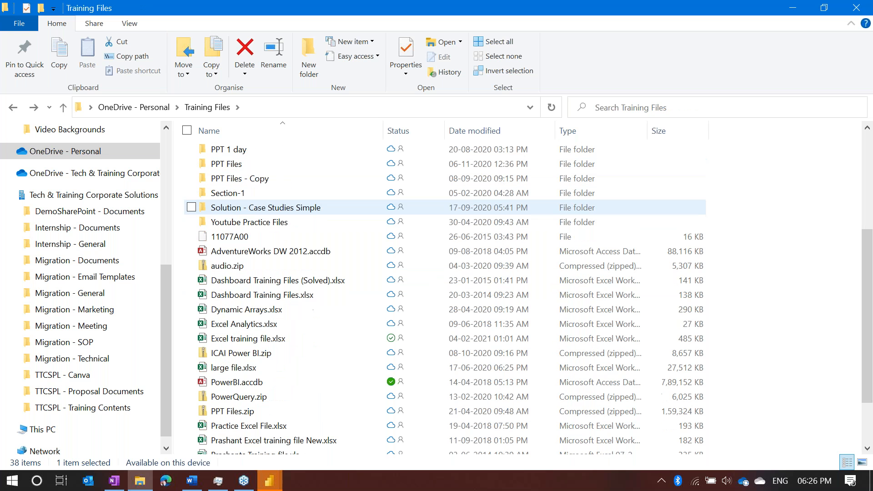
click(278, 317)
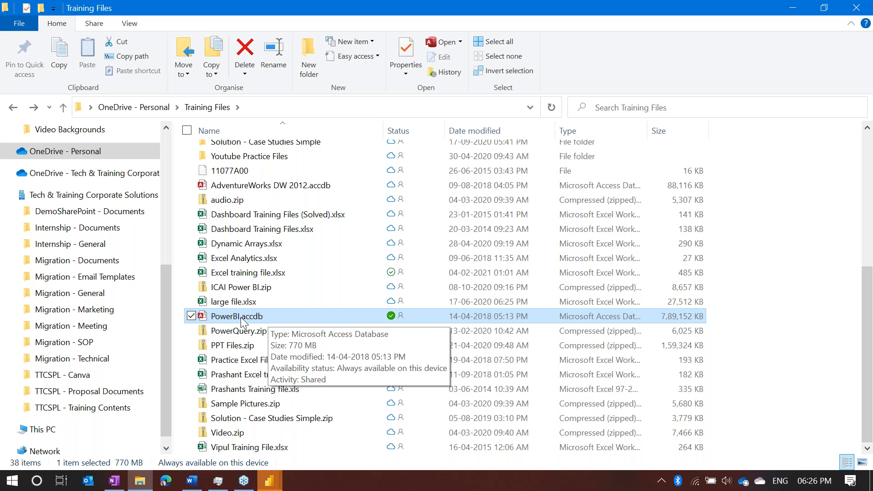
click(279, 111)
key(ctrl+c)
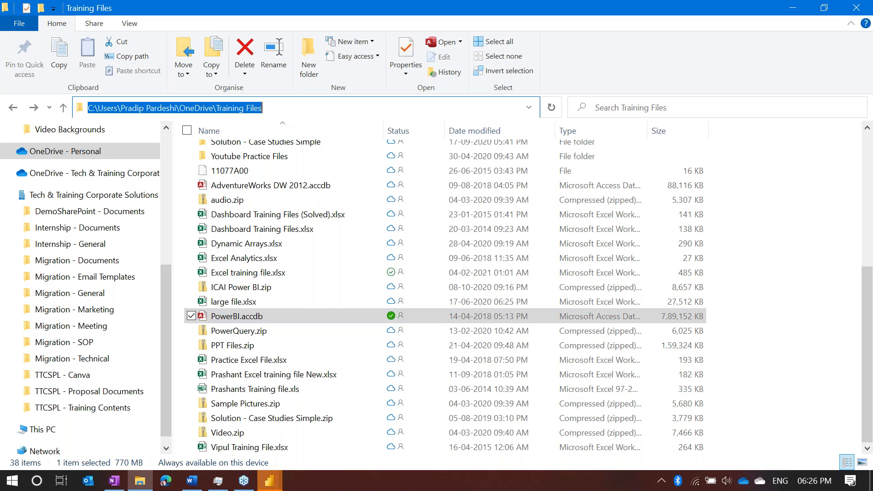
Switch to the untitled Power BI Desktop report and start a Get Data connection to an Access database
click(269, 481)
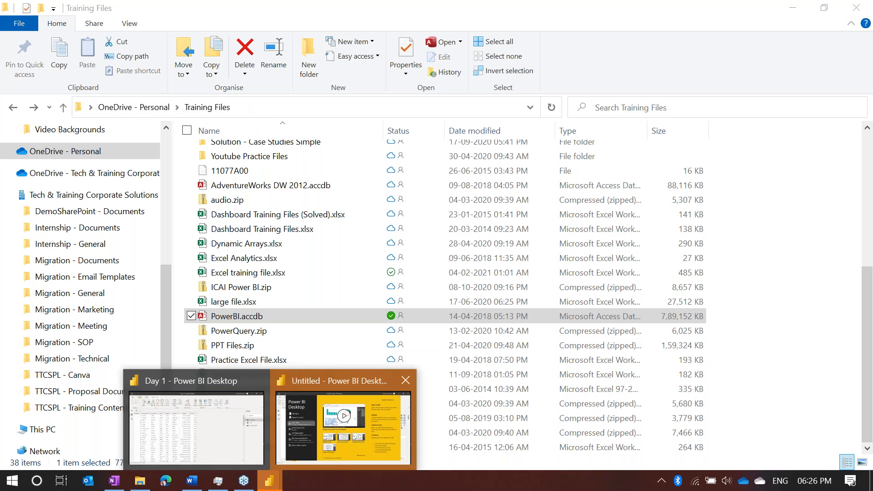
click(345, 423)
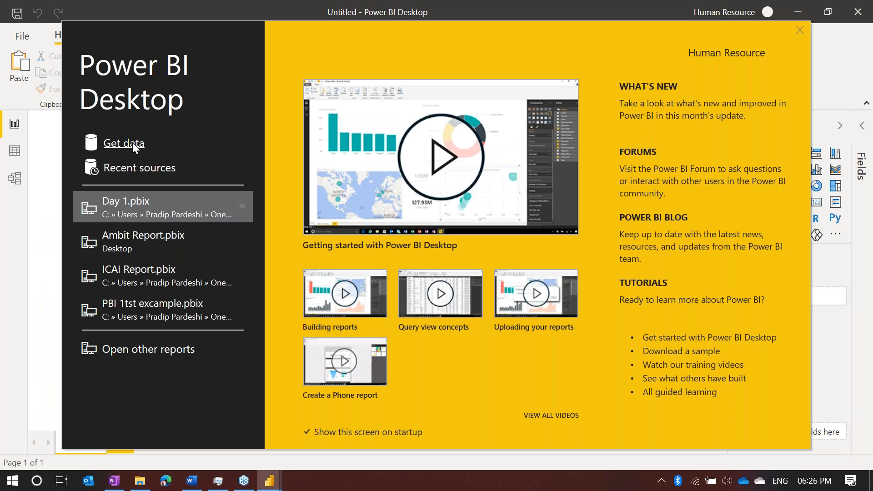
click(132, 142)
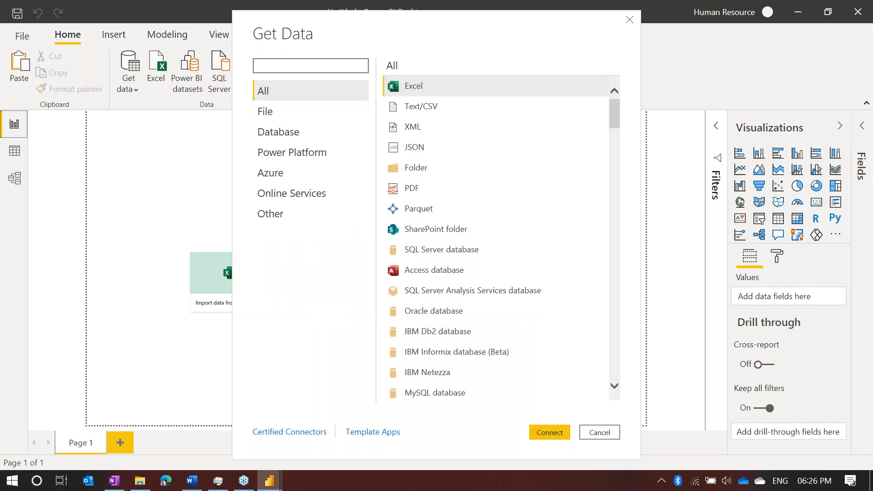
click(419, 271)
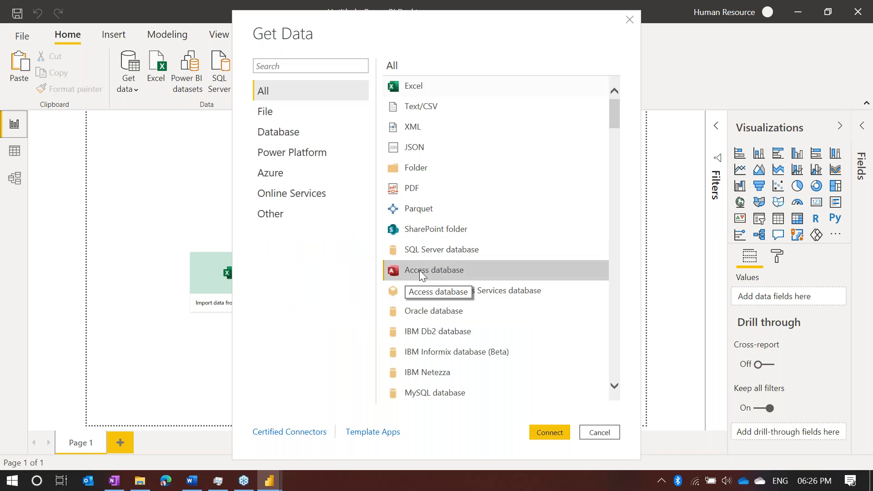
click(550, 432)
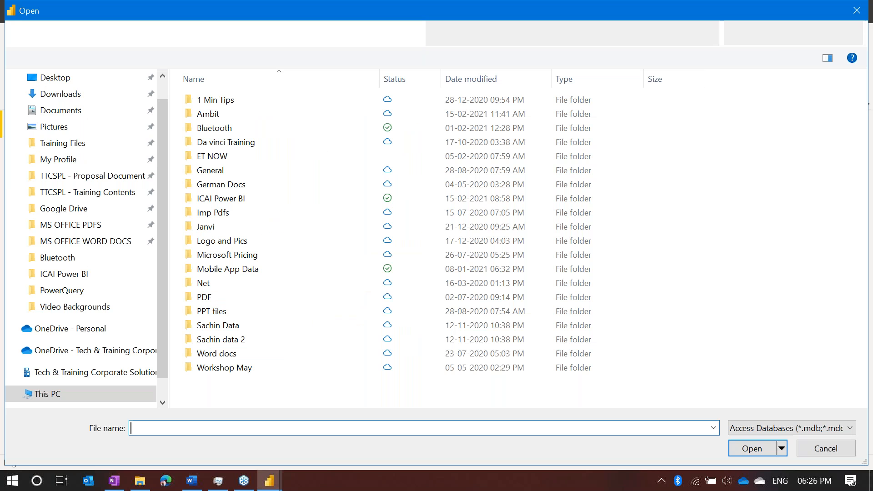
Go to the copied Training Files path and open PowerBI.accdb as the data source
key(ctrl+v)
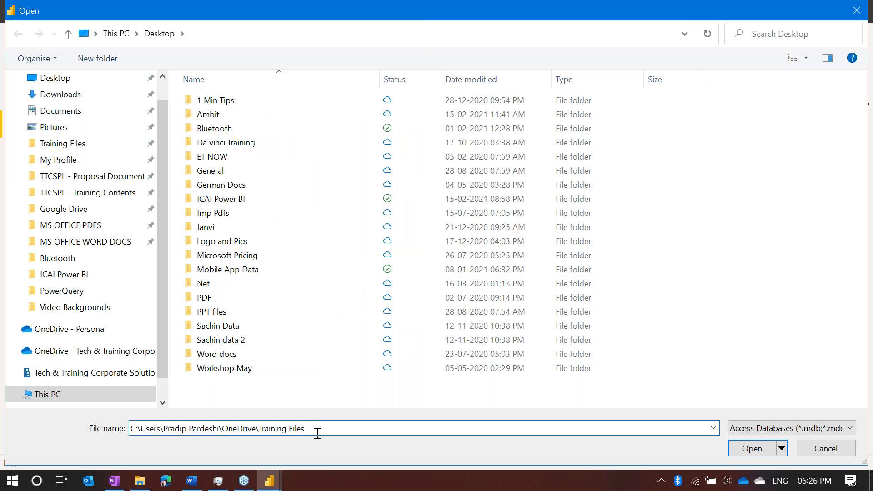
key(Return)
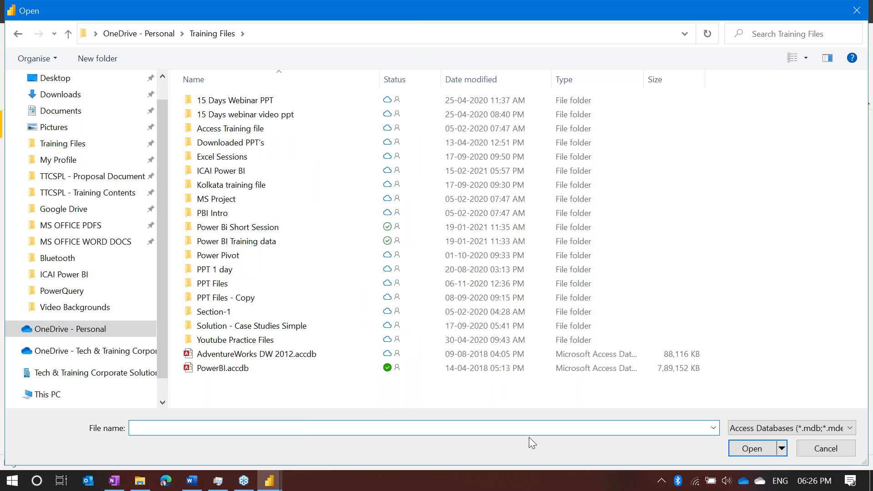
click(227, 368)
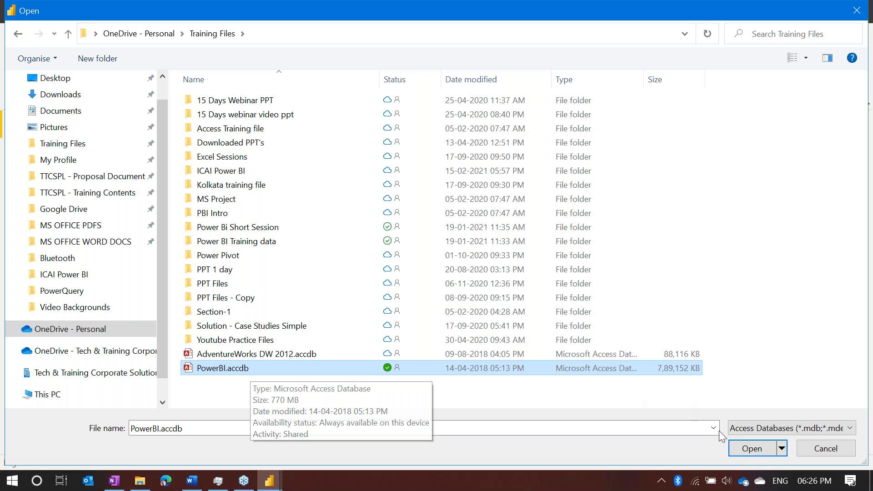
click(758, 450)
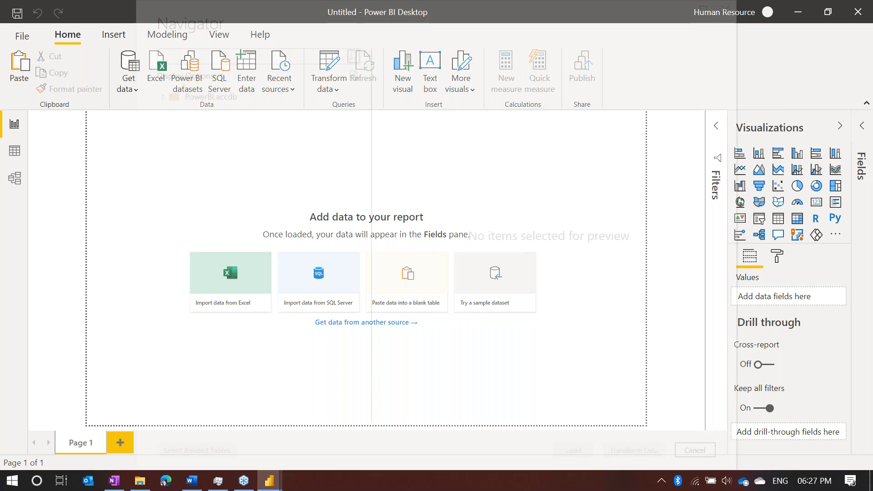
Load the tables bi_date, bi_geo, bi_manufacturer, bi_product, bi_salesFact and bi_sentiment, and follow the loading progress
click(178, 114)
key(Down)
key(space)
key(Down)
key(space)
key(Down)
key(space)
key(Down)
key(space)
key(Down)
key(space)
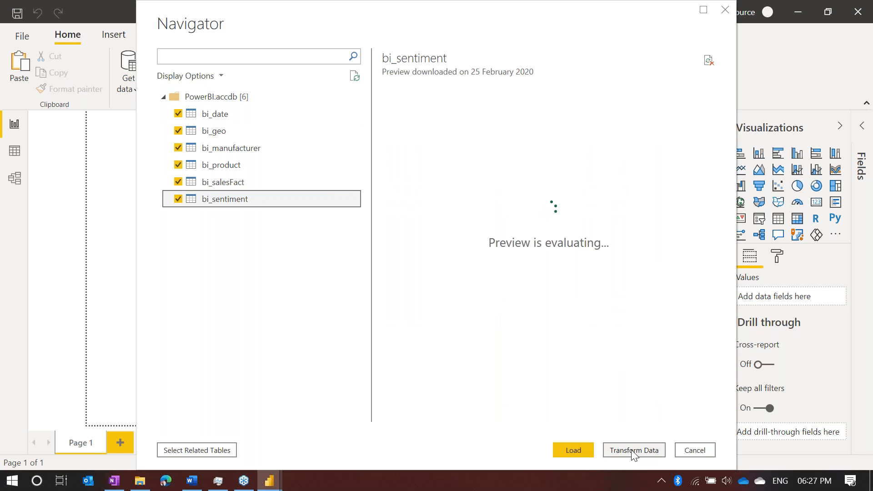
click(584, 451)
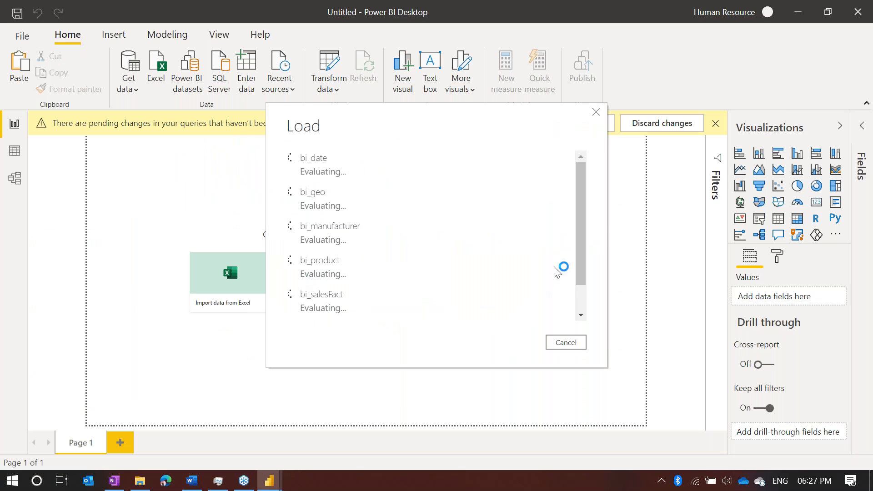
drag(578, 203, 596, 345)
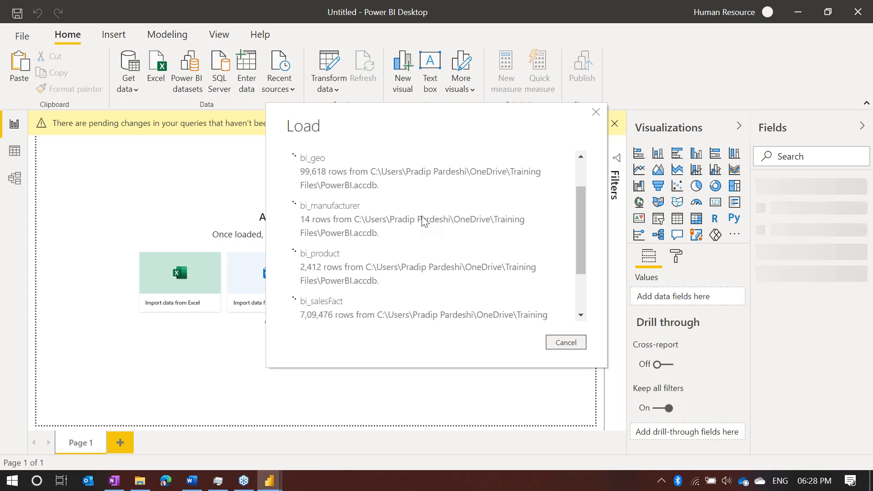
scroll(364, 297, down, 3)
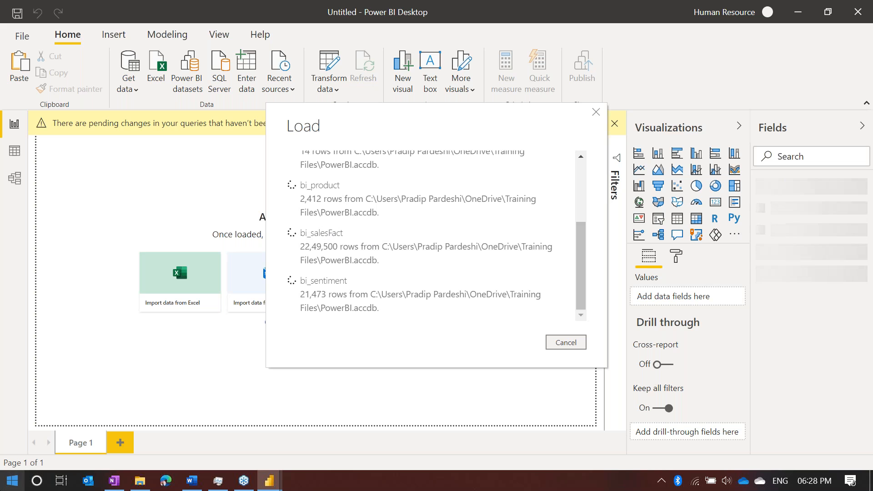
Start Excel and create a blank workbook
click(13, 481)
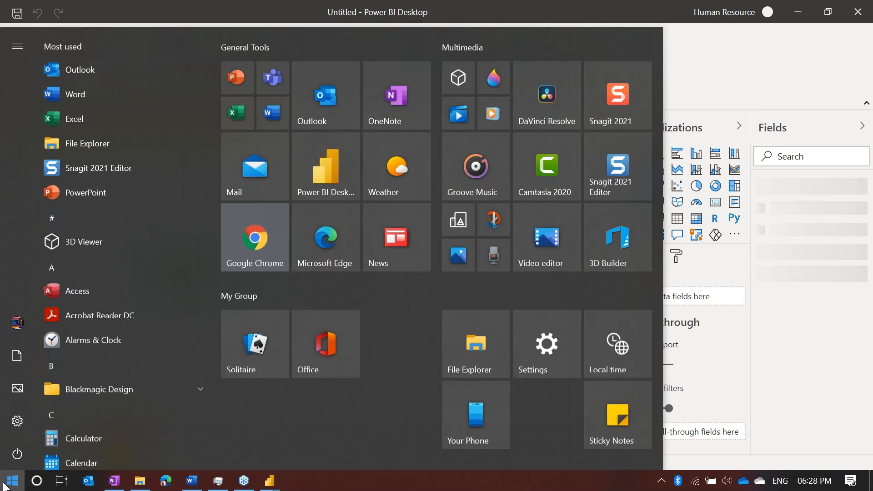
click(241, 121)
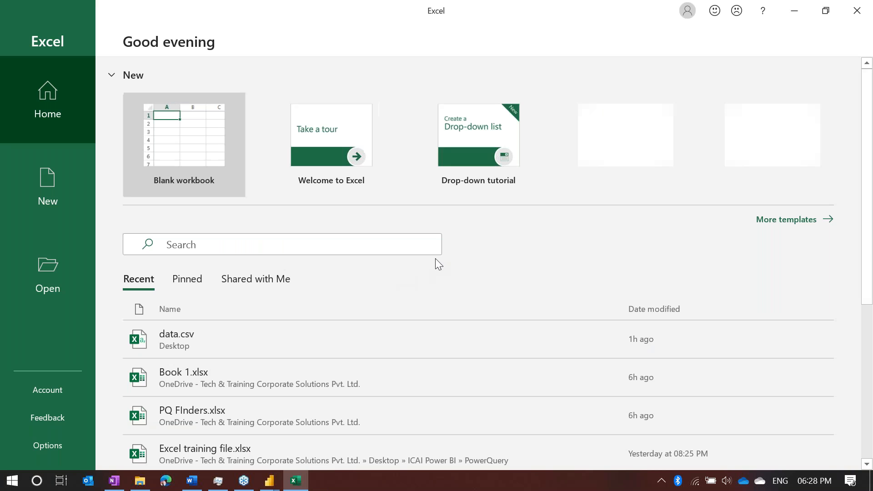
click(42, 397)
click(42, 102)
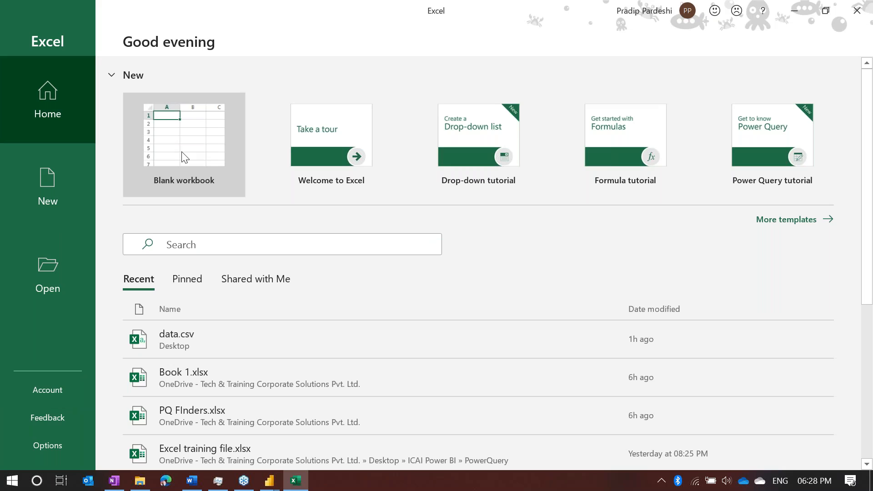
click(184, 157)
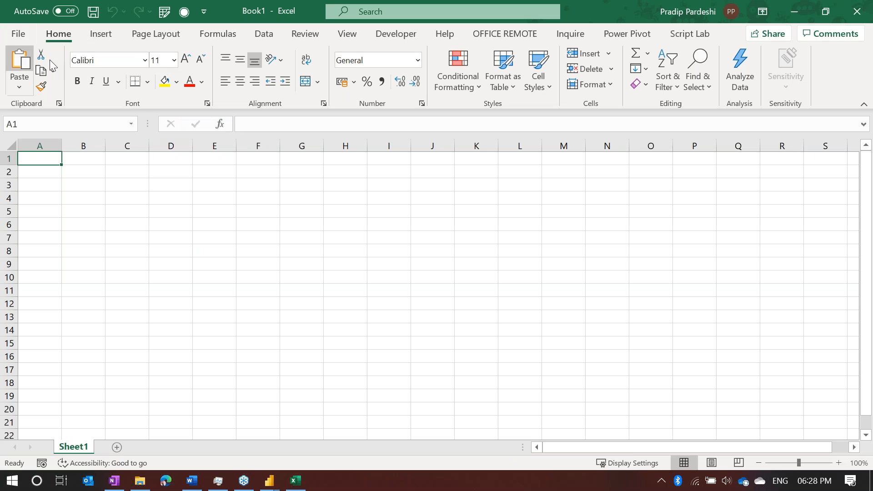
Open Excel's Account page to examine the subscription product and version information
click(6, 35)
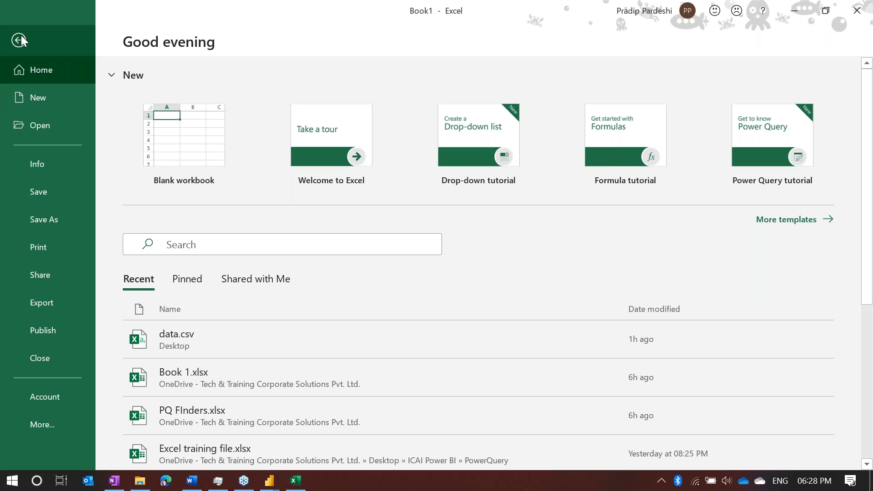
click(20, 39)
click(15, 37)
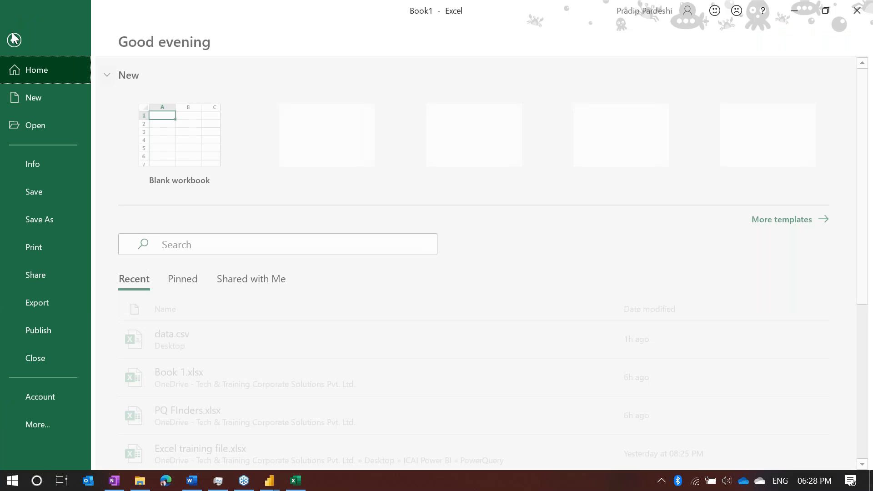
click(46, 398)
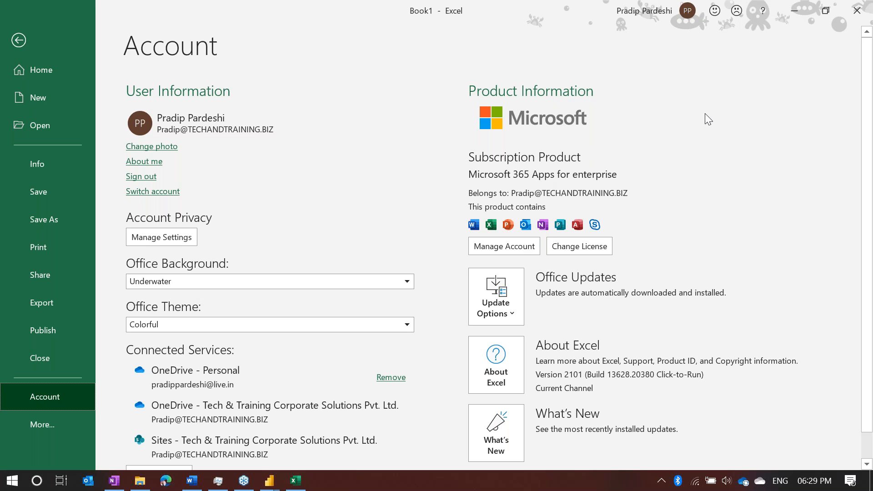
Return to the blank workbook and examine the Get Data source categories, such as From File, From Database and From Other Sources
click(15, 44)
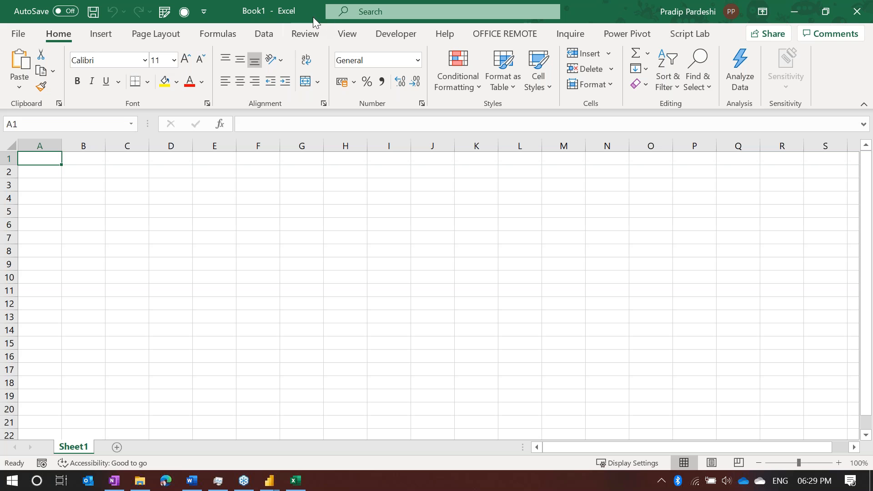
click(270, 35)
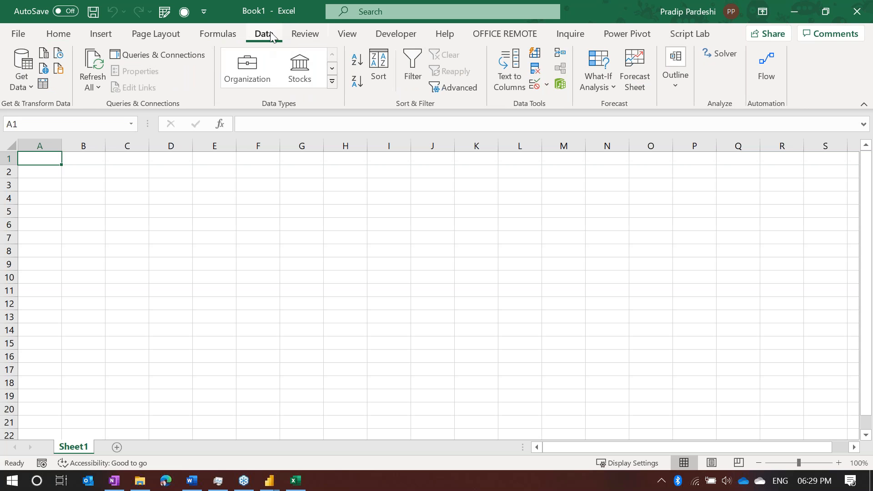
click(31, 77)
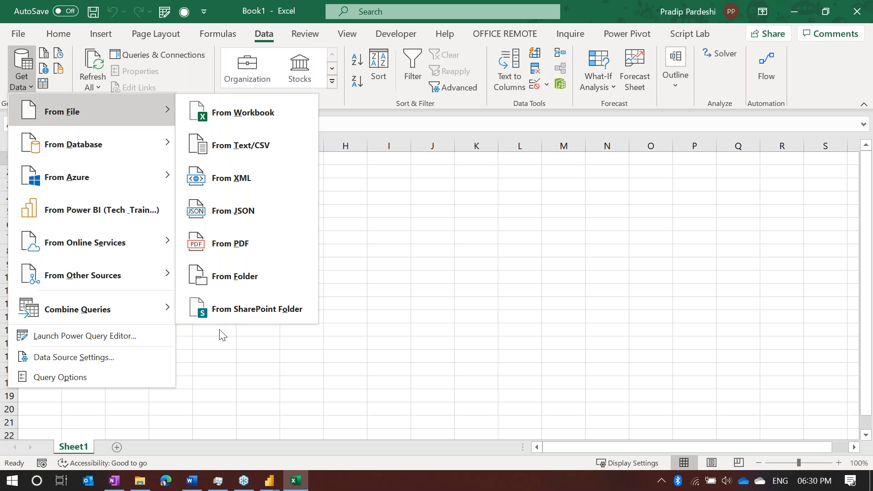
mouse_move(95, 146)
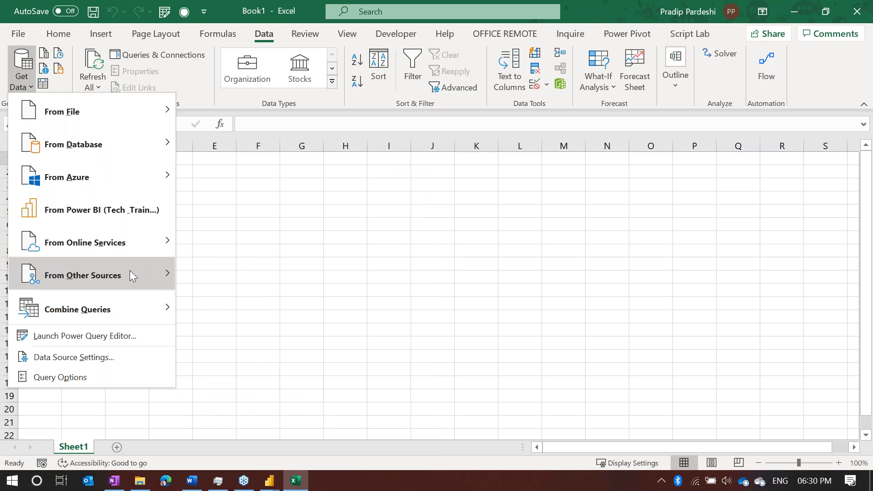
mouse_move(132, 275)
mouse_move(147, 310)
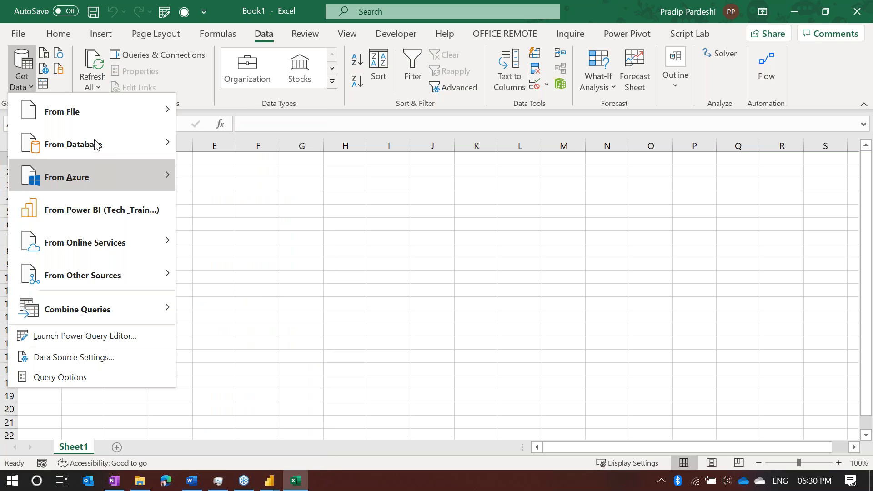
mouse_move(93, 106)
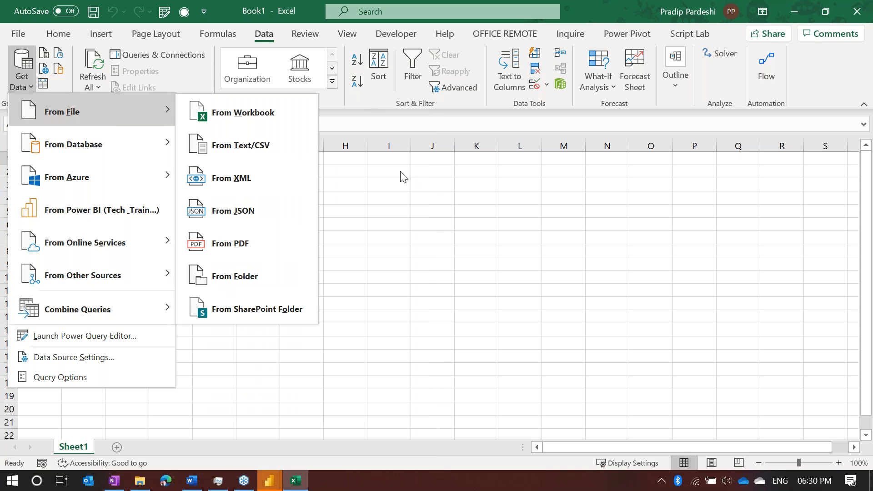
click(402, 173)
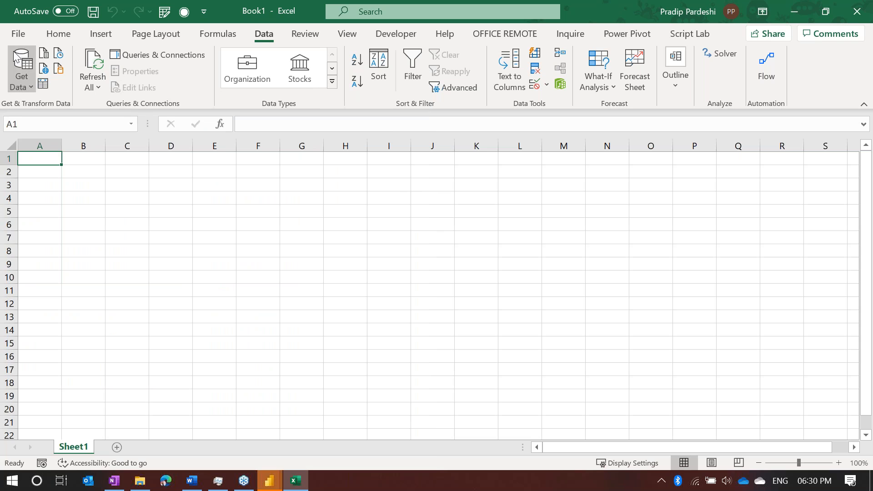
Try to open the Power Pivot data model of the blank workbook
click(559, 89)
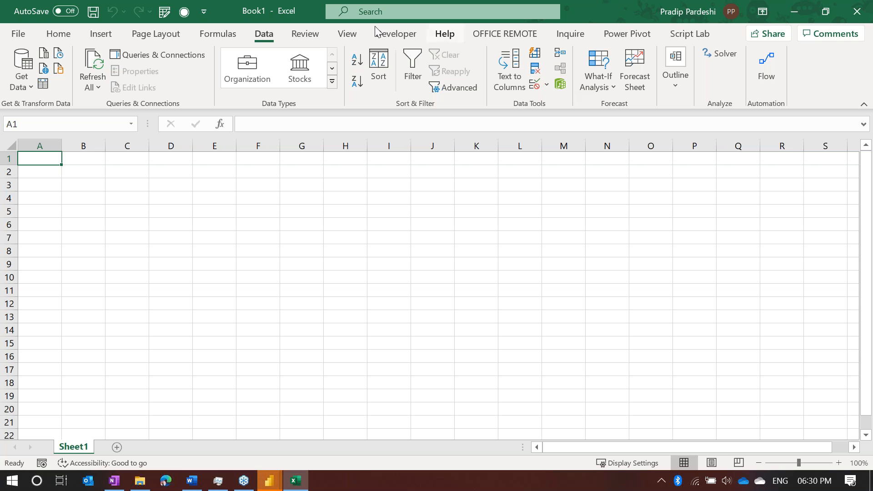
click(560, 87)
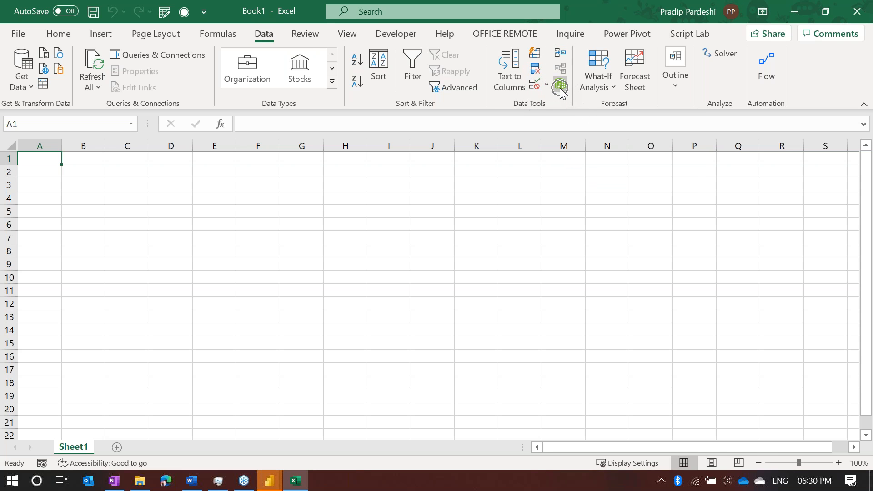
key(ctrl)
key(ctrl)
Switch to the untitled Power BI Desktop report and examine the Revenue column of bi_salesFact in Data view
click(795, 8)
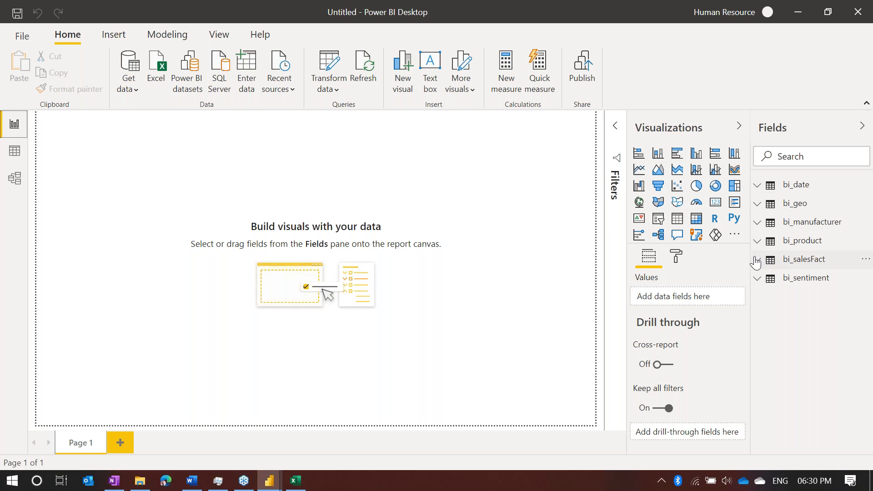
click(17, 158)
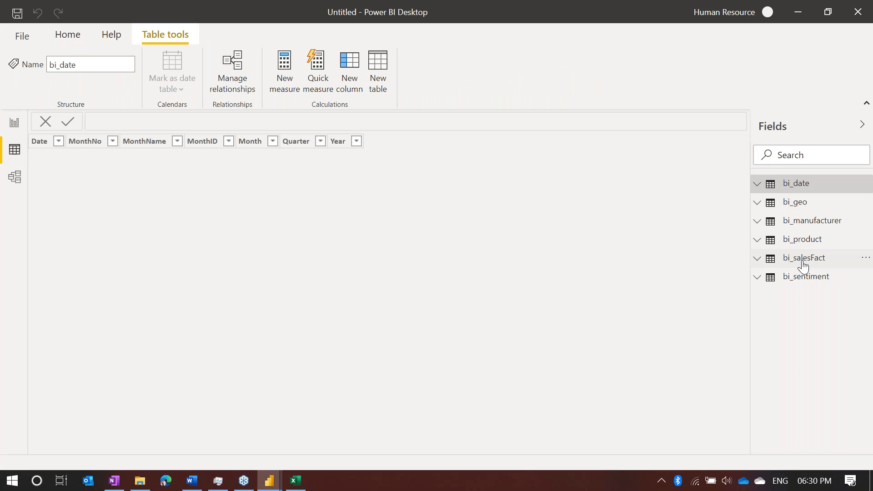
click(802, 259)
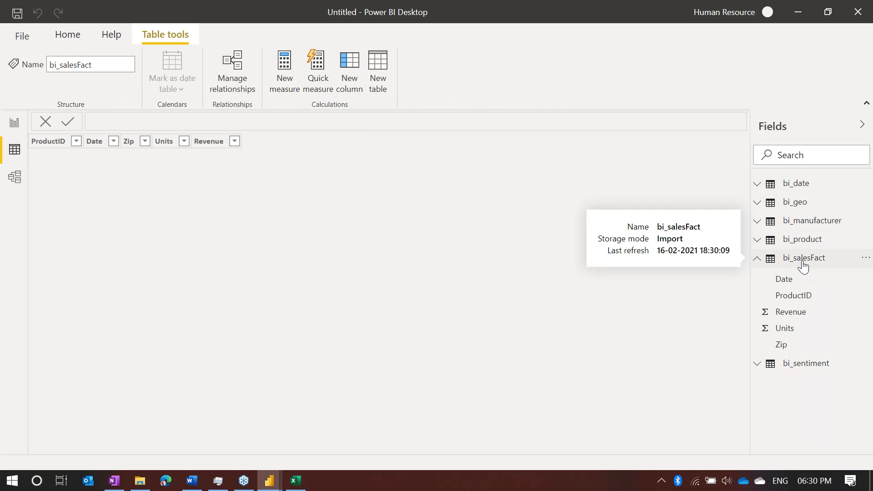
click(799, 312)
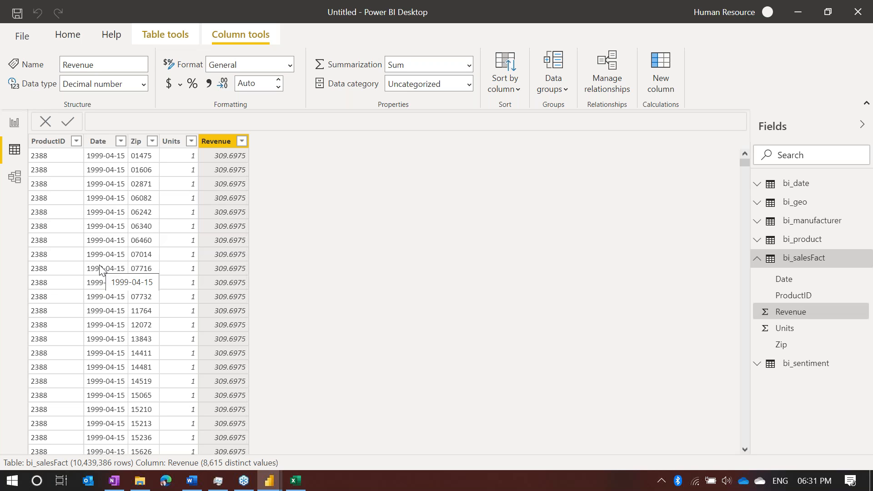
Save the report on the Desktop as Huge Data Power BI in the .pbix format
click(13, 40)
click(39, 130)
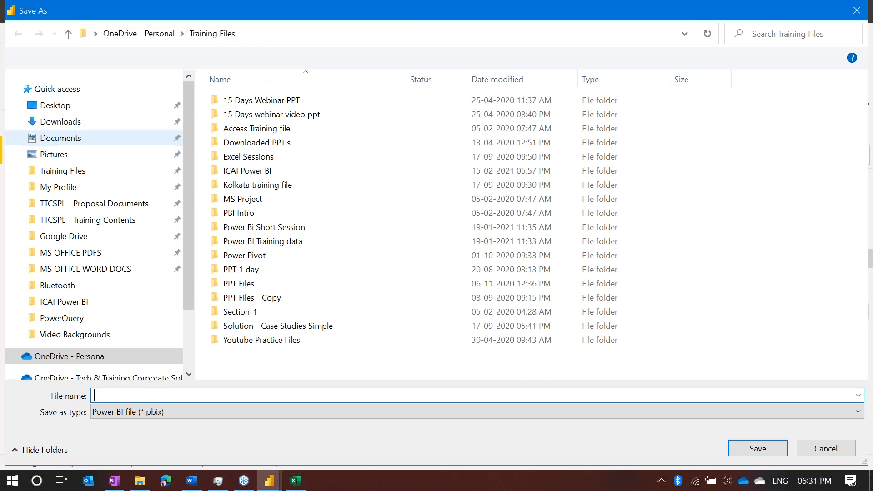
click(48, 108)
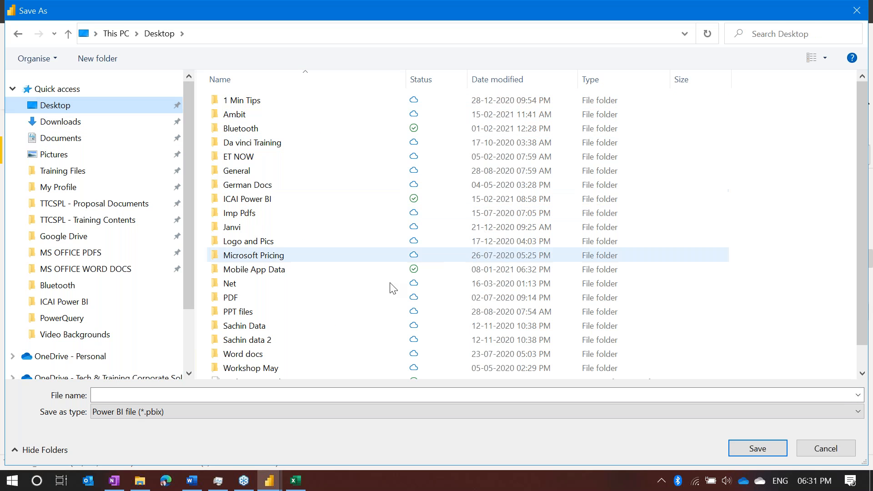
click(324, 395)
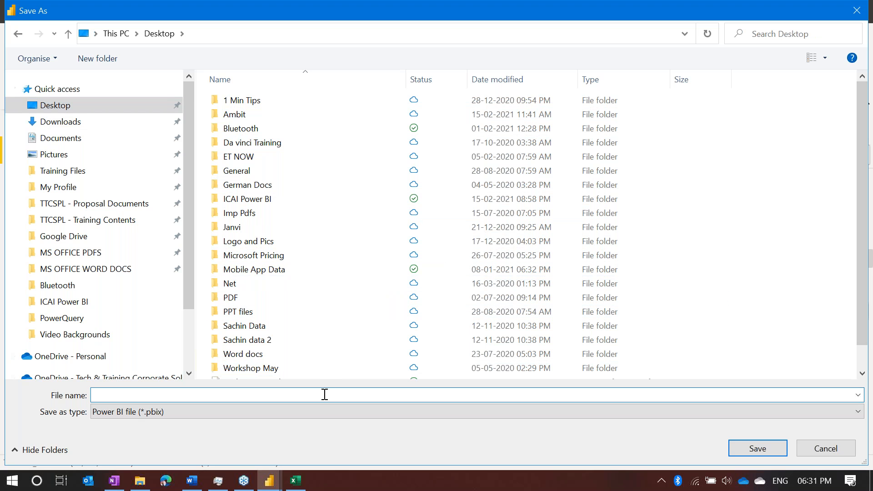
text(Huge Data Power BI)
key(Return)
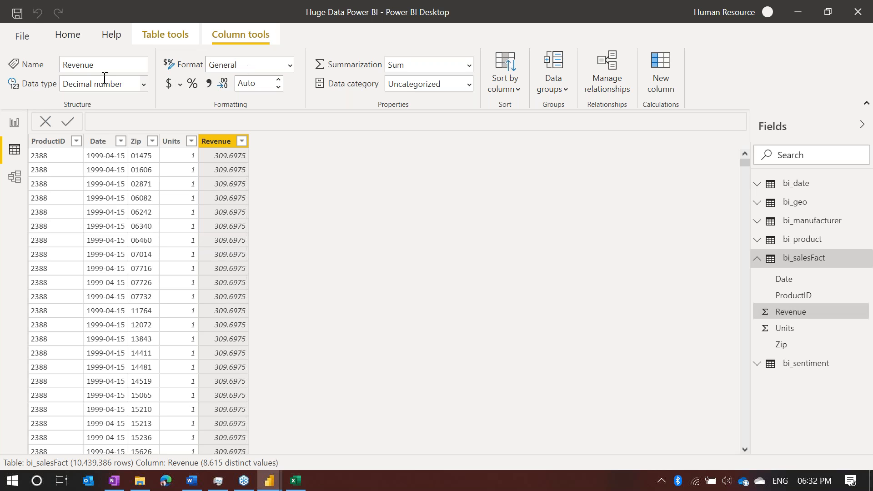
Minimise the Huge Data Power BI report, view the Day 1 report briefly and minimise it too
click(29, 38)
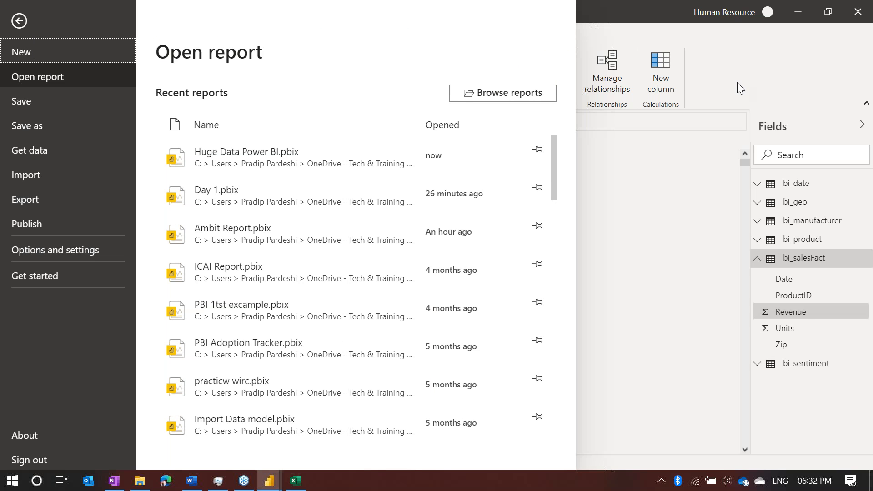
click(798, 14)
mouse_move(269, 480)
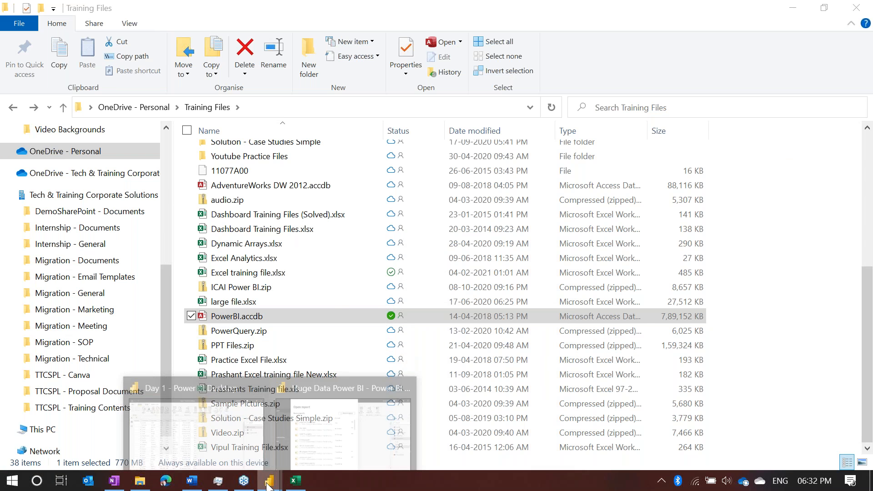
click(217, 410)
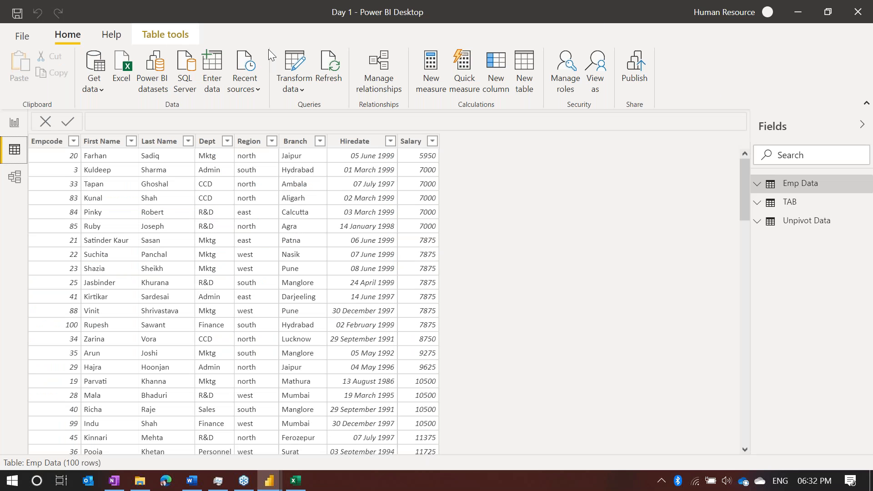
click(799, 12)
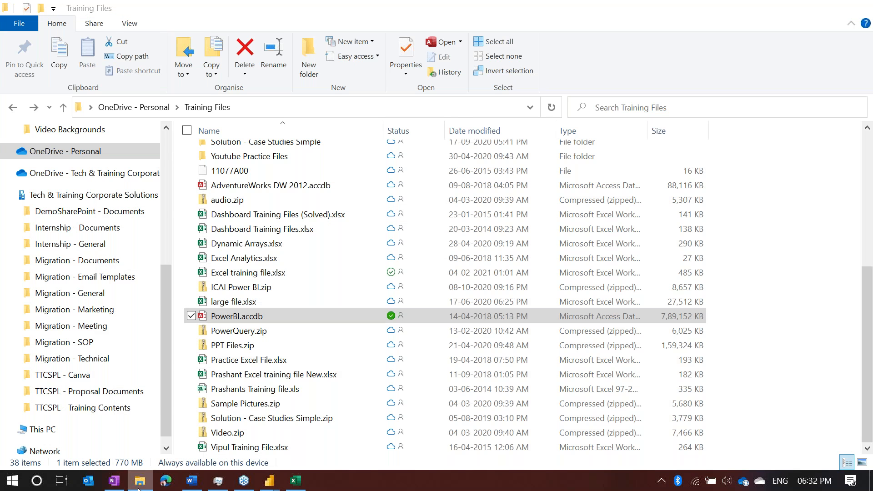
Switch to File Explorer, open the Desktop folder and select Huge Data Power BI.pbix to check its file size
click(138, 488)
click(139, 489)
scroll(91, 174, up, 5)
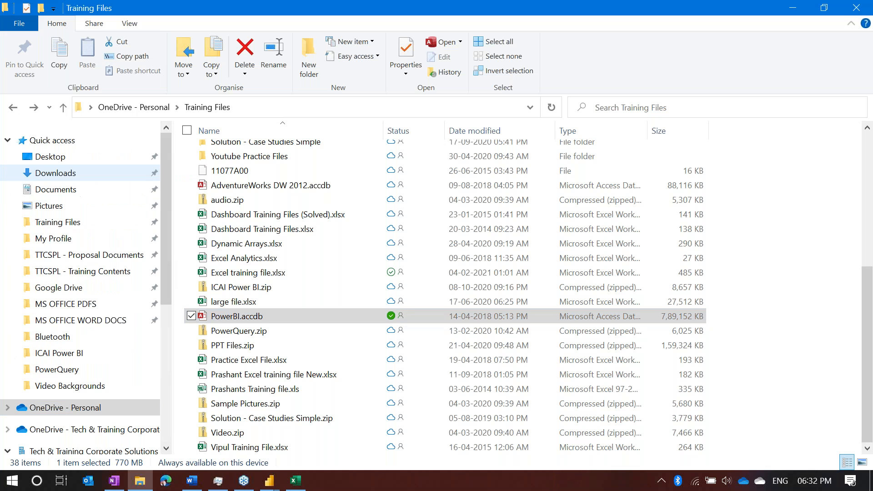
click(51, 157)
click(232, 230)
key(h)
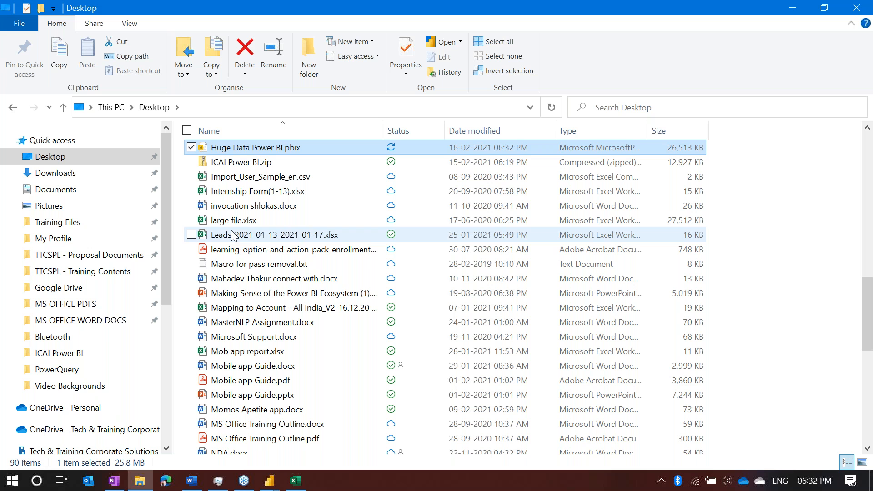
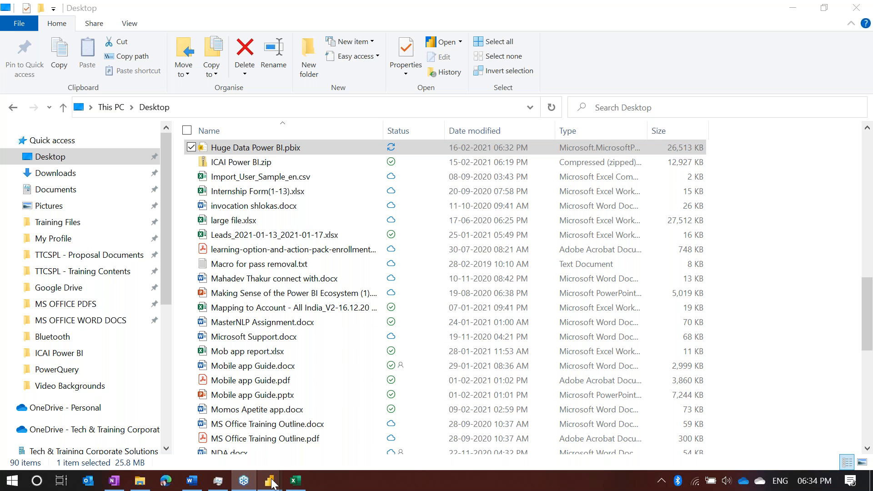
Switch to the Day 1 report in Power BI Desktop and examine the Empcode and First Name columns of Emp Data
mouse_move(271, 483)
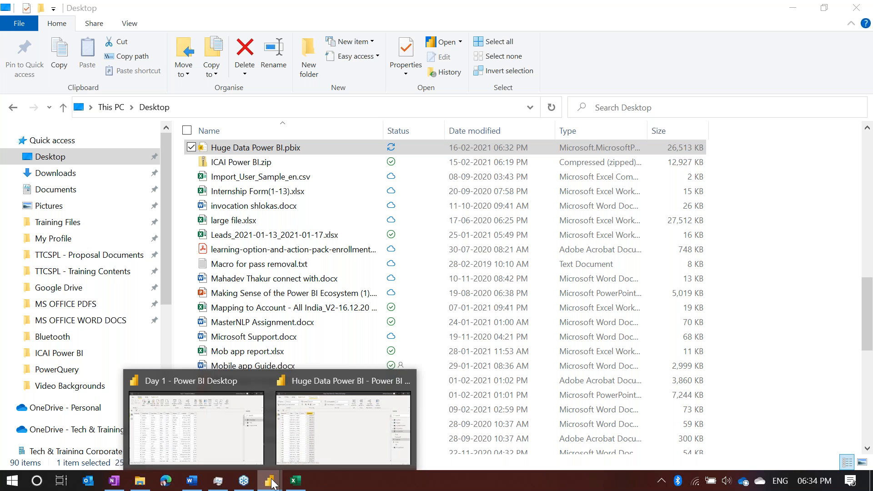
click(224, 415)
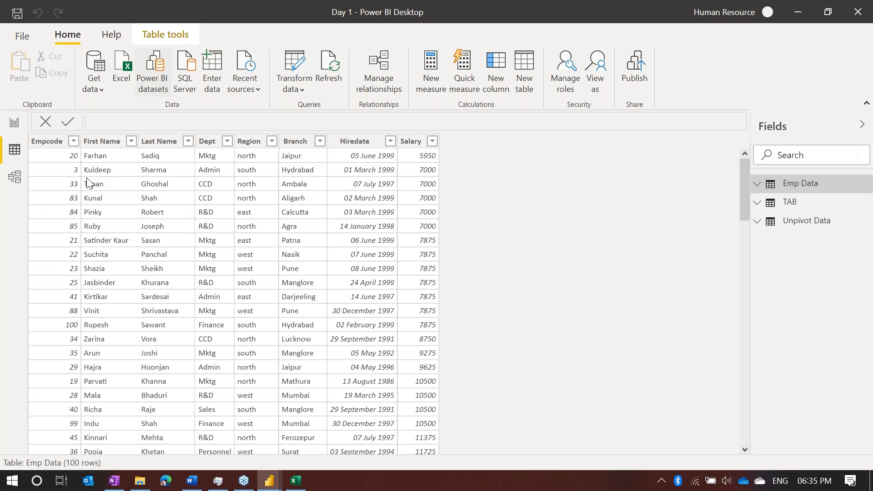
click(43, 143)
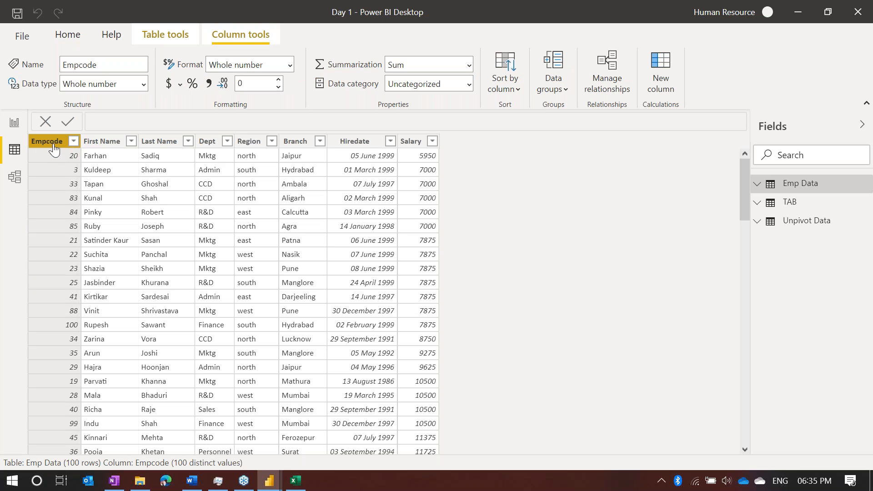
key(Right)
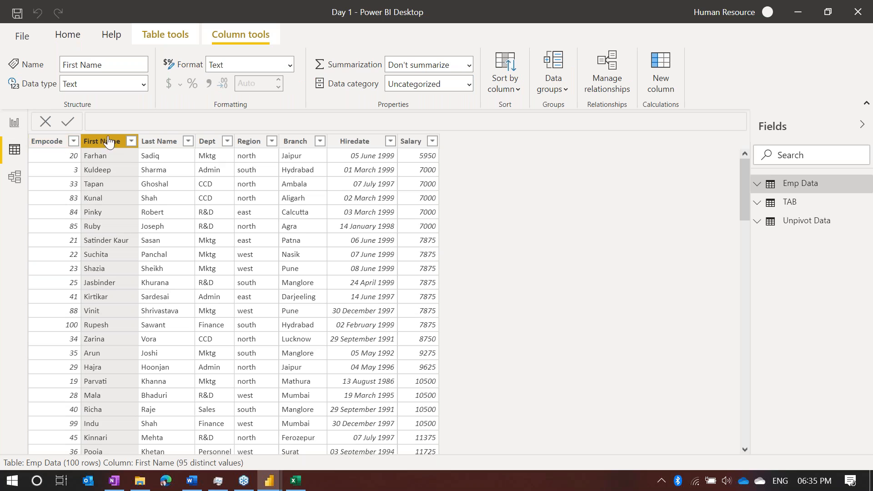
click(42, 145)
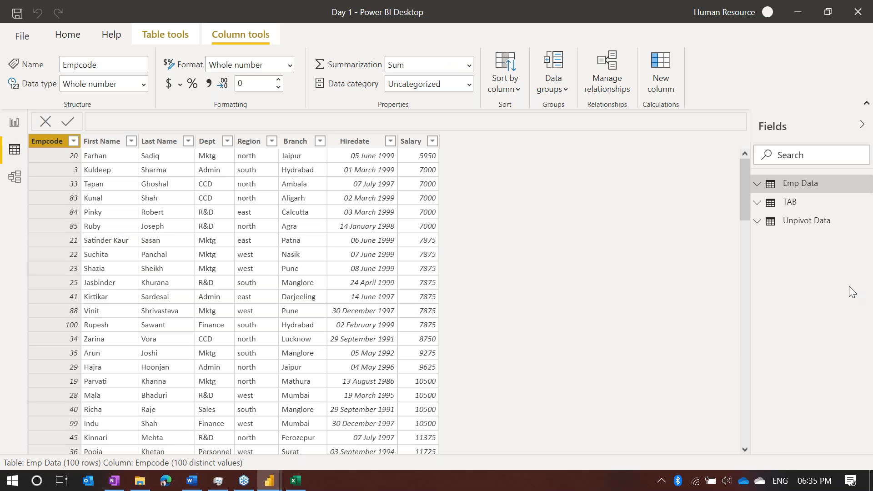
In Report view, try to export the Dept and Salary table visual's data as CSV and to refresh the report's data
click(15, 123)
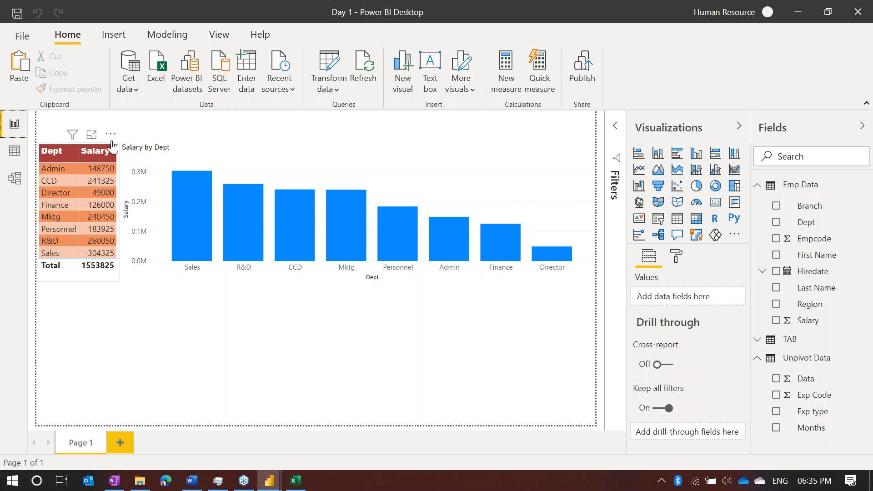
click(111, 135)
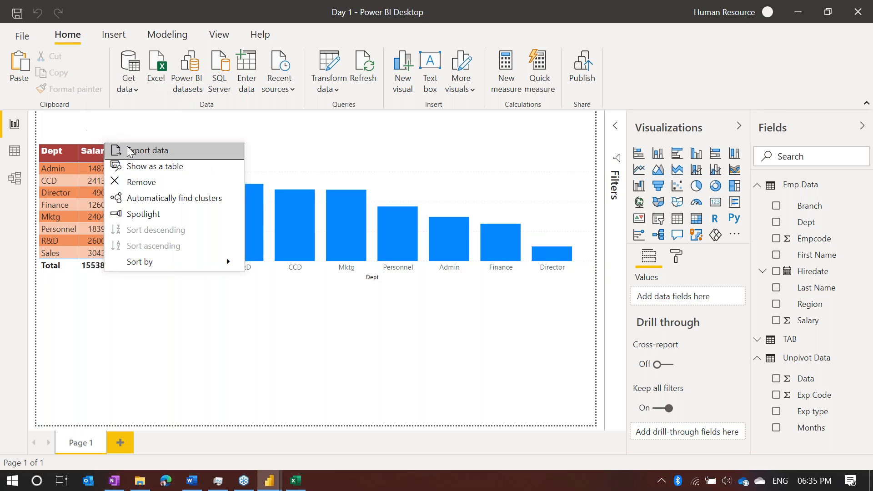
click(147, 154)
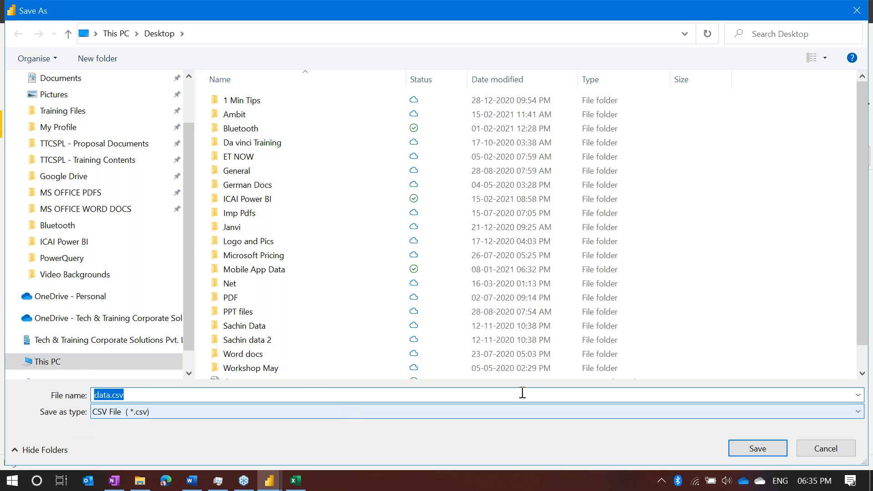
click(835, 452)
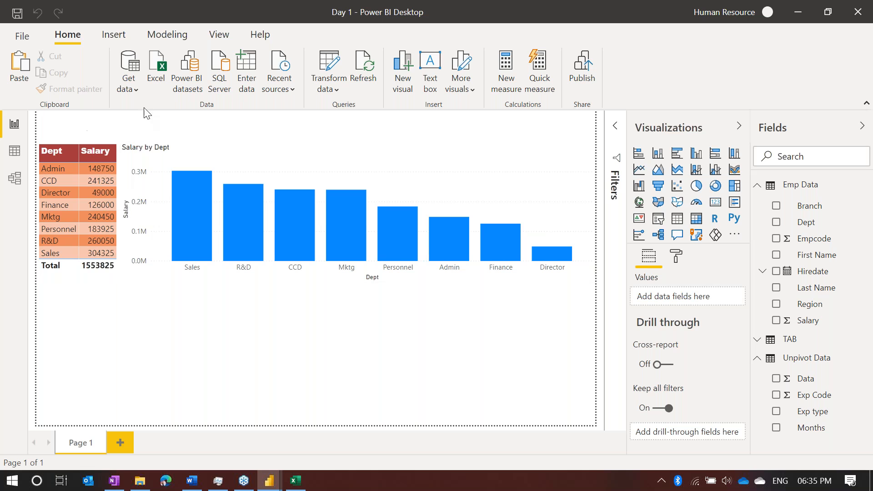
click(350, 60)
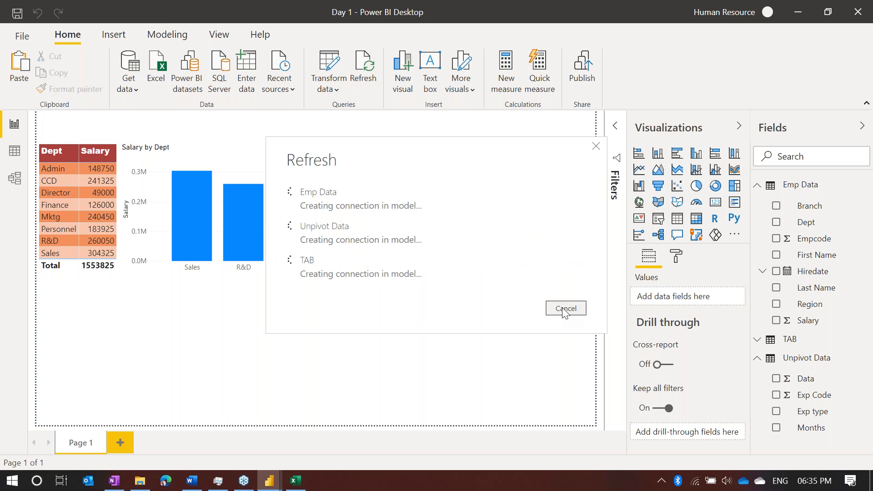
click(564, 309)
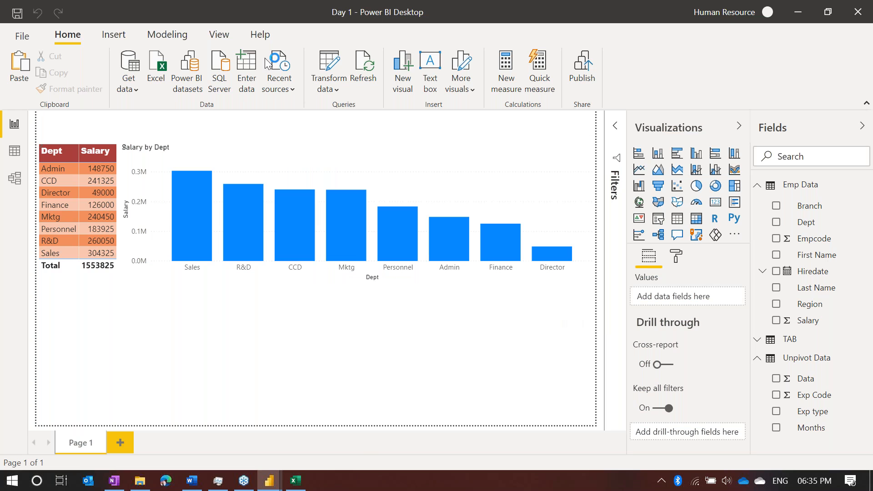
View the Emp Data query of the Day 1 report in Power Query Editor with all its columns selected, and close the editor
click(334, 80)
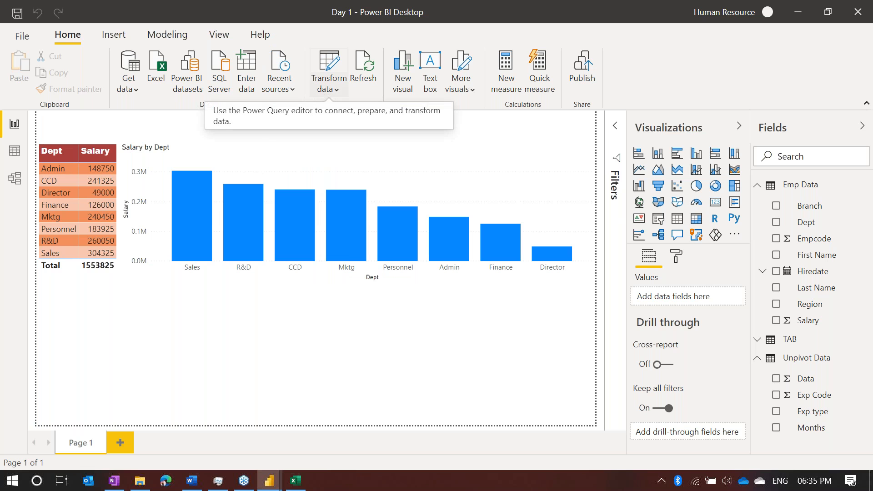
click(329, 87)
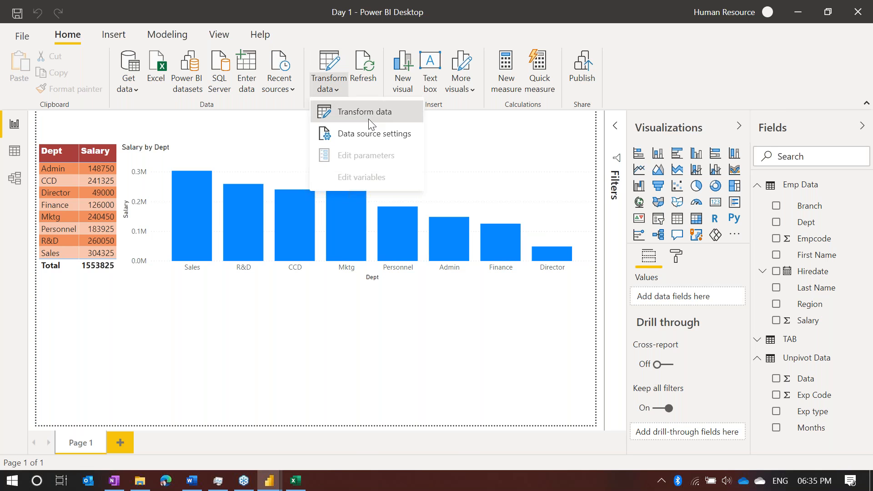
click(368, 118)
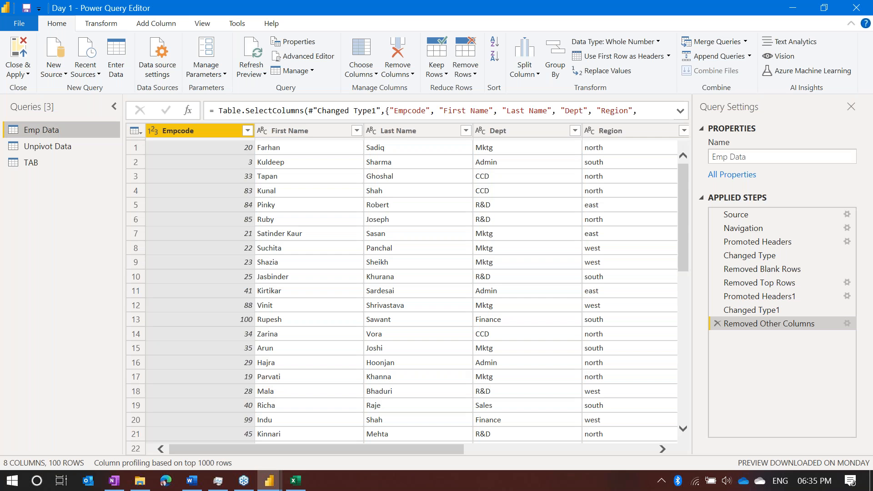
click(310, 248)
key(ctrl+a)
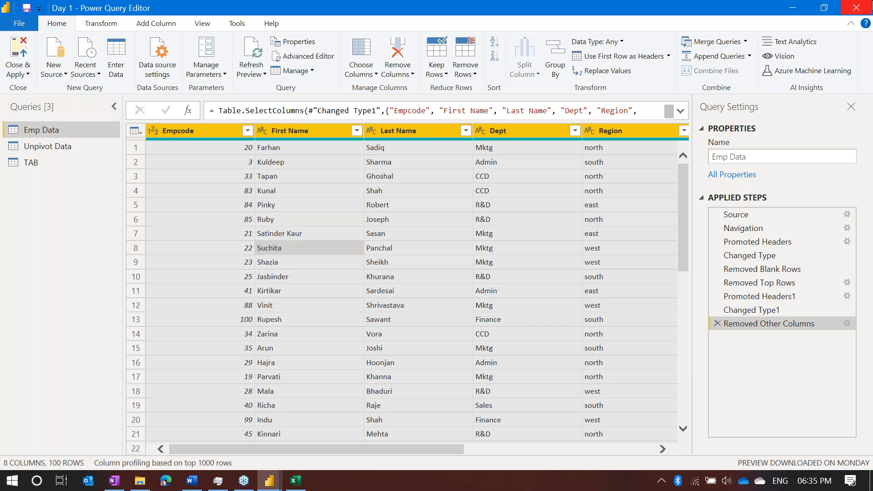
click(848, 8)
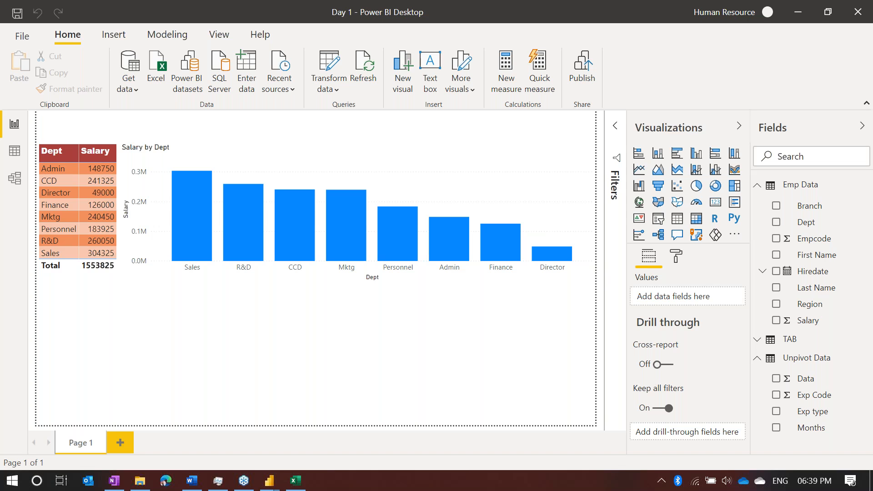
Close the Day 1 report with its changes saved, and close the Huge Data Power BI report too
click(857, 17)
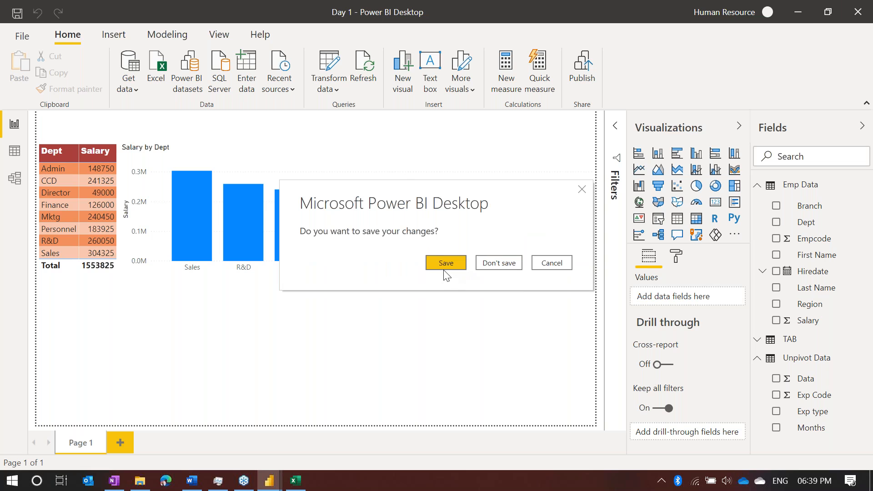
click(440, 263)
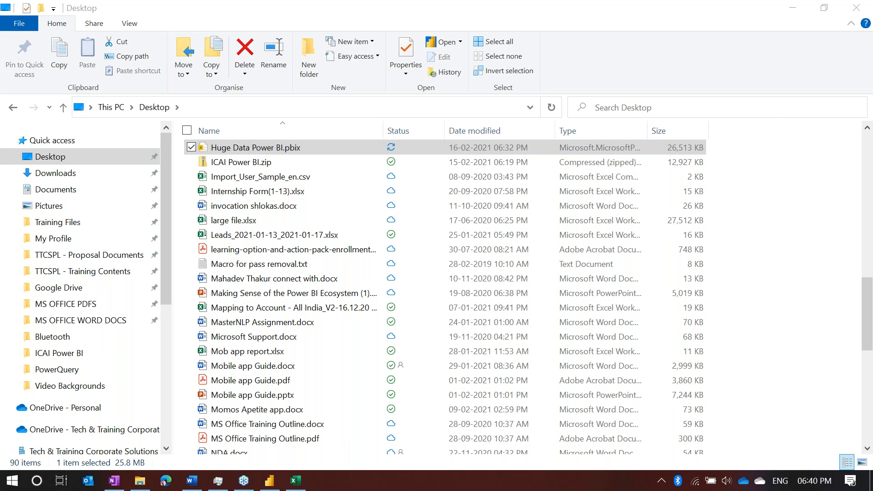
click(269, 481)
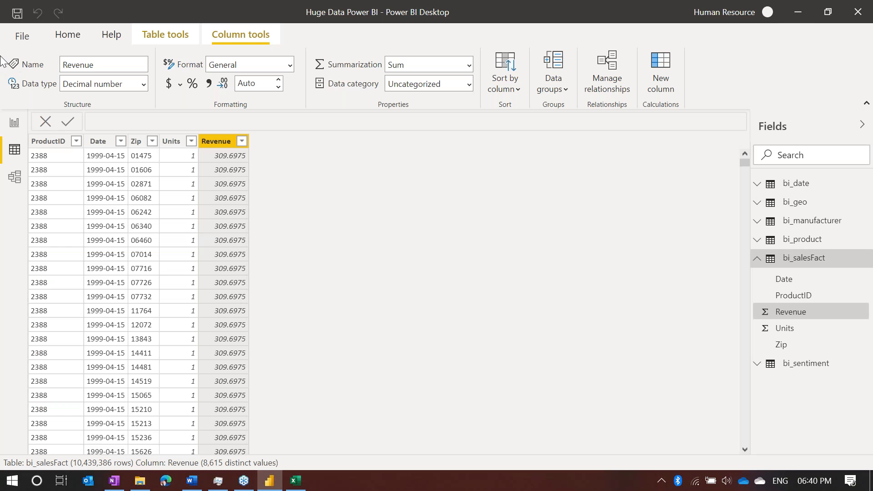
click(16, 40)
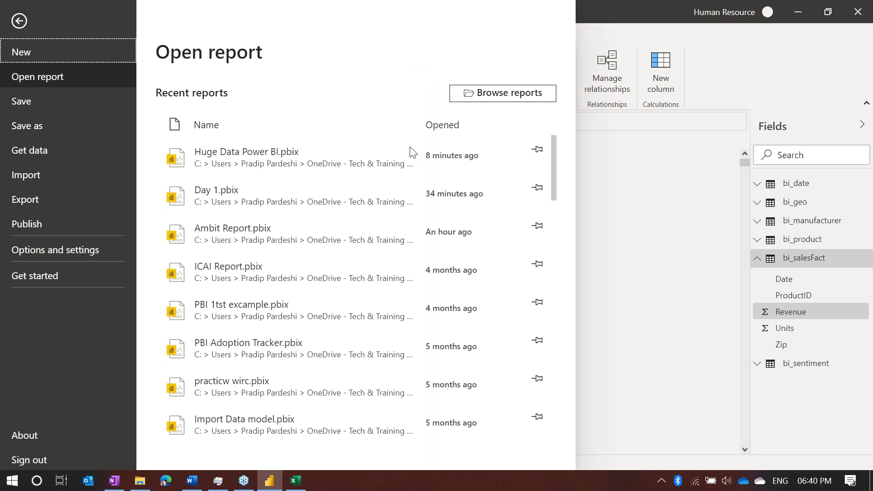
click(858, 19)
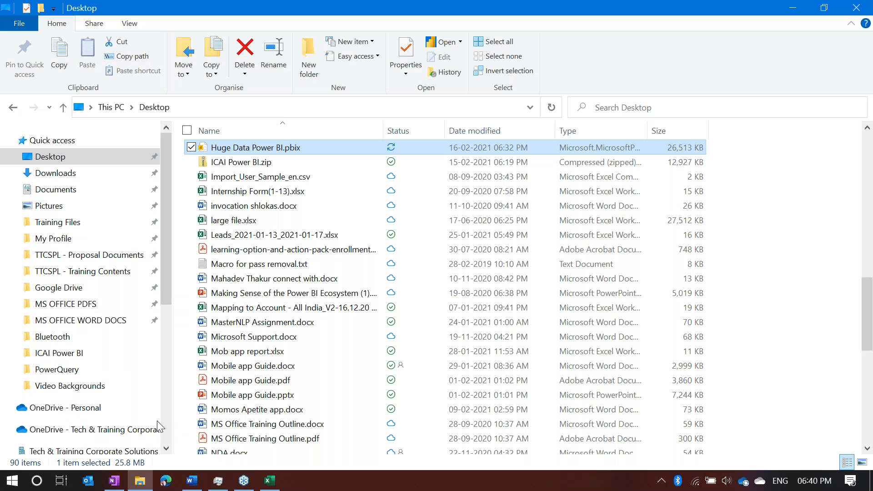
Start Power BI Desktop with a new blank report and look at the list of available data sources
key(super)
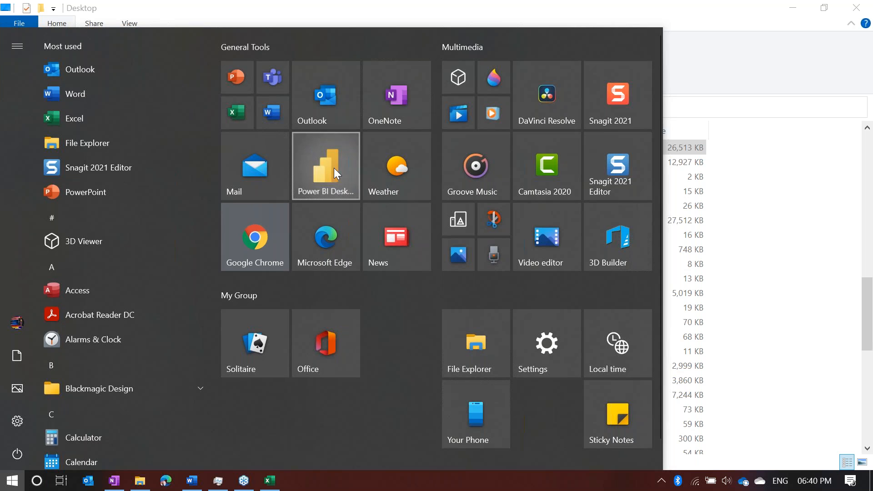
click(328, 168)
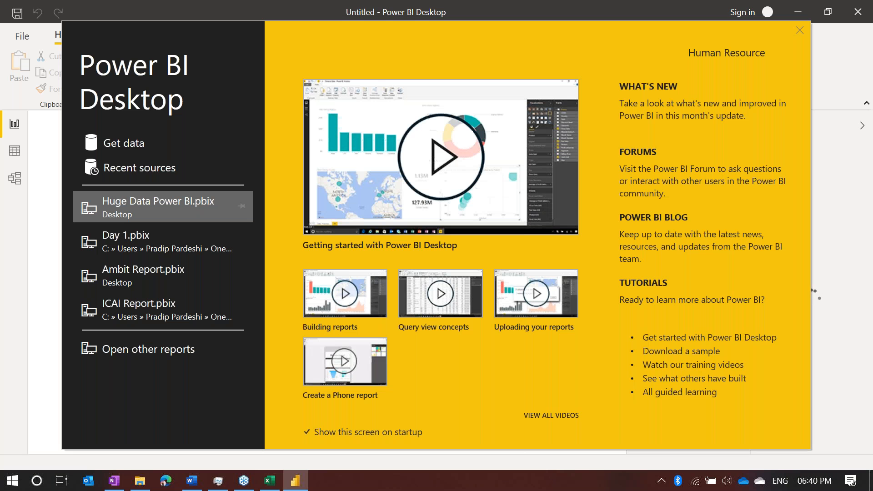
click(123, 142)
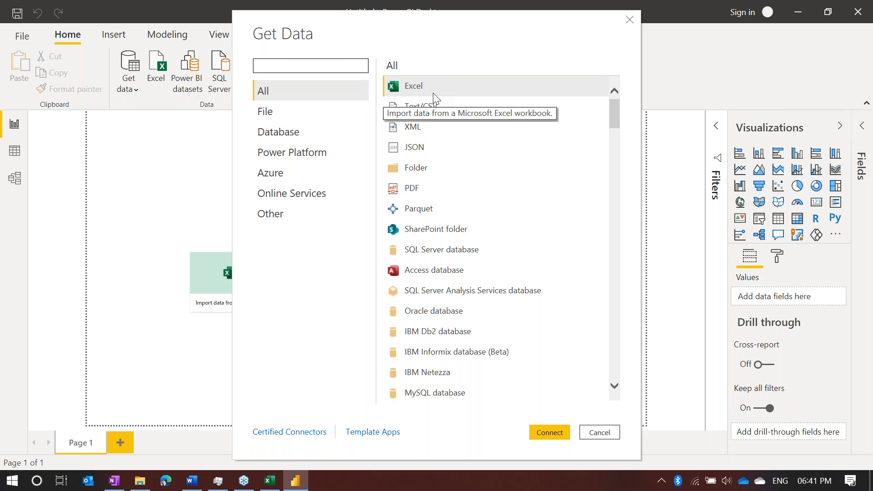
key(Escape)
Import data from Excel, choosing Excel training file.xlsx in the PowerQuery subfolder of the ICAI Power BI folder on the Desktop
click(231, 278)
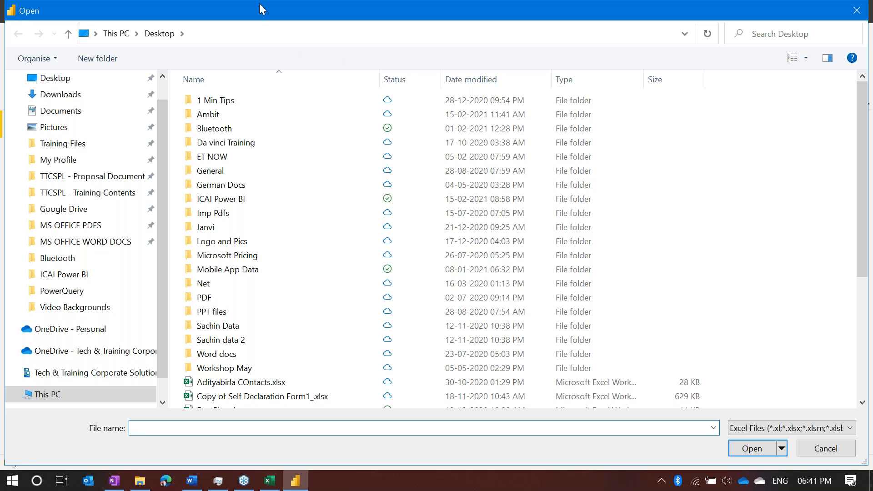
double_click(238, 8)
drag(236, 8, 548, 49)
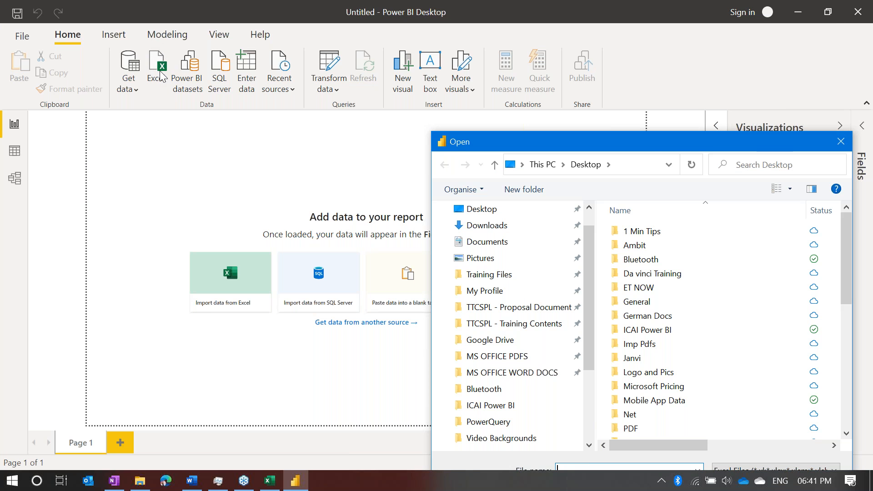
double_click(694, 139)
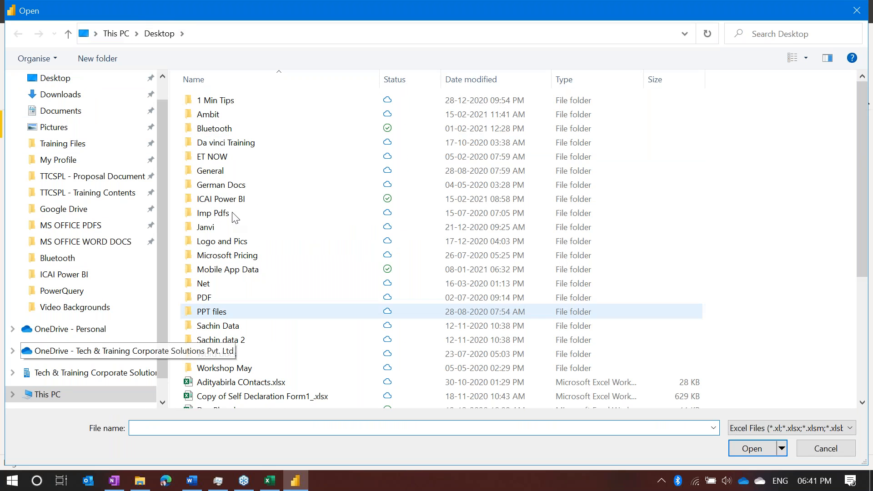
double_click(230, 200)
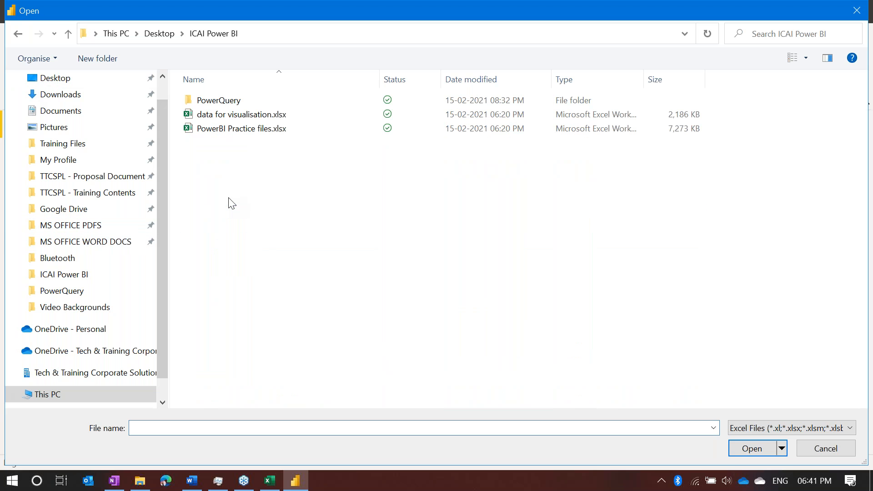
click(230, 106)
double_click(230, 105)
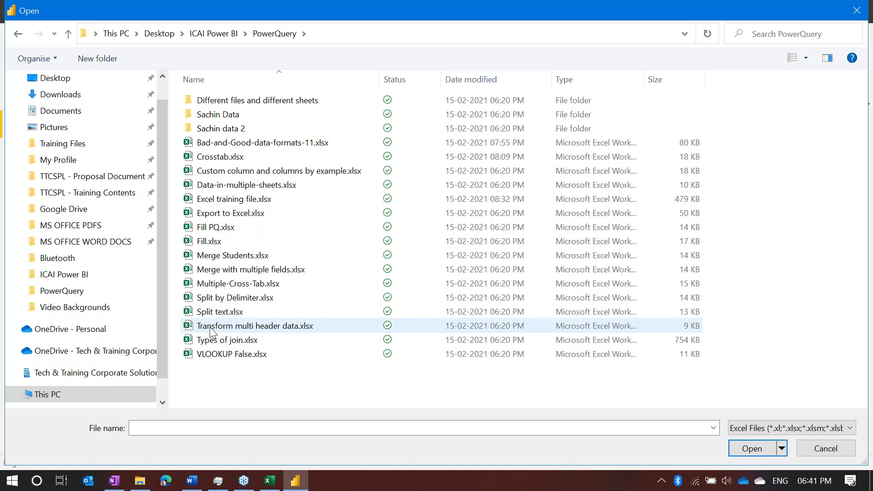
click(222, 200)
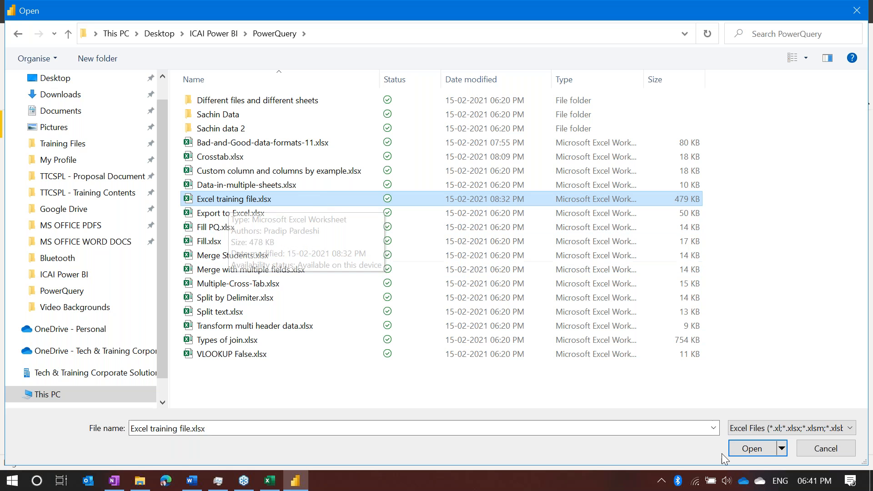
click(762, 450)
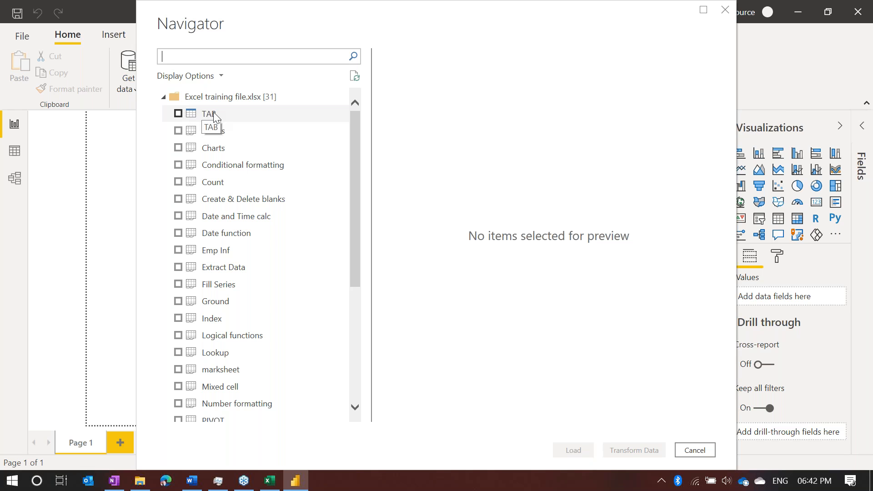
Preview the TAB table without including it, and include the Conditional formatting sheet in the import
click(177, 114)
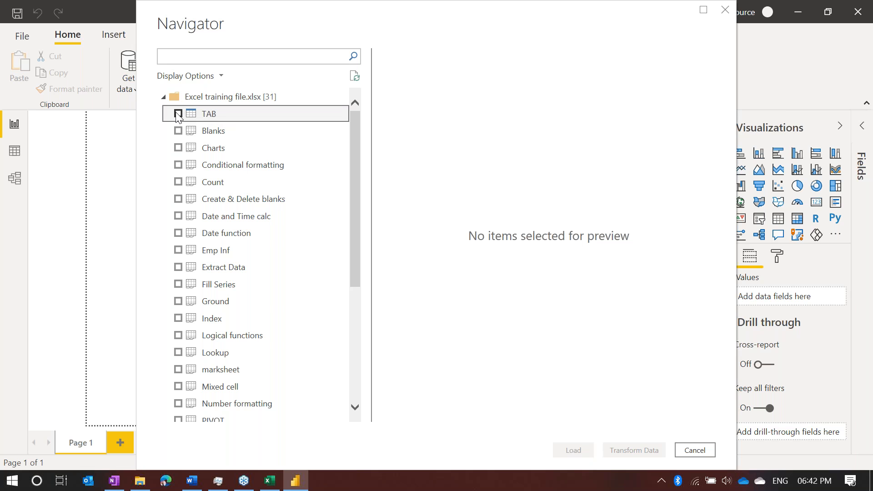
click(177, 114)
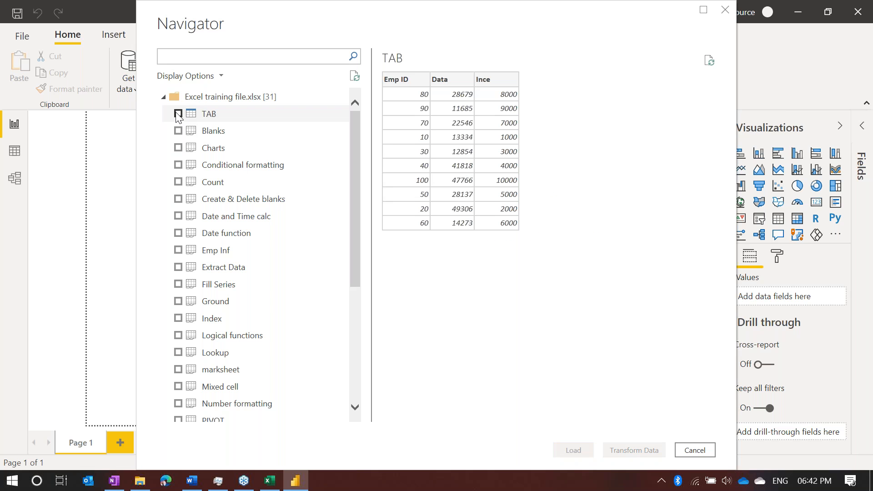
click(180, 166)
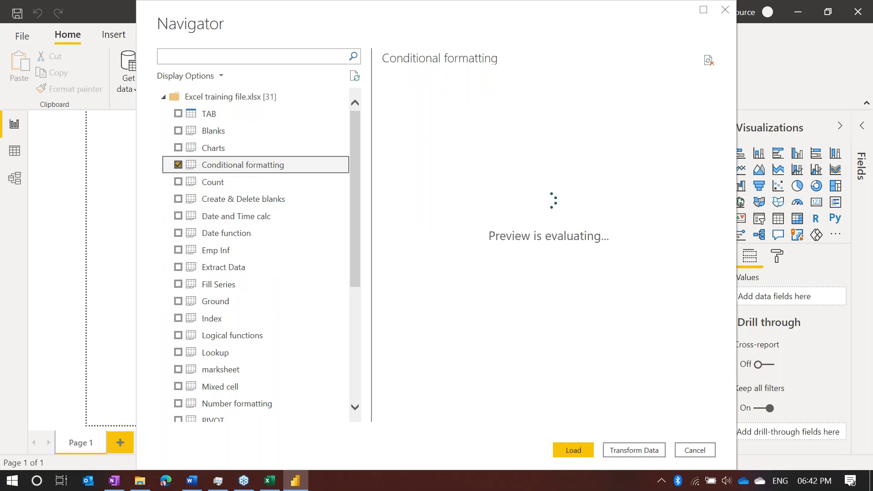
Include the TabArray sheet in the import as well and open the chosen sheets in Power Query Editor for transformation
scroll(218, 315, down, 4)
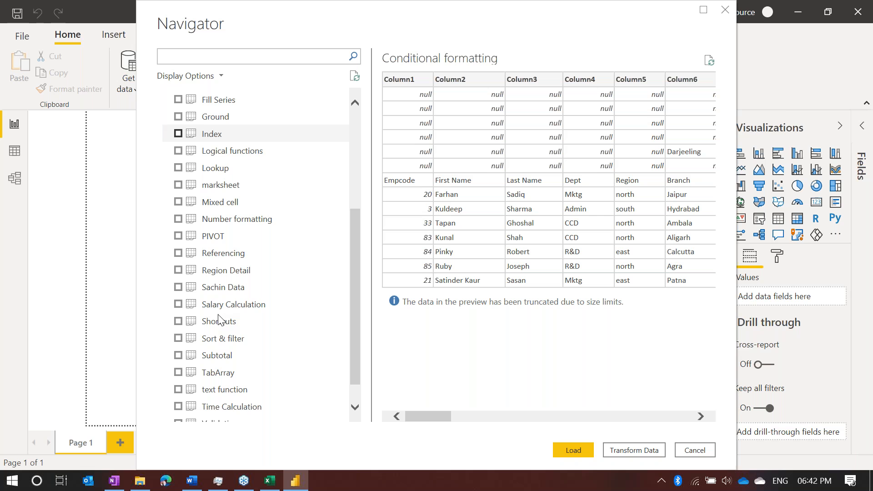
scroll(219, 319, down, 1)
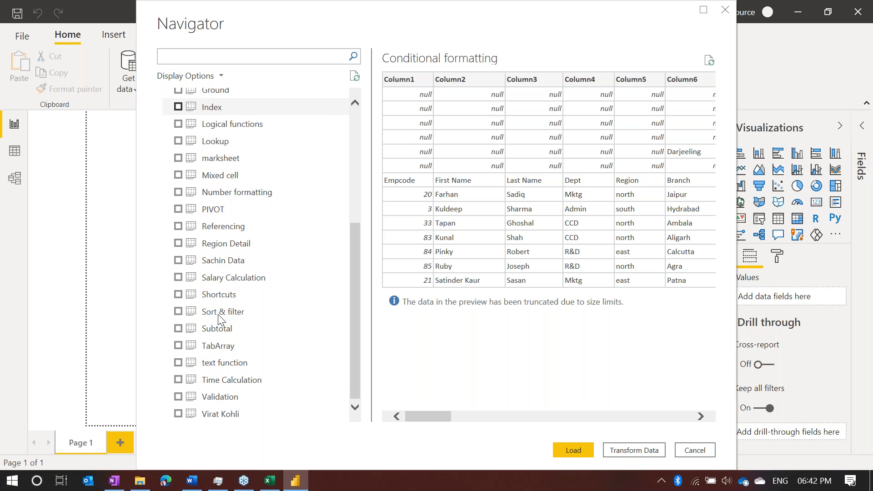
scroll(219, 319, up, 2)
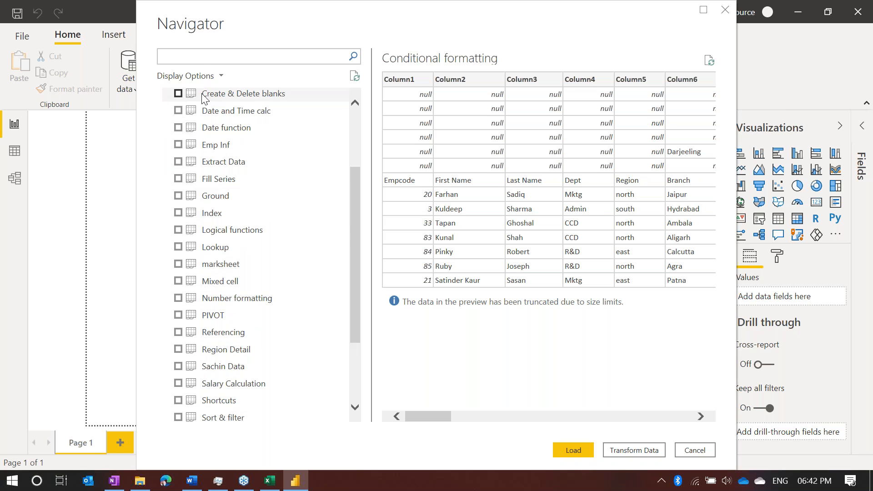
scroll(207, 332, down, 2)
scroll(208, 333, up, 1)
scroll(208, 334, down, 2)
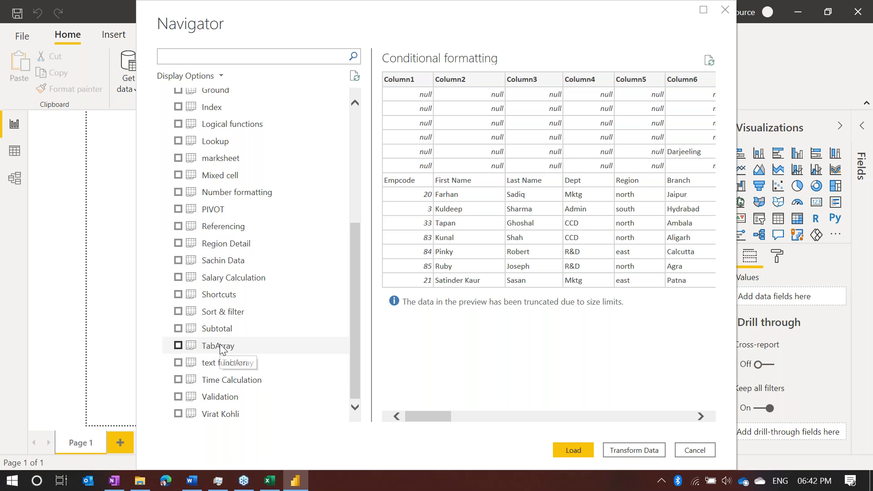
click(179, 346)
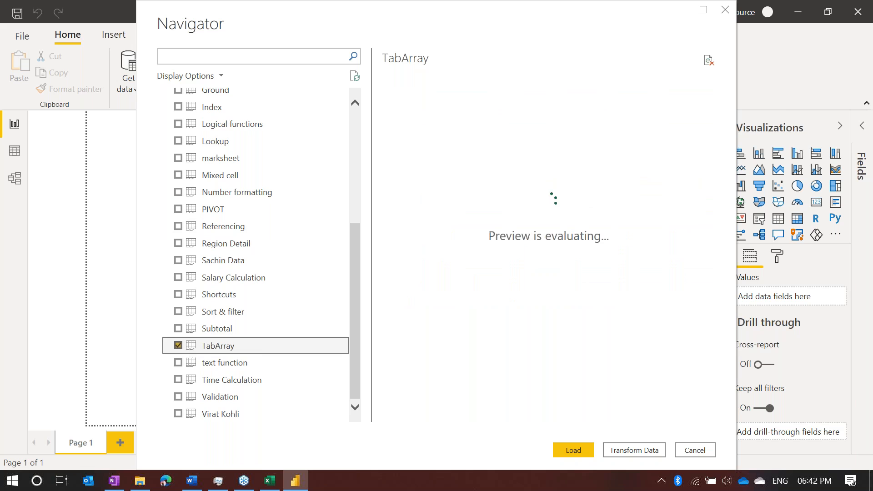
scroll(204, 177, up, 6)
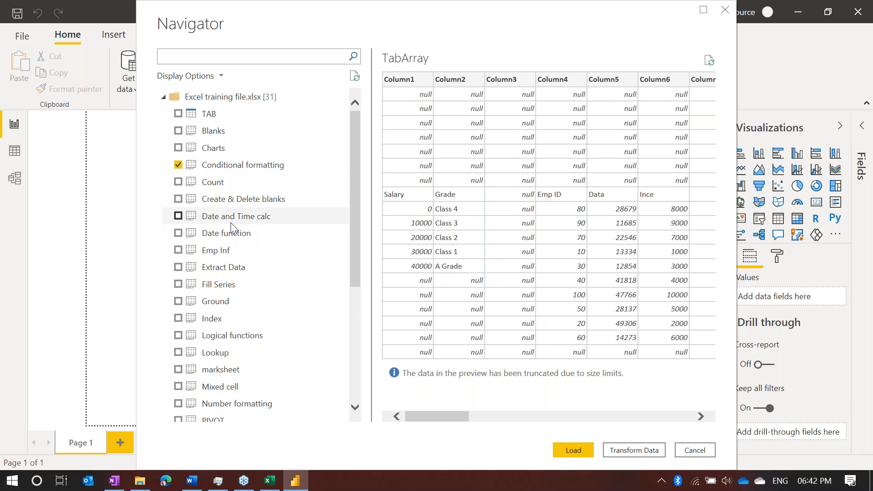
scroll(233, 228, down, 6)
scroll(232, 109, up, 6)
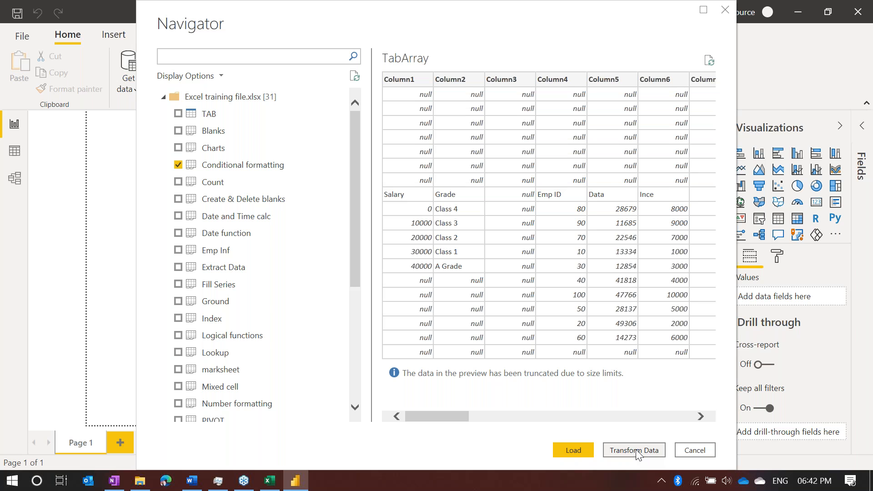
click(636, 450)
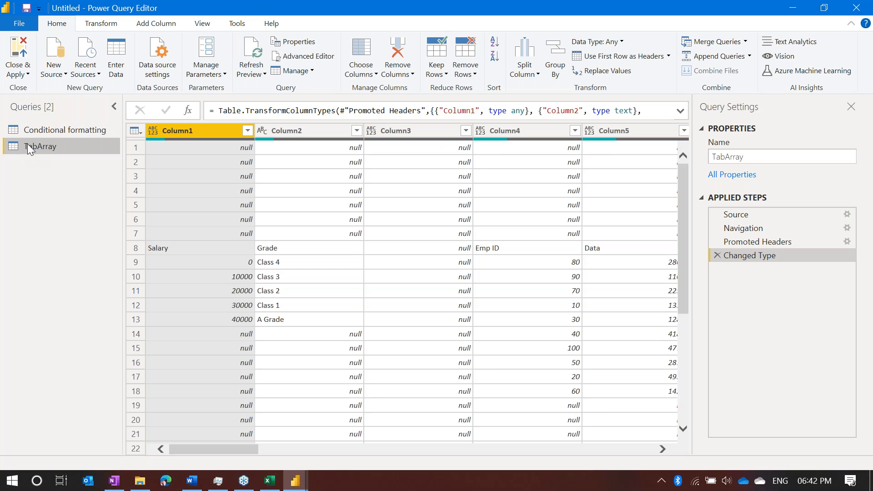
Remove the blank rows from the Conditional formatting query and look through the remaining rows
click(56, 130)
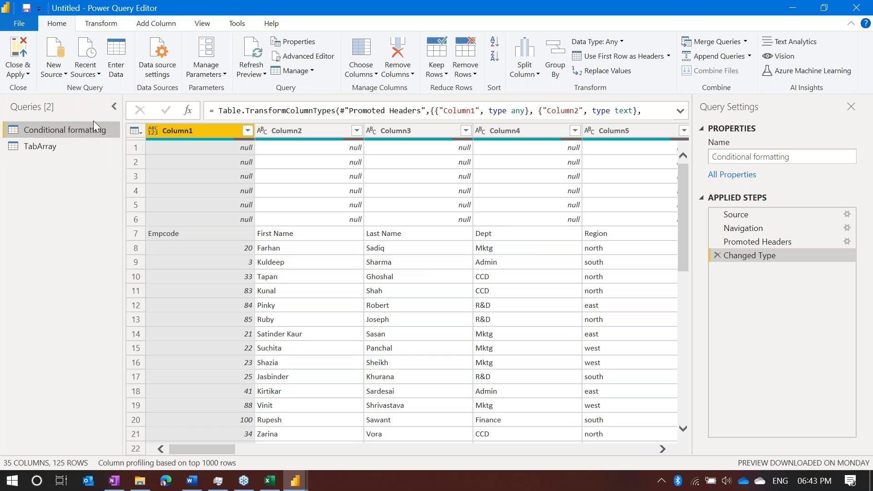
scroll(620, 227, right, 5)
scroll(622, 226, left, 4)
scroll(622, 226, right, 6)
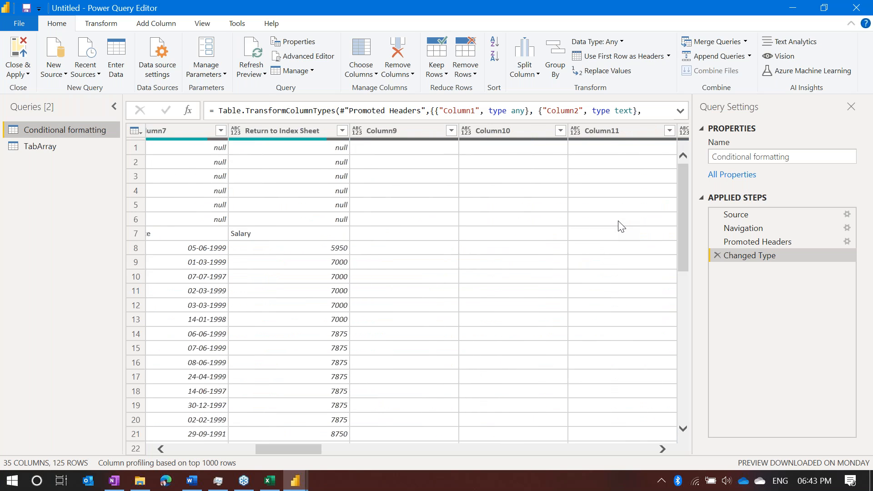
scroll(621, 227, left, 6)
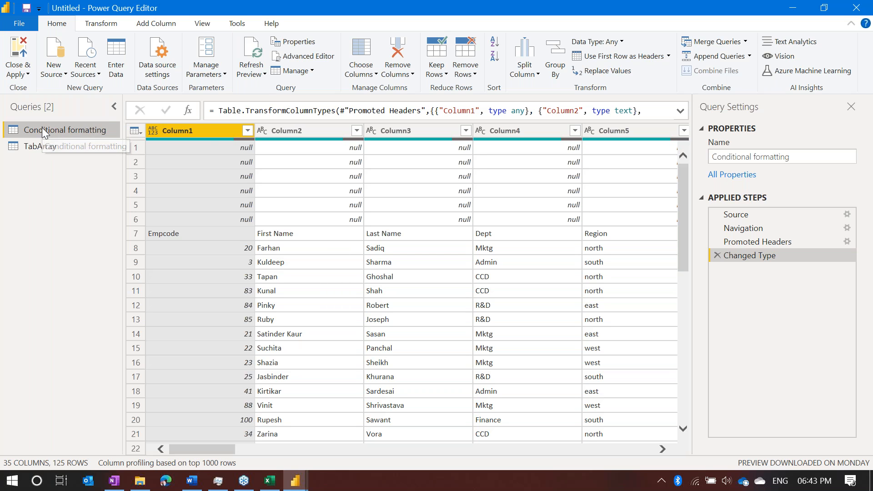
click(466, 72)
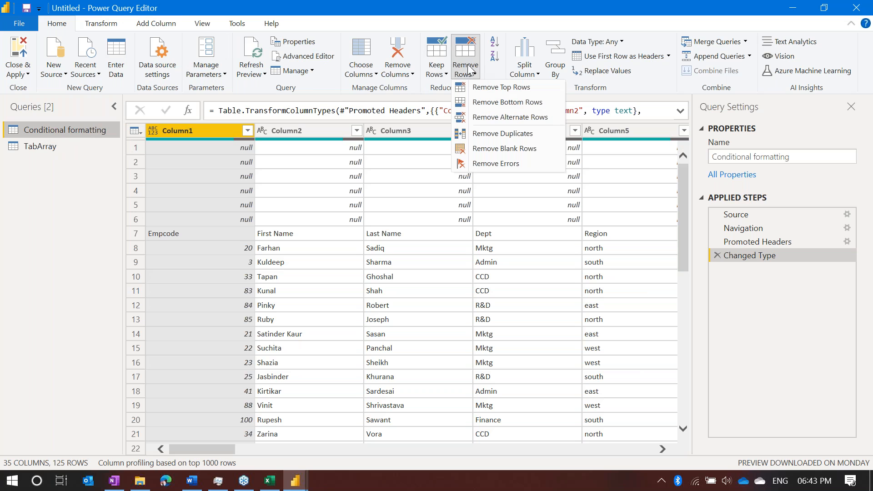
click(504, 150)
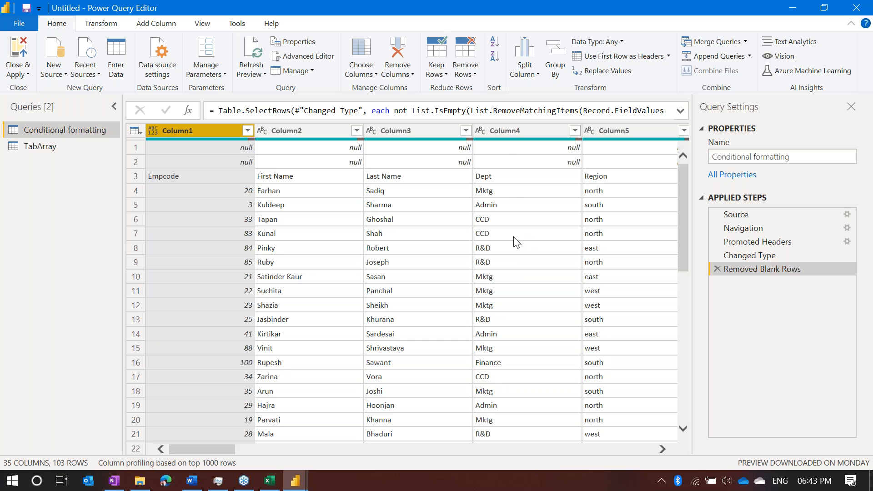
scroll(514, 273, down, 18)
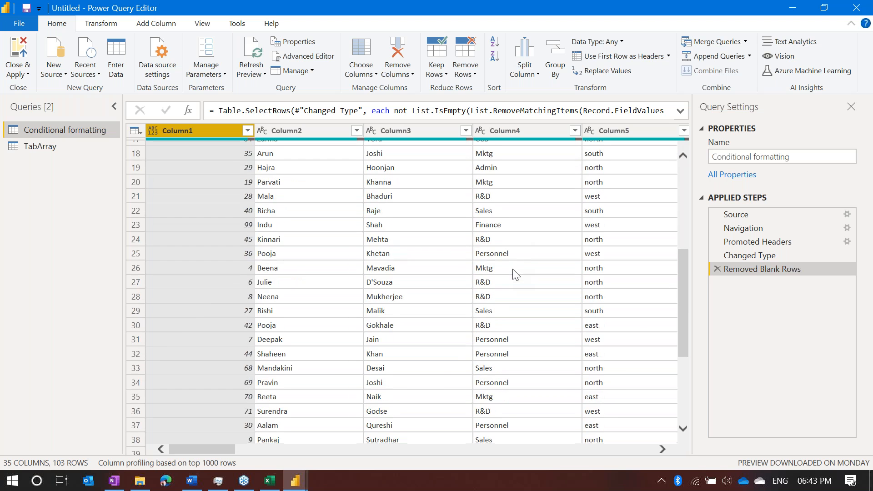
scroll(515, 273, down, 10)
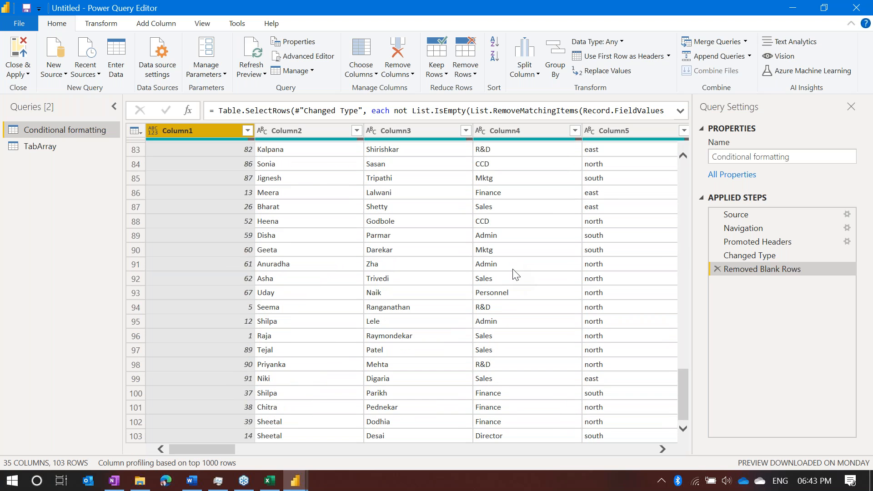
scroll(515, 272, up, 20)
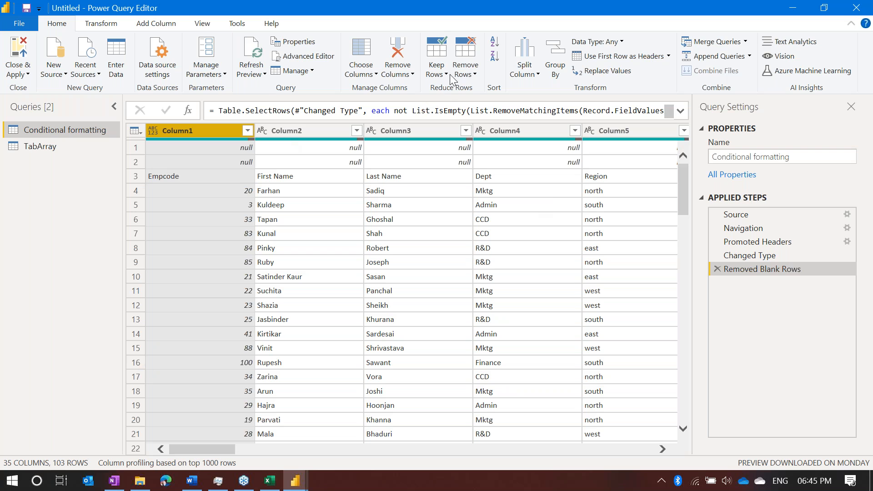
click(469, 67)
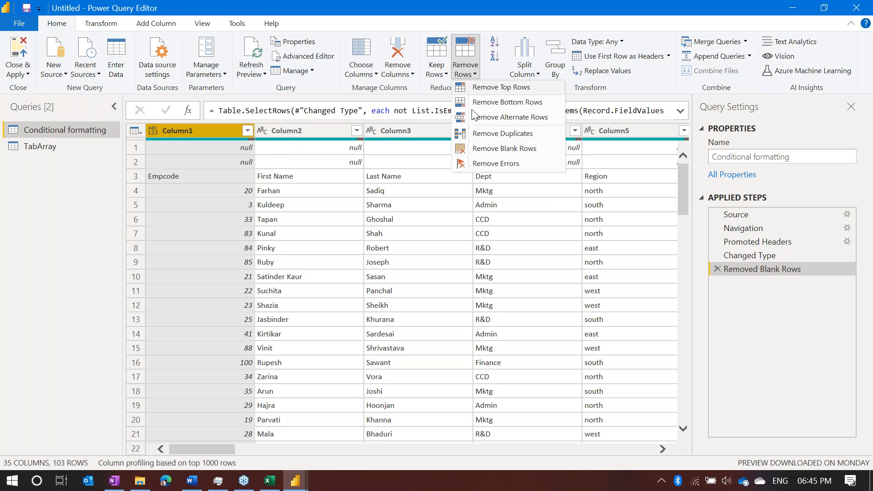
click(529, 245)
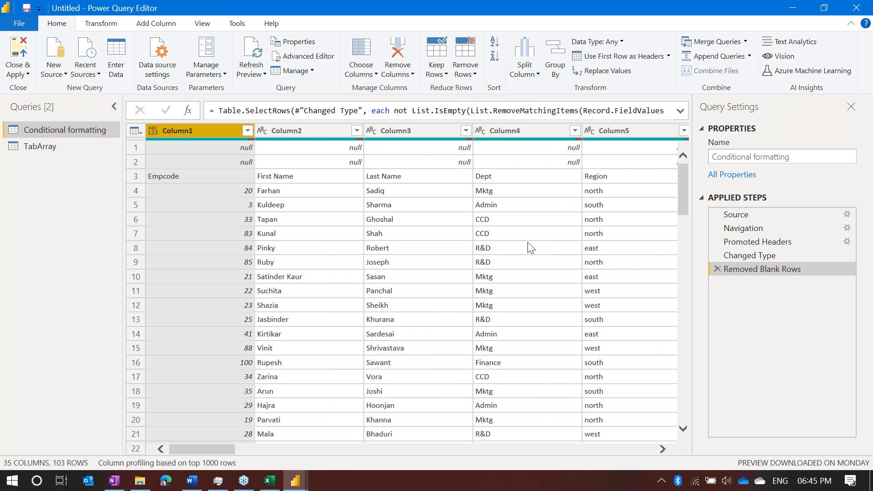
scroll(527, 242, right, 10)
scroll(528, 242, left, 10)
scroll(555, 156, right, 10)
scroll(555, 156, left, 10)
click(469, 68)
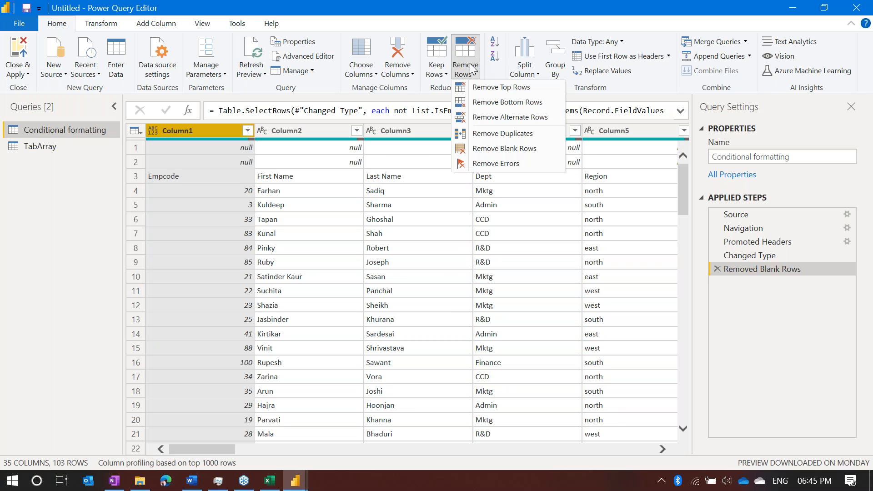
click(484, 91)
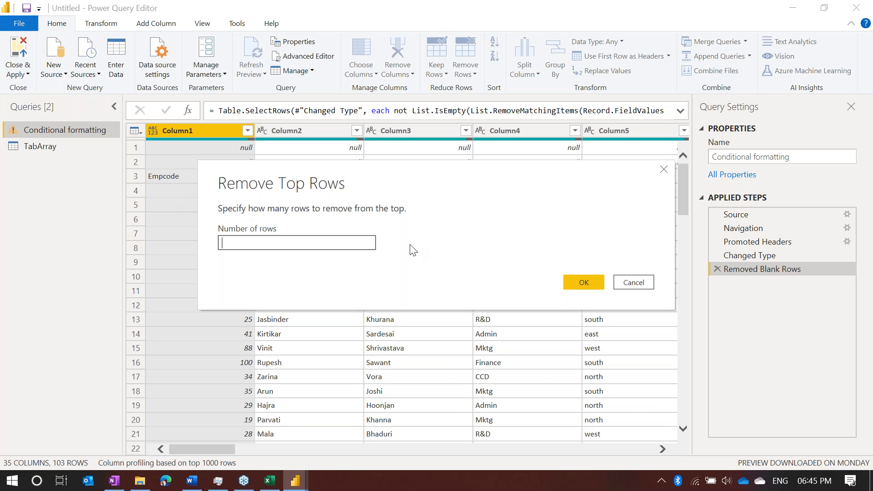
click(638, 283)
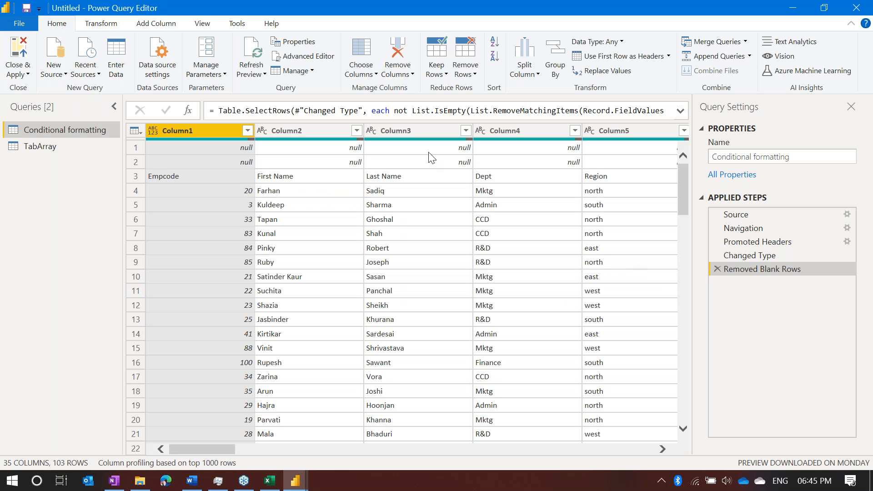
Filter Column1 of the Conditional formatting query to exclude the (null) rows
click(345, 250)
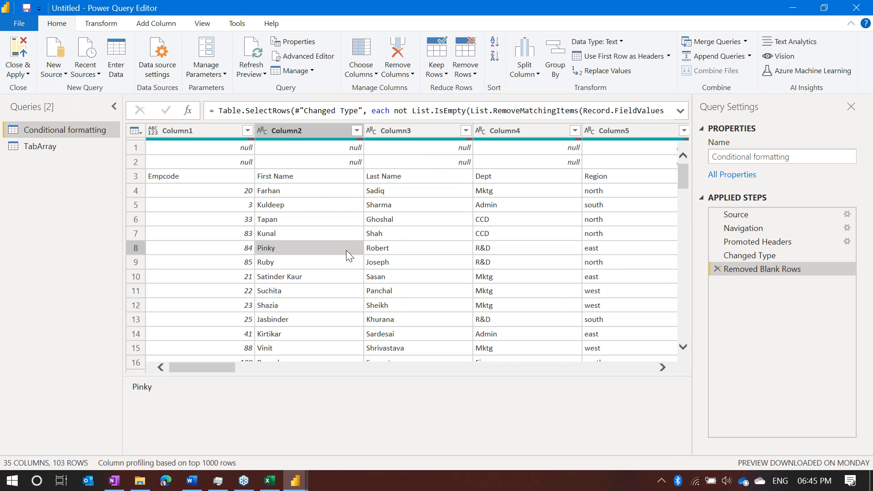
click(223, 176)
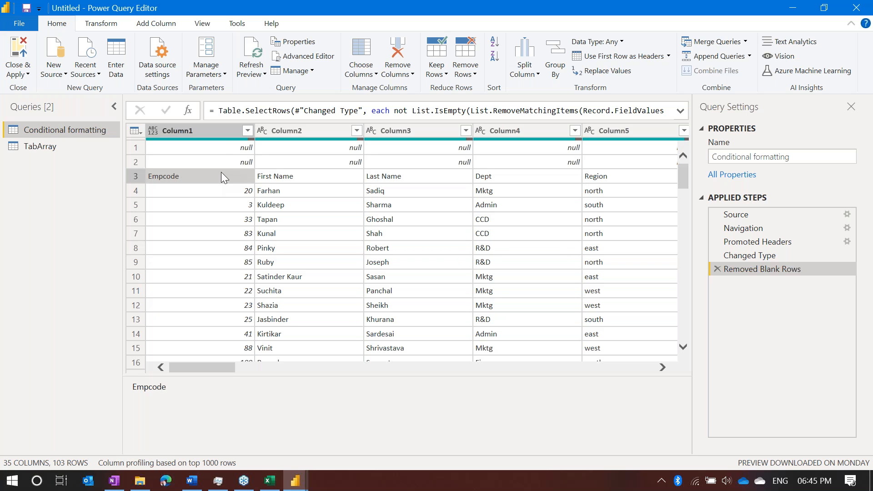
click(248, 131)
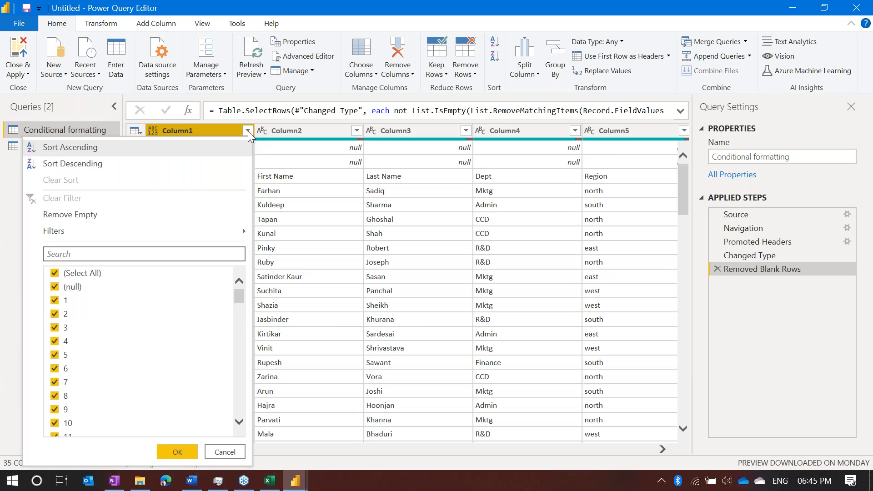
click(55, 288)
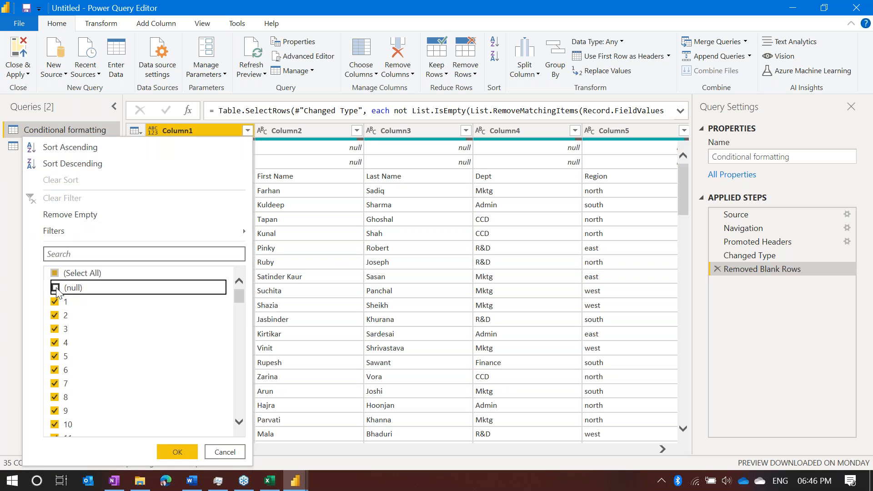
click(182, 452)
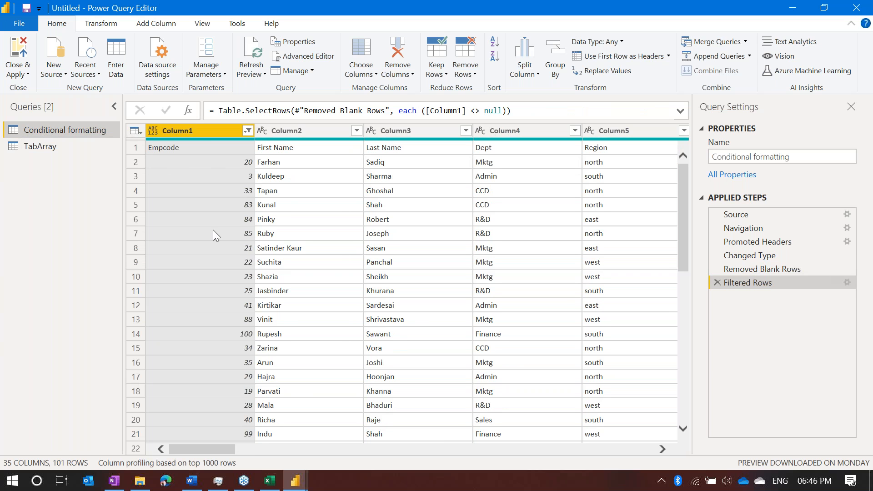
scroll(226, 376, down, 12)
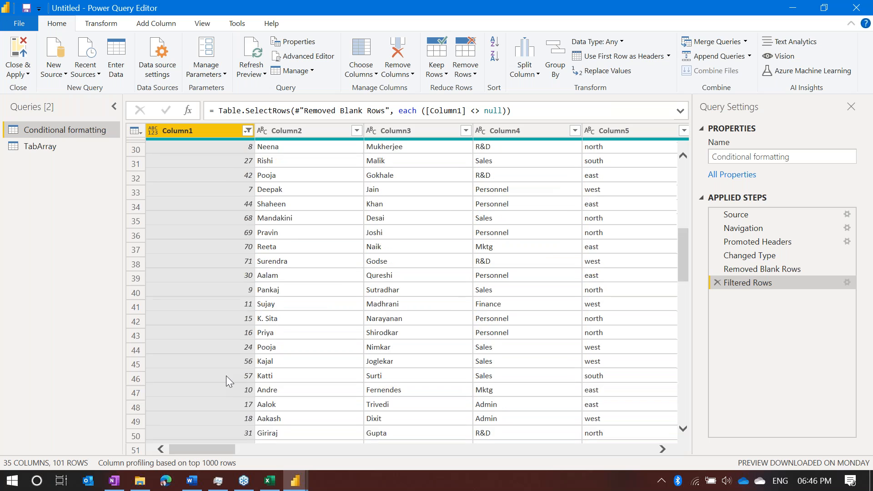
Look at the row removal options and the Column1 filter list without changing anything
click(464, 69)
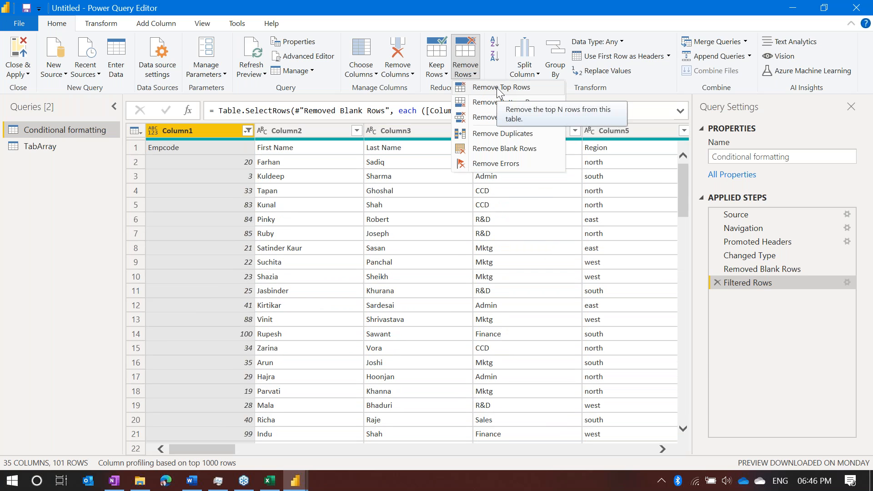
click(206, 239)
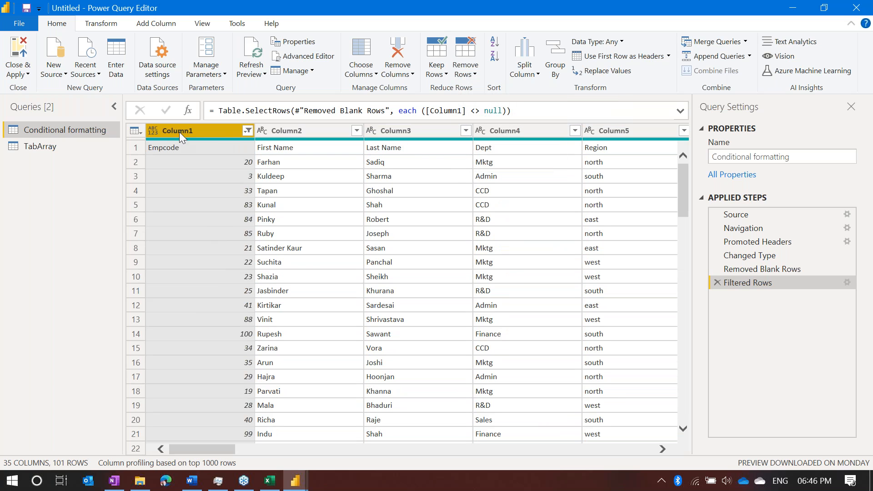
click(248, 131)
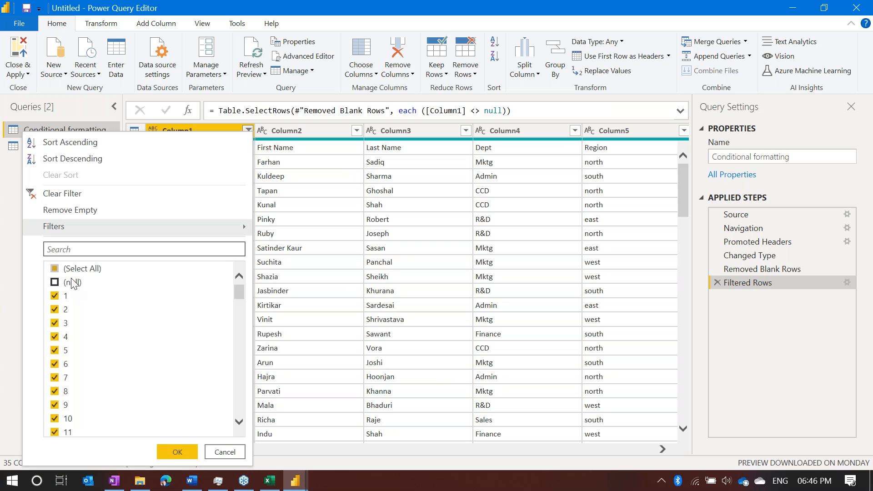
click(225, 452)
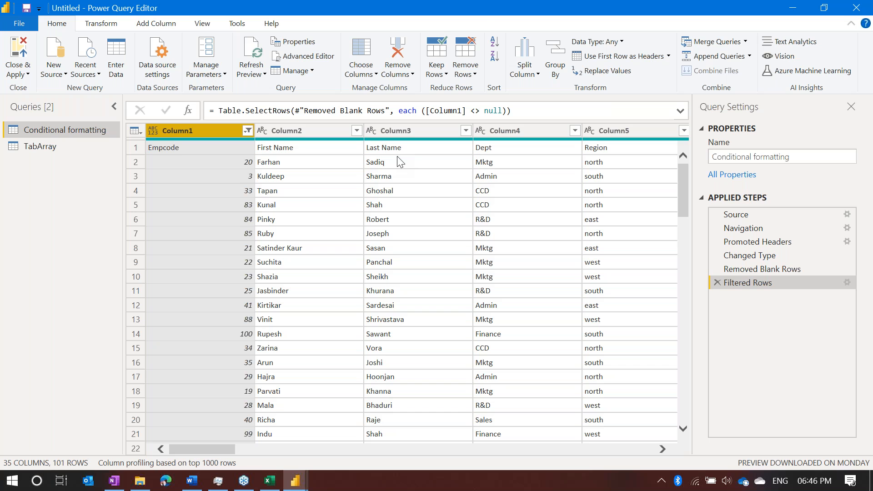
click(432, 130)
click(633, 131)
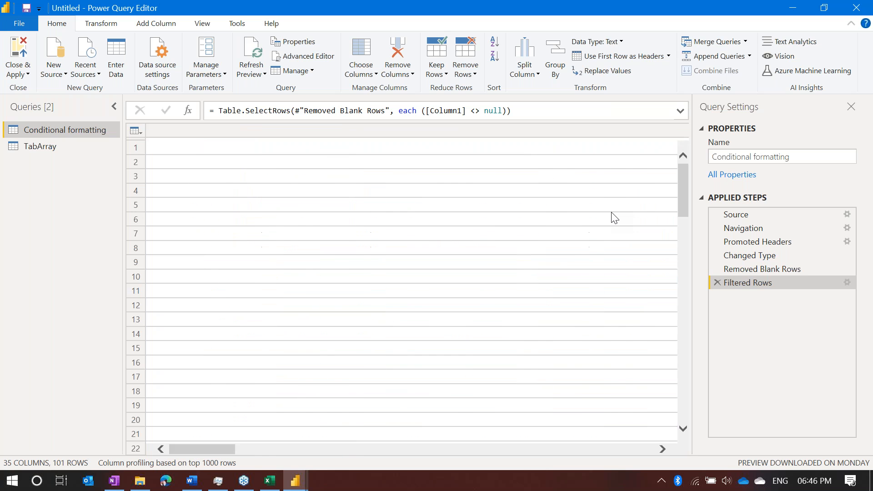
scroll(612, 212, right, 15)
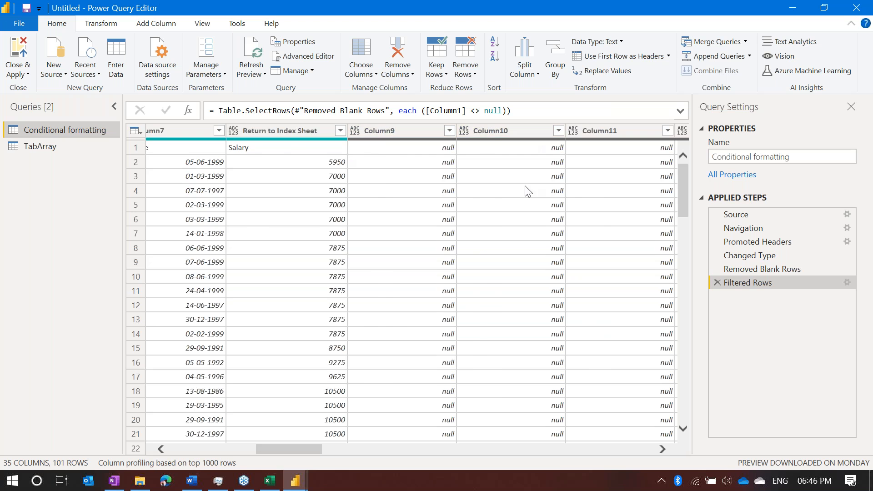
scroll(525, 186, left, 15)
click(201, 131)
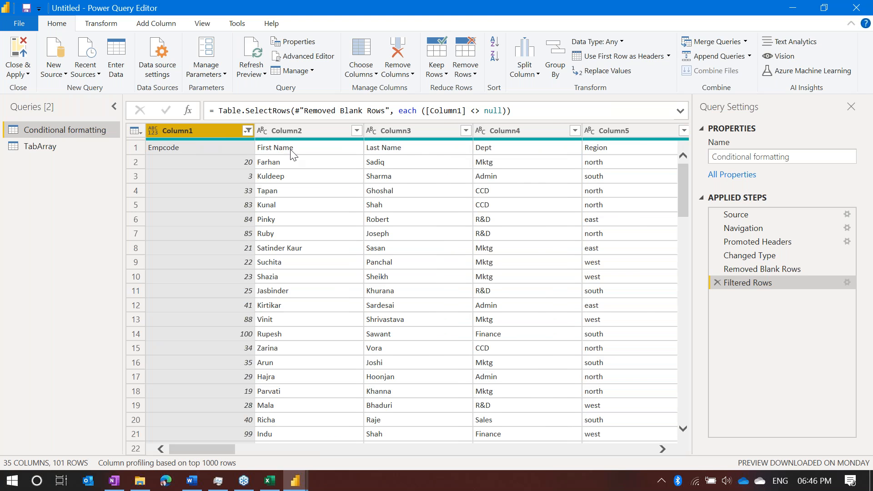
scroll(610, 259, right, 12)
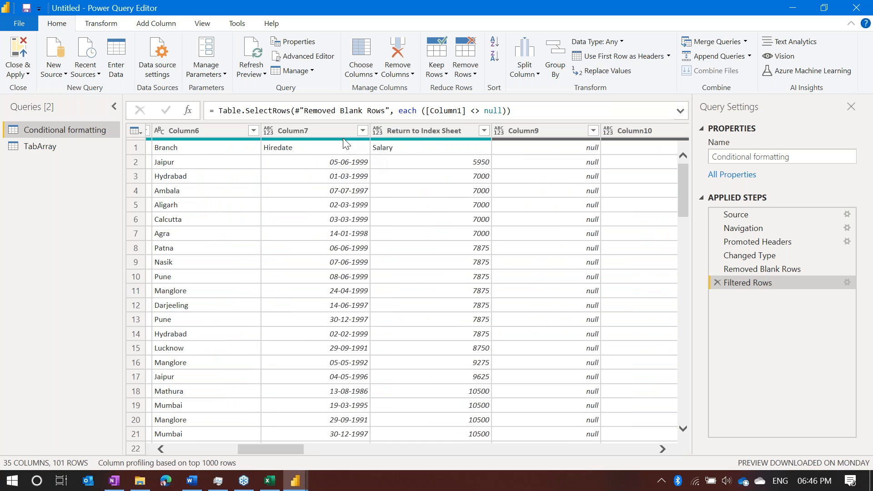
click(432, 131)
click(432, 131)
key(ctrl)
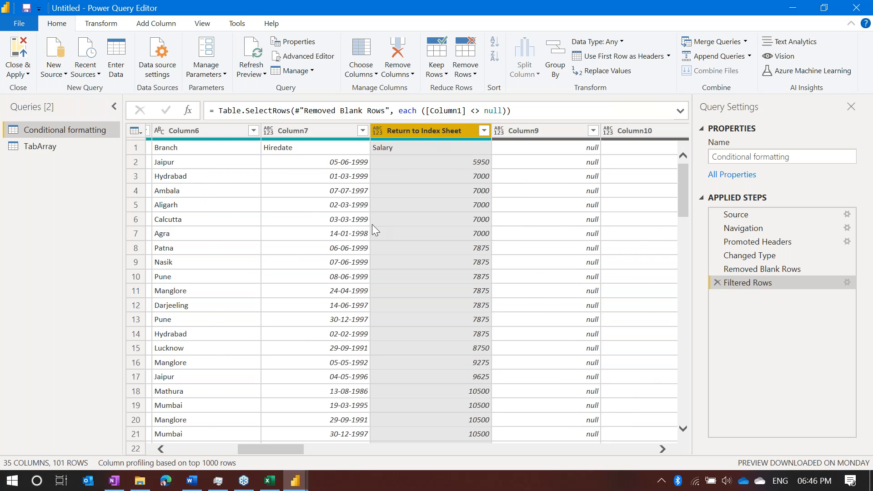
key(ctrl+Left)
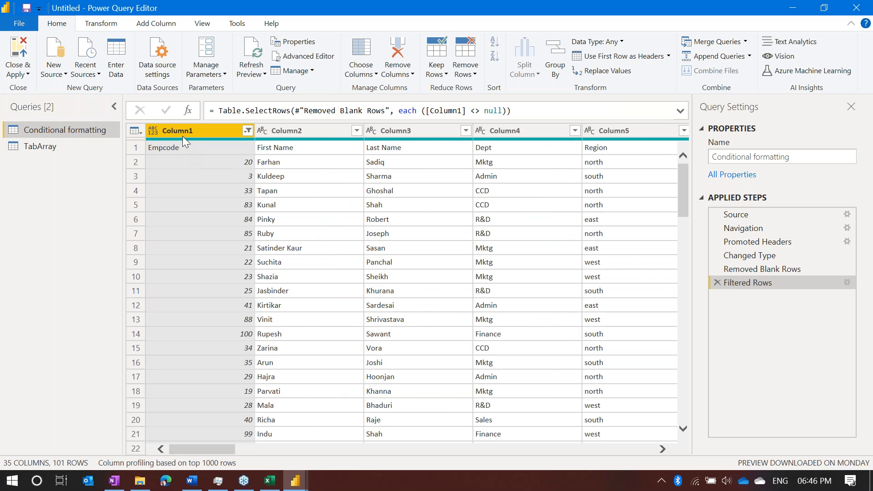
Keep only Column1 through Return to Index Sheet in the Conditional formatting query by removing the other columns
click(193, 129)
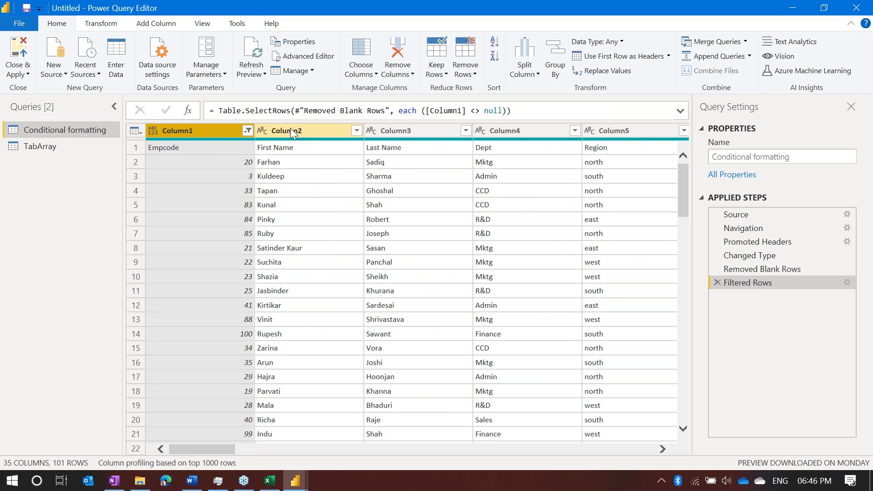
scroll(511, 200, right, 2)
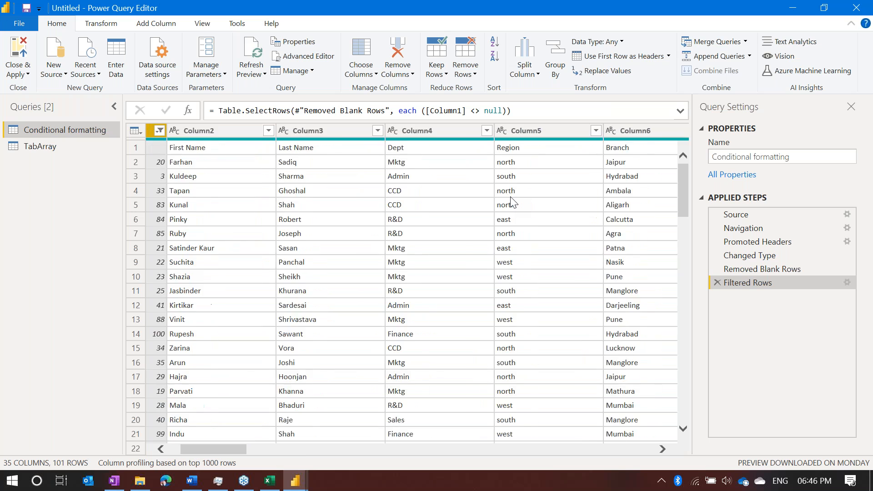
scroll(511, 200, right, 10)
click(407, 130)
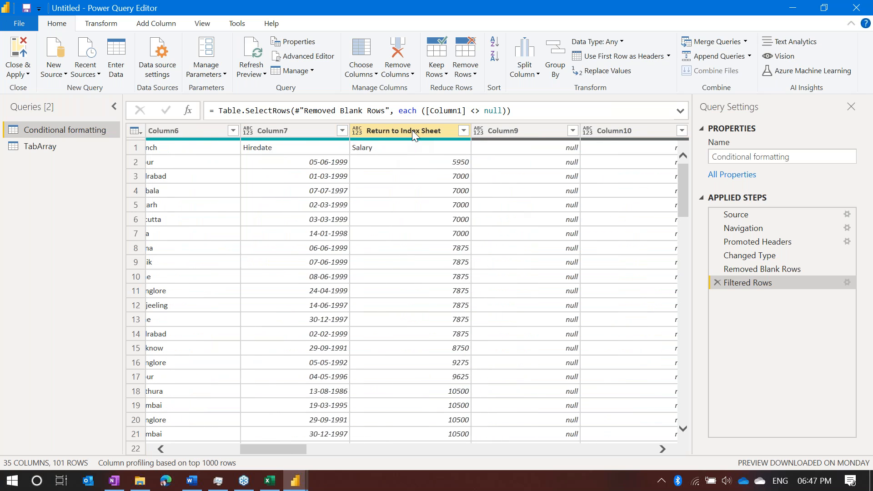
shift+click(412, 130)
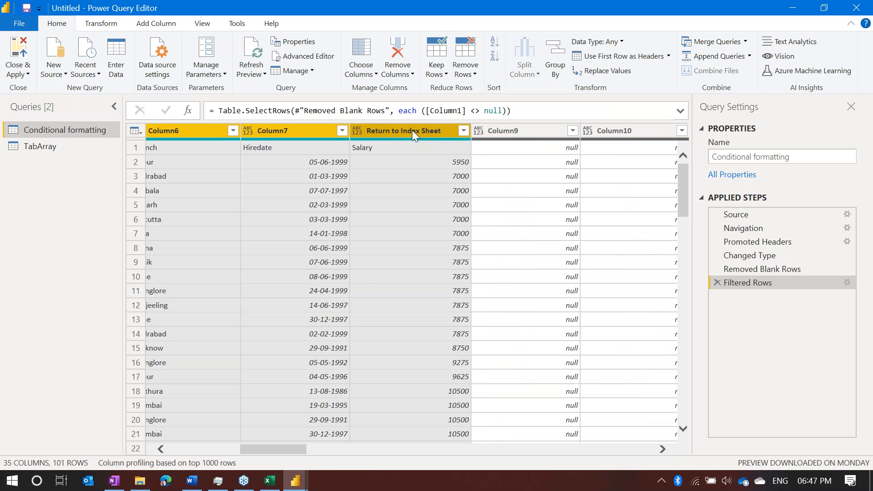
scroll(237, 195, left, 10)
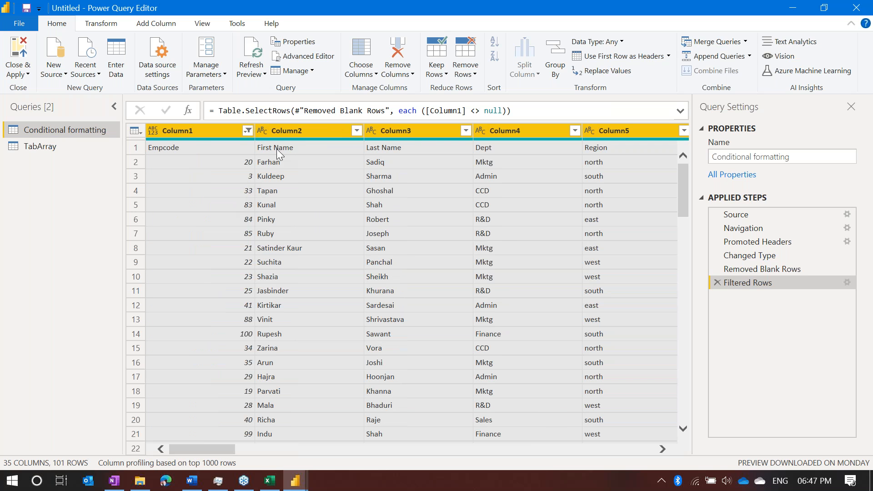
right_click(304, 135)
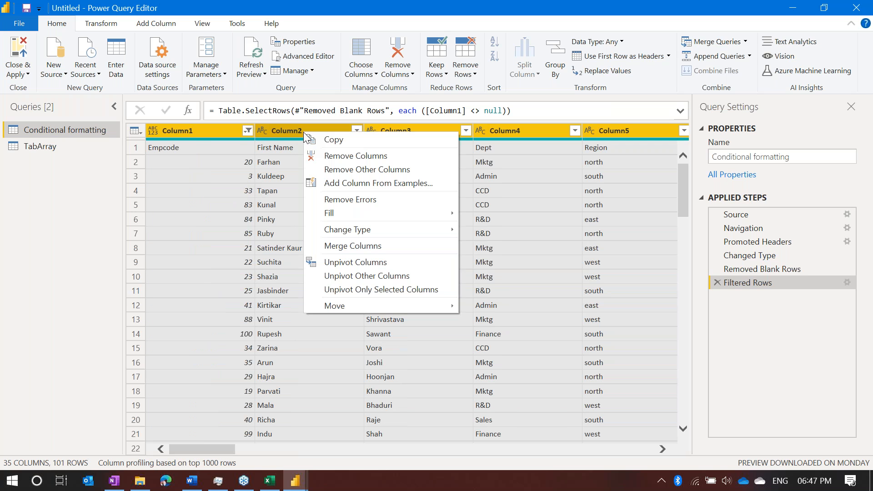
click(353, 169)
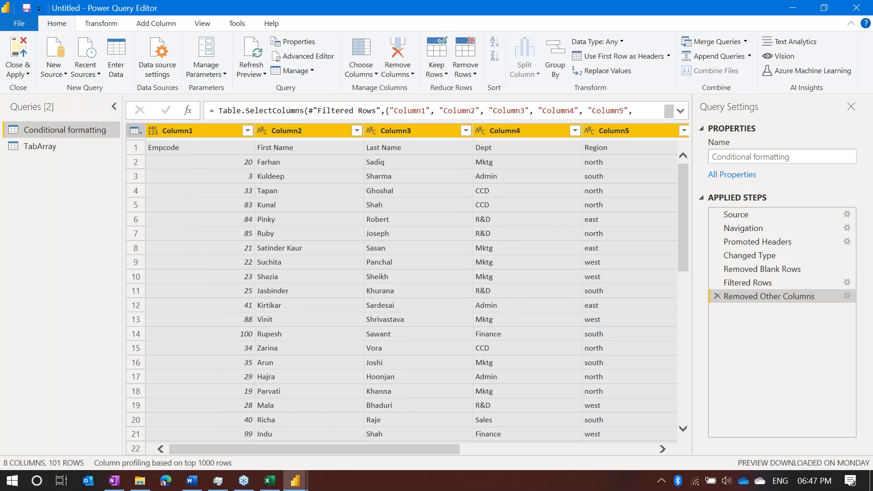
Check the remaining columns of the Conditional formatting query and use its first row as headers
scroll(550, 216, right, 8)
scroll(551, 221, left, 8)
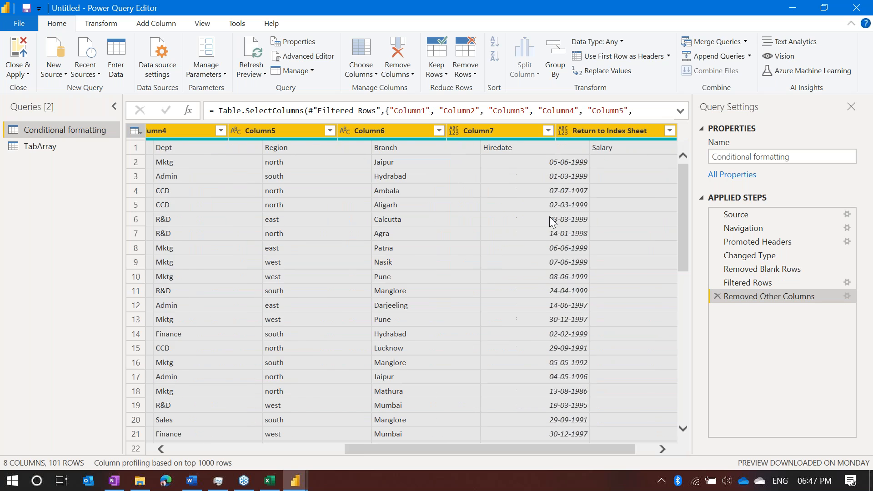
scroll(549, 216, right, 8)
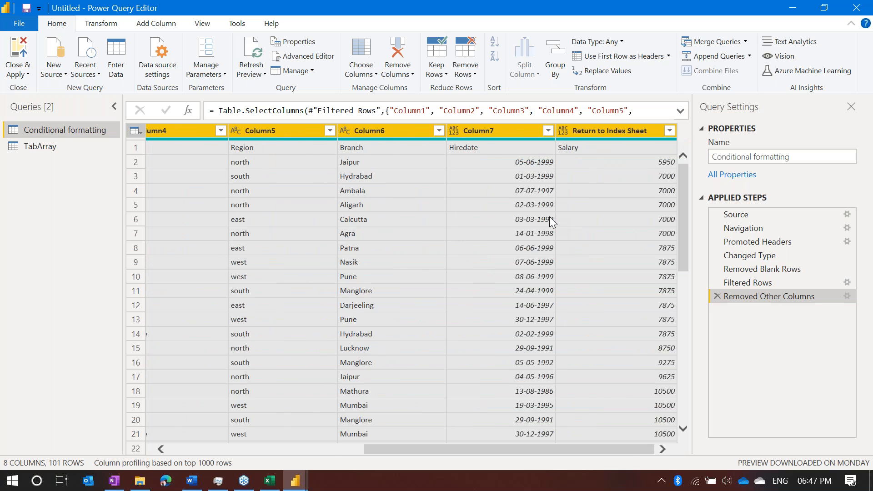
scroll(550, 216, left, 8)
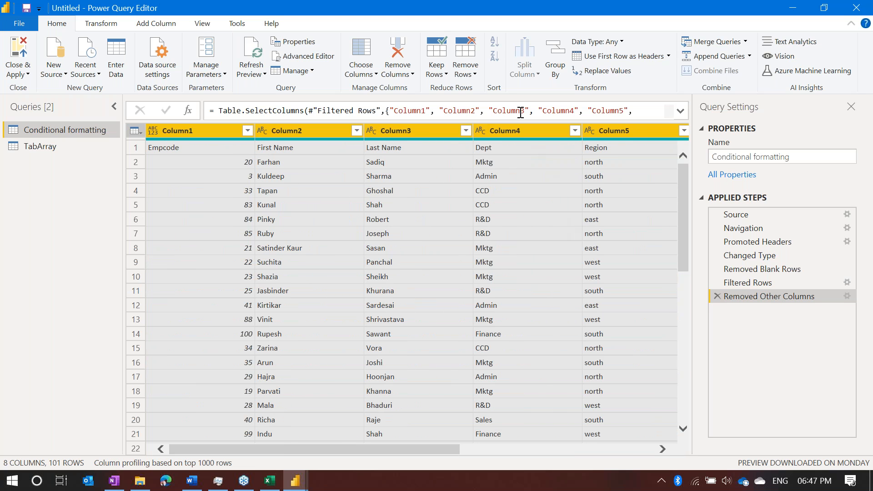
click(632, 57)
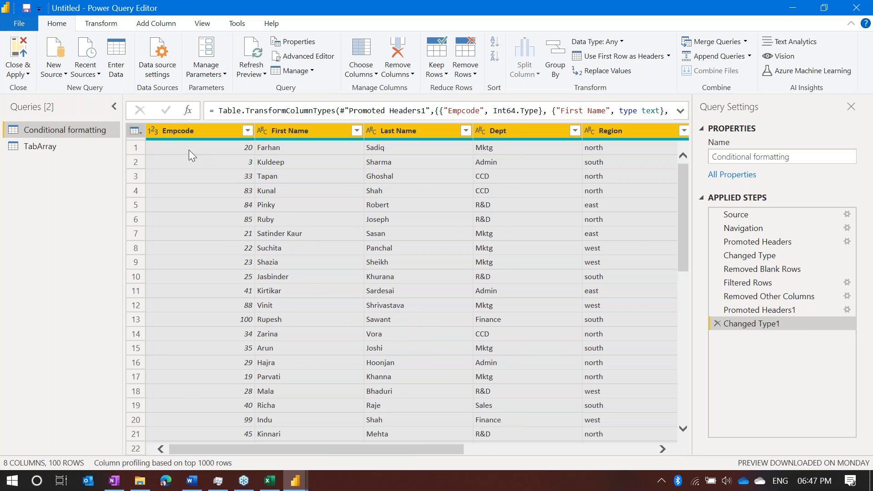
Examine the headers, data types and values of the columns from Empcode to Salary
click(552, 197)
scroll(551, 197, right, 5)
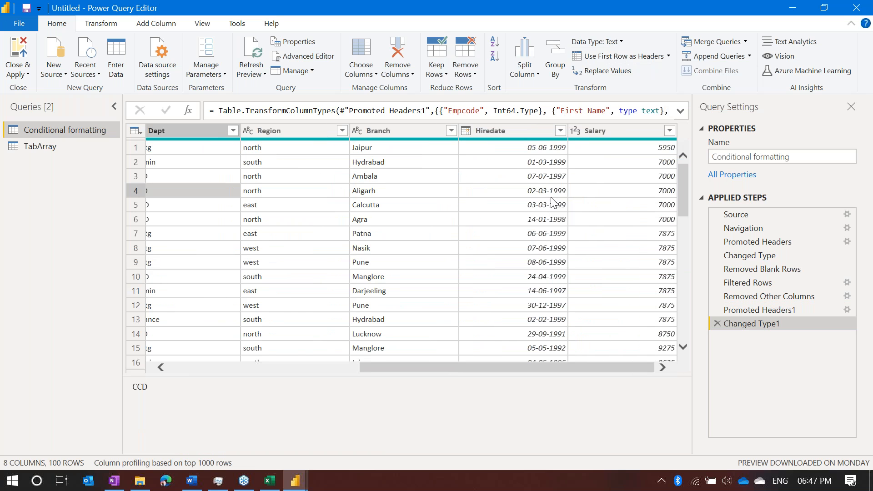
scroll(552, 200, left, 5)
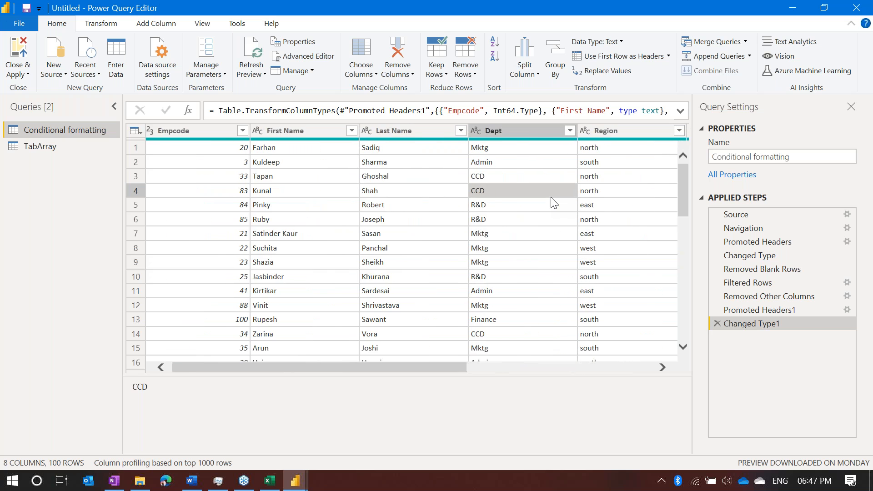
scroll(553, 202, right, 5)
scroll(554, 202, left, 5)
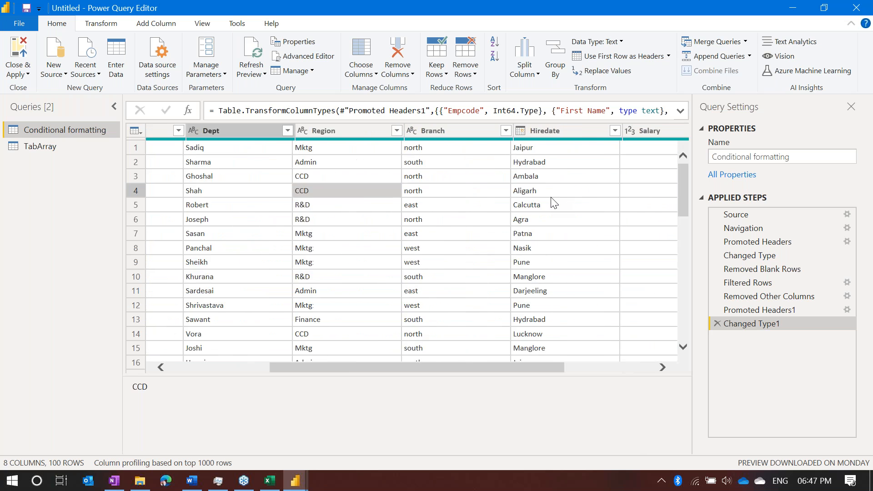
scroll(554, 202, right, 5)
scroll(554, 202, left, 5)
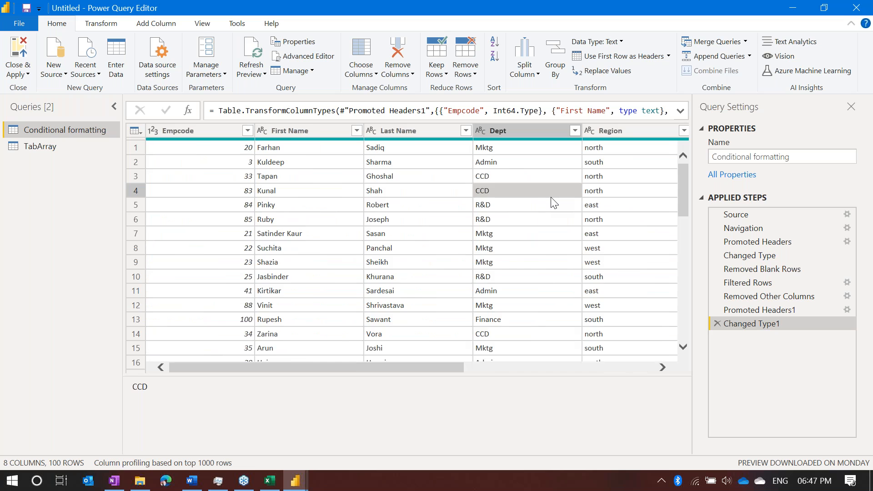
scroll(554, 202, right, 5)
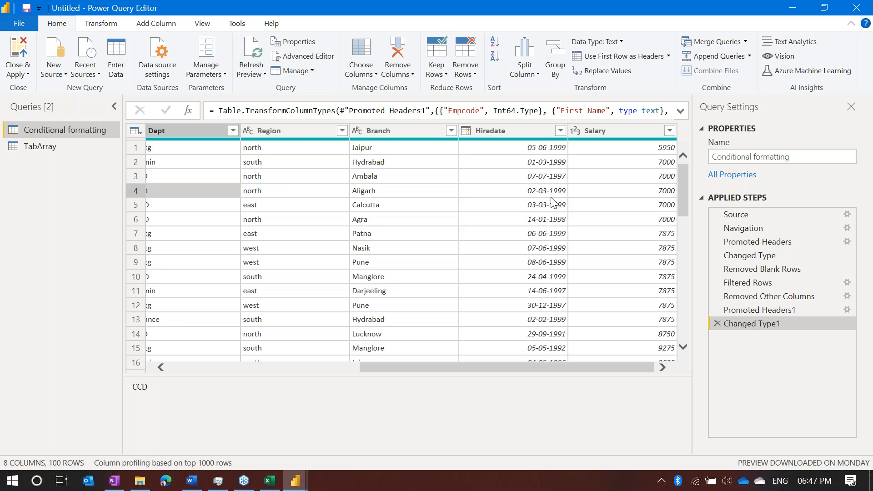
scroll(554, 202, left, 5)
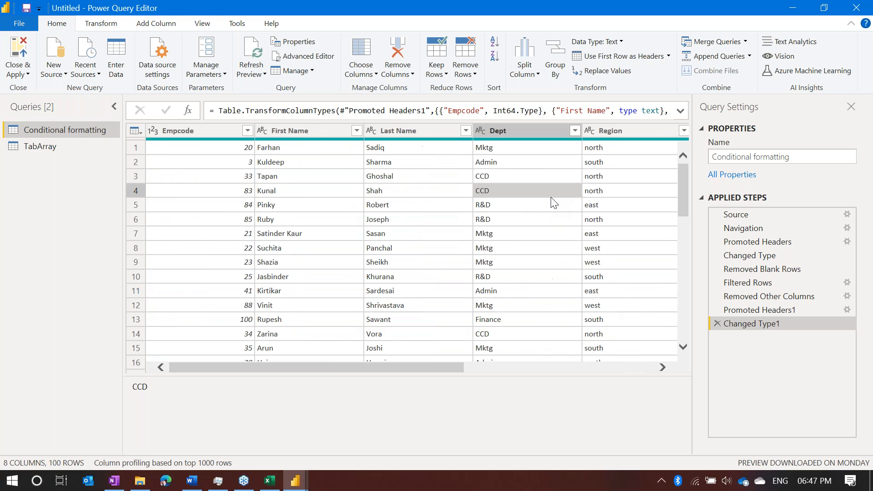
scroll(554, 202, right, 5)
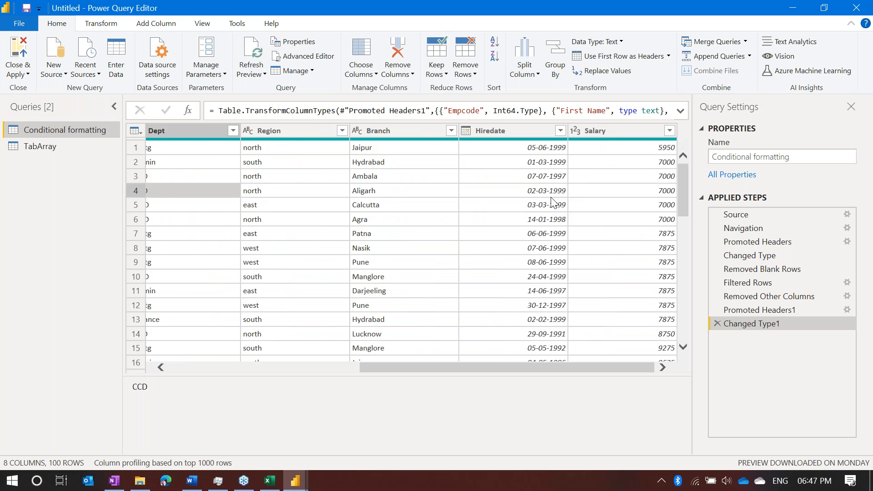
scroll(554, 202, left, 5)
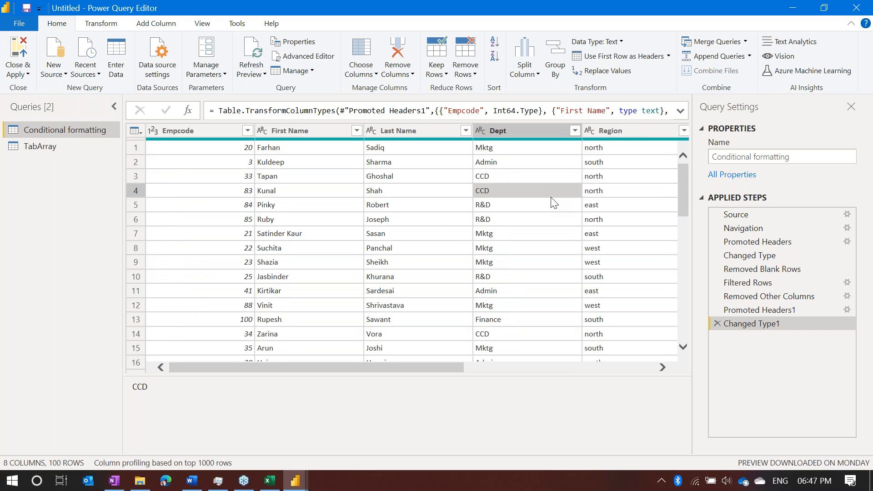
scroll(553, 202, right, 5)
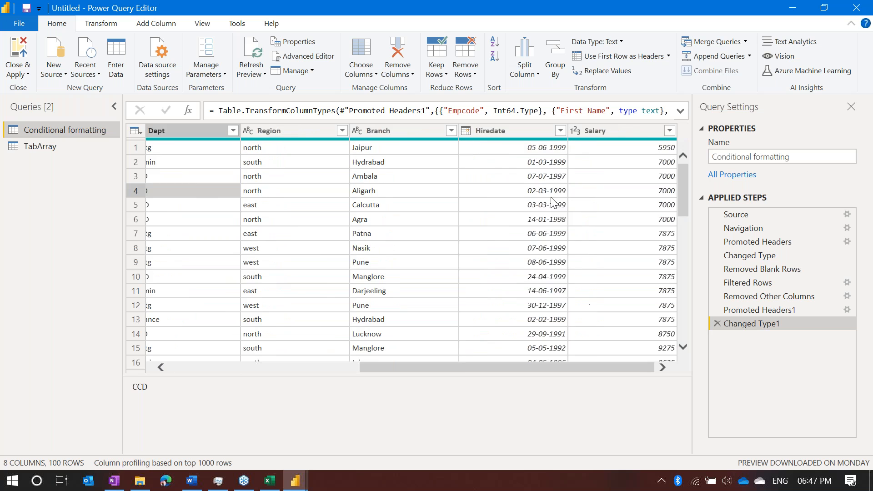
scroll(244, 172, left, 5)
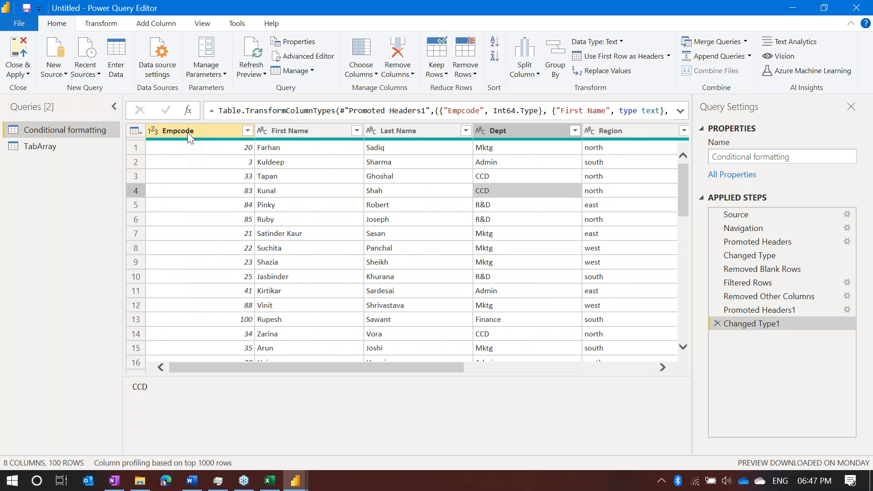
Select the columns from Empcode through Salary and view the column options without applying any
click(188, 132)
scroll(431, 222, right, 5)
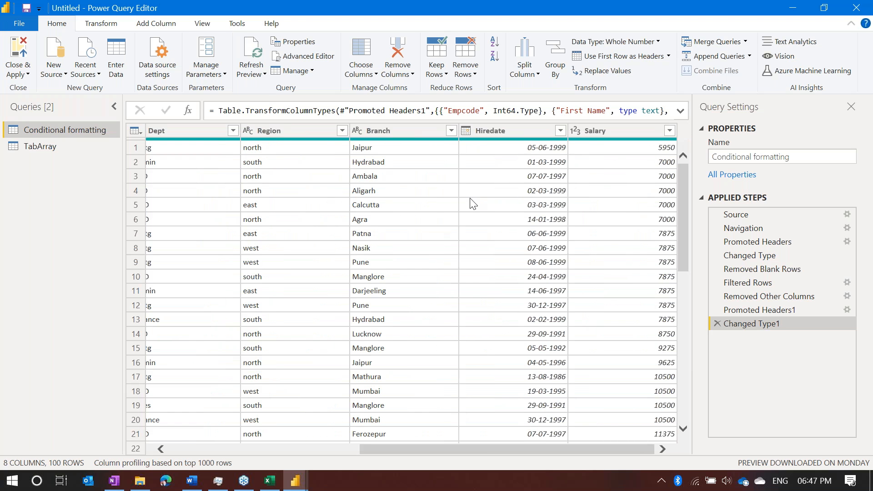
click(610, 132)
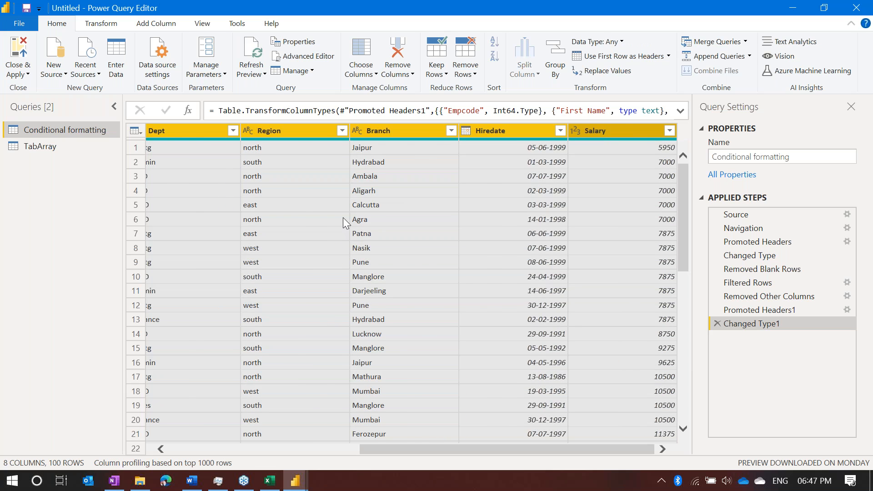
scroll(343, 217, left, 5)
shift+click(170, 134)
click(182, 132)
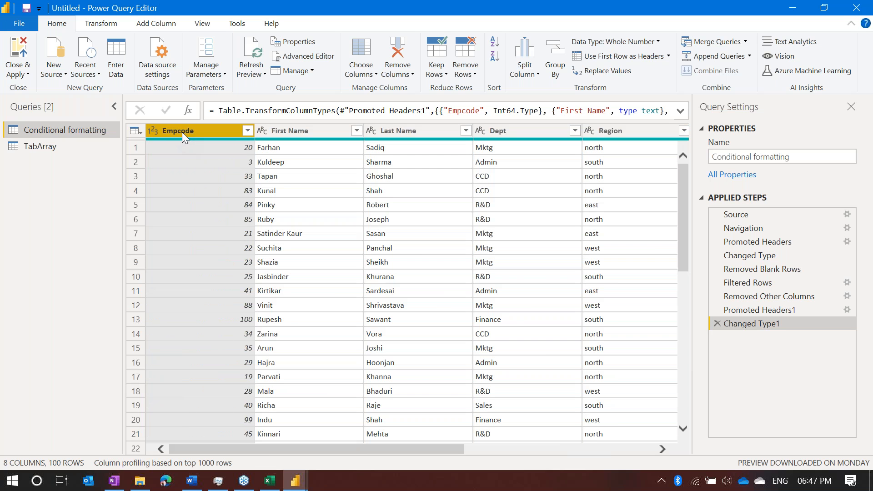
scroll(423, 245, right, 5)
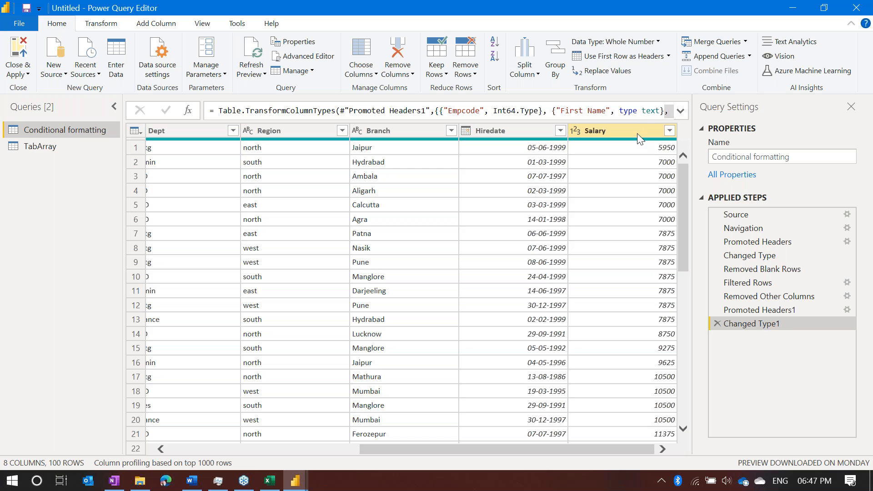
shift+click(637, 133)
right_click(637, 133)
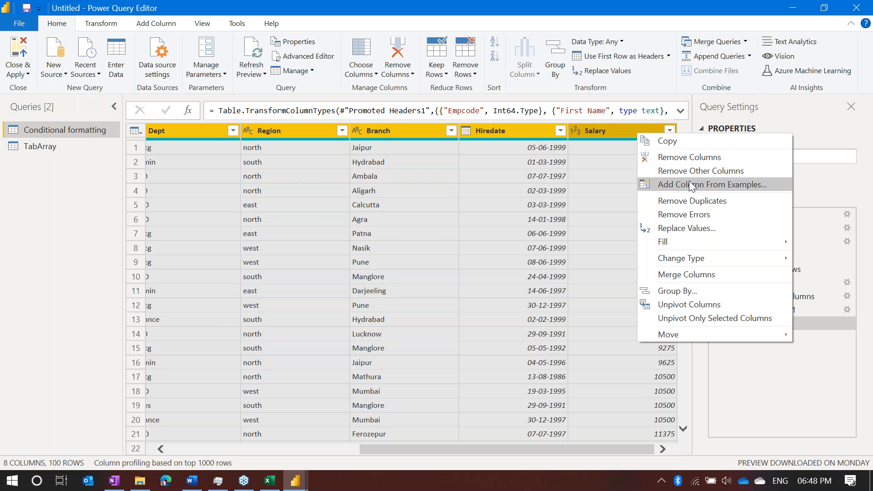
click(565, 189)
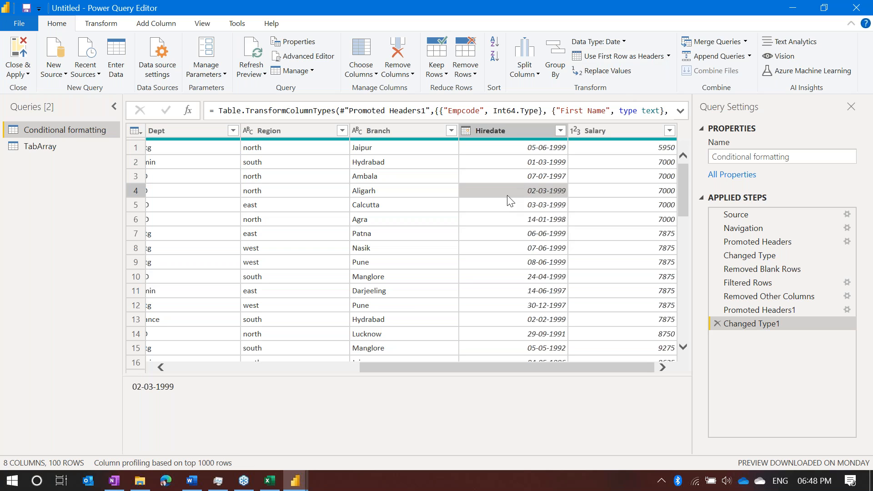
Delete the applied steps Changed Type1, Promoted Headers1, Removed Other Columns and Filtered Rows
click(718, 323)
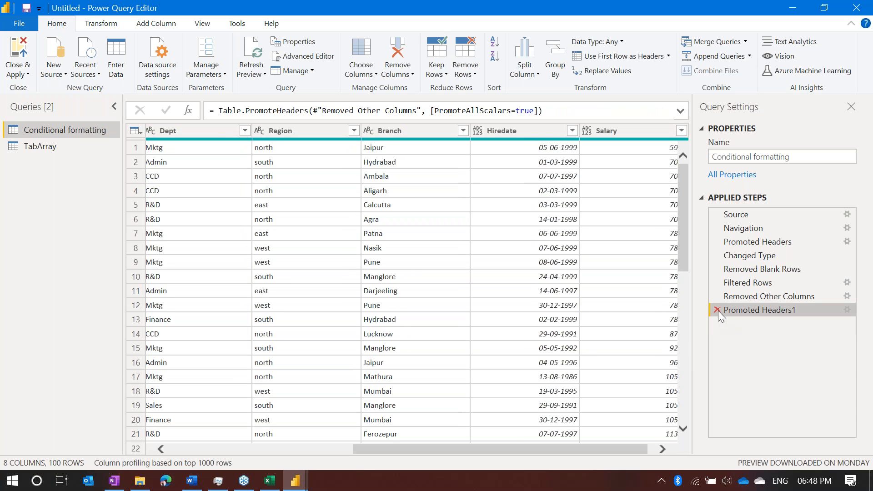
click(718, 310)
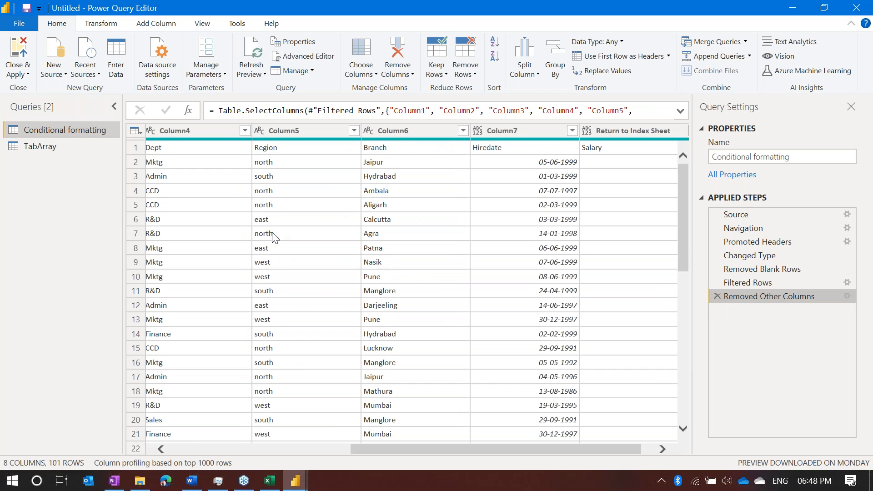
click(716, 296)
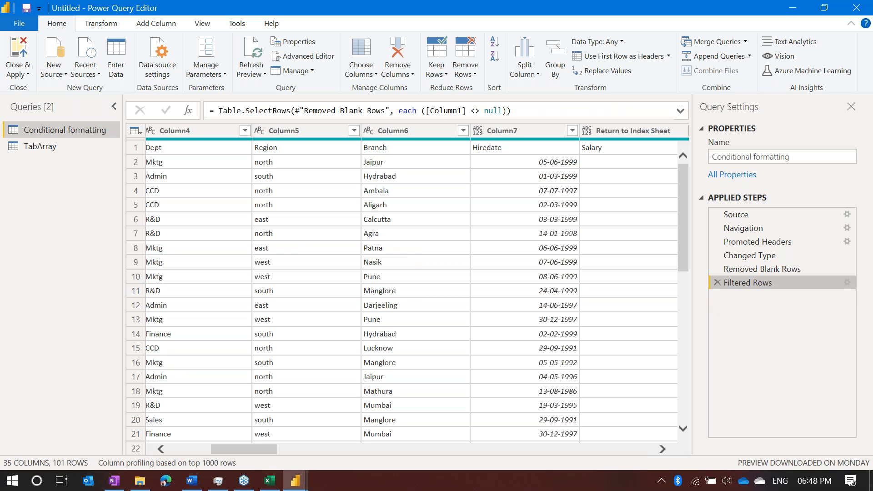
click(717, 283)
Filter Column1 again to exclude the (null) rows and promote the first remaining row to column headers
scroll(192, 216, left, 7)
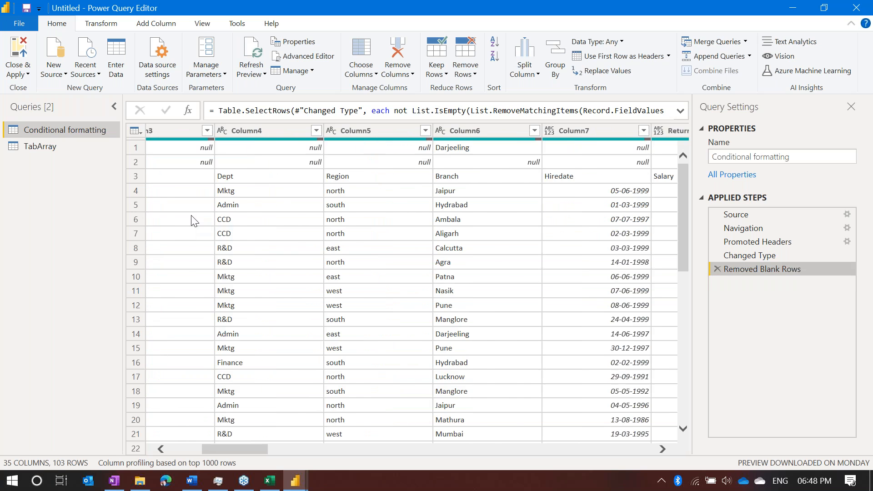
click(247, 130)
click(55, 277)
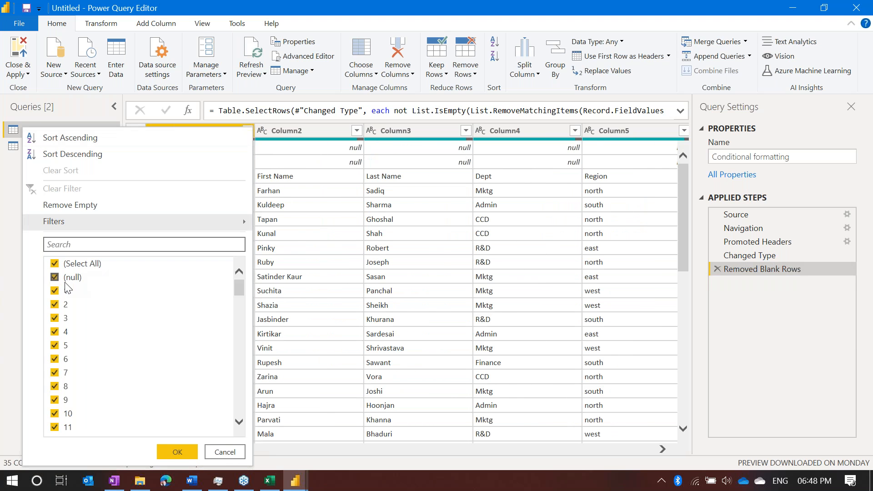
click(179, 452)
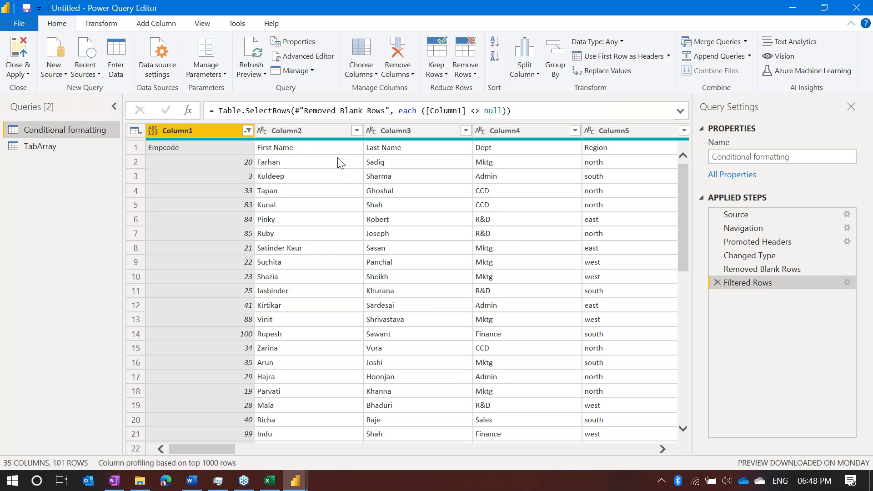
click(620, 57)
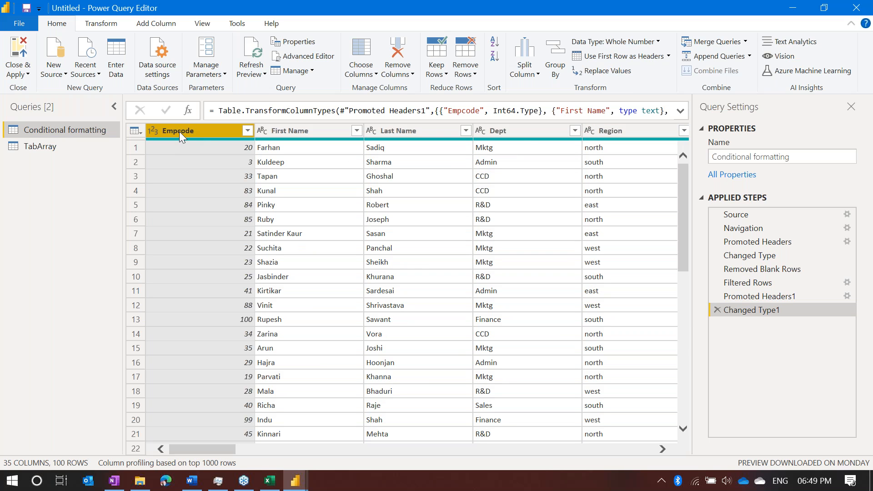
scroll(389, 188, right, 5)
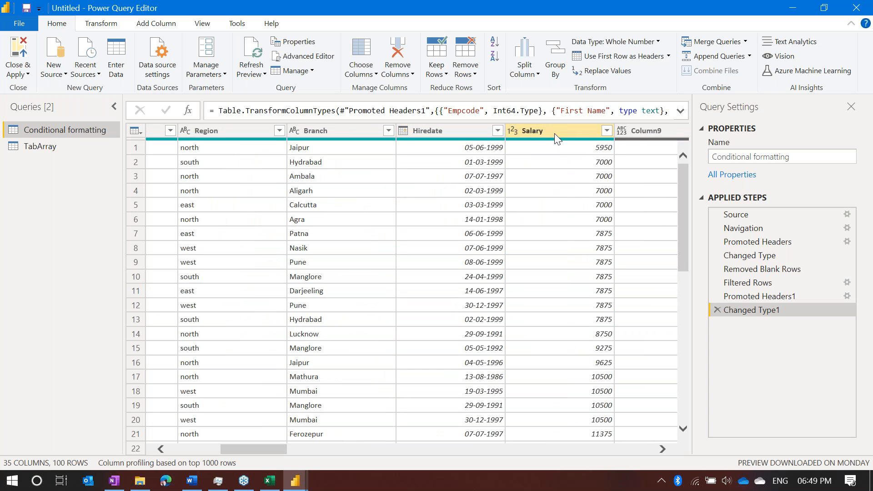
Remove all columns other than Empcode through Salary from the Conditional formatting query
shift+click(555, 133)
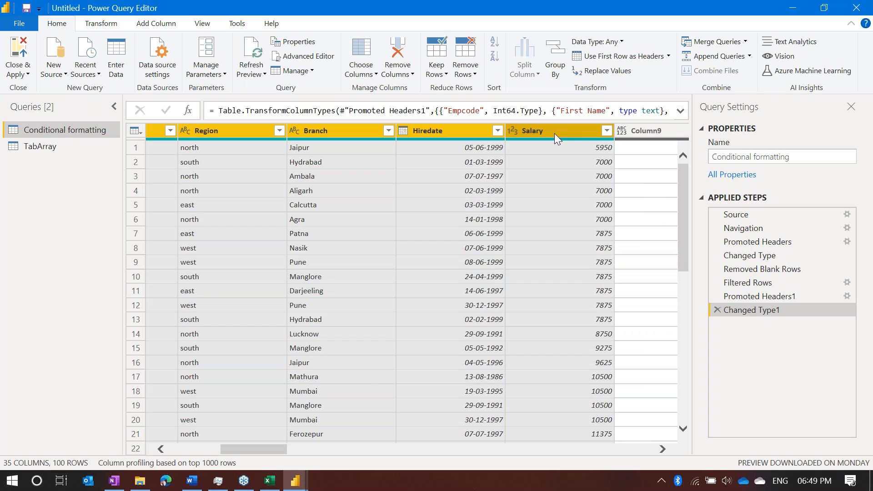
scroll(319, 217, left, 5)
scroll(319, 217, right, 2)
scroll(320, 217, right, 2)
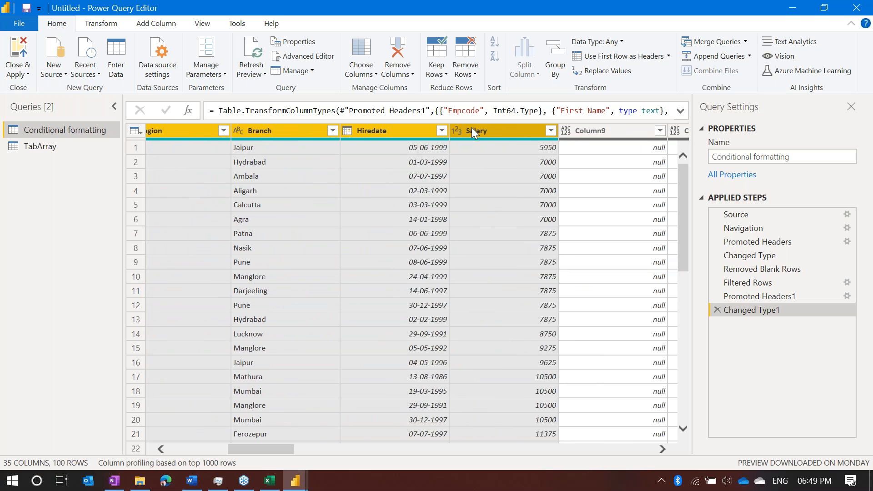
right_click(494, 137)
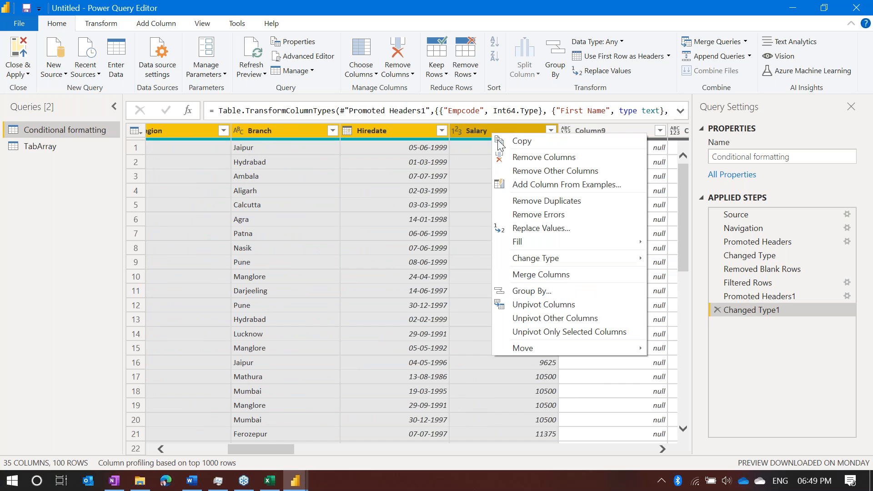
click(523, 172)
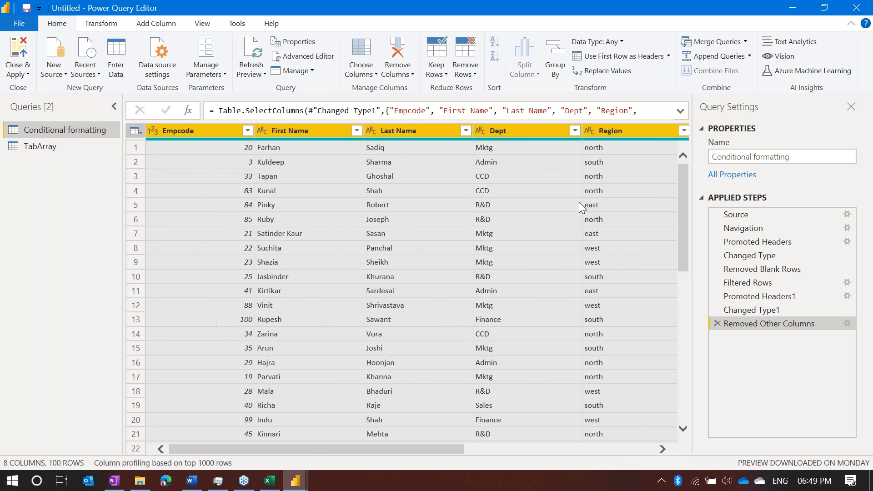
Review the remaining columns from Empcode to Salary for leftover empty columns
scroll(579, 202, right, 5)
scroll(579, 202, left, 5)
scroll(580, 202, right, 5)
scroll(579, 202, left, 5)
scroll(580, 202, down, 20)
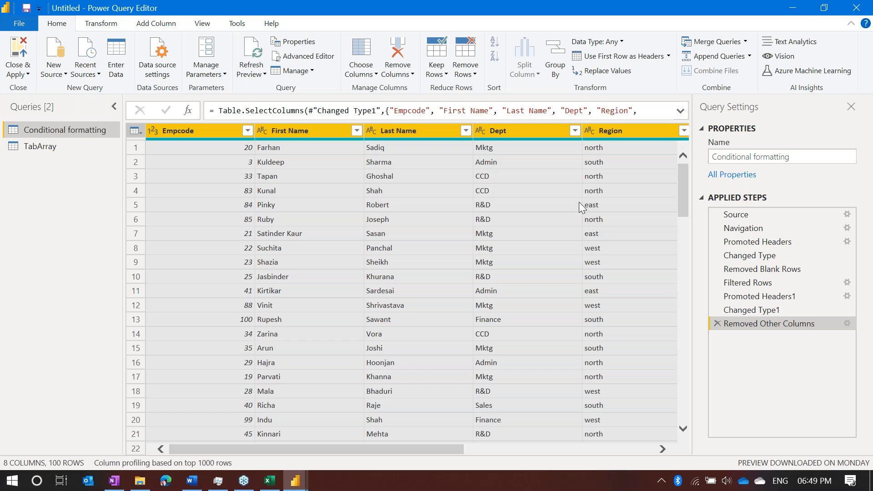
scroll(501, 194, right, 5)
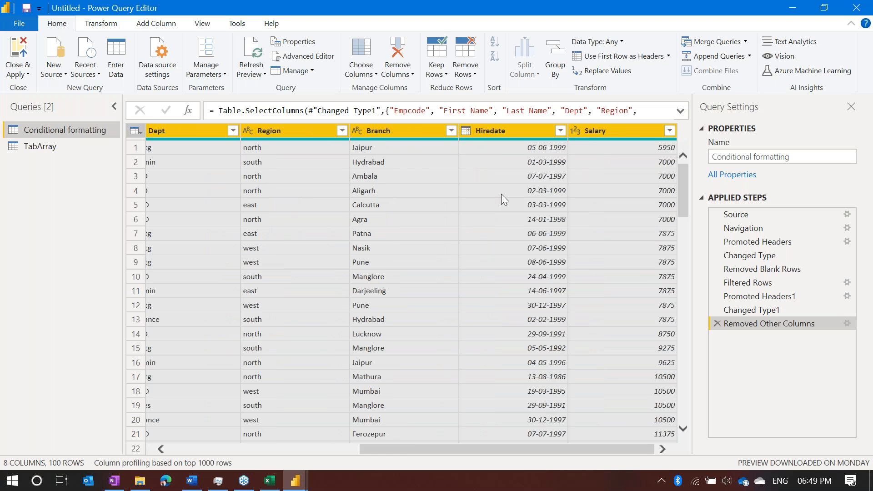
scroll(501, 194, left, 5)
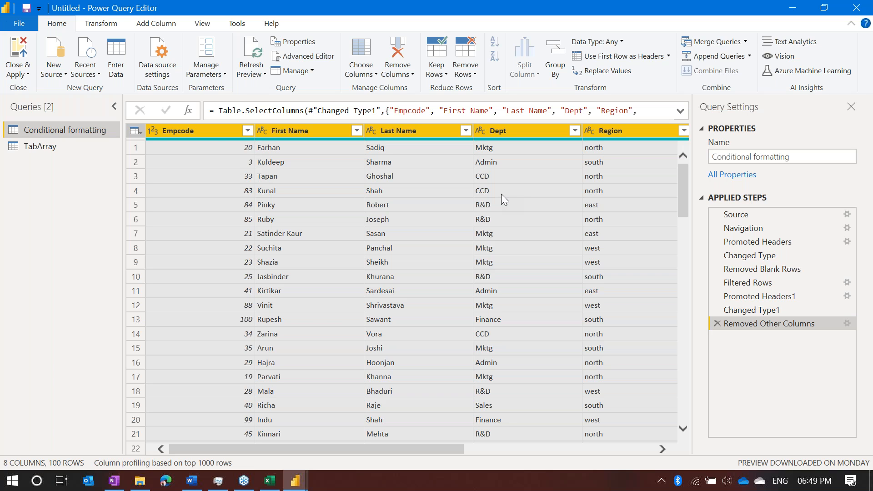
View the available data types for the Empcode and Salary columns without changing either one
click(185, 135)
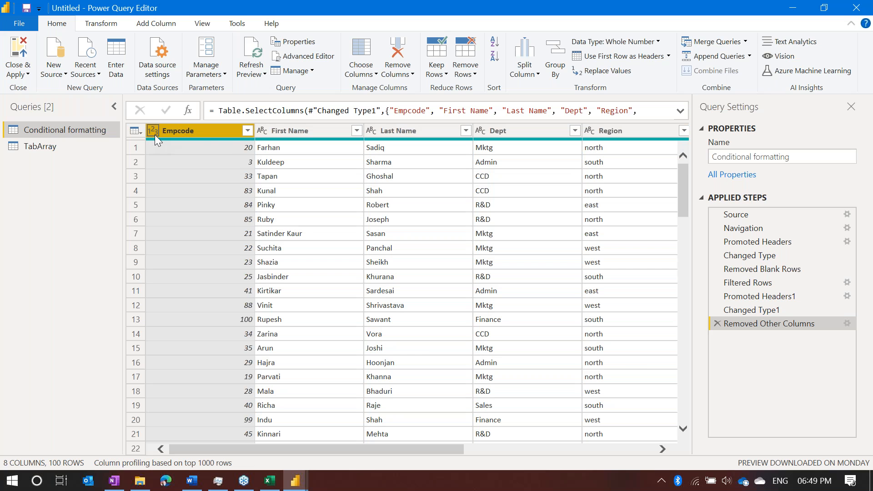
click(294, 130)
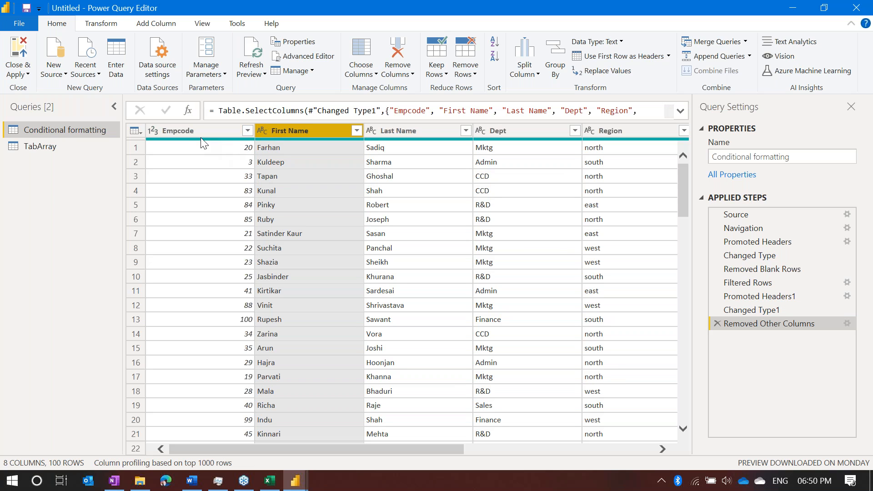
click(180, 128)
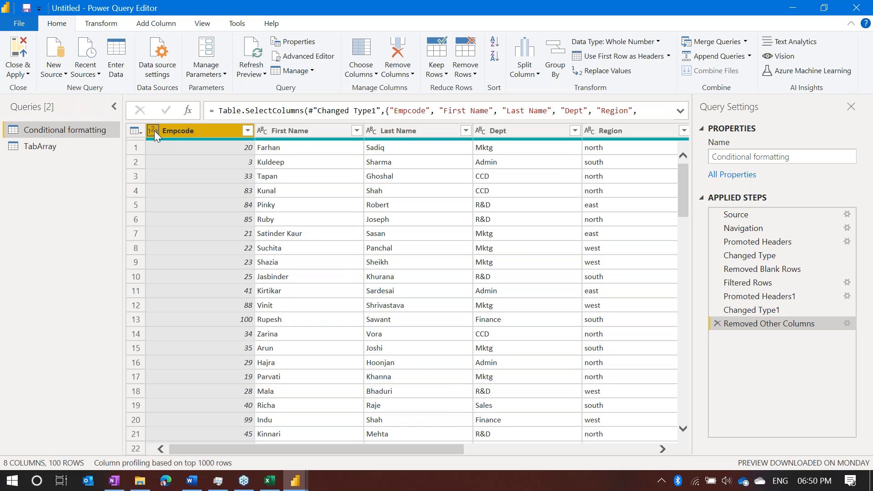
click(154, 130)
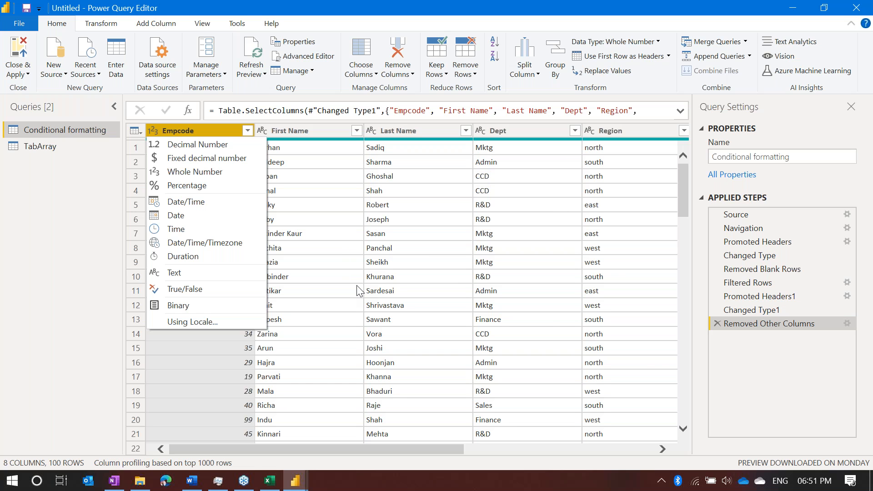
click(597, 257)
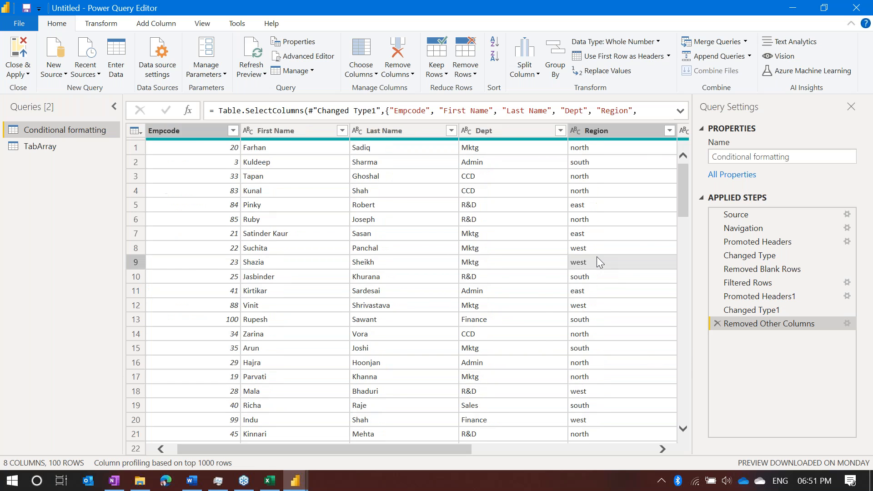
click(605, 132)
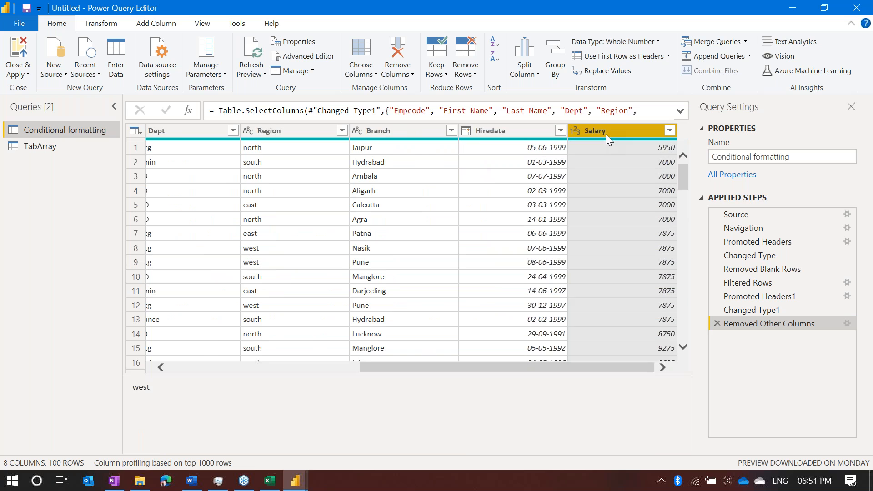
click(573, 133)
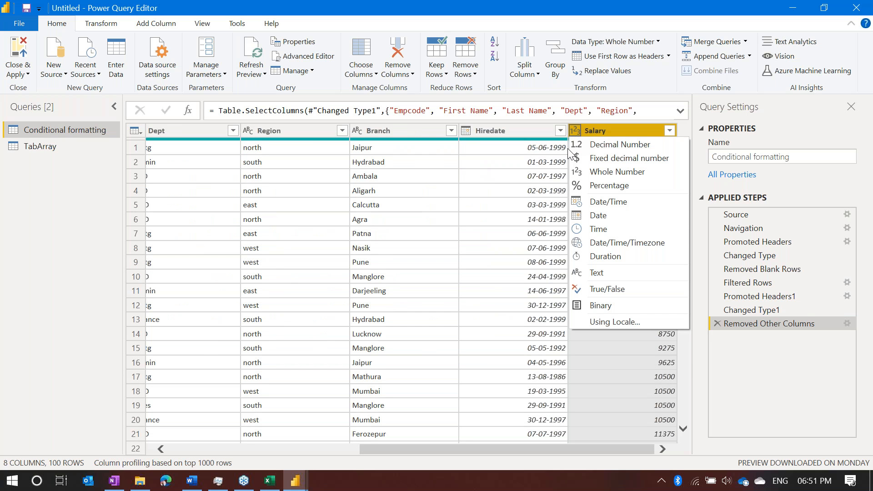
click(632, 351)
click(632, 350)
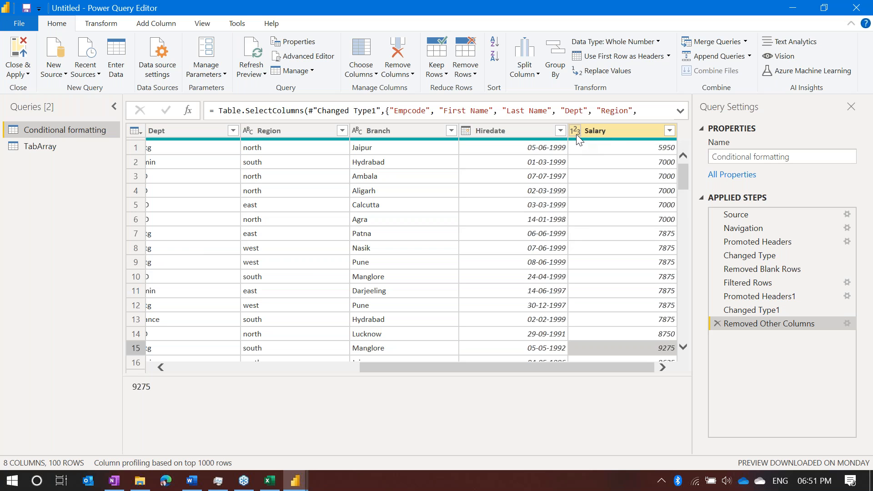
View the Salary column's other options and the places where its data type can be set, without applying any
right_click(607, 132)
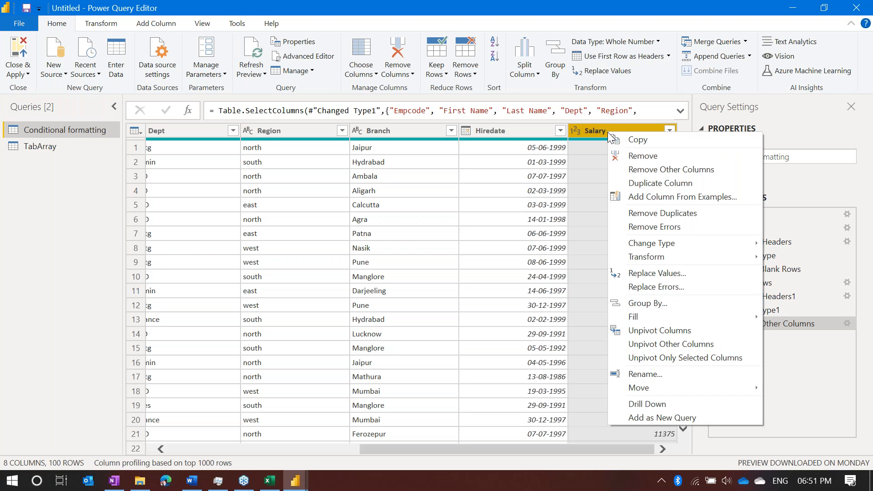
click(597, 132)
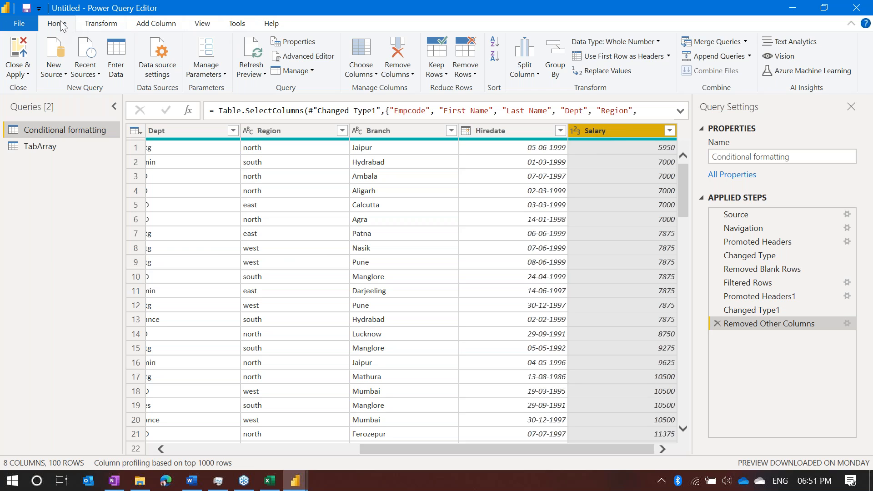
click(636, 44)
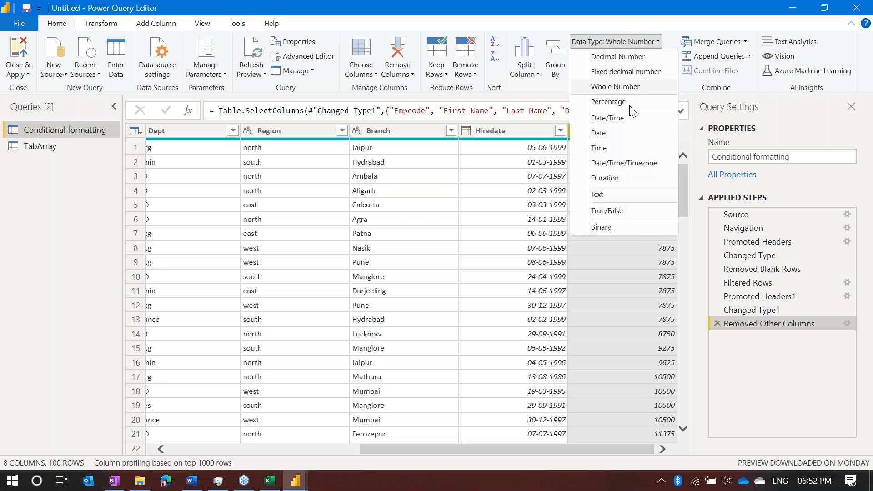
click(642, 250)
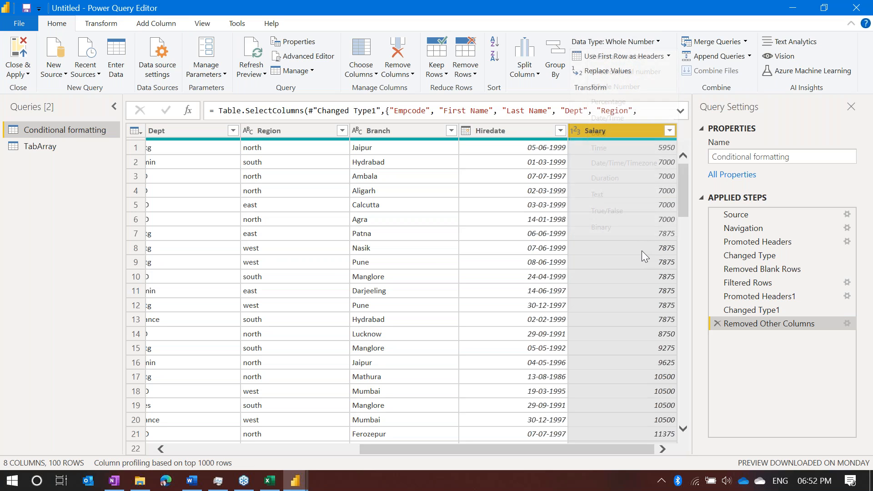
click(580, 133)
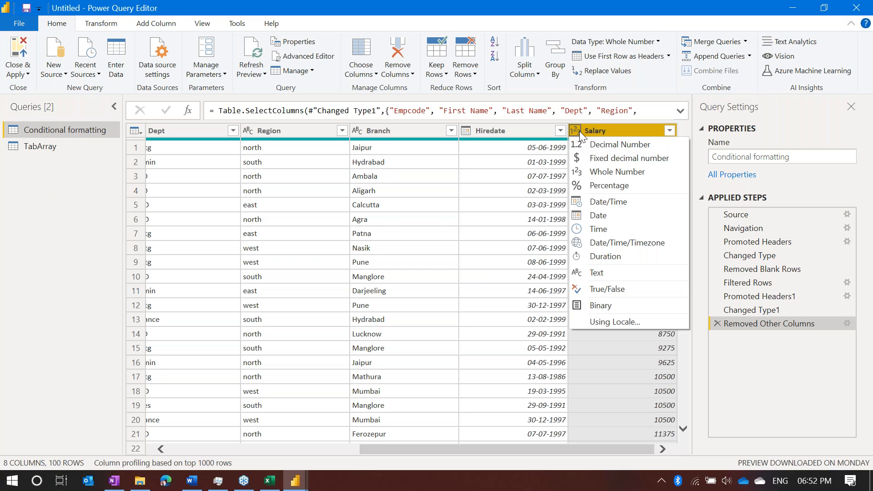
click(519, 189)
click(519, 189)
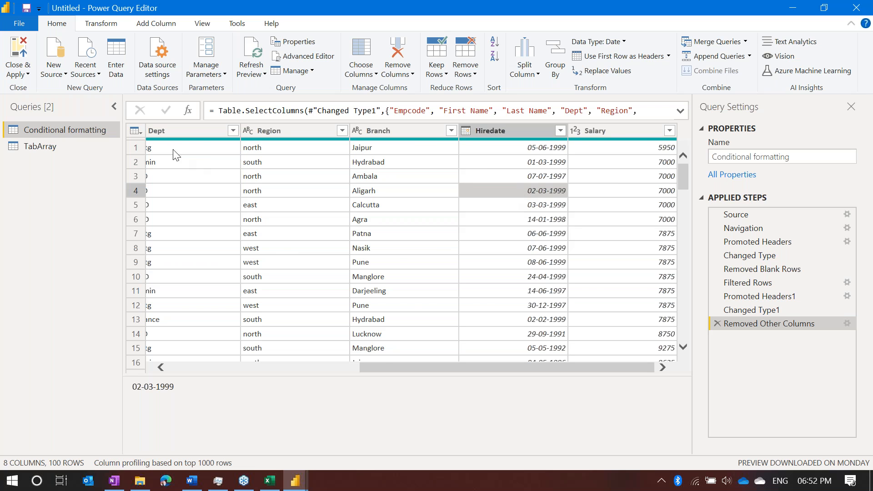
click(209, 162)
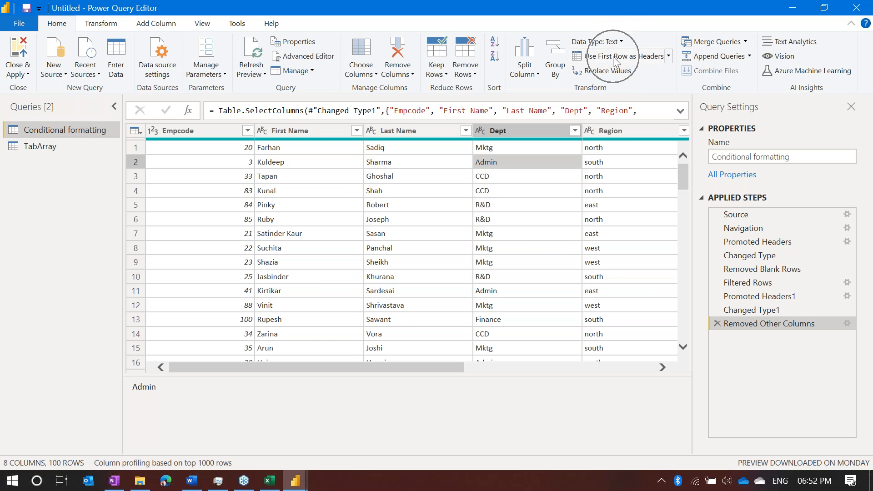
In the TabArray query, remove all columns except Column4, Column5 and Column6
click(27, 148)
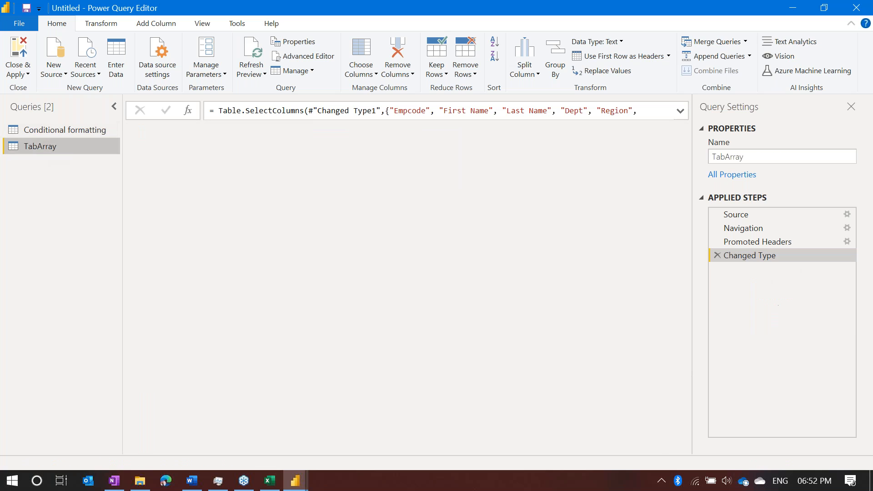
scroll(572, 296, right, 3)
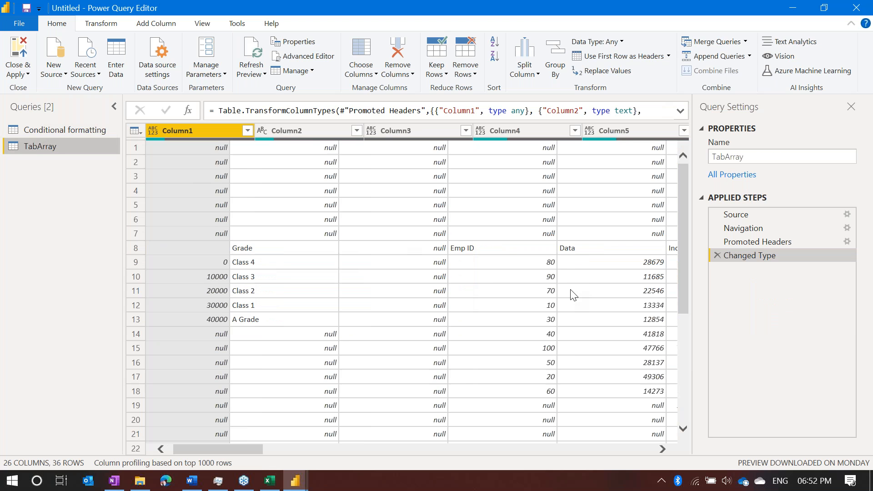
scroll(357, 272, right, 1)
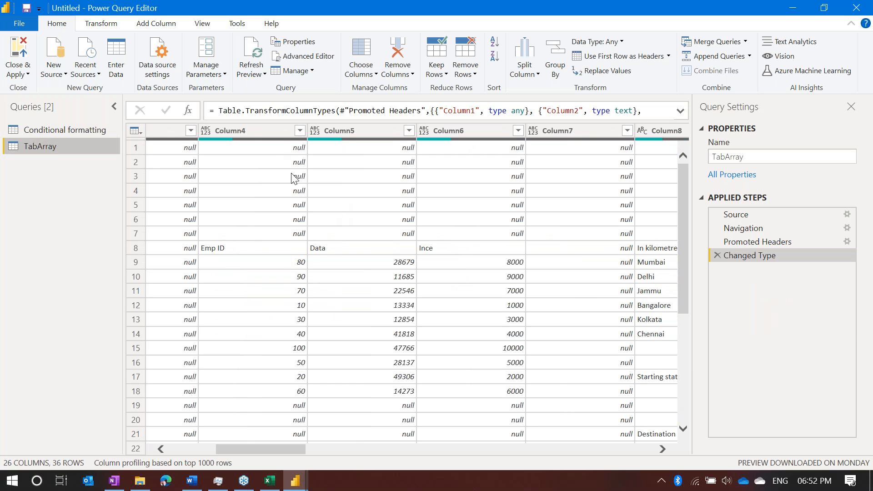
click(248, 130)
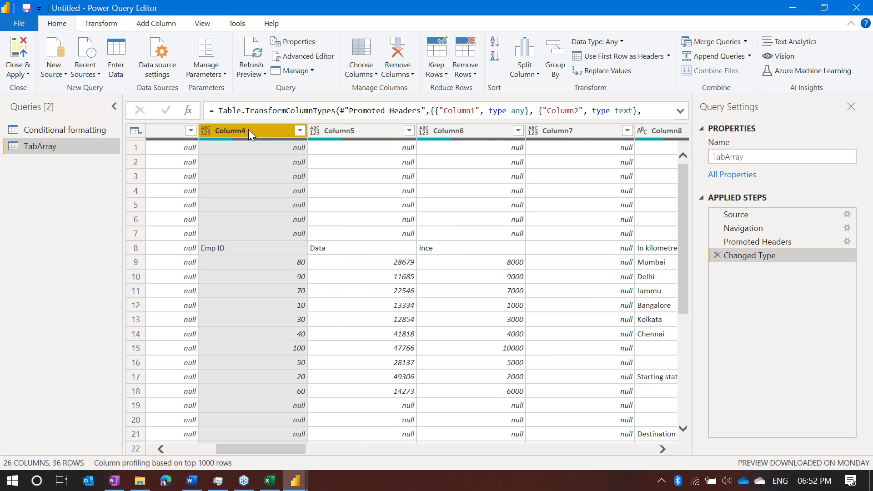
shift+click(482, 130)
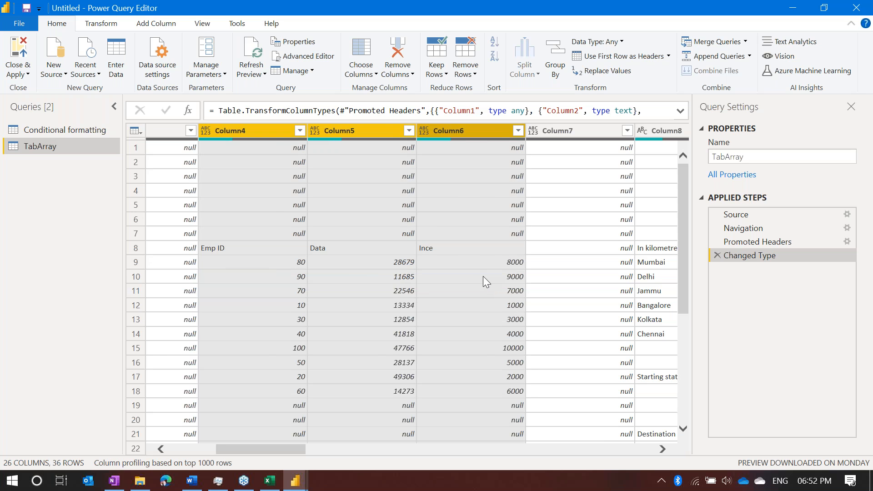
scroll(483, 277, right, 5)
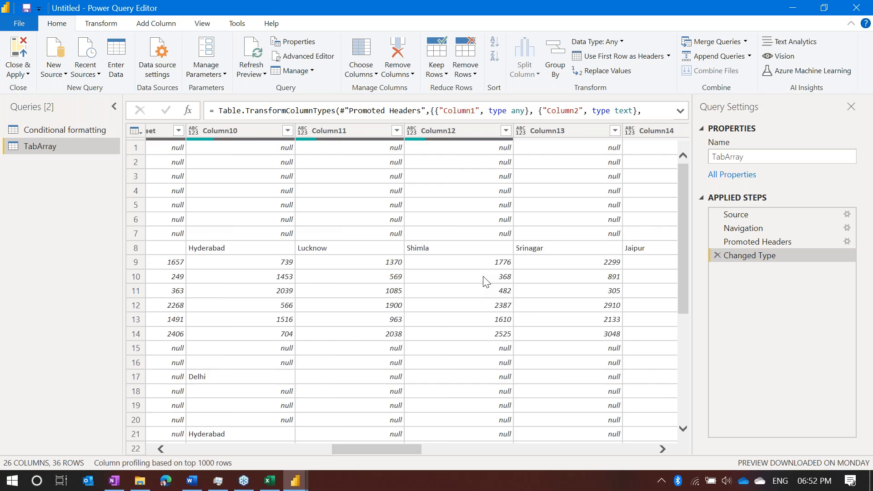
scroll(485, 281, right, 10)
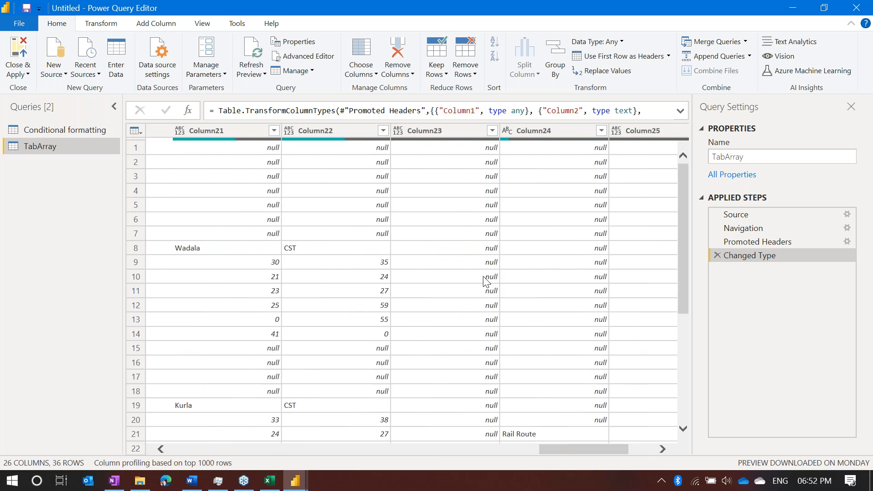
scroll(485, 281, left, 15)
scroll(483, 276, right, 1)
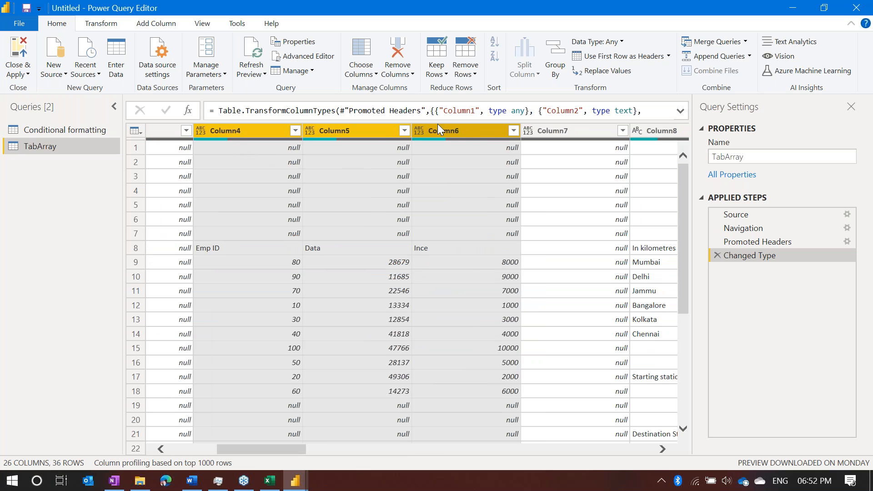
right_click(459, 134)
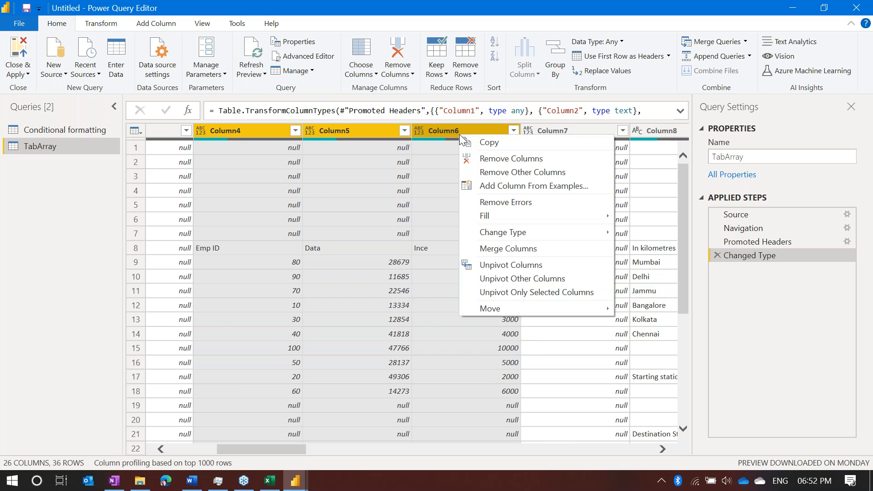
click(495, 171)
scroll(295, 340, down, 5)
scroll(295, 339, up, 5)
Remove the blank rows from the TabArray query and promote its first remaining row to column headers
click(291, 304)
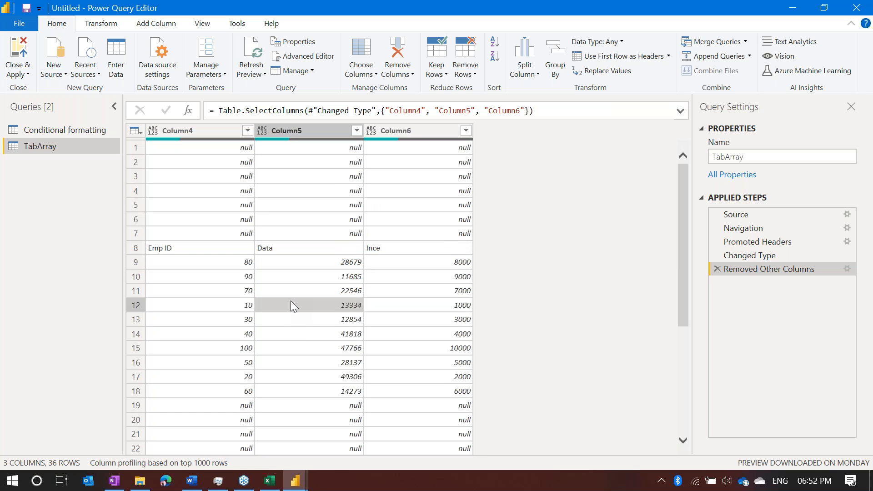
click(473, 67)
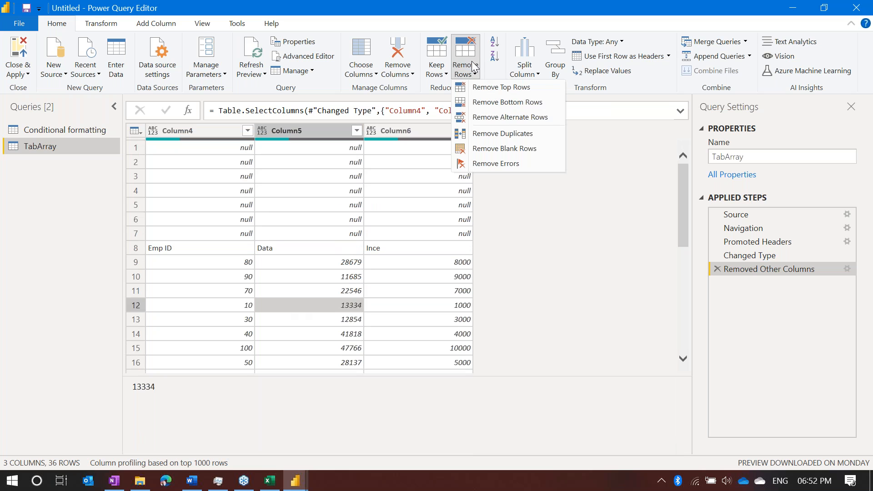
click(495, 153)
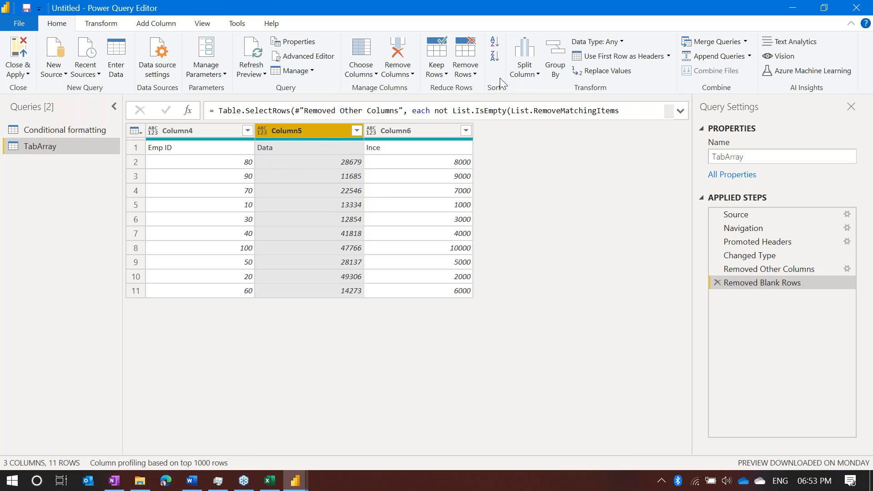
click(623, 59)
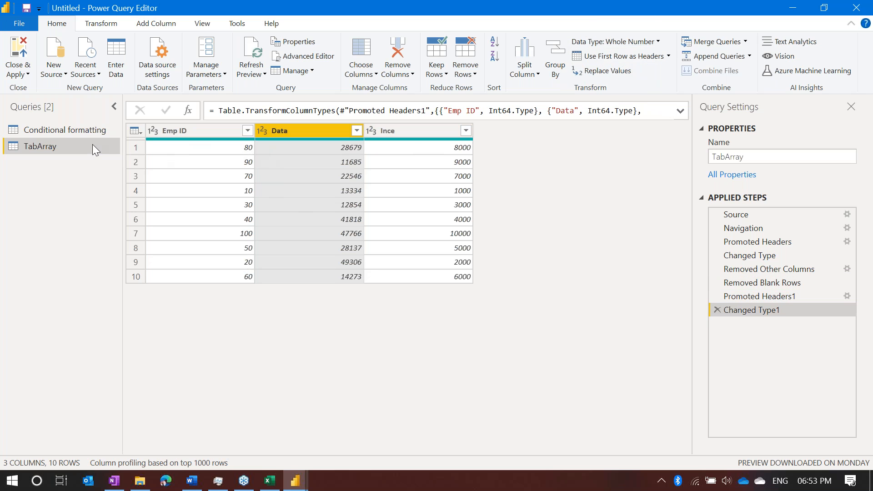
Compare the cleaned Conditional formatting and TabArray queries by viewing each one in turn
click(58, 132)
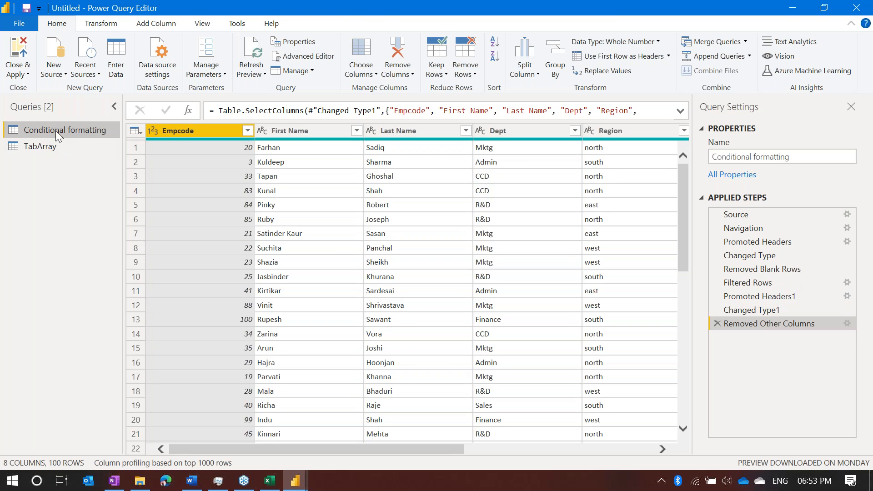
click(57, 147)
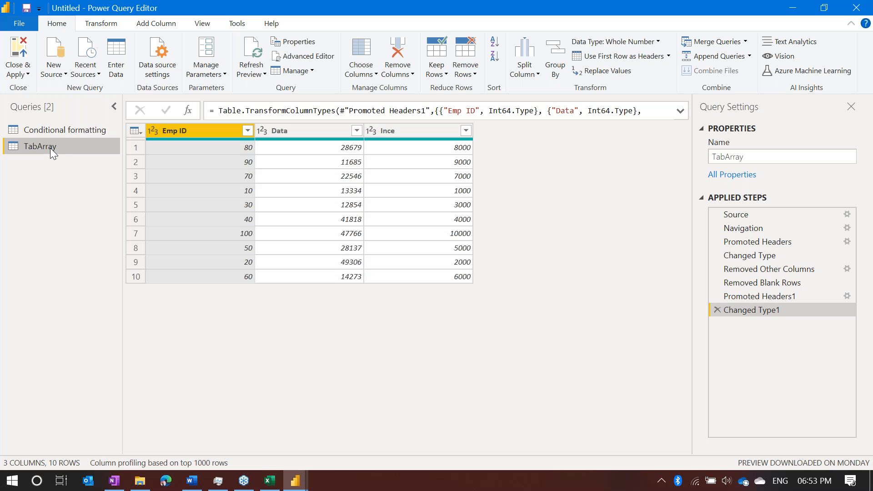
click(37, 132)
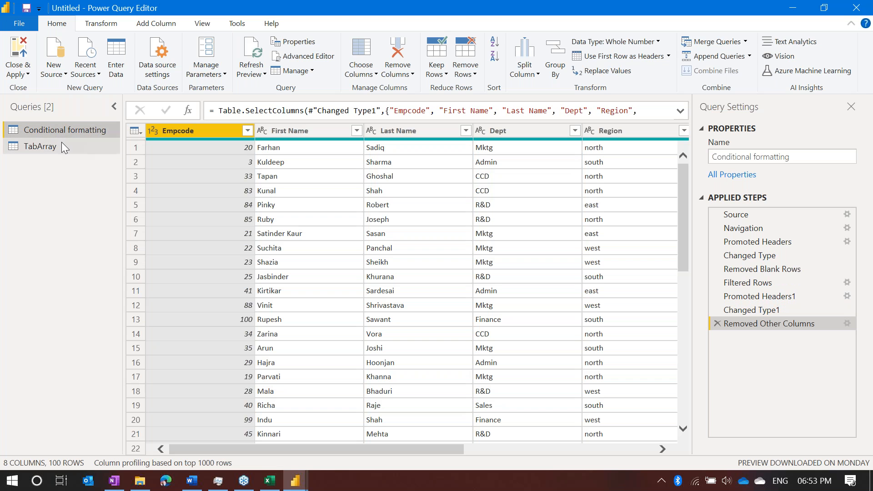
click(60, 145)
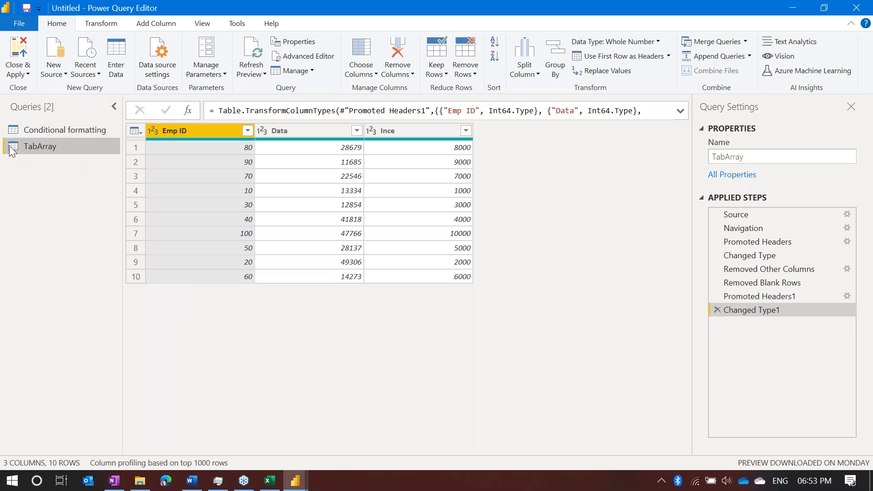
View the sheets that Excel training file.xlsx offers as a new source, without importing any of them
click(58, 75)
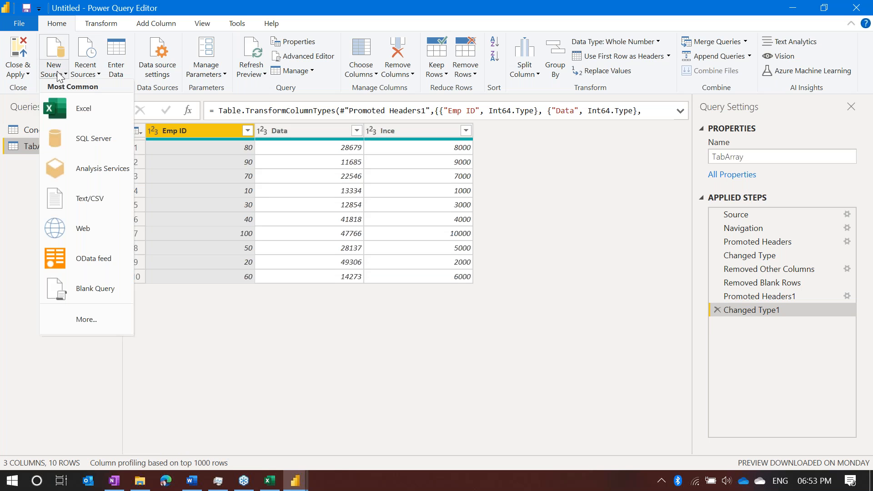
click(74, 112)
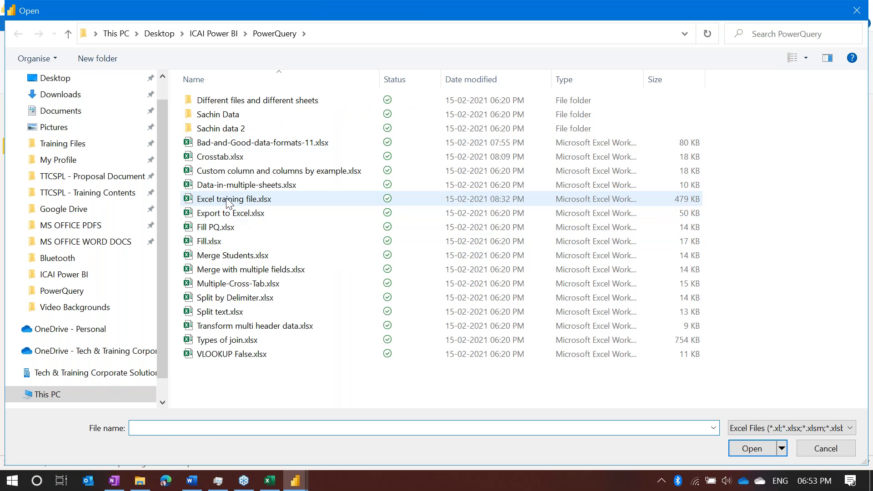
double_click(227, 200)
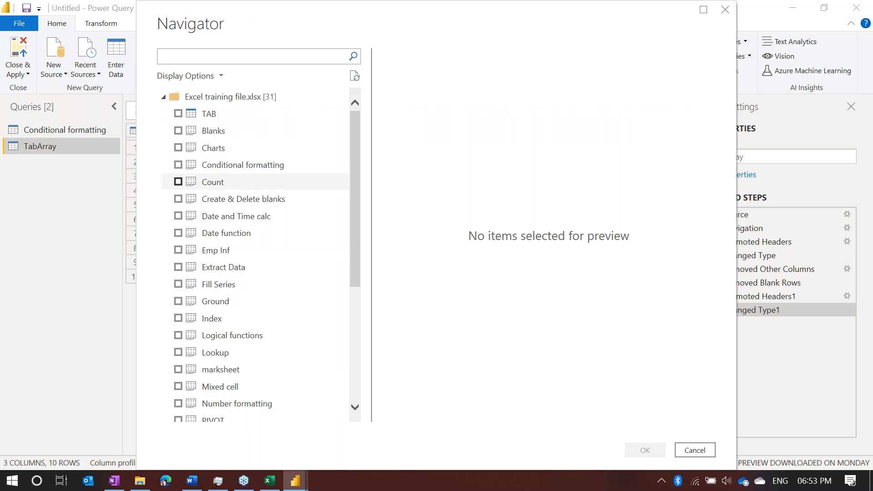
click(726, 13)
click(66, 73)
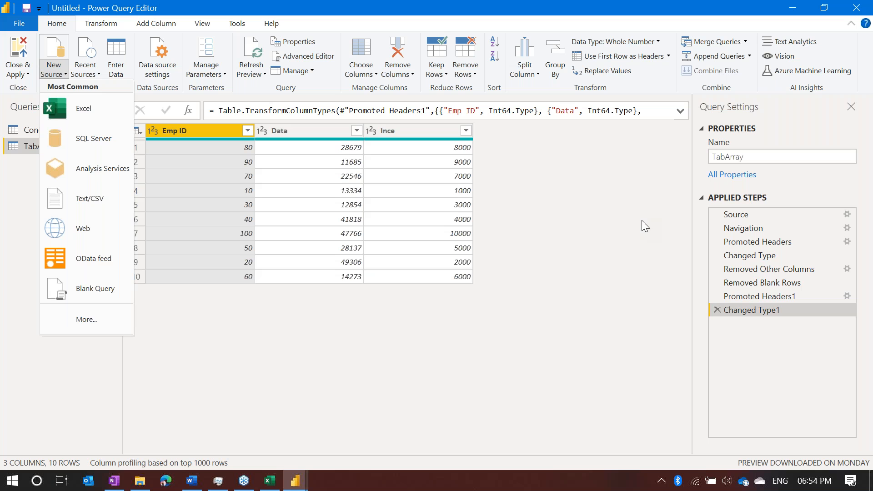
click(551, 274)
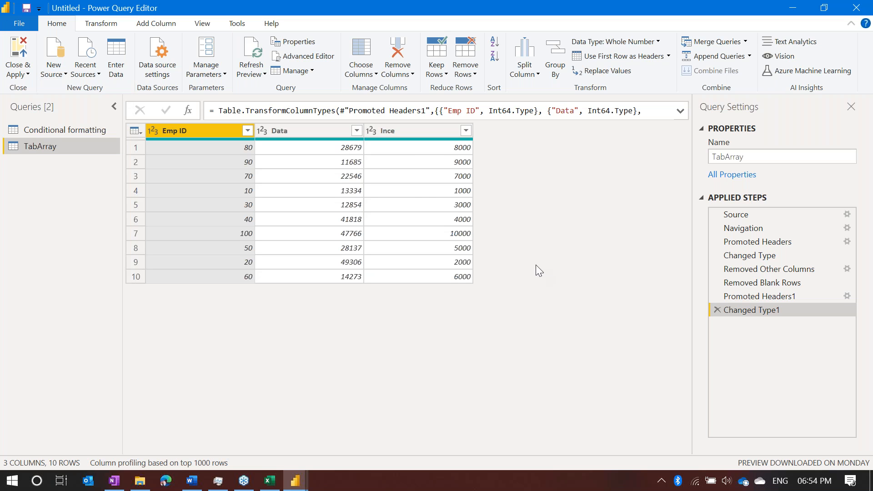
click(412, 197)
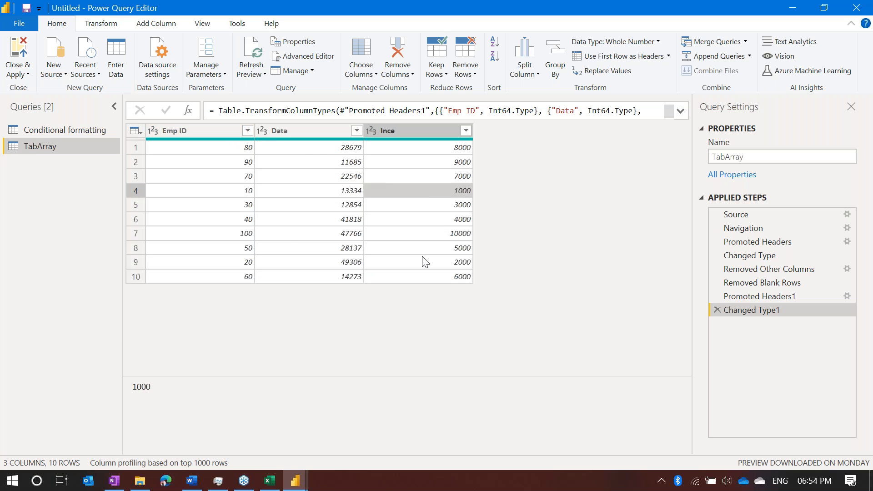
Review the Conditional formatting and TabArray data once more to identify the employee ID column they share
click(91, 131)
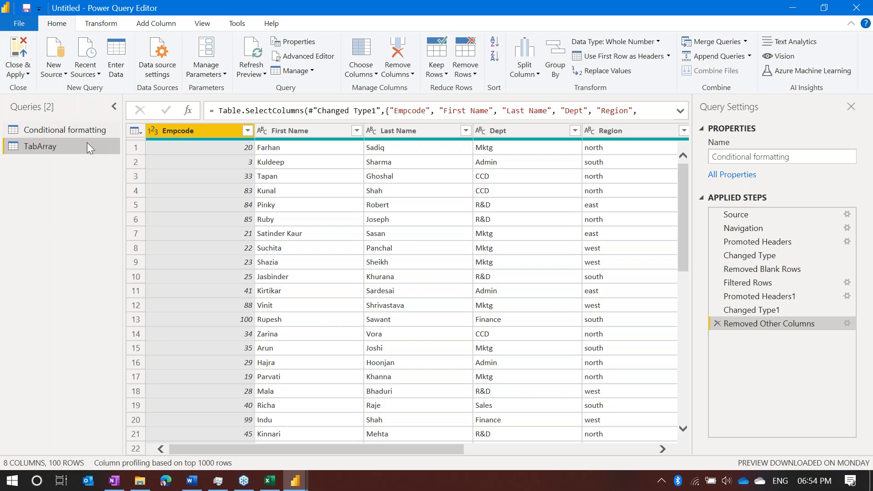
click(86, 146)
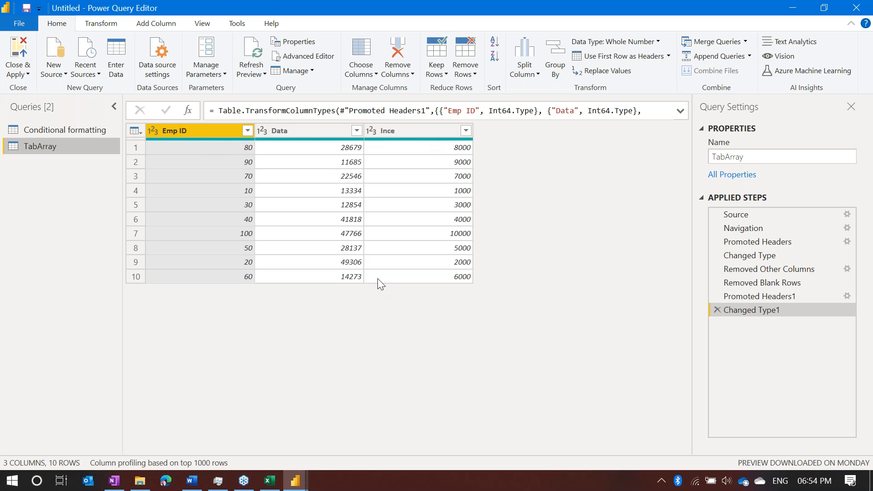
click(69, 130)
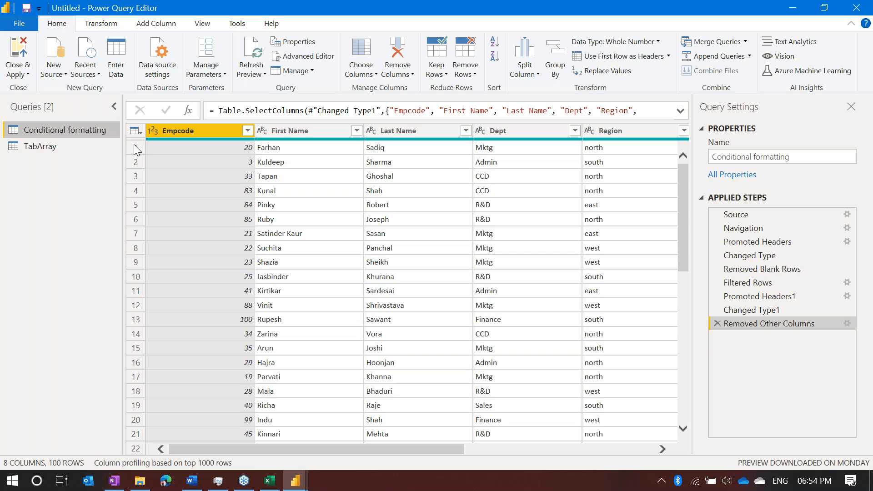
Start a Merge Queries operation on the TabArray query with Conditional formatting as the second table
click(72, 144)
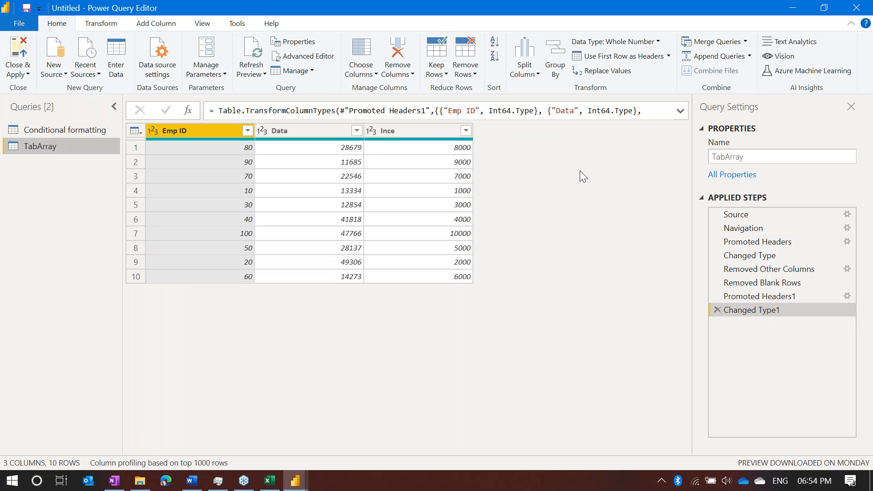
click(715, 44)
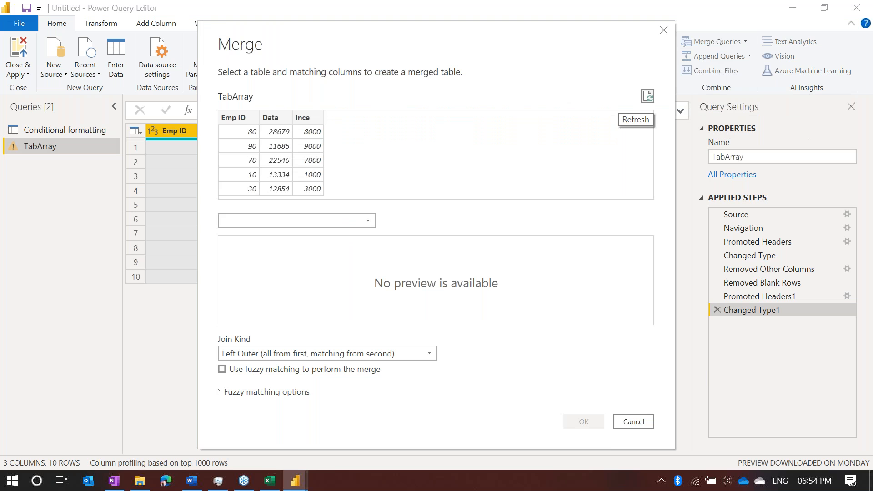
click(300, 220)
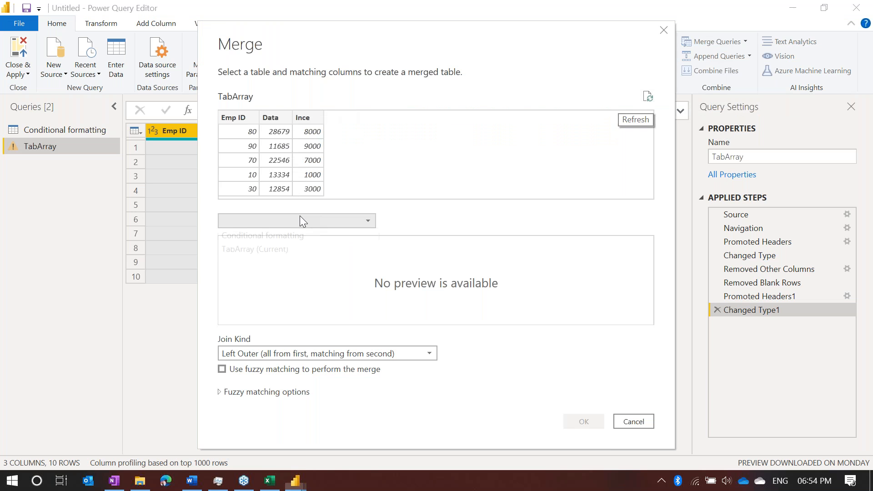
drag(561, 43, 567, 175)
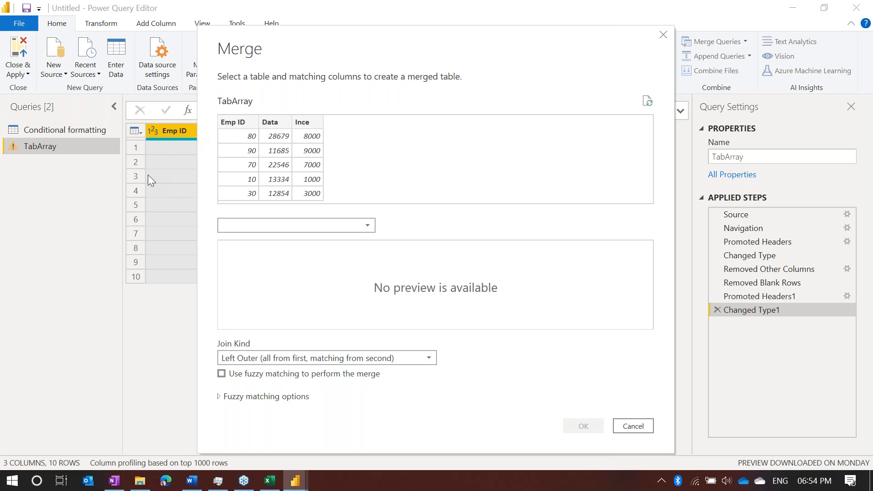
click(296, 225)
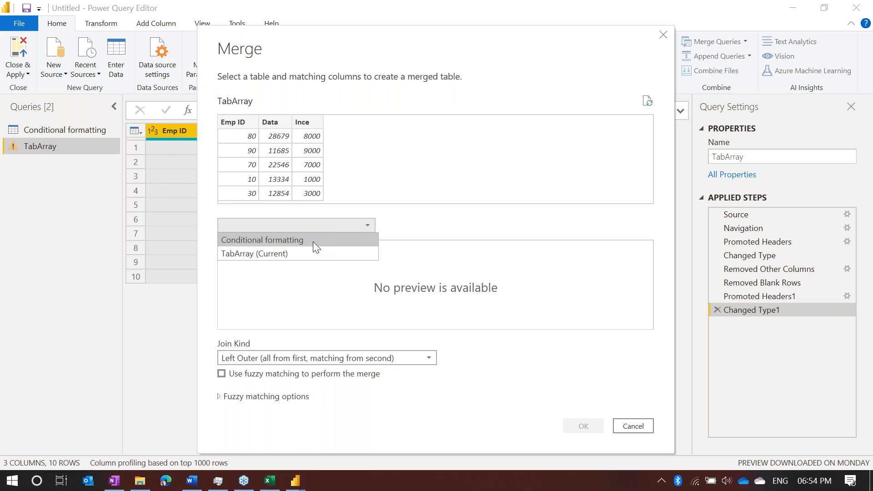
click(308, 241)
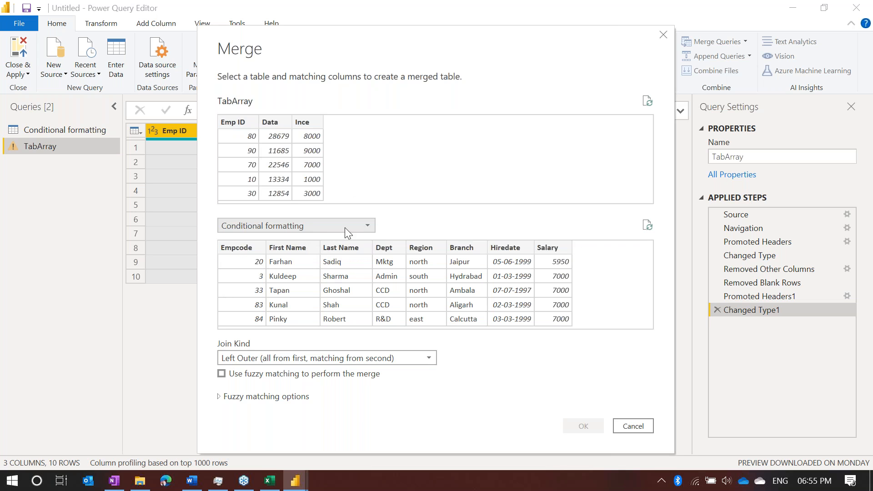
Match Emp ID with Empcode as the merge columns and review the join kinds, keeping Left Outer
click(238, 123)
click(240, 248)
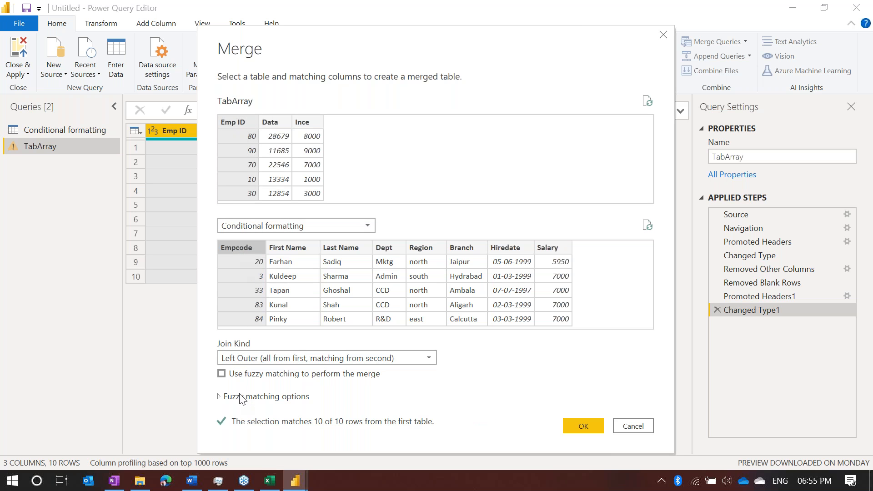
click(295, 358)
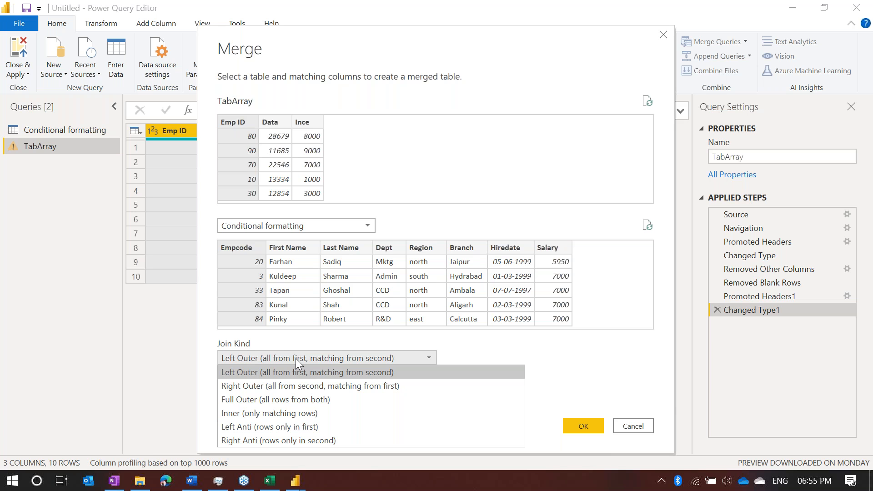
click(532, 349)
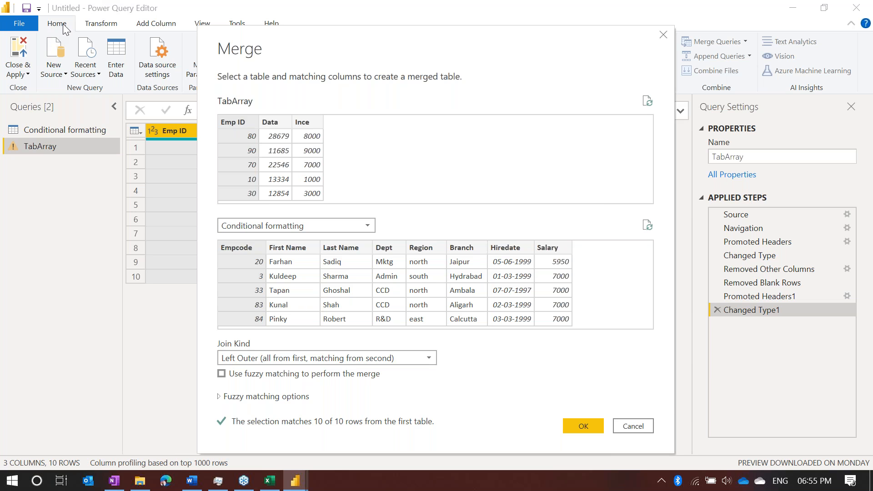
Switch to File Explorer and open the PowerQuery folder inside ICAI Power BI on the Desktop
click(141, 481)
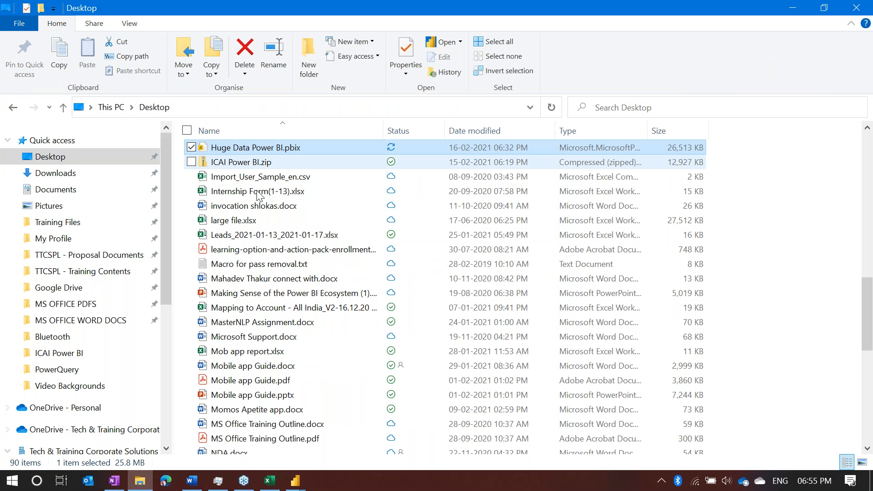
click(267, 426)
key(i)
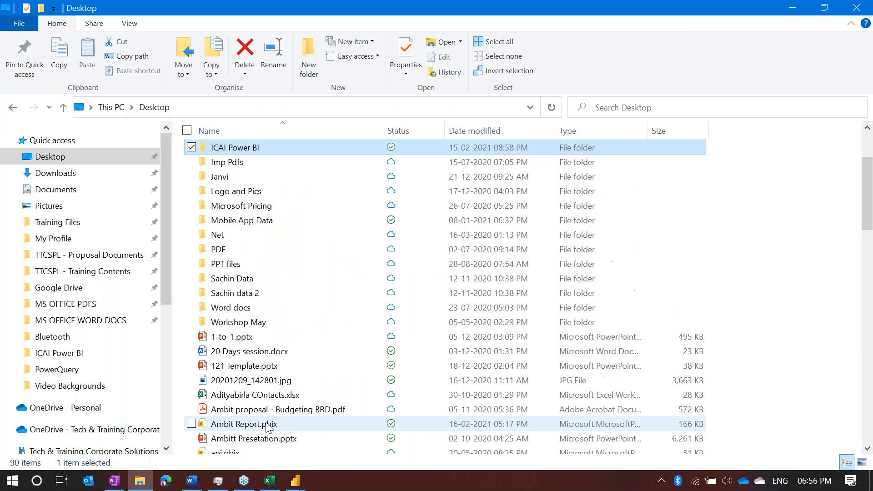
key(Return)
key(p)
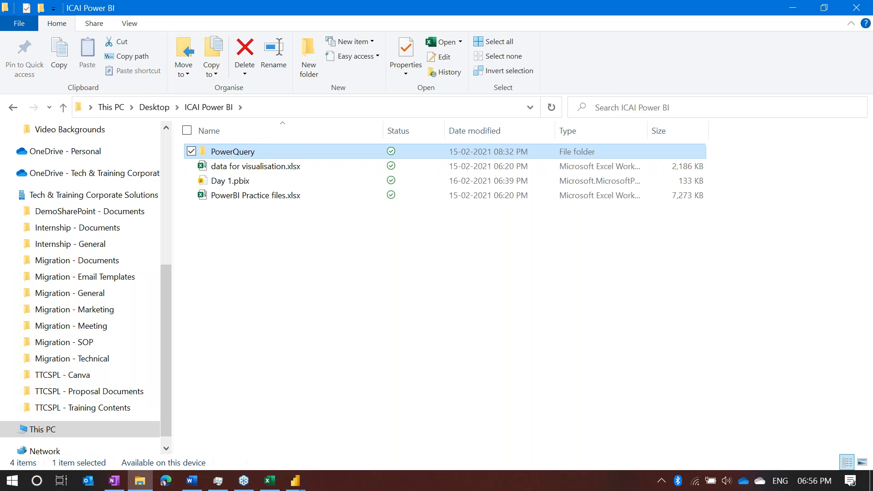
key(Return)
Open the Types of join.xlsx workbook from the PowerQuery folder in Excel
key(s)
key(j)
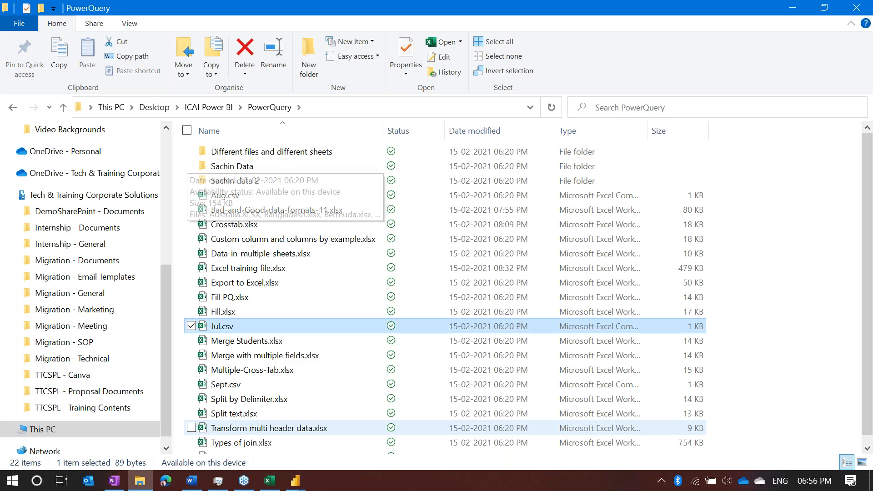
key(Down)
key(Down)
key(Down)
key(Down)
key(Down)
key(Down)
key(Down)
key(Down)
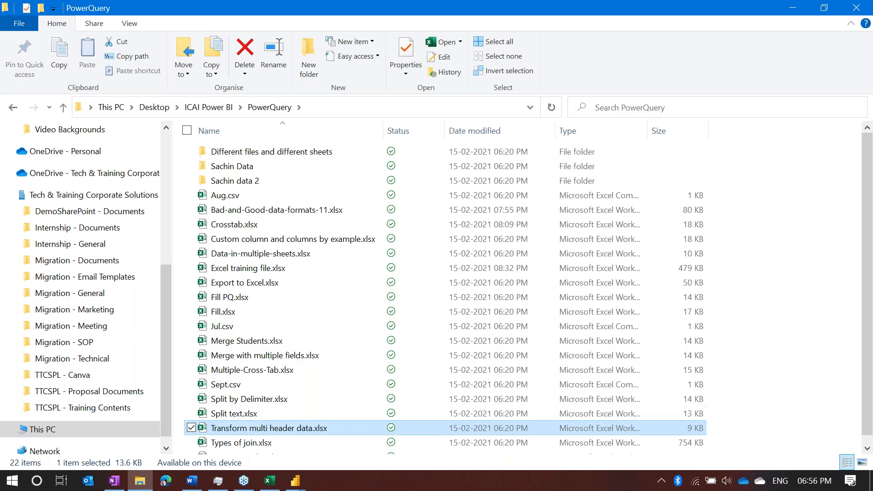
key(Down)
key(Up)
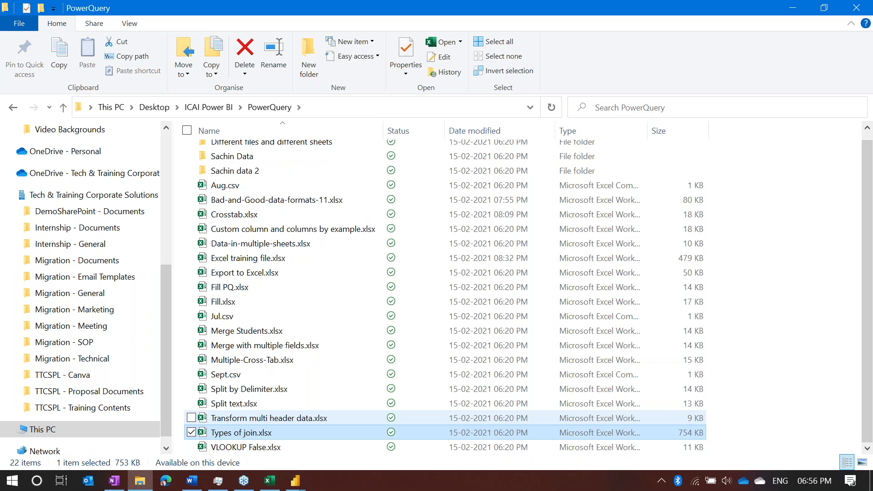
key(Return)
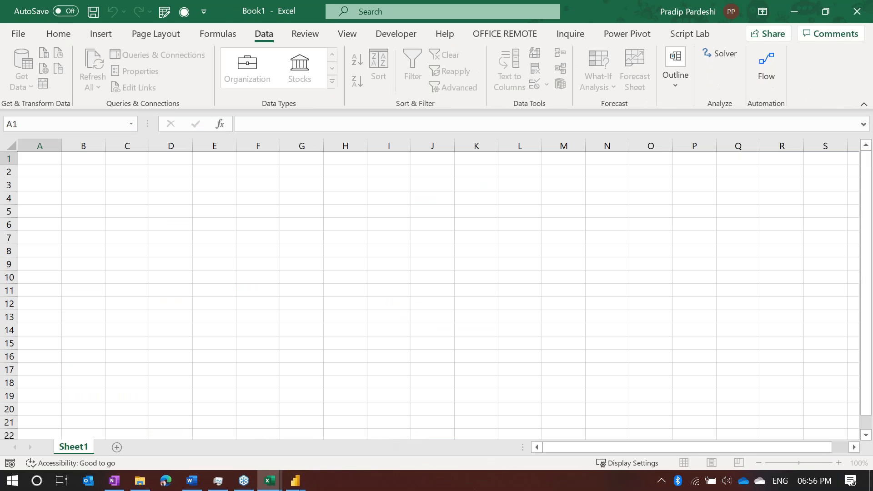
Switch to Power Query Editor and select Left Outer (all from first, matching from second) as the merge's join kind
click(296, 481)
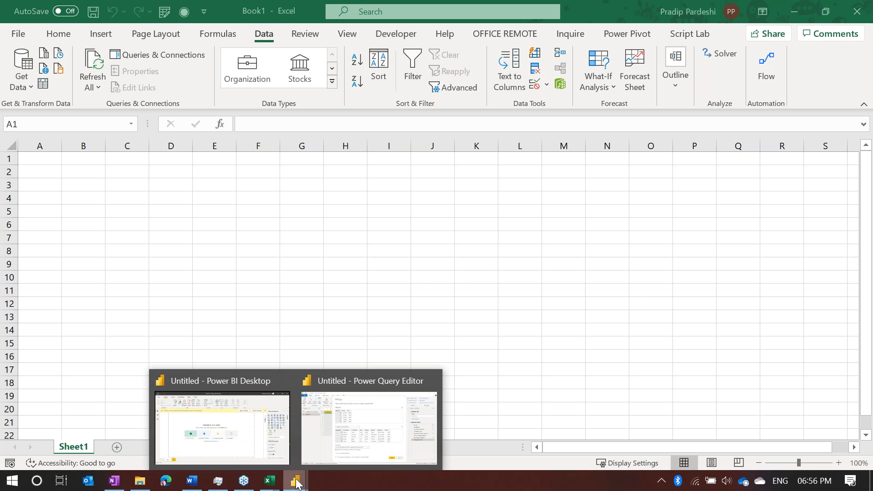
key(alt+Tab)
key(alt+Tab)
key(alt+Tab)
key(alt+Tab)
key(alt+Tab)
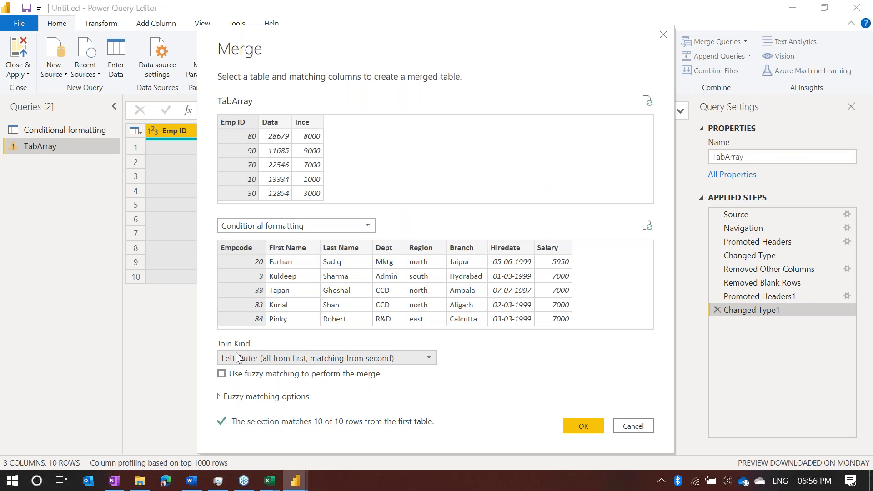
click(268, 359)
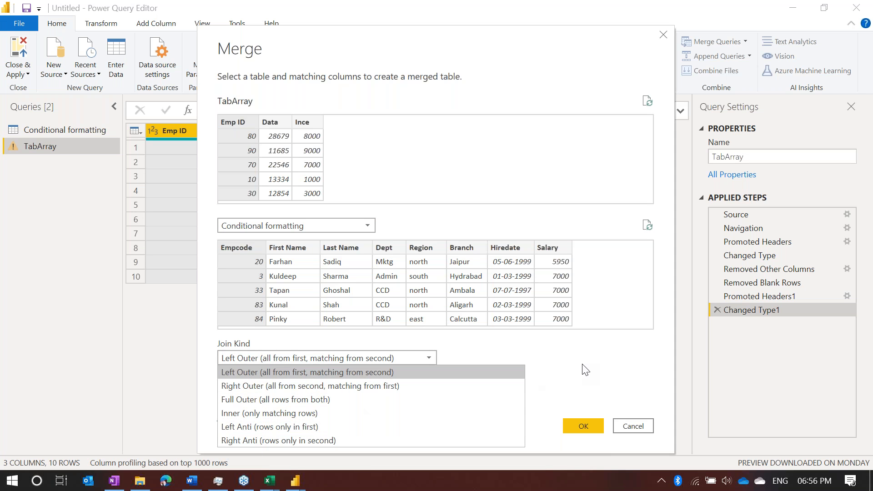
click(273, 372)
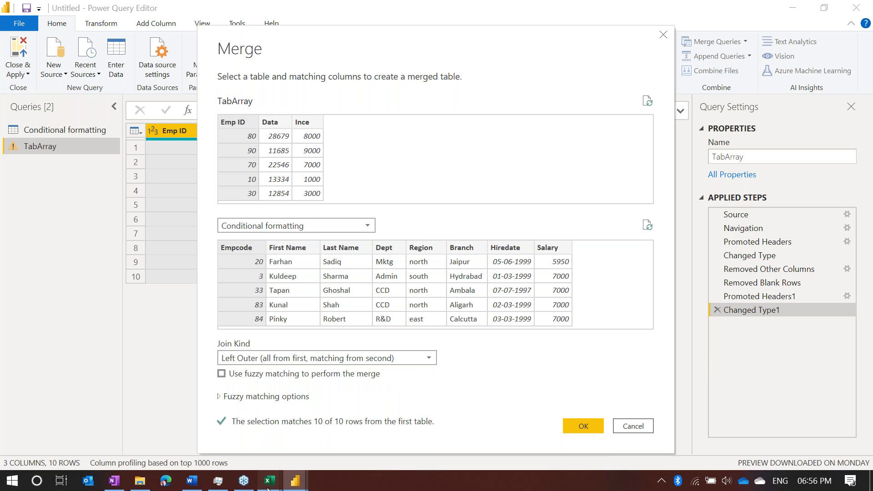
Switch to the Types of join workbook and enlarge the Cheatsheet sheet to 240% to view the Left outer diagram
mouse_move(270, 481)
click(322, 438)
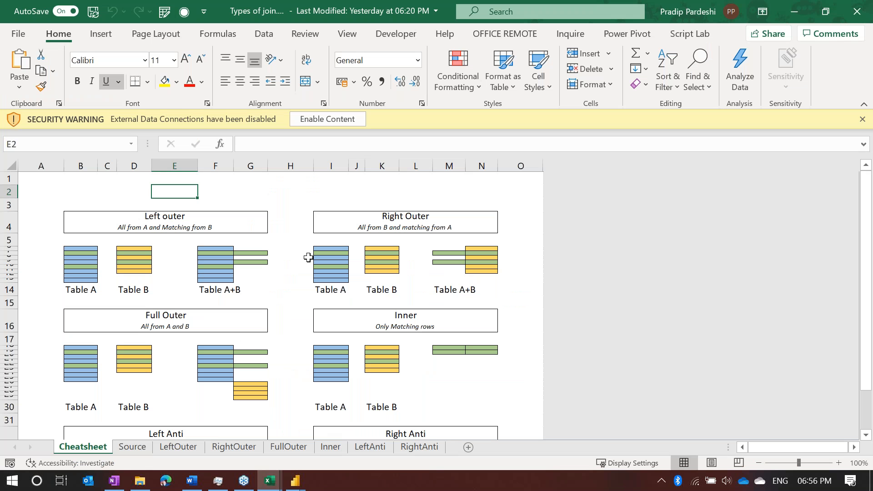
click(839, 462)
click(839, 463)
click(839, 462)
click(840, 462)
click(839, 463)
scroll(249, 306, up, 6)
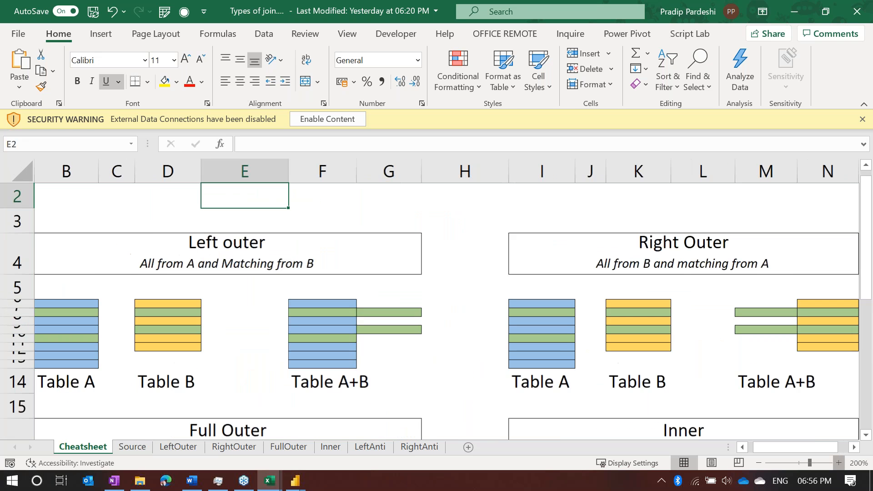
scroll(250, 306, left, 6)
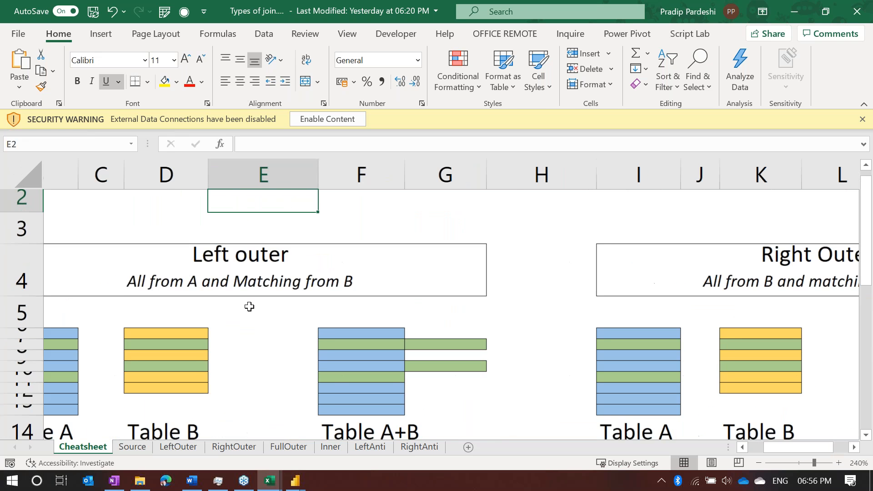
scroll(249, 306, down, 1)
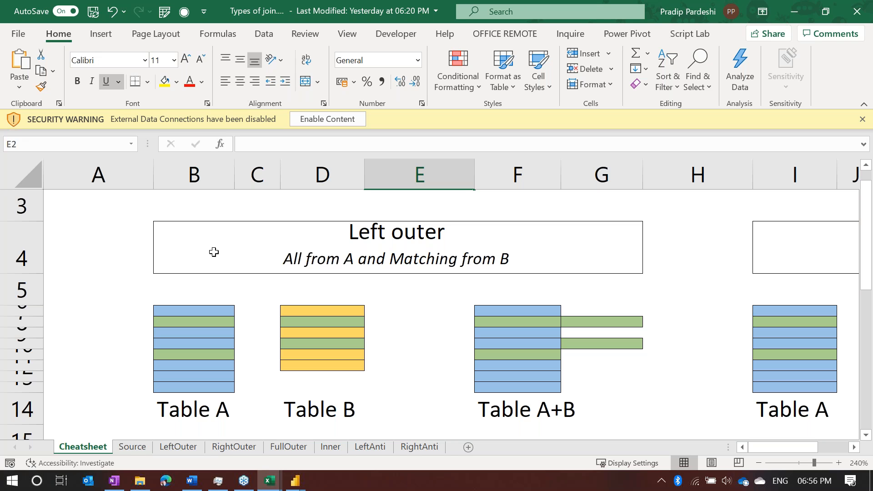
Select the whole Left outer diagram and enable the workbook's disabled external data connections
drag(181, 229, 510, 411)
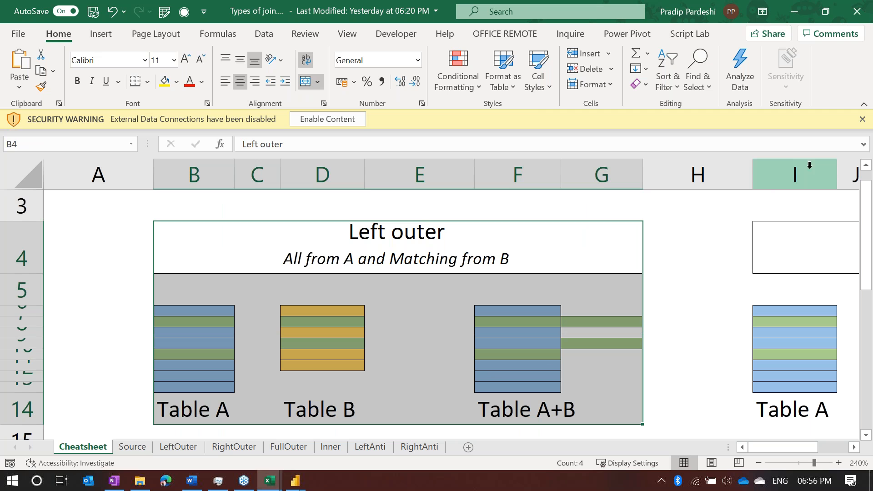
click(333, 122)
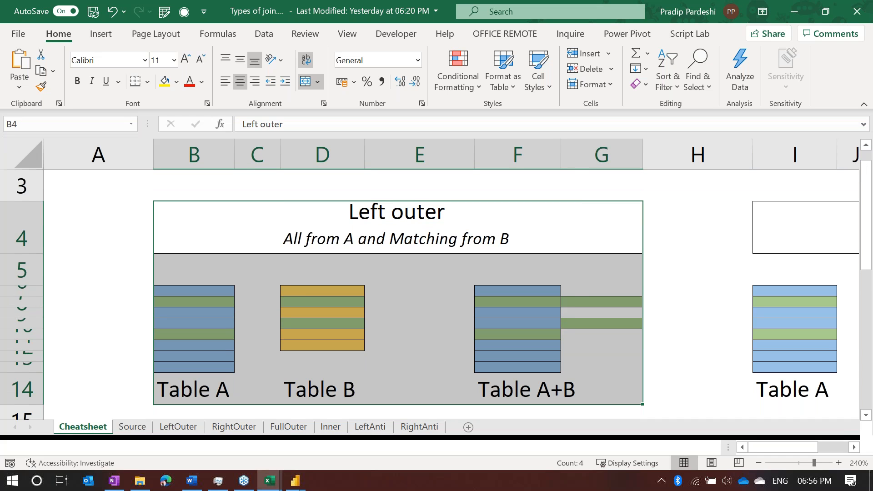
click(487, 281)
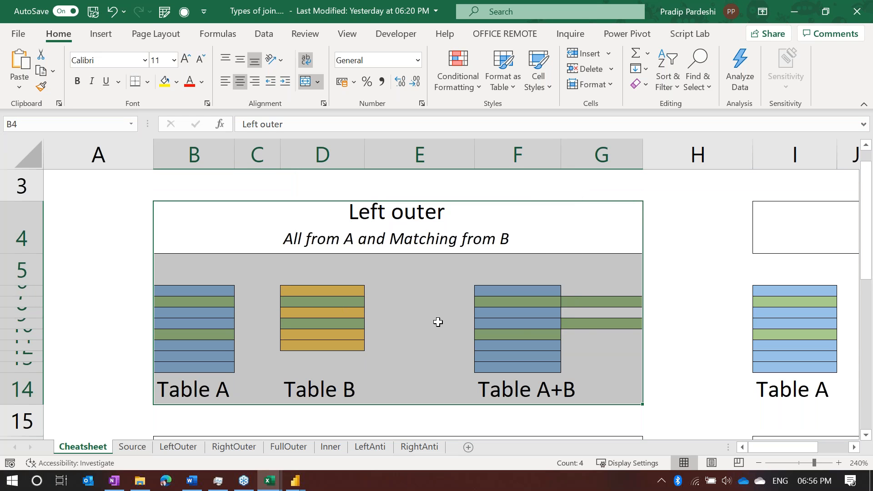
Move the lower green match cell of the Left outer Table A+B diagram from G9 to G10
click(537, 334)
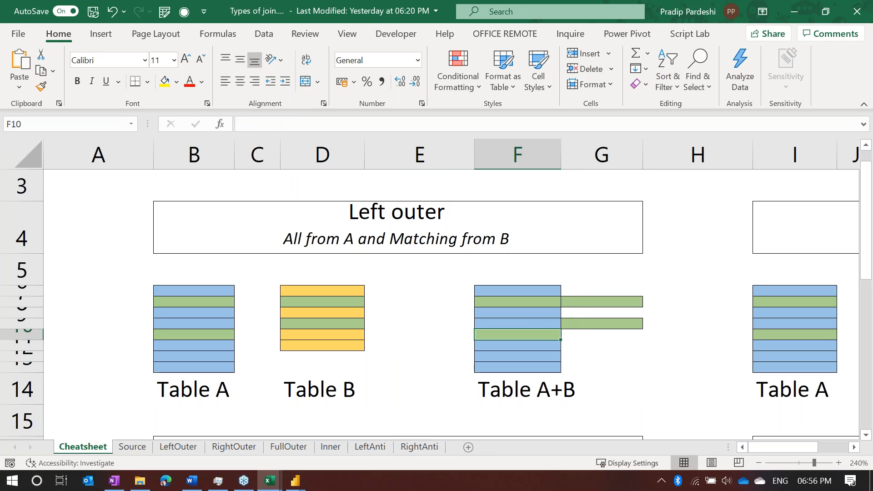
click(592, 326)
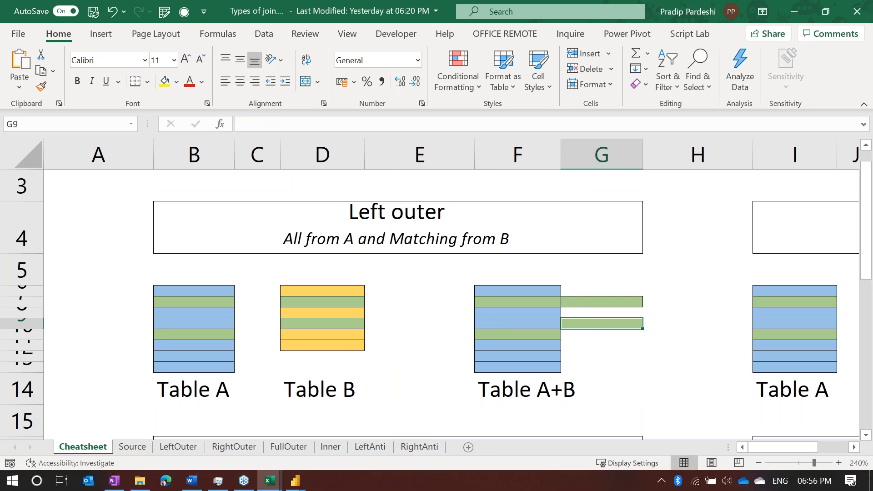
drag(593, 329, 602, 343)
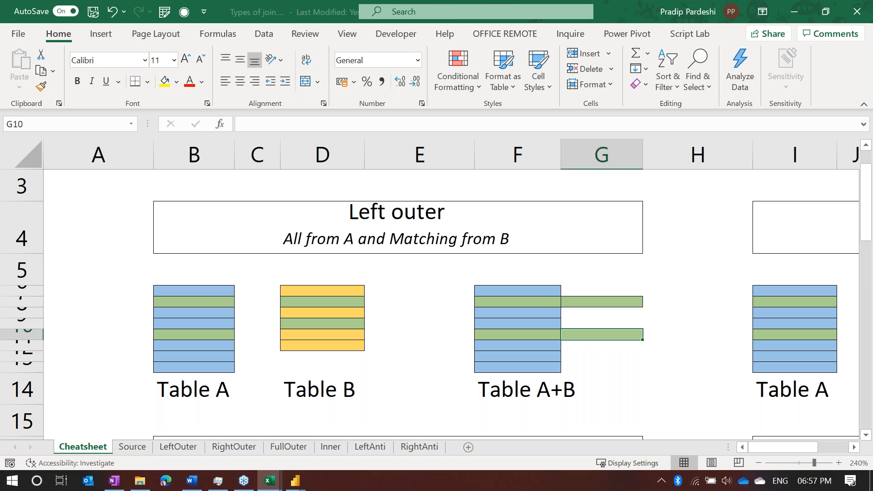
Examine the matching and non-matching rows of Table A and Table B in the Left outer diagram
drag(226, 289, 209, 366)
drag(318, 287, 315, 340)
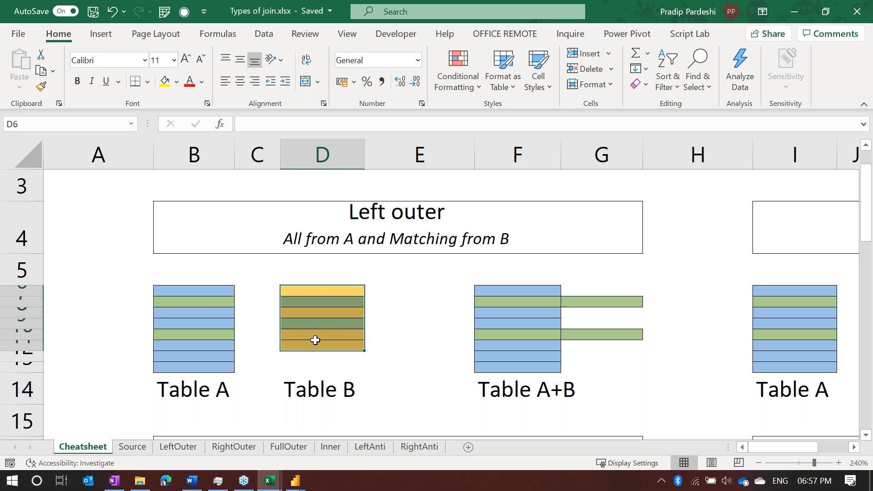
click(218, 304)
click(214, 326)
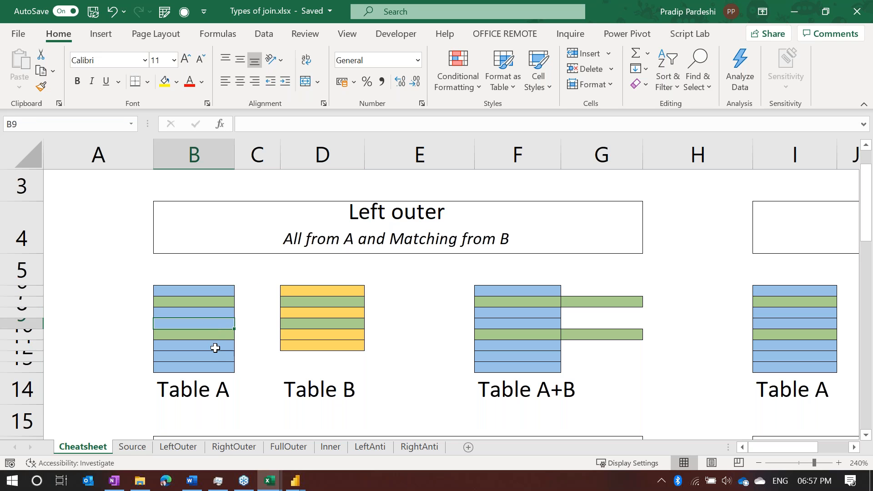
click(216, 349)
drag(215, 349, 214, 364)
drag(332, 335, 332, 346)
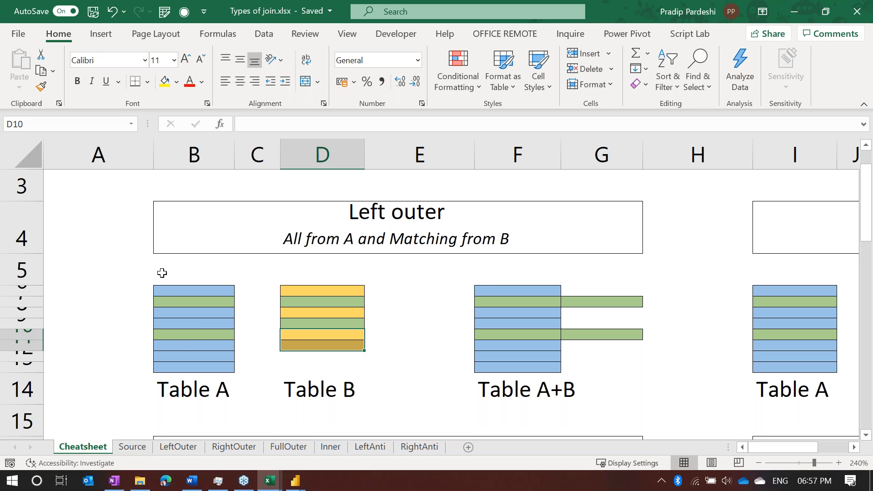
Examine both columns of the Left outer Table A+B result and compare them with the join kind in the Power Query merge
drag(485, 287, 517, 367)
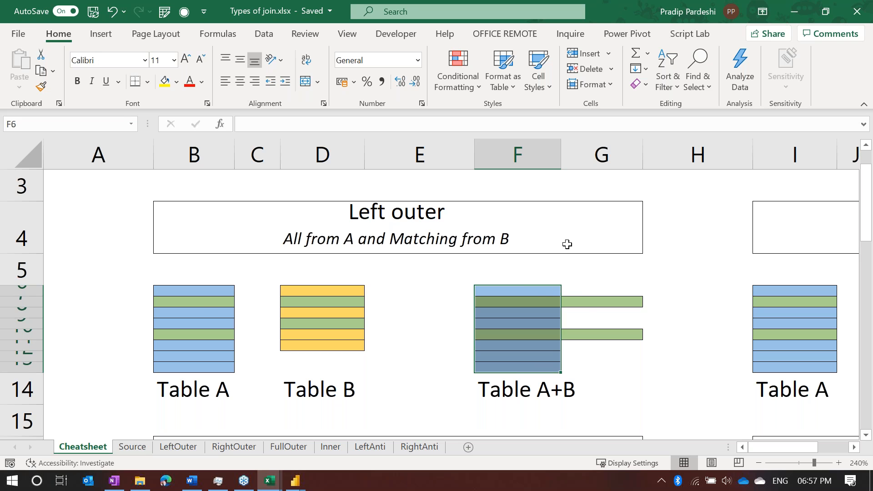
drag(584, 331, 580, 364)
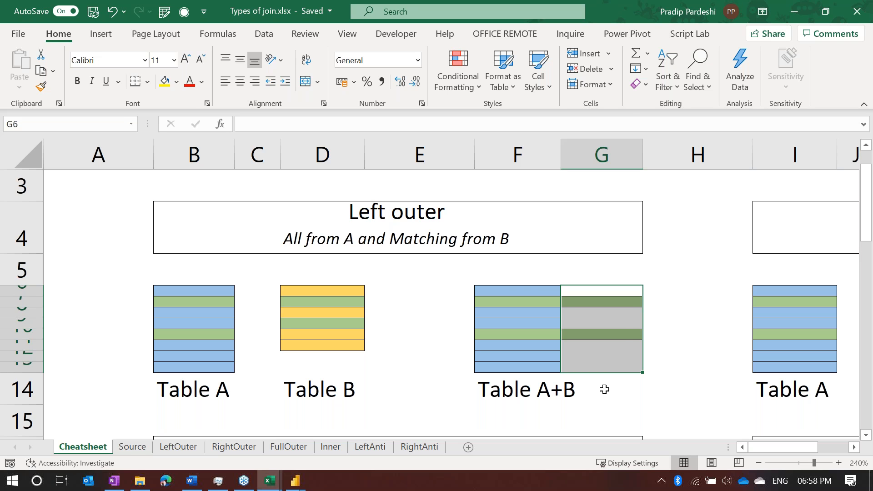
drag(488, 292, 621, 367)
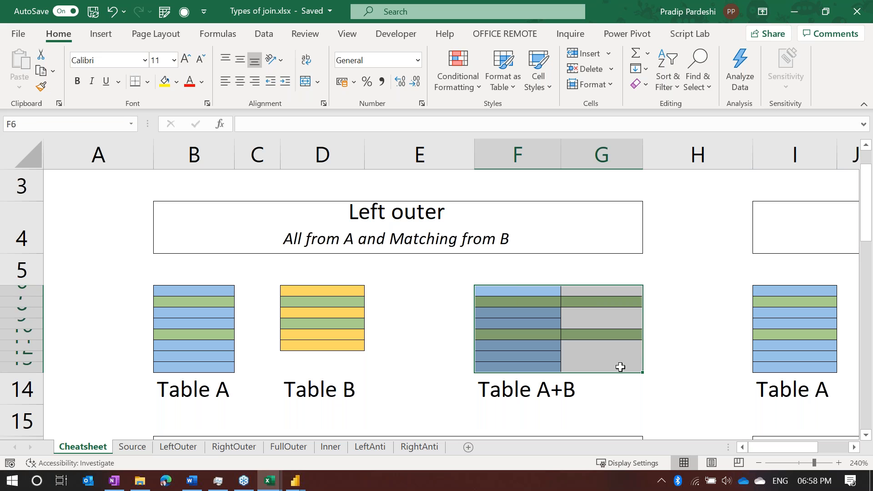
click(621, 367)
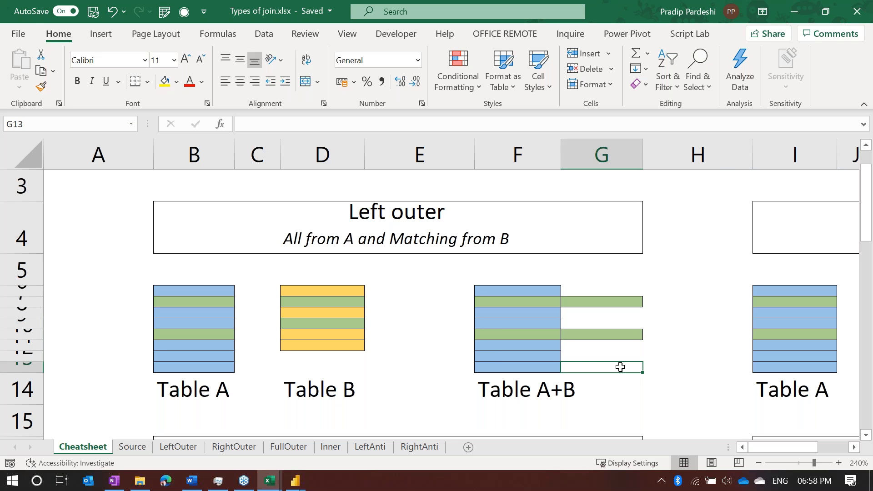
key(alt+Tab)
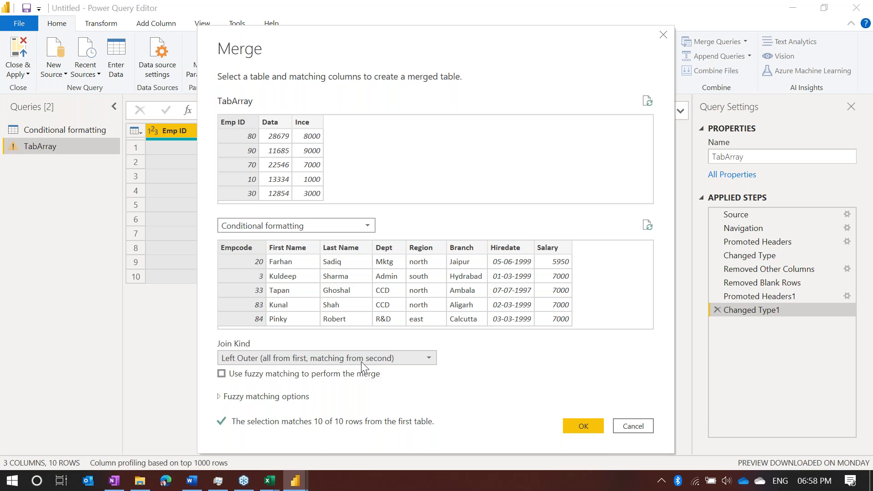
key(alt+Tab)
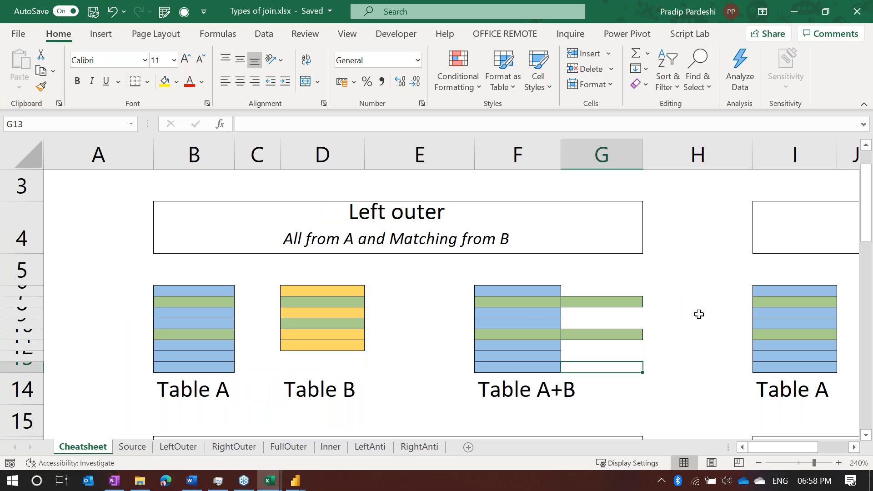
Compare Table A in the Left outer diagram with Table B in the Right Outer diagram
scroll(699, 314, right, 2)
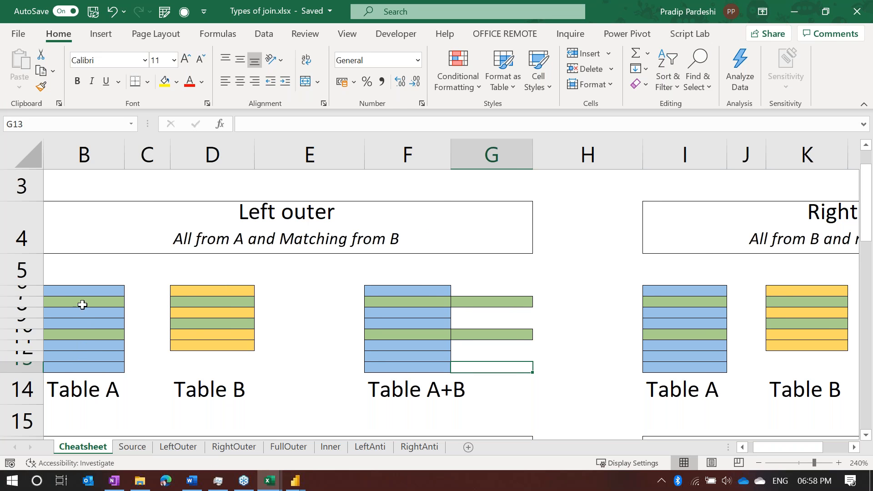
mouse_move(76, 291)
mouse_down()
mouse_move(80, 376)
mouse_move(80, 368)
mouse_up()
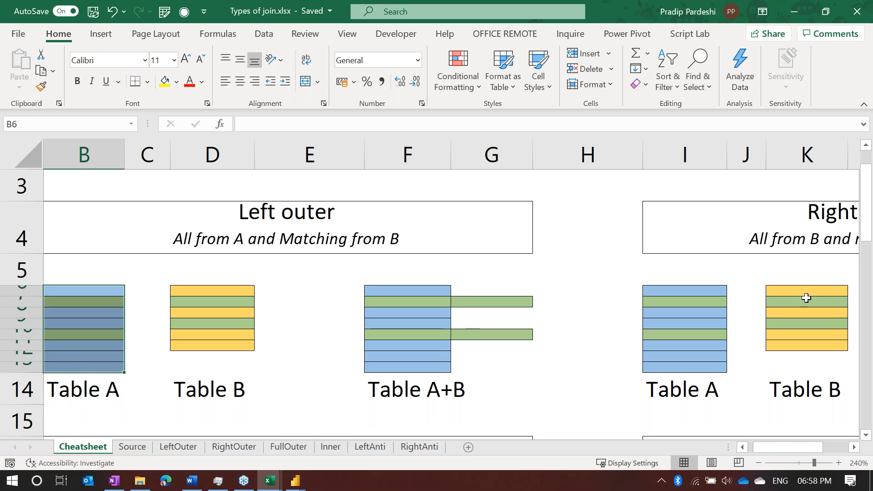
drag(820, 288, 823, 347)
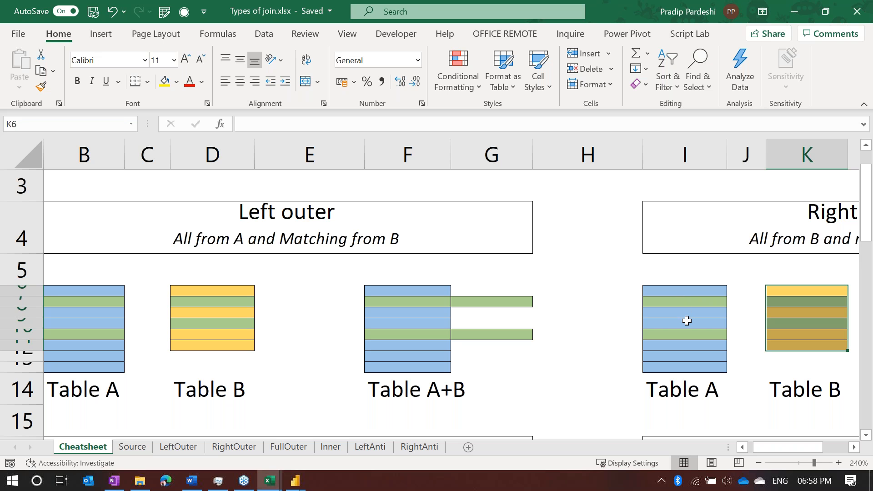
scroll(687, 320, right, 3)
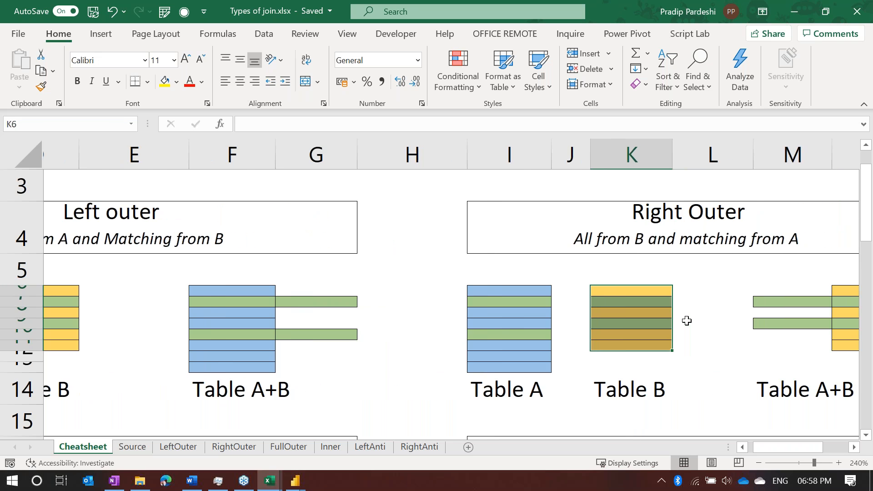
scroll(686, 321, left, 3)
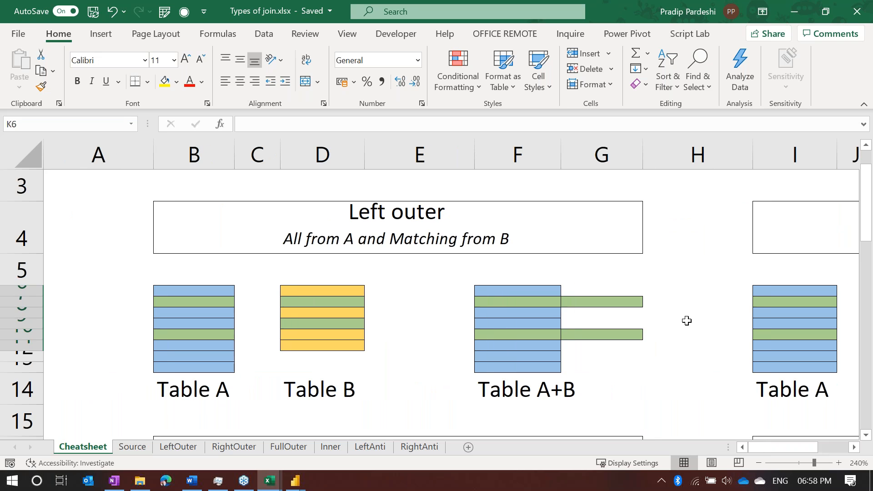
Examine which Table B rows carry over into column G of the Left outer result, and bring the Right Outer diagram into view
click(172, 291)
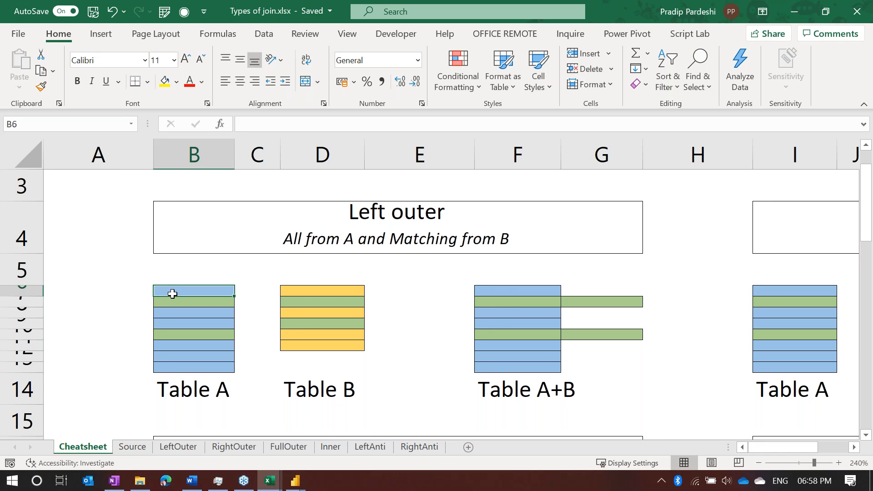
click(326, 291)
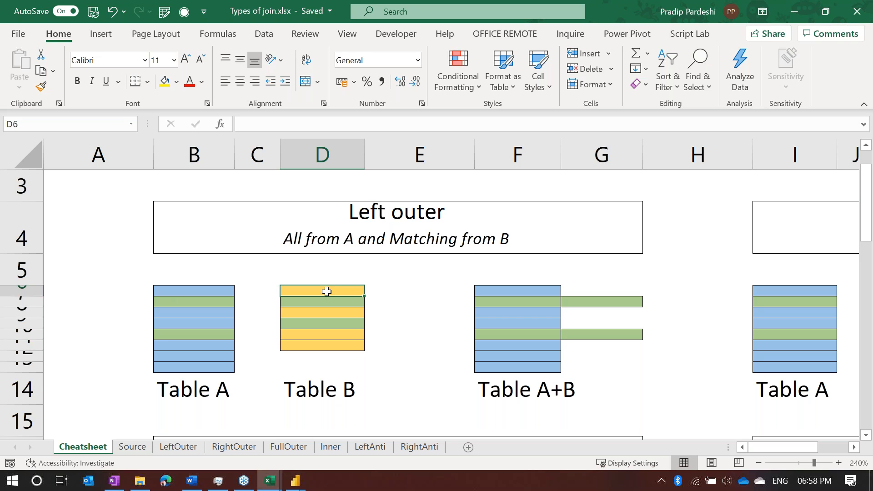
drag(326, 295, 327, 345)
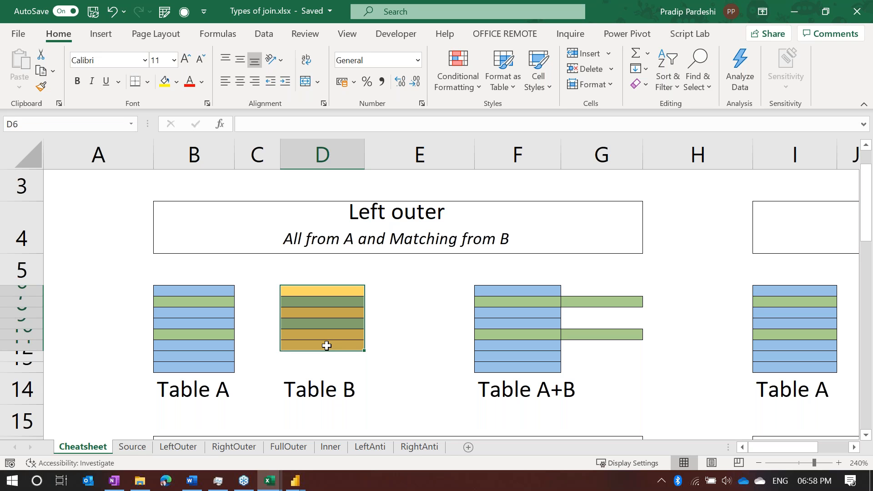
drag(326, 346, 335, 298)
click(335, 298)
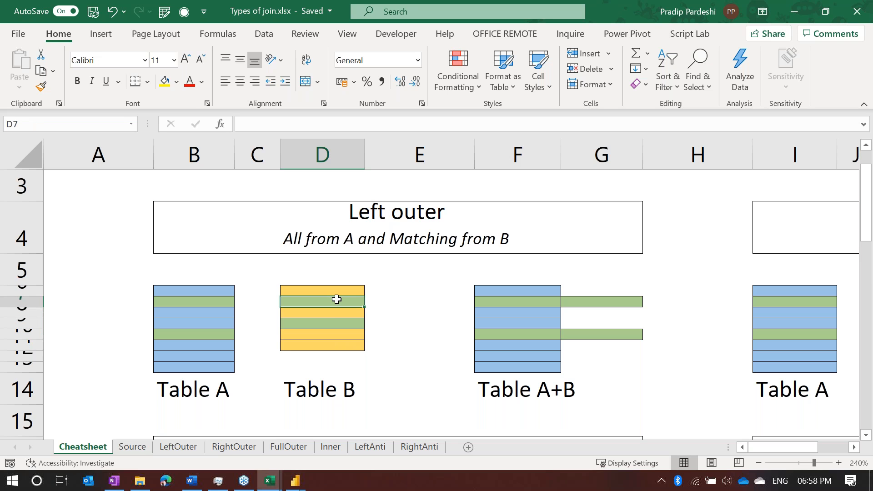
click(336, 323)
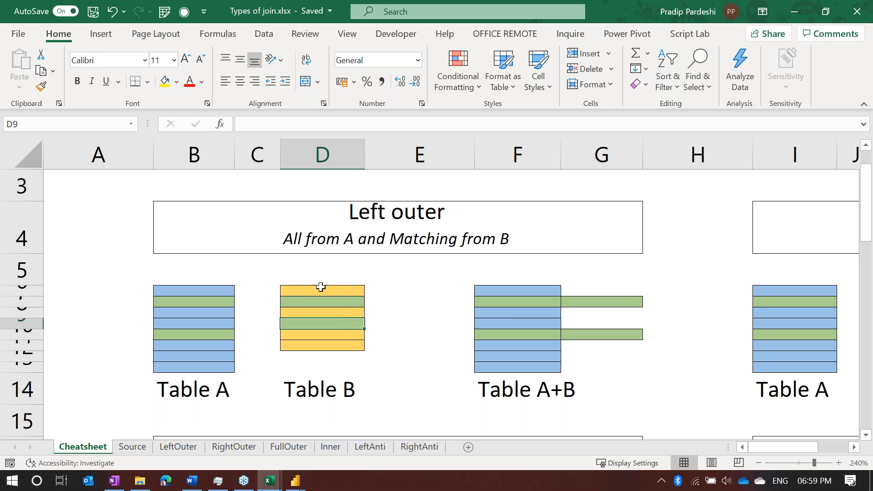
click(599, 290)
drag(599, 290, 591, 367)
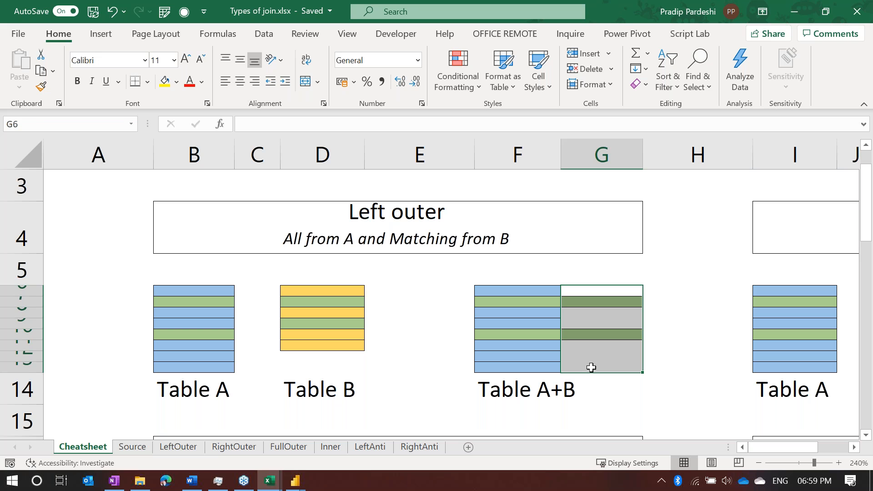
scroll(591, 367, right, 5)
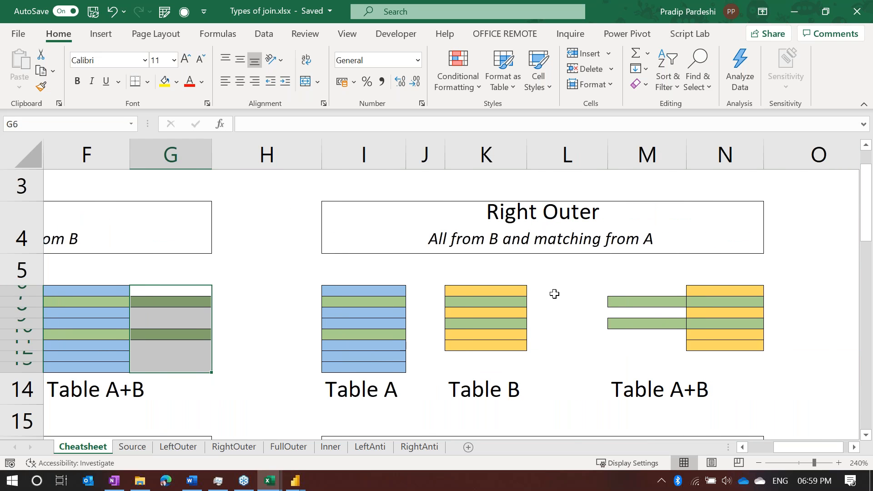
Examine Table B and the matching Table A rows in the Right Outer diagram, and compare them with the Left outer diagram
drag(482, 291, 481, 342)
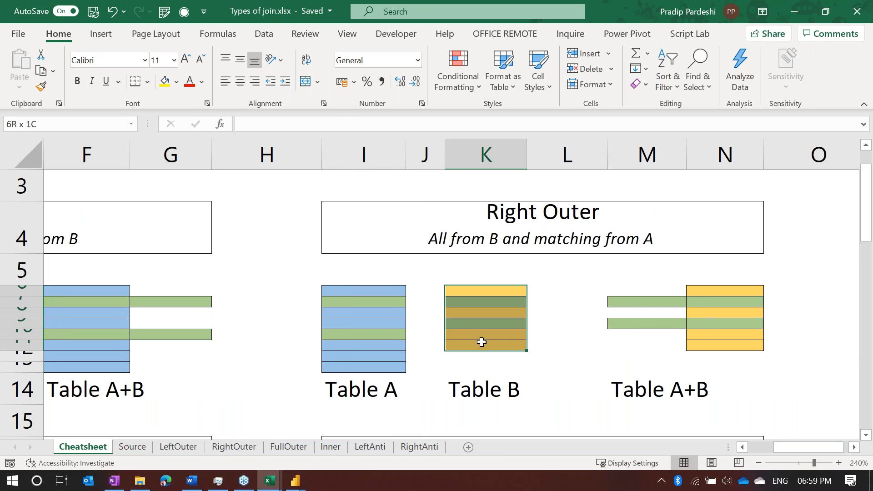
click(666, 305)
click(664, 323)
scroll(181, 322, left, 4)
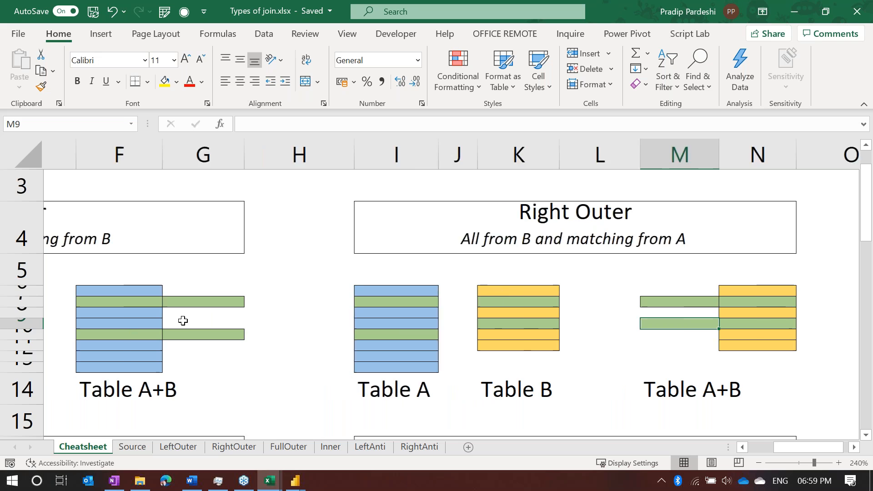
click(76, 289)
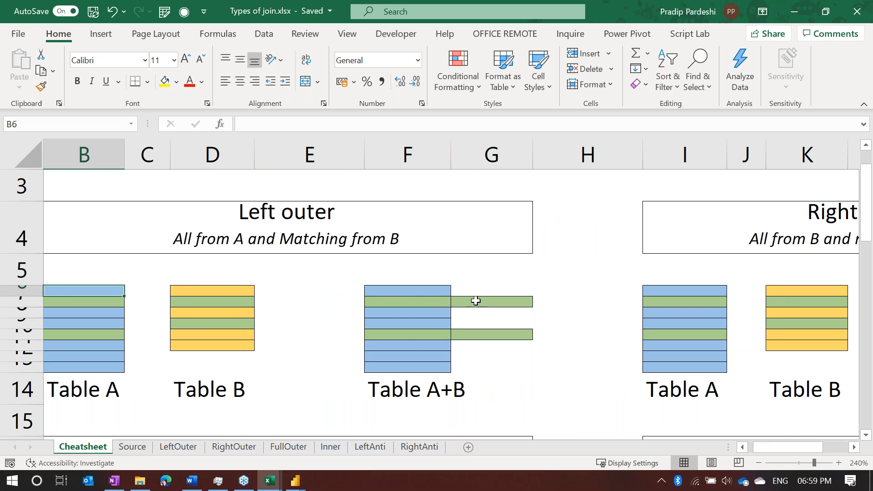
scroll(577, 274, right, 4)
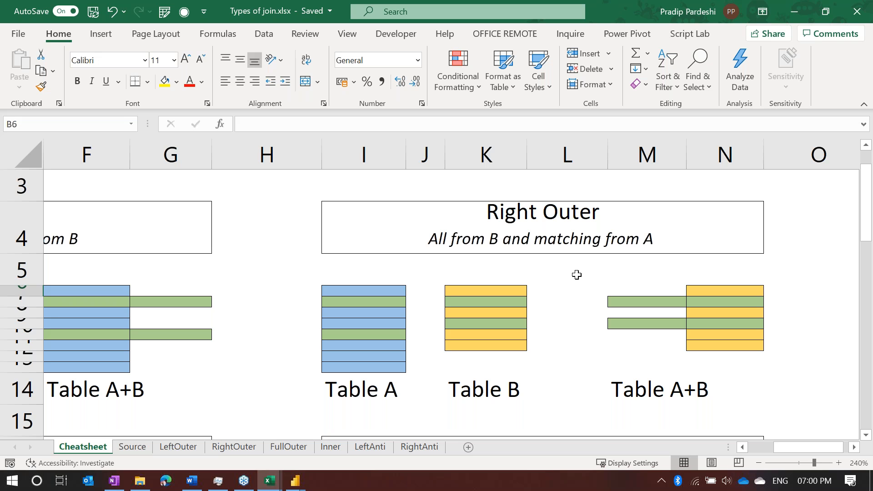
scroll(577, 275, left, 5)
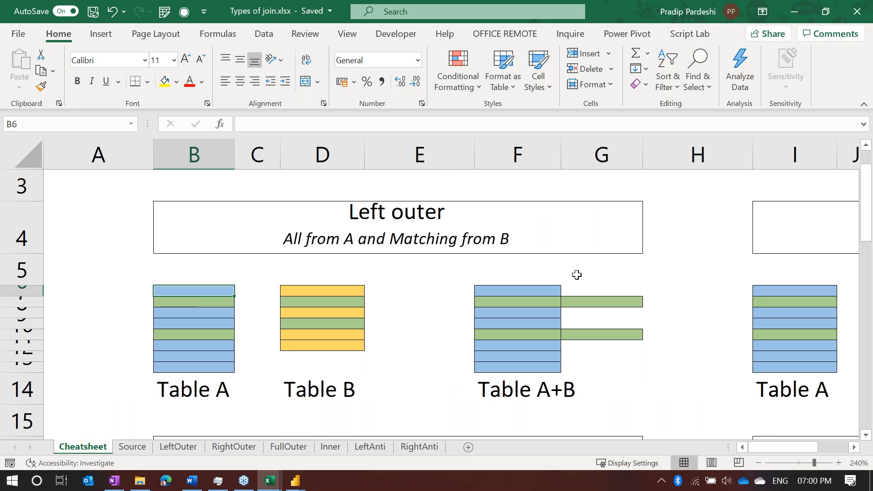
Examine the Table A rows in column F and the Table B rows in column G of the Full Outer result
scroll(576, 275, down, 2)
scroll(576, 275, down, 1)
scroll(576, 274, up, 1)
scroll(576, 274, down, 4)
drag(527, 261, 527, 342)
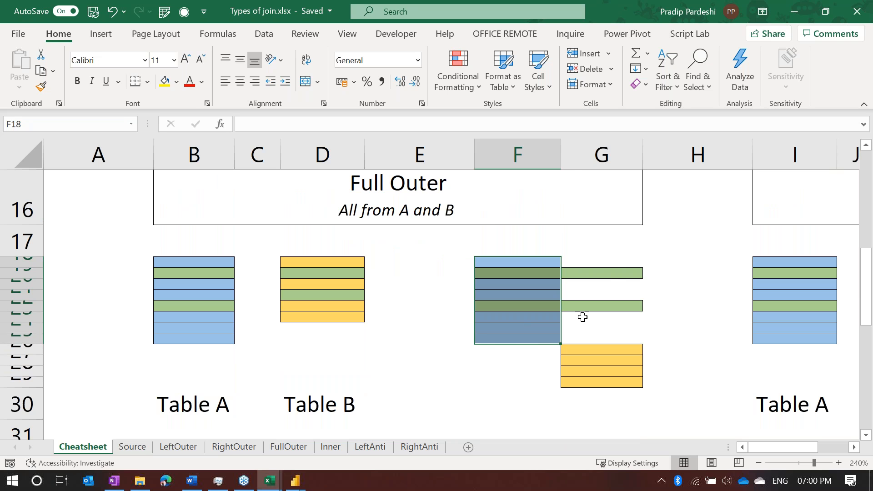
click(614, 266)
drag(614, 277, 610, 369)
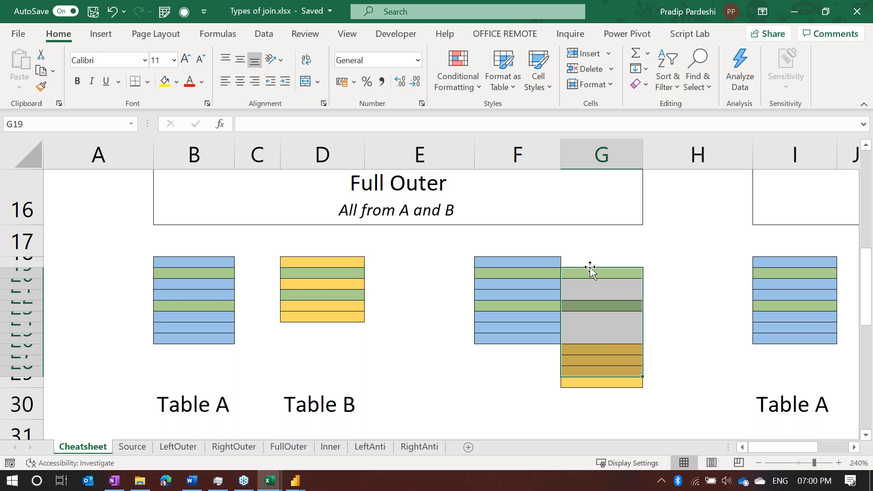
Examine the non-matching Table B rows G26:G29 in the Full Outer result, and review the whole result range F18:G29
drag(585, 347, 584, 382)
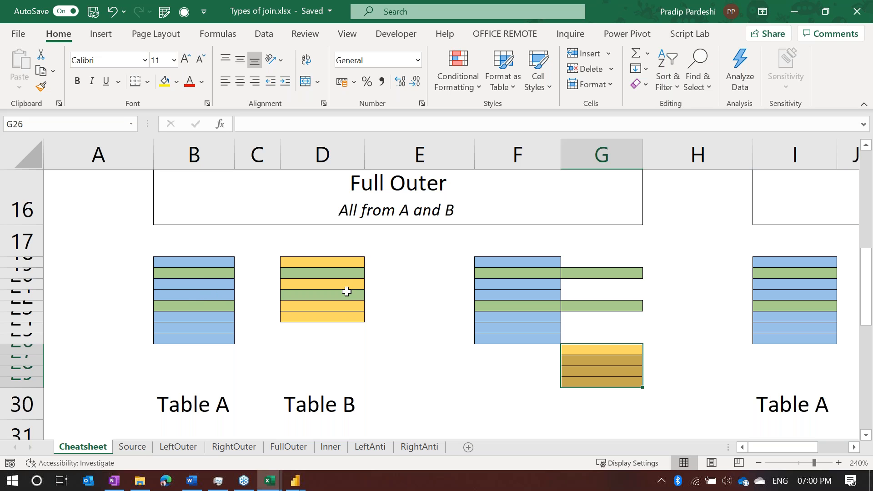
click(629, 368)
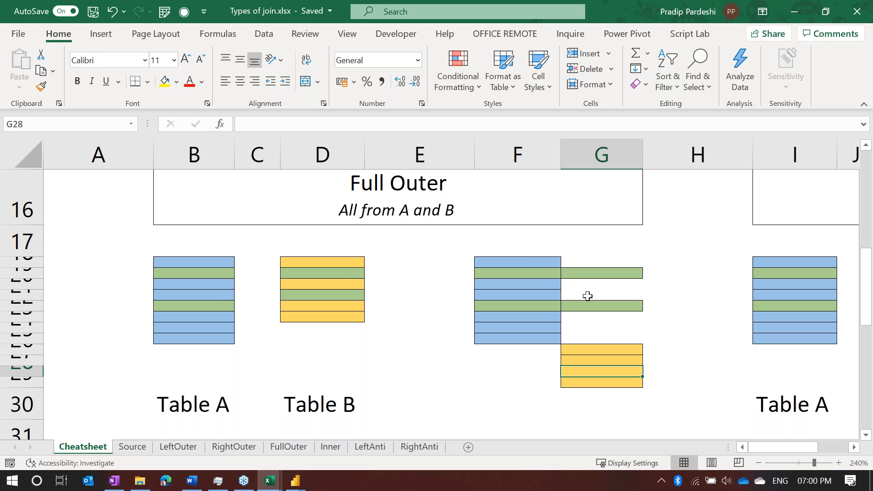
drag(529, 264, 617, 383)
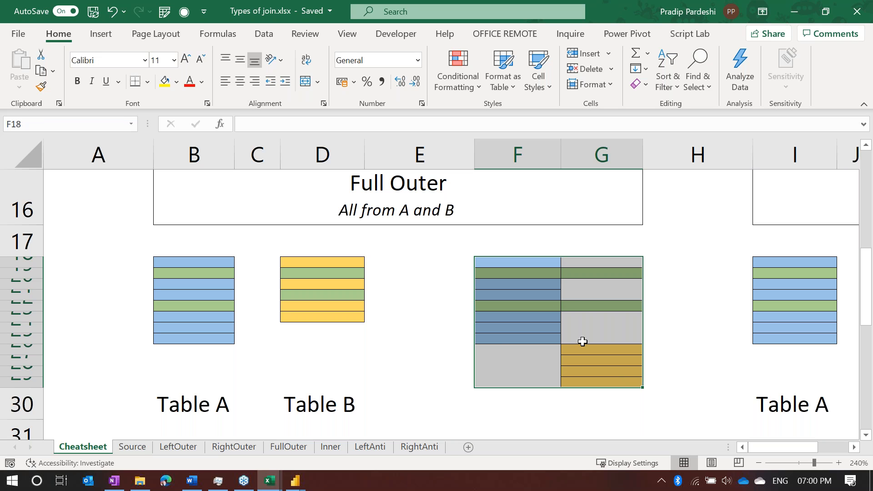
click(575, 304)
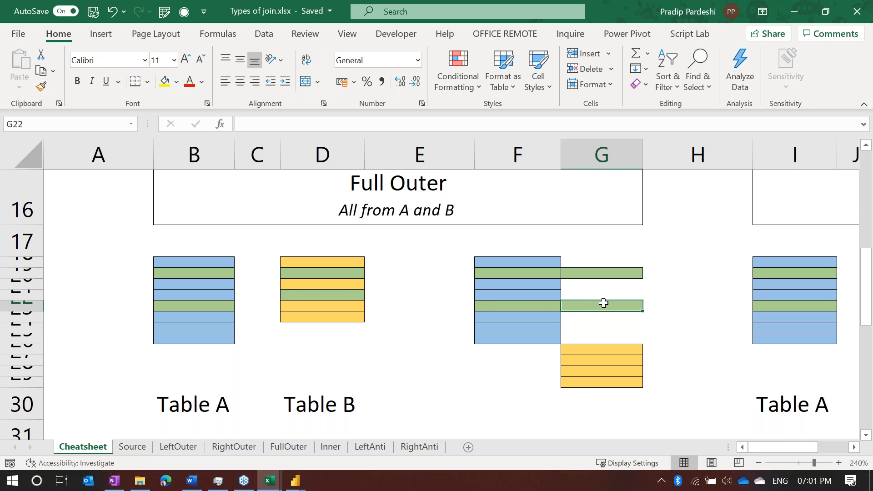
Examine the matching rows in the result range M18:N19 of the Inner join diagram
scroll(603, 303, right, 3)
scroll(604, 303, right, 5)
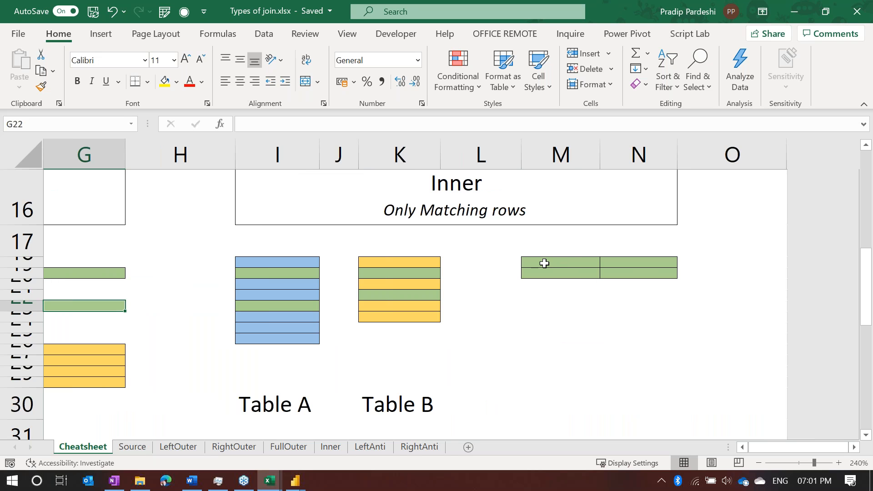
drag(540, 261, 639, 276)
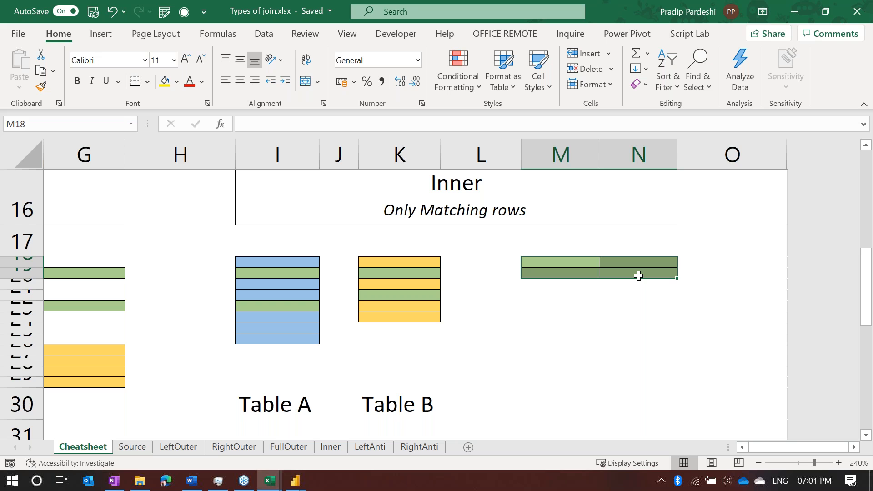
Bring the Left Anti diagram into view and compare the matching green rows of its Table A and Table B
scroll(639, 276, left, 6)
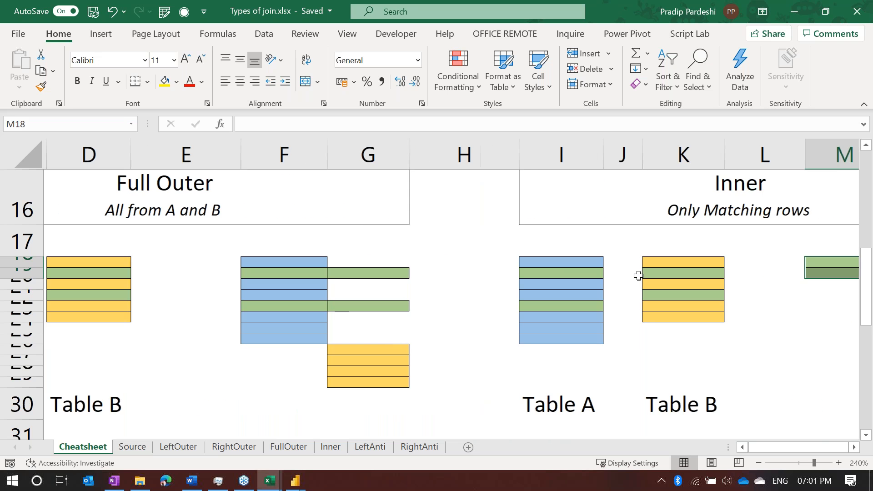
scroll(638, 276, down, 3)
scroll(639, 276, up, 2)
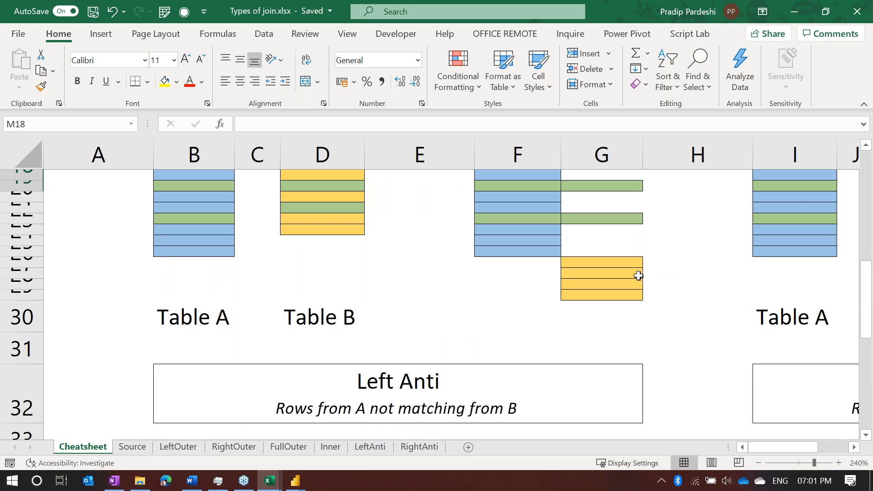
scroll(638, 275, down, 4)
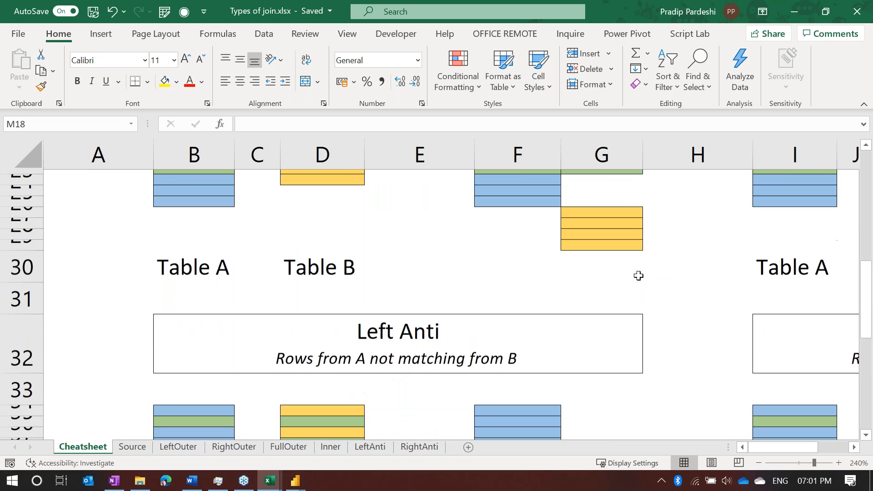
drag(190, 263, 193, 336)
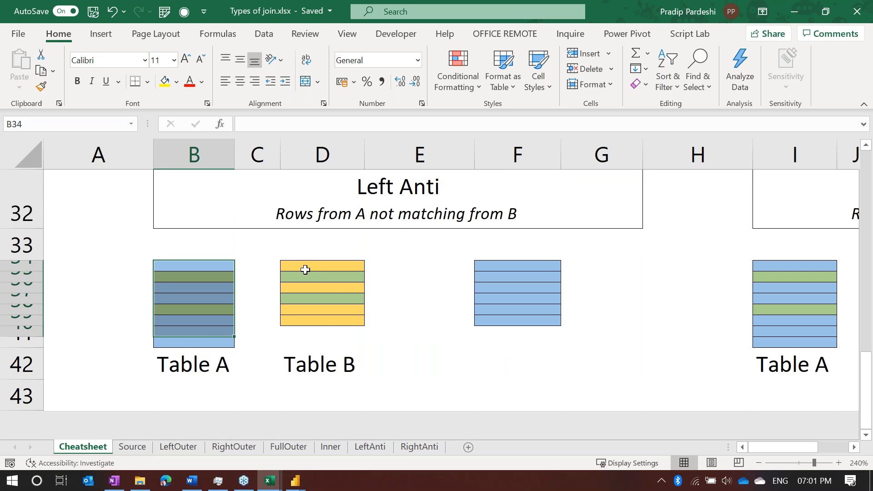
click(224, 278)
click(318, 279)
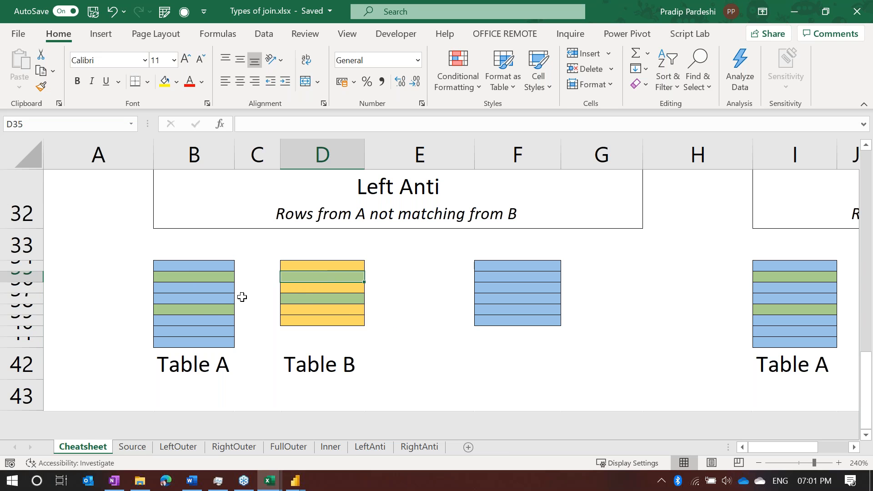
click(201, 310)
click(284, 303)
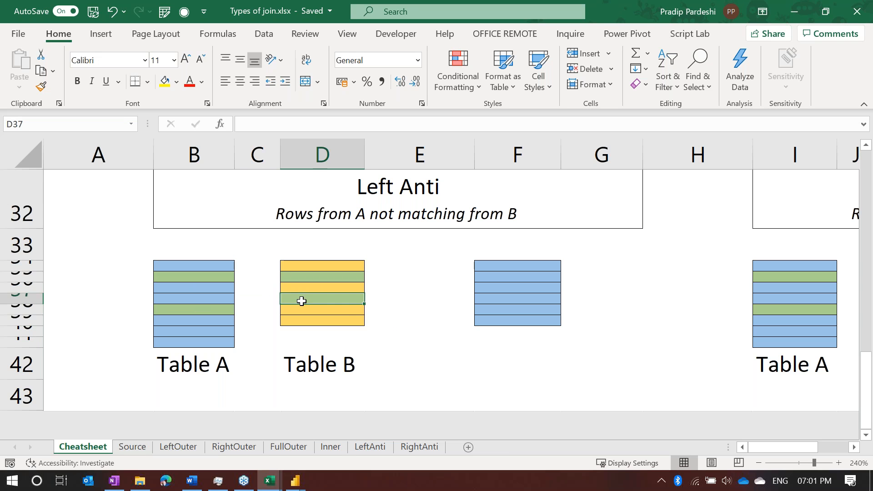
Compare Table A of the Left Anti diagram with the rows kept in the result in column F
drag(221, 267, 214, 337)
click(509, 292)
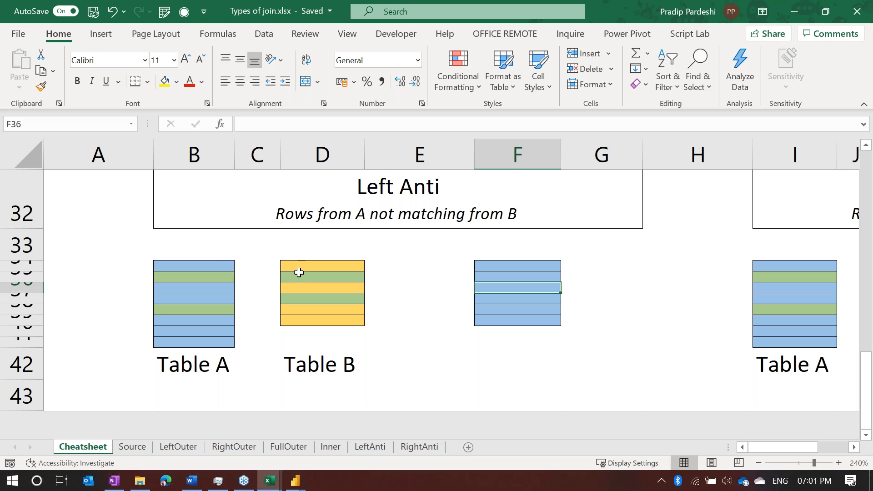
drag(220, 266, 220, 366)
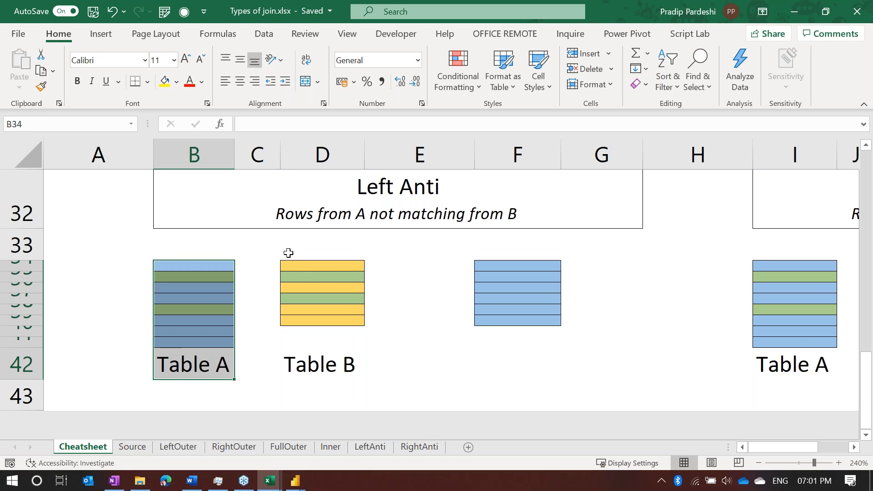
click(415, 191)
drag(215, 263, 216, 340)
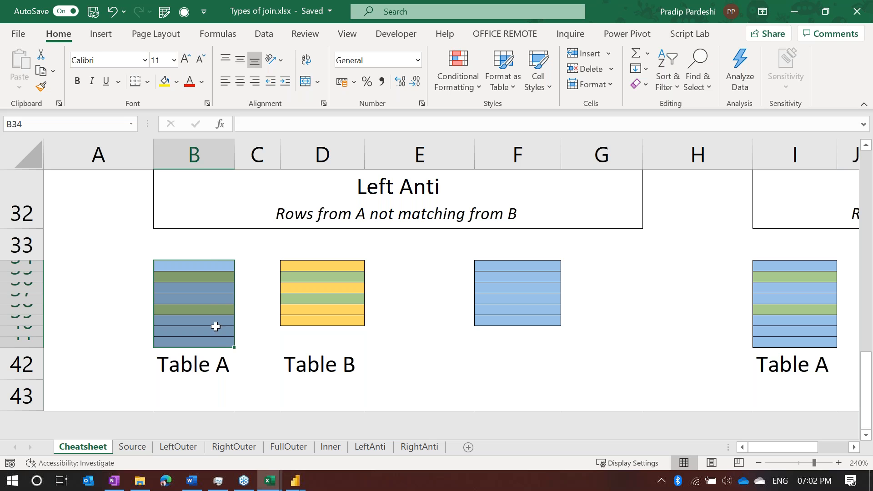
drag(501, 263, 502, 320)
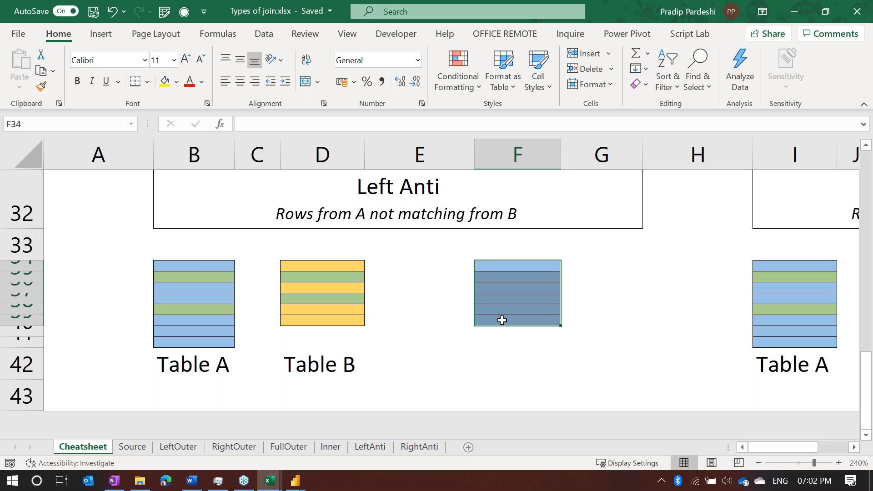
drag(190, 263, 544, 343)
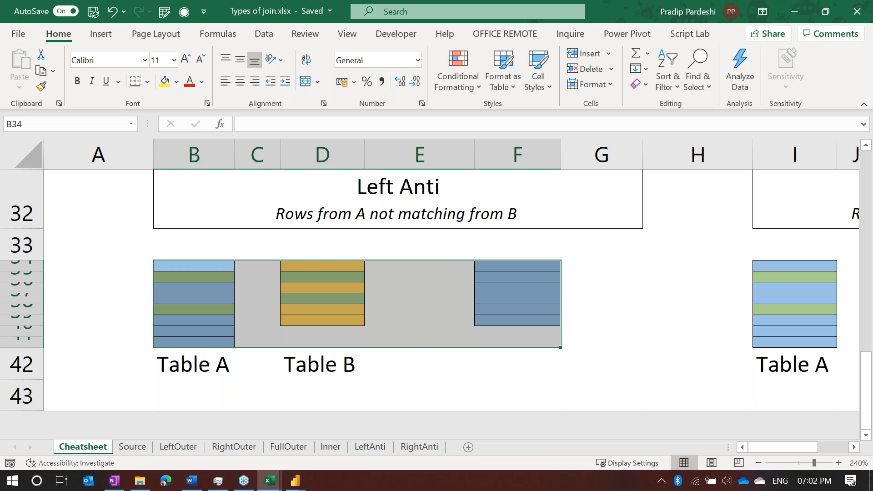
click(374, 308)
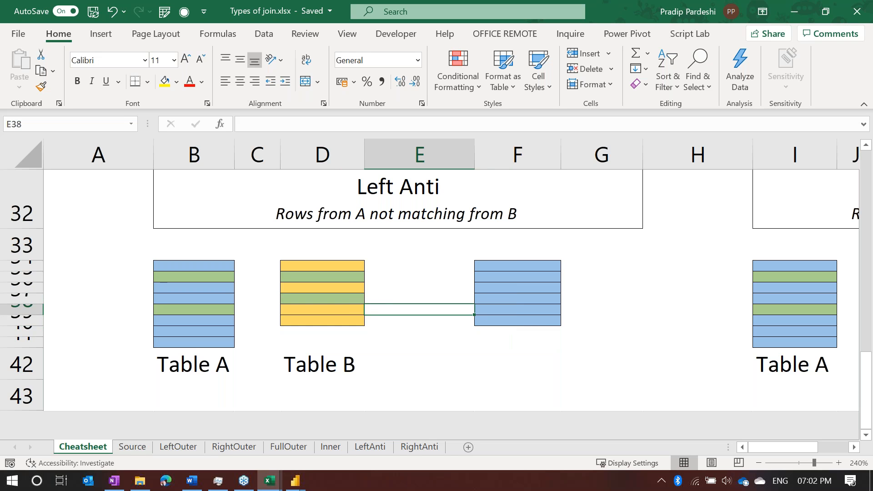
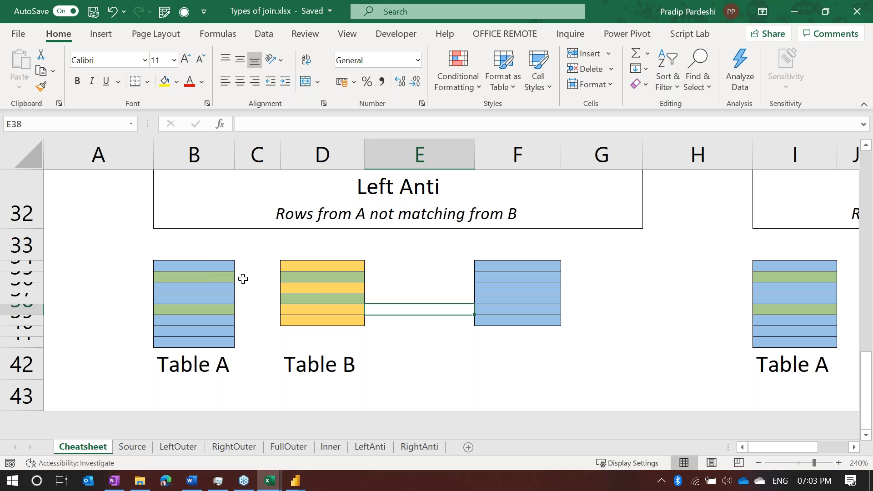
Trace the first matching row from Table A to Table B in the Left Anti diagram, and review both full tables
click(210, 264)
click(185, 275)
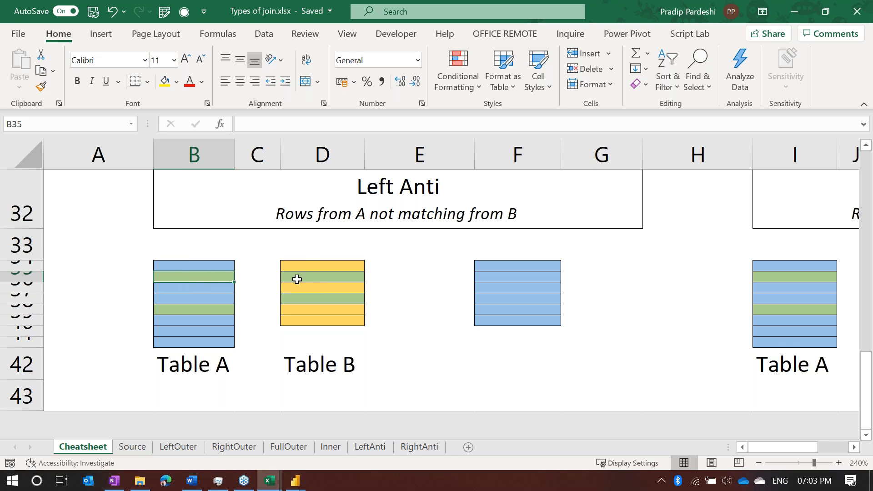
click(311, 279)
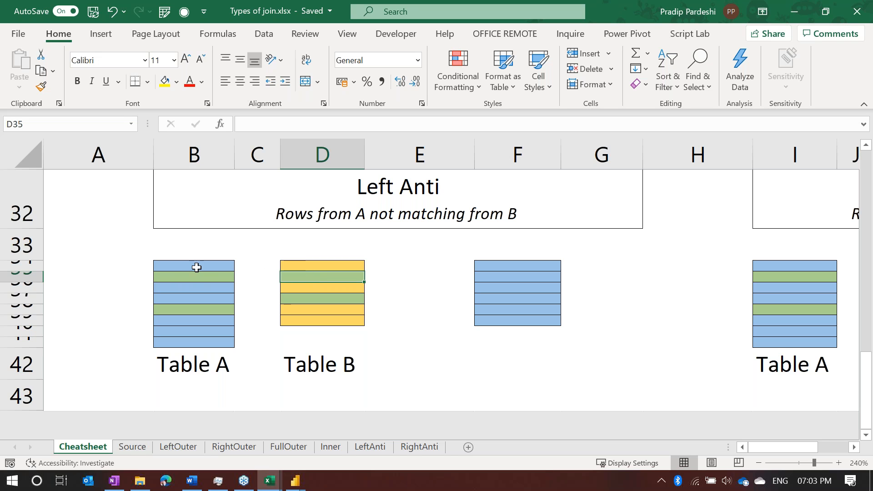
drag(185, 267, 188, 340)
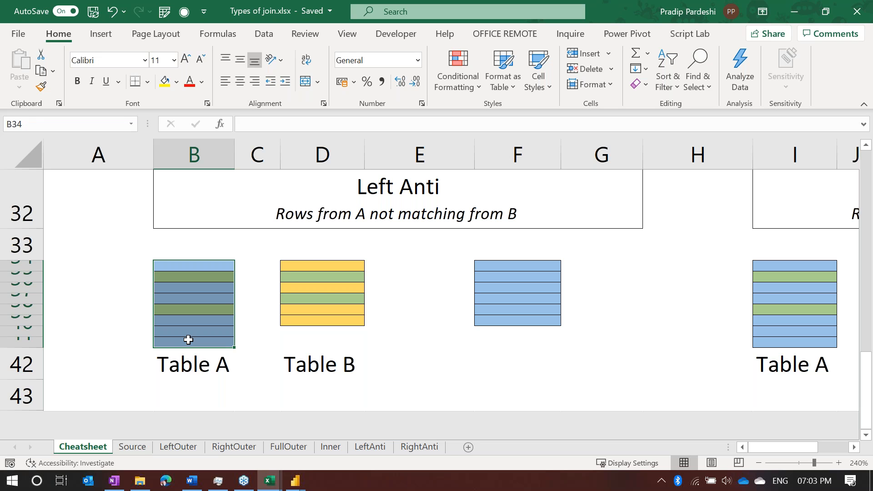
drag(321, 265, 322, 321)
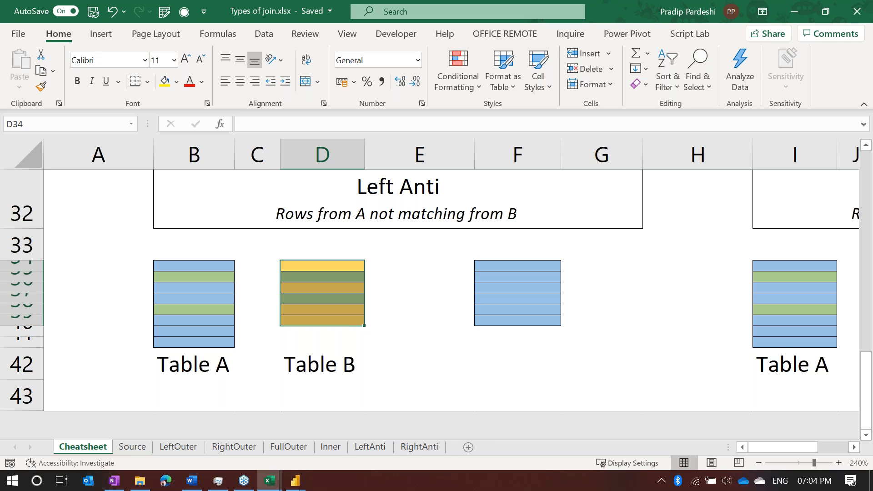
Check the Left Anti diagram's Table A again for rows that match Table B and rows that do not
drag(195, 267, 191, 357)
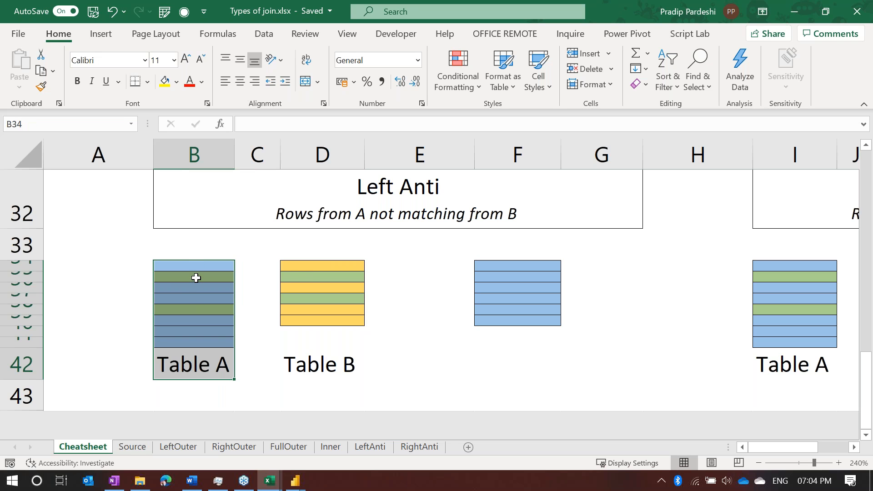
click(313, 276)
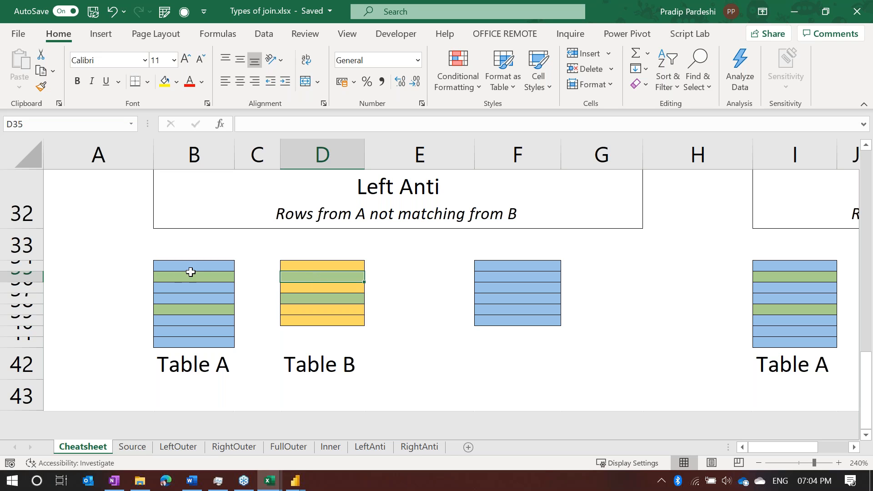
drag(169, 267, 166, 349)
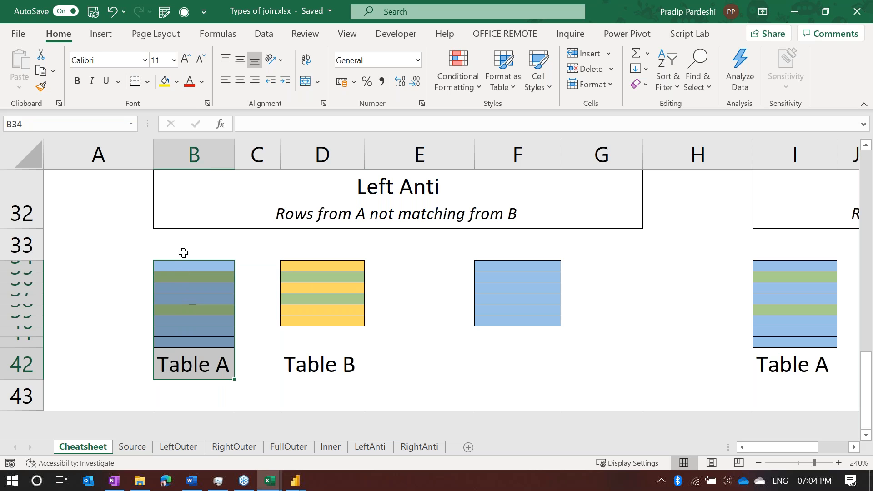
click(177, 333)
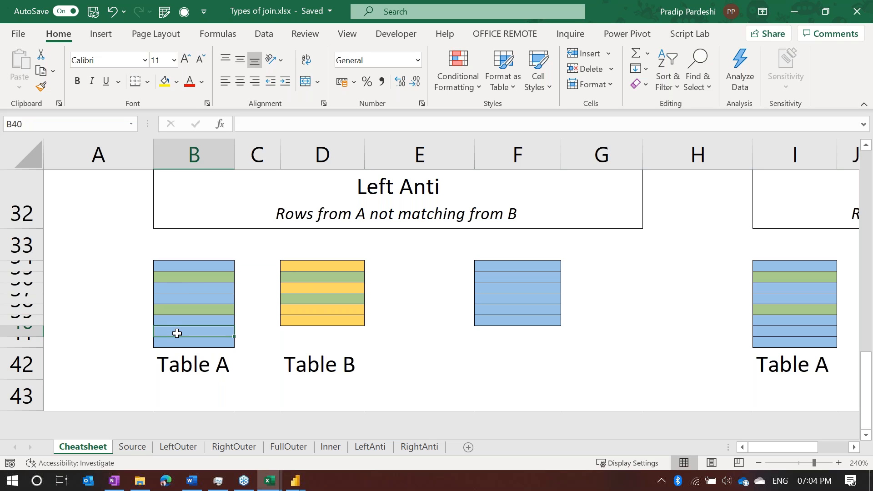
click(201, 275)
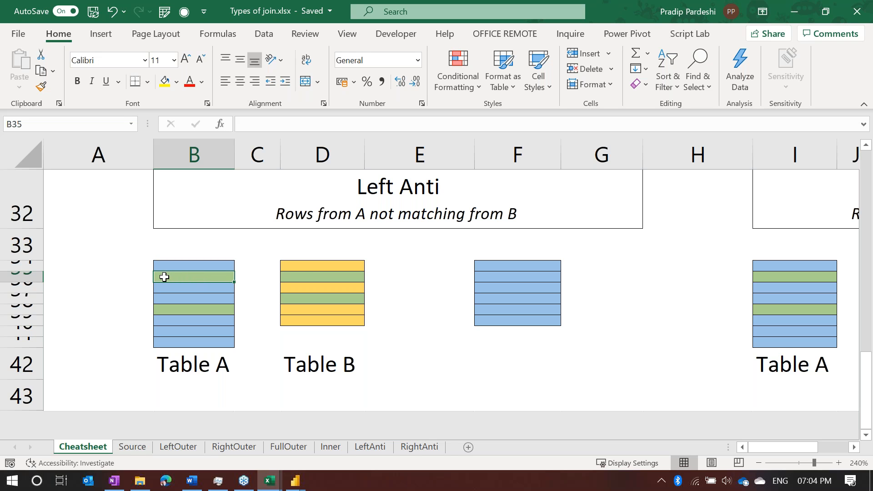
Match Table B's first green row against the whole of Table A in the Left Anti diagram, and revisit the Full Outer diagram
click(311, 277)
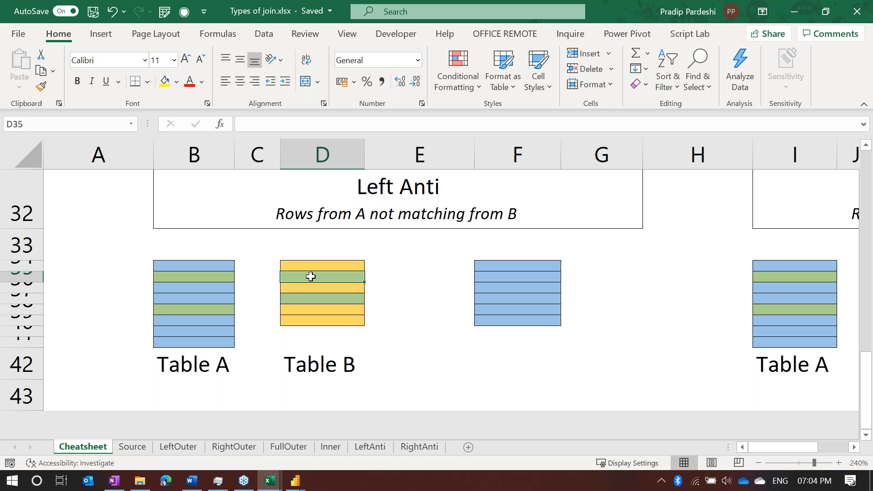
drag(211, 267, 211, 343)
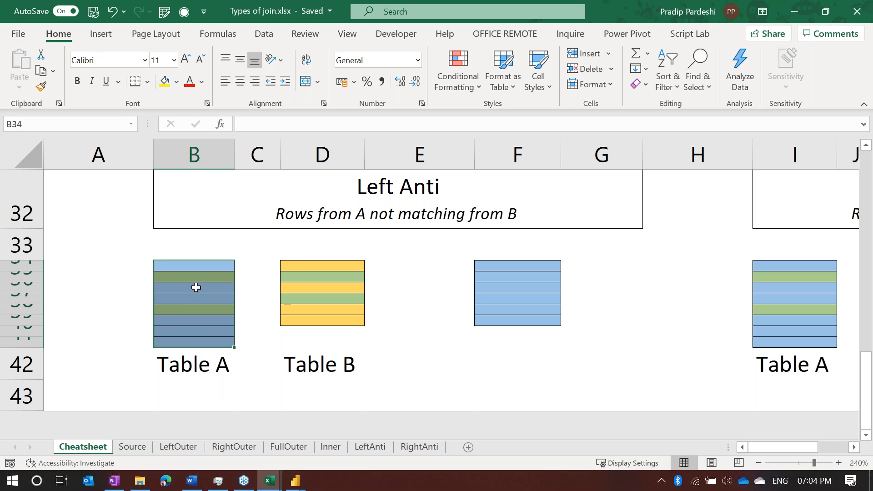
scroll(439, 228, up, 5)
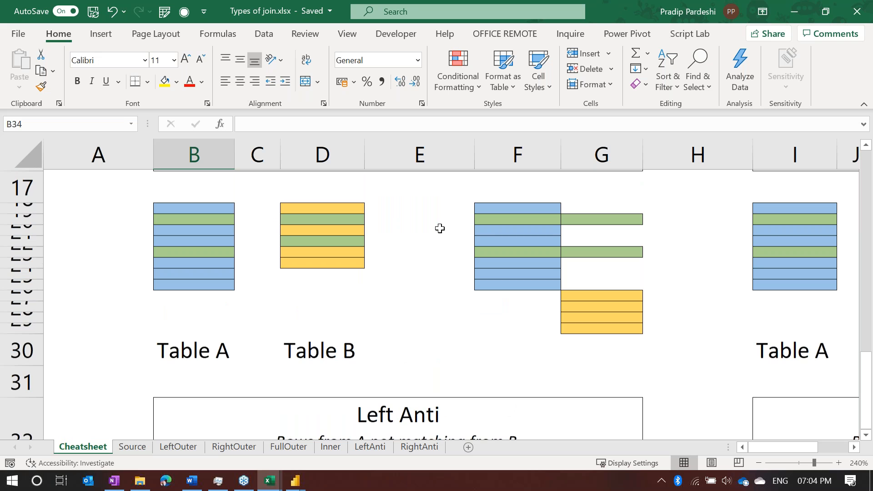
scroll(440, 228, down, 2)
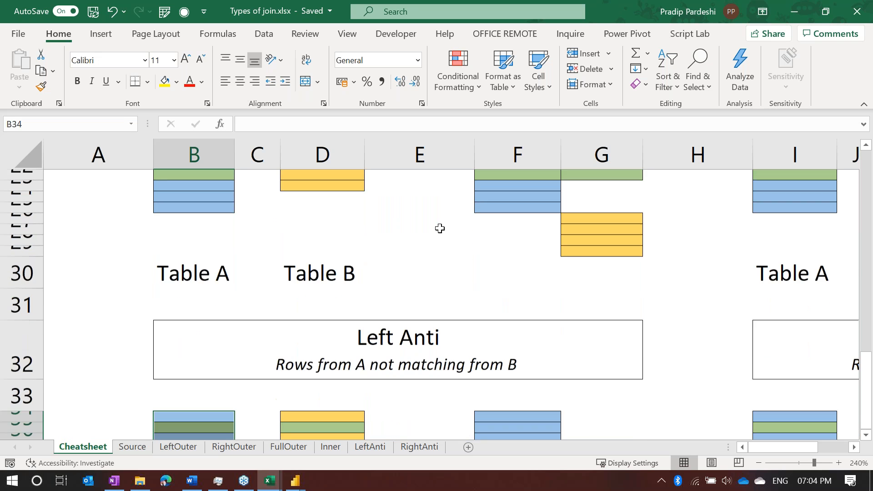
scroll(440, 228, up, 2)
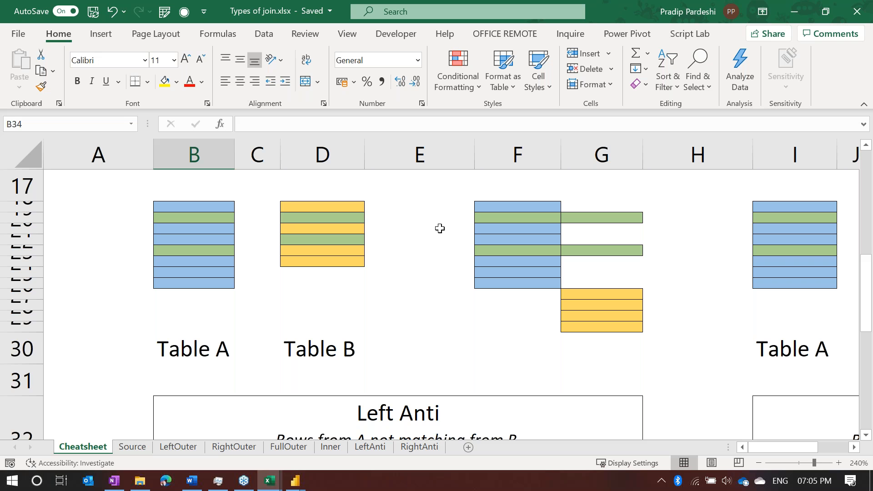
Bring the Inner diagram into view and trace the first matching row across Table A, Table B and the result
scroll(440, 229, right, 6)
scroll(440, 228, up, 1)
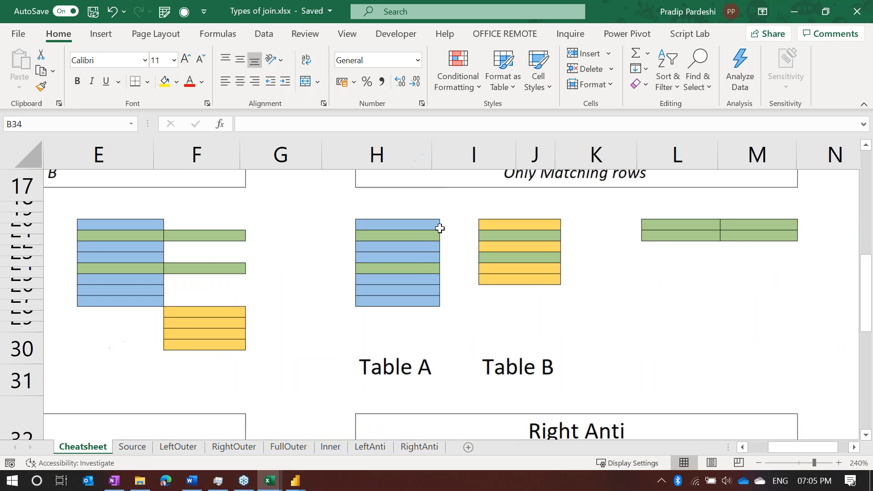
click(609, 270)
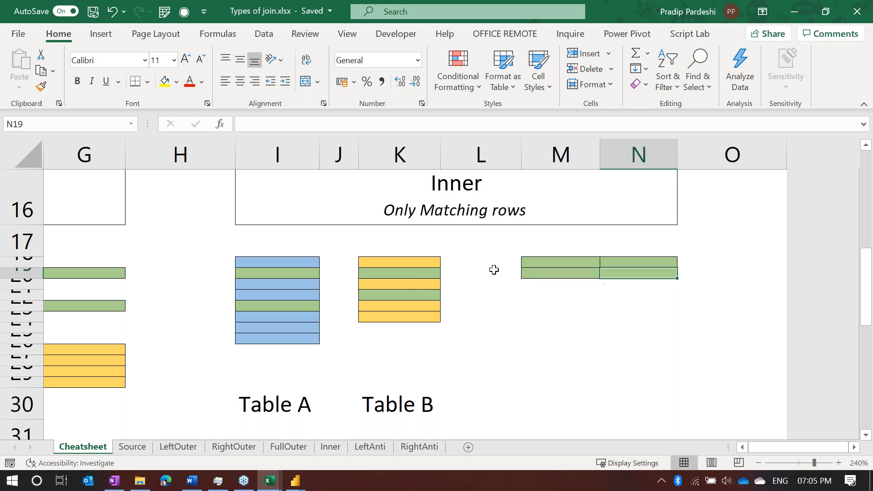
click(418, 287)
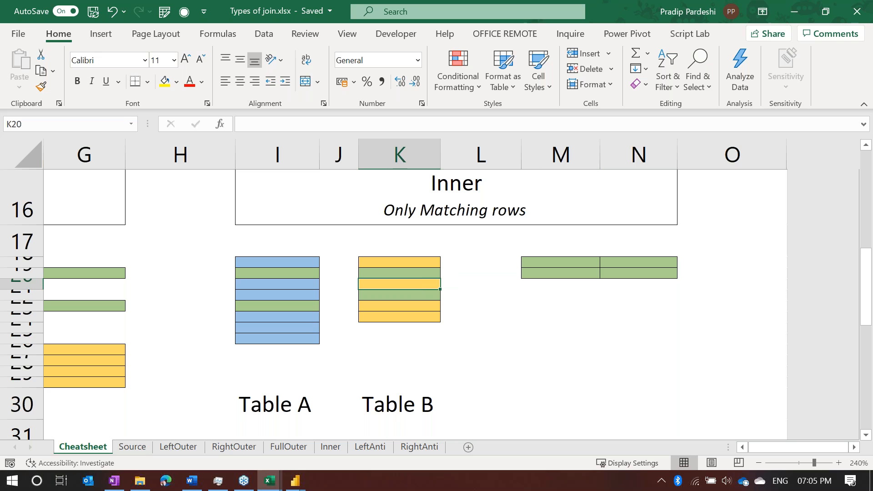
click(293, 270)
click(380, 273)
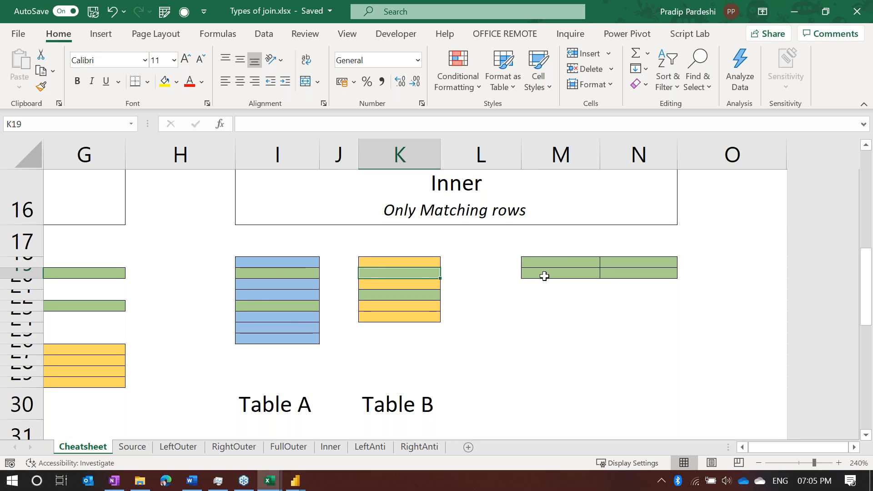
Find the Right Anti diagram and compare all rows of Table B with the rows kept in column N
scroll(262, 308, left, 3)
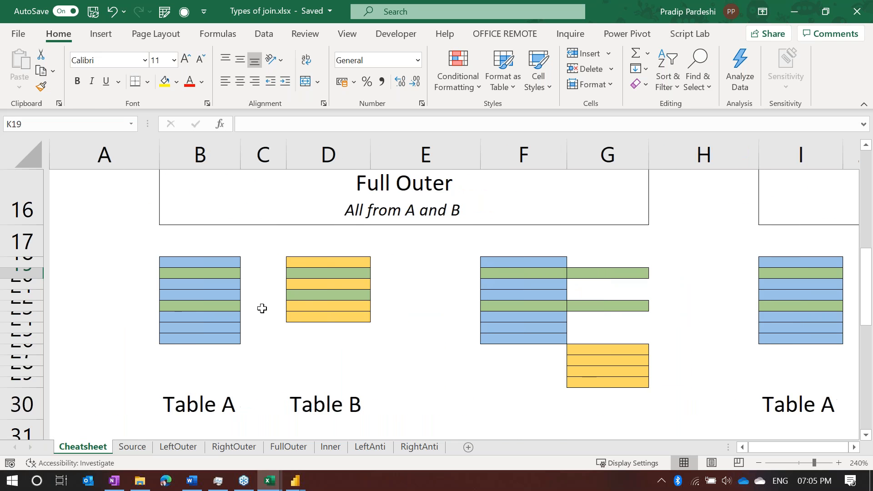
scroll(262, 308, down, 2)
scroll(262, 308, down, 3)
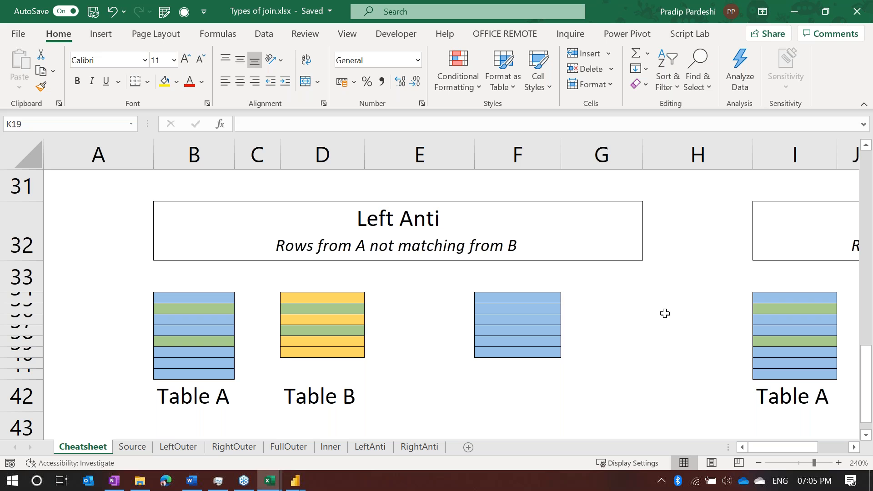
scroll(665, 314, right, 5)
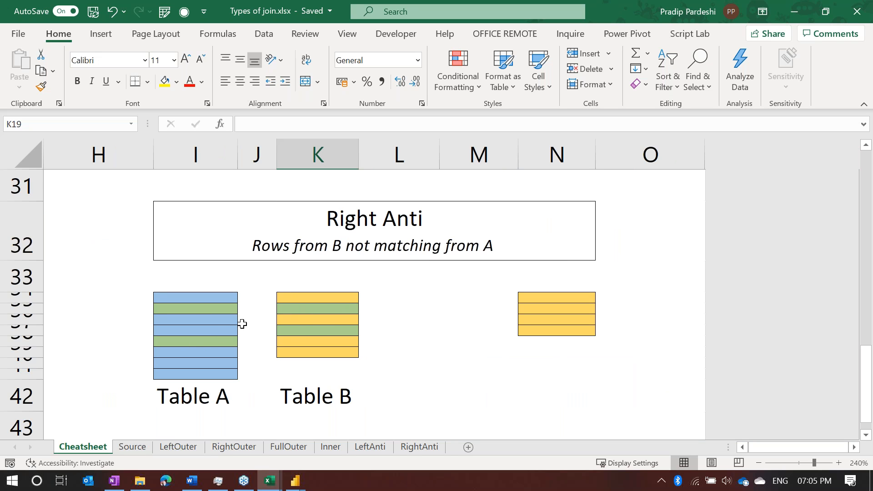
drag(306, 293, 306, 352)
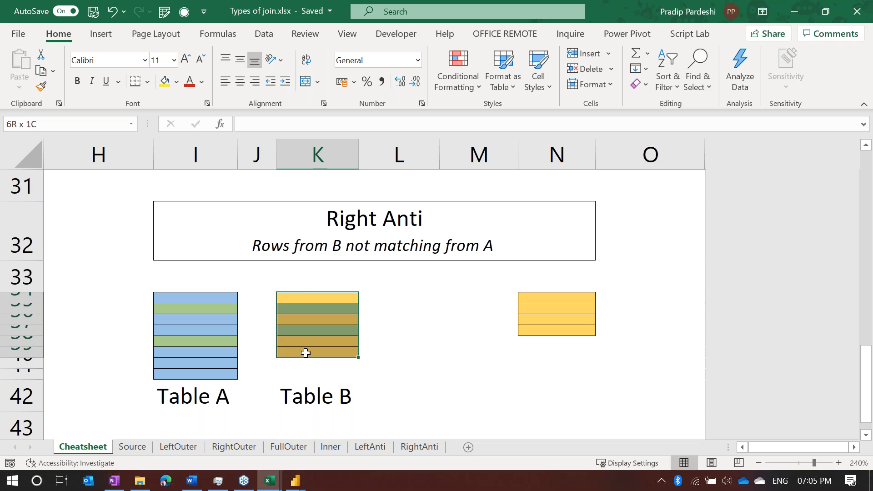
drag(306, 353, 305, 348)
drag(327, 296, 327, 353)
drag(566, 301, 572, 333)
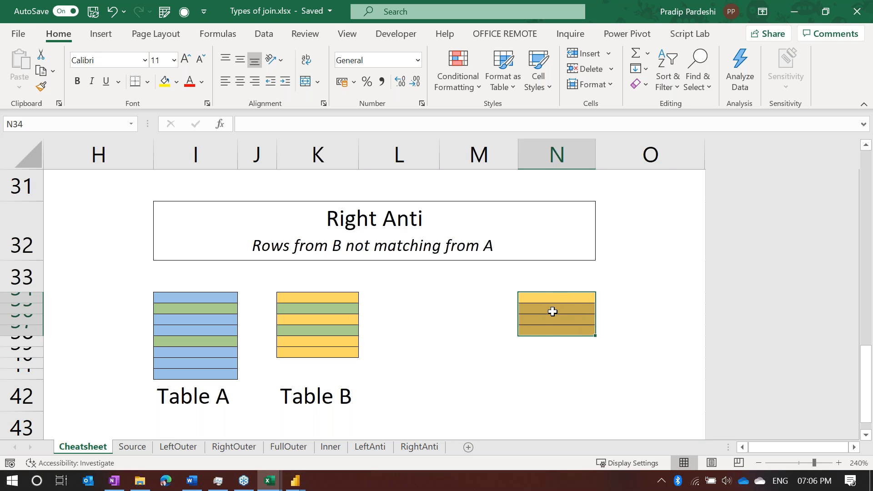
Compare Table A of the Right Anti diagram with Table B and Table A of the Left Anti diagram
scroll(553, 312, left, 5)
drag(599, 298, 602, 376)
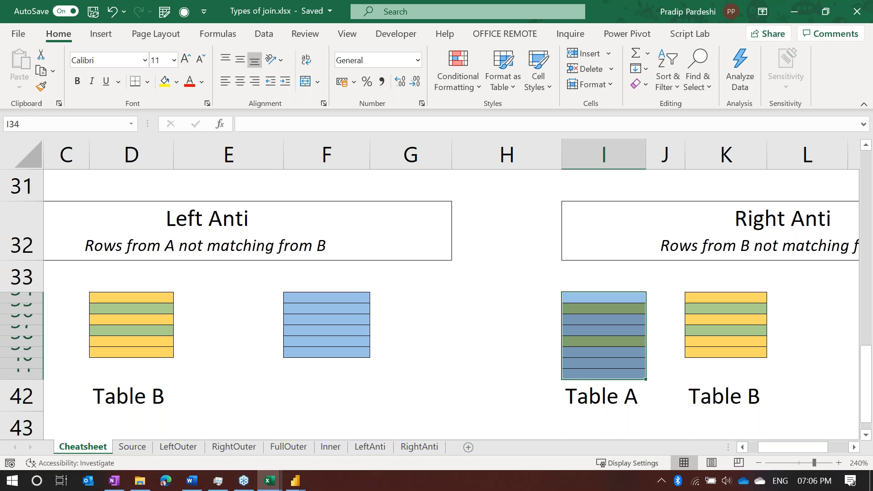
drag(144, 299, 155, 341)
scroll(156, 325, left, 3)
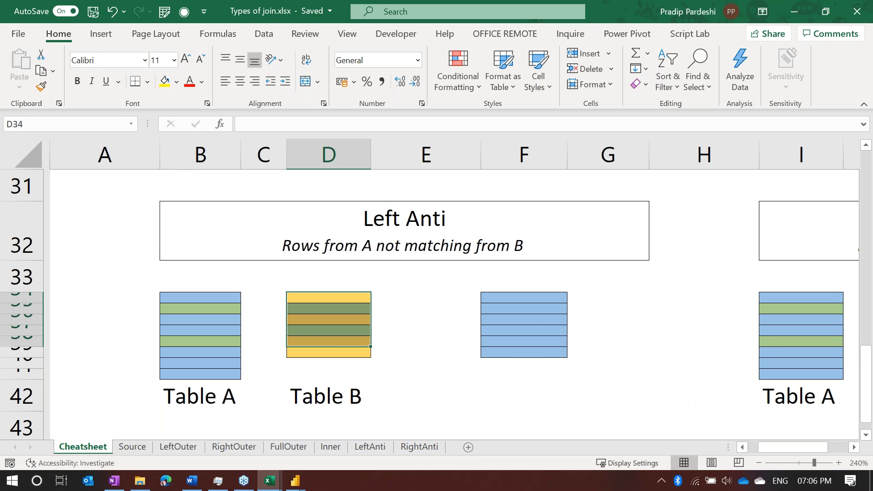
drag(214, 296, 214, 375)
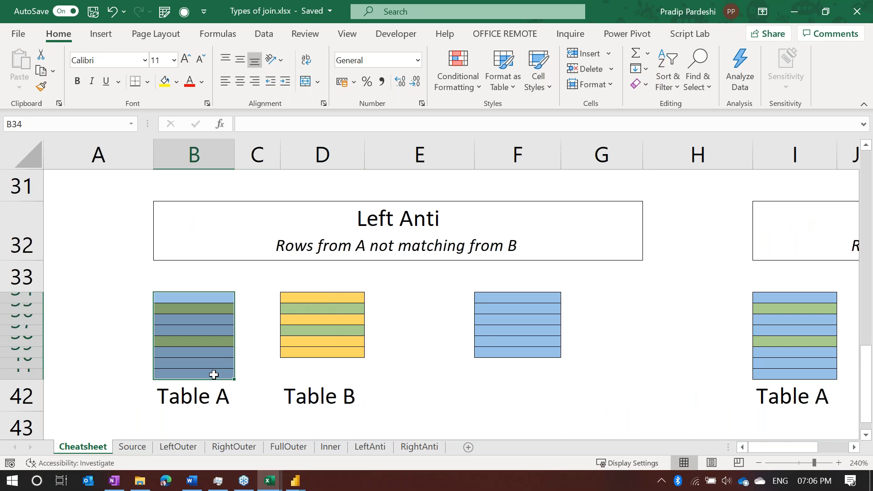
Return to the Inner diagram and highlight its matching result rows in columns M and N
scroll(719, 296, up, 1)
scroll(719, 296, right, 5)
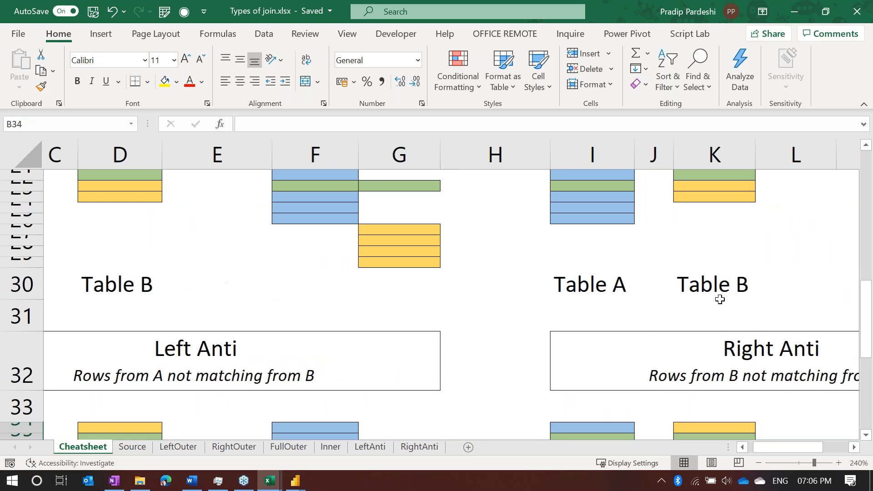
scroll(720, 299, up, 5)
drag(633, 259, 722, 270)
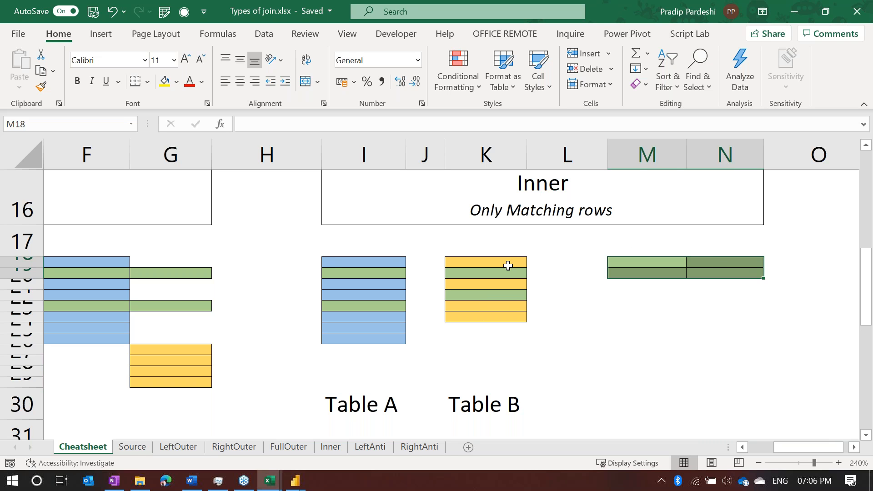
click(722, 264)
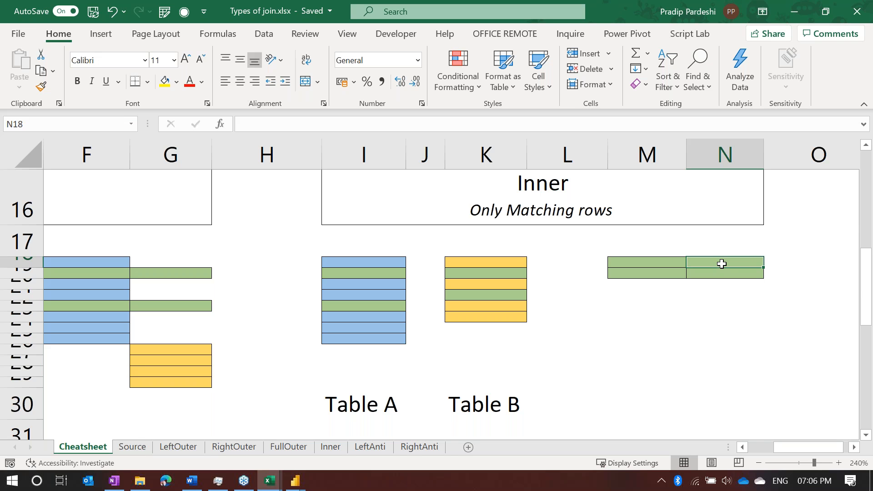
Review the Full Outer result, checking all Table A rows in column F and the matching rows in column G
scroll(722, 264, left, 4)
click(376, 260)
drag(376, 259, 406, 339)
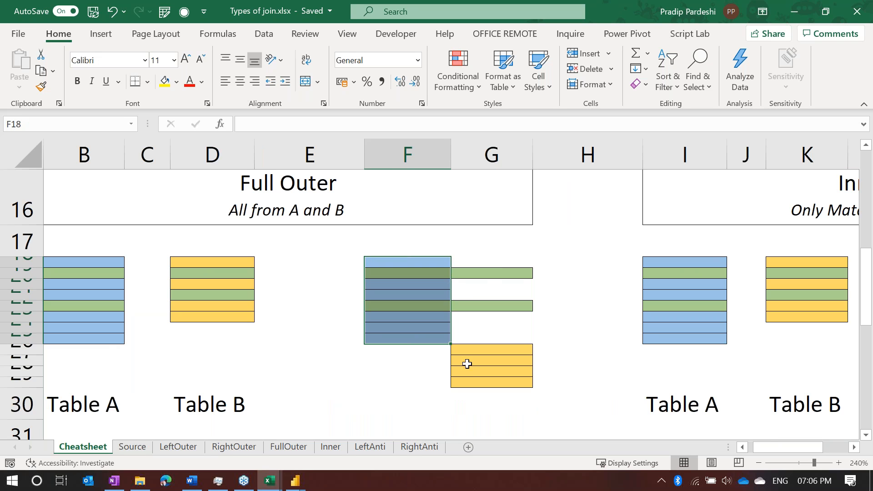
drag(489, 274, 489, 306)
click(489, 307)
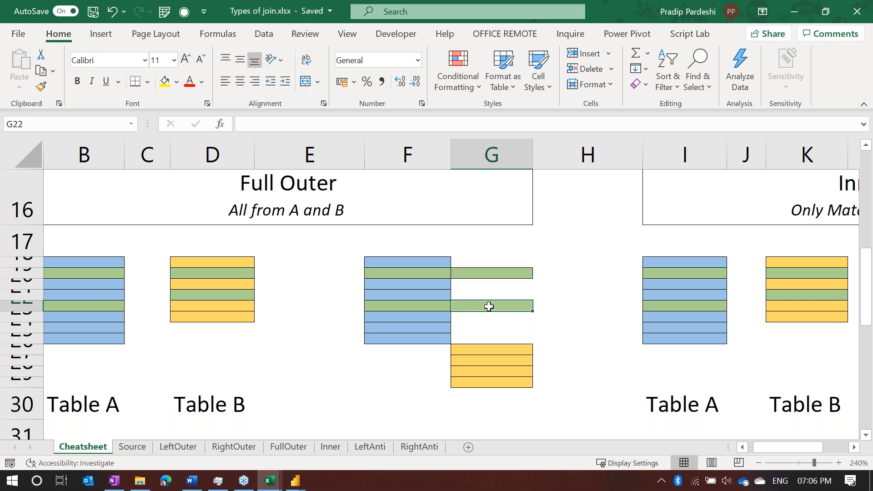
Look over the Inner, Right Anti and Left Anti diagrams again to compare their join descriptions
scroll(489, 306, right, 5)
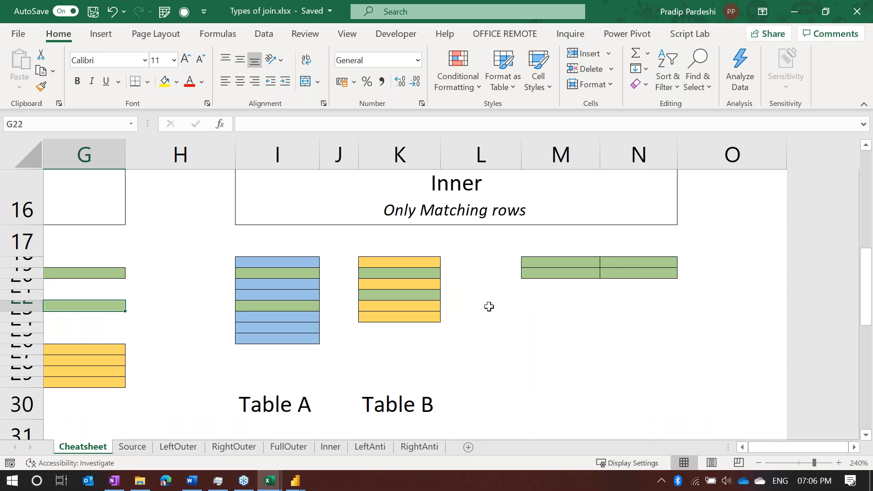
scroll(489, 307, down, 5)
scroll(489, 306, left, 1)
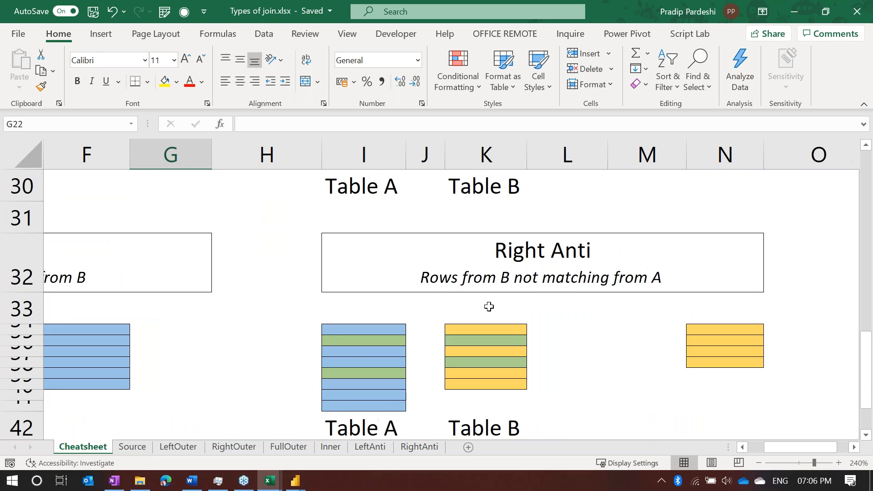
scroll(489, 307, down, 1)
scroll(489, 307, left, 3)
scroll(488, 307, down, 10)
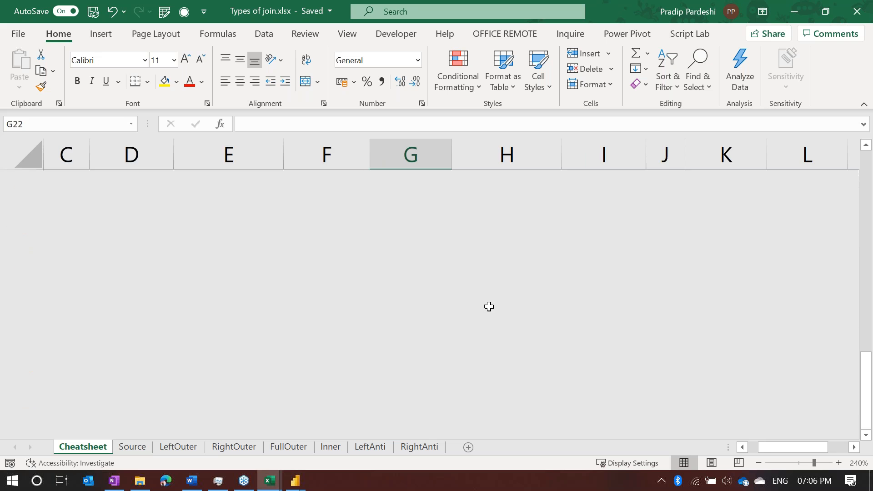
scroll(489, 306, up, 10)
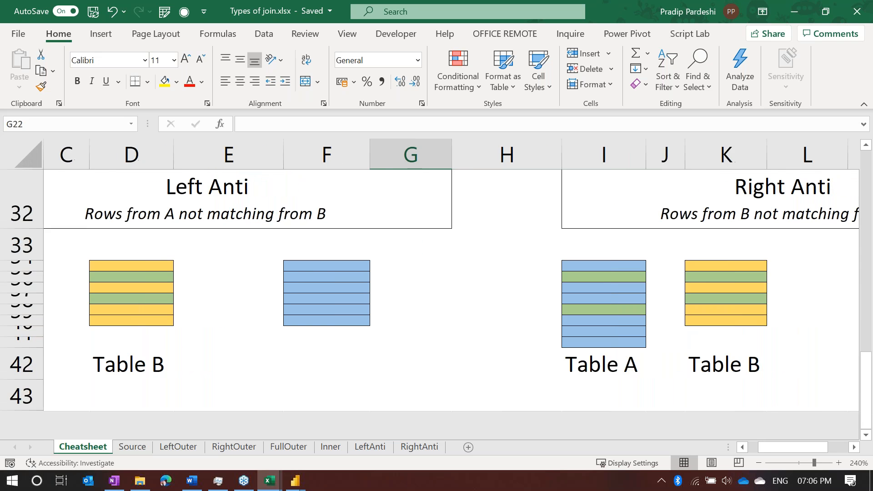
Pass over the Full Outer diagram and highlight the whole Left Anti diagram in A33:G42
scroll(489, 307, up, 9)
scroll(489, 307, left, 2)
scroll(489, 306, down, 4)
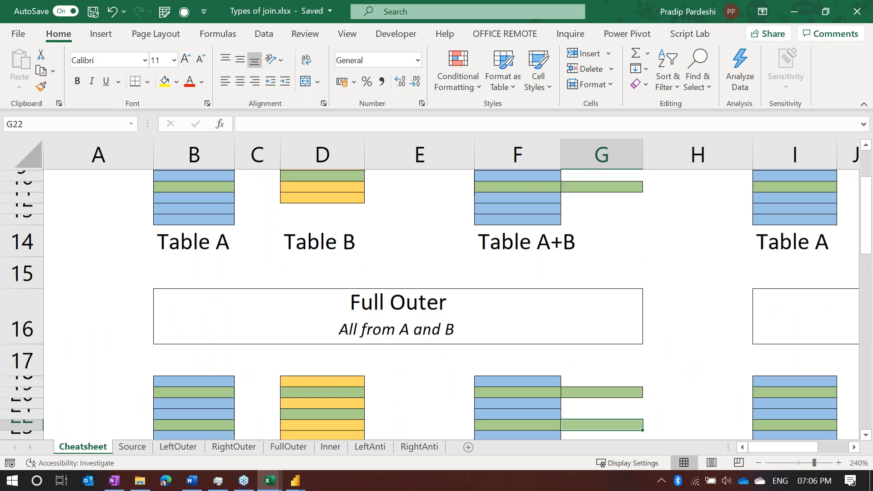
scroll(489, 306, down, 5)
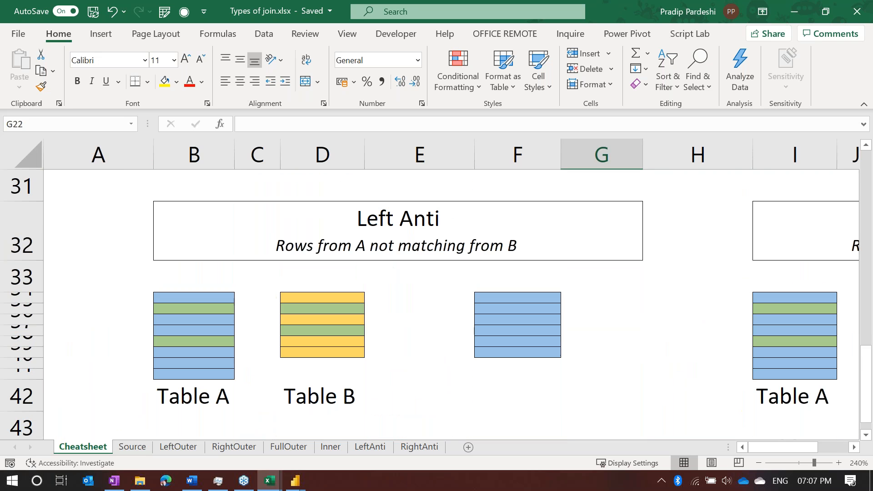
click(153, 292)
drag(152, 292, 638, 390)
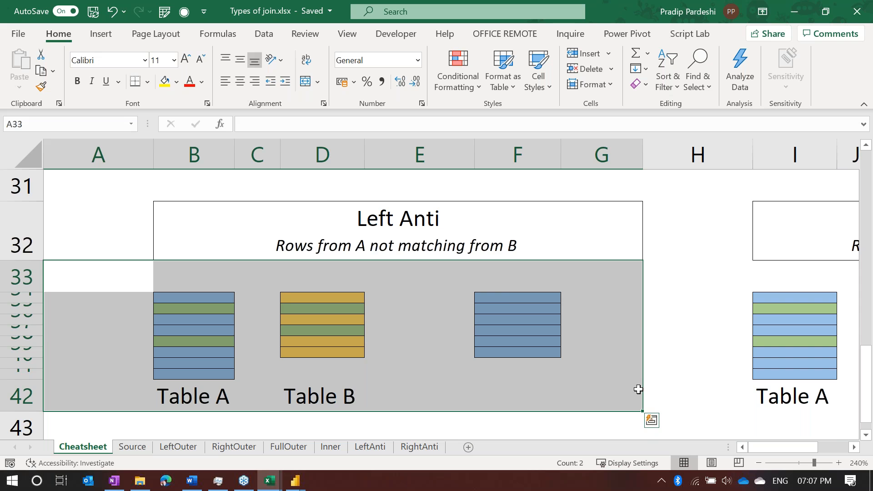
Recap the Left Outer diagram by highlighting the whole example, all of Table A, and the matching rows in column G
scroll(639, 389, up, 9)
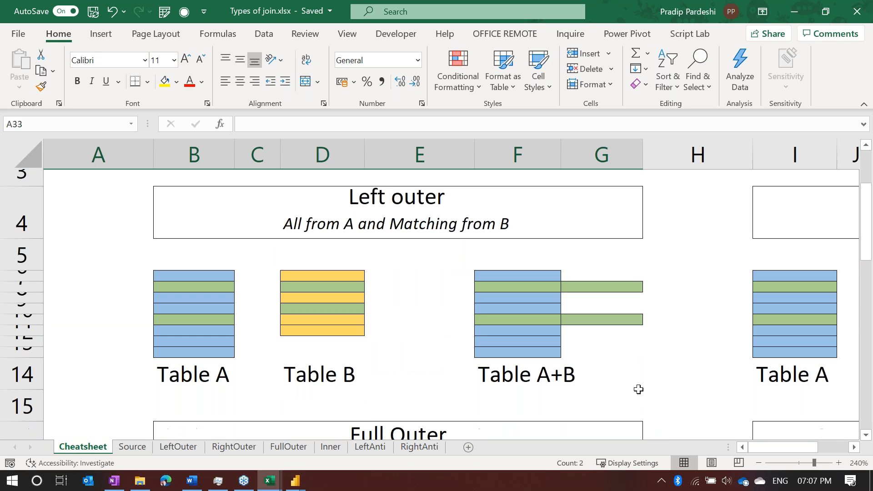
scroll(639, 389, down, 3)
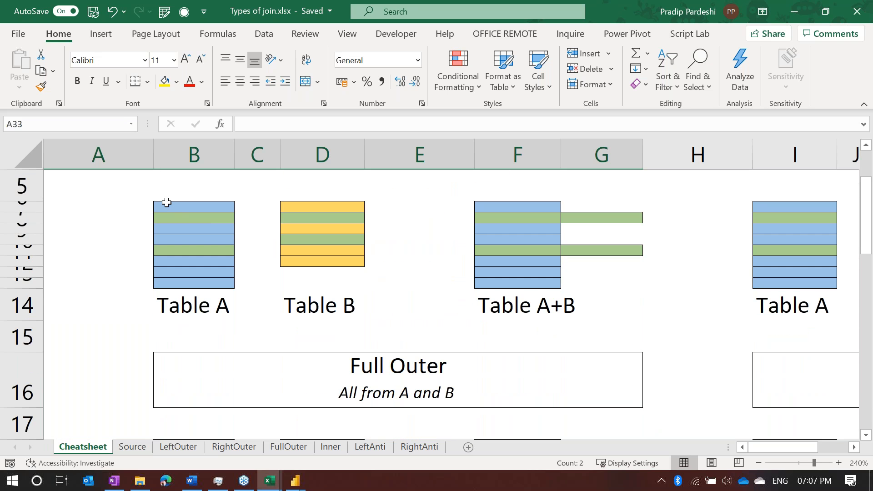
drag(167, 203, 627, 277)
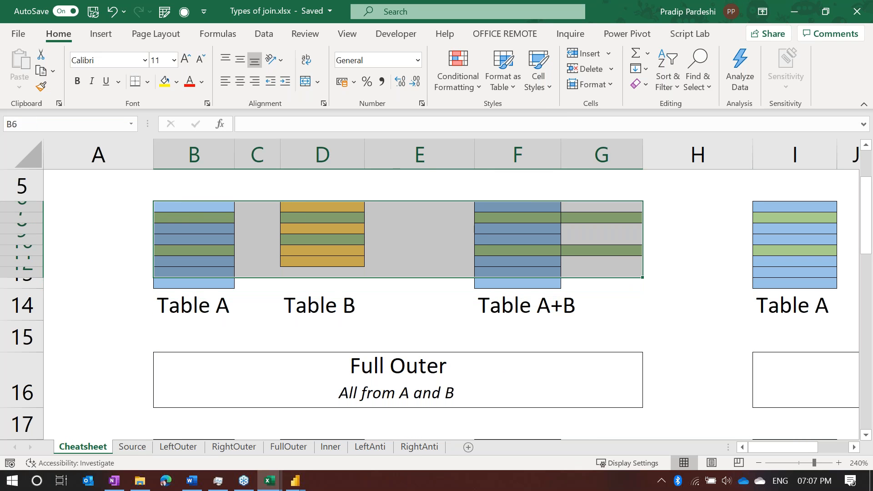
drag(198, 205, 201, 297)
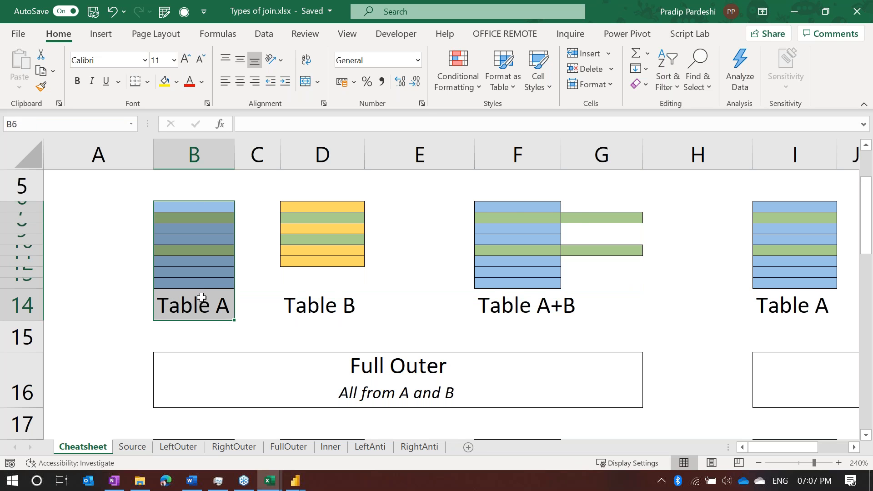
click(592, 216)
drag(591, 216, 596, 251)
click(595, 252)
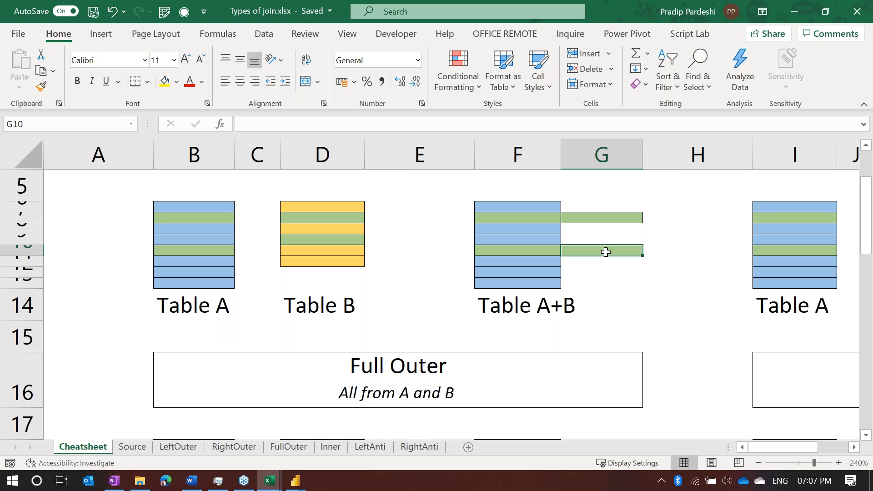
Recap the Right Outer diagram by highlighting all of Table B in column K and a matching row in Table A
scroll(606, 252, right, 5)
drag(518, 208, 522, 262)
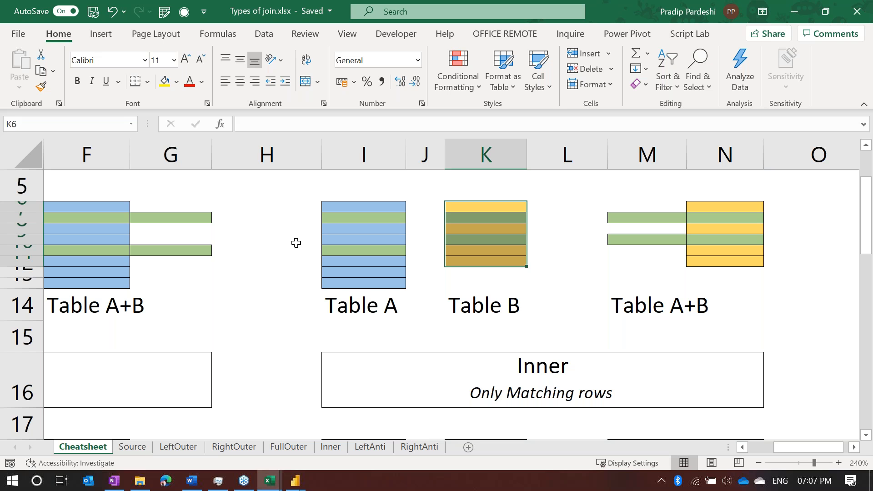
click(370, 248)
scroll(370, 246, down, 1)
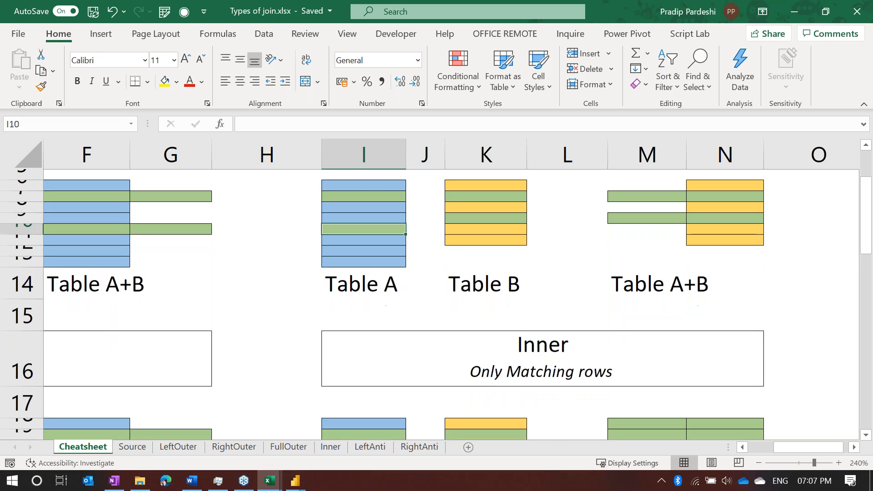
Recap the Full Outer diagram by highlighting Table A in column B and the Table B rows in column D
scroll(409, 296, down, 4)
scroll(410, 296, left, 5)
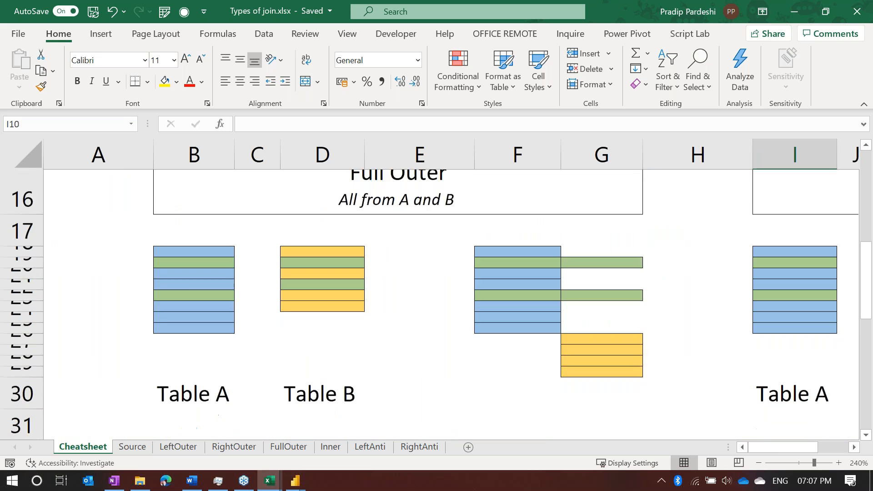
scroll(292, 239, down, 1)
drag(194, 224, 196, 287)
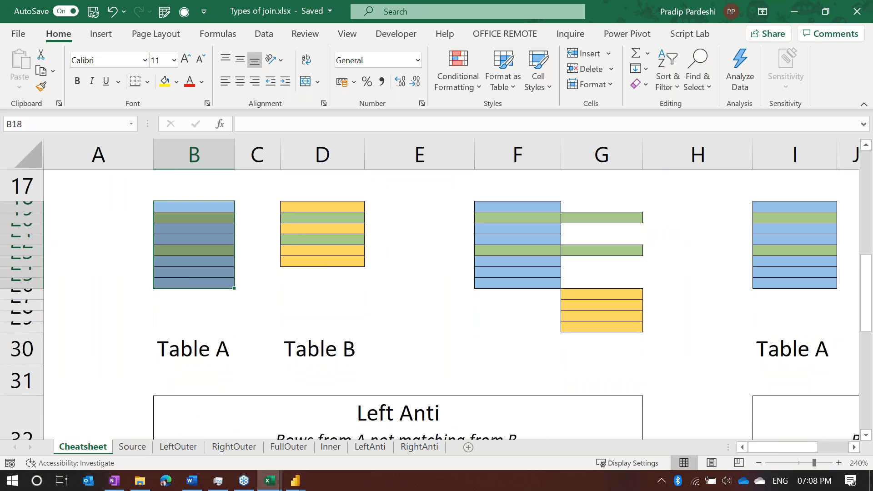
drag(333, 206, 337, 256)
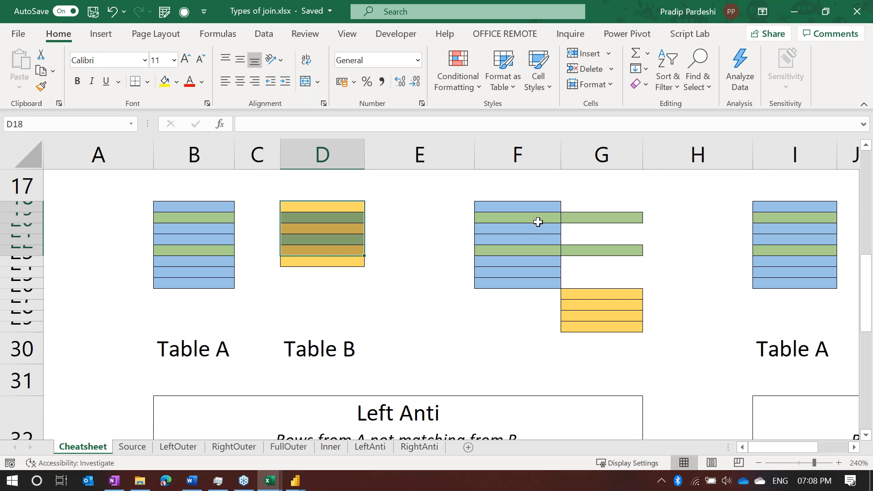
click(662, 224)
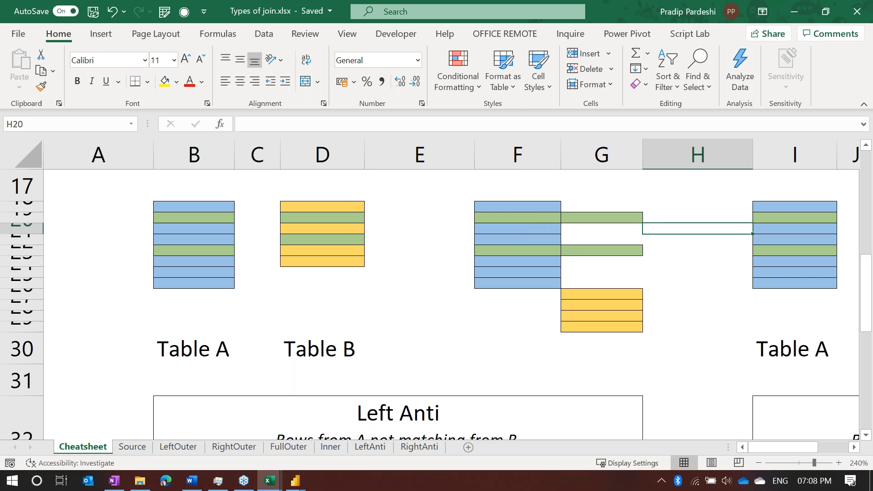
Recap the Inner diagram, highlighting the matching rows of its result in M18:N19
scroll(451, 296, right, 5)
scroll(451, 295, up, 2)
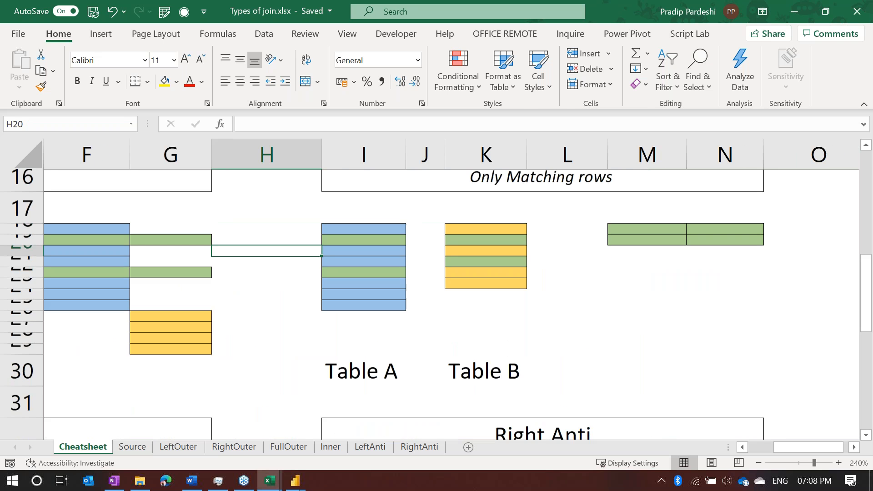
scroll(450, 296, down, 1)
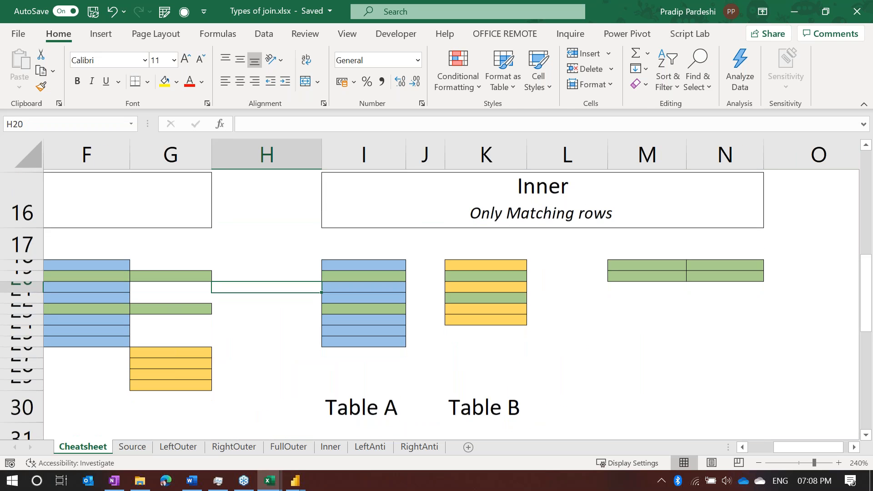
click(358, 260)
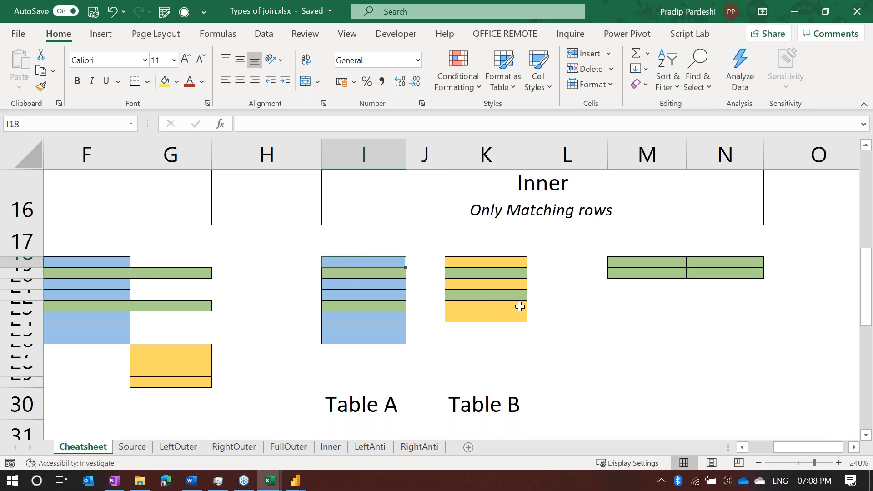
click(659, 283)
drag(654, 263, 714, 275)
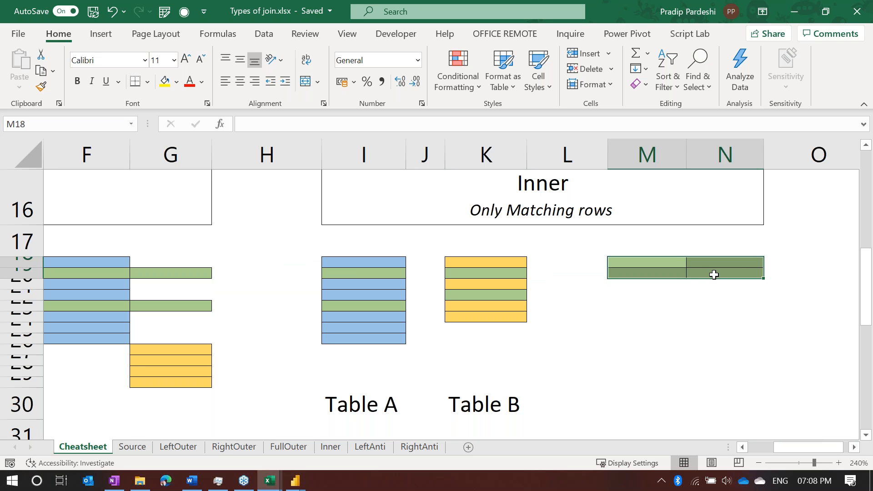
Review the Left Anti and Right Anti diagrams, comparing the non-matching rows kept from each table
scroll(628, 351, left, 5)
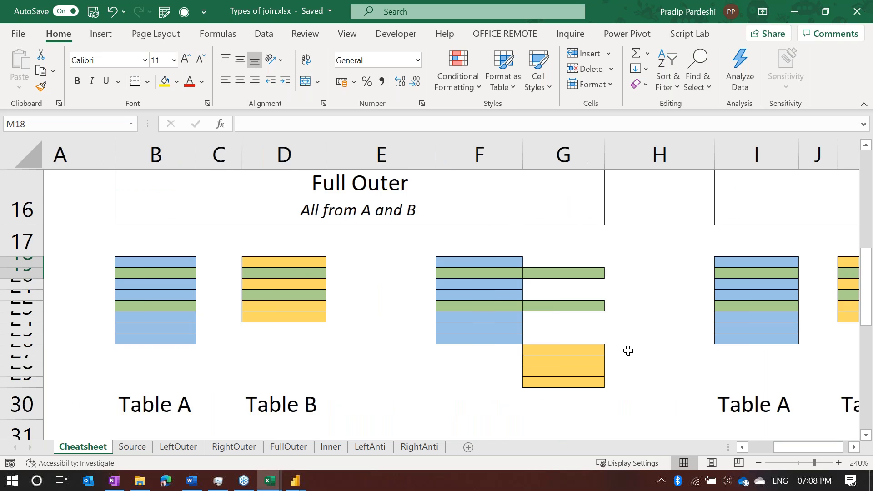
scroll(628, 351, down, 5)
scroll(628, 350, down, 3)
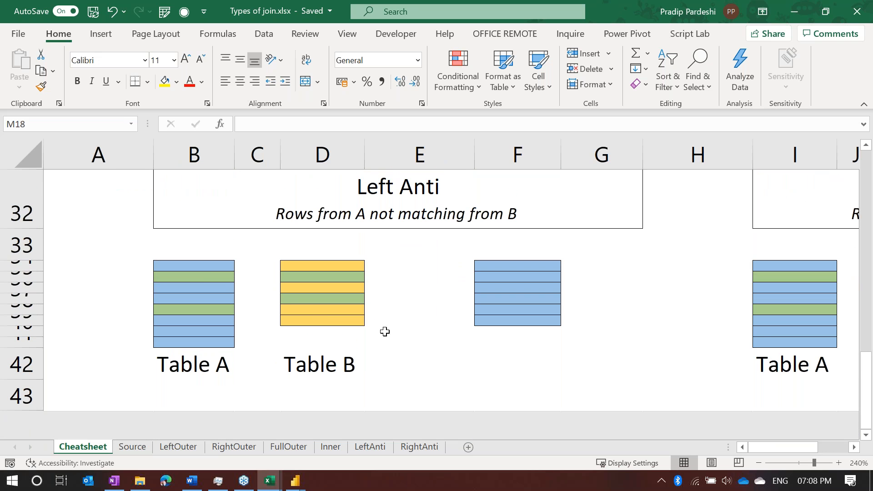
scroll(733, 311, right, 3)
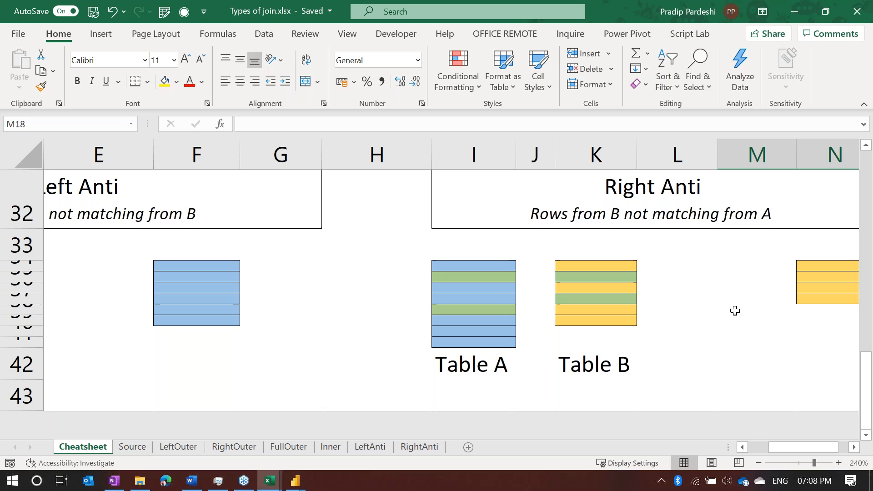
click(736, 310)
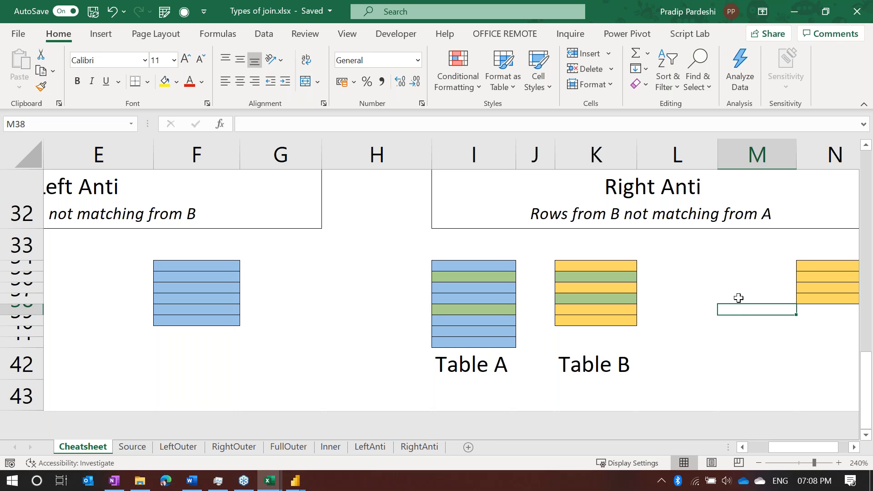
click(599, 258)
Go back over the Left Outer and Right Outer diagrams in rows 4 to 14 of the cheatsheet
scroll(599, 258, up, 10)
scroll(599, 258, left, 5)
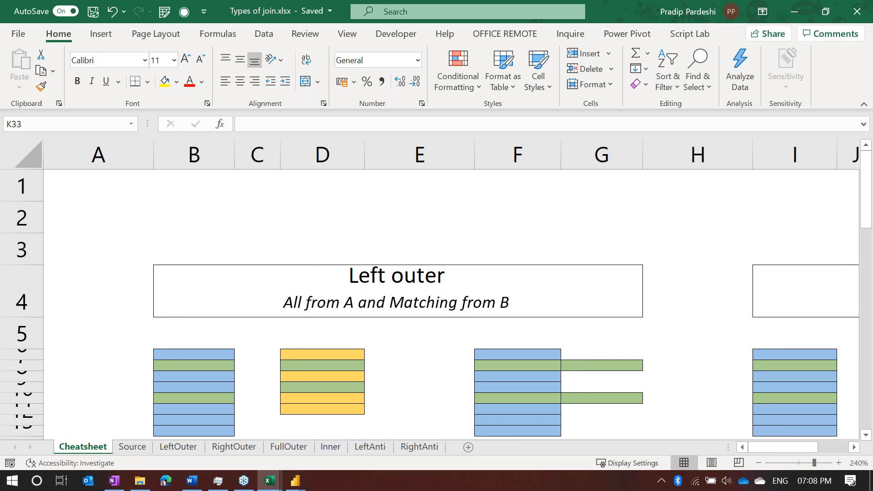
scroll(599, 259, down, 1)
scroll(599, 258, right, 1)
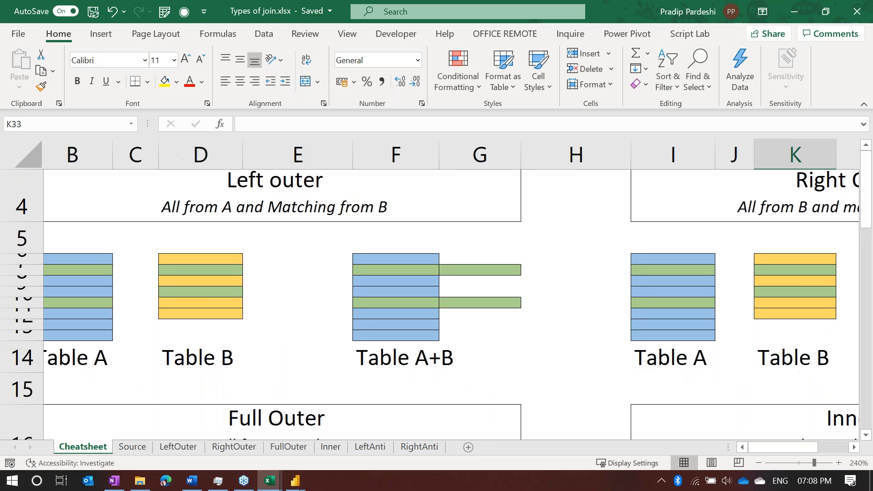
scroll(599, 258, right, 3)
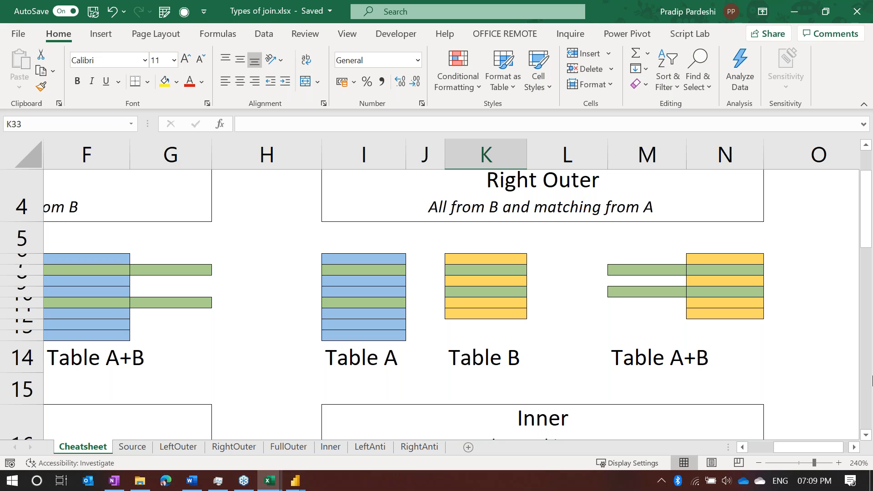
Switch to Power Query Editor and complete the merge of TabArray with Conditional formatting using the Left Outer join kind
click(295, 483)
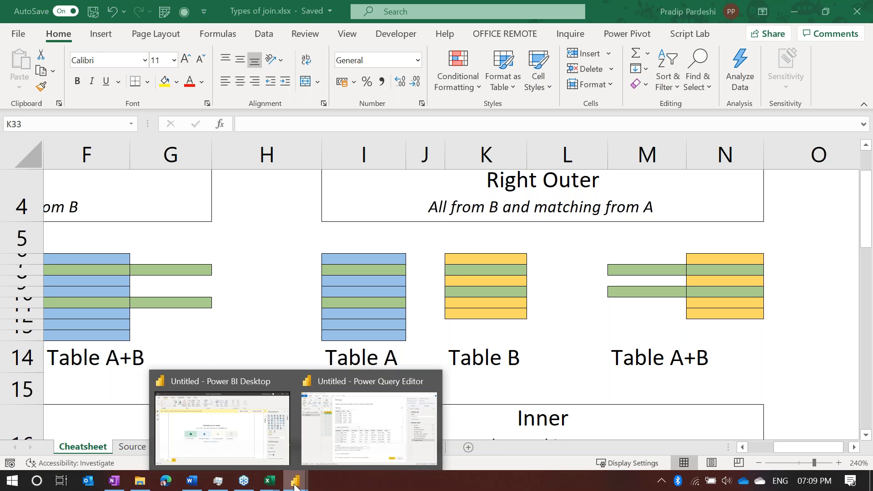
click(352, 435)
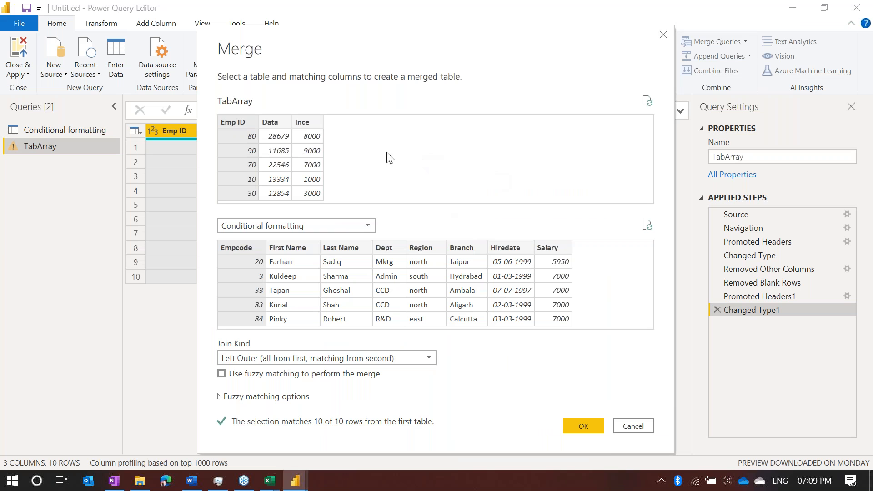
click(329, 360)
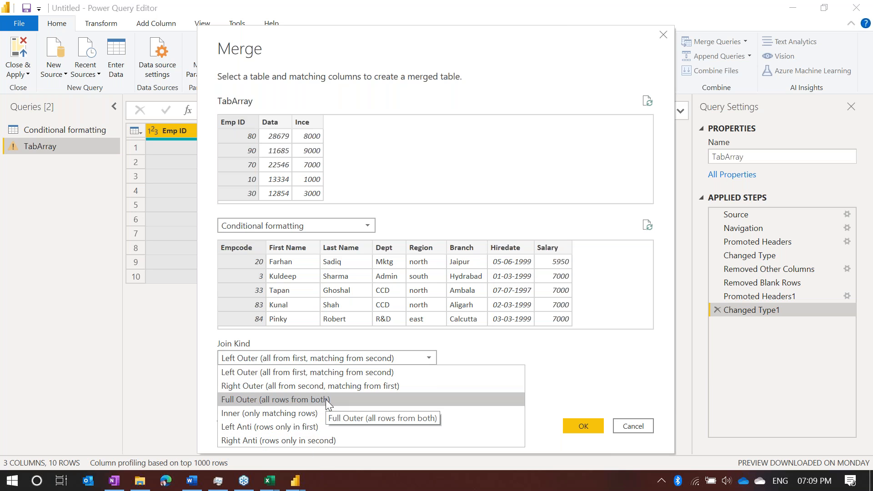
click(332, 373)
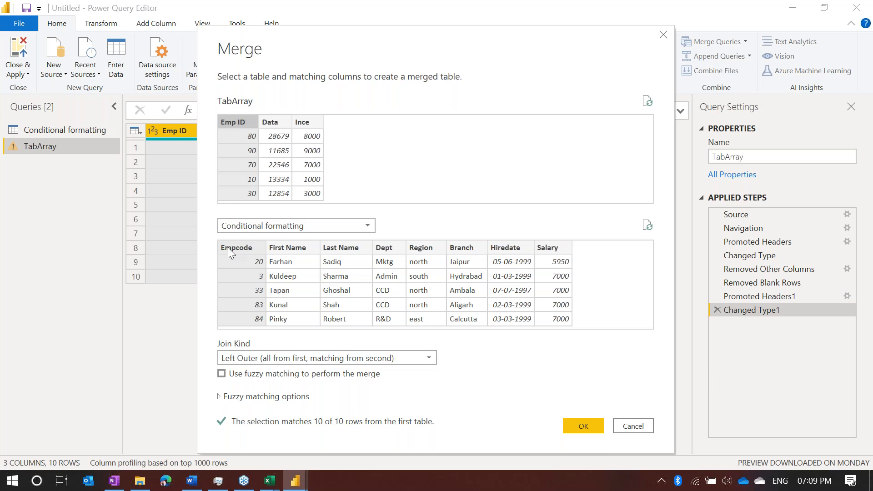
click(584, 425)
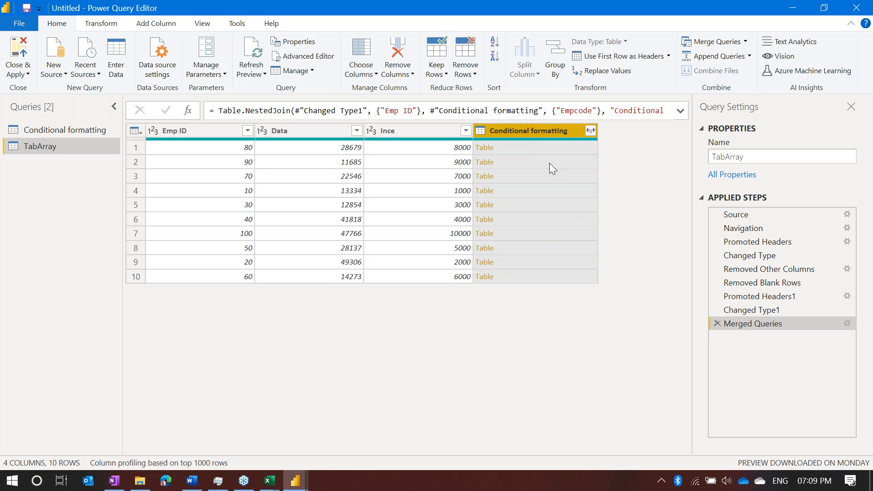
Expand the merged Conditional formatting column with every field except Empcode, without the original column name as prefix
click(592, 131)
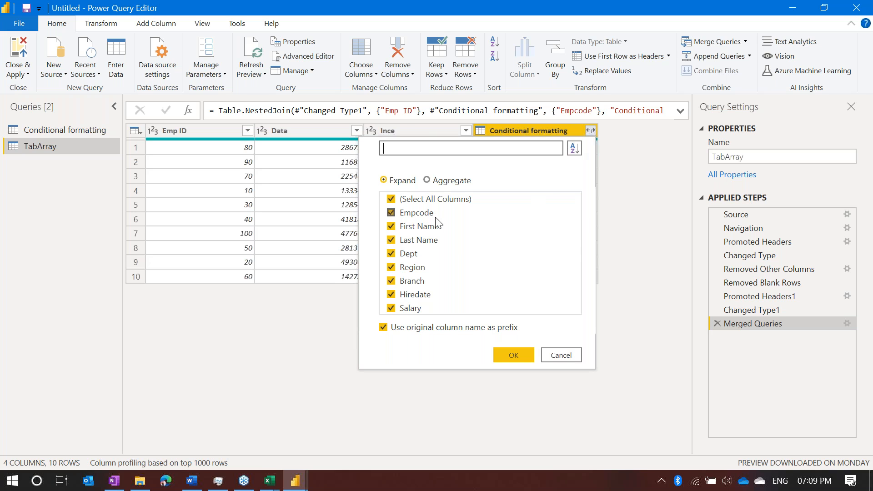
click(391, 215)
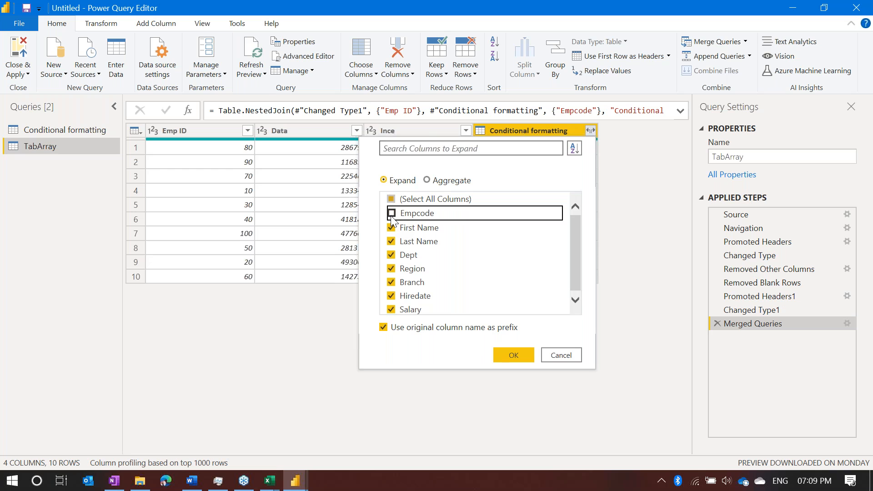
click(381, 329)
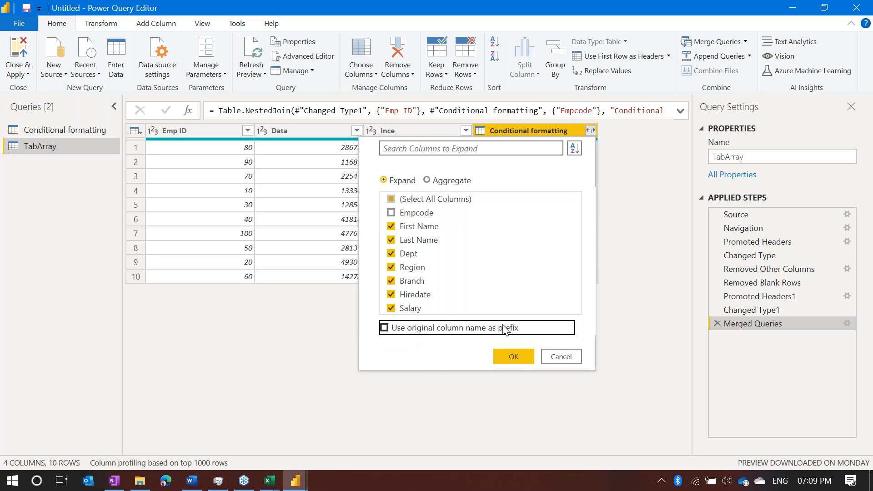
click(523, 354)
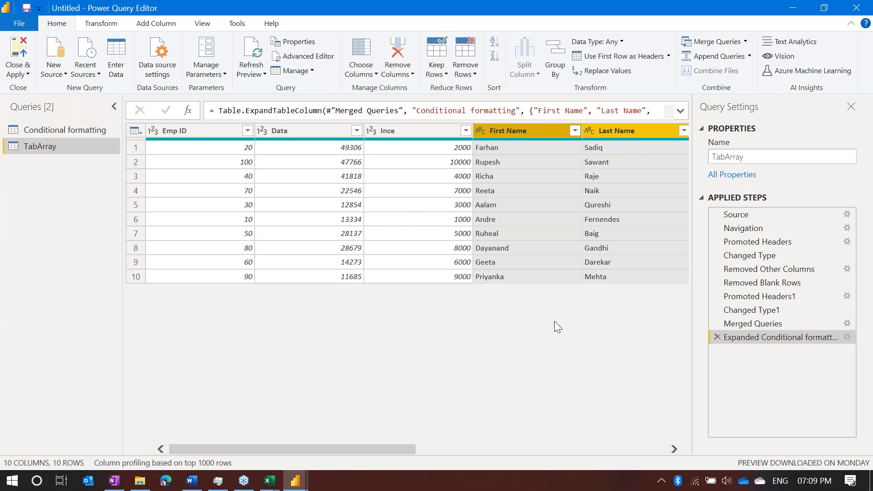
Examine the expanded TabArray query across all its columns, from Emp ID to Salary
scroll(653, 216, right, 10)
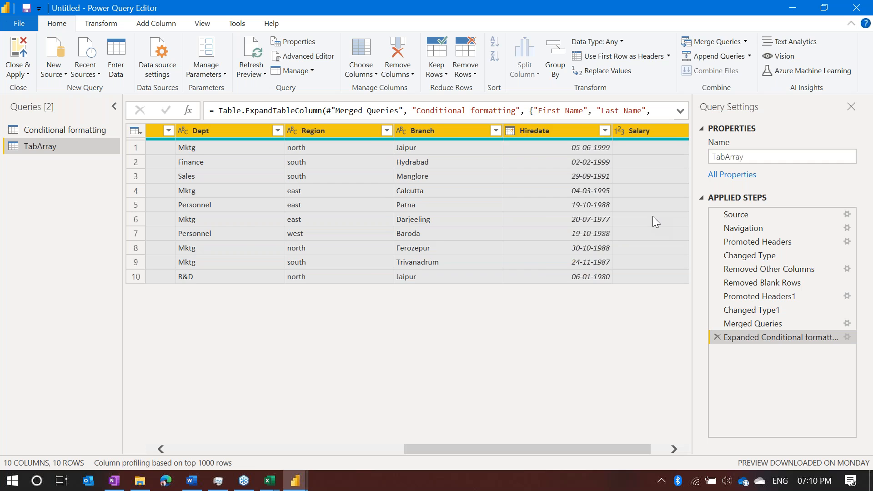
scroll(653, 217, right, 2)
scroll(653, 216, left, 12)
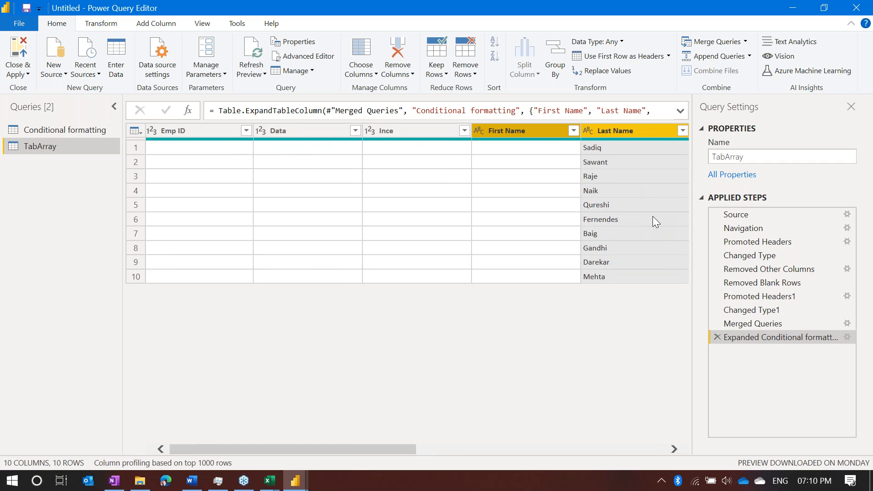
scroll(653, 217, right, 12)
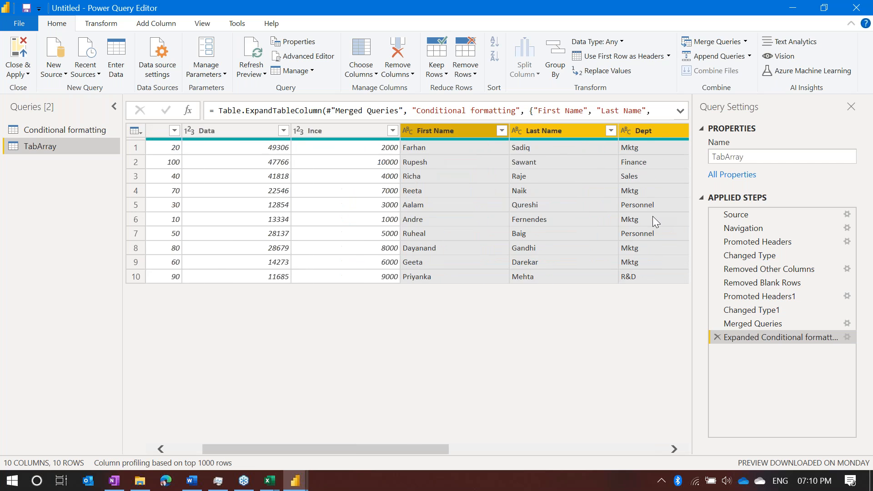
scroll(653, 217, left, 12)
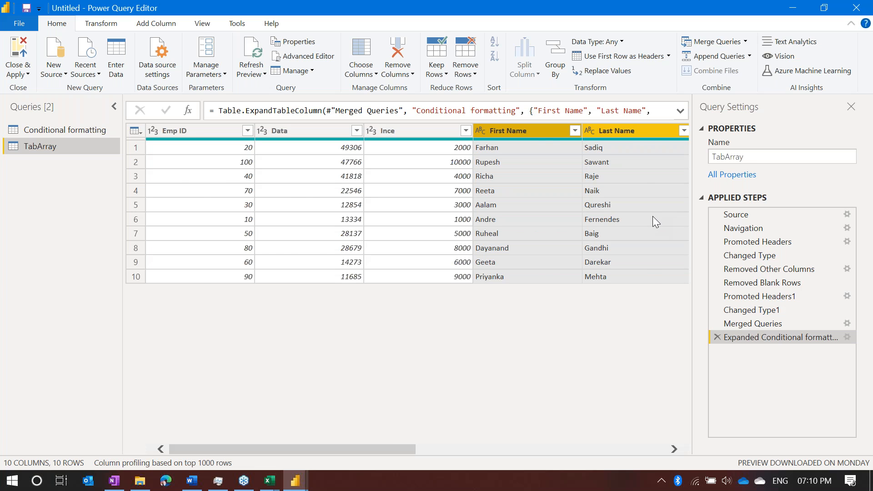
scroll(653, 217, right, 12)
scroll(653, 216, left, 12)
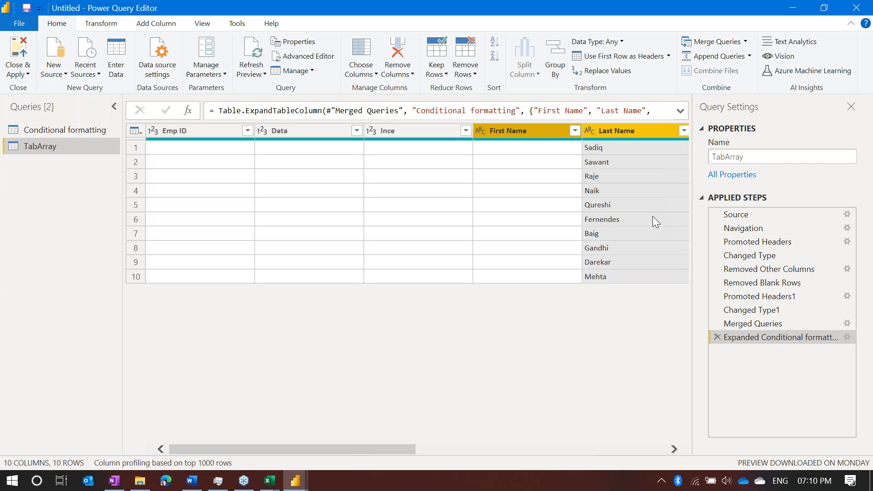
Close and apply the query changes, minimize the Excel workbook, and show the TabArray table's fields in Power BI Desktop
click(17, 51)
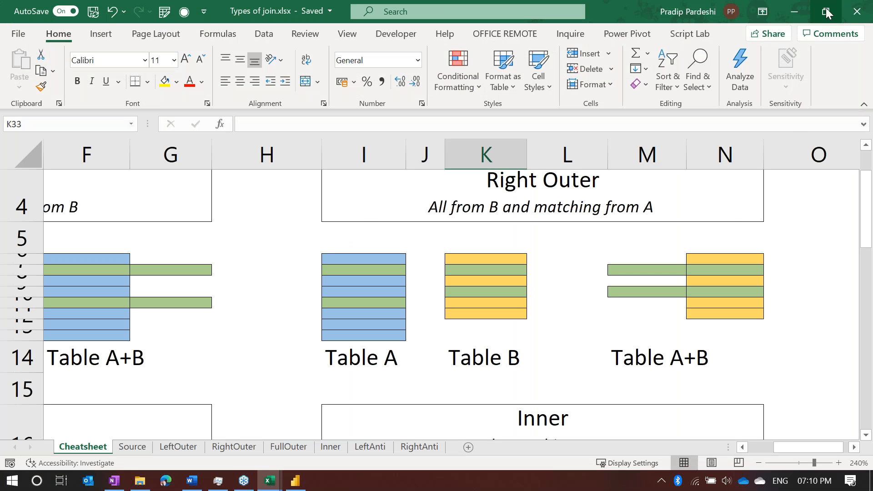
click(803, 14)
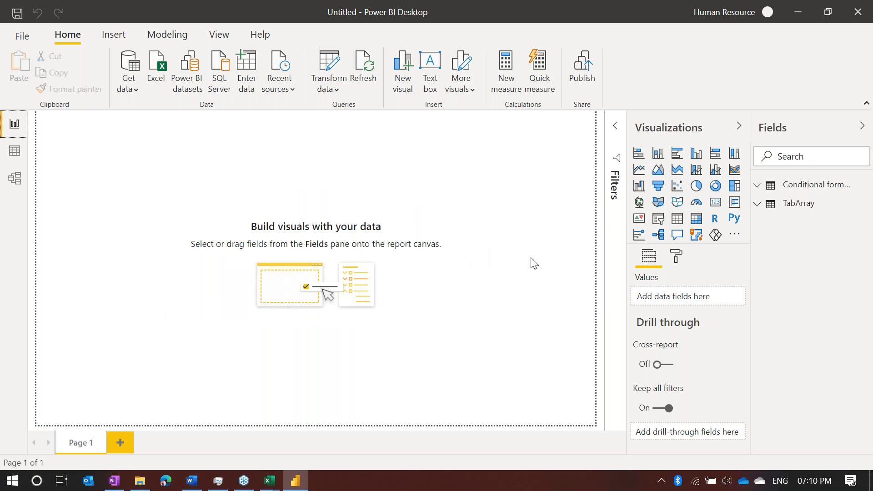
click(805, 209)
Reopen the Power Query Editor from Power BI Desktop to transform the loaded data
click(80, 37)
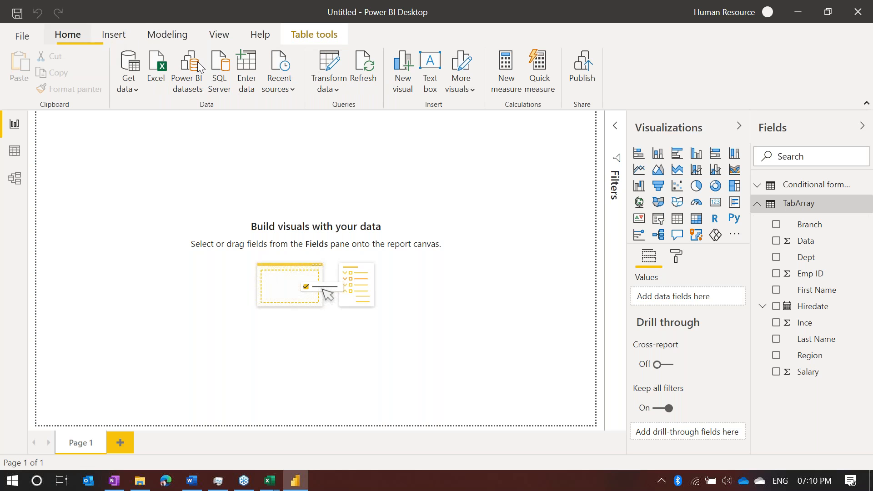
click(329, 73)
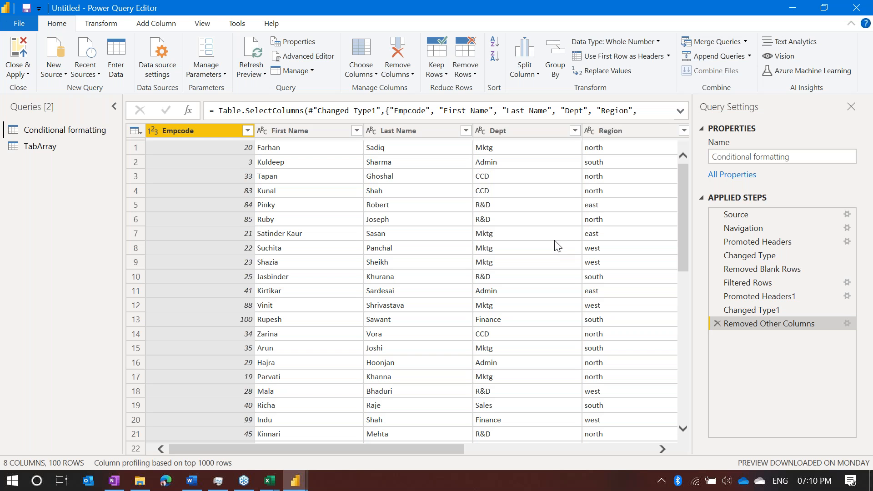
Step through the TabArray query's applied steps from Source to Merged Queries and review its merge settings
click(91, 148)
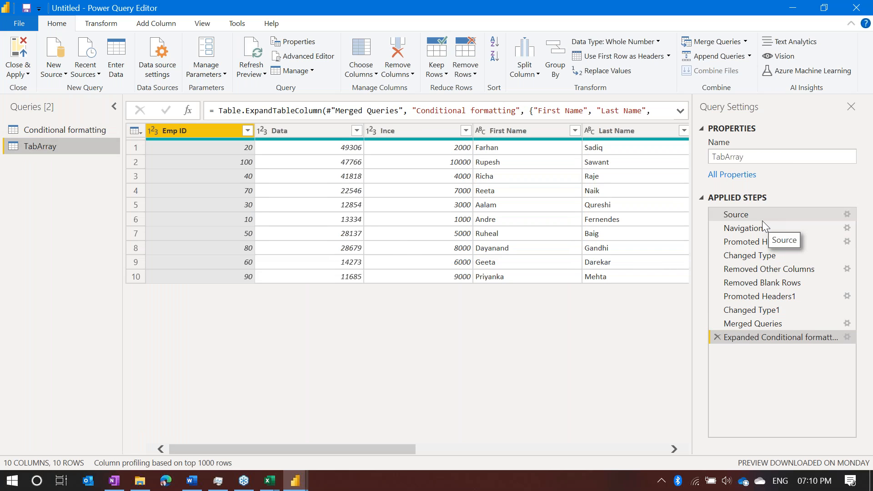
click(762, 217)
click(770, 255)
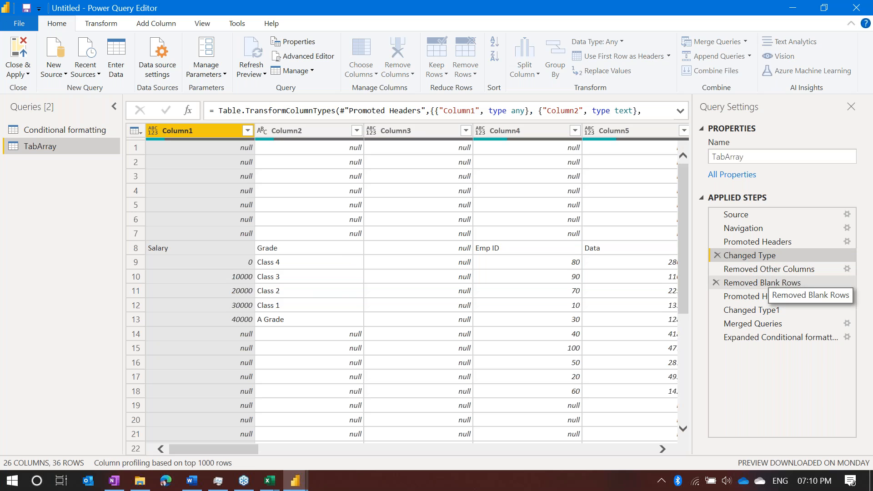
click(769, 286)
click(769, 309)
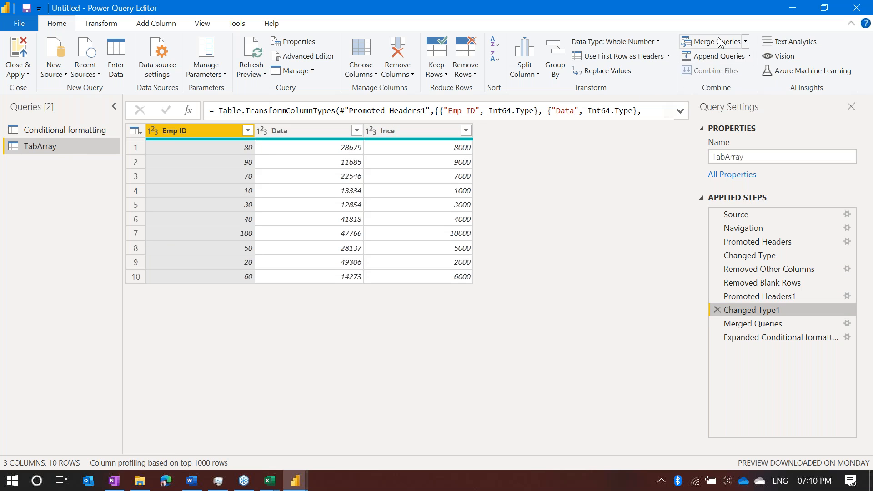
click(755, 324)
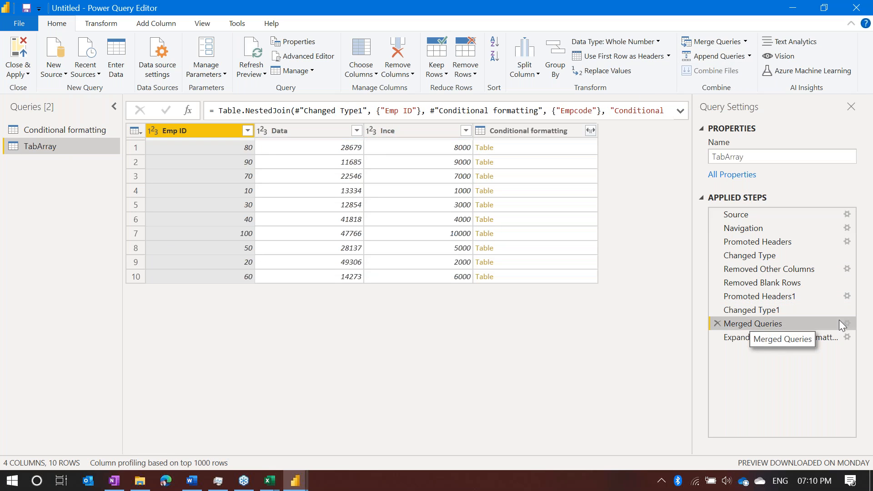
click(847, 324)
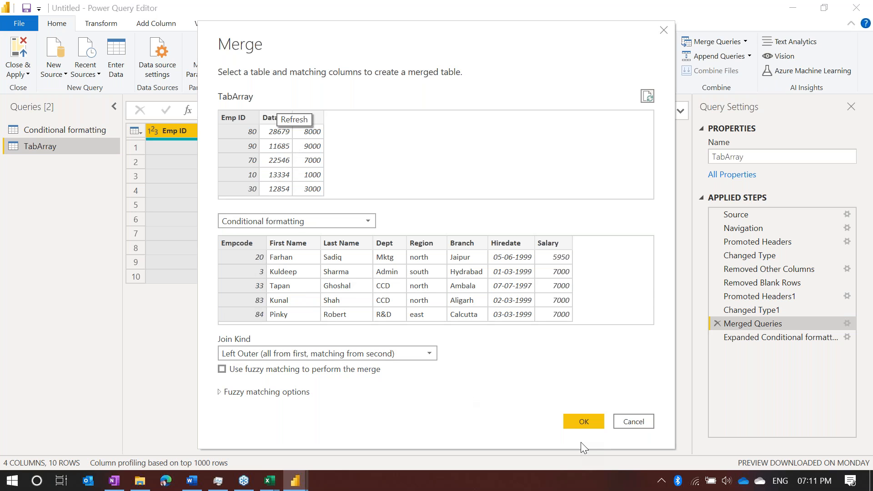
click(594, 423)
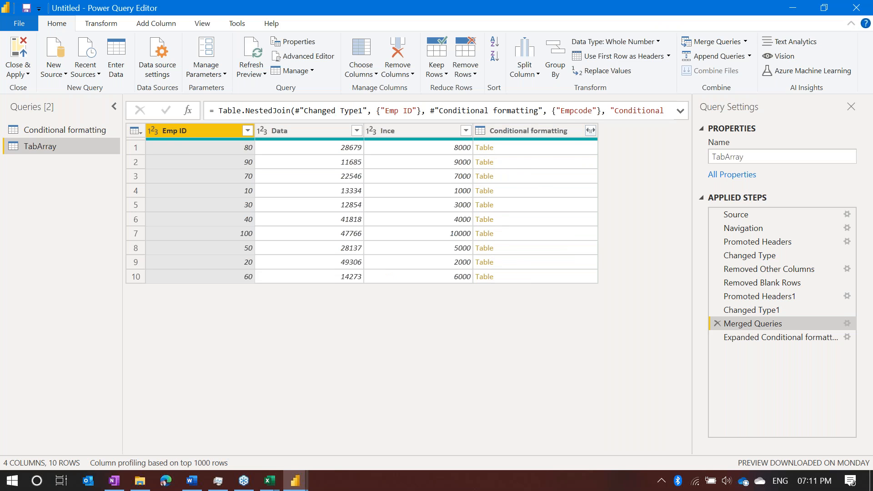
click(592, 131)
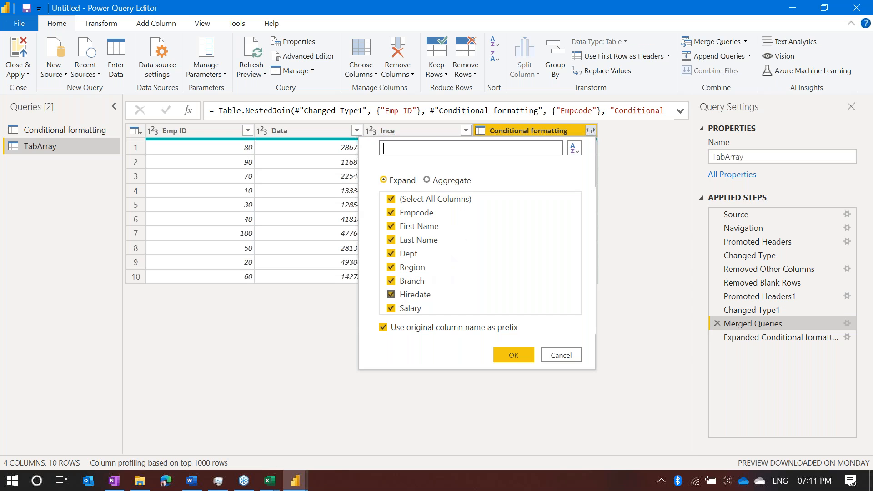
click(384, 328)
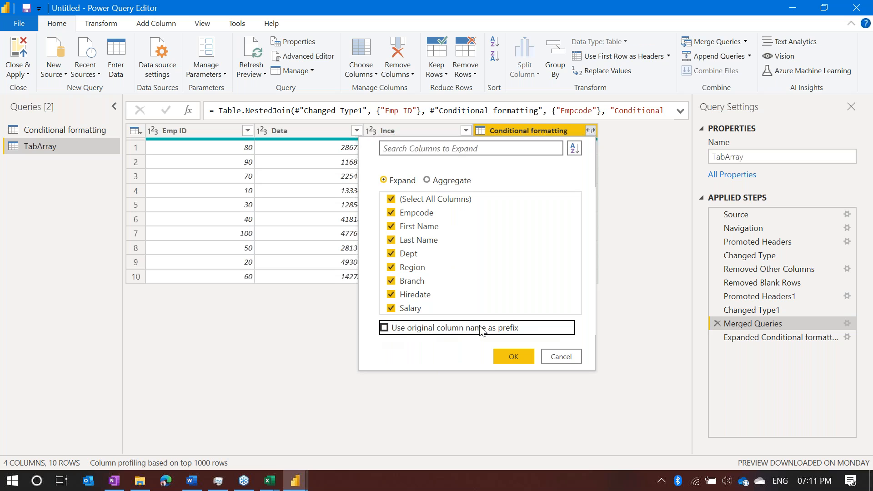
click(392, 213)
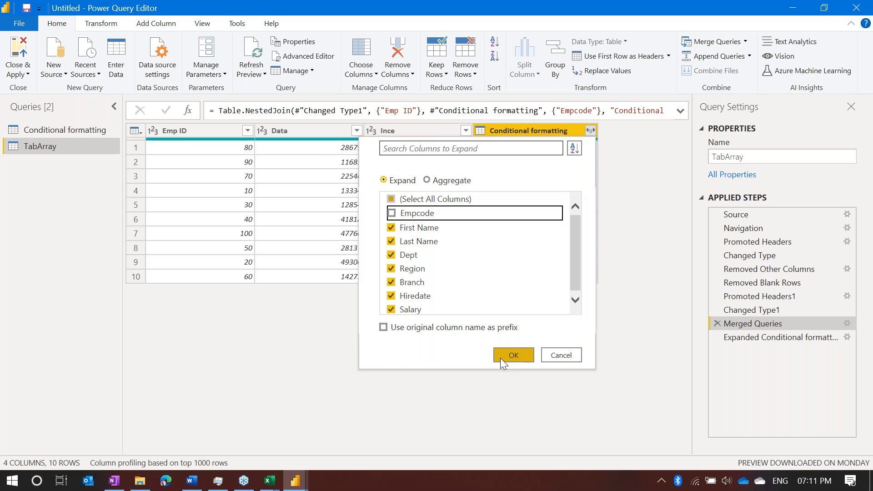
click(569, 353)
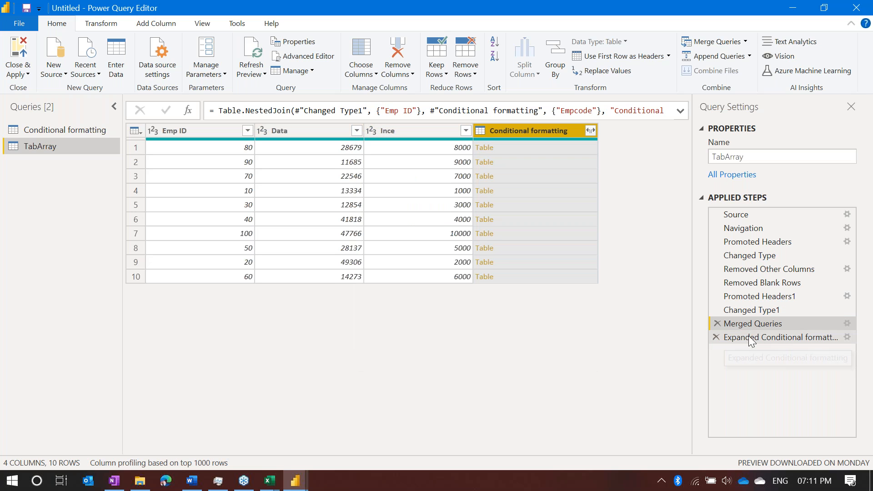
Review the Expanded Conditional formatting step of TabArray across its columns
click(755, 338)
click(674, 193)
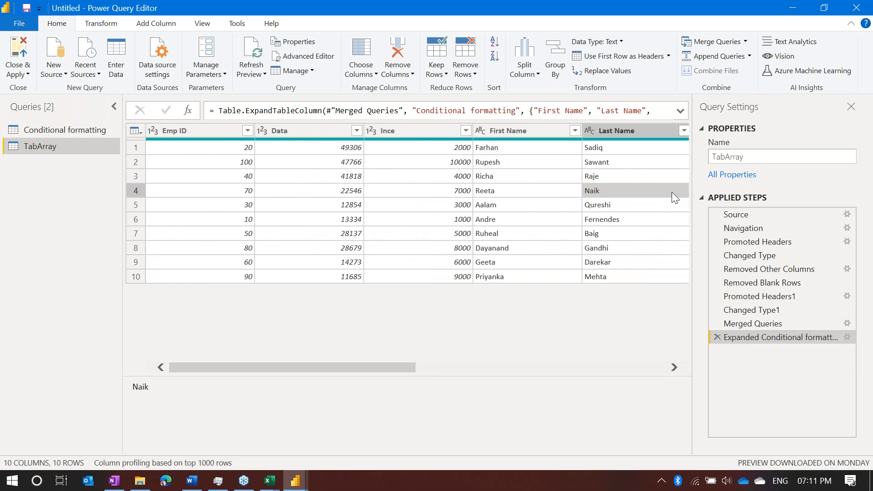
scroll(673, 192, right, 10)
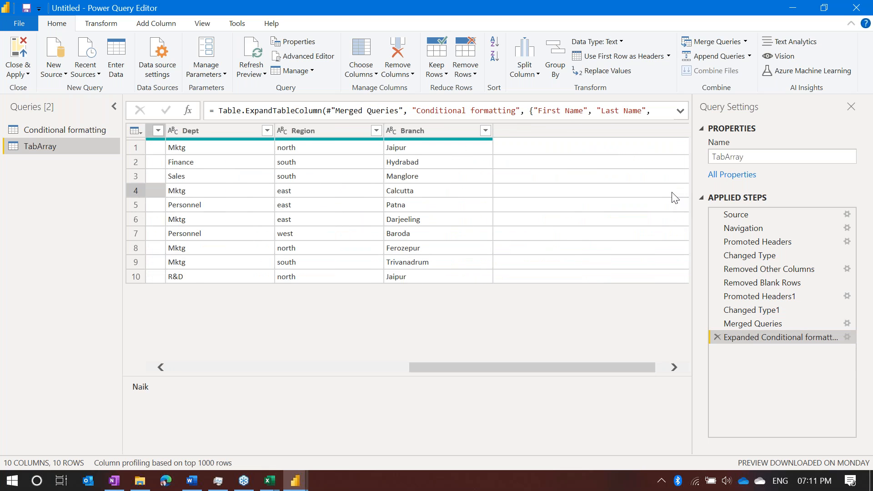
Close and apply the queries, then inspect the TabArray table in the data view of Power BI Desktop
click(17, 51)
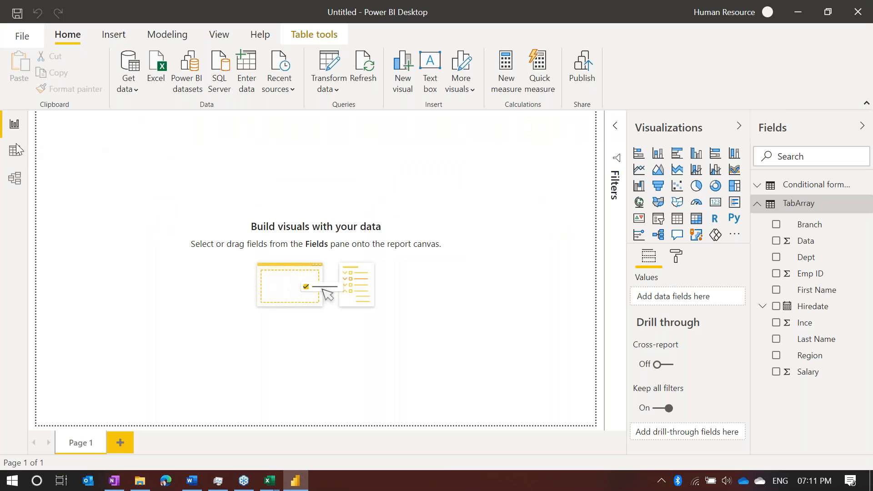
click(15, 150)
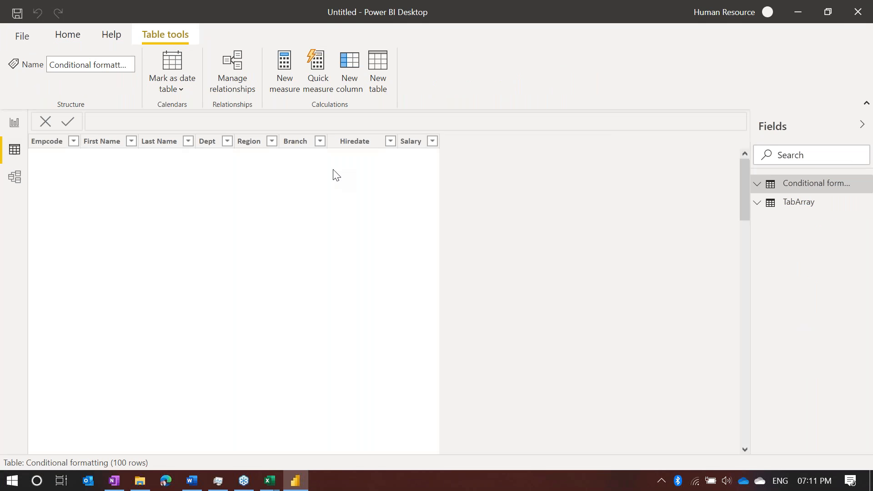
click(800, 202)
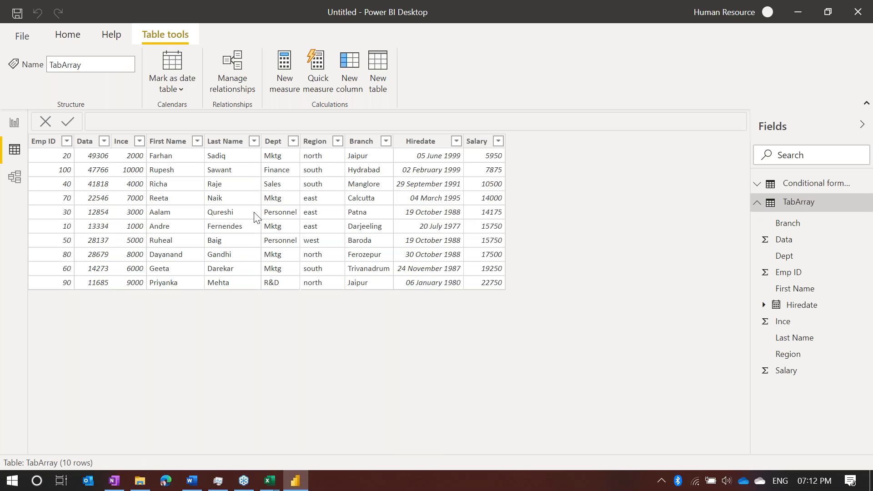
click(256, 217)
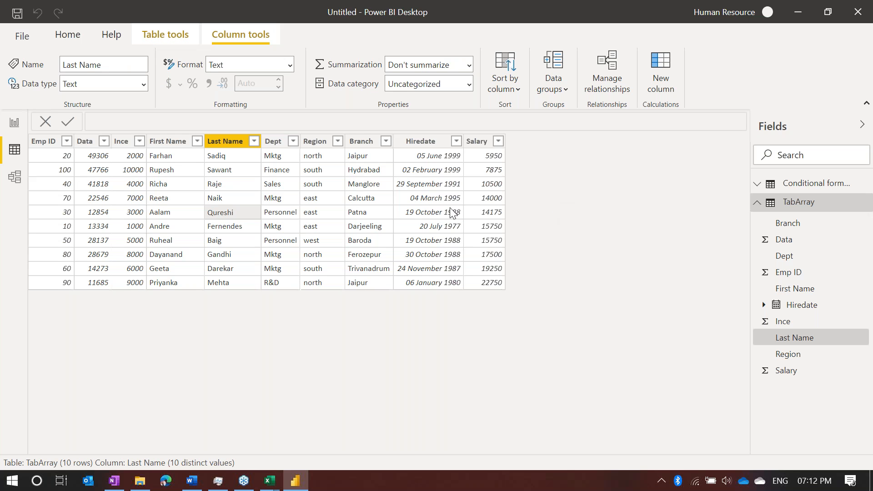
click(417, 203)
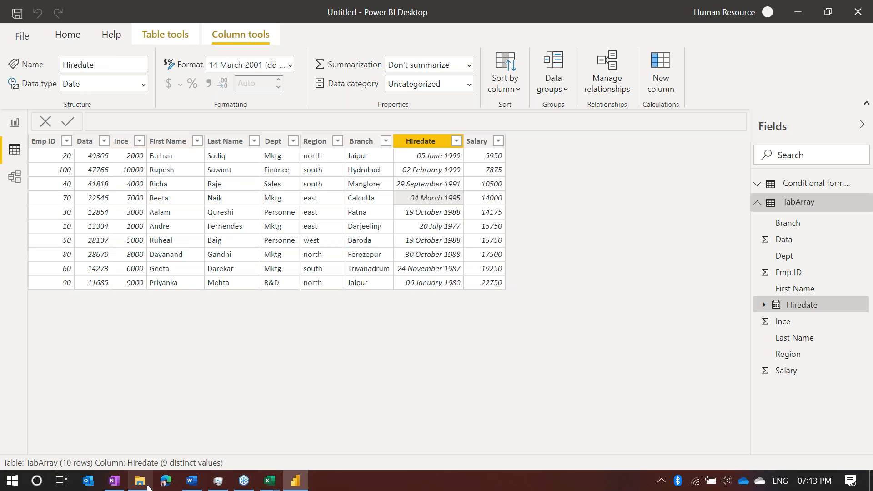
Switch to File Explorer, browse from PowerQuery into the Sachin Data folder, and open Australia.XLSX in Excel
click(141, 482)
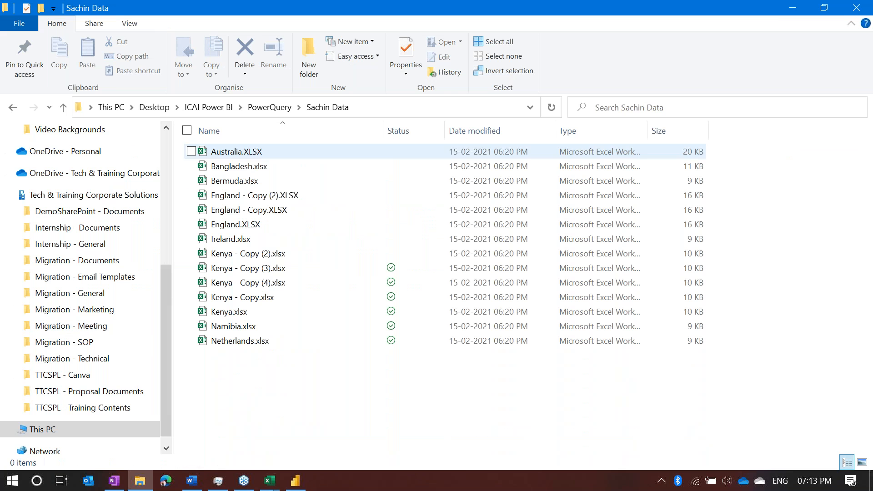
click(266, 109)
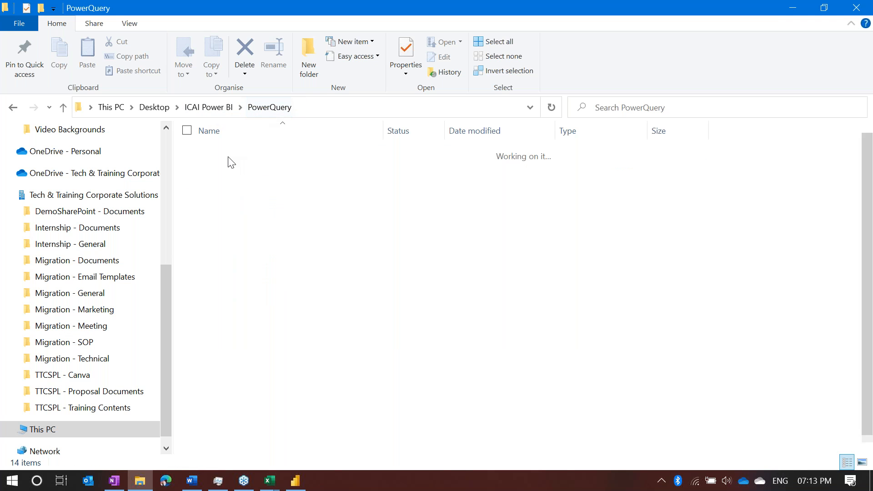
double_click(242, 166)
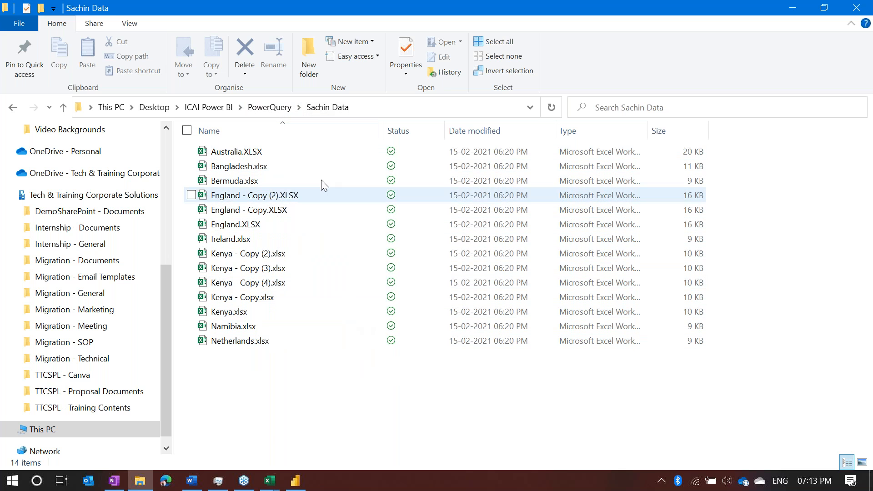
click(263, 151)
key(alt+Tab)
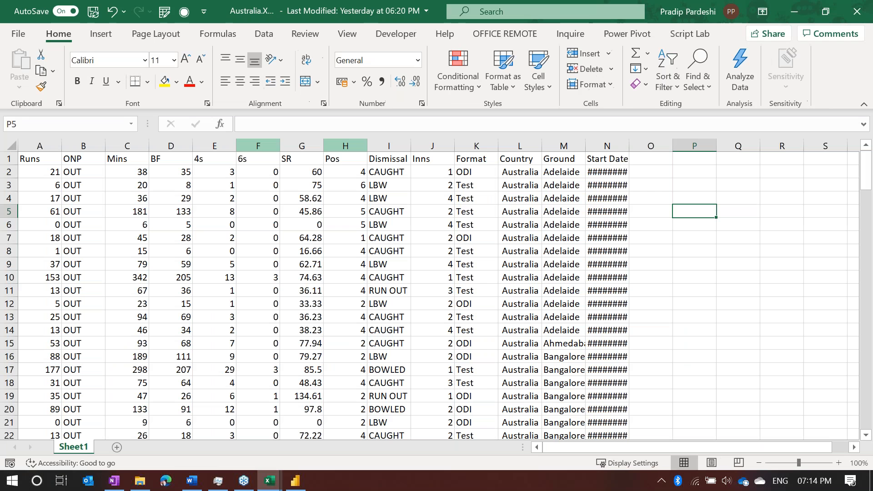
Examine the column headers in row 1 of the Australia workbook, from Runs to Start Date
click(274, 238)
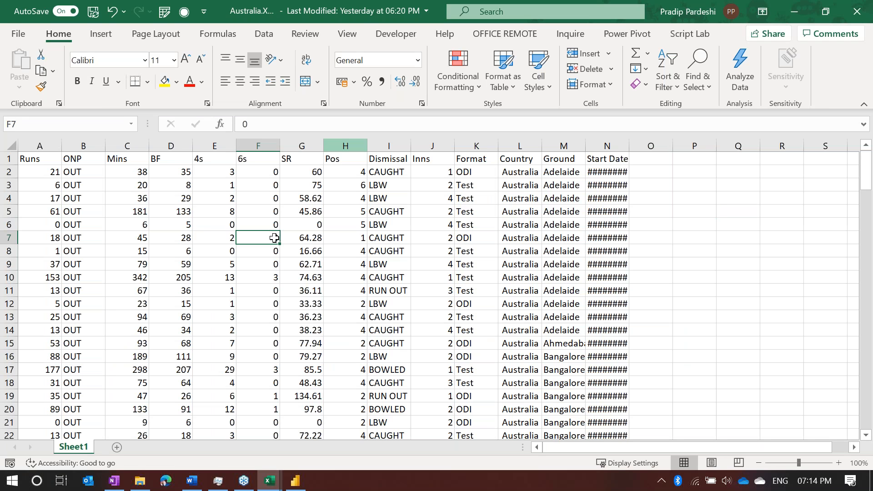
drag(45, 159, 610, 159)
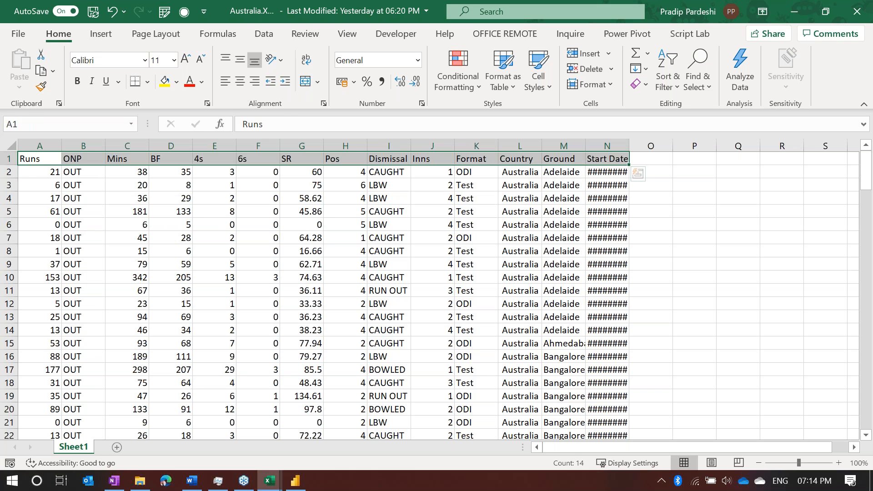
click(45, 162)
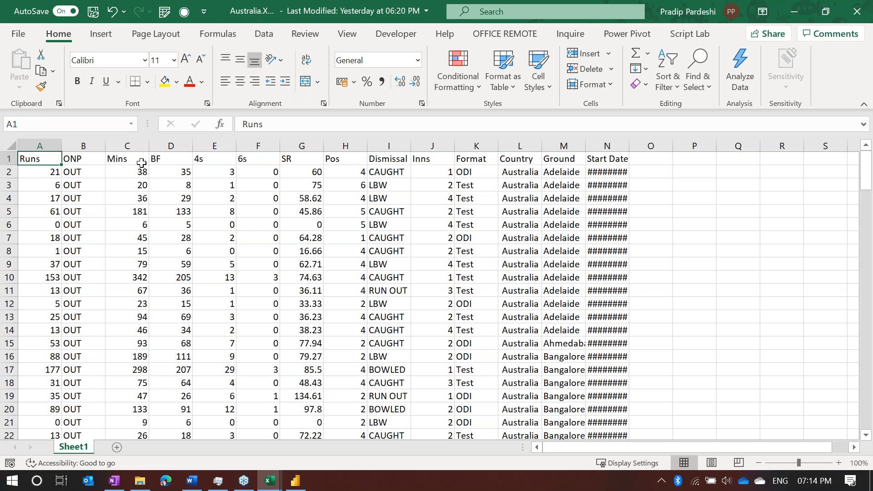
click(609, 158)
drag(547, 158, 27, 159)
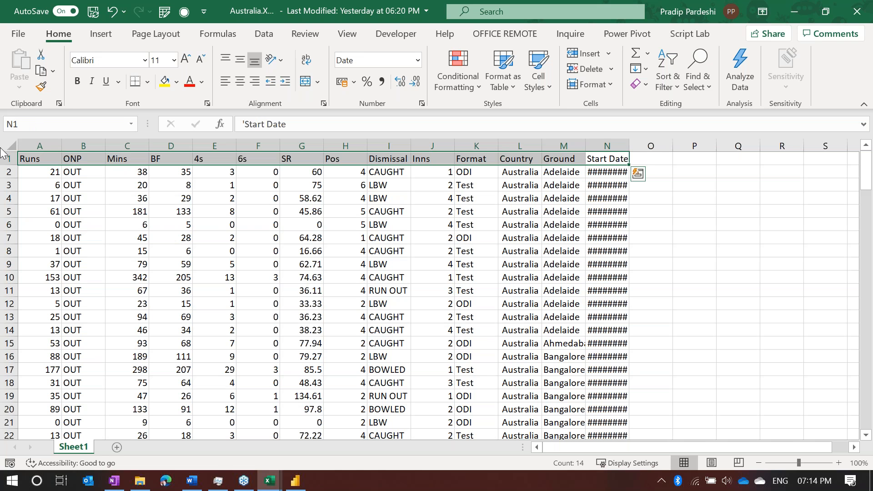
click(496, 211)
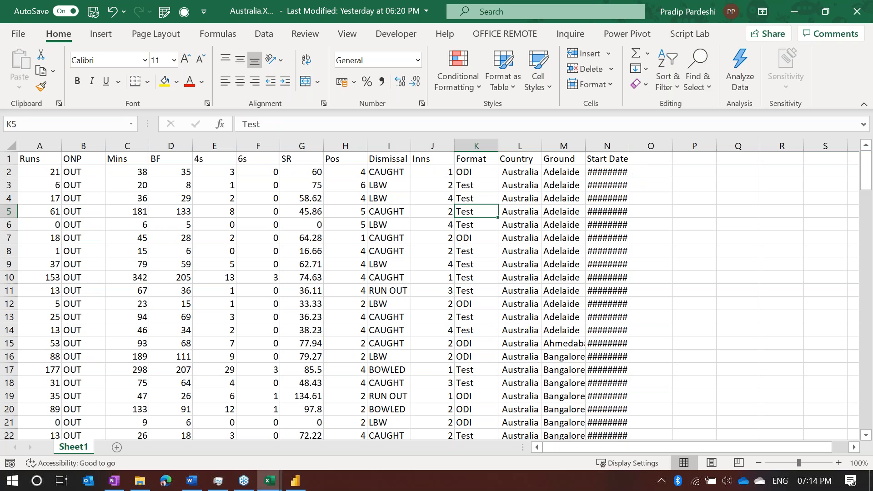
click(594, 160)
drag(594, 160, 21, 159)
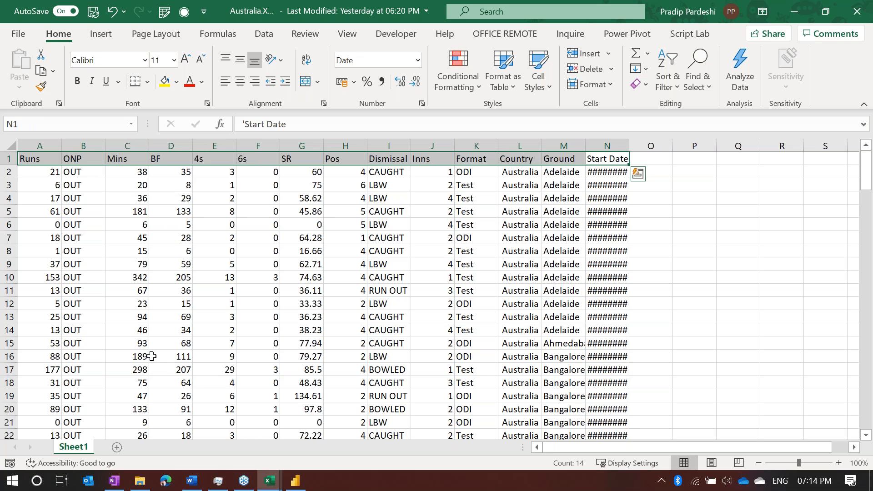
Open England - Copy (2).XLSX from the Sachin Data folder and place its window over the Australia workbook, keeping both header rows in view
click(139, 481)
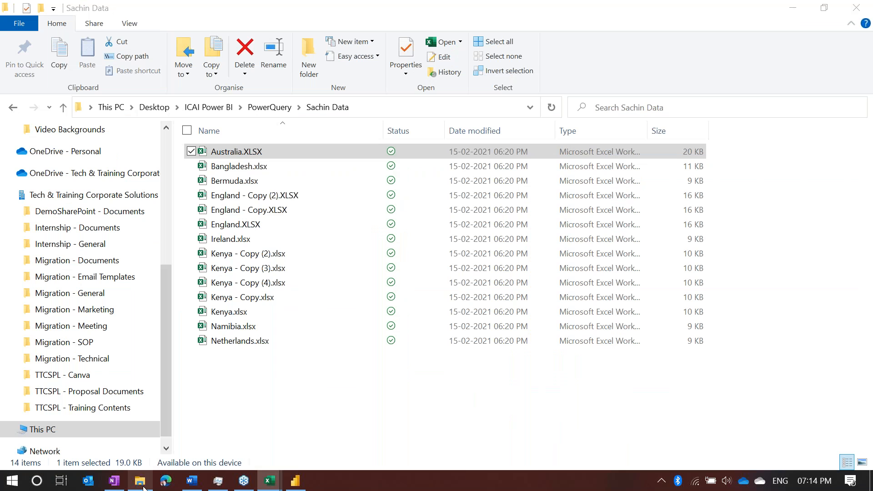
click(244, 198)
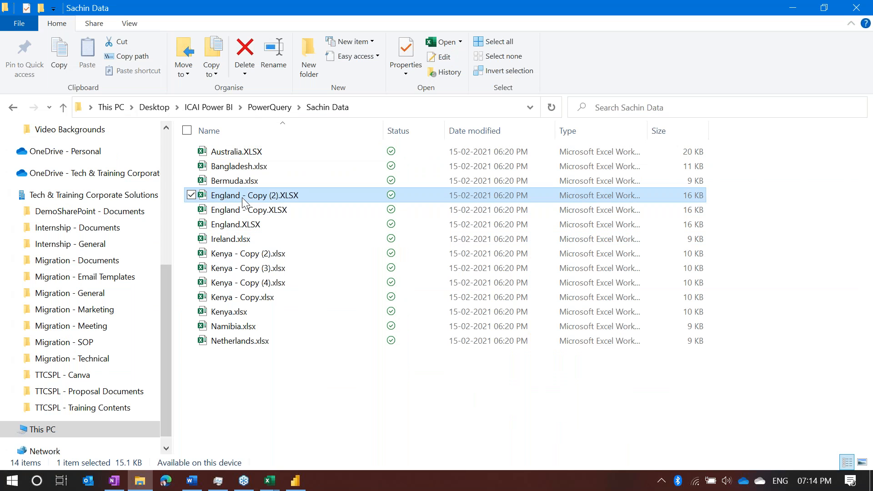
double_click(243, 199)
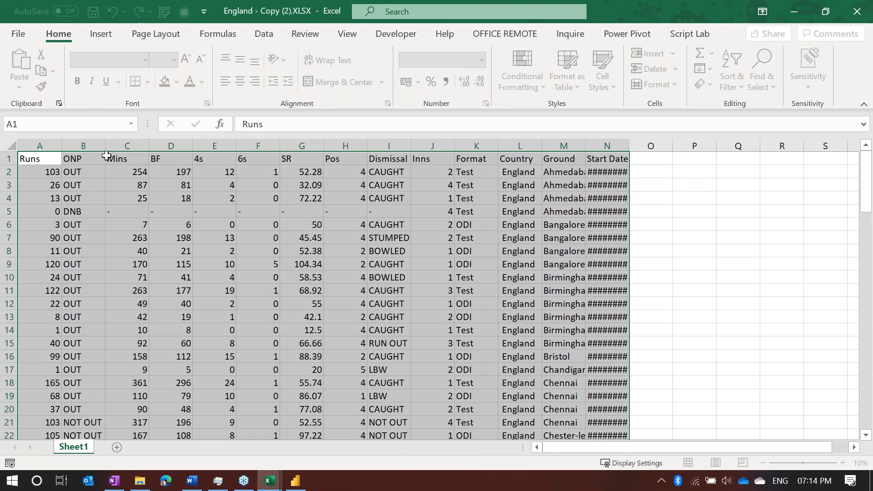
drag(596, 16, 390, 213)
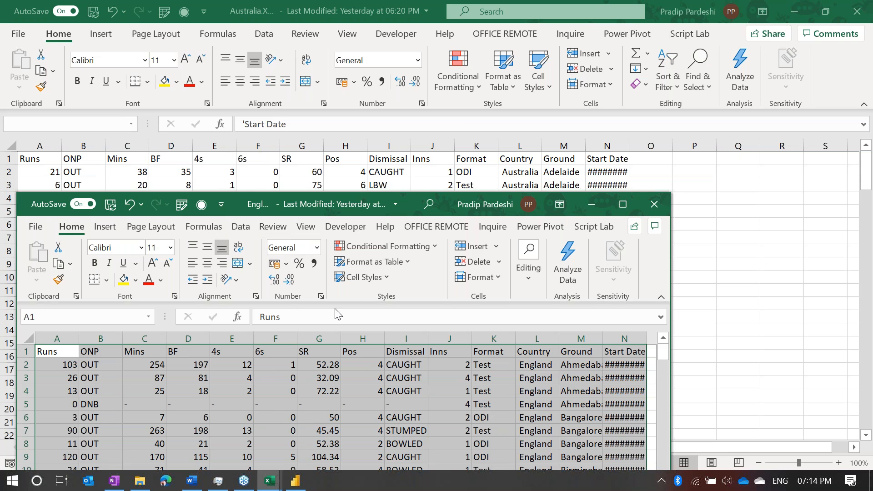
Compare the header row of the England copy with that of the Australia workbook, then close the England copy
click(45, 353)
drag(44, 352, 608, 353)
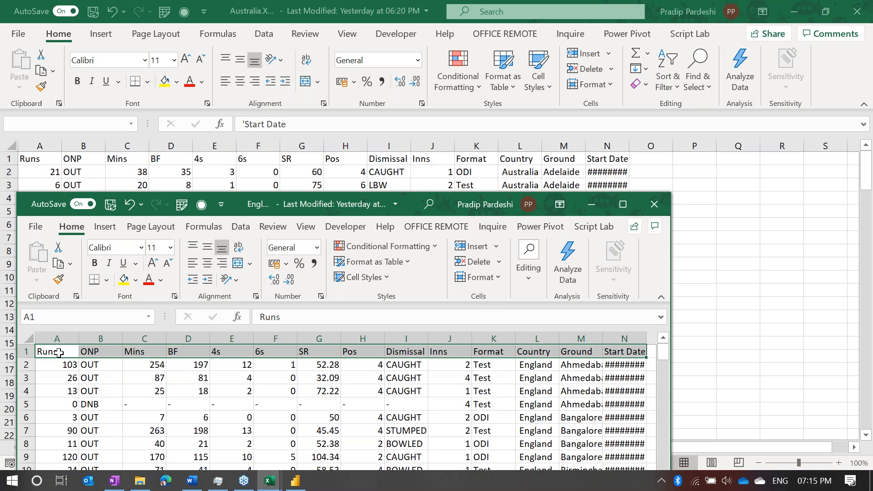
drag(59, 353, 624, 346)
click(32, 166)
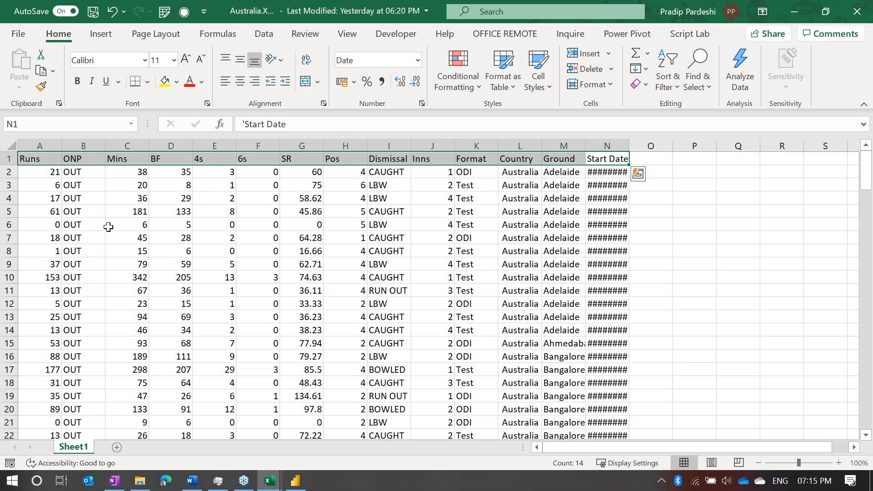
key(alt+Tab)
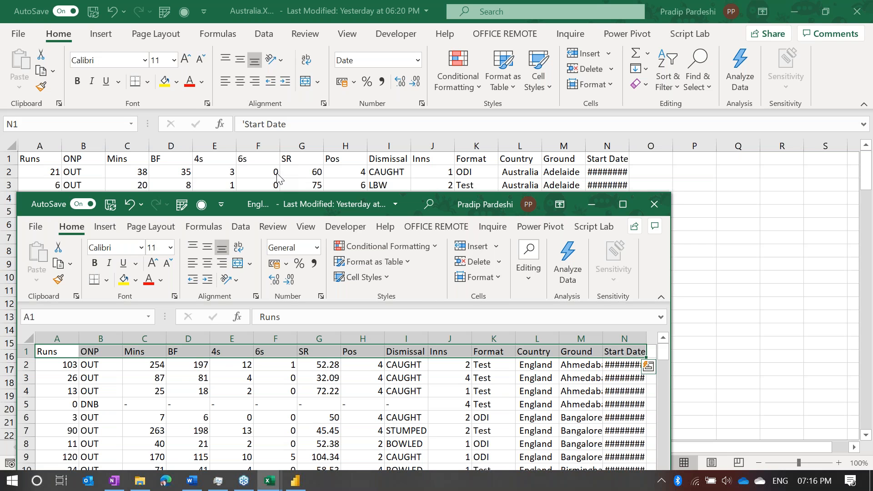
click(653, 207)
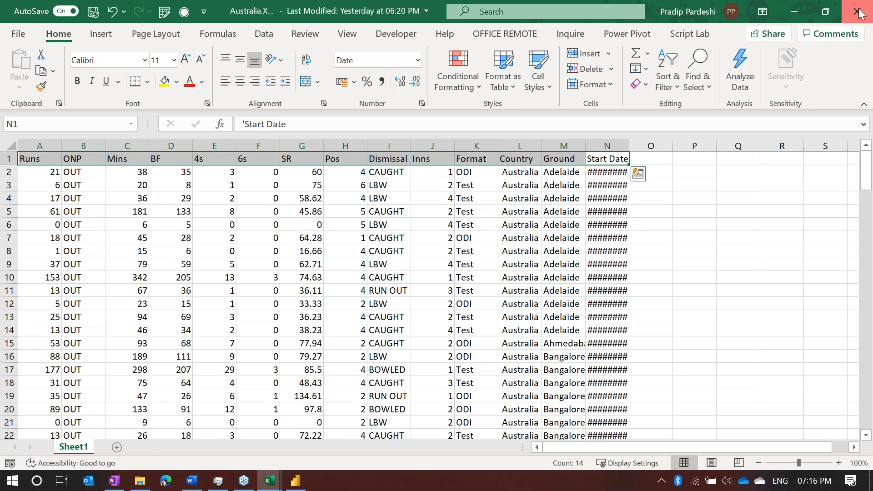
Close the Australia, Types of join and Book1 workbooks in Excel
click(857, 11)
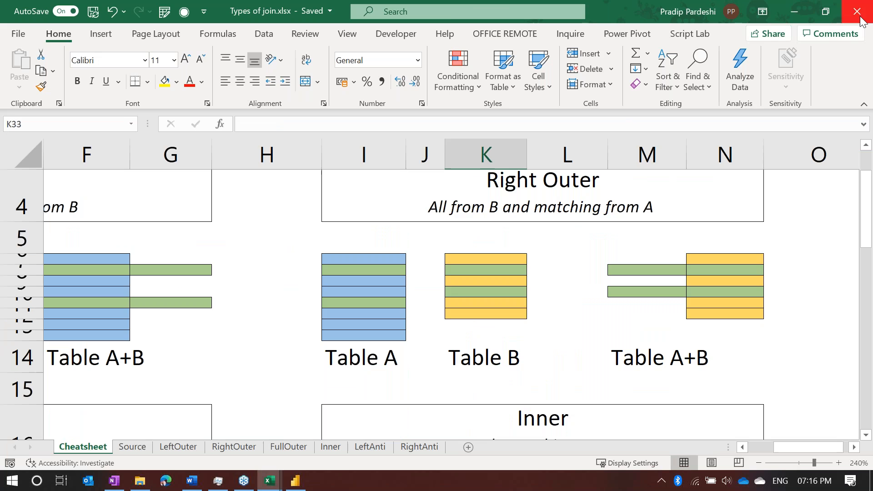
click(857, 14)
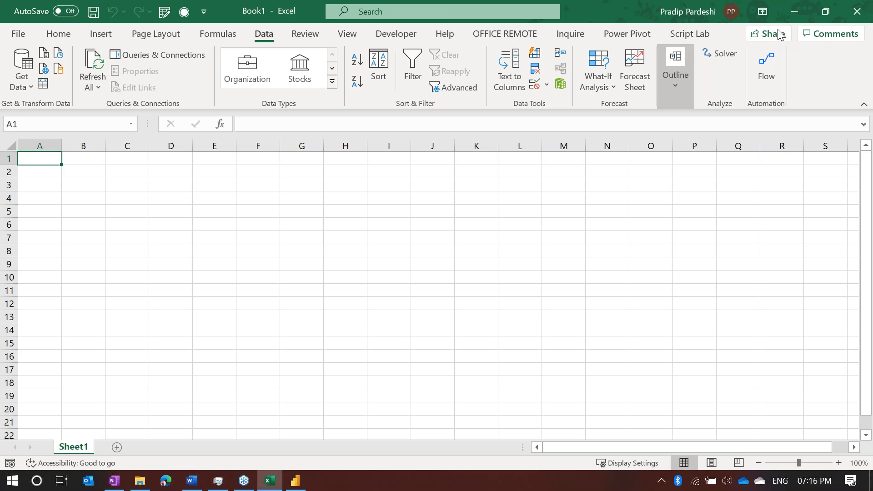
click(857, 11)
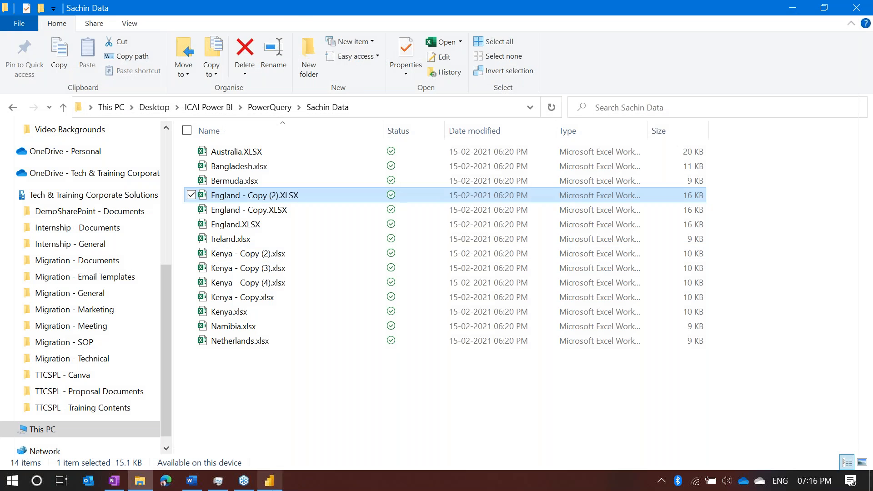
Switch to Power BI Desktop and start a Get Data connection with the Folder connector from the File category
click(269, 481)
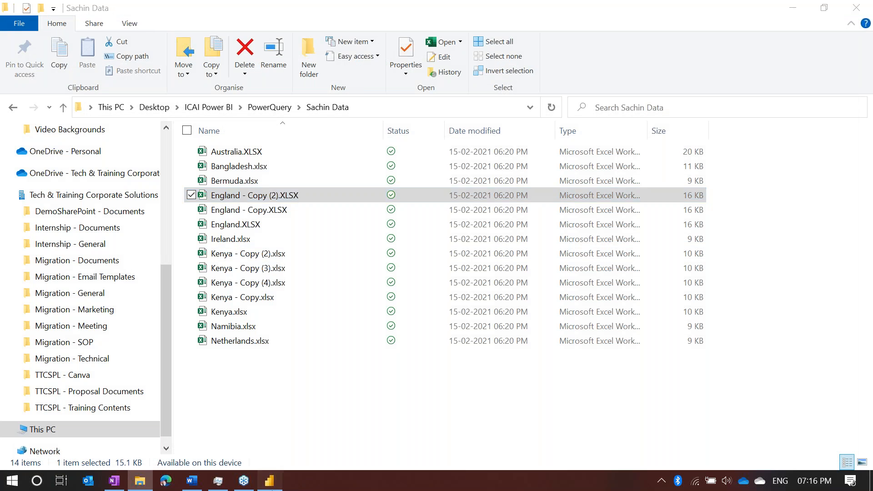
key(alt+Tab)
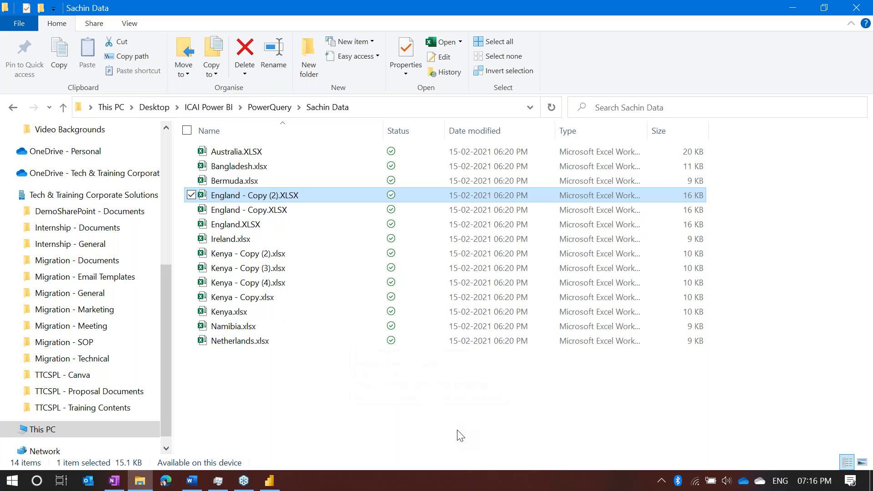
click(278, 488)
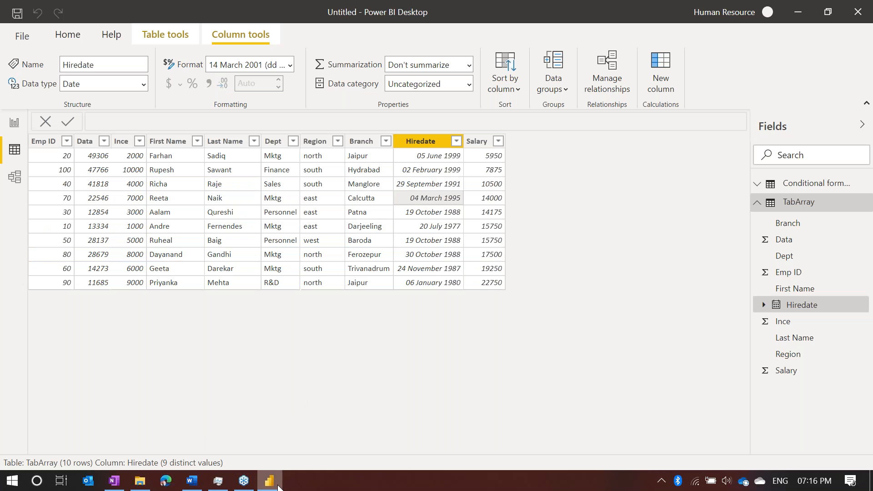
click(73, 36)
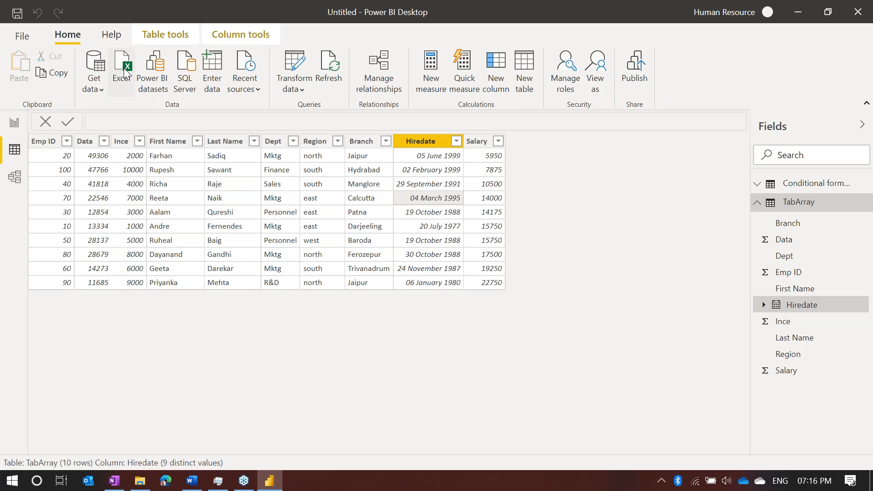
click(95, 88)
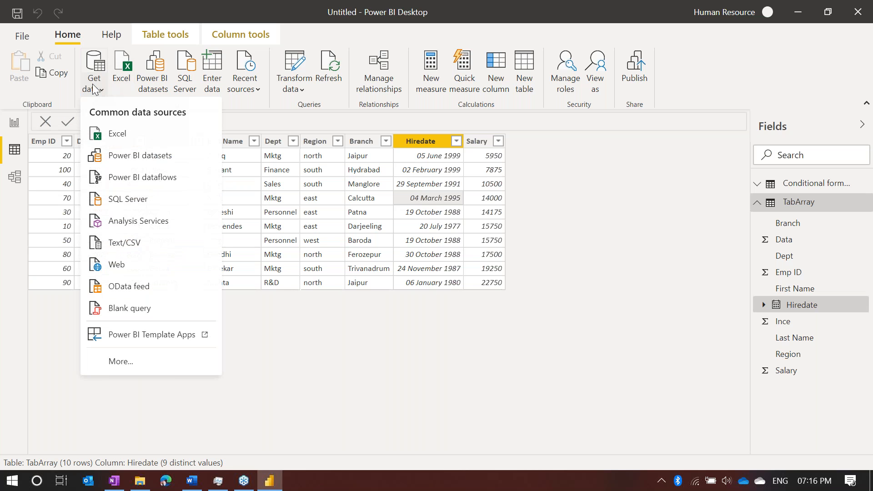
key(alt+Tab)
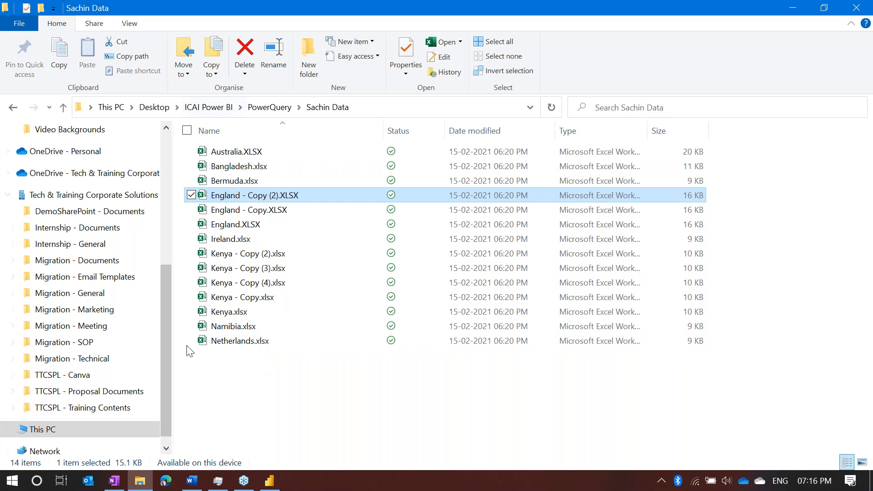
key(alt+Tab)
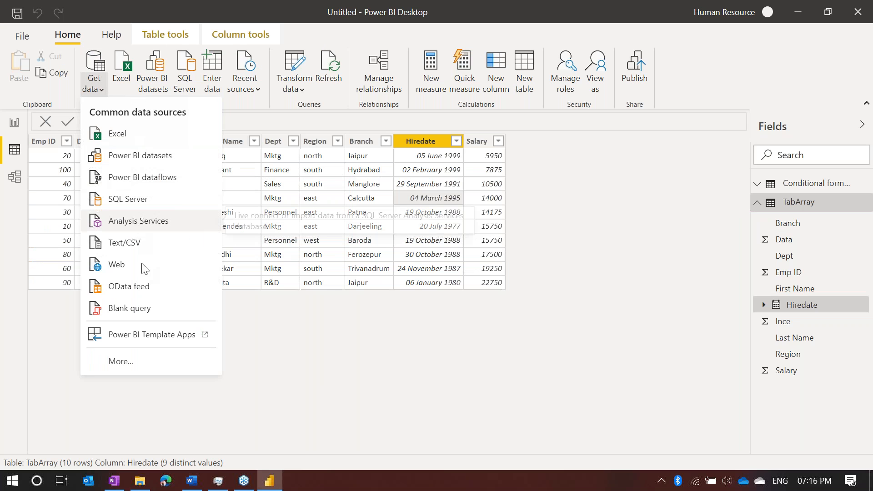
click(152, 361)
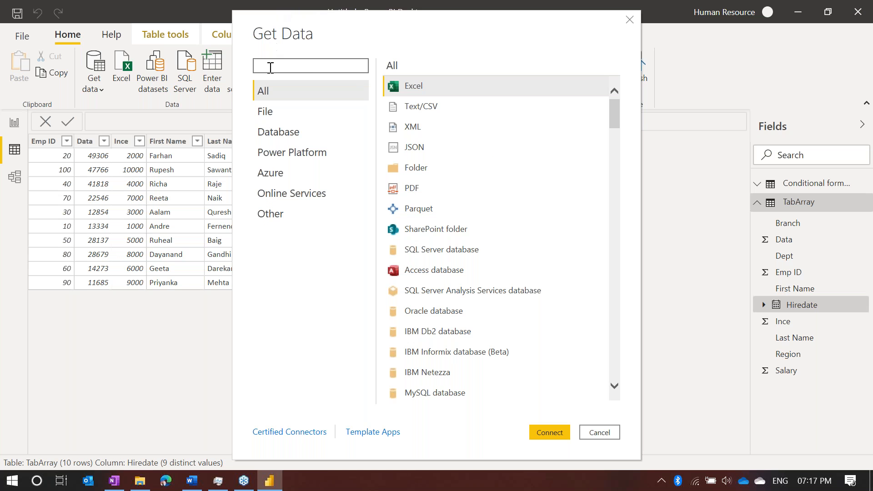
click(265, 113)
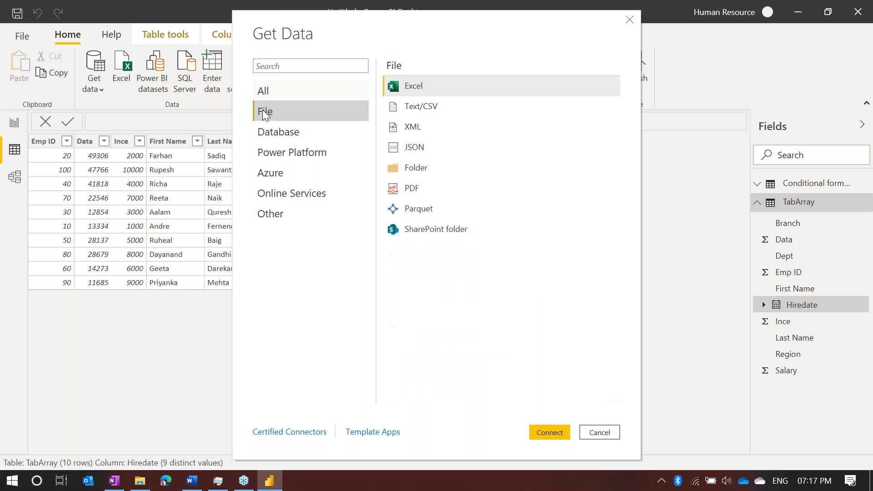
click(417, 173)
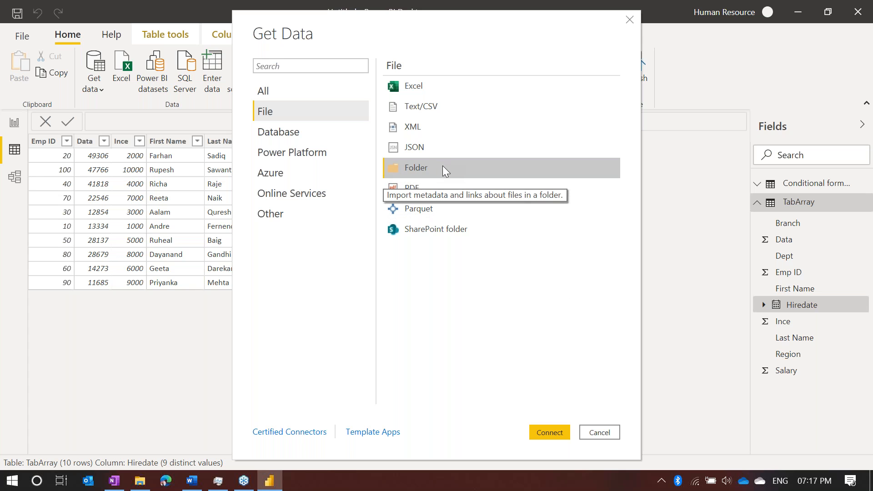
click(561, 437)
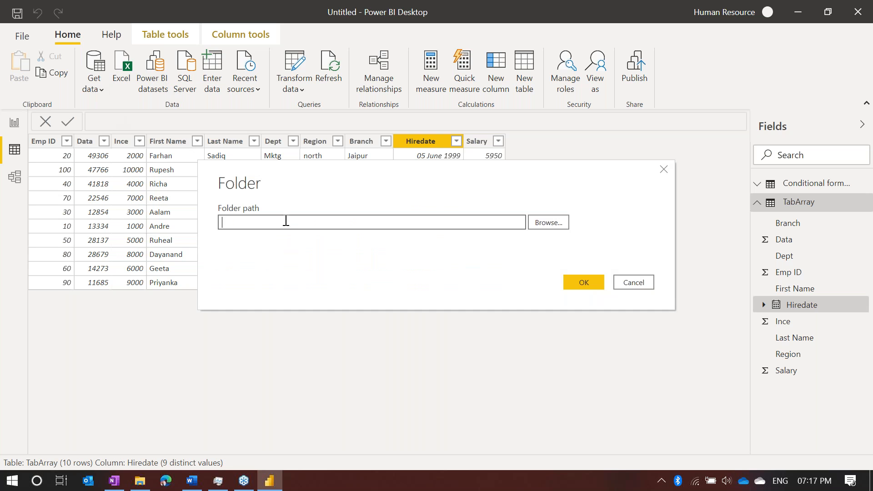
Copy the Sachin Data folder path from File Explorer, enter it as the Folder source's path, and confirm to list its files
key(alt+Tab)
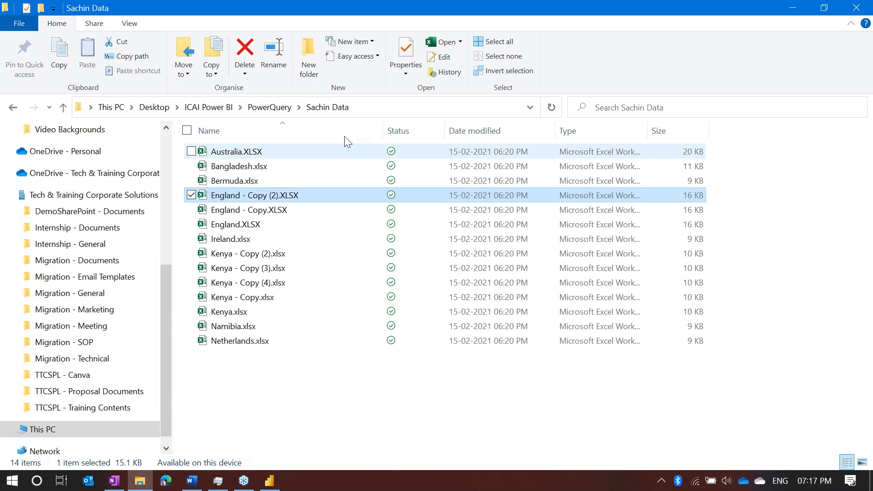
click(386, 109)
key(ctrl+c)
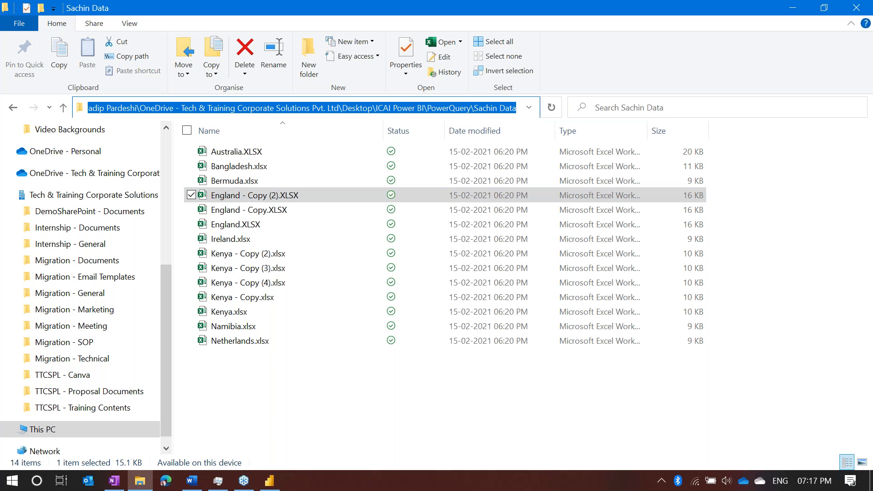
key(alt+Tab)
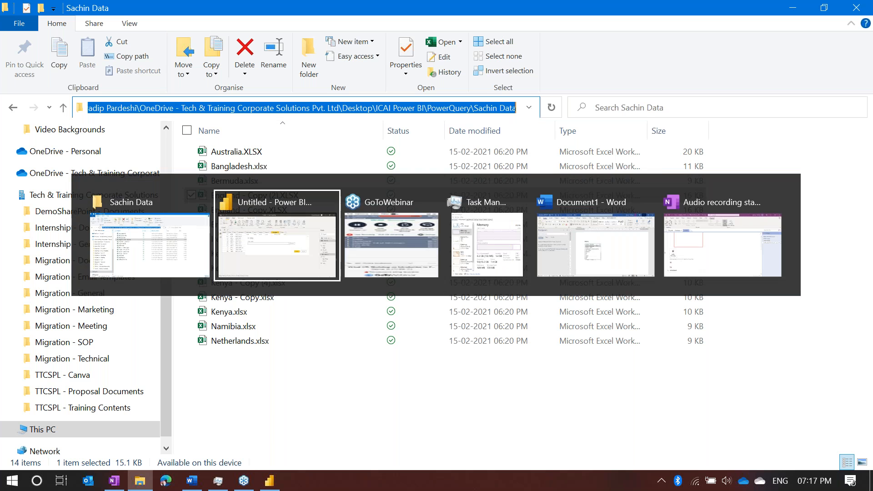
key(ctrl+v)
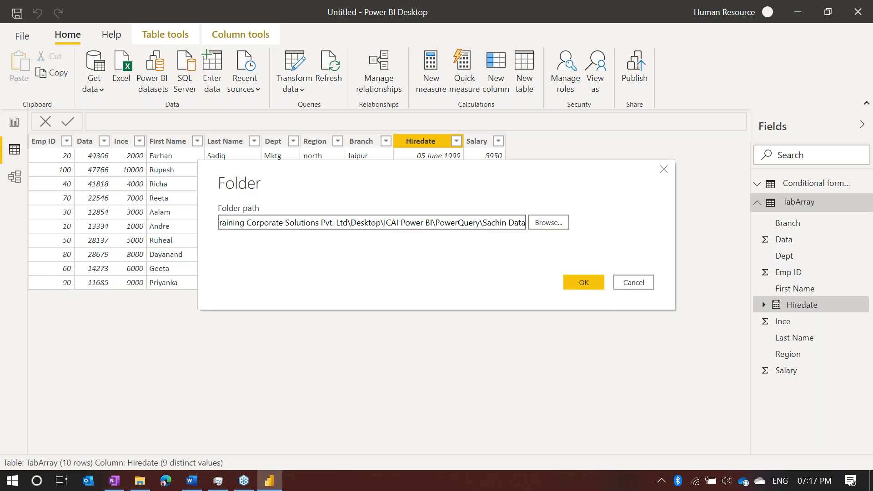
click(575, 281)
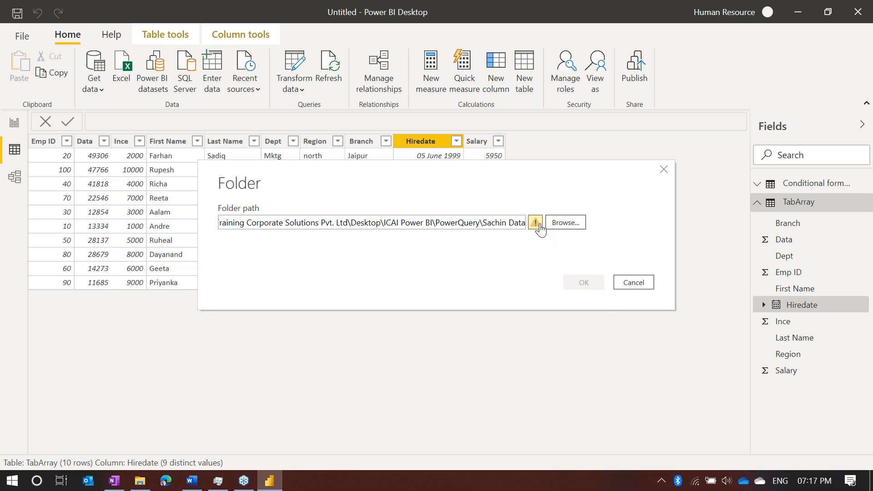
mouse_move(540, 229)
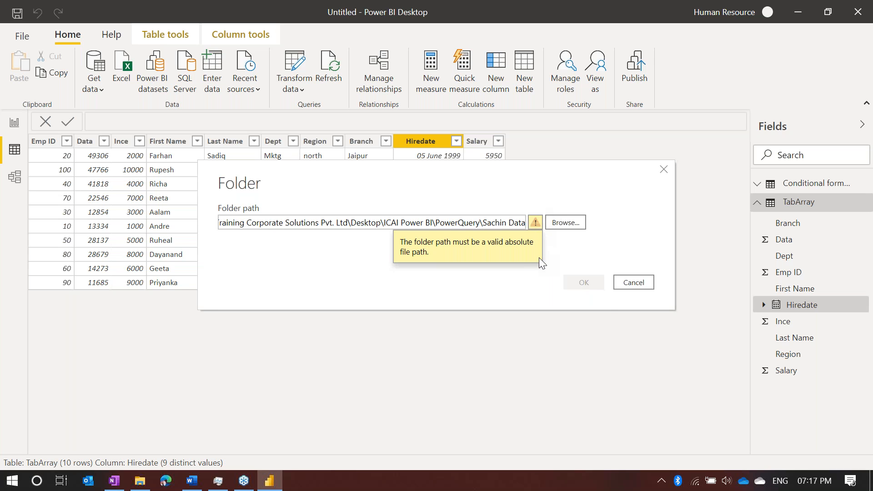
click(474, 223)
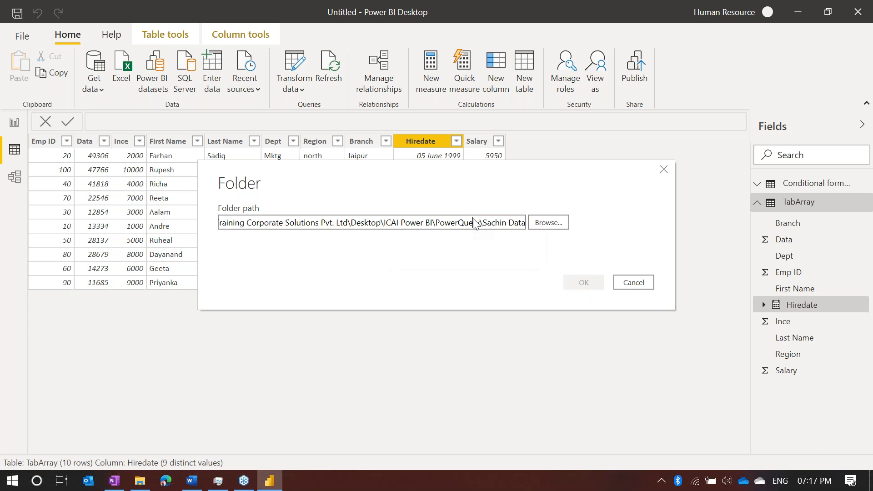
mouse_move(483, 223)
mouse_down()
mouse_move(566, 229)
mouse_move(382, 225)
mouse_move(119, 241)
mouse_move(490, 235)
mouse_up()
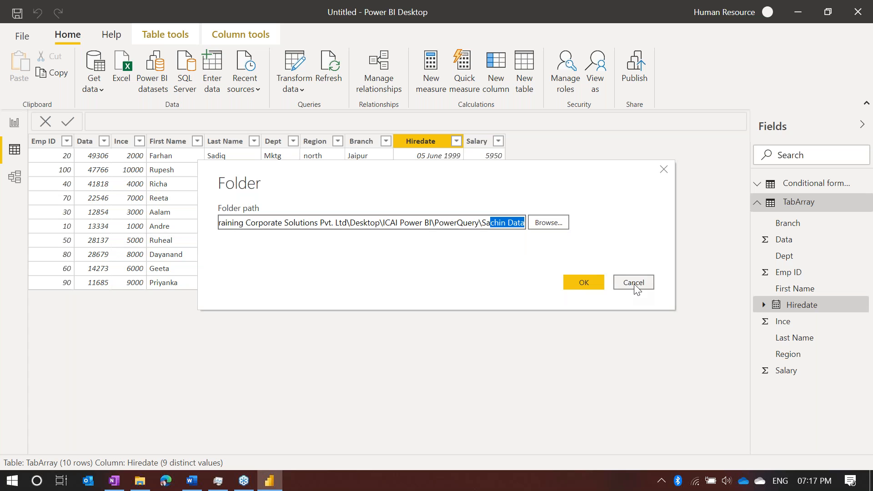
click(586, 283)
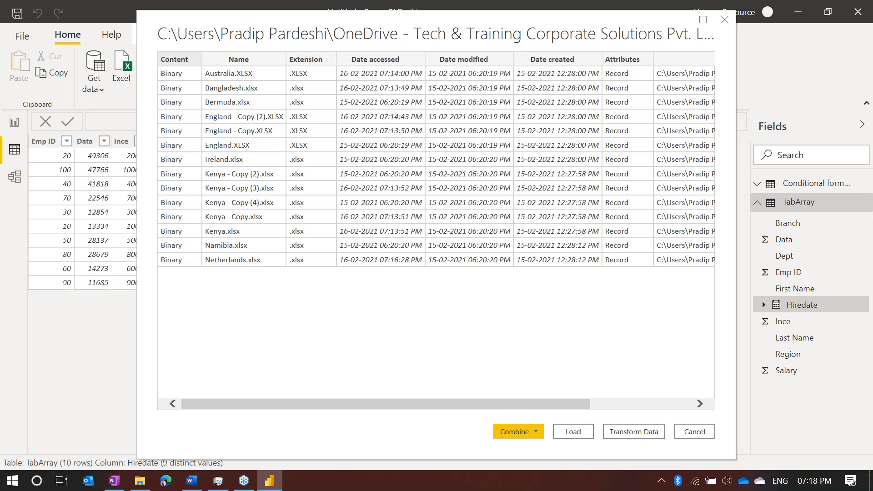
Revisit the Sachin Data folder in File Explorer, then cancel the folder's file preview in Power BI Desktop
click(139, 483)
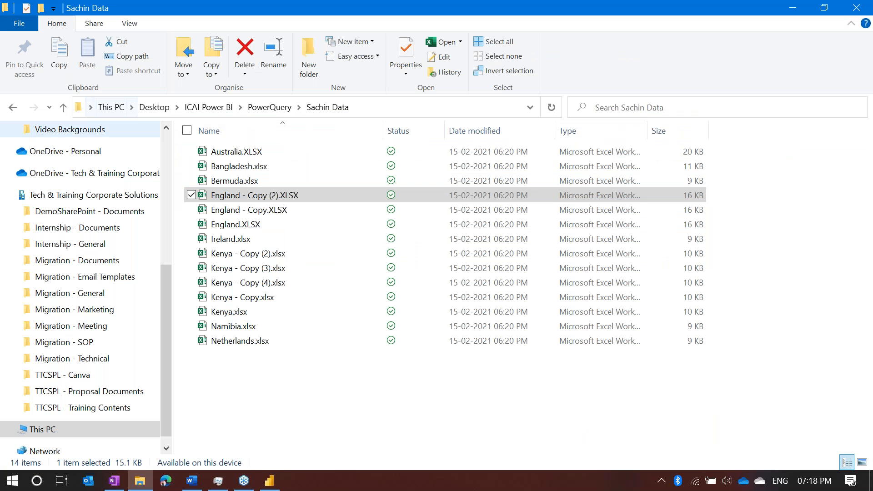
click(368, 112)
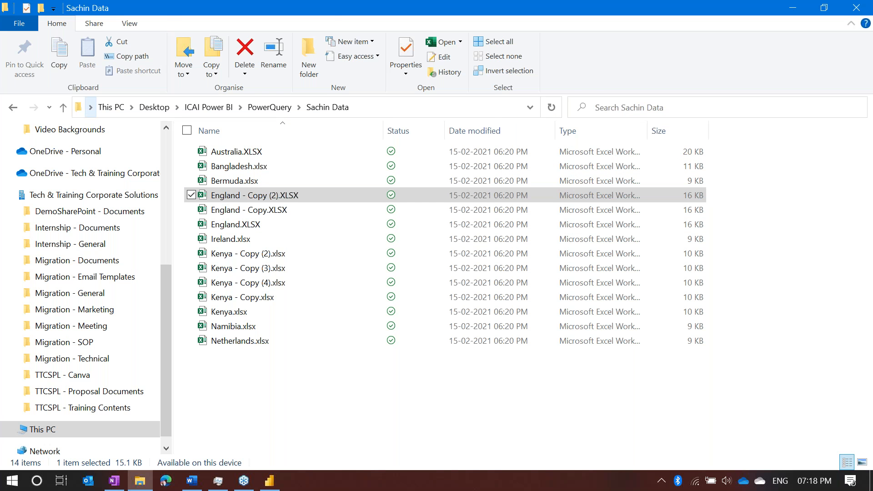
key(alt+Tab)
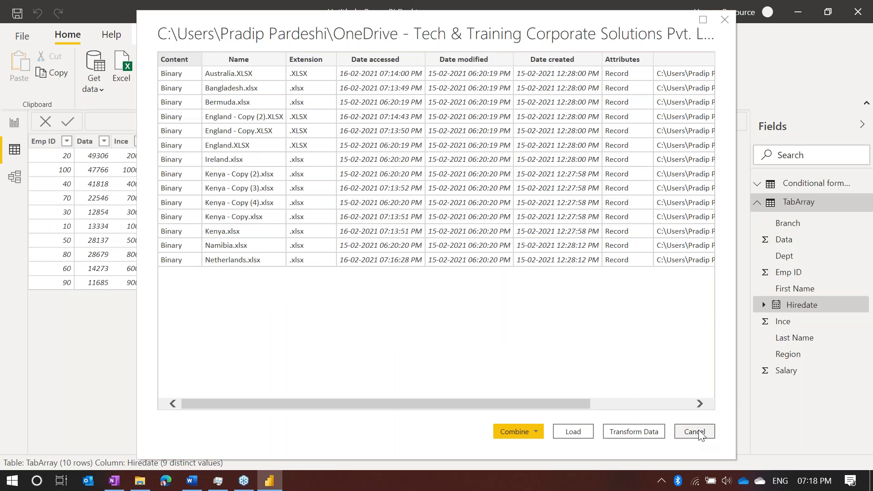
click(700, 432)
Get data from a Folder source again, using the copied Sachin Data path as the folder path
click(98, 83)
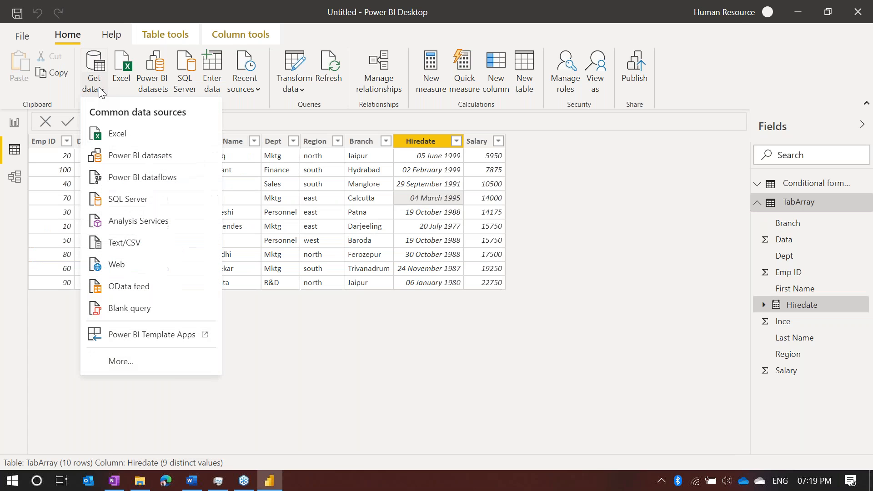
click(120, 361)
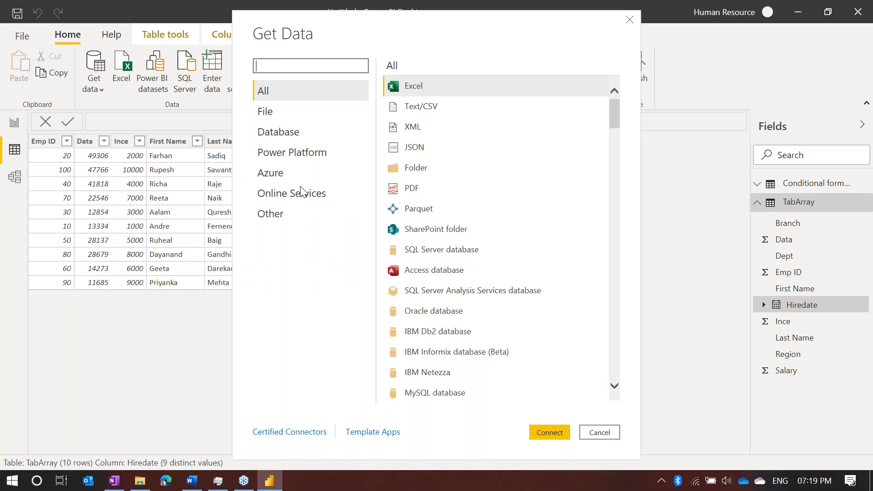
click(270, 109)
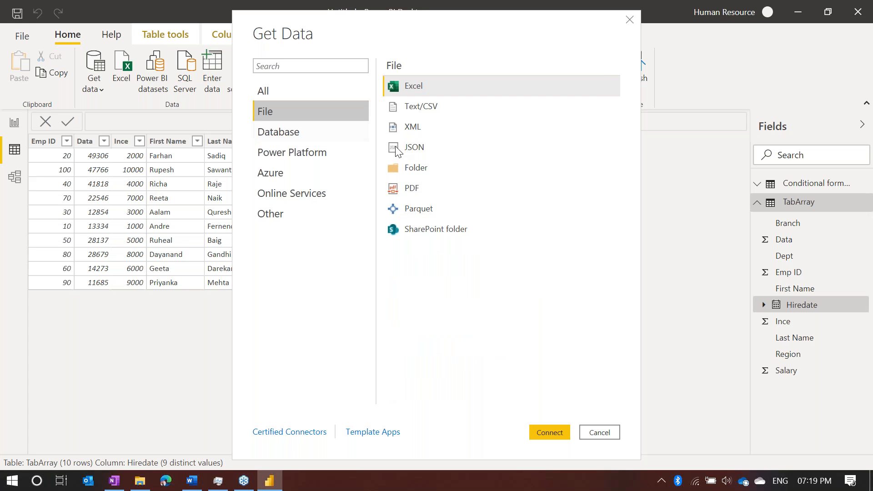
click(429, 169)
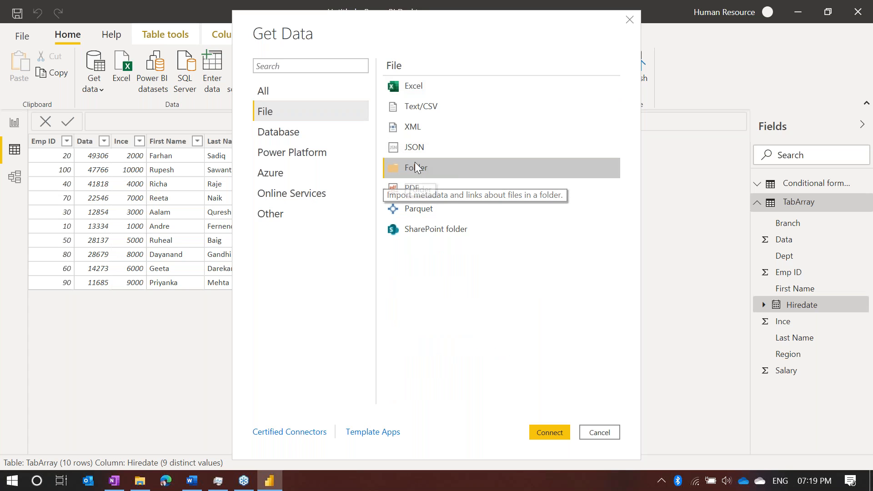
click(551, 431)
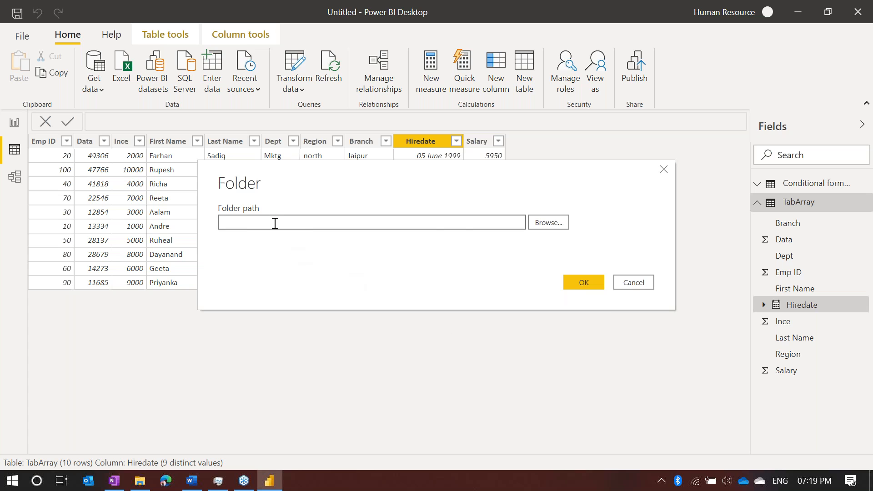
key(ctrl+v)
click(582, 282)
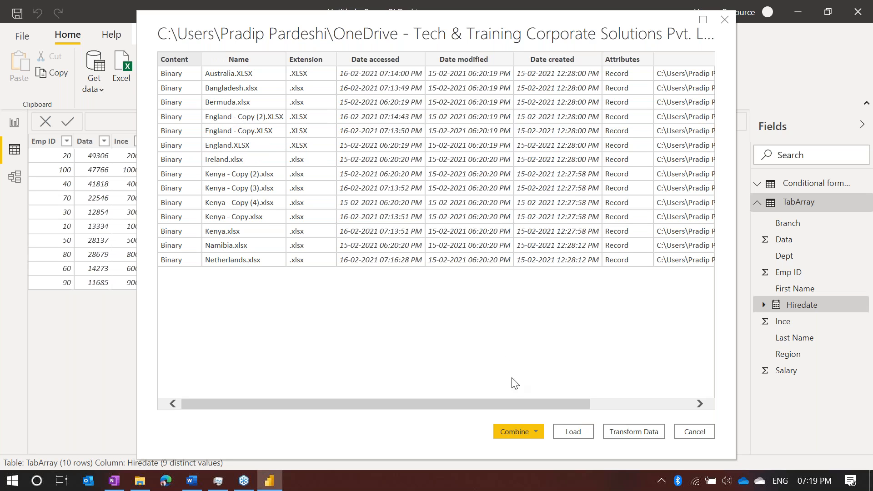
Start Combine & Transform Data for the listed workbooks and check the Sachin Data folder's full path in File Explorer
click(525, 432)
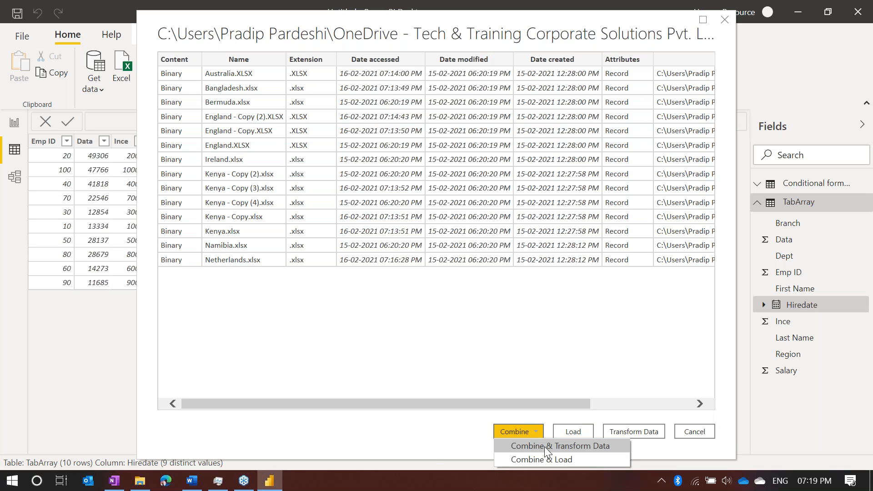
click(581, 448)
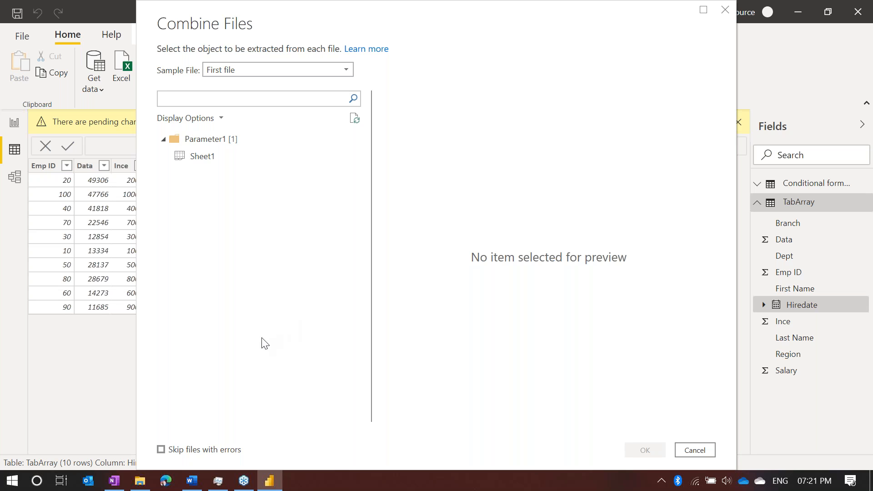
click(138, 483)
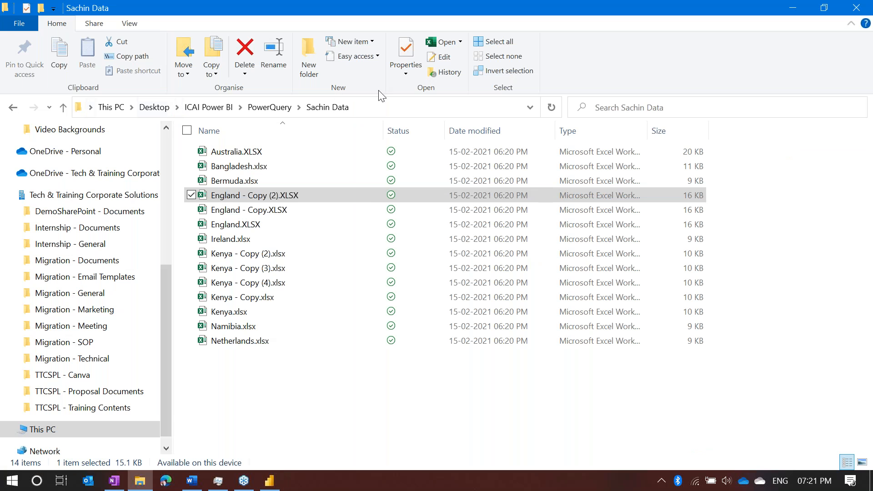
click(385, 108)
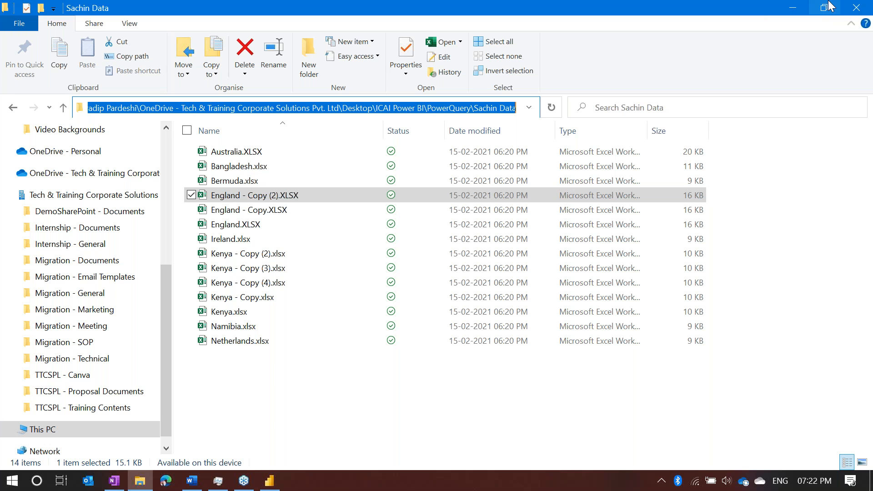
click(795, 15)
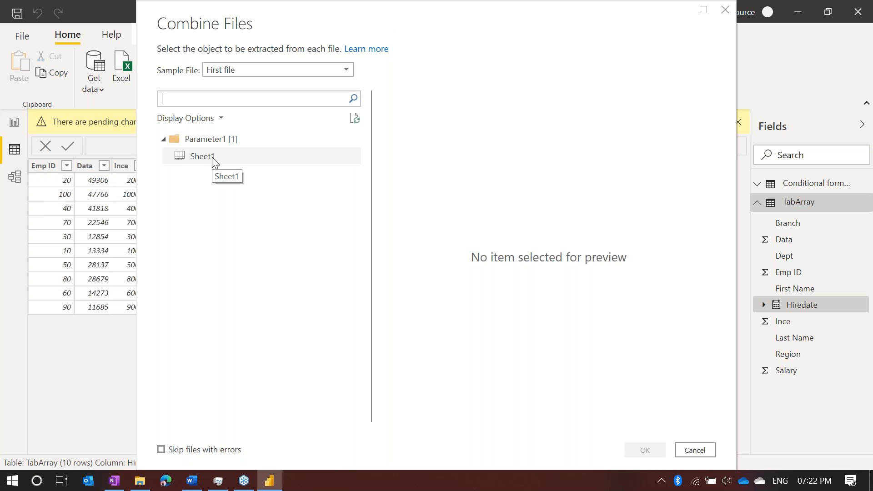
Choose Sheet1 as the object to extract from each file, confirm the combination, and switch to the Power Query Editor window
click(174, 161)
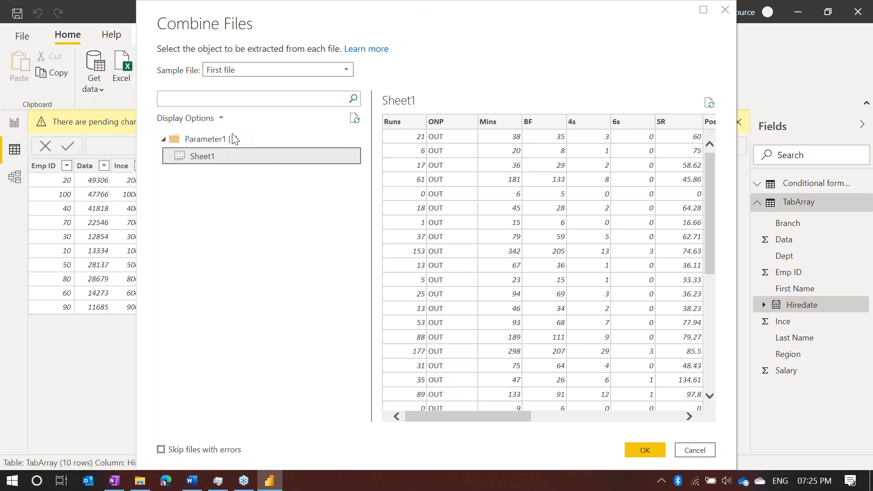
click(645, 450)
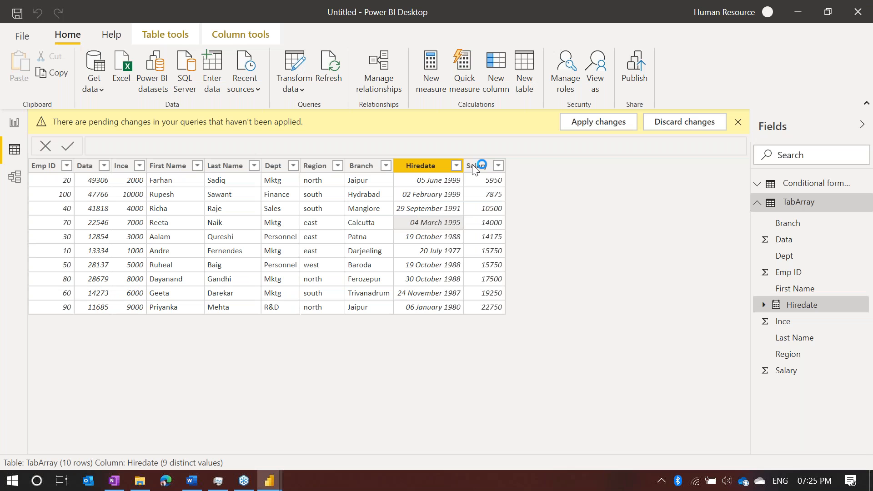
mouse_move(270, 480)
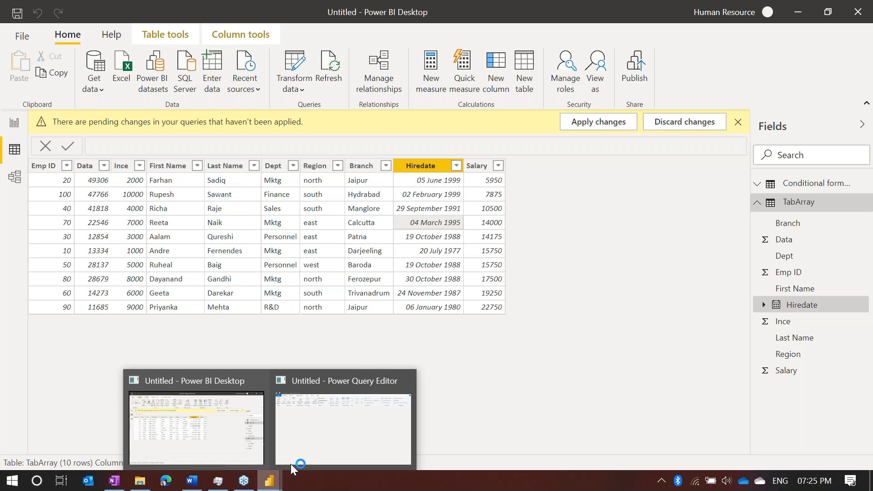
click(330, 429)
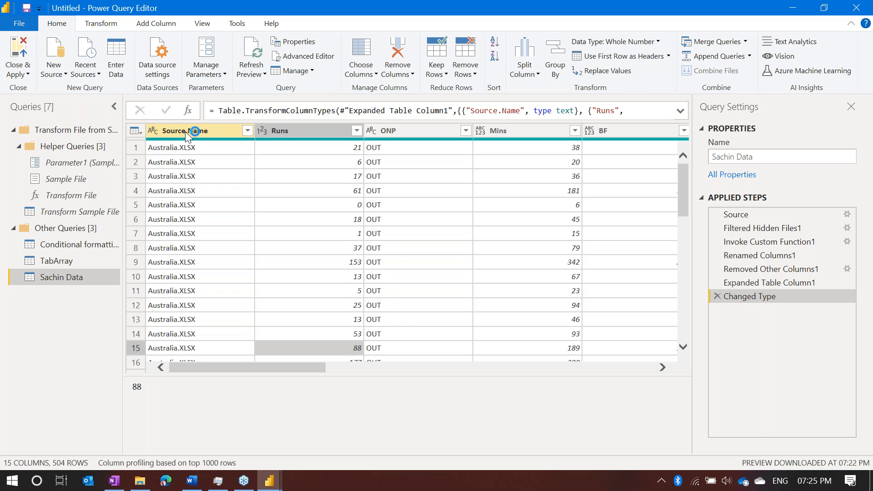
Examine the Source.Name column and the combined rows and columns of the Sachin Data query to check which files they come from
click(187, 132)
scroll(470, 222, right, 5)
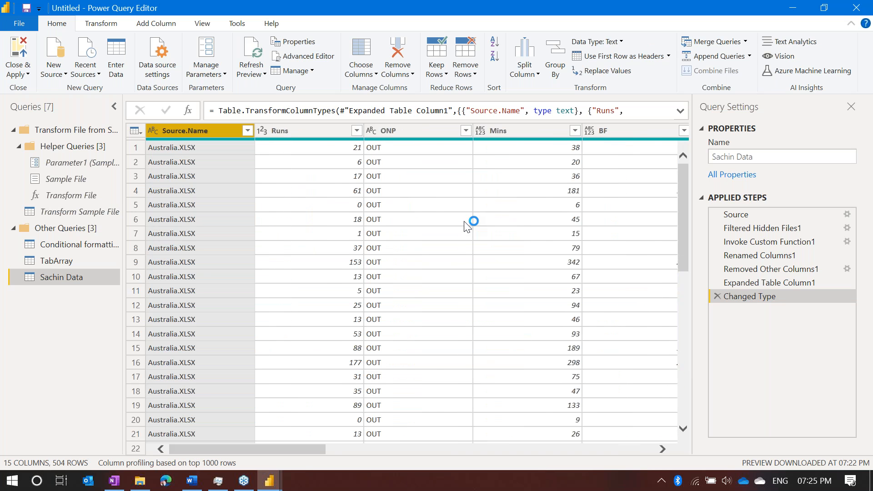
scroll(411, 289, right, 3)
scroll(198, 156, left, 20)
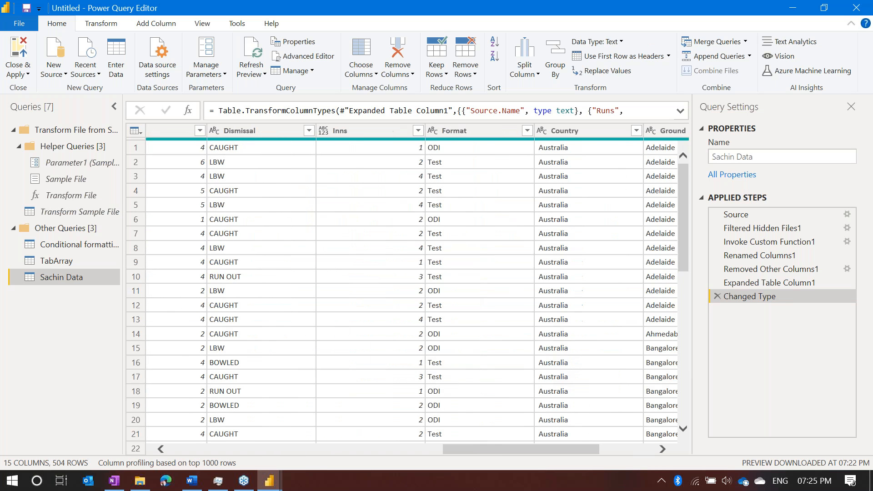
scroll(188, 210, down, 2)
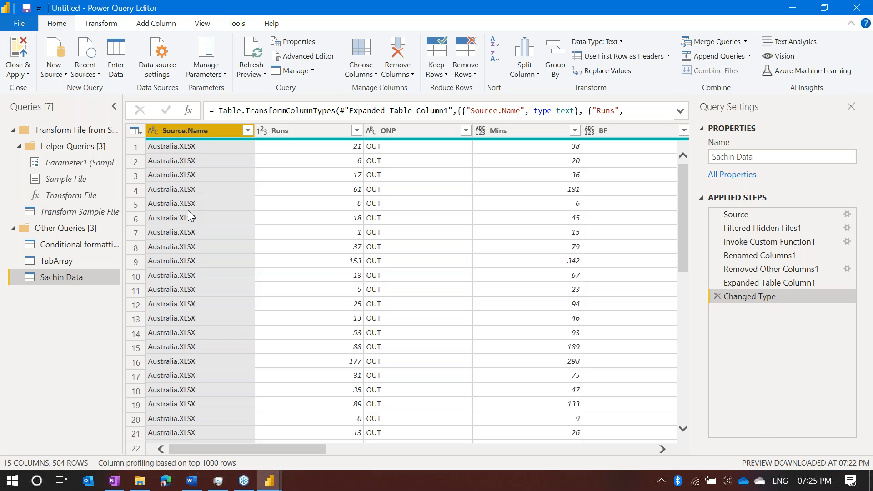
scroll(189, 215, down, 12)
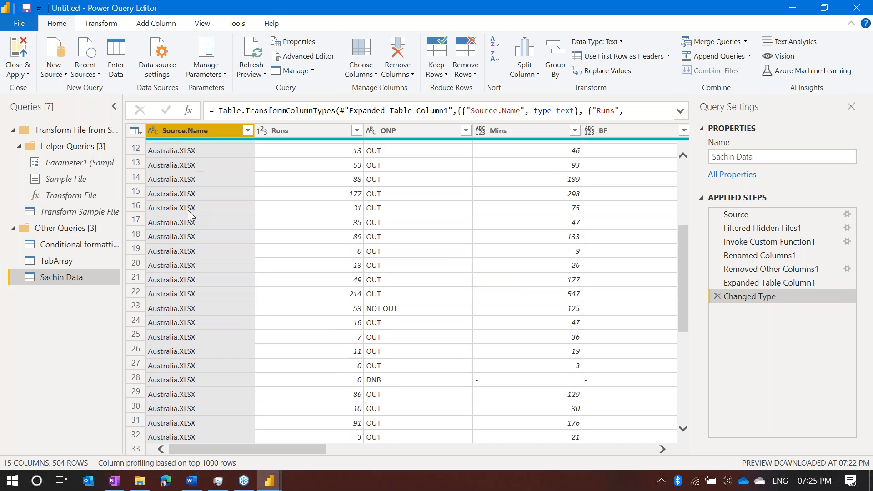
scroll(189, 214, down, 20)
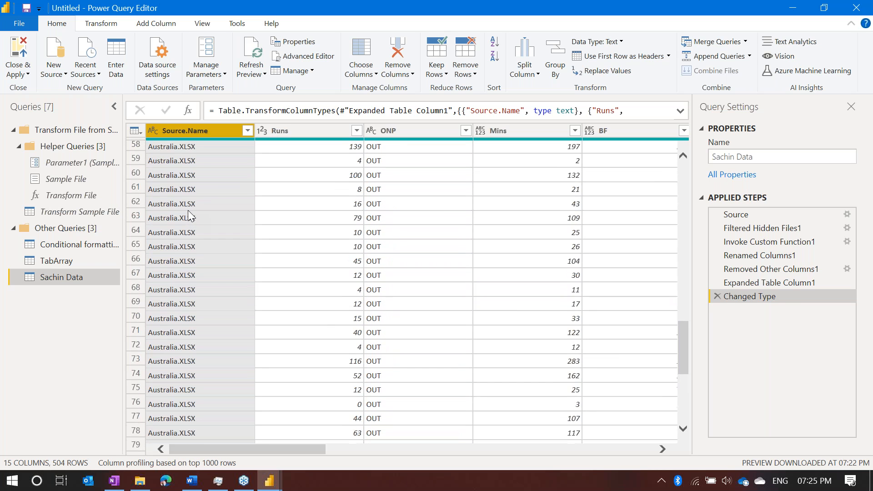
scroll(191, 215, down, 10)
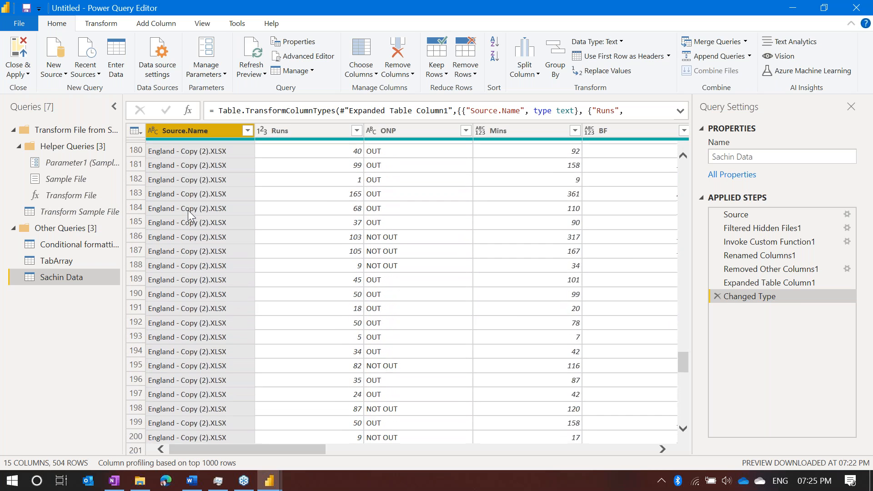
scroll(222, 331, down, 20)
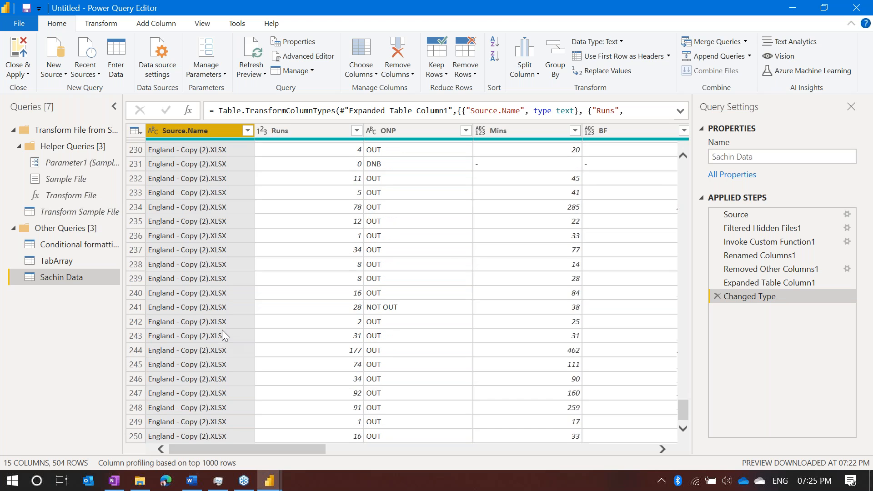
scroll(223, 335, down, 20)
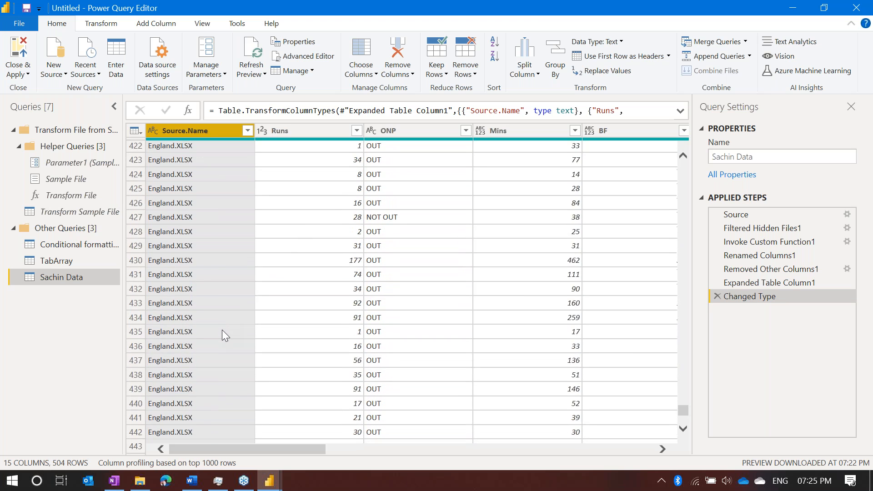
scroll(222, 335, up, 20)
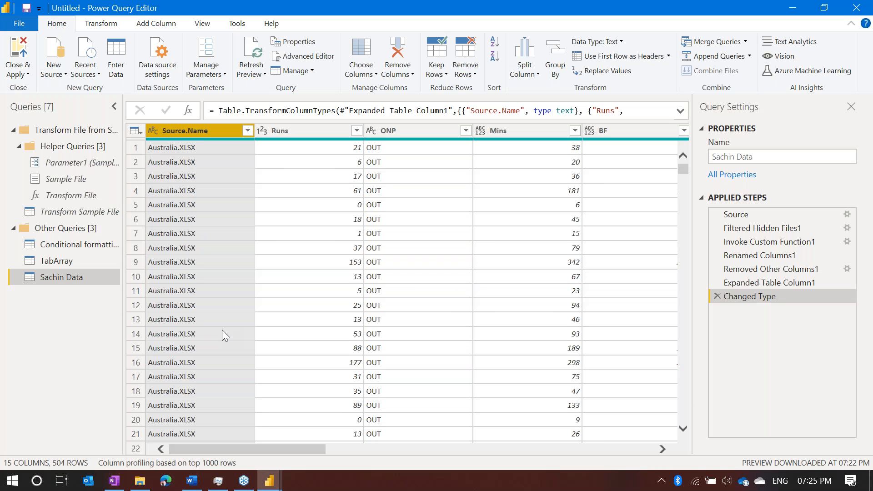
scroll(222, 330, down, 8)
scroll(222, 330, up, 8)
scroll(510, 261, right, 3)
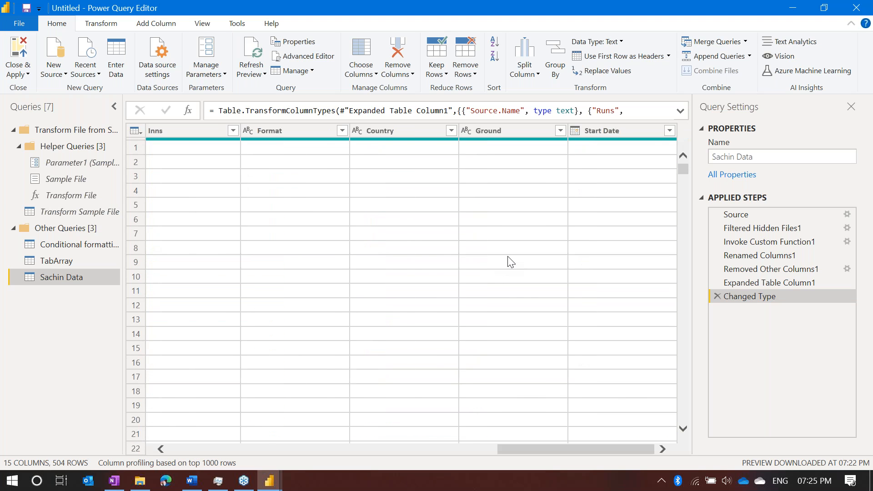
Remove the Source.Name column from the Sachin Data query
scroll(510, 262, left, 3)
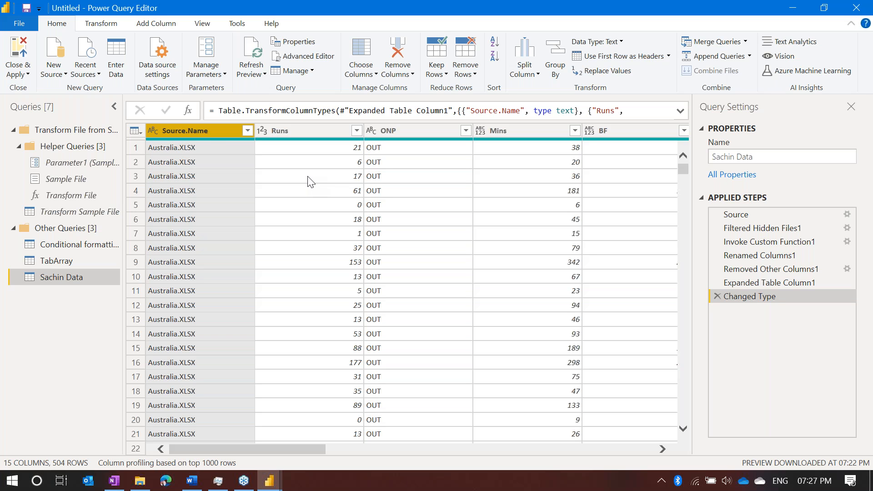
right_click(208, 137)
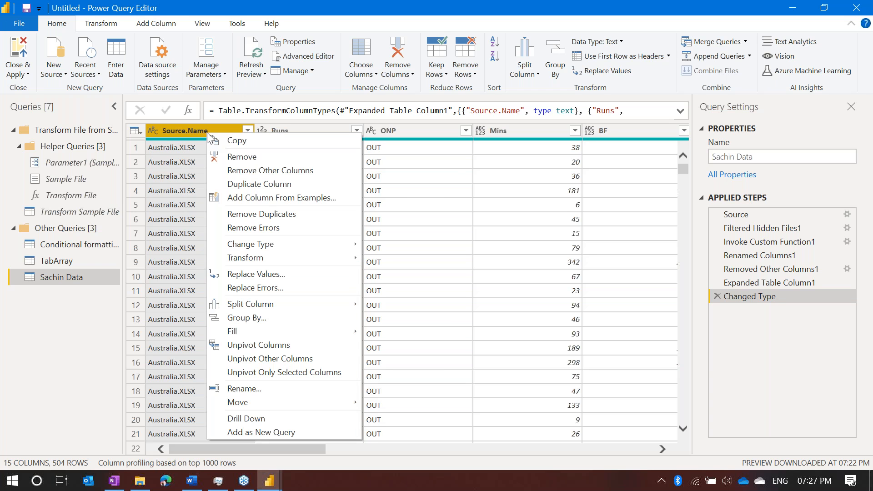
click(241, 157)
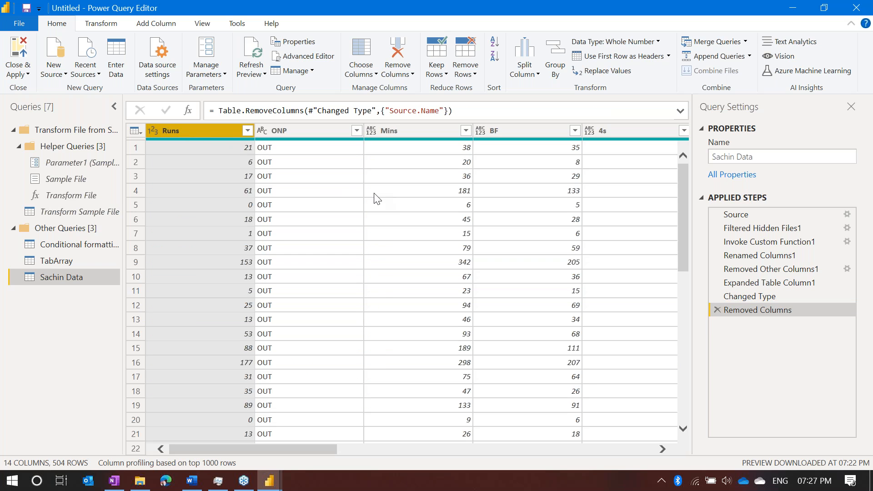
Review the remaining columns of the Sachin Data query, from Runs through Start Date
scroll(394, 198, right, 5)
scroll(394, 199, right, 5)
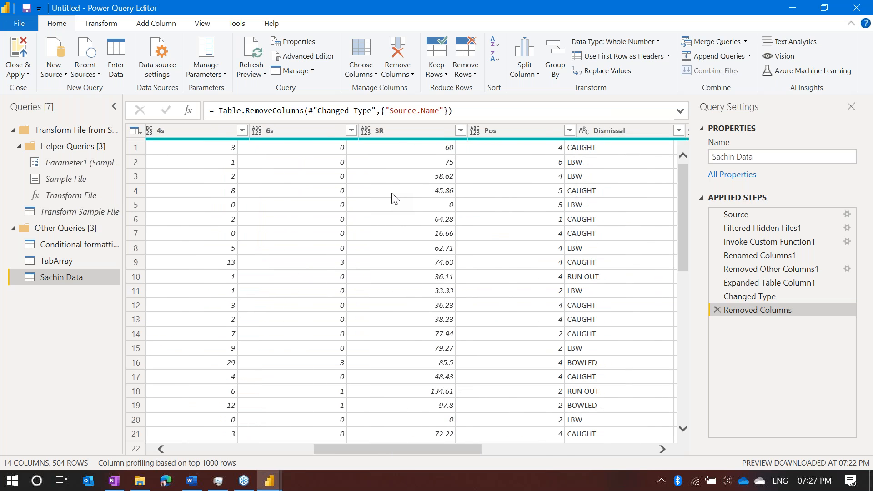
scroll(394, 199, left, 5)
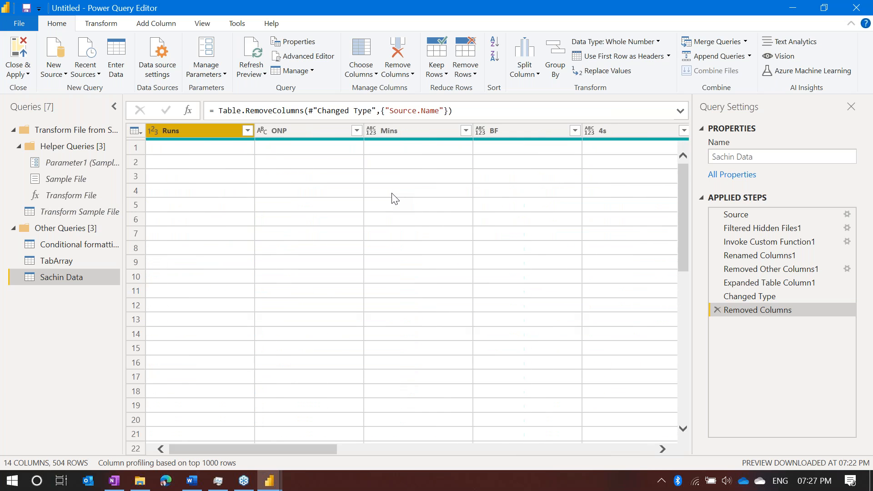
scroll(394, 199, right, 5)
scroll(394, 198, left, 5)
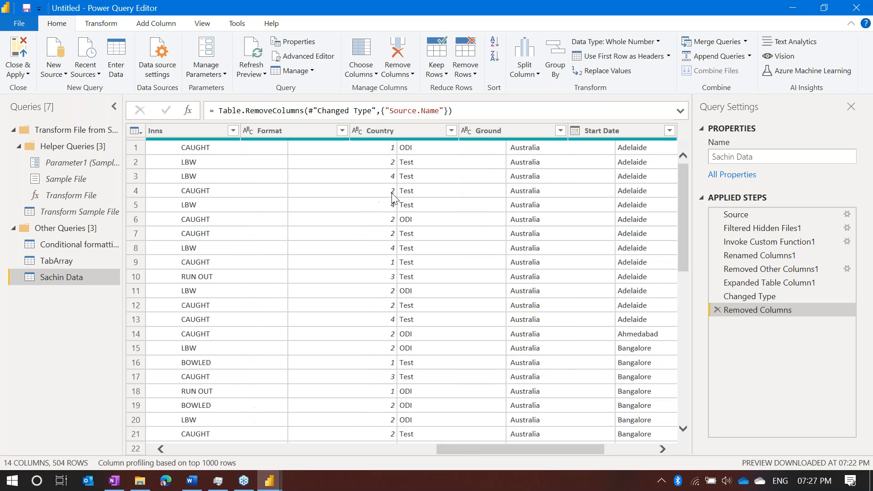
scroll(394, 198, right, 3)
scroll(394, 198, right, 3)
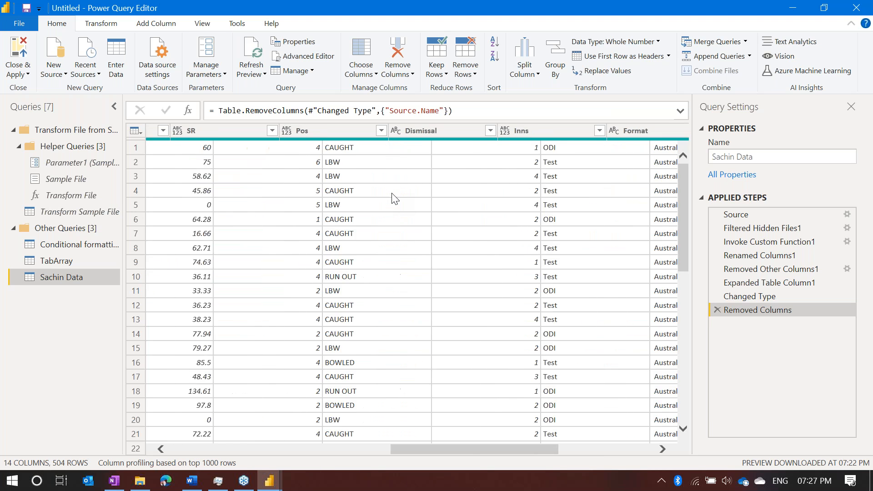
scroll(394, 198, left, 8)
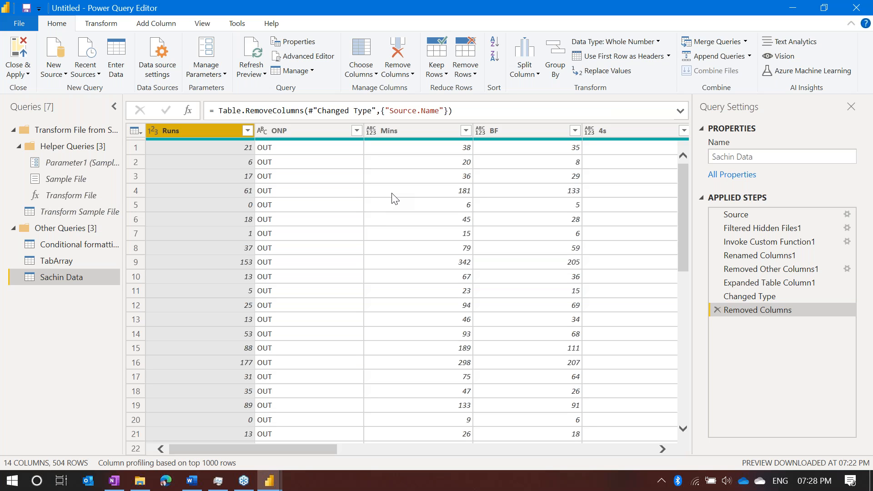
scroll(395, 198, right, 10)
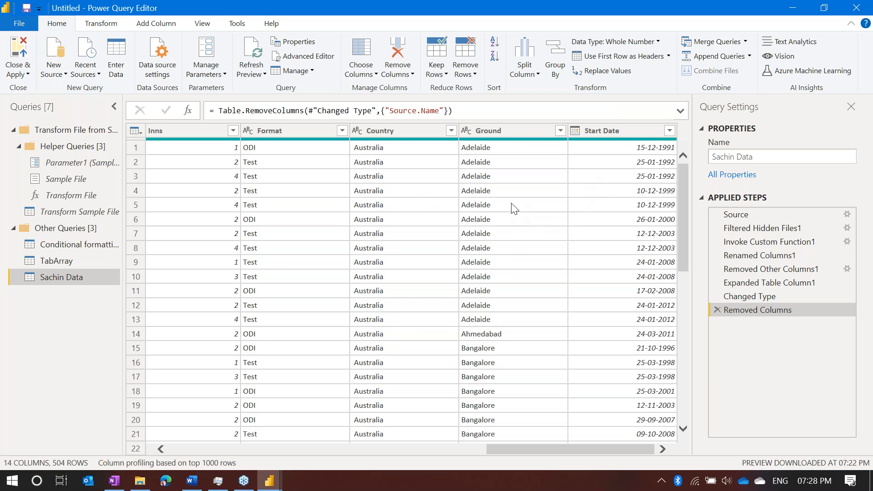
scroll(601, 208, left, 20)
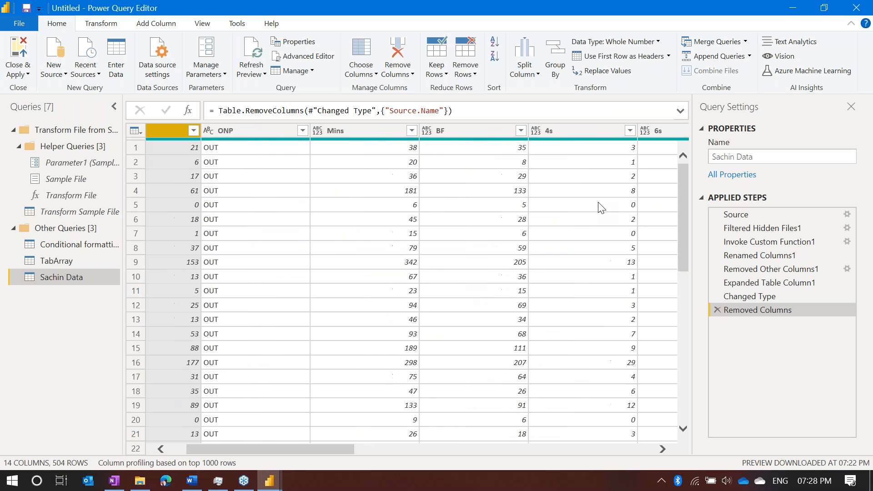
Add a column with the year of Start Date to the Sachin Data query
scroll(602, 208, right, 20)
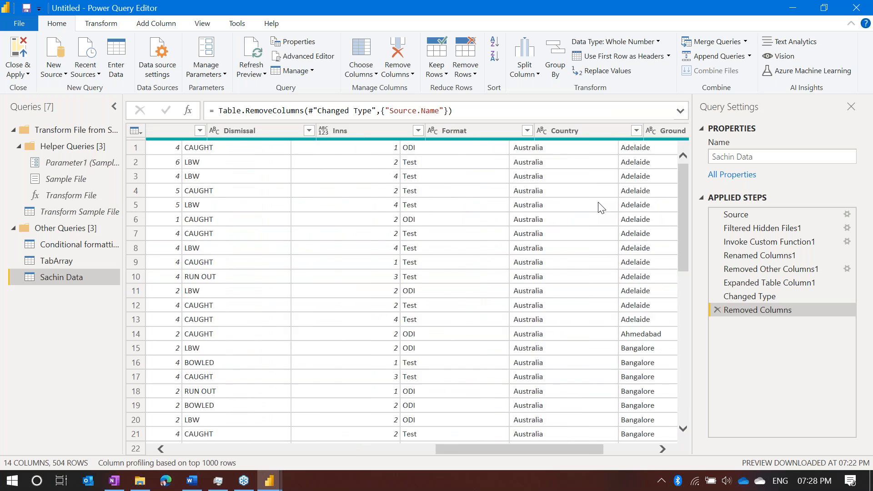
click(624, 135)
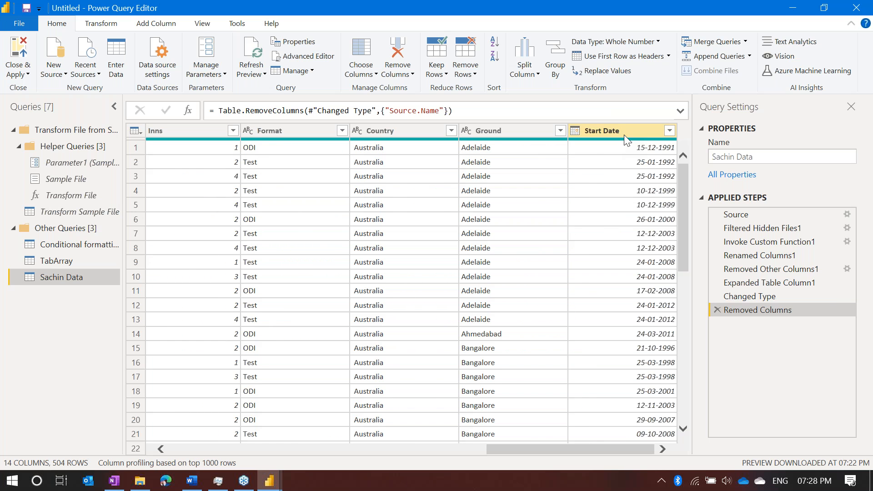
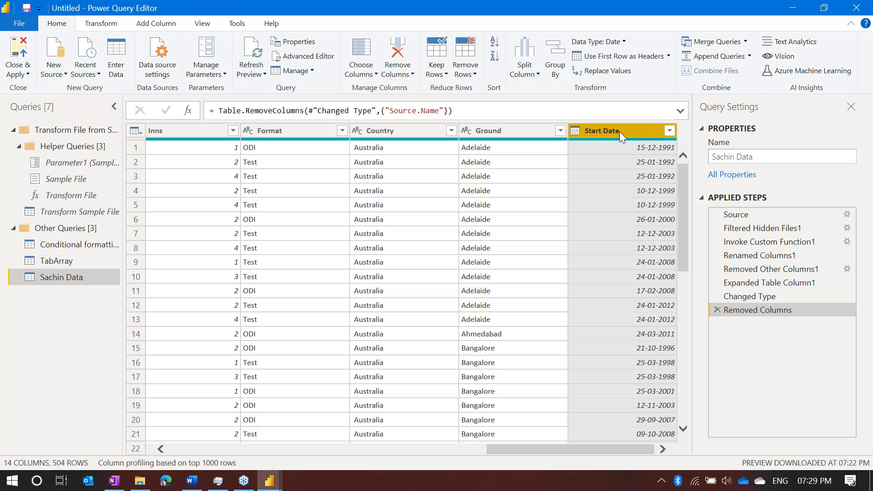
click(160, 25)
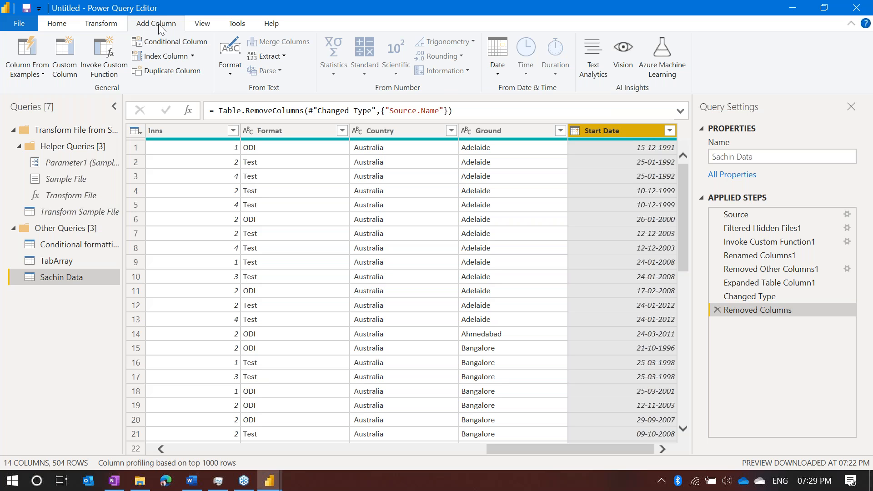
click(503, 72)
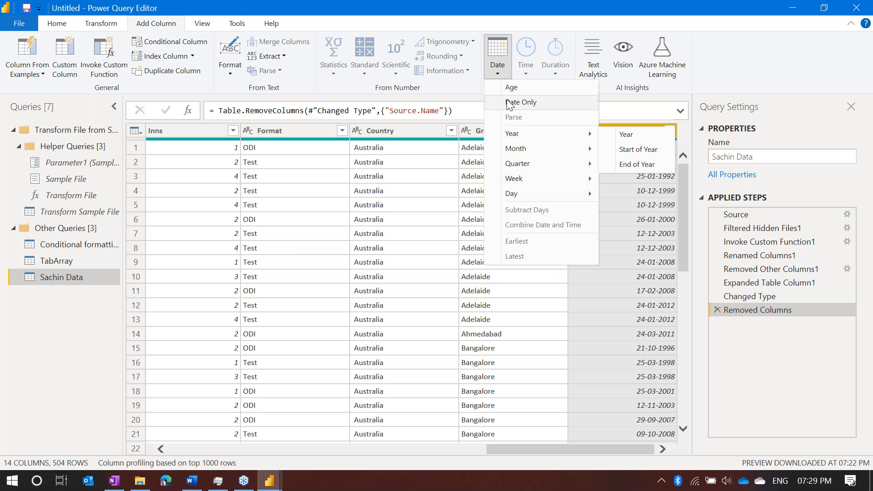
mouse_move(512, 137)
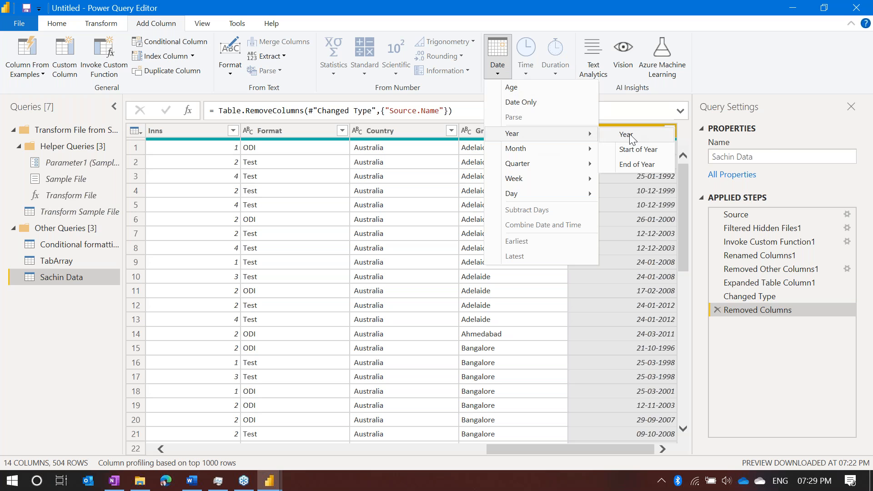
click(660, 135)
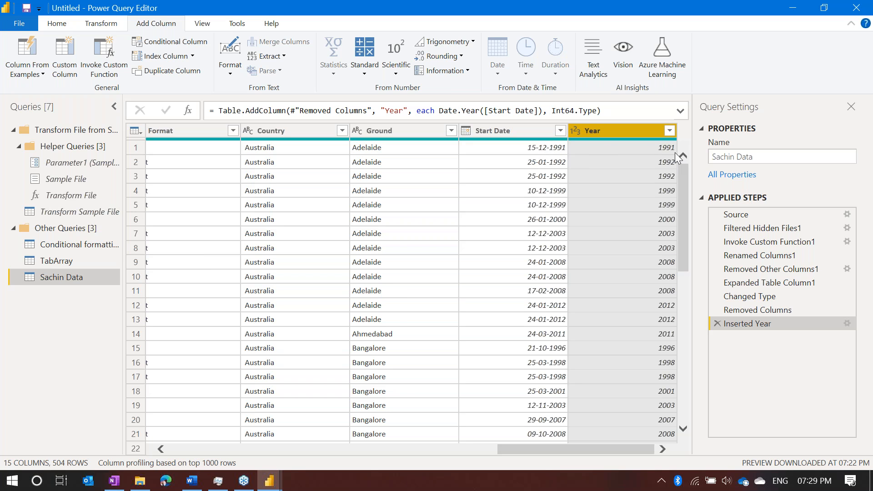
Add a column with the month name of Start Date to the Sachin Data query
click(514, 131)
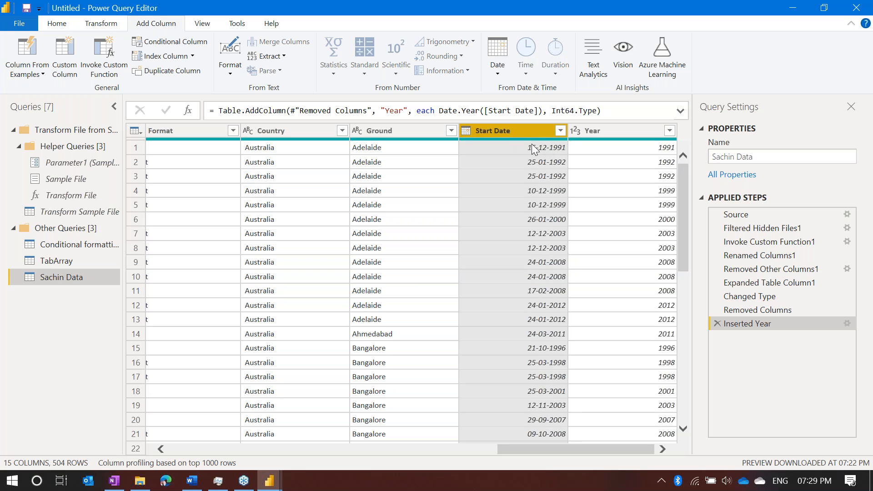
click(501, 68)
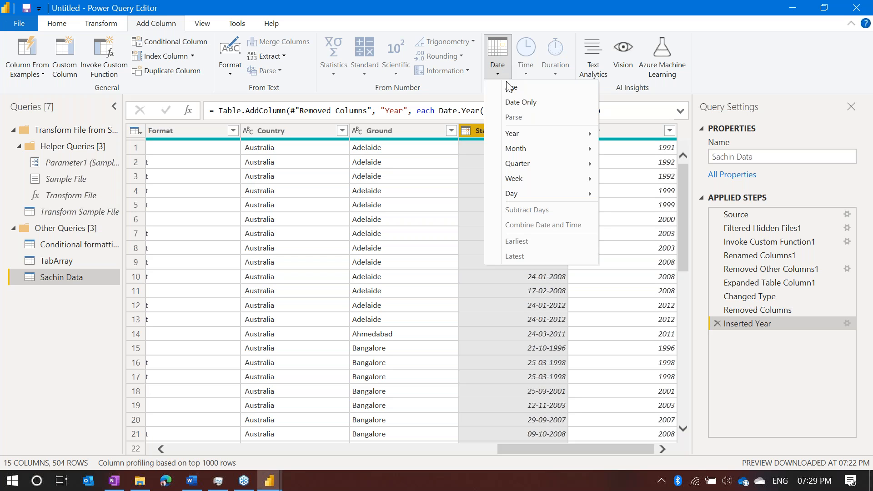
mouse_move(529, 151)
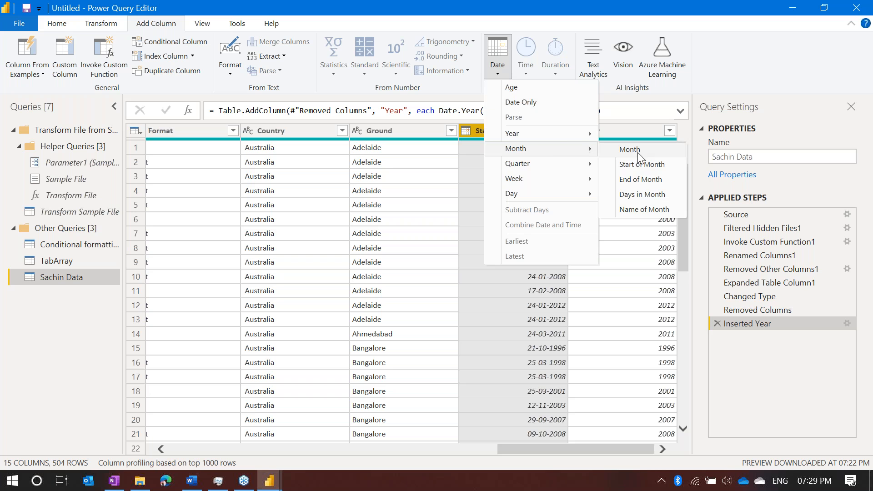
click(641, 210)
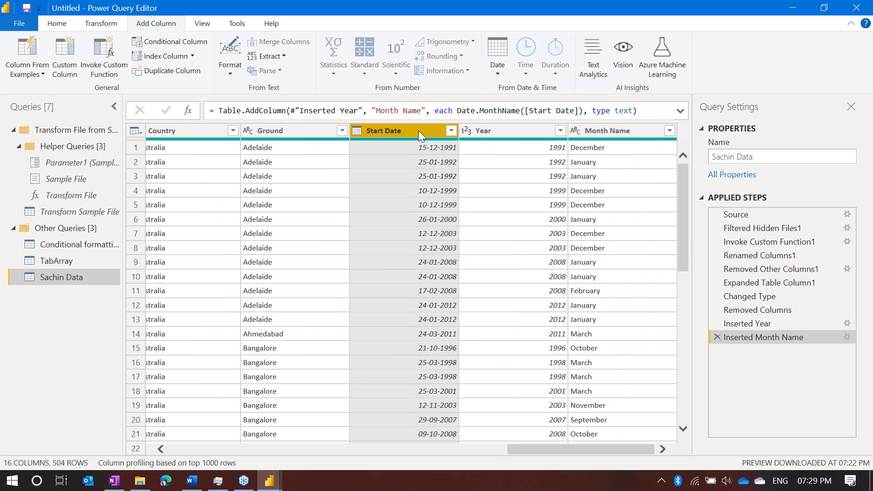
Add a column with the quarter of the year from Start Date to the Sachin Data query
click(504, 71)
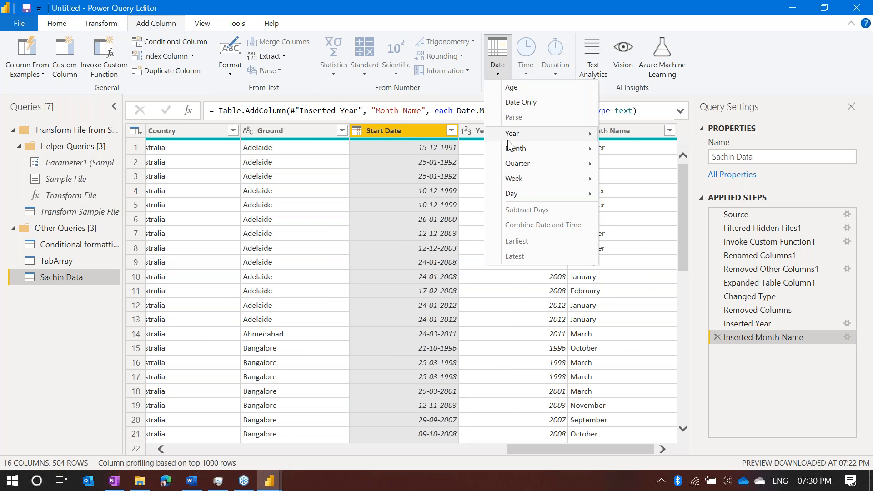
mouse_move(524, 170)
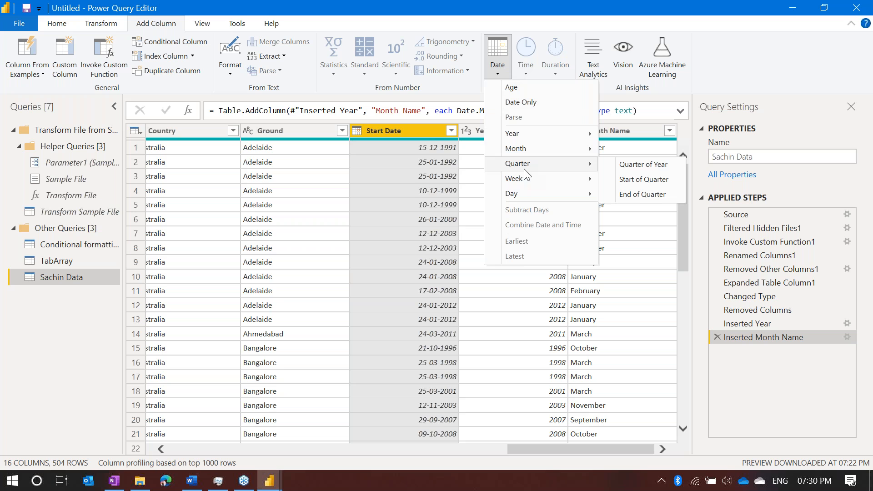
click(650, 167)
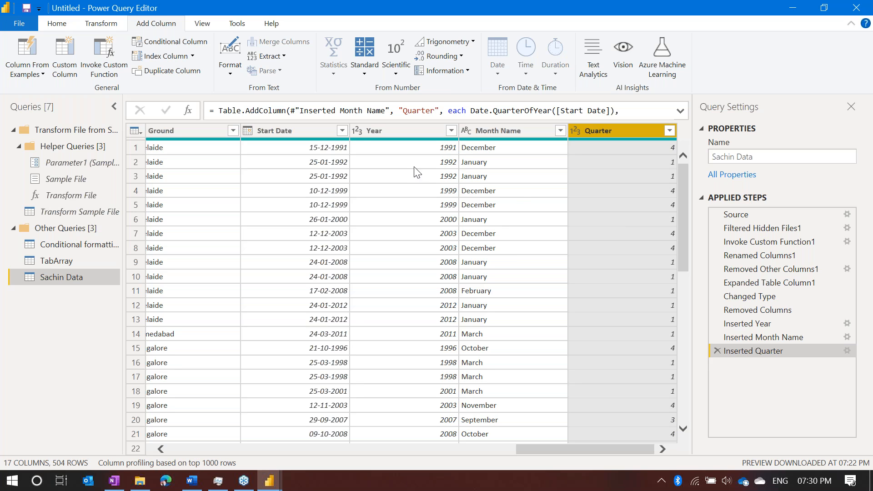
Add a column with the week of the year from Start Date to the Sachin Data query
click(300, 137)
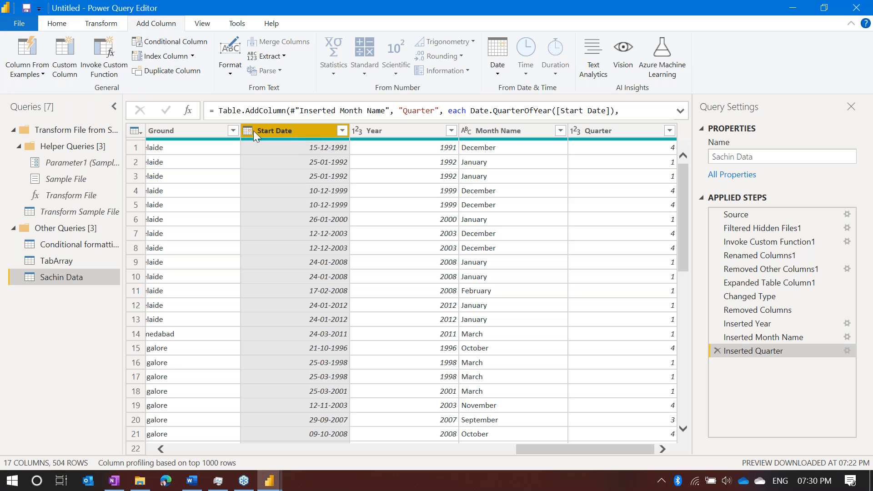
click(496, 59)
mouse_move(526, 178)
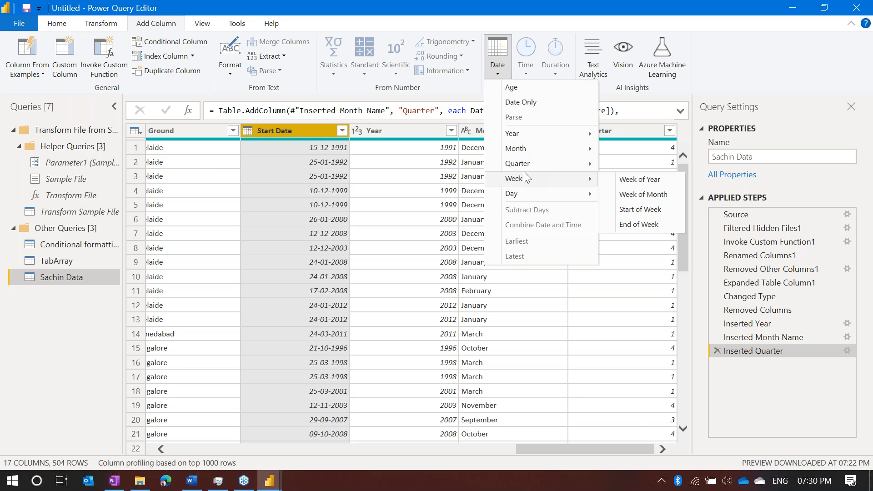
click(653, 182)
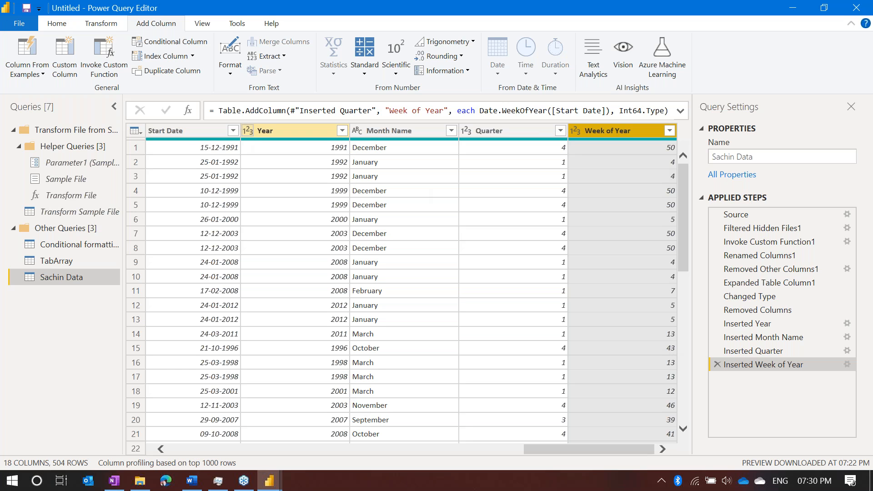
Add a column with the day name of Start Date and check it among the query's columns
click(181, 131)
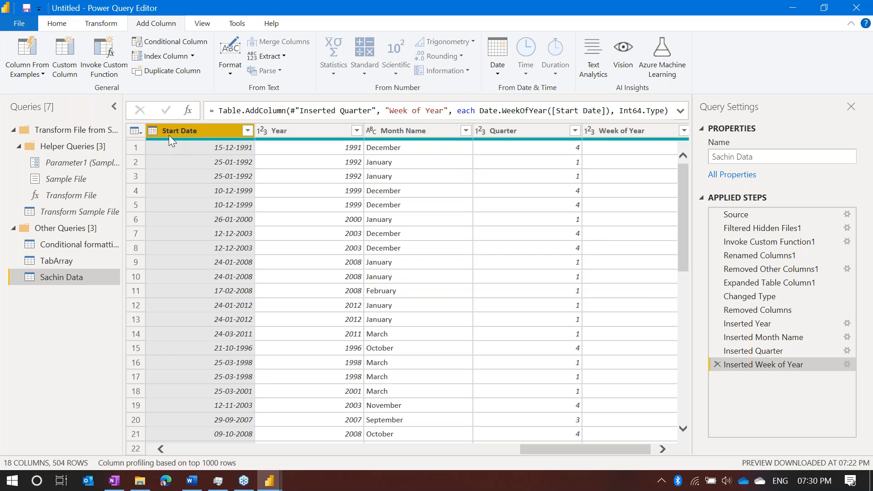
click(499, 72)
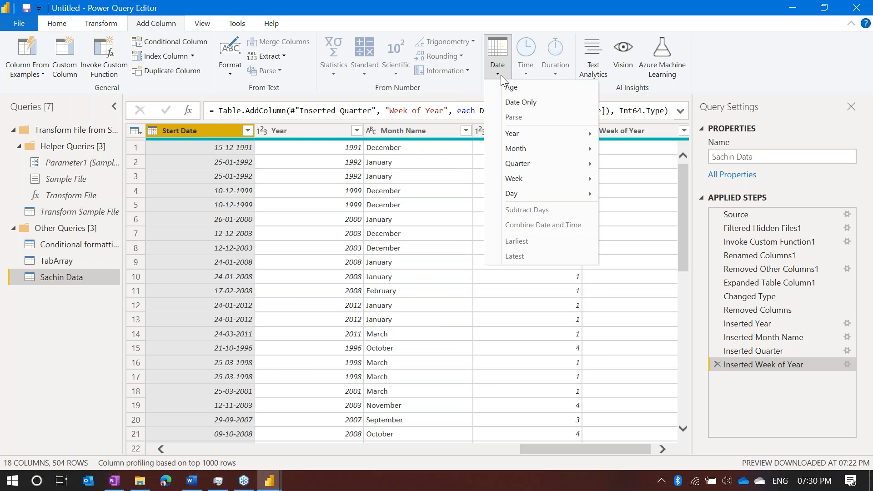
mouse_move(535, 193)
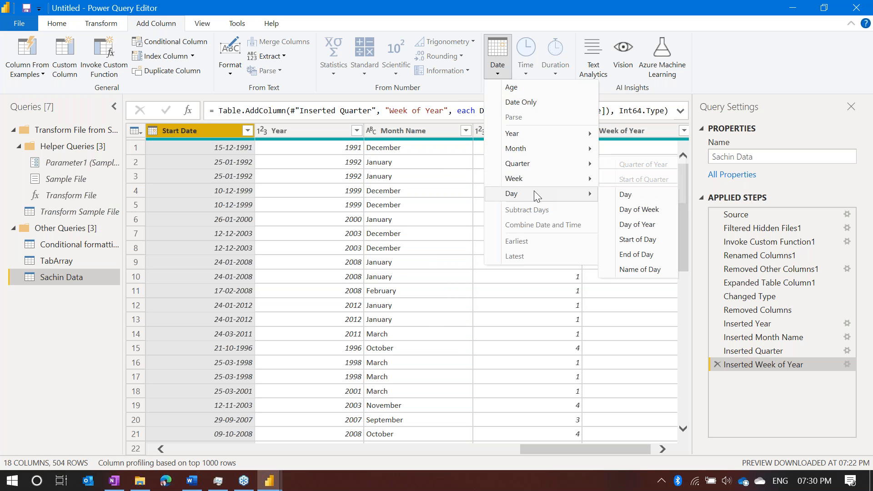
click(648, 271)
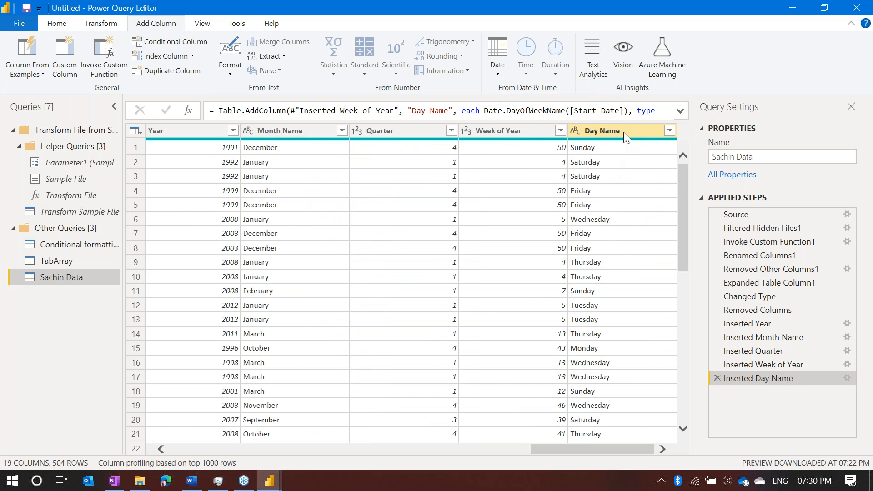
click(624, 134)
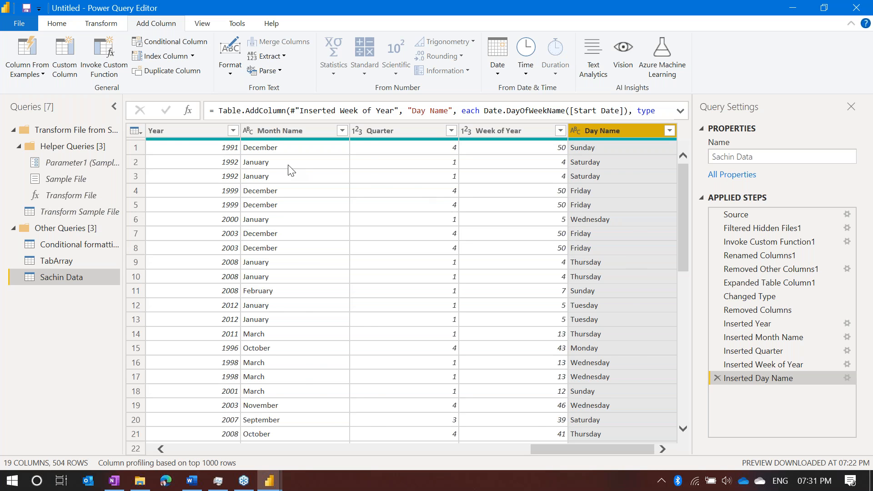
scroll(269, 169, left, 5)
scroll(269, 170, left, 10)
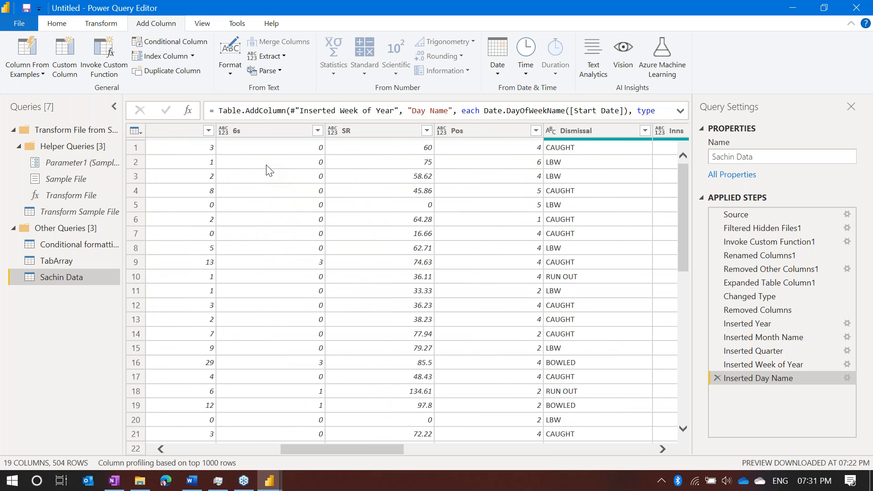
scroll(269, 170, right, 15)
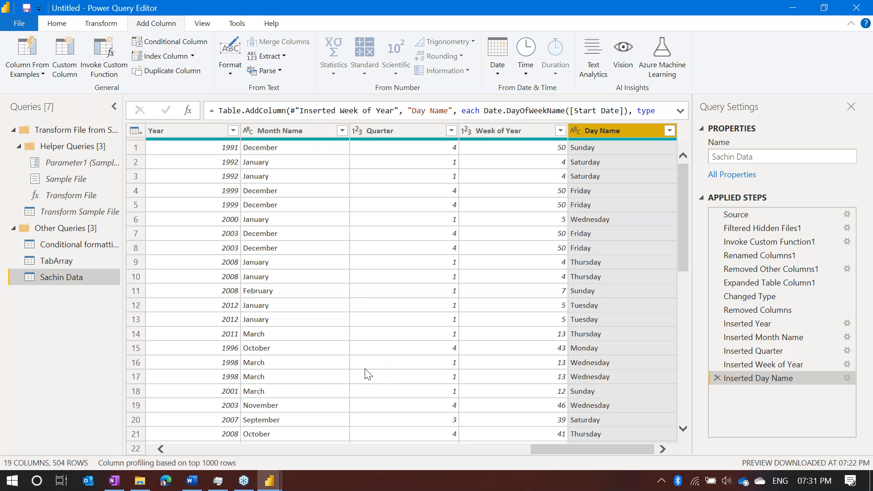
Switch to the Microsoft Edge browser and load the trainer's YouTube channel by its web address
click(168, 482)
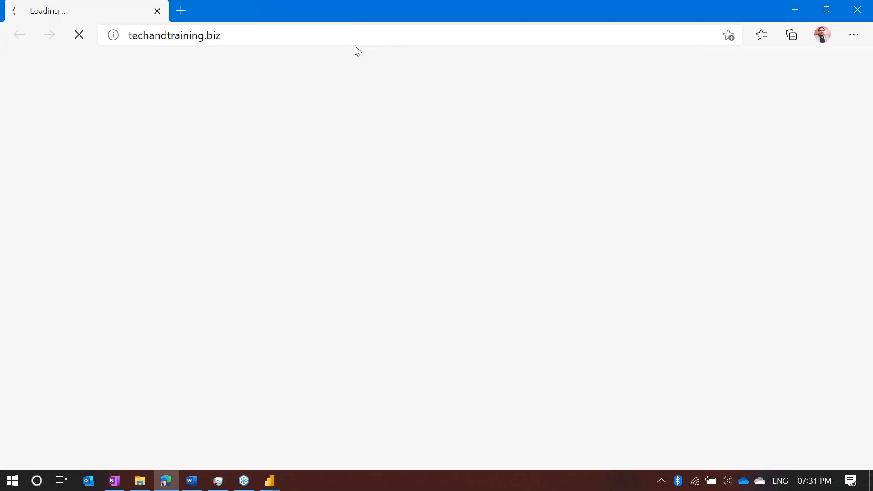
click(246, 35)
text(Youtube.com/c/pradippardeshi)
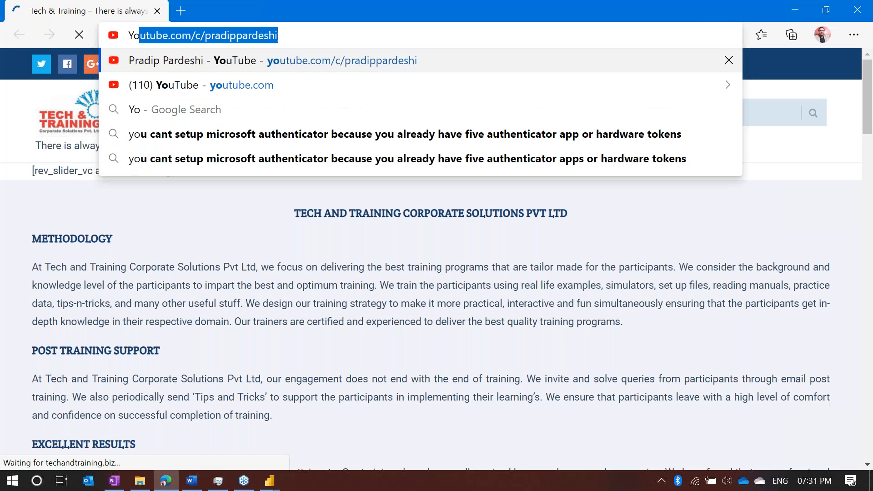
key(Return)
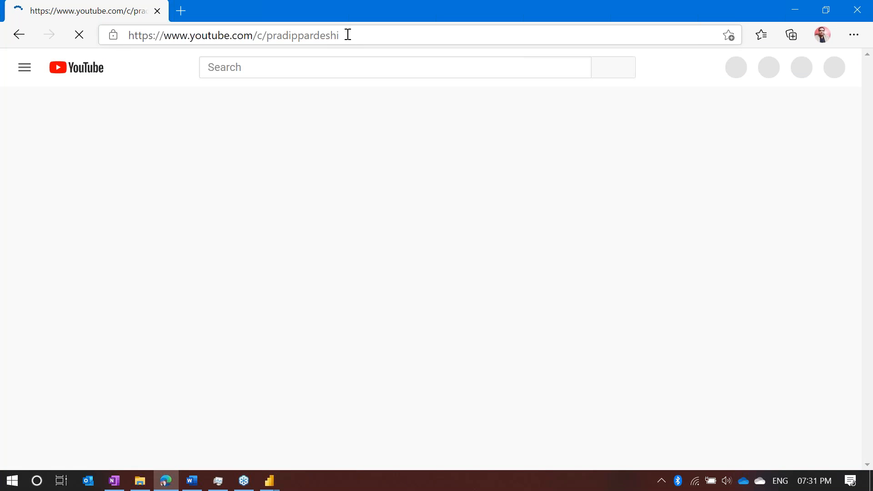
Search Google for the trainer's full name and open the Videos page of their YouTube channel from the results
click(347, 34)
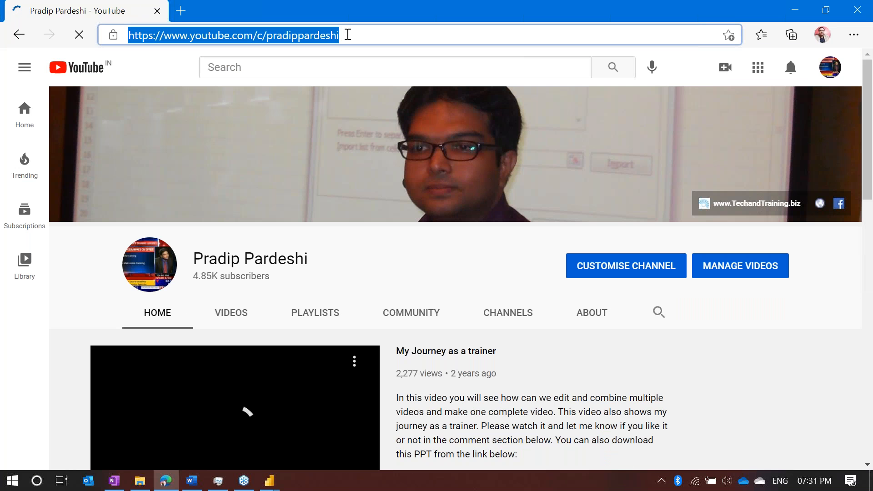
text(pr)
key(BackSpace)
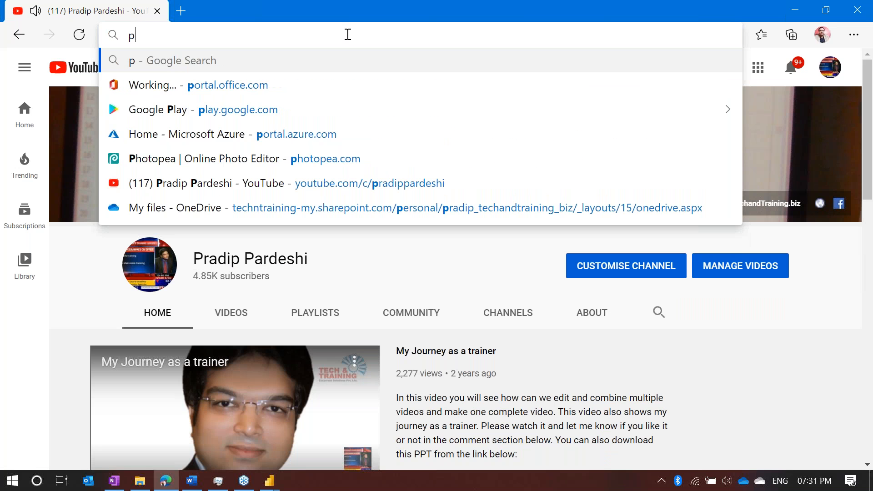
text(adip)
key(BackSpace)
key(BackSpace)
key(BackSpace)
key(BackSpace)
key(BackSpace)
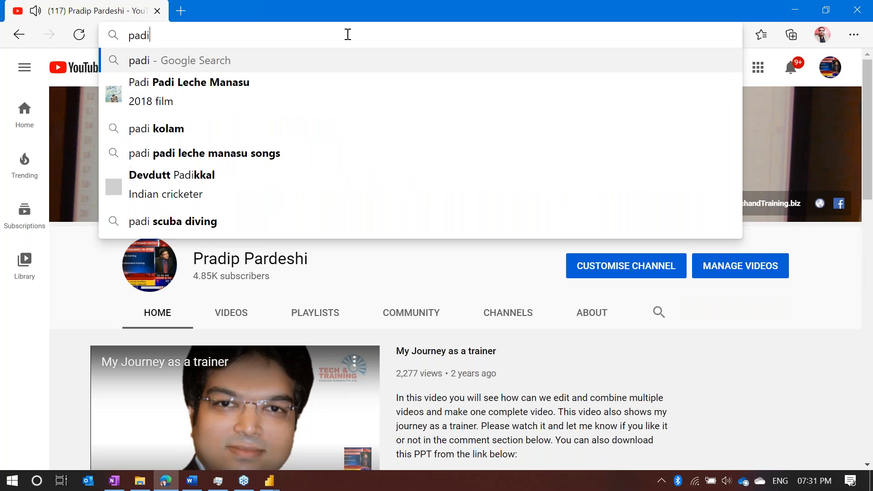
text(radip pardeshi)
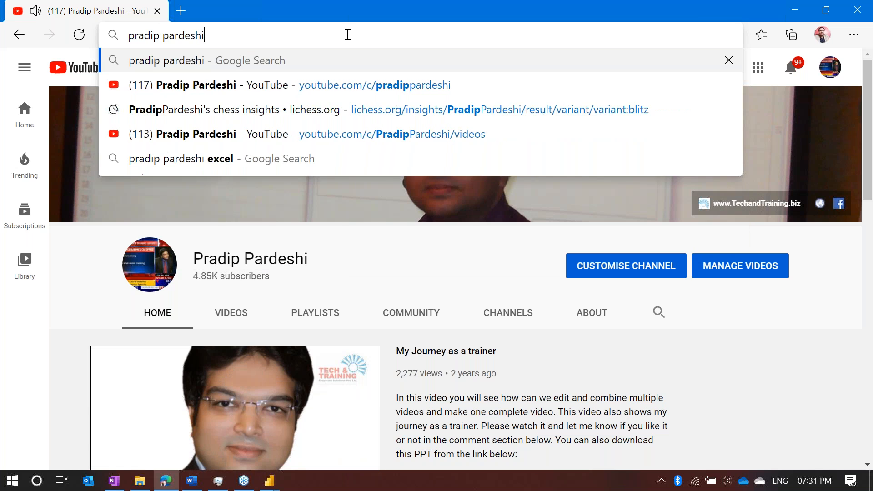
key(Return)
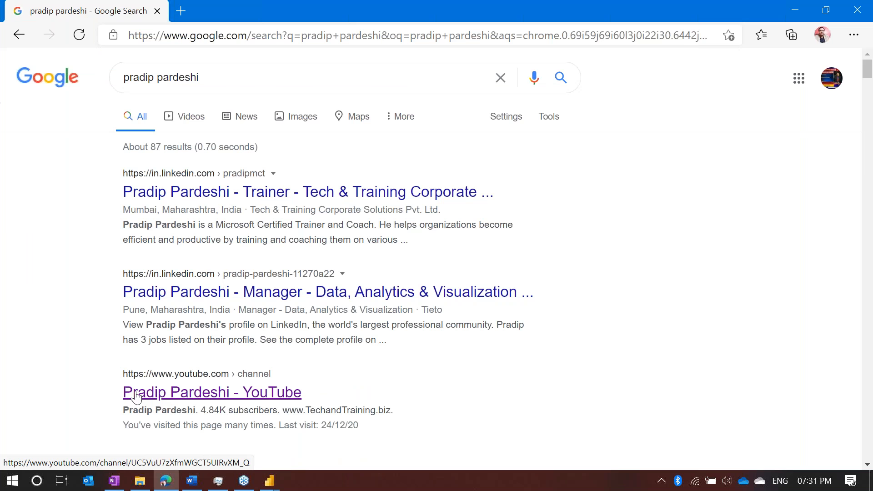
click(274, 394)
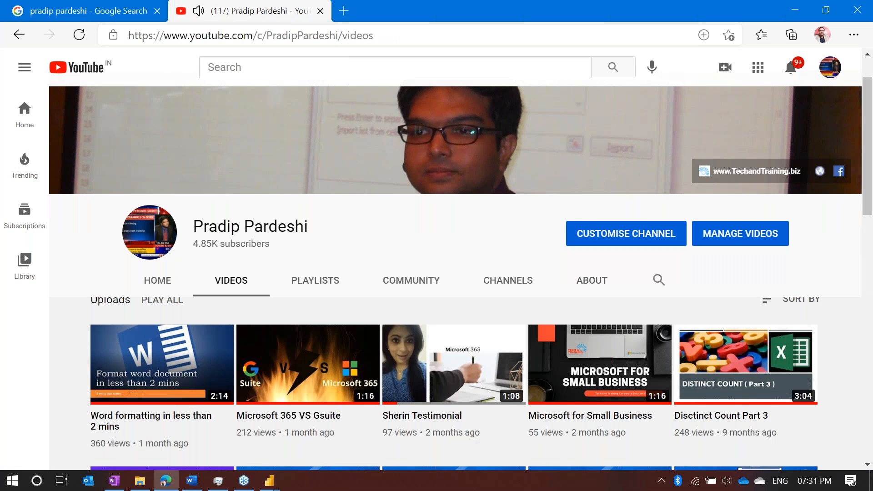
Browse the channel's uploaded videos for the Best Practices free webinar series
scroll(455, 273, down, 5)
scroll(600, 273, down, 5)
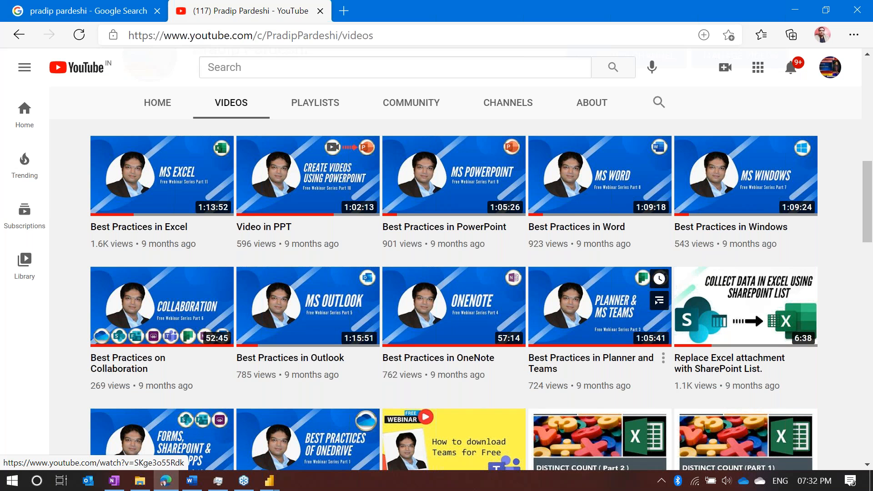
scroll(600, 310, up, 1)
scroll(593, 177, up, 3)
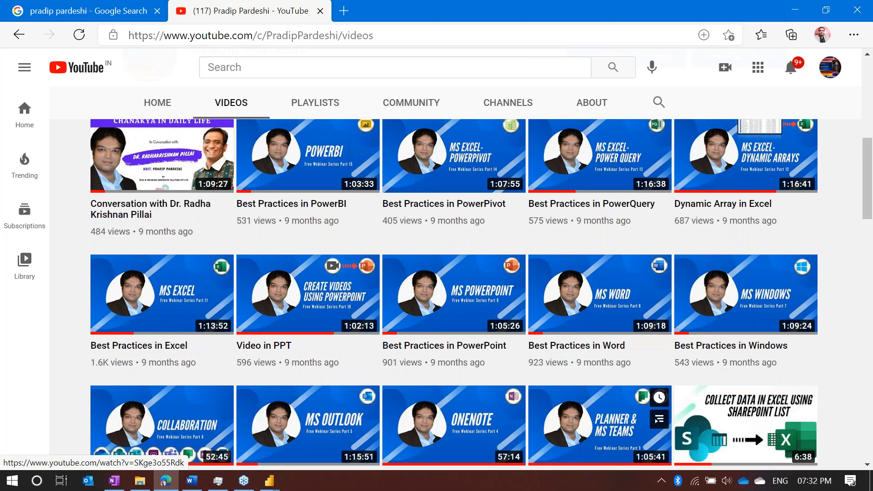
Copy the links of the Best Practices in PowerQuery video and the Fiscal year report in Power BI and Excel video
right_click(593, 177)
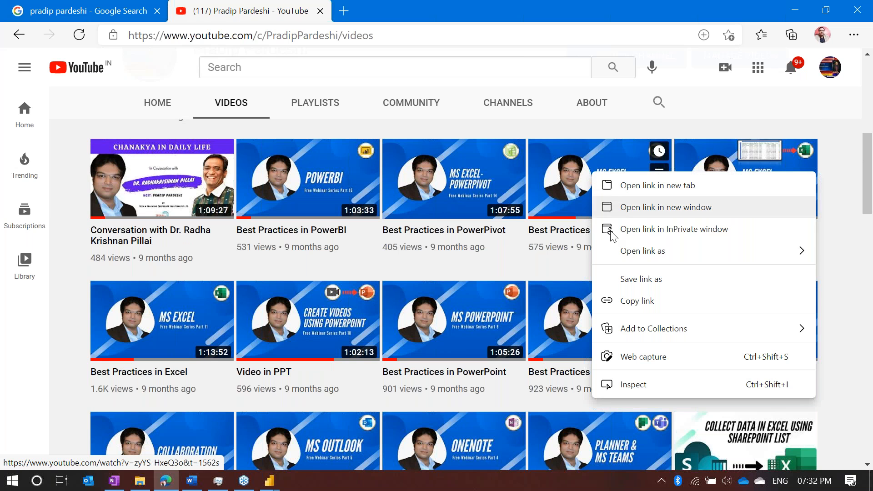
click(648, 301)
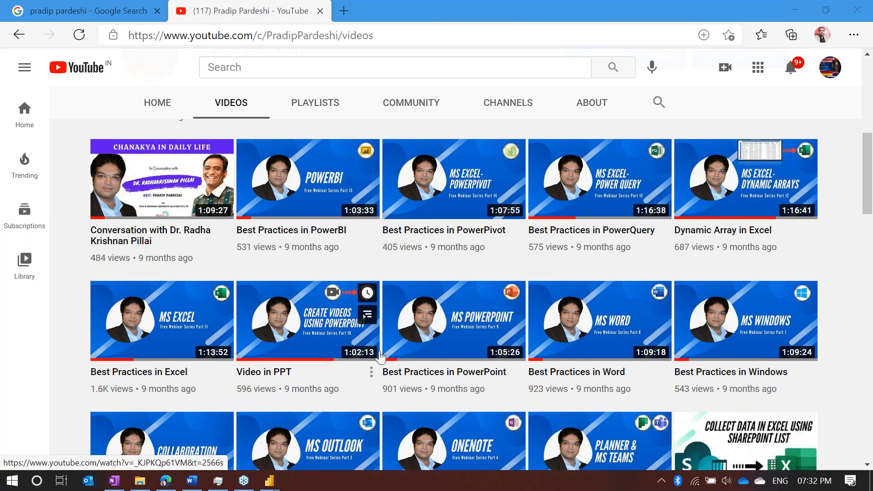
scroll(381, 357, down, 1)
scroll(380, 358, down, 10)
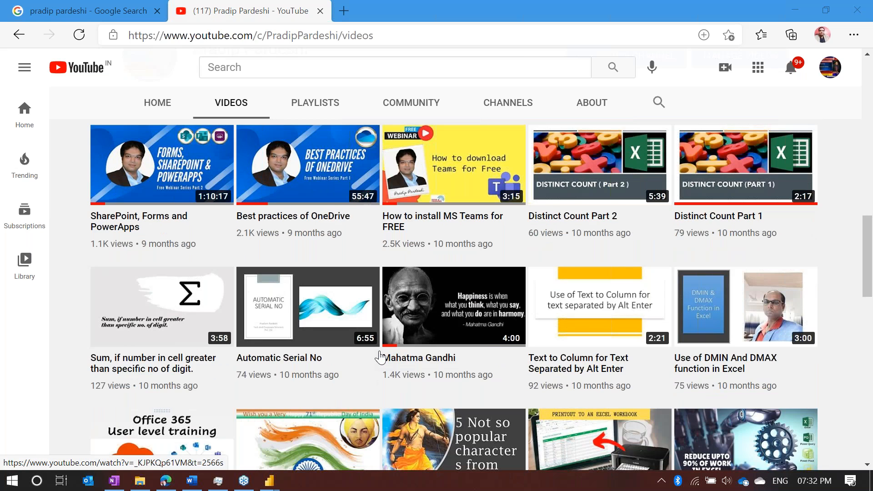
scroll(381, 357, down, 5)
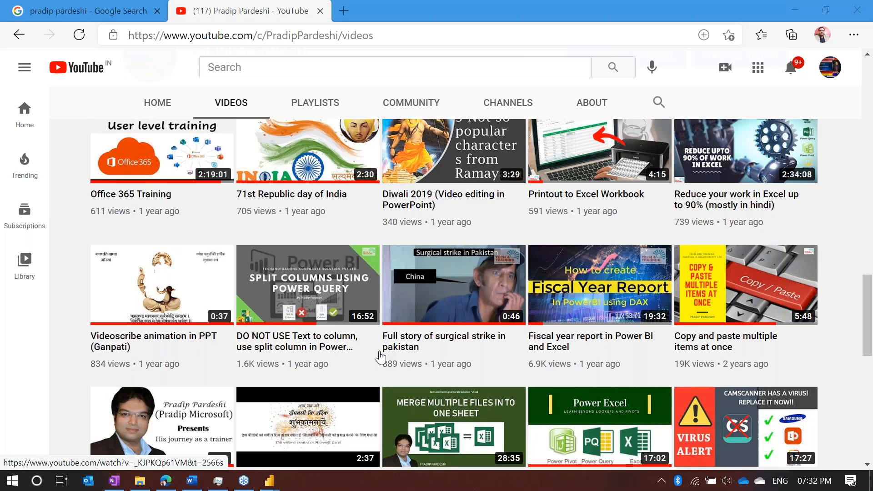
scroll(576, 248, down, 2)
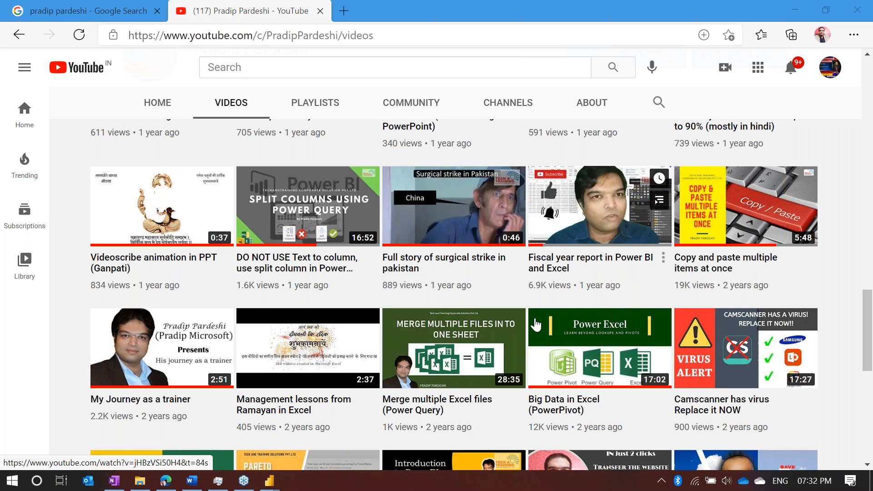
right_click(548, 266)
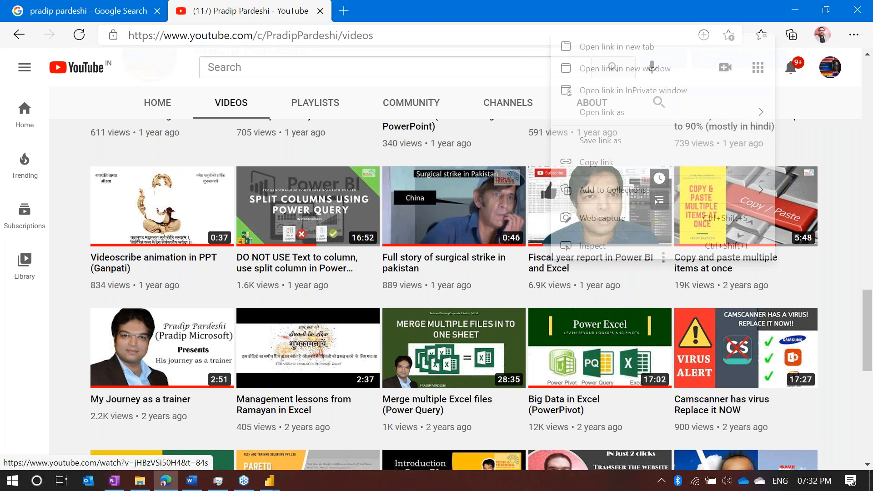
click(604, 162)
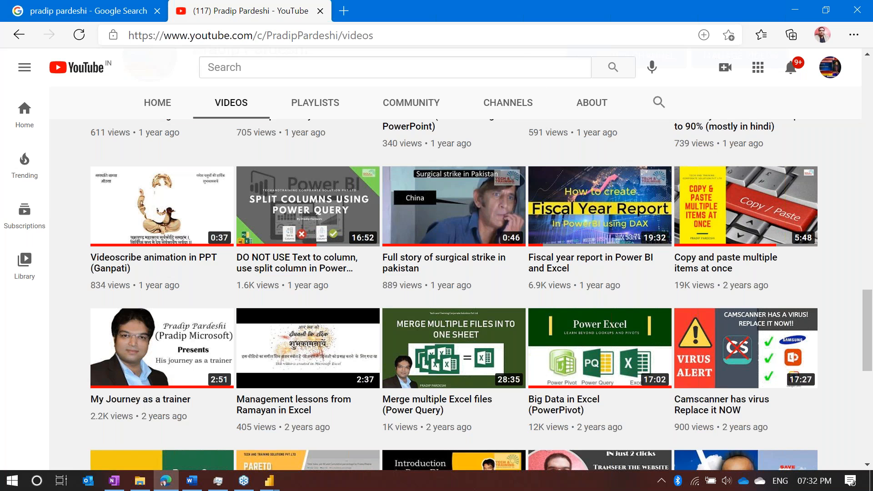
key(alt+Tab)
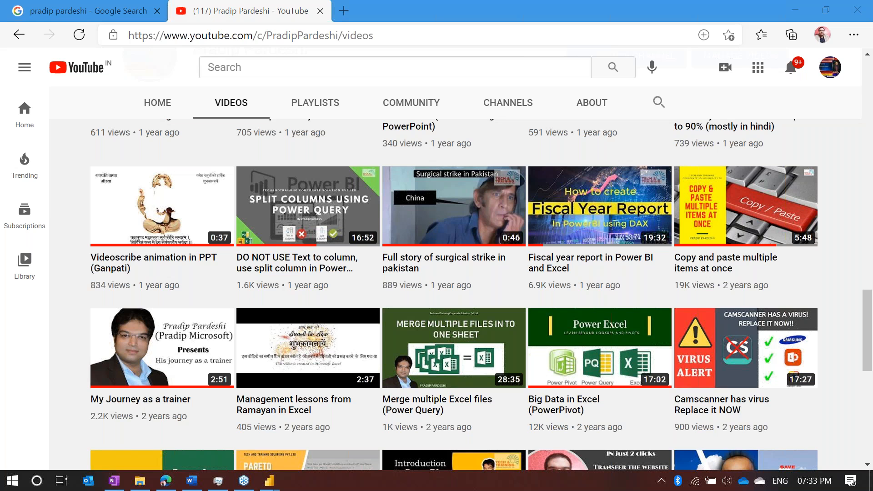
Look through the channel's older uploads and return to the Best Practices webinar series
mouse_move(652, 380)
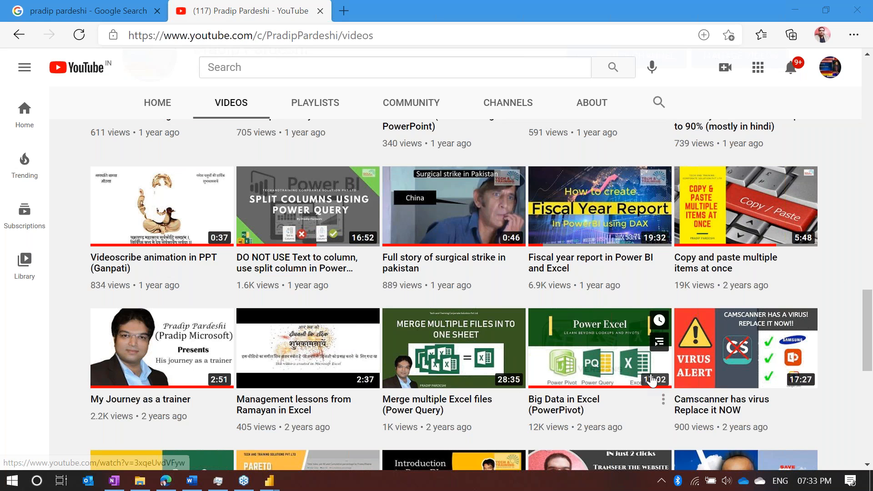
scroll(653, 380, down, 5)
scroll(652, 380, down, 5)
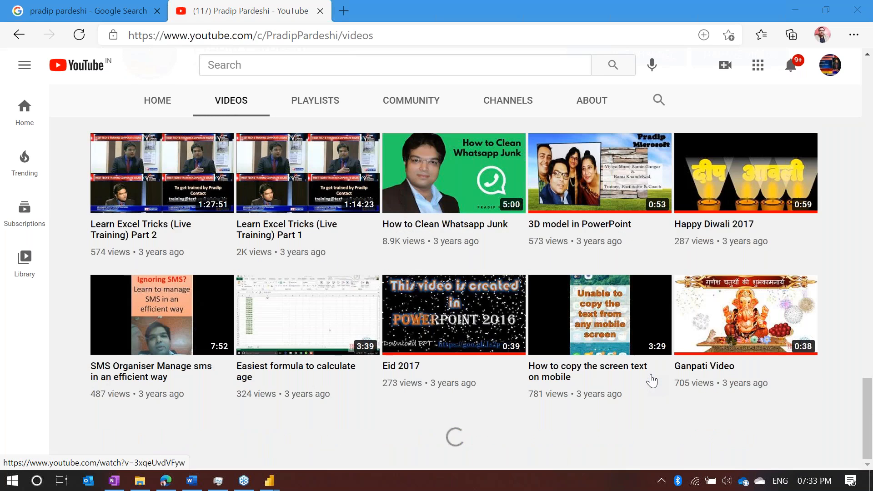
key(Home)
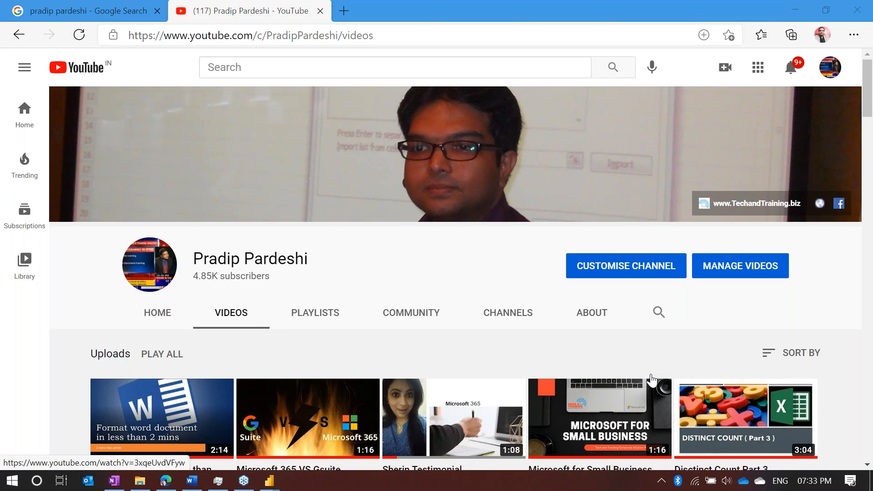
scroll(652, 380, down, 10)
scroll(652, 380, down, 2)
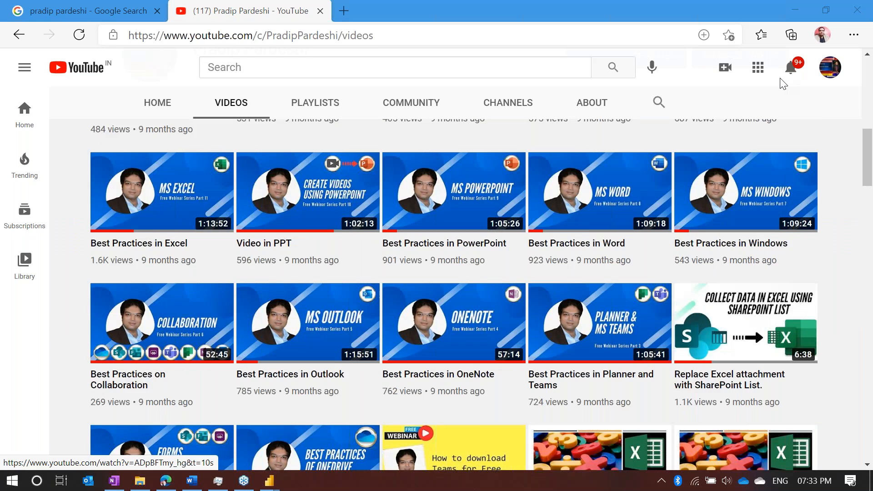
click(804, 9)
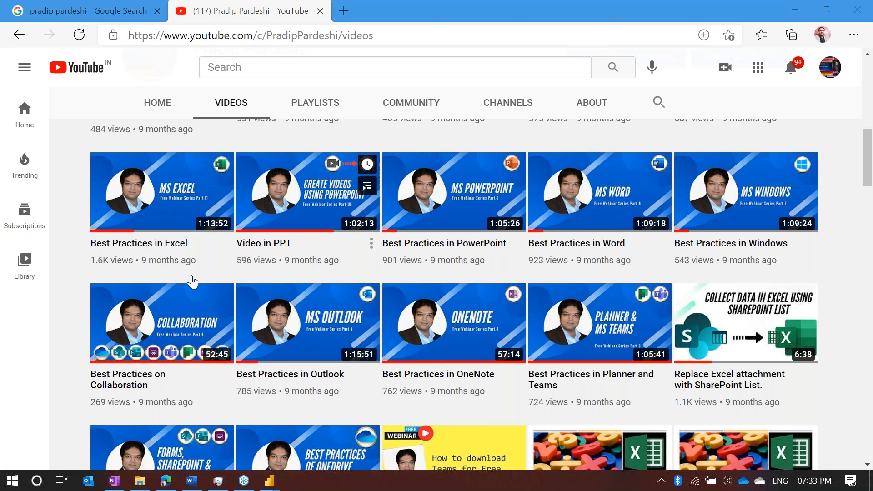
mouse_move(306, 453)
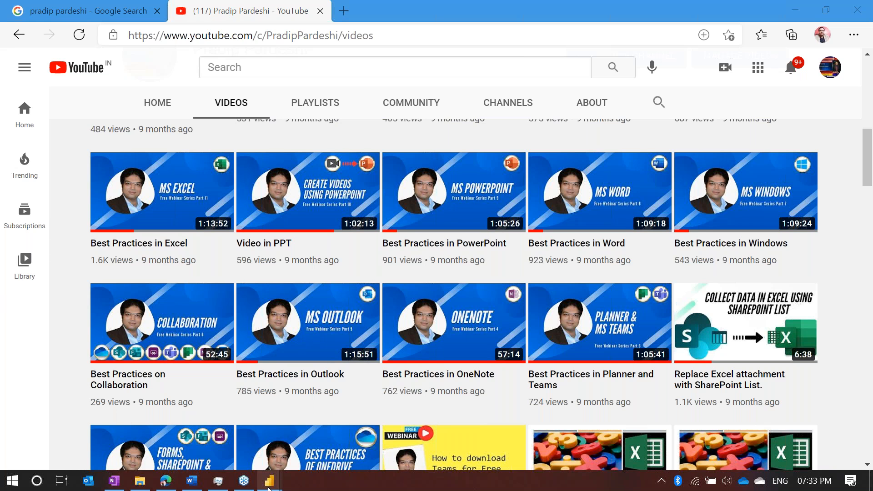
mouse_move(269, 487)
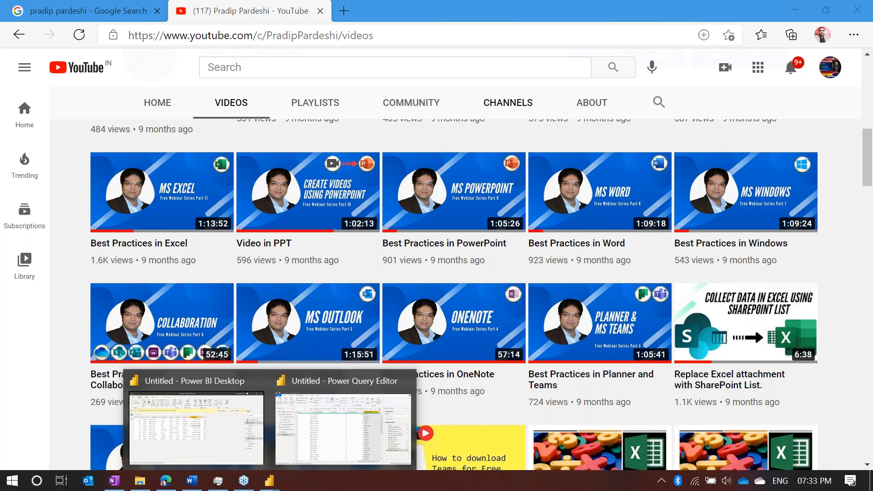
mouse_move(460, 389)
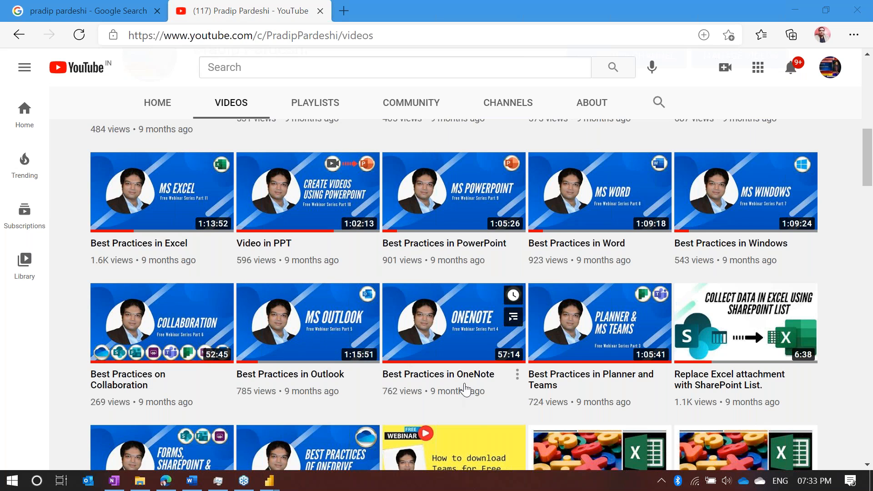
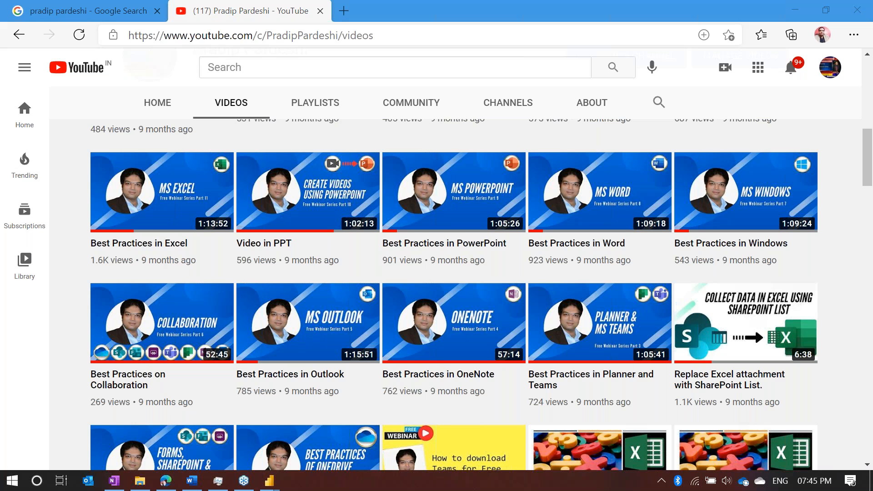
Switch to File Explorer and open This PC
click(139, 488)
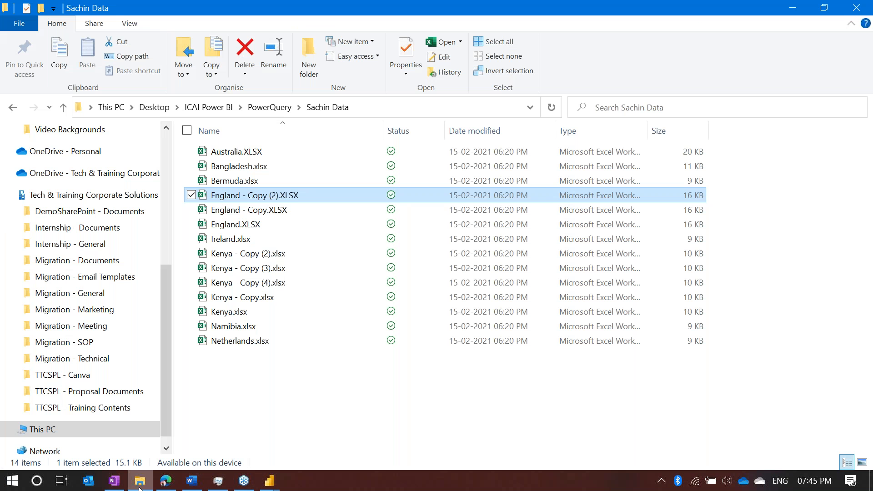
scroll(35, 206, up, 1)
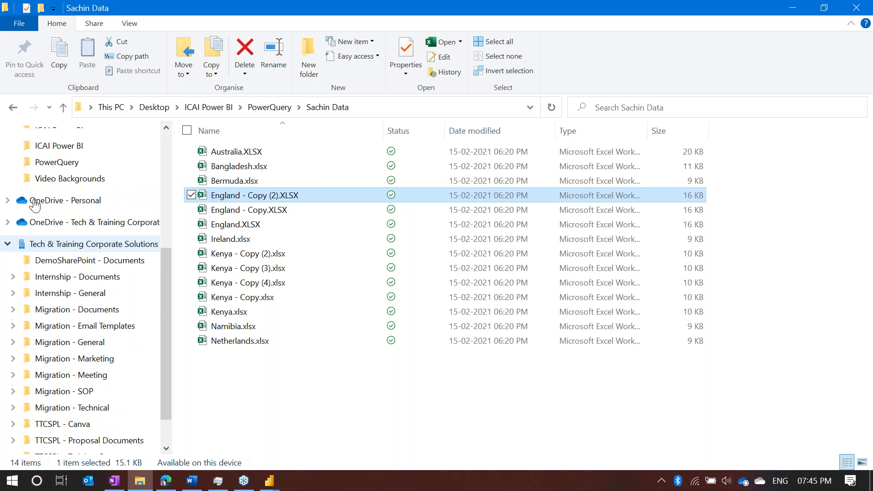
scroll(35, 205, up, 4)
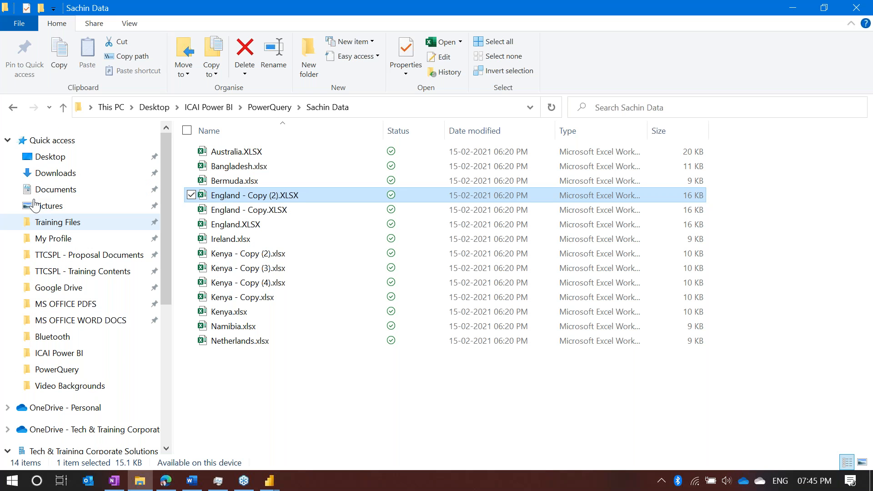
scroll(35, 205, down, 6)
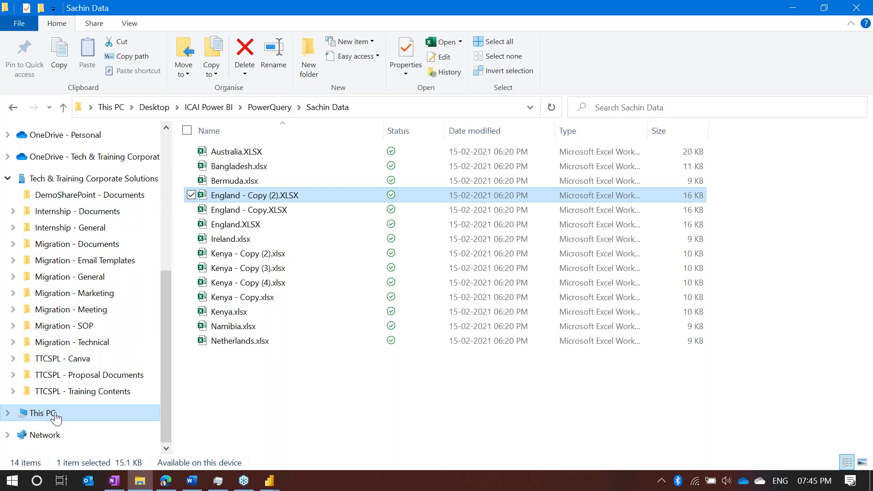
click(42, 413)
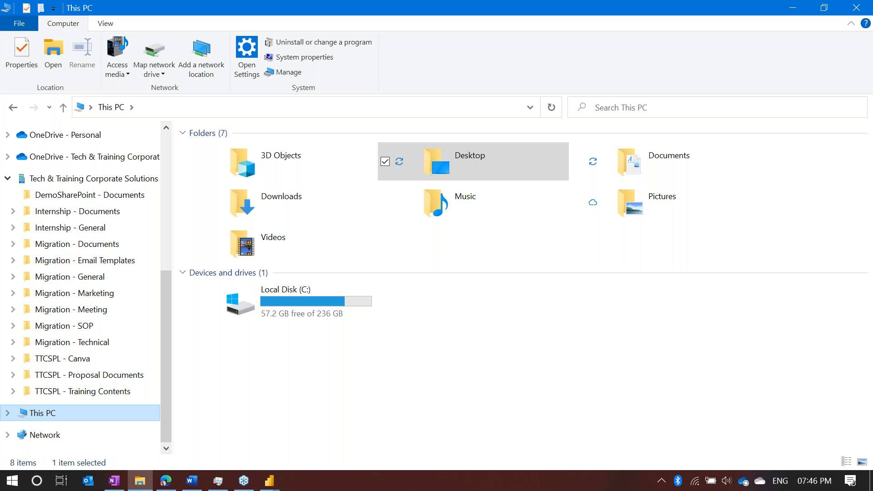
Search This PC for Excel and look through the matching files and folders
click(644, 107)
text(Excel)
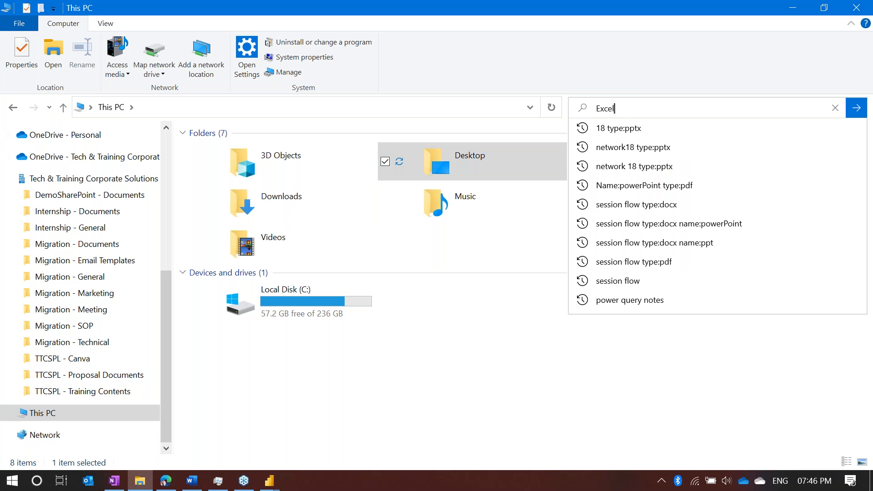
key(Escape)
key(Return)
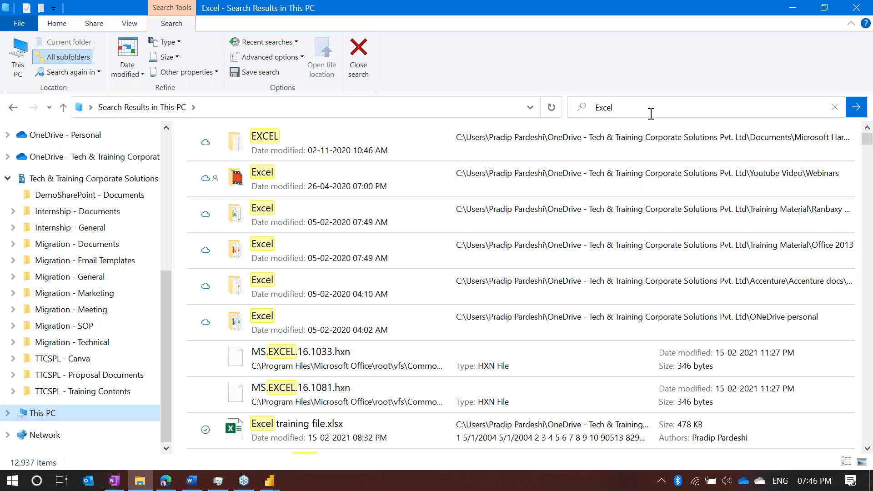
scroll(372, 297, down, 10)
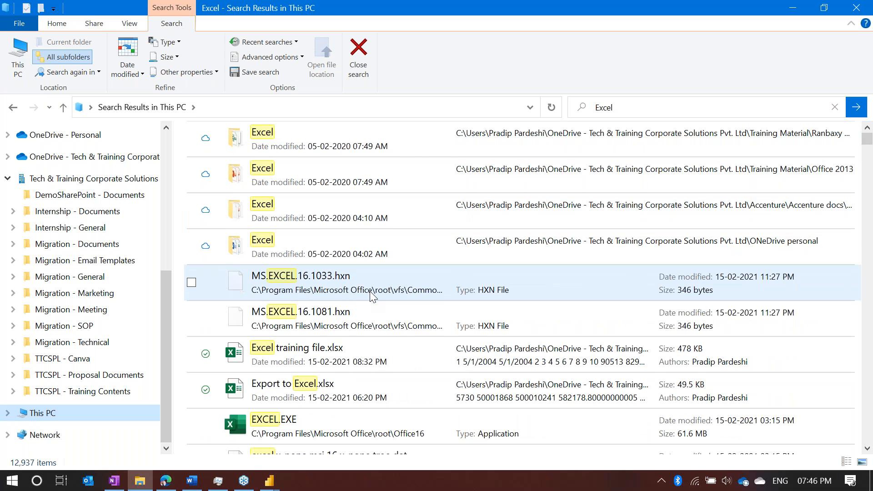
scroll(372, 296, down, 10)
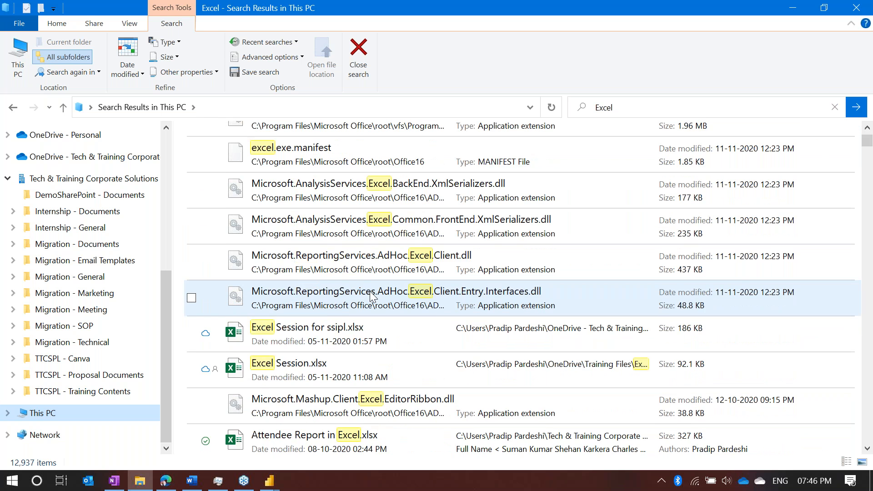
scroll(372, 297, down, 15)
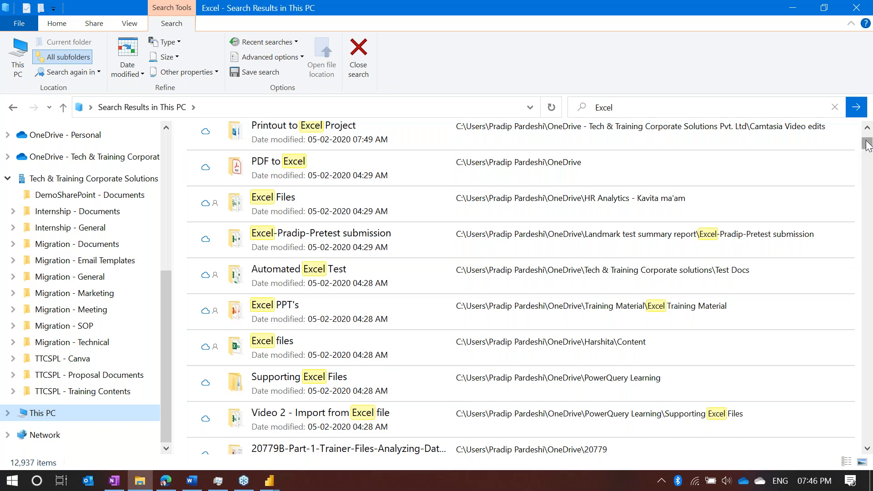
drag(867, 145, 868, 288)
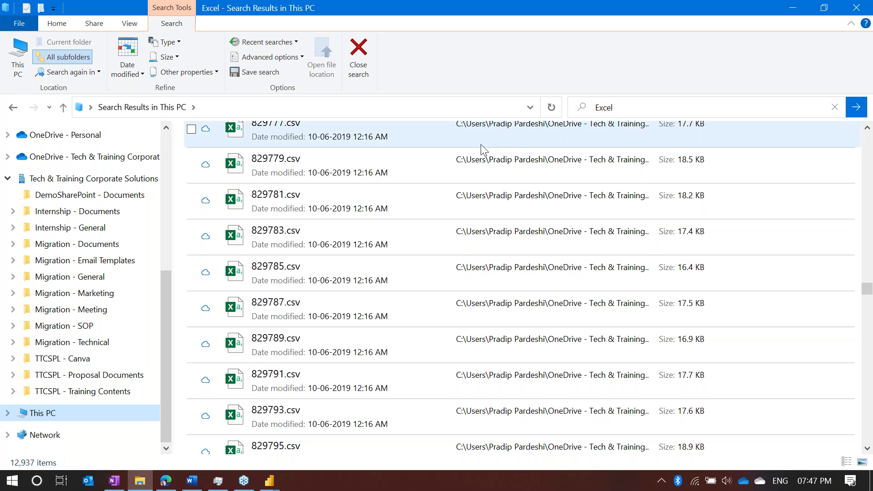
Restrict the search to item names by changing the query to name:Excel
click(595, 108)
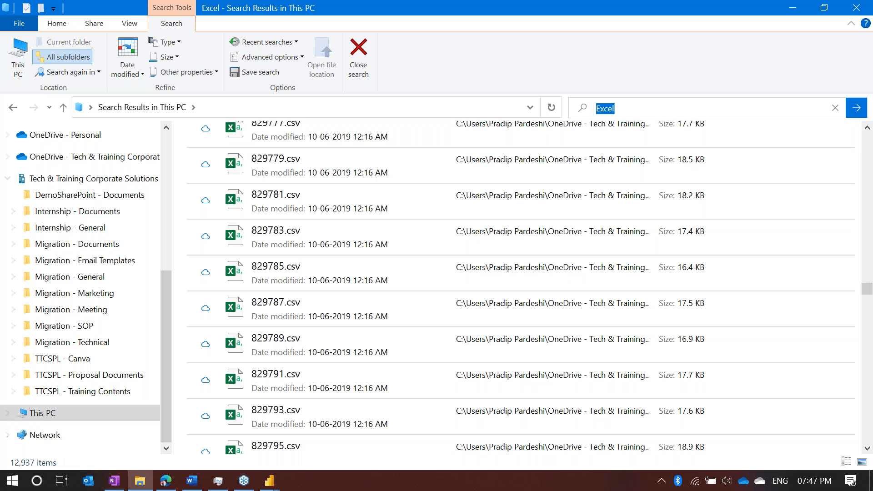
click(597, 108)
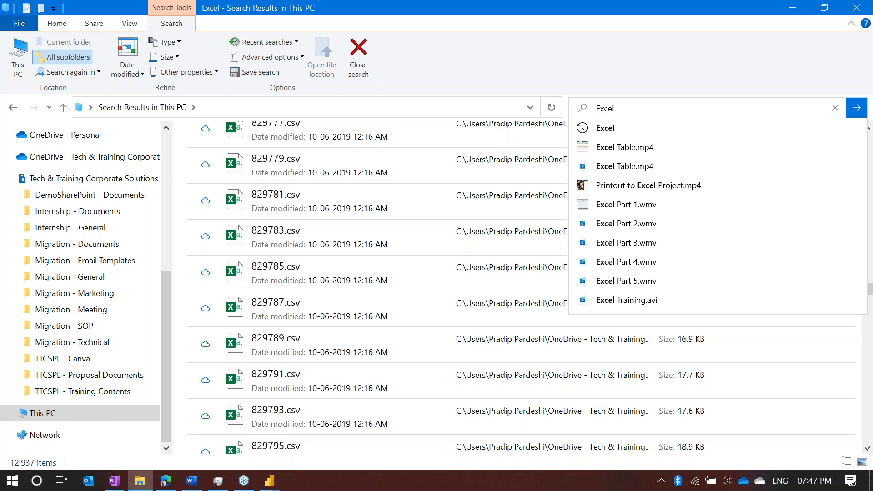
text(name:)
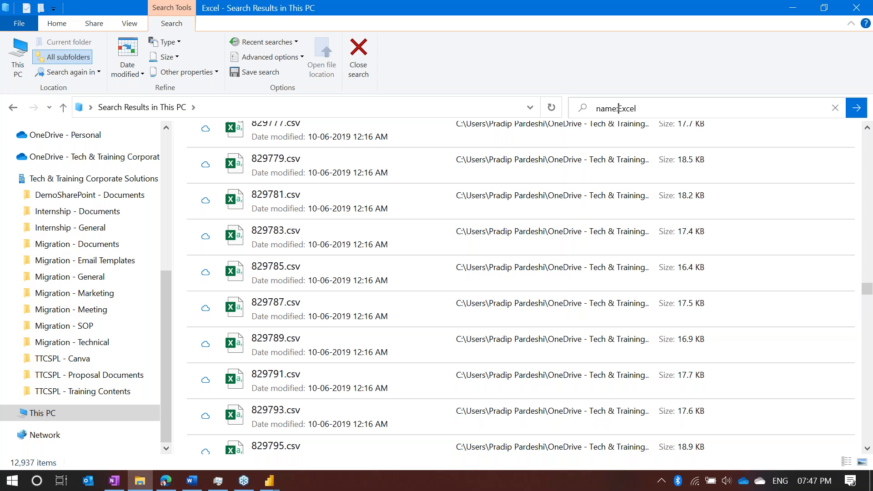
key(Return)
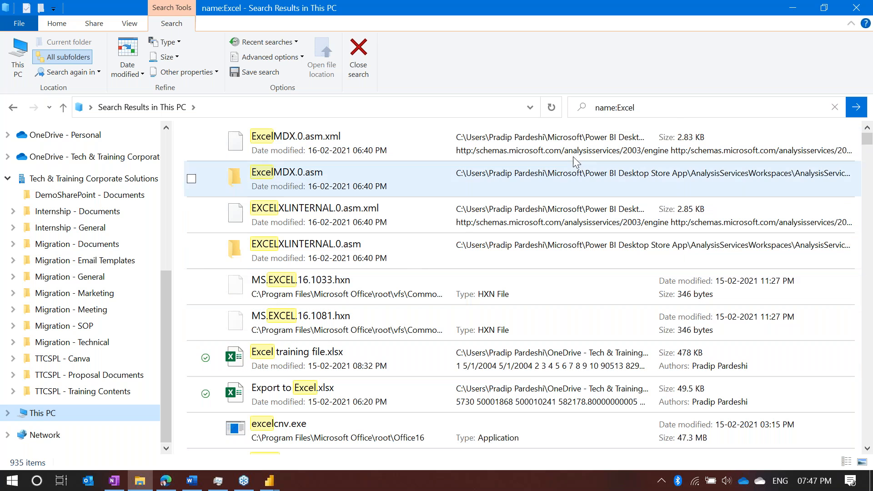
Limit the name search to folders with the query name:Excel kind:folder and look through the matching folders
click(674, 112)
key(End)
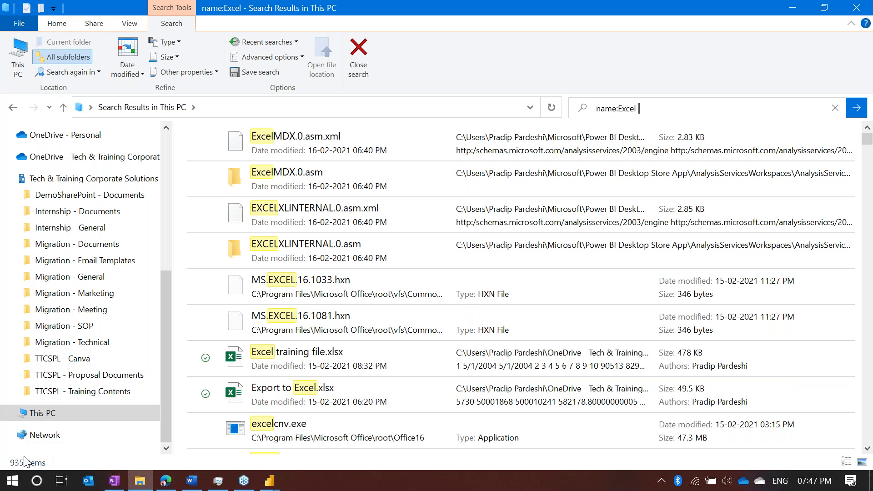
text(kind:)
text(folder)
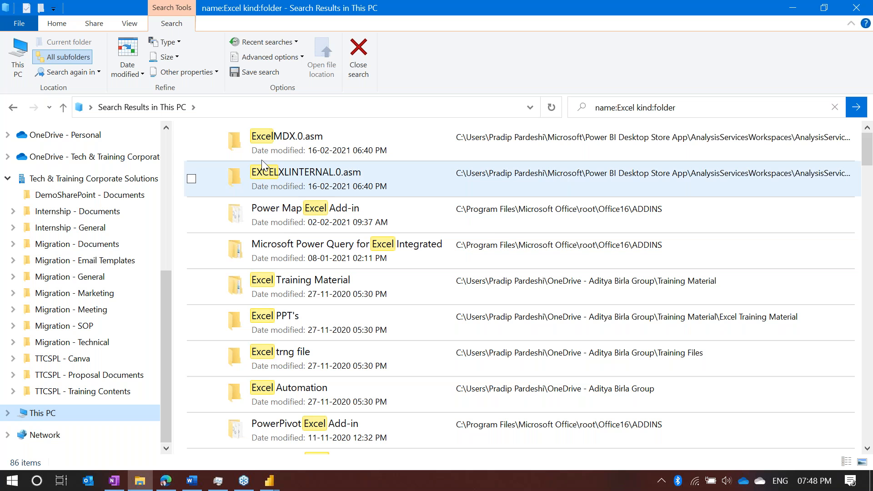
scroll(296, 350, down, 15)
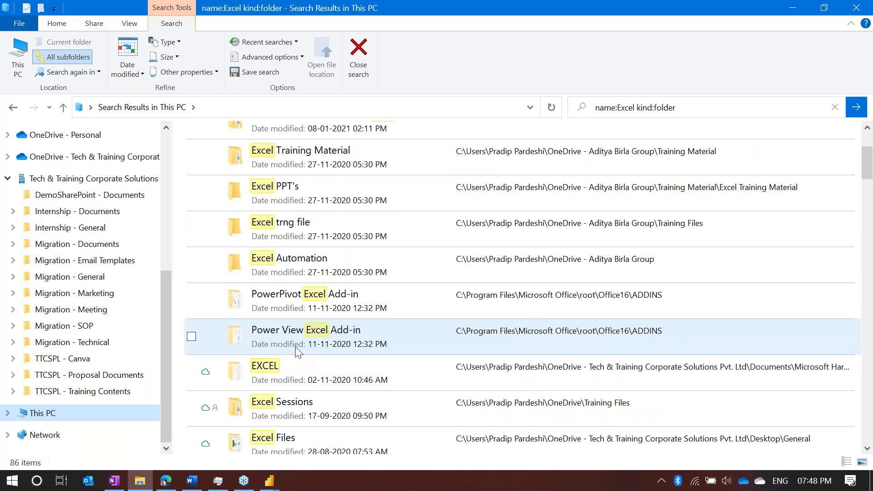
Look through the rest of the folders whose names match Excel
scroll(296, 347, down, 15)
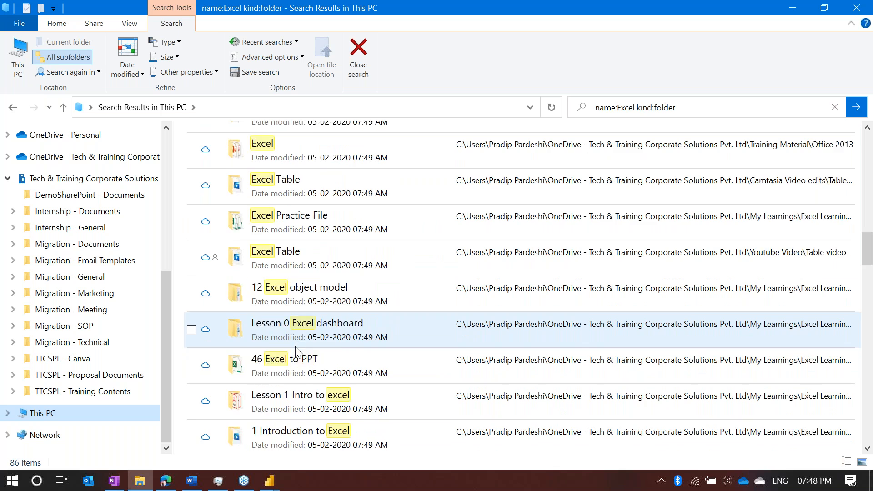
scroll(296, 347, up, 15)
scroll(296, 351, down, 6)
scroll(297, 352, down, 10)
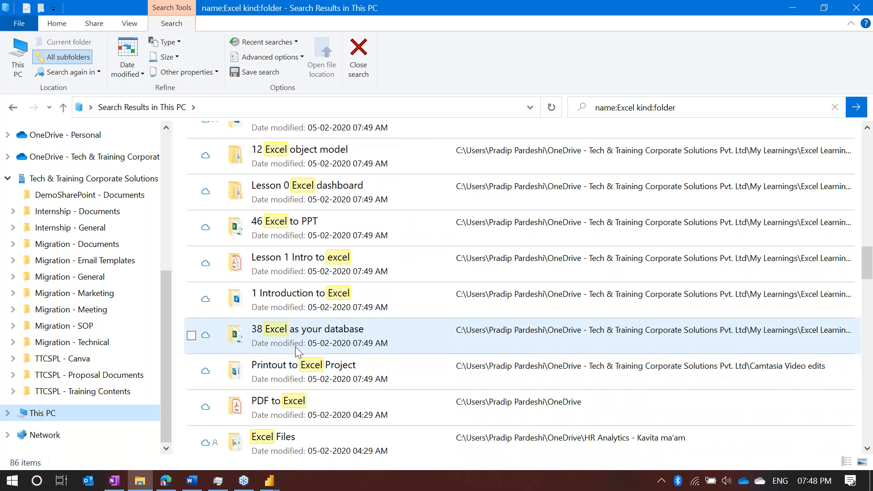
Restrict the search to videos with the query name:Excel kind:video and look through the matching files
click(683, 108)
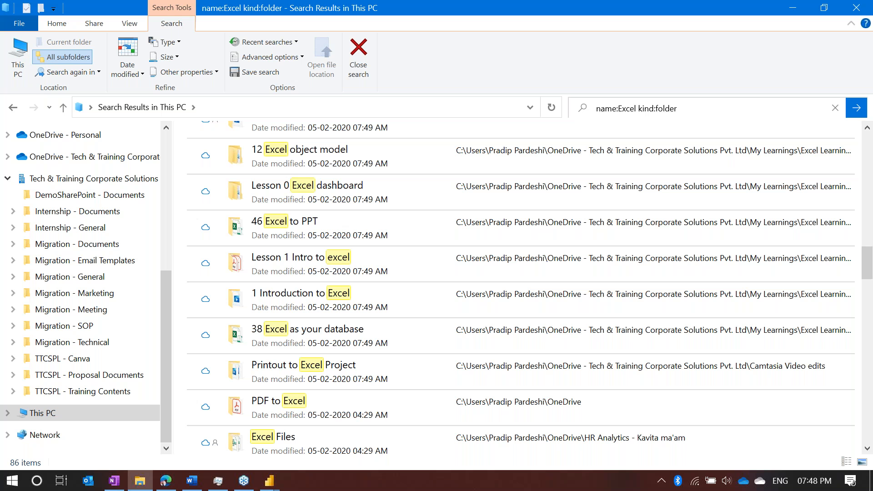
click(682, 108)
key(BackSpace)
key(BackSpace)
key(BackSpace)
key(BackSpace)
key(BackSpace)
key(BackSpace)
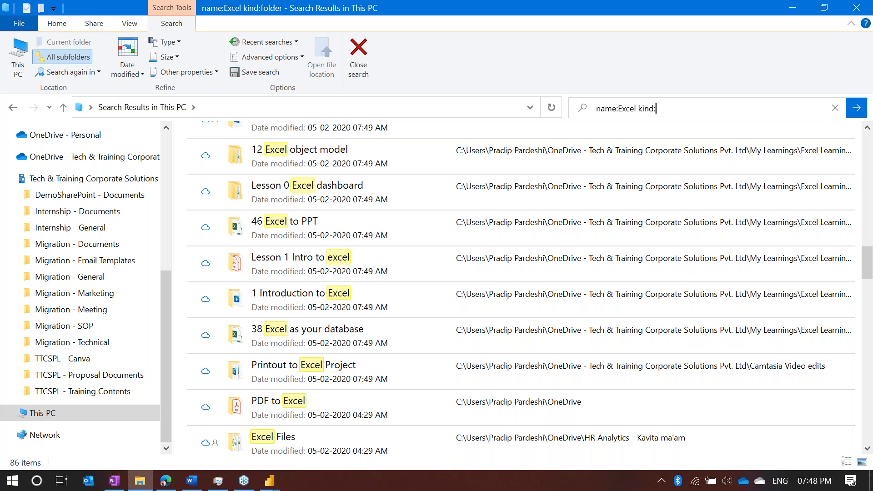
text(video)
key(Return)
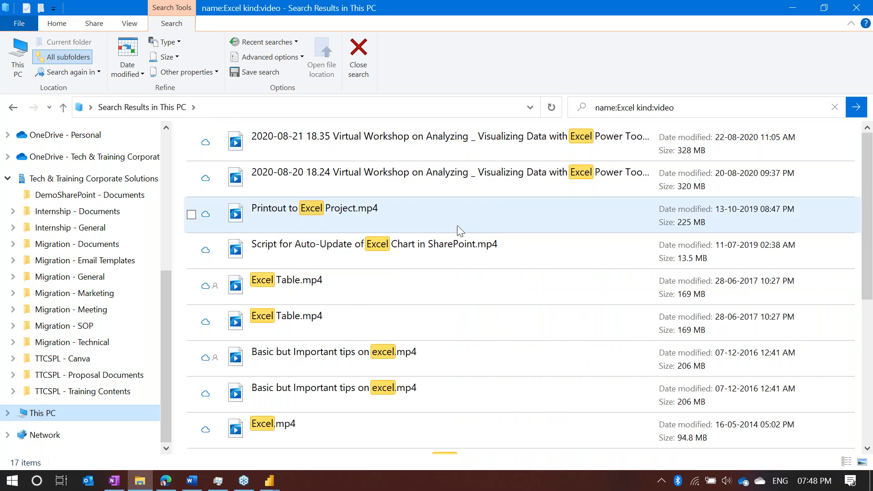
scroll(390, 322, down, 5)
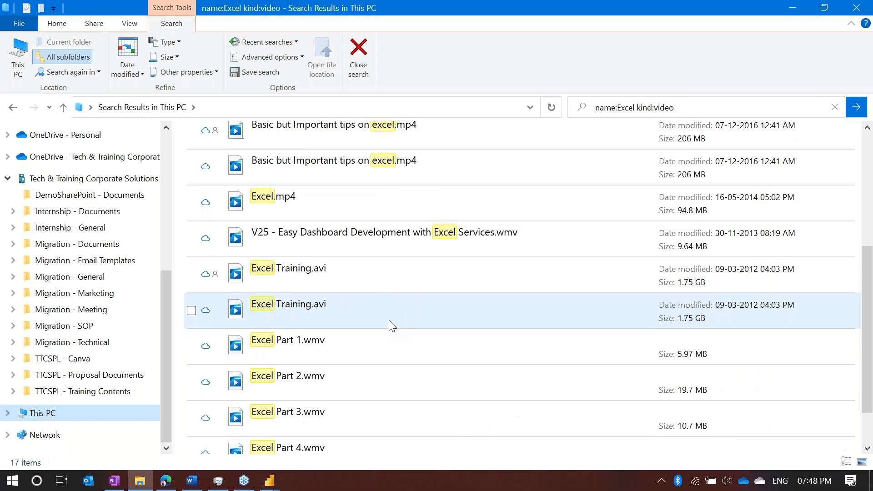
scroll(388, 320, up, 5)
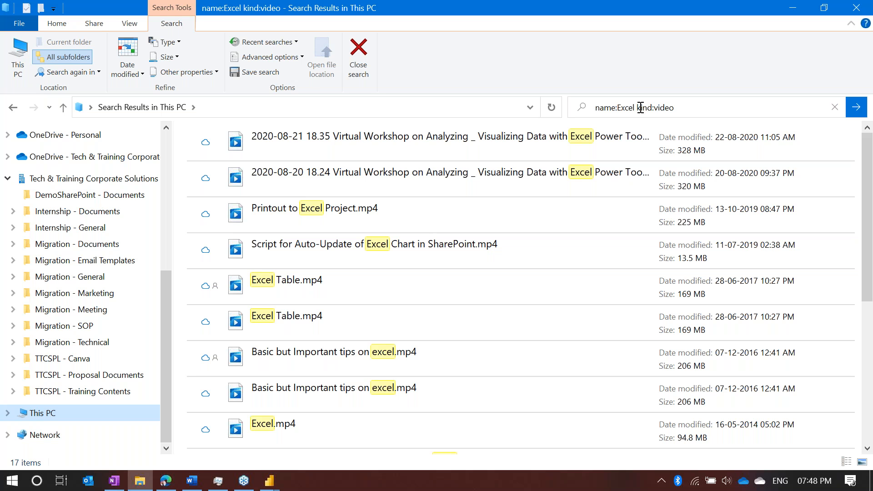
Restrict the search to documents with the query name:Excel kind:document and look through the matching files
click(693, 109)
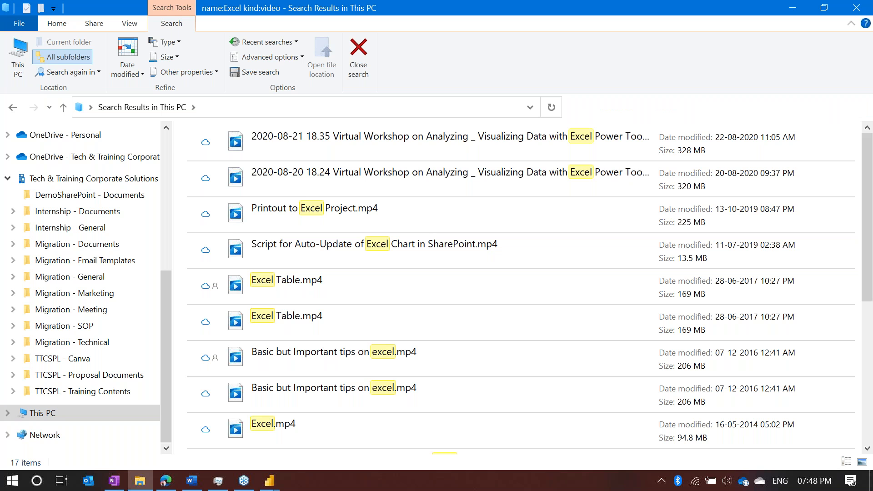
key(BackSpace)
key(BackSpace)
key(BackSpace)
key(BackSpace)
key(BackSpace)
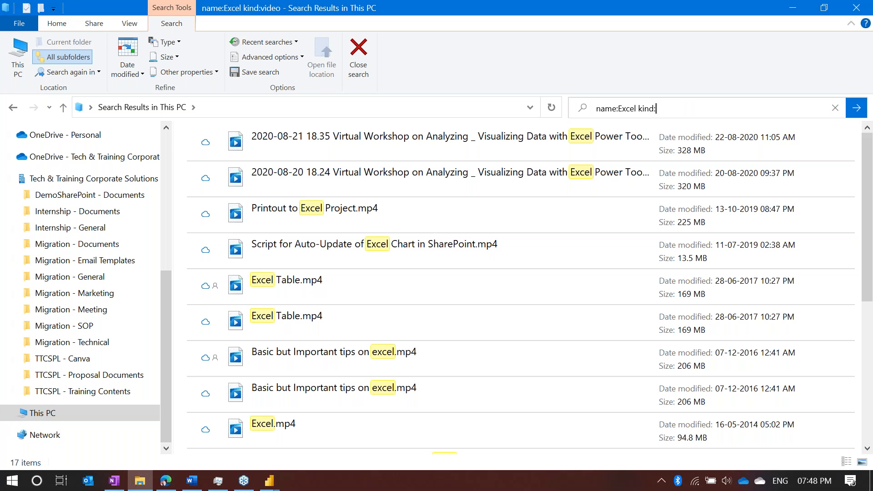
text(document)
key(Return)
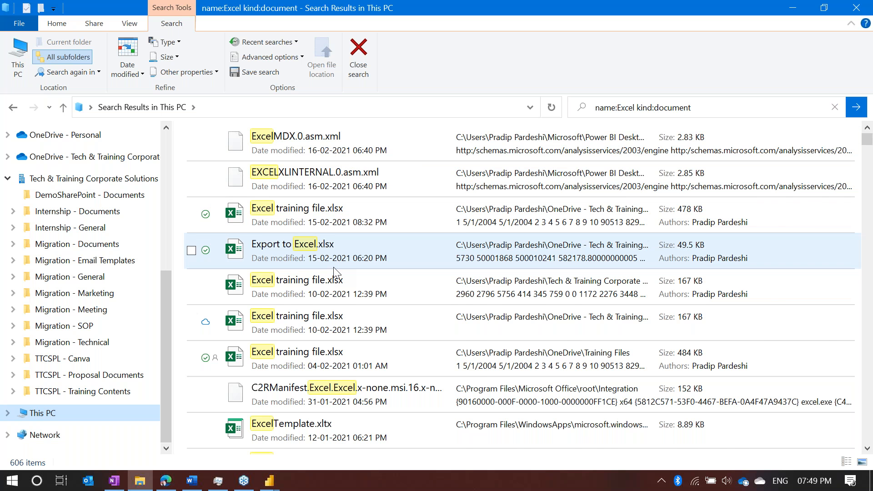
scroll(334, 267, down, 15)
scroll(333, 269, up, 15)
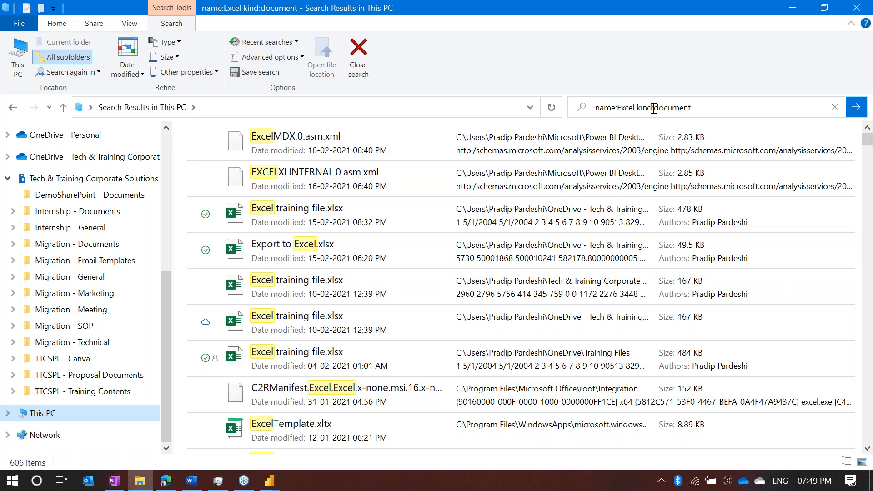
Narrow the document search to PowerPoint files by adding type:pptx and look through the matching presentations
click(710, 106)
click(709, 106)
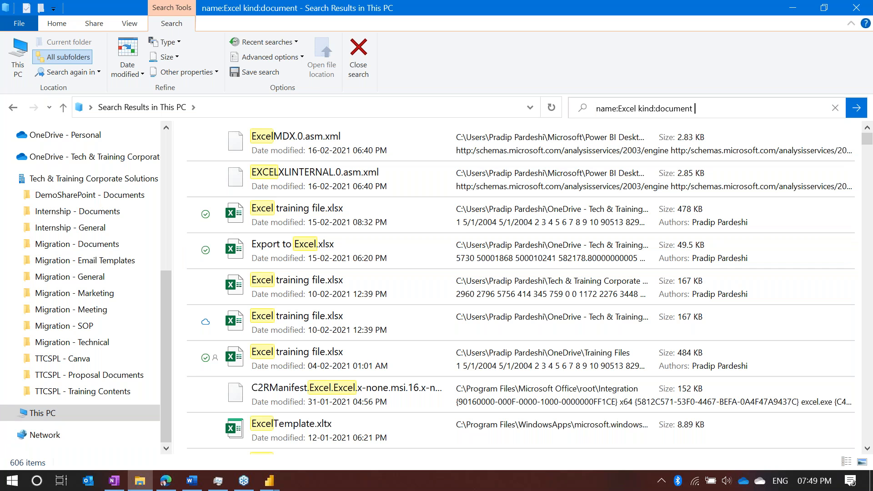
text(type:pptx)
key(Return)
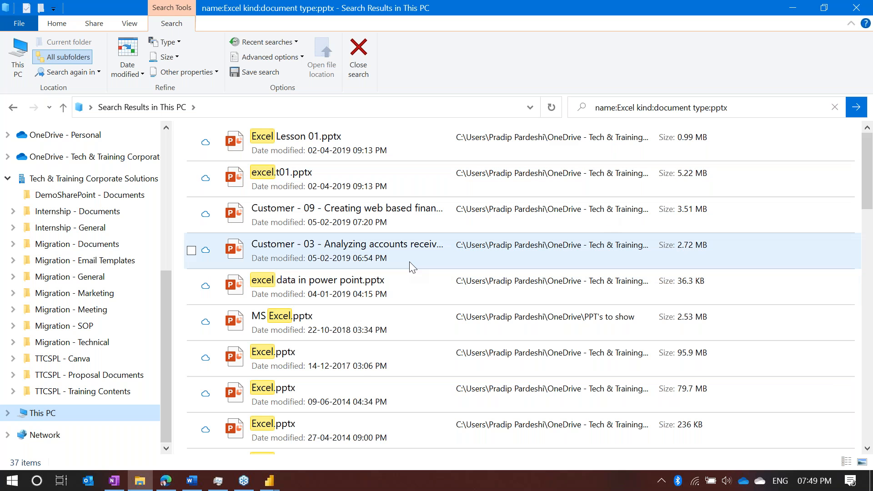
scroll(409, 261, down, 3)
scroll(409, 261, down, 3)
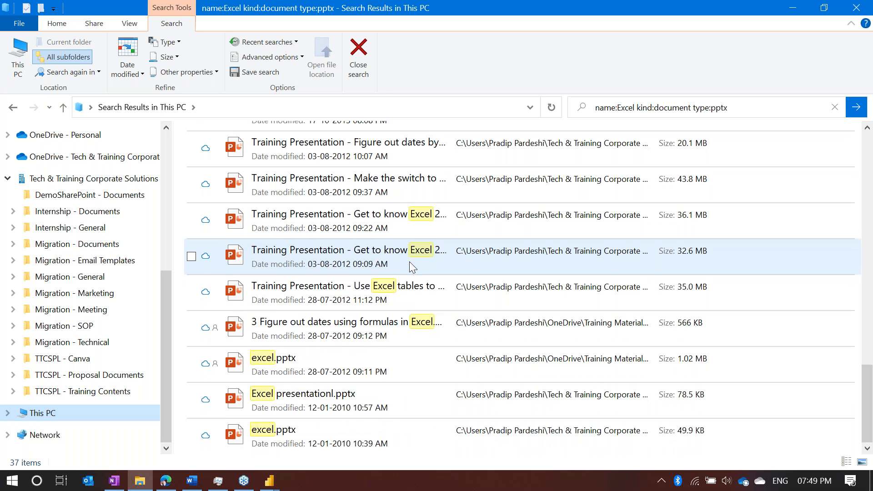
scroll(410, 261, up, 6)
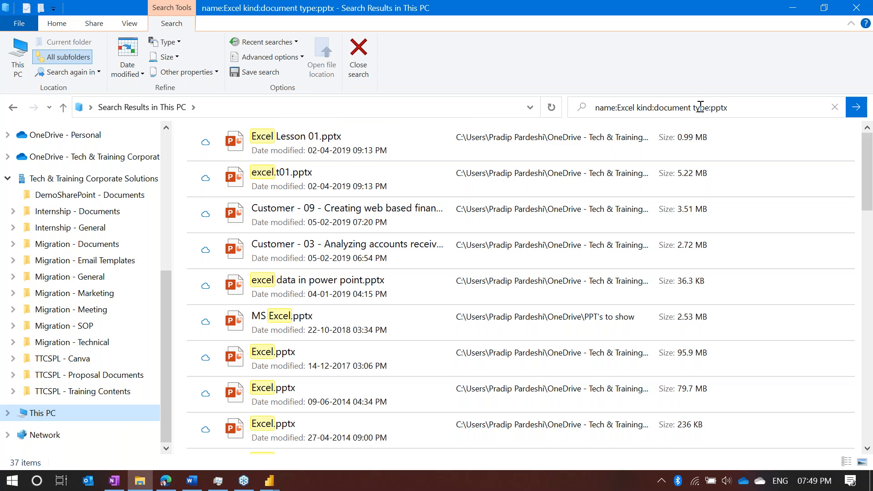
Narrow the presentation search to files over 10 MB by adding size:>10MB and look through the matches
click(748, 109)
key(End)
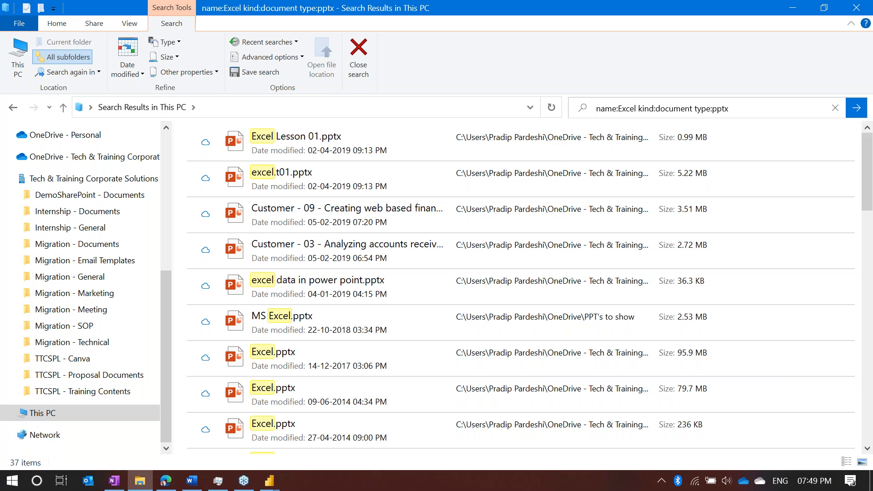
text(size:>10MB)
key(Return)
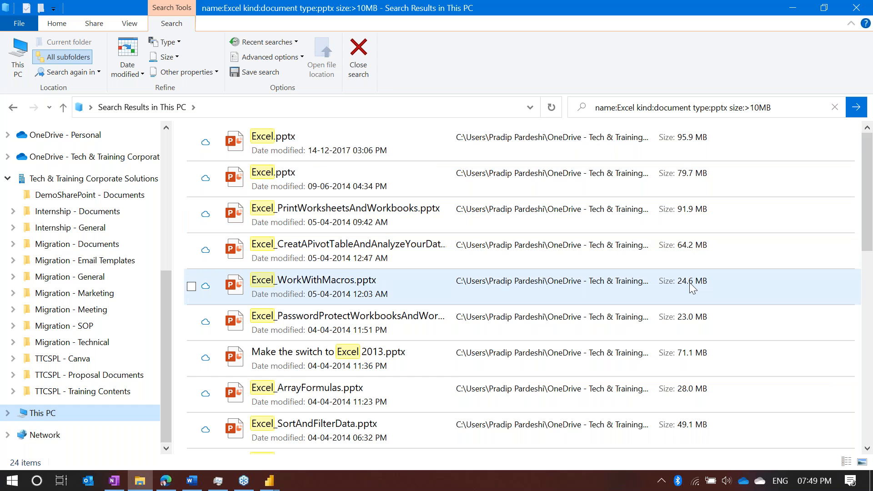
scroll(690, 283, down, 3)
scroll(690, 287, down, 3)
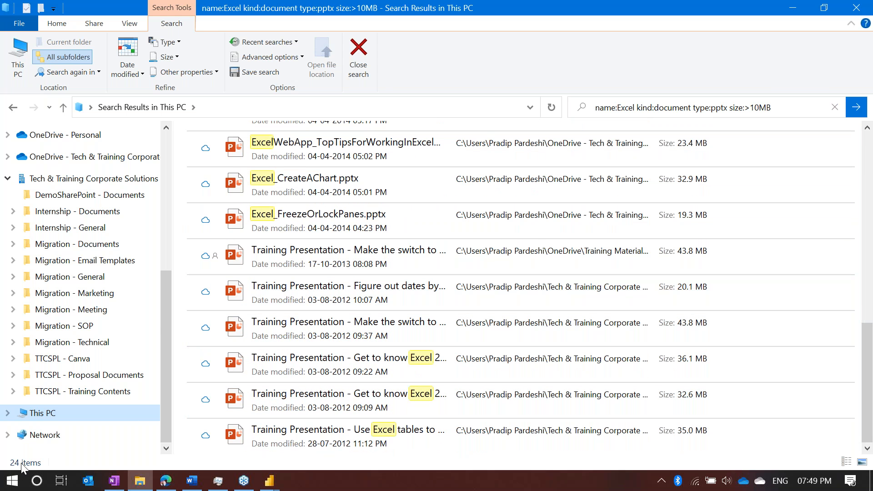
Limit the search to files modified from 2015 through 2020 by adding datemodified:01-01-2015..31-12-2020
click(787, 109)
click(788, 109)
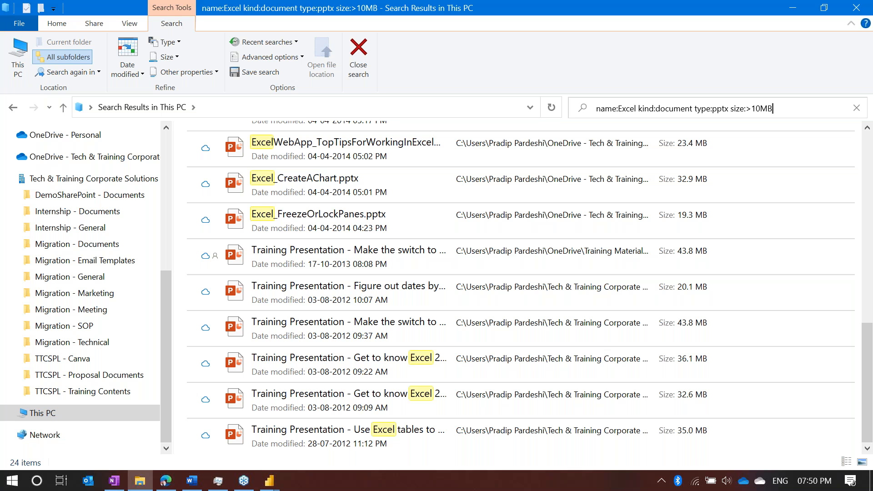
text(d)
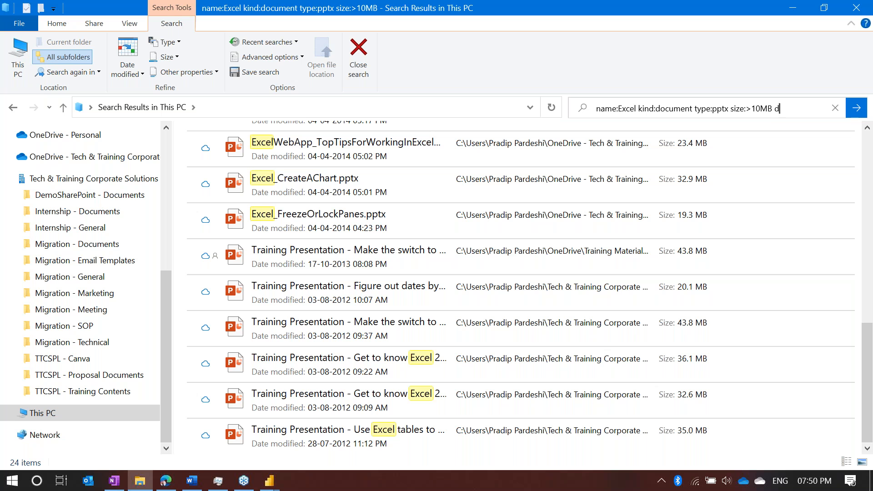
text(atemodified:)
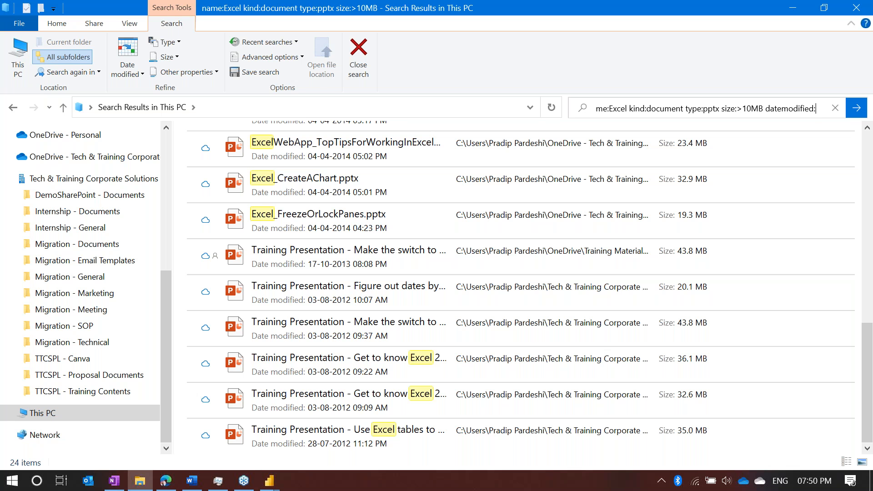
text(1)
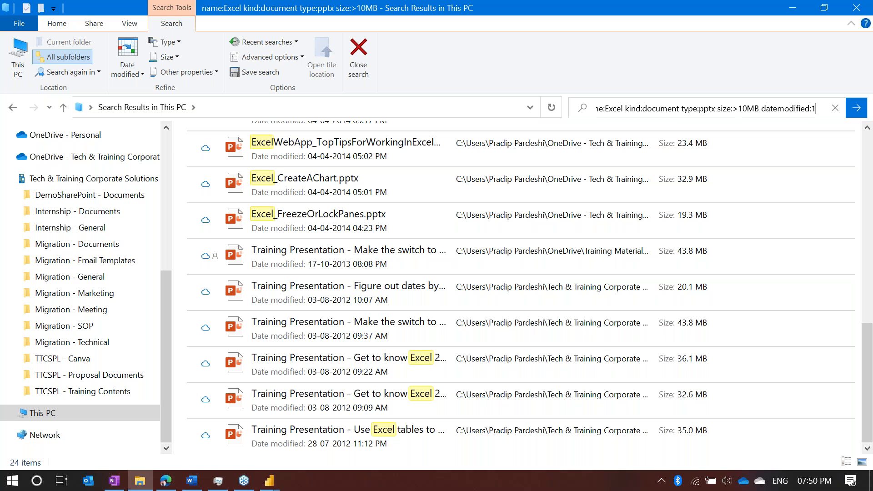
text(0MB datemodified:01-01-)
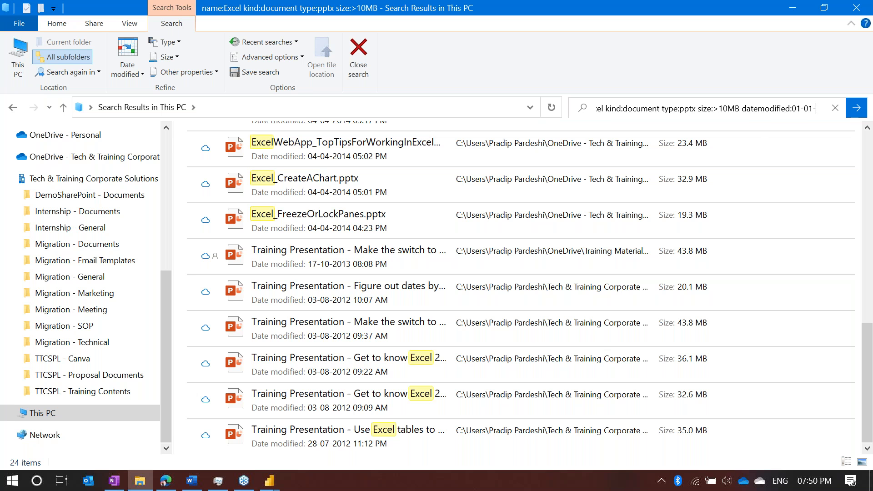
text(201)
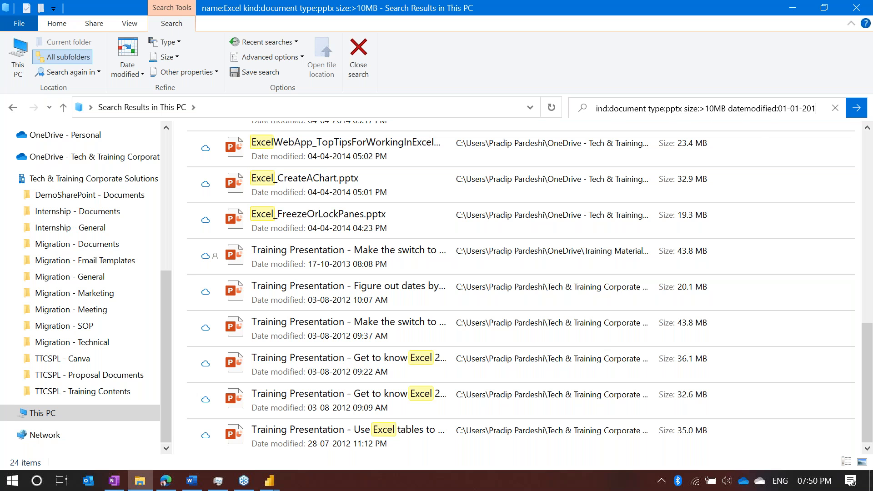
text(5.)
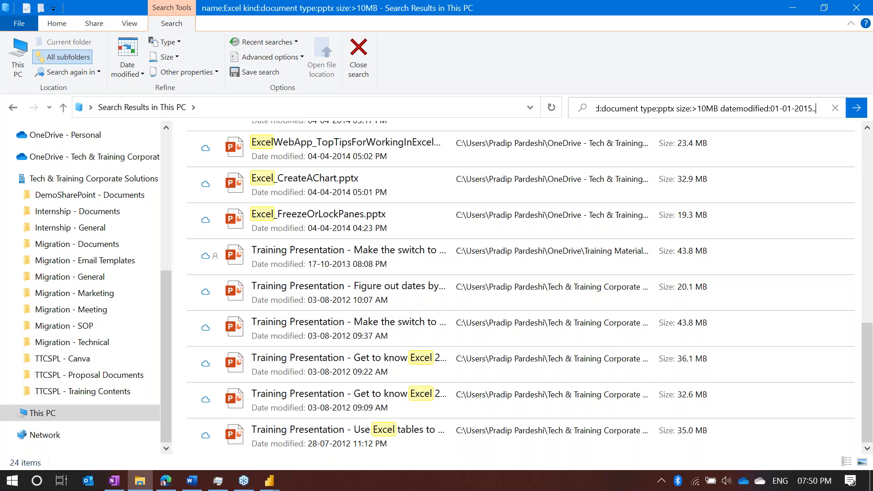
text(.31-)
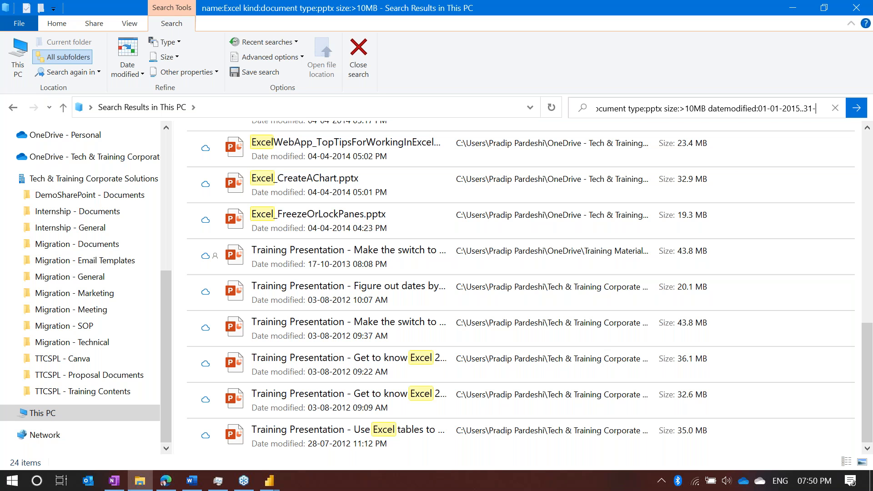
text(12-)
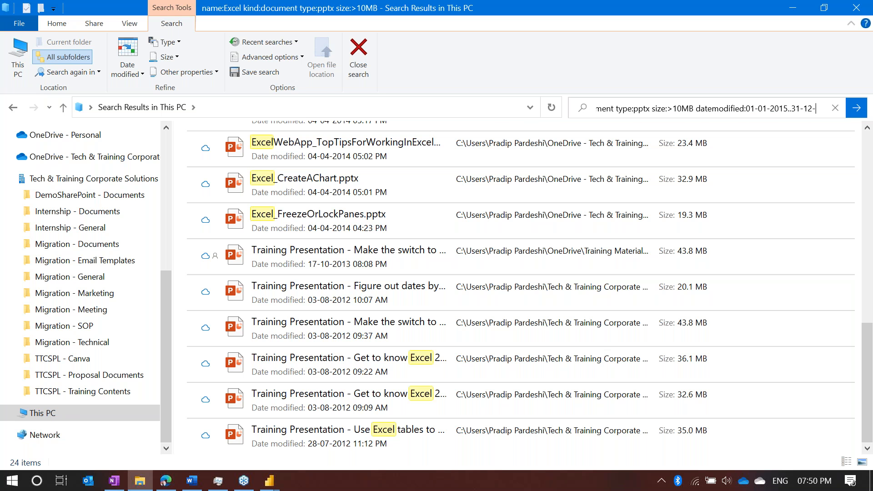
text(2020)
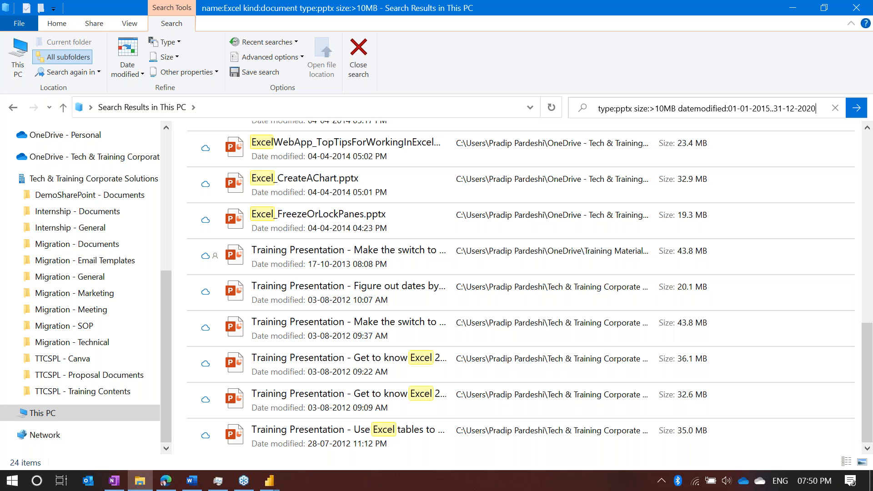
key(Return)
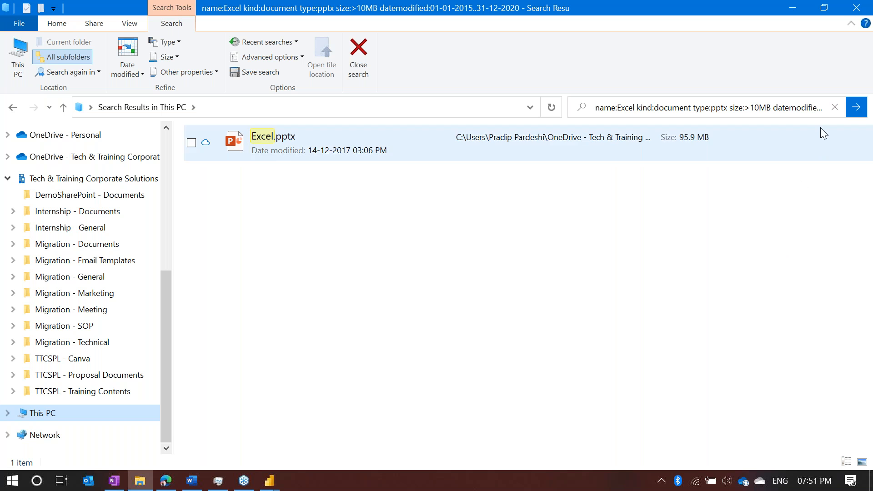
Clear the whole query from the This PC search box
click(818, 109)
key(ctrl+a)
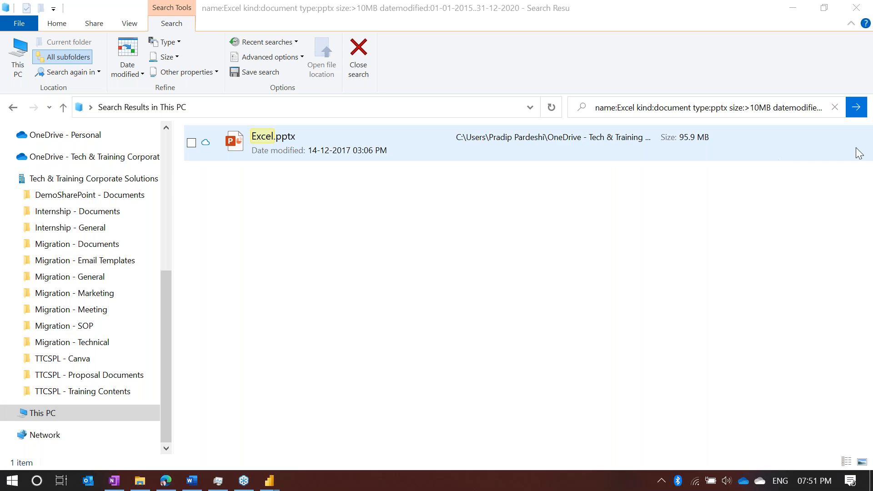
click(835, 107)
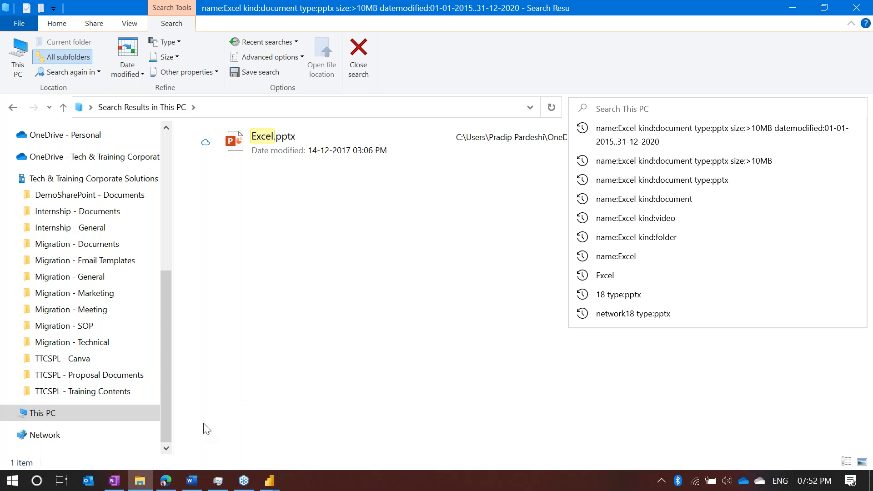
Switch to the YouTube channel's video list in Edge and copy the link of the "Effective windows search" video
click(168, 480)
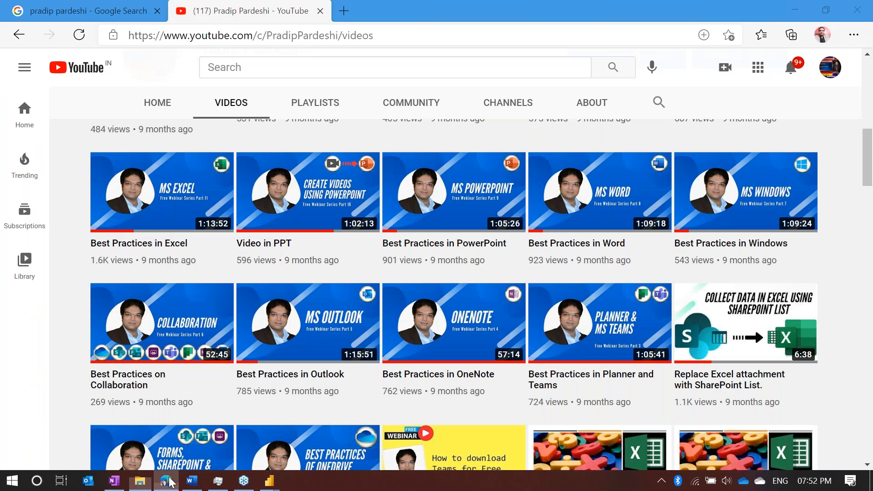
scroll(658, 320, down, 15)
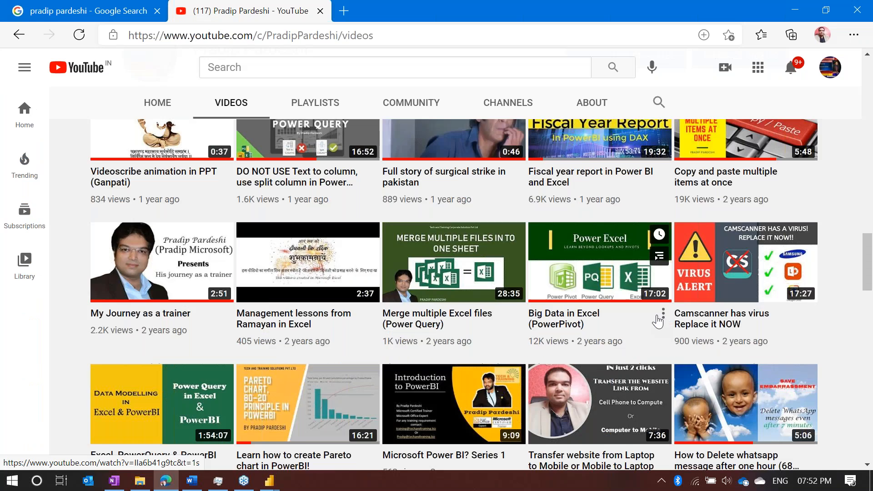
scroll(658, 320, down, 10)
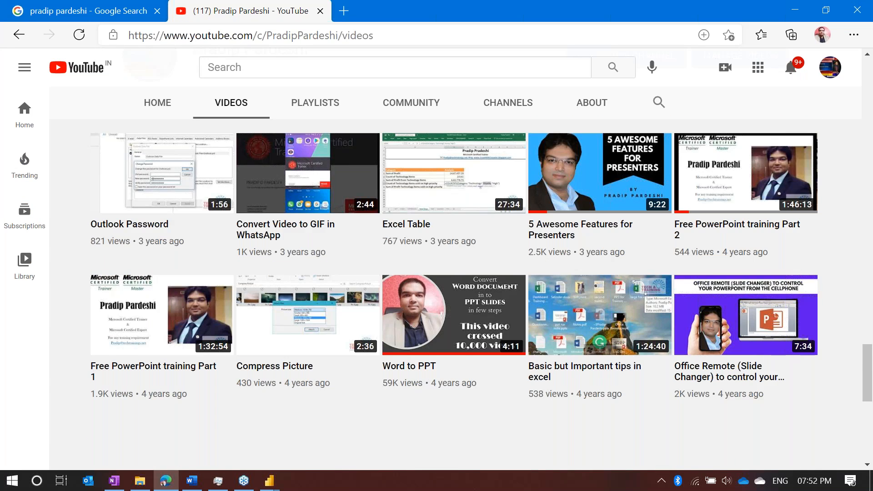
scroll(658, 320, down, 3)
scroll(658, 320, down, 6)
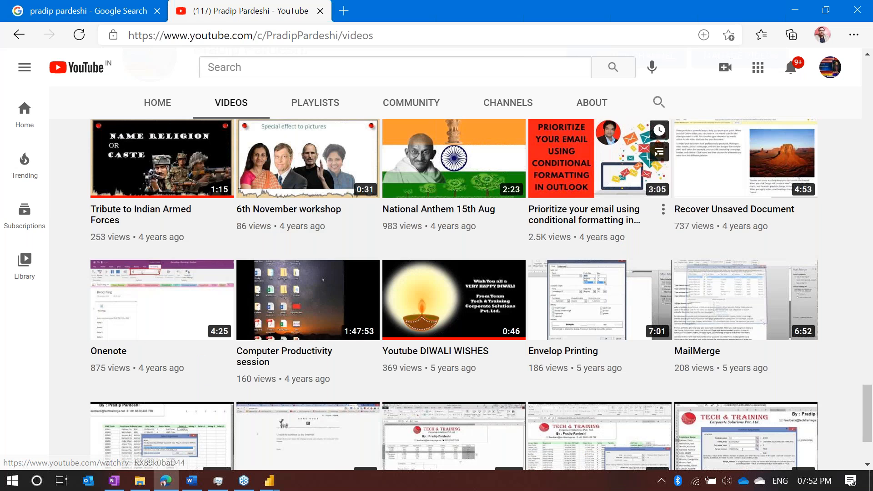
scroll(659, 320, down, 1)
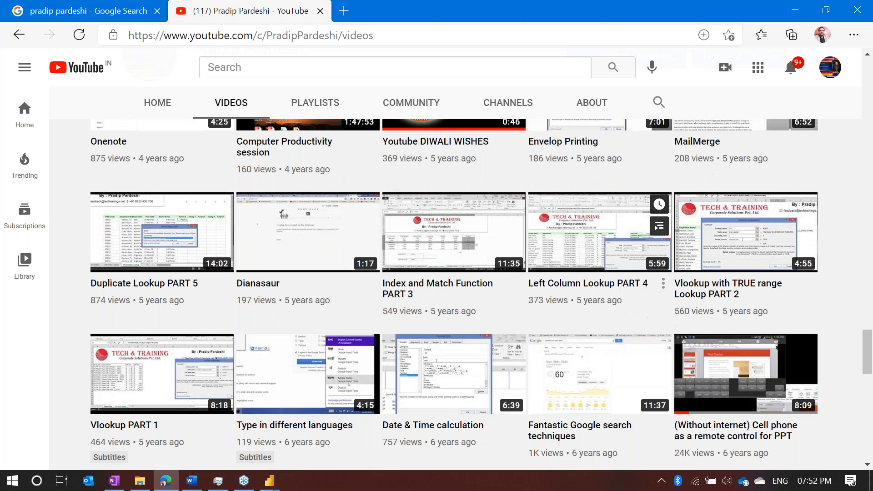
scroll(658, 320, down, 5)
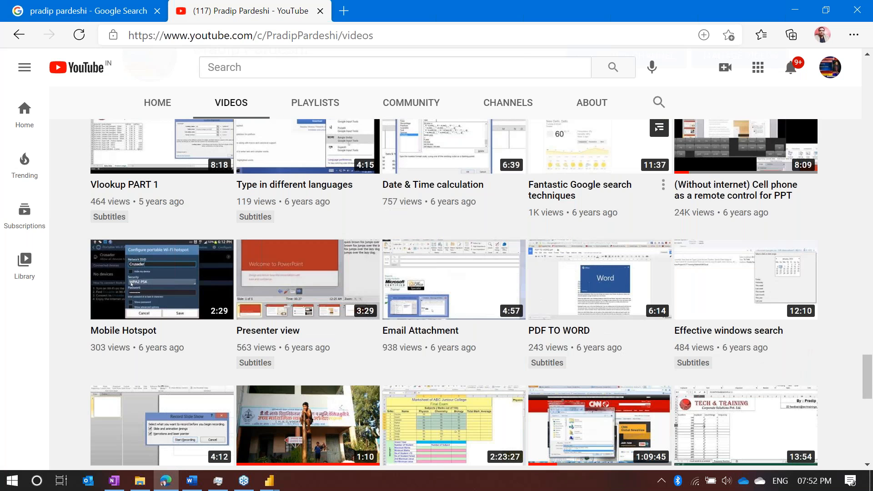
scroll(722, 292, down, 1)
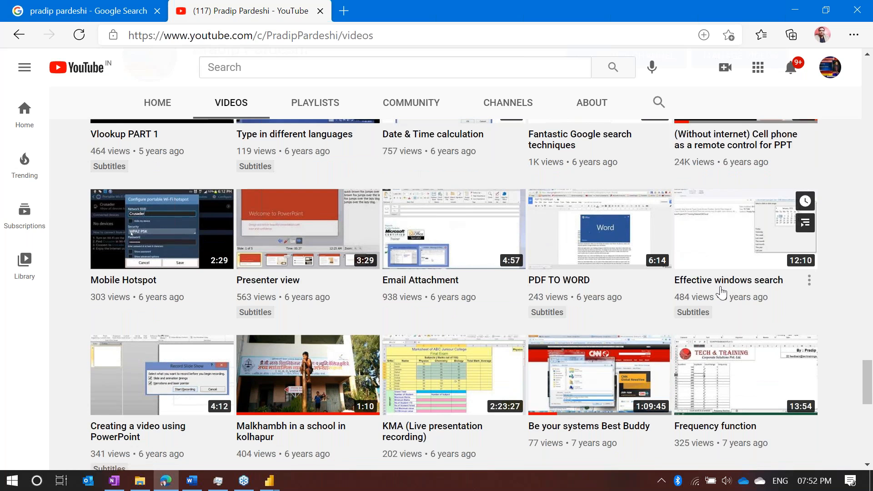
right_click(722, 292)
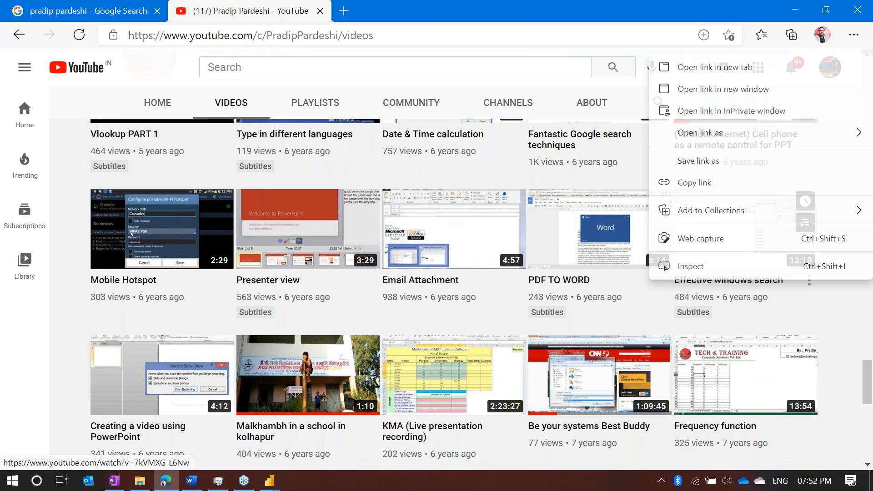
click(694, 184)
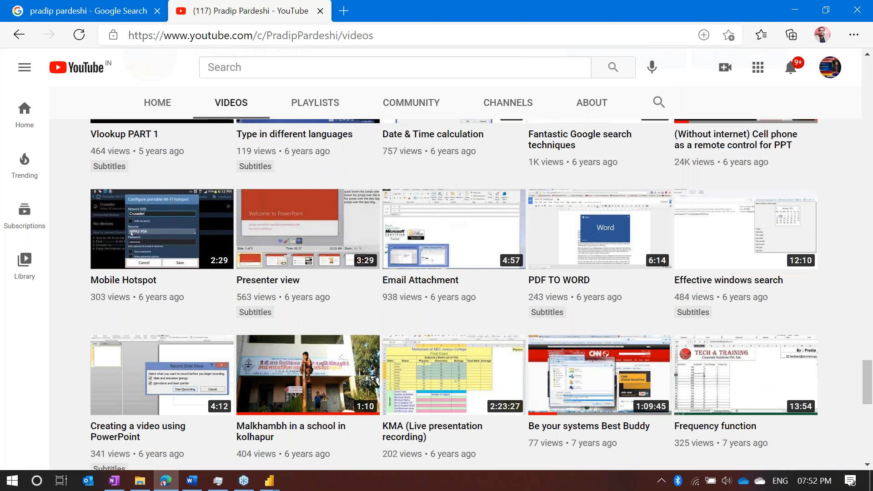
Minimize the browser, switch to Power Query Editor, and select the Year column in the Sachin Data query
key(alt+Tab)
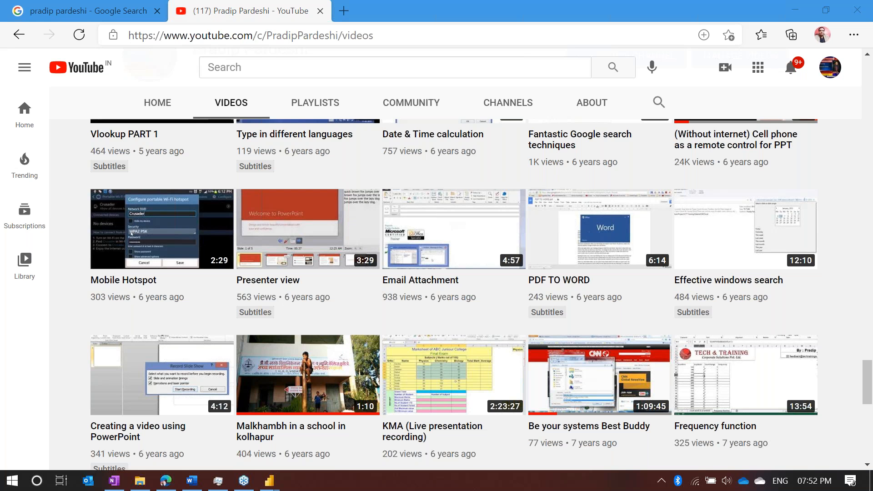
click(801, 10)
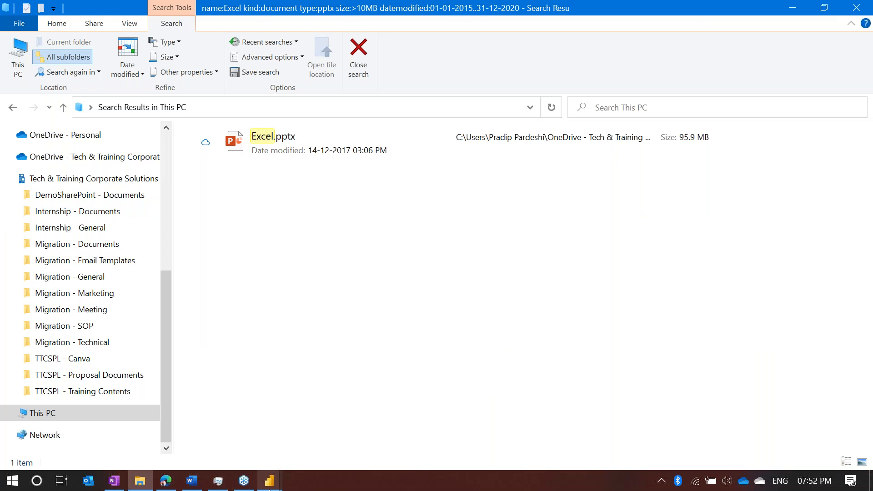
mouse_move(269, 488)
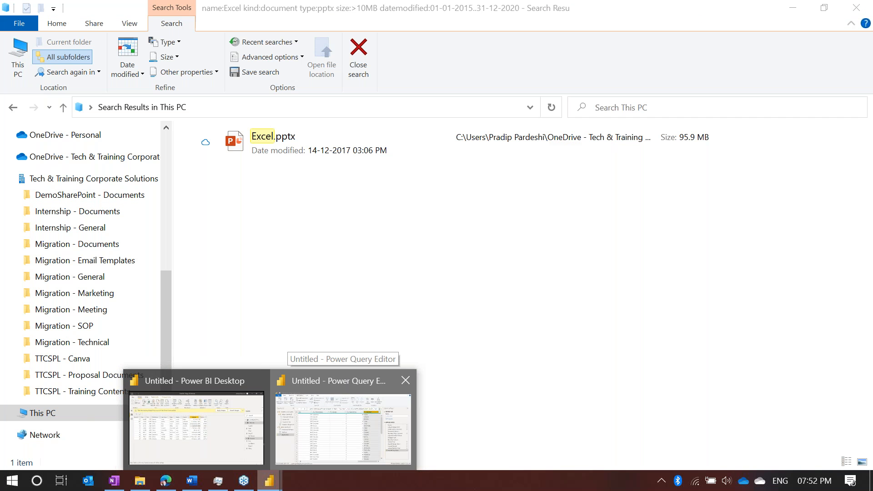
click(343, 410)
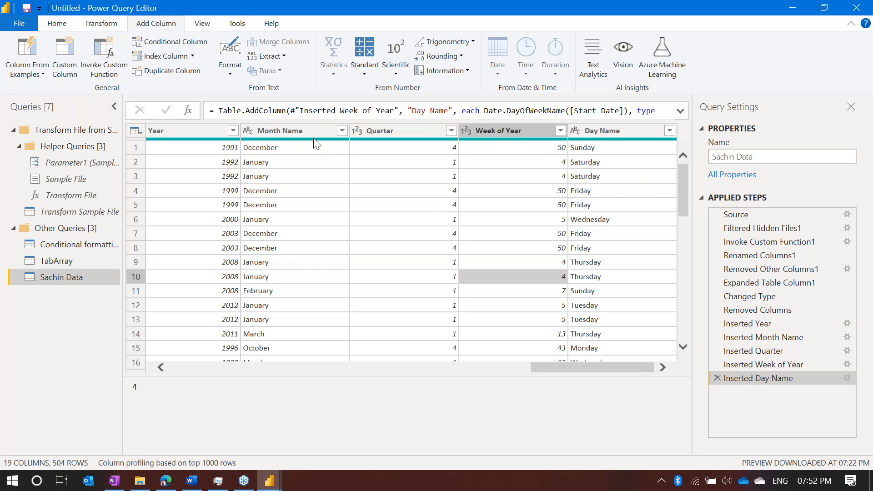
click(174, 130)
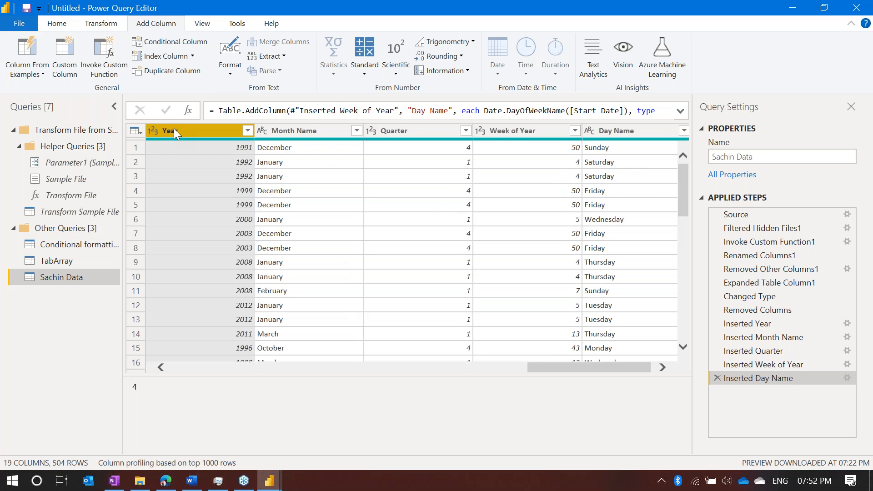
scroll(370, 234, left, 5)
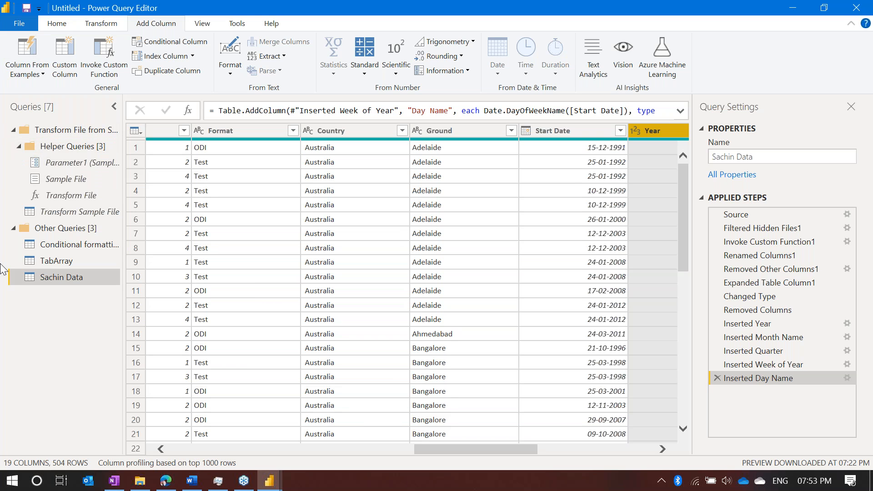
Open the Conditional formatting query and look across its columns
click(60, 246)
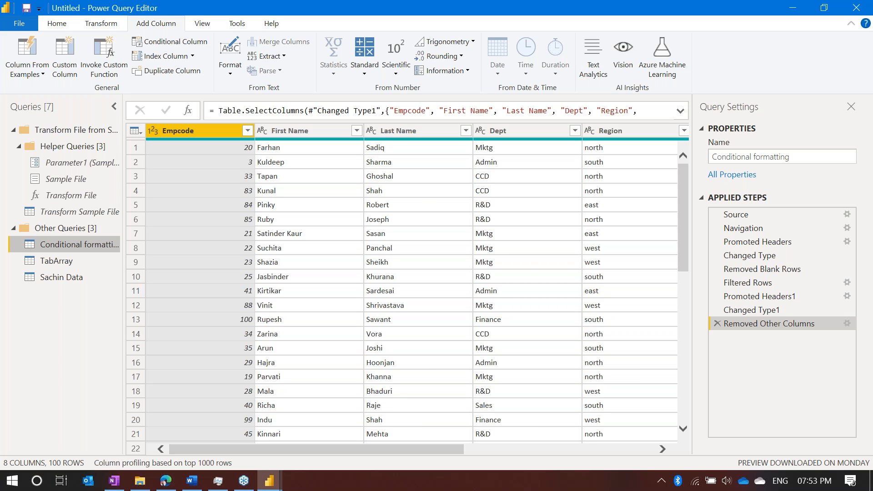
scroll(558, 195, right, 2)
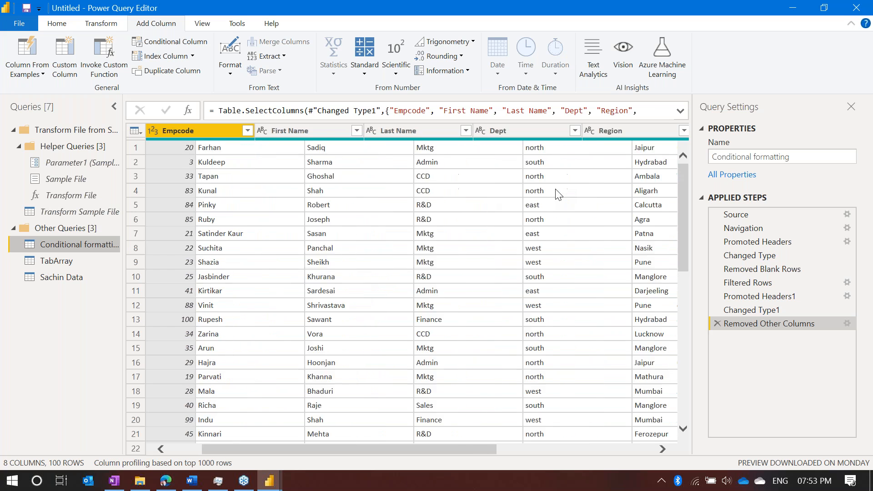
scroll(555, 190, right, 5)
scroll(556, 190, left, 7)
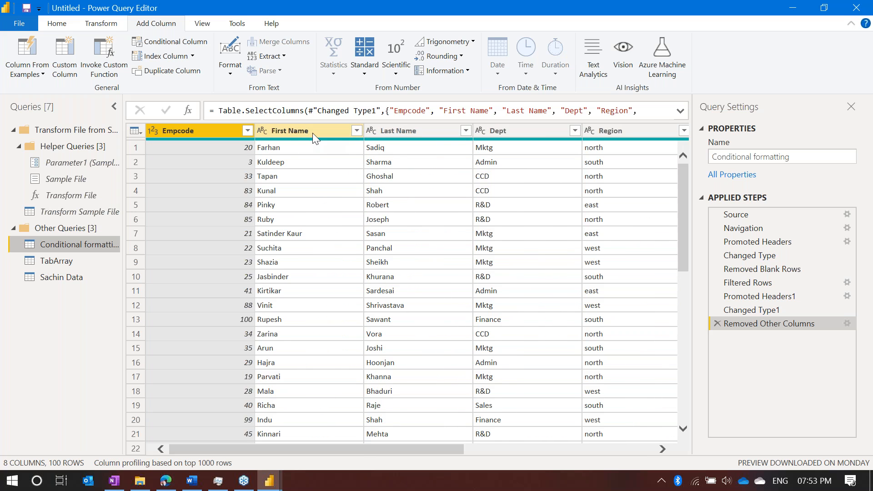
Select the First Name and Last Name columns together for merging
click(312, 133)
click(413, 129)
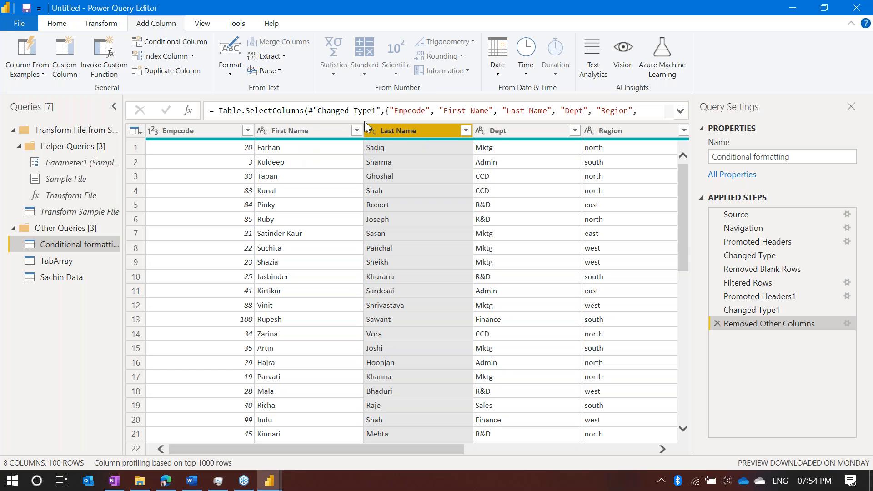
mouse_move(392, 138)
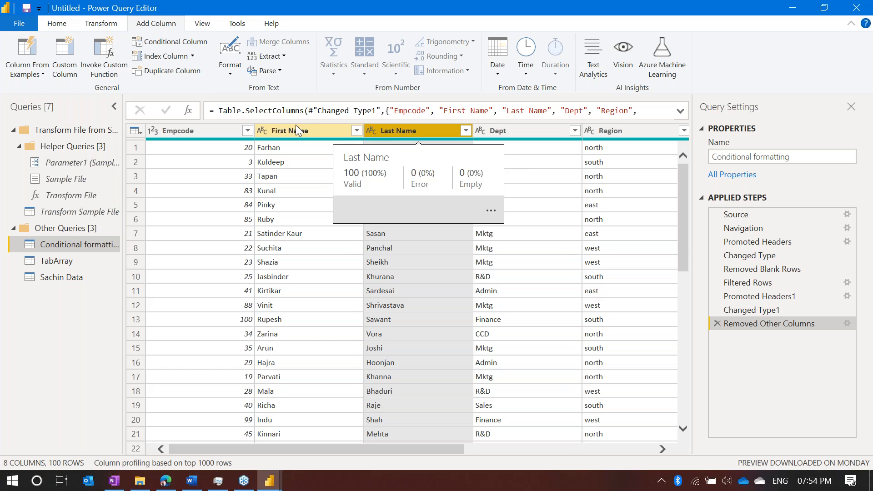
click(311, 133)
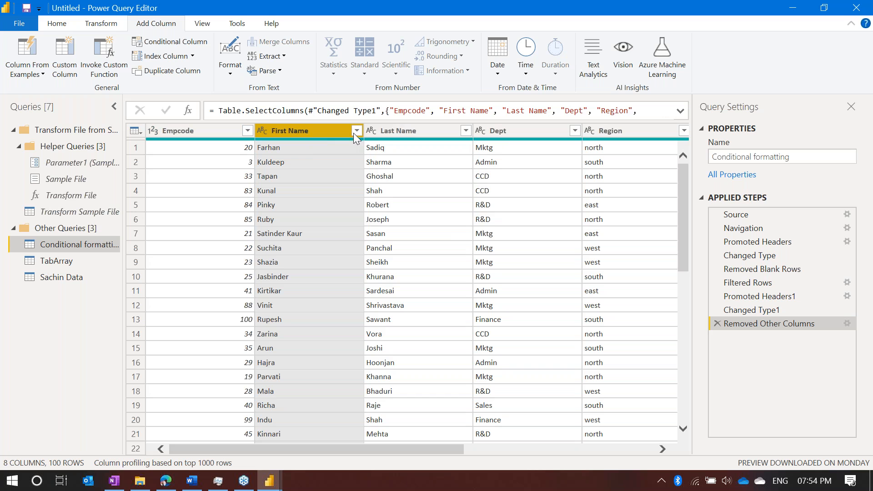
ctrl+click(416, 132)
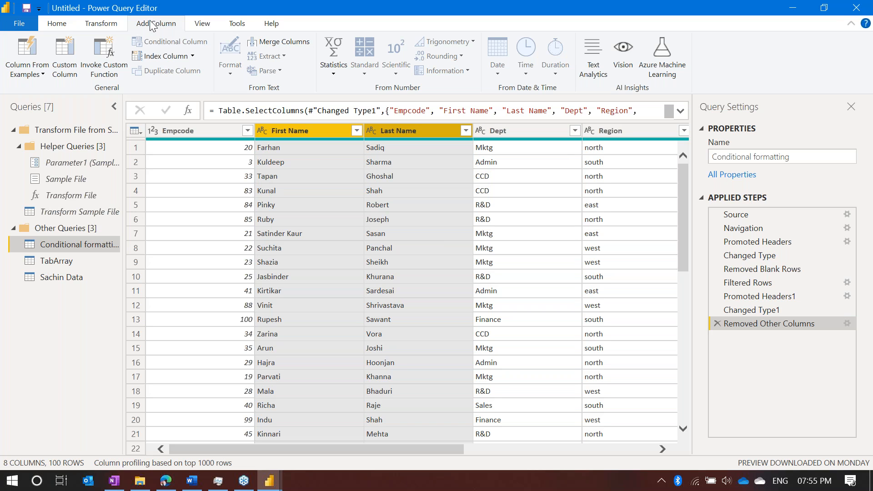
key(ctrl)
key(ctrl)
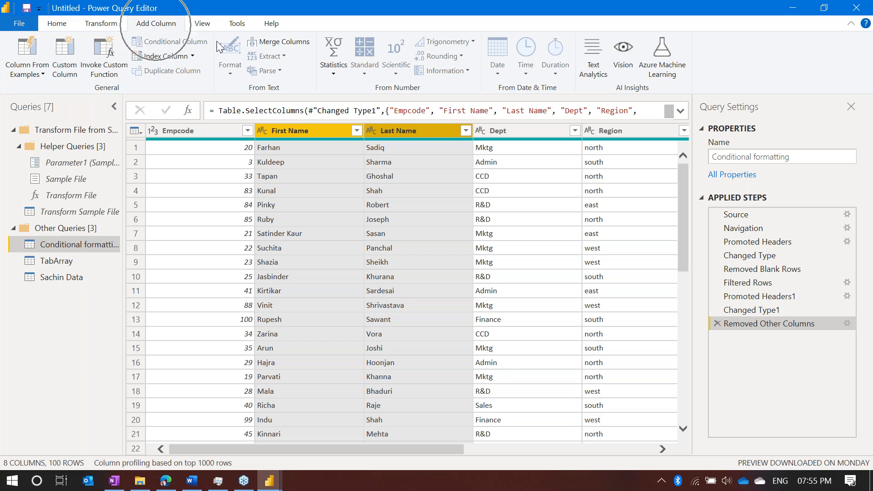
click(294, 44)
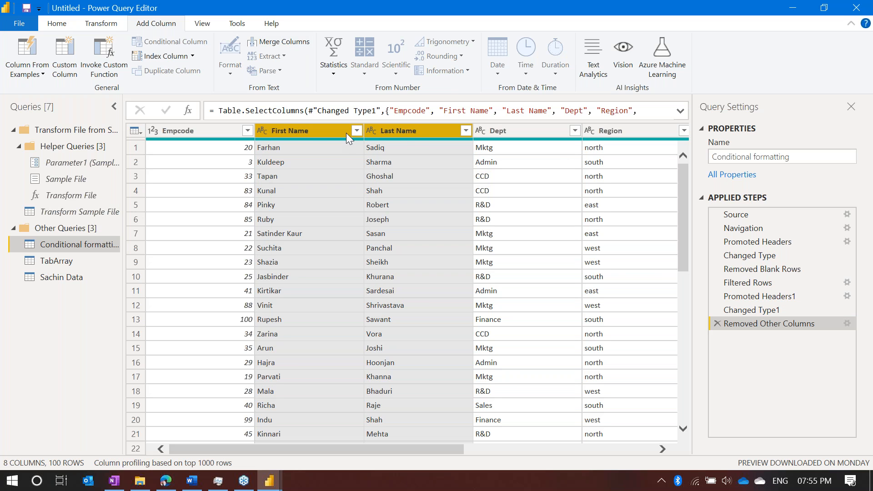
Merge the selected First Name and Last Name columns in place with a Space separator, naming the merged column Name
click(101, 24)
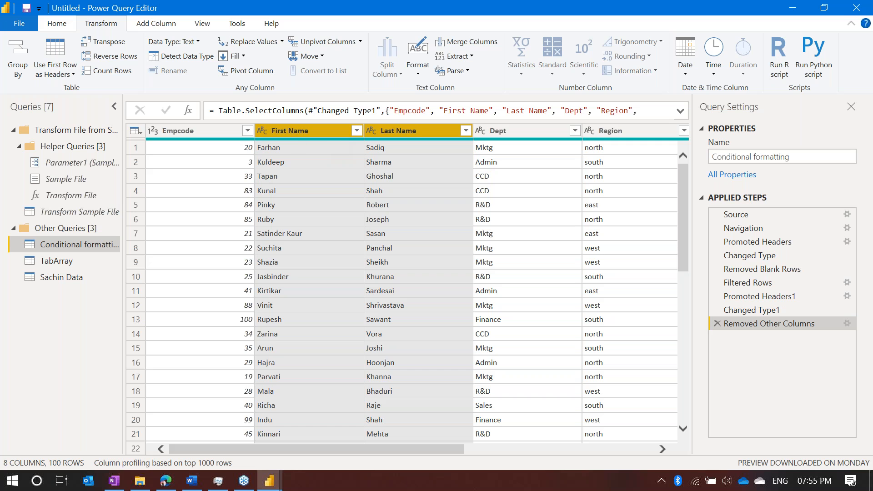
click(465, 44)
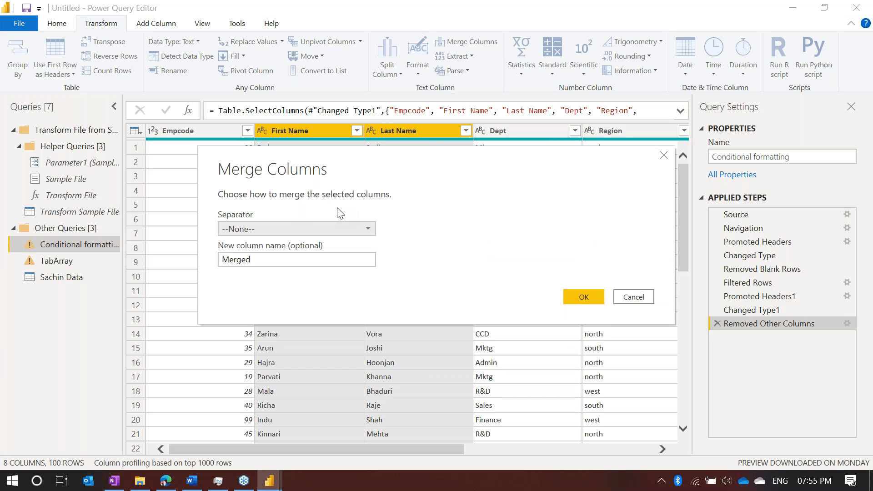
click(269, 230)
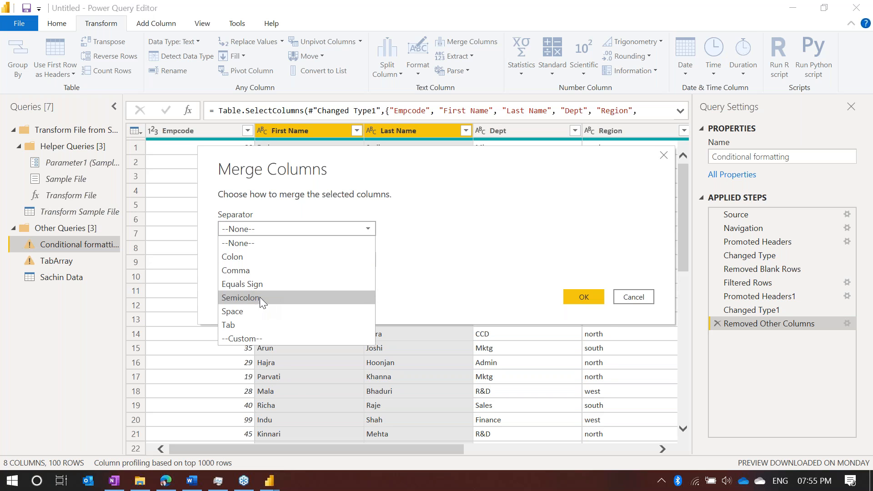
click(258, 311)
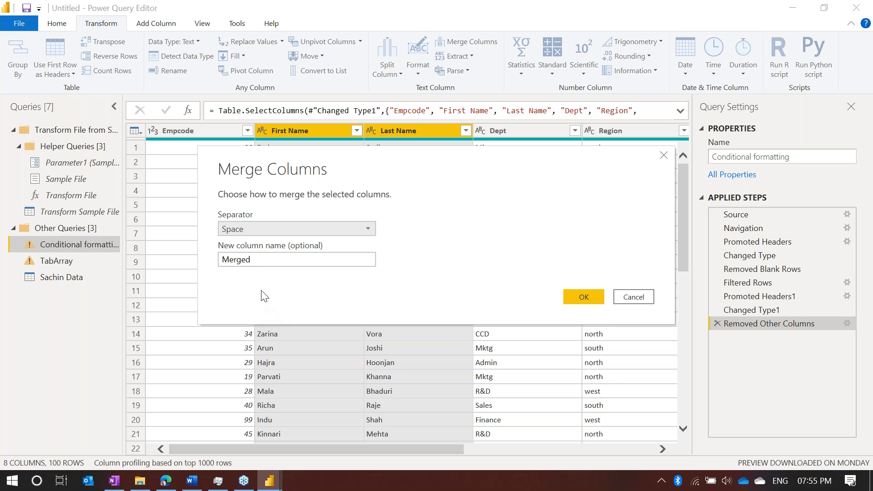
drag(268, 262, 143, 238)
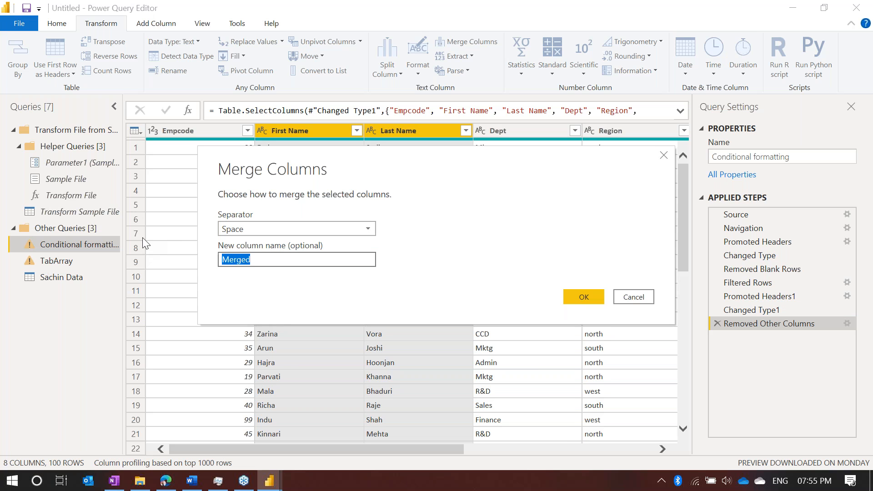
text(Name)
drag(379, 170, 448, 217)
key(ctrl)
key(ctrl)
key(ctrl)
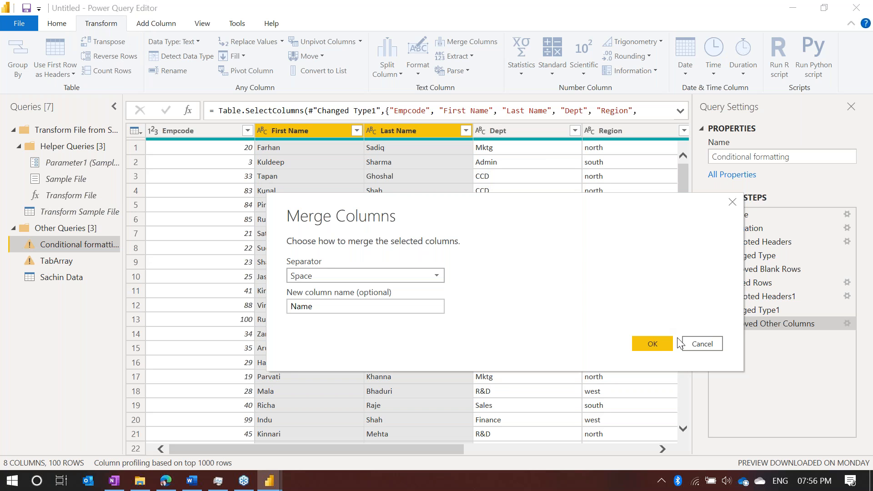
click(654, 347)
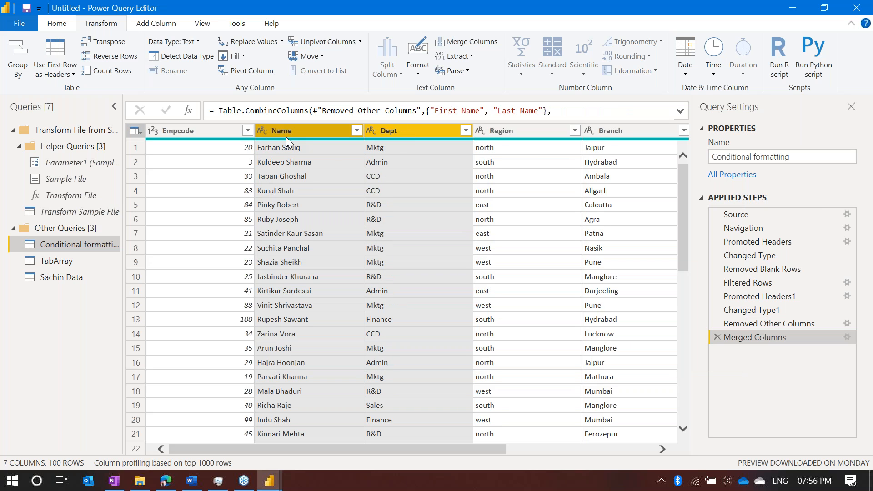
Select the merged Name column and review the remaining columns of the table
click(299, 133)
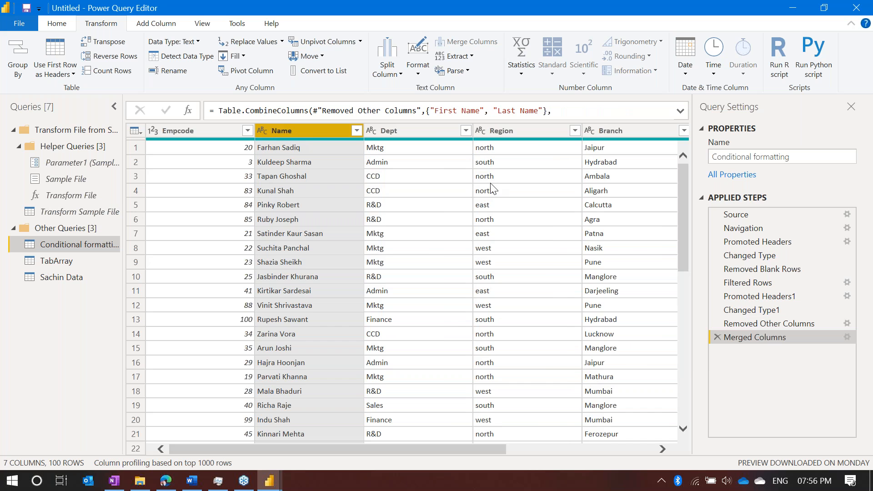
scroll(494, 189, right, 5)
scroll(494, 189, left, 5)
scroll(493, 189, right, 5)
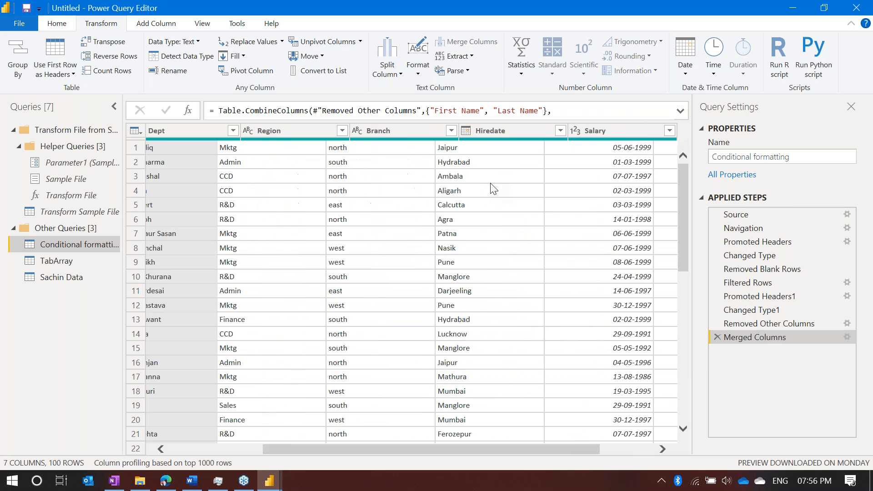
Look across the merged table's columns, from Empcode and Name through to Hiredate and Salary
scroll(494, 189, left, 5)
scroll(494, 189, right, 2)
scroll(494, 188, right, 2)
scroll(494, 189, left, 4)
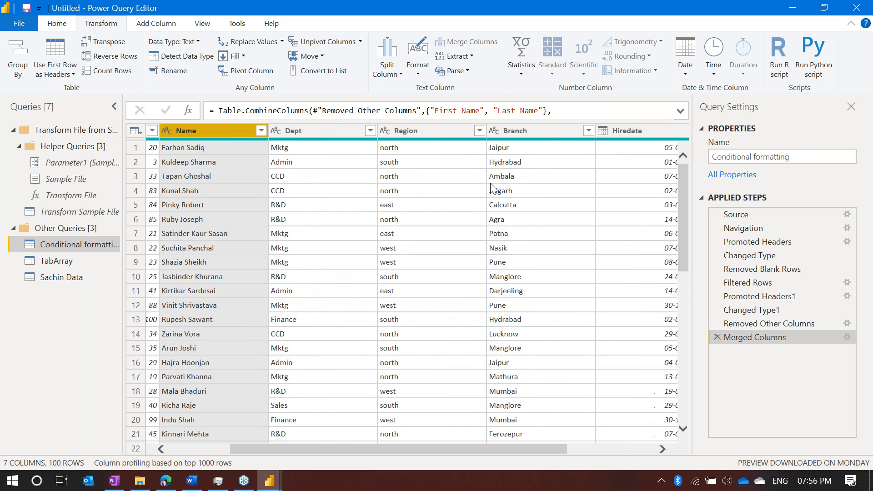
scroll(494, 188, right, 5)
scroll(494, 189, left, 5)
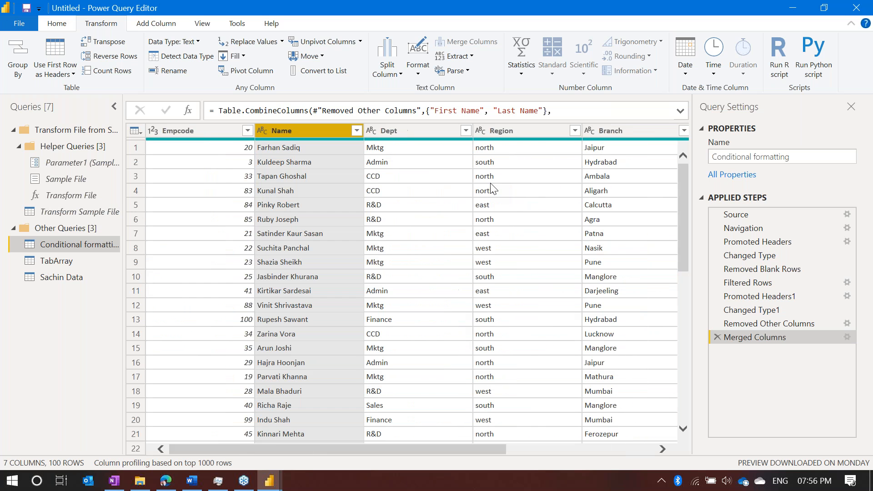
scroll(494, 188, right, 5)
scroll(494, 189, left, 5)
scroll(494, 189, right, 5)
scroll(494, 189, left, 2)
scroll(494, 189, left, 1)
click(393, 68)
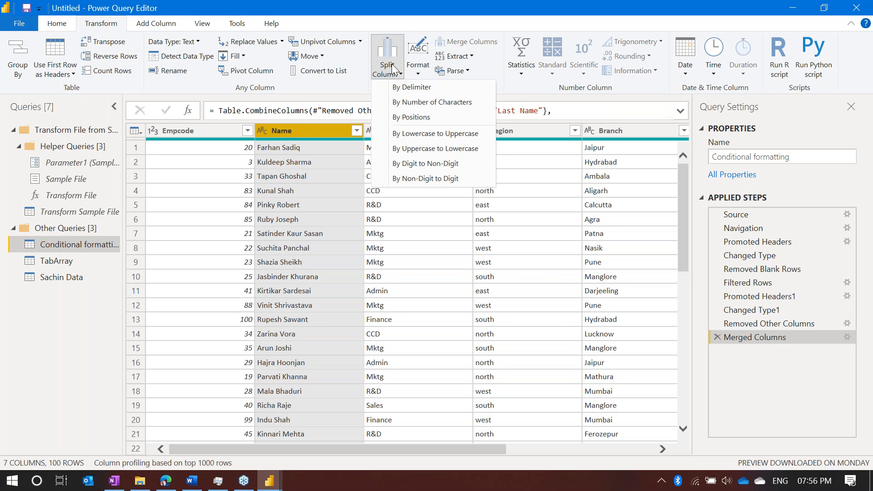
click(407, 88)
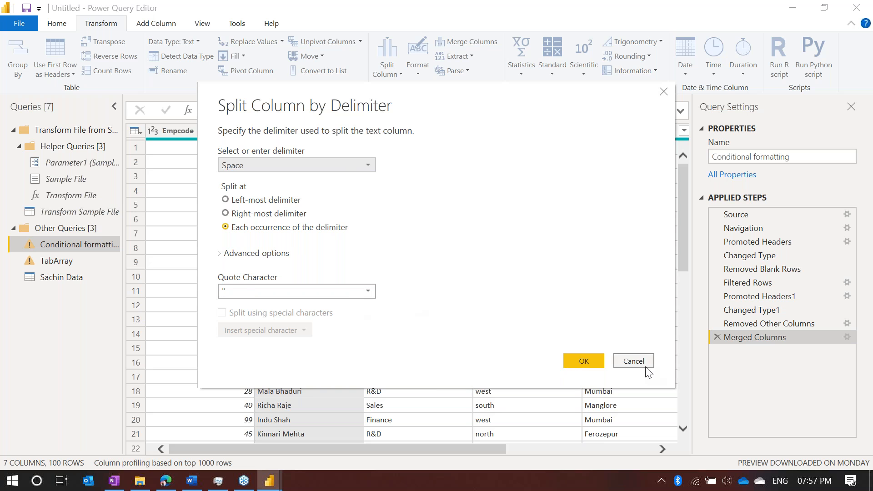
click(634, 361)
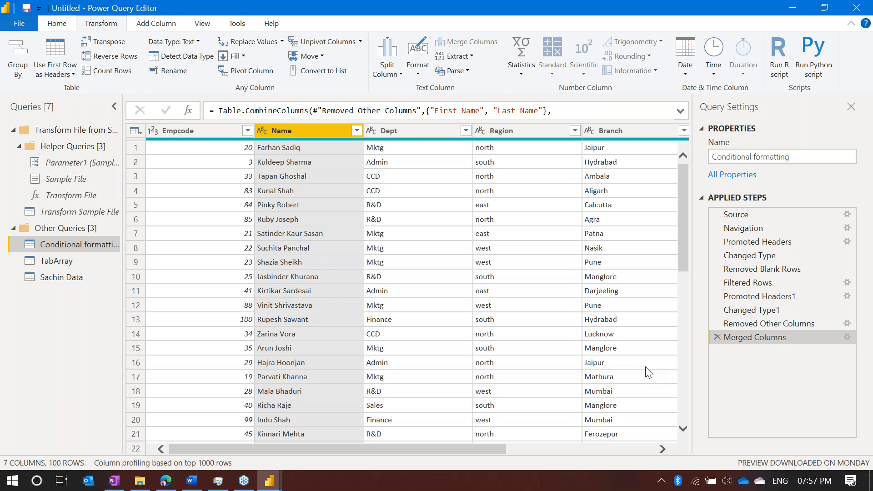
click(646, 367)
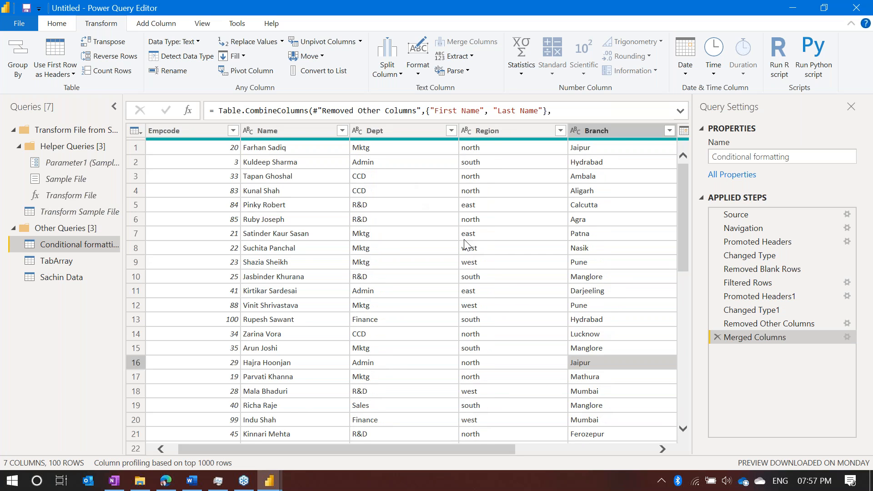
Select the Name column and convert its text to uppercase in place
click(312, 131)
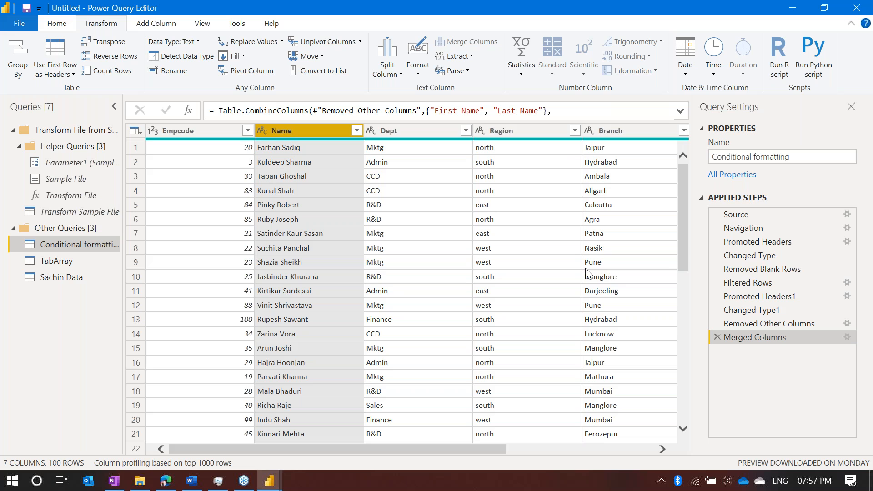
click(455, 56)
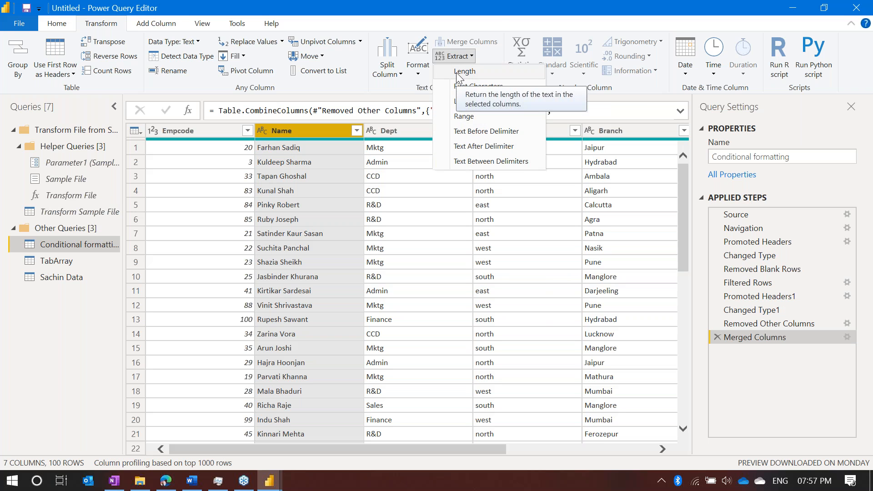
click(498, 5)
click(415, 78)
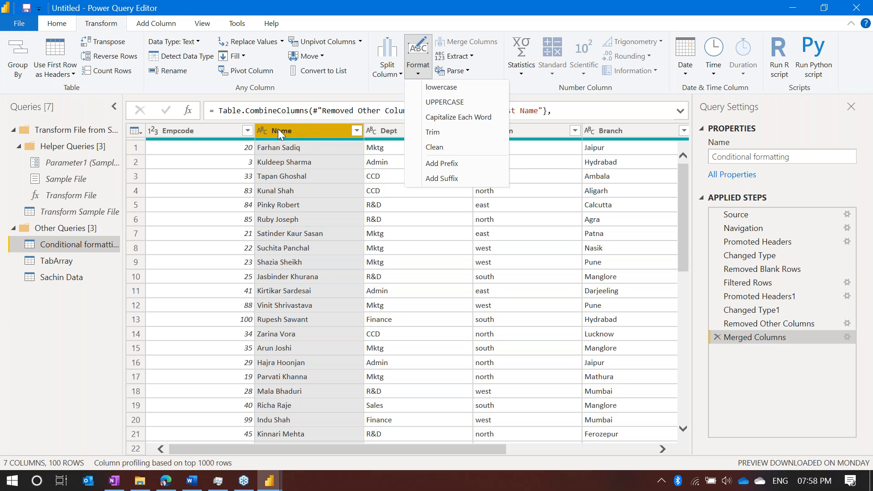
click(445, 102)
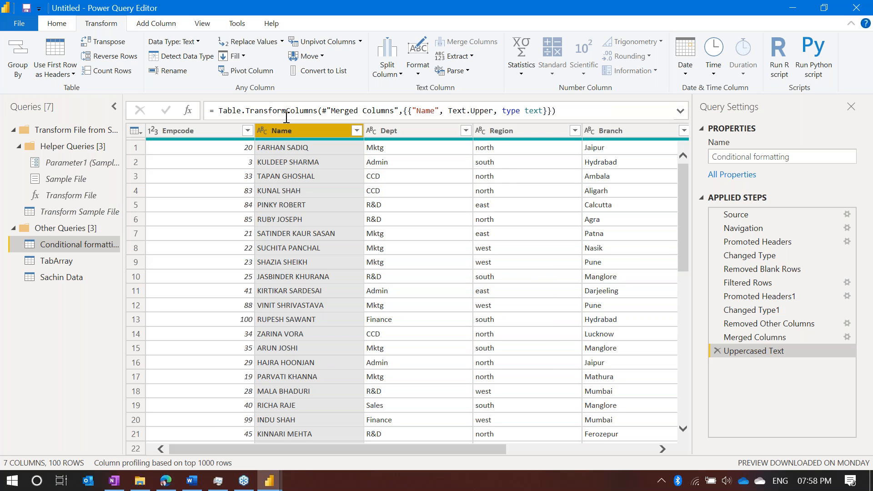
click(418, 63)
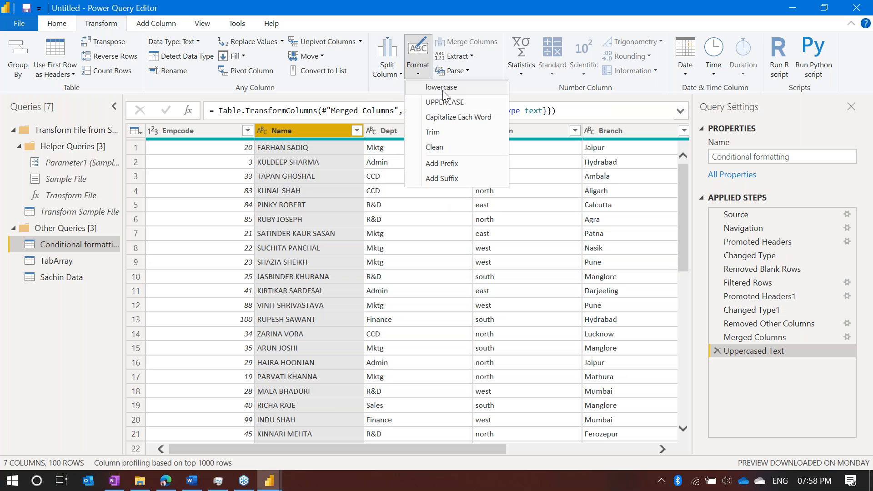
click(301, 130)
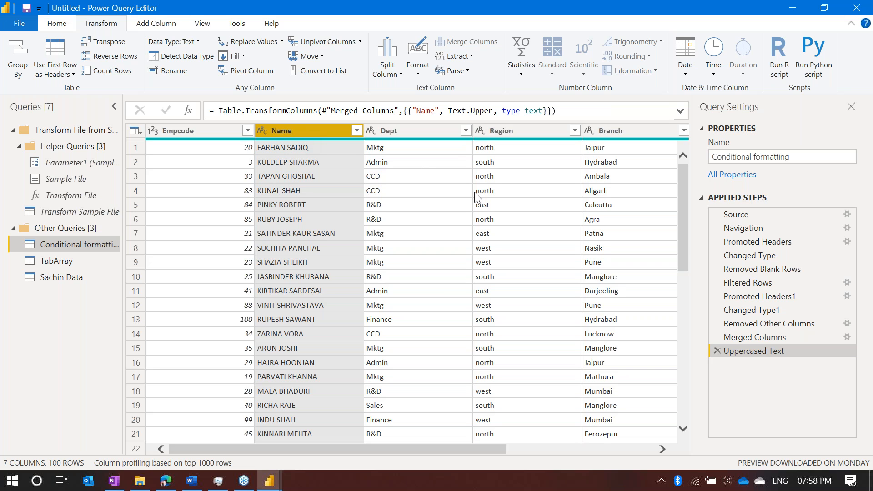
Select the Salary column and look through its values down the table
scroll(489, 201, right, 5)
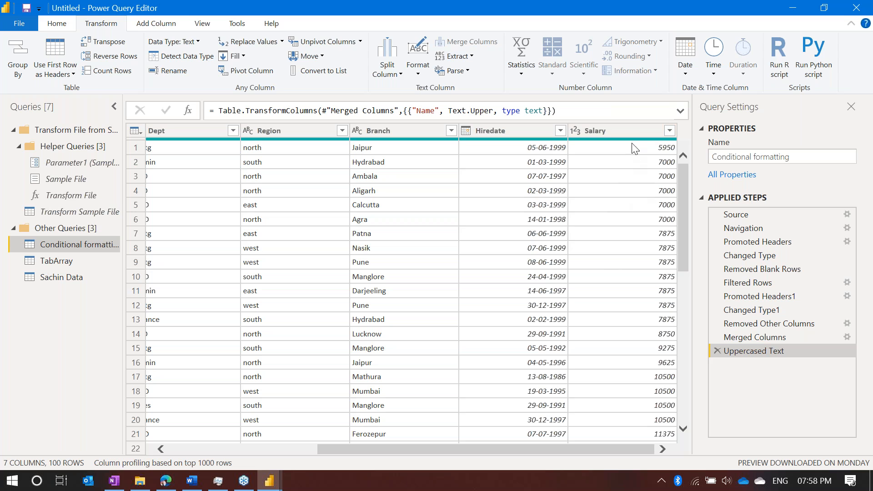
click(640, 129)
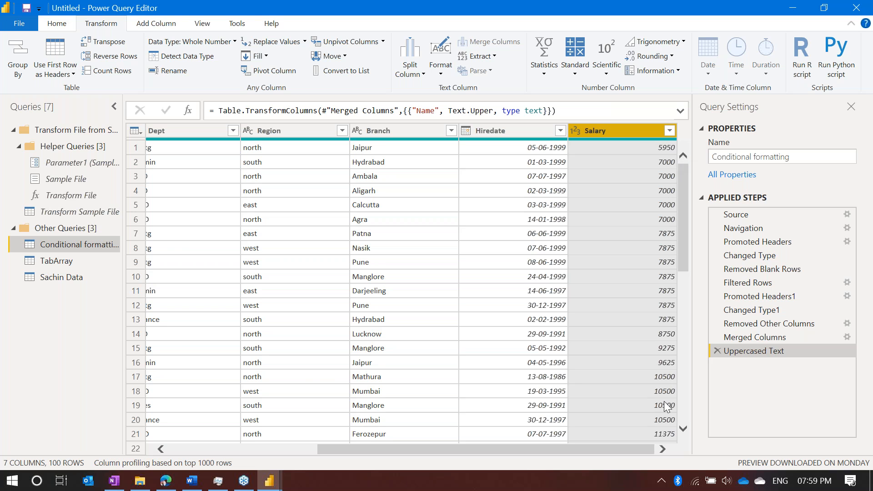
scroll(666, 406, down, 10)
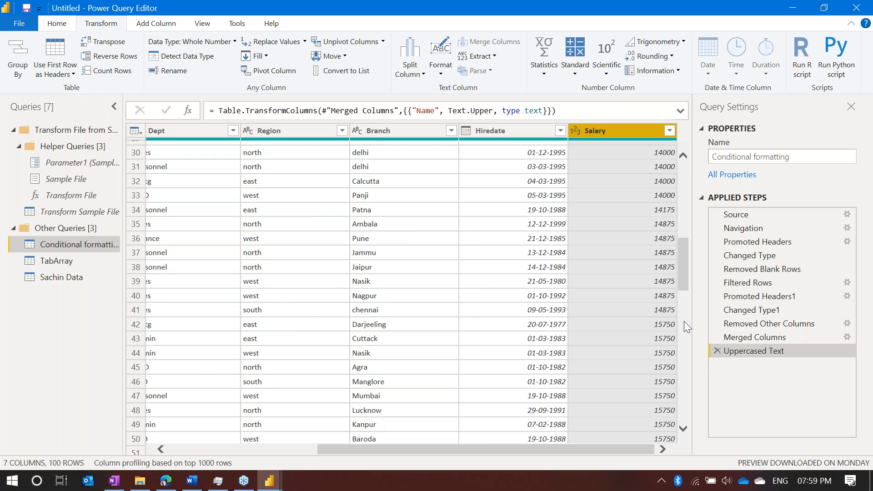
scroll(672, 420, down, 5)
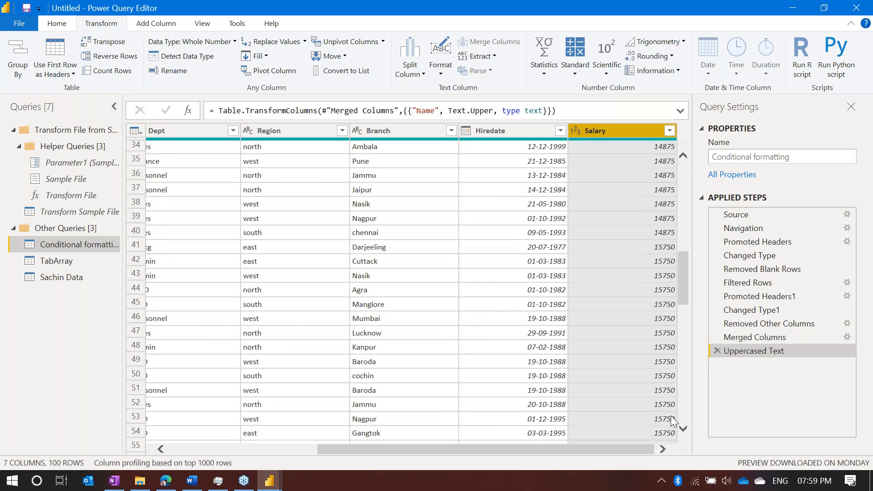
scroll(671, 421, down, 1)
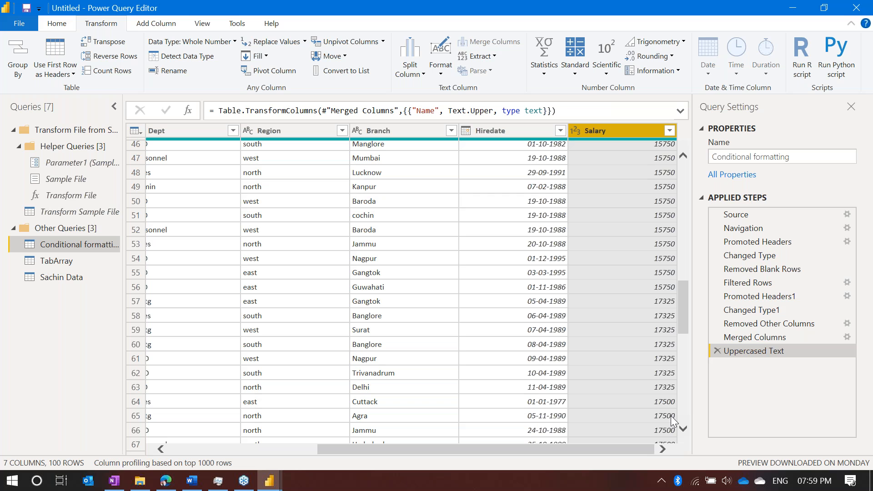
scroll(670, 415, up, 15)
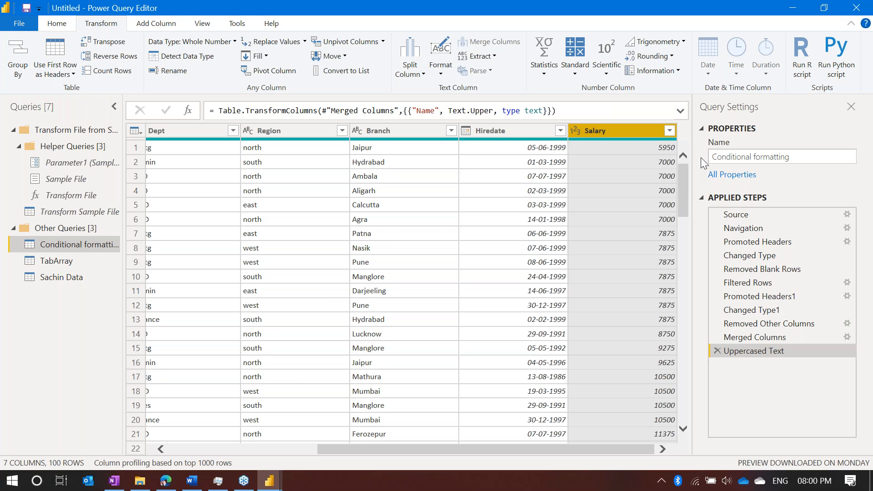
Start a new conditional column and name it Sr/Jr
click(160, 27)
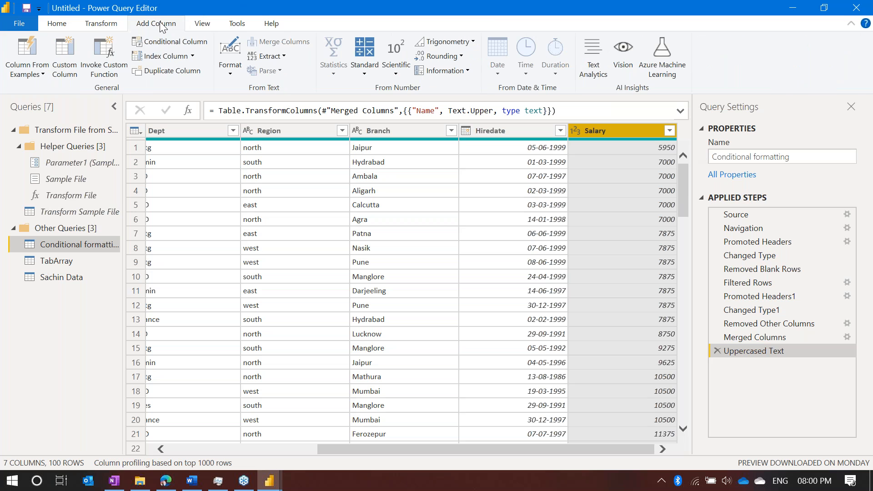
click(181, 45)
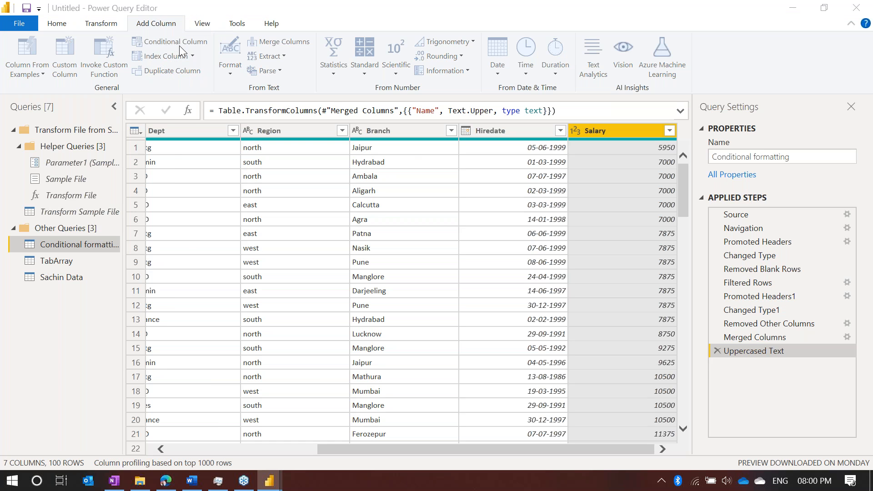
drag(188, 186, 94, 187)
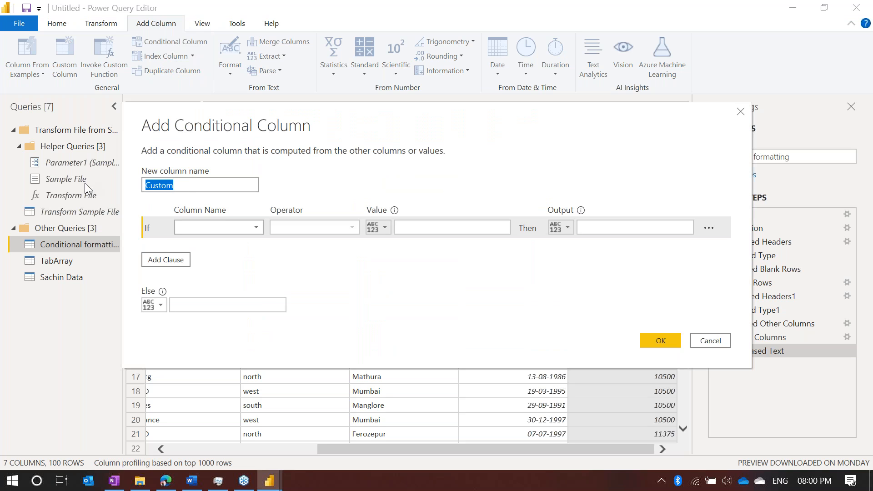
text(Sr/)
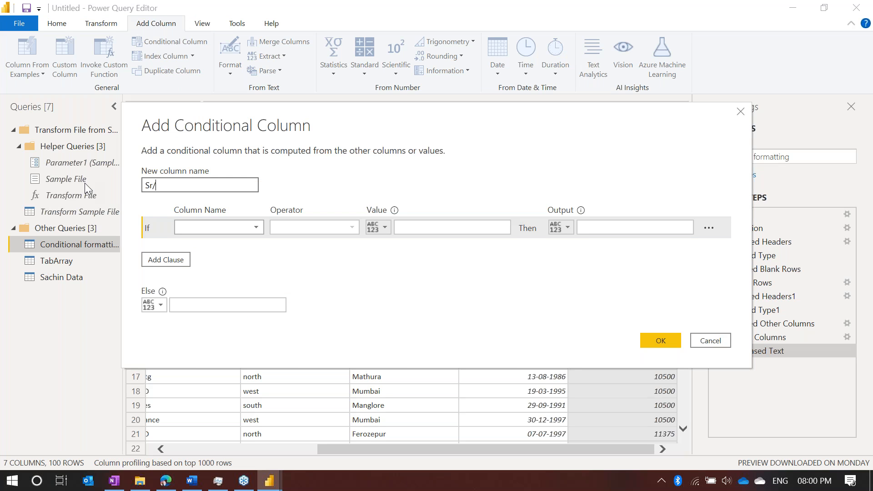
text(Jr)
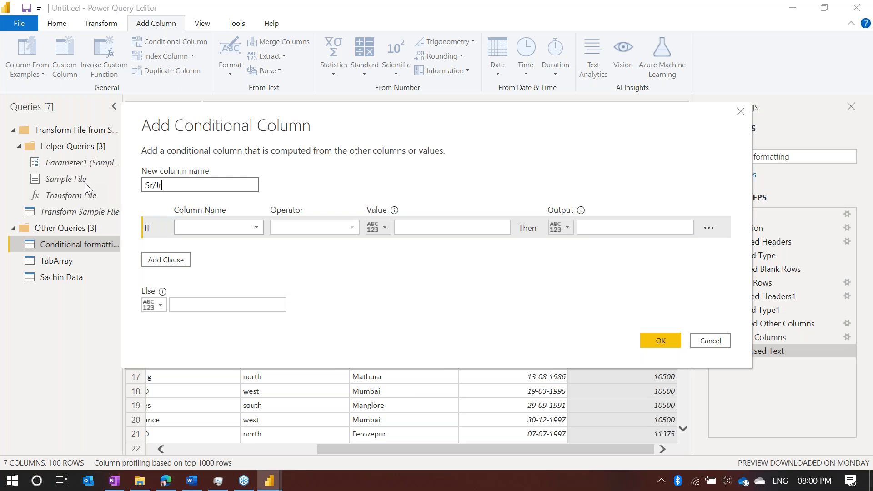
Set the Sr/Jr column's condition to Salary is greater than or equal to 15000
click(210, 228)
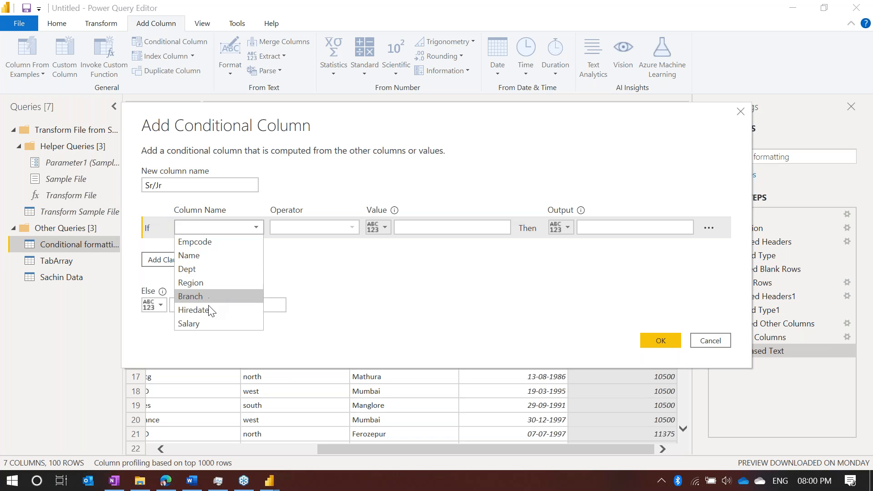
click(209, 321)
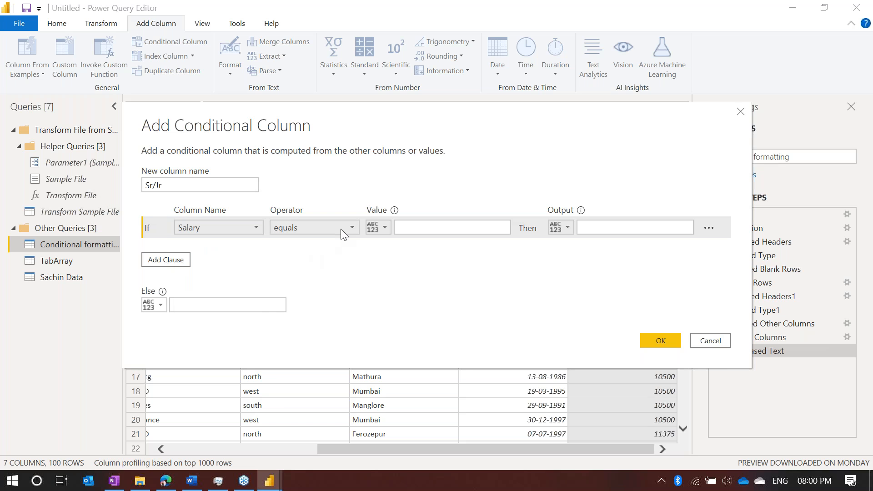
click(340, 229)
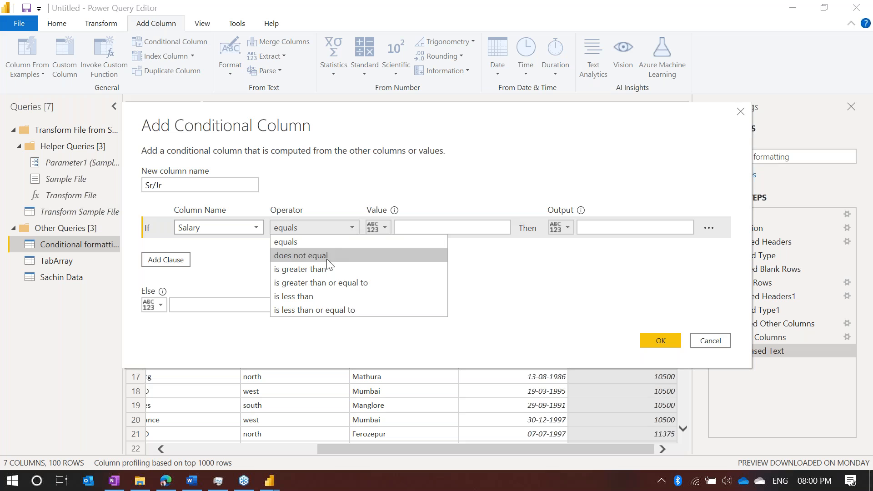
click(323, 282)
click(423, 227)
text(14)
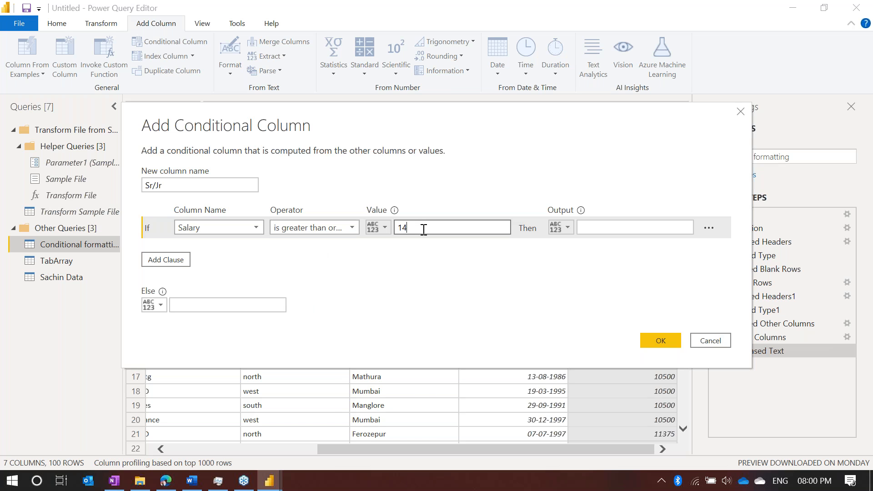
key(BackSpace)
text(5000)
Set the condition's output to Sr and the else value to Jr, and add the column, checking its values down the table
click(593, 232)
text(Sr)
click(247, 305)
text(Jr)
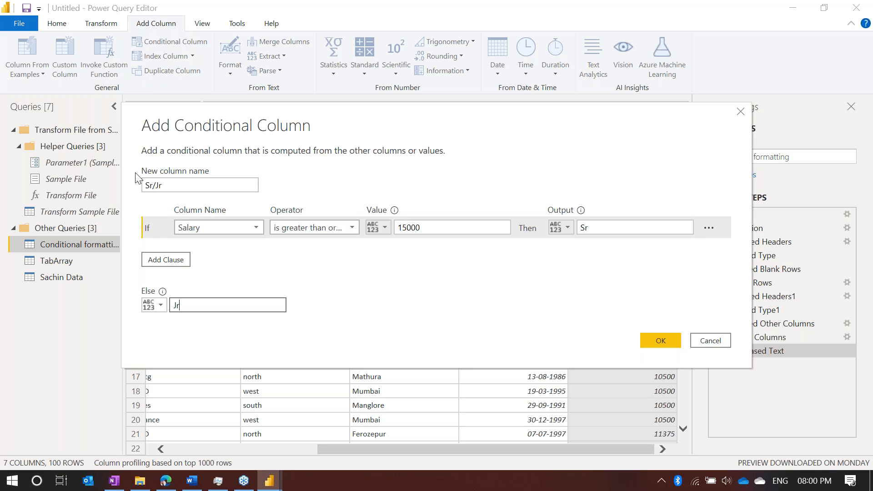
triple_click(173, 185)
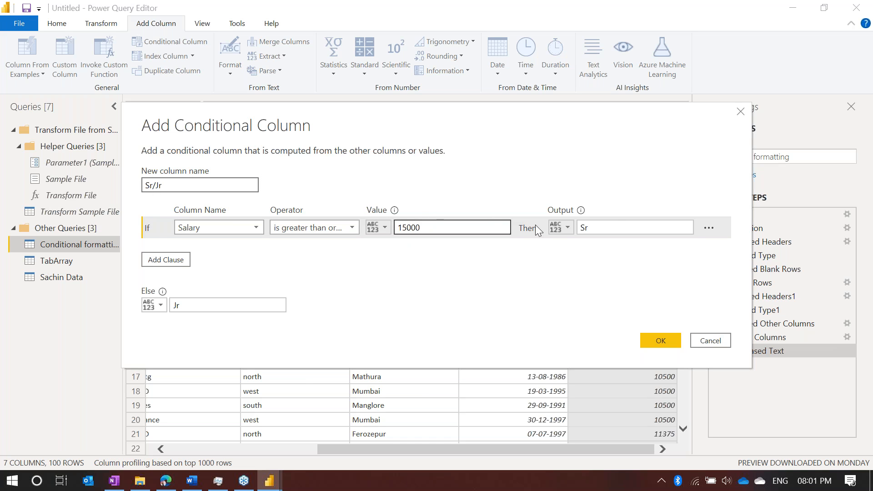
click(668, 342)
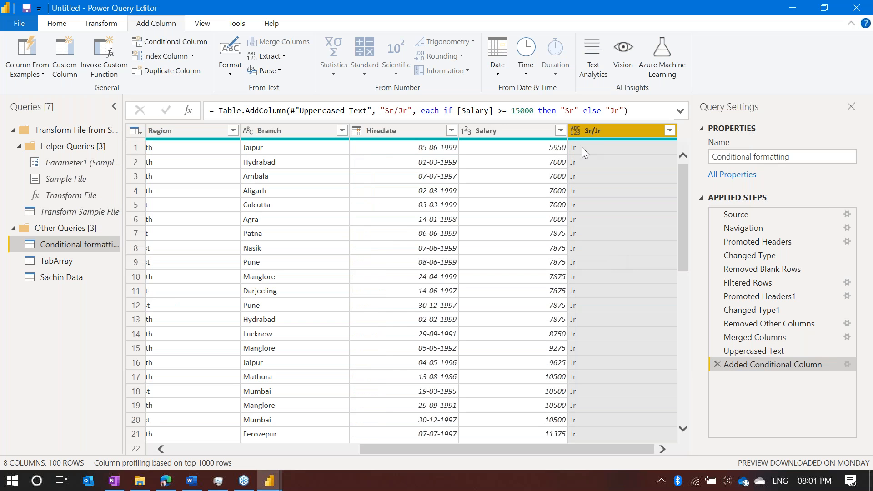
scroll(624, 340, down, 10)
scroll(624, 340, down, 17)
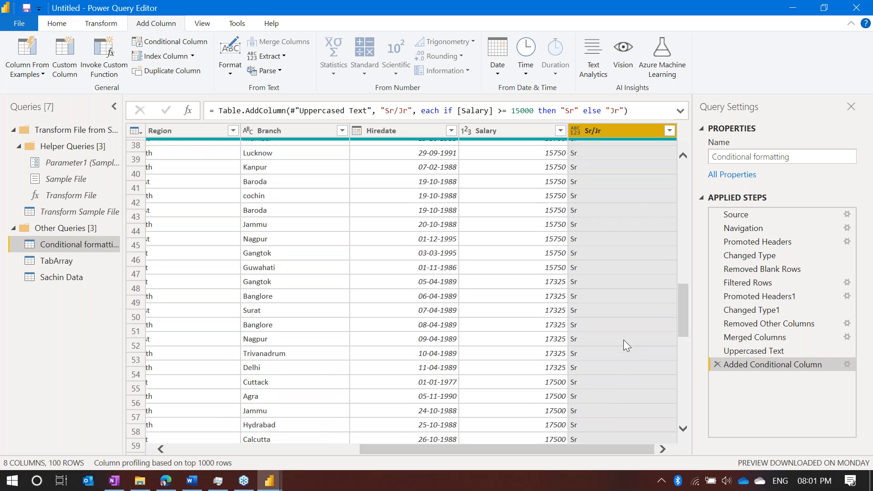
scroll(624, 340, up, 20)
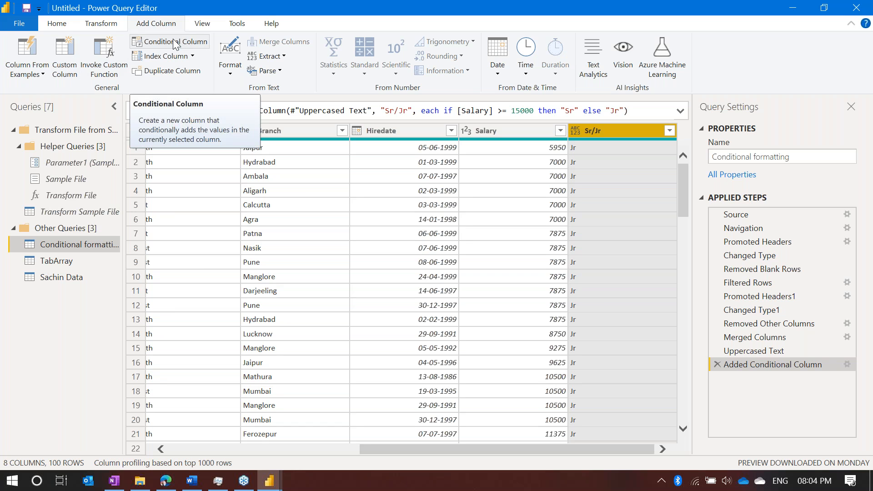
click(154, 46)
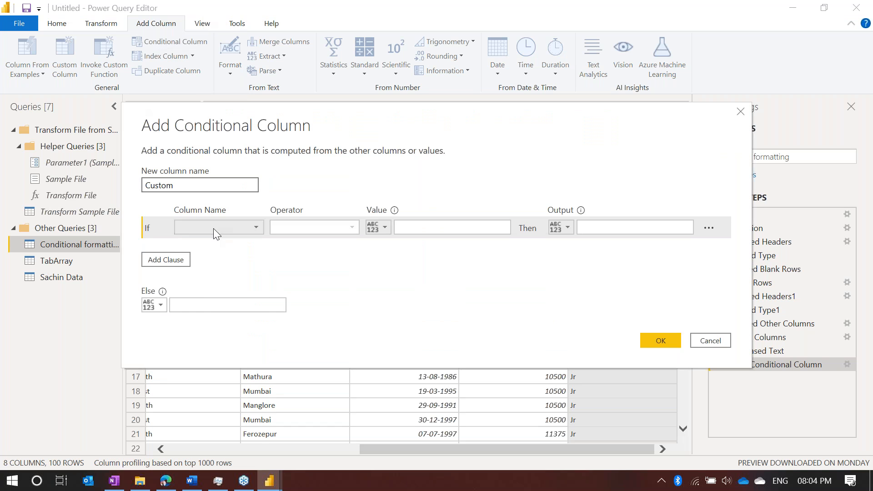
click(214, 228)
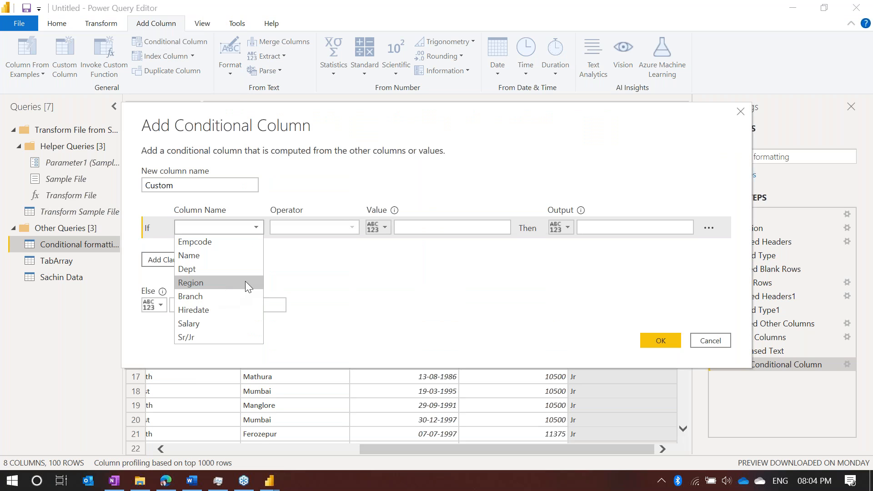
click(209, 269)
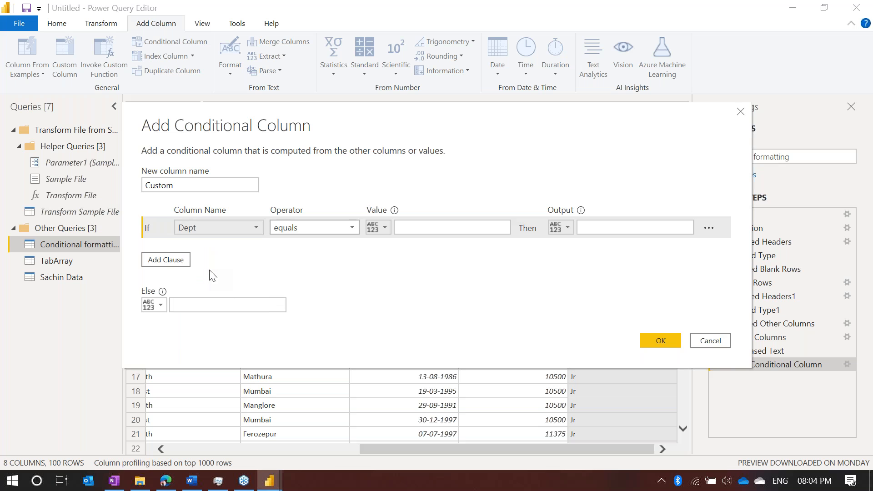
click(435, 228)
drag(478, 119, 725, 211)
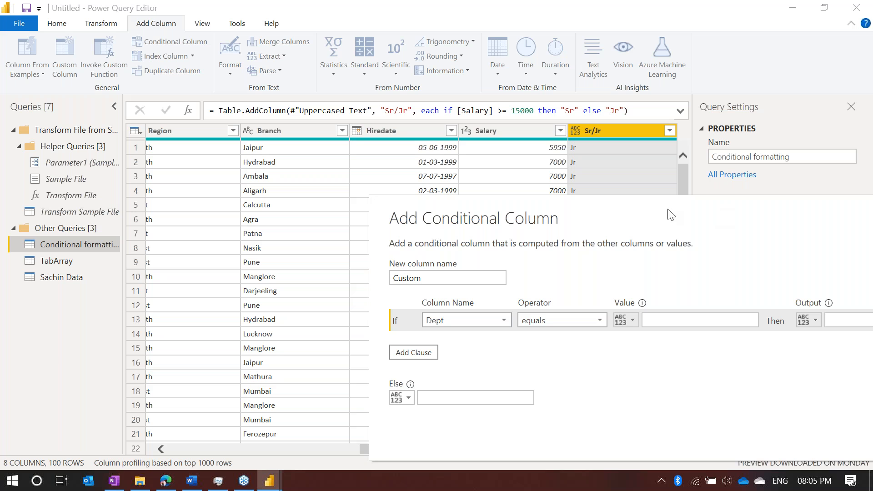
key(Escape)
Start a new conditional column with the condition that Dept equals Mktg
scroll(405, 205, left, 5)
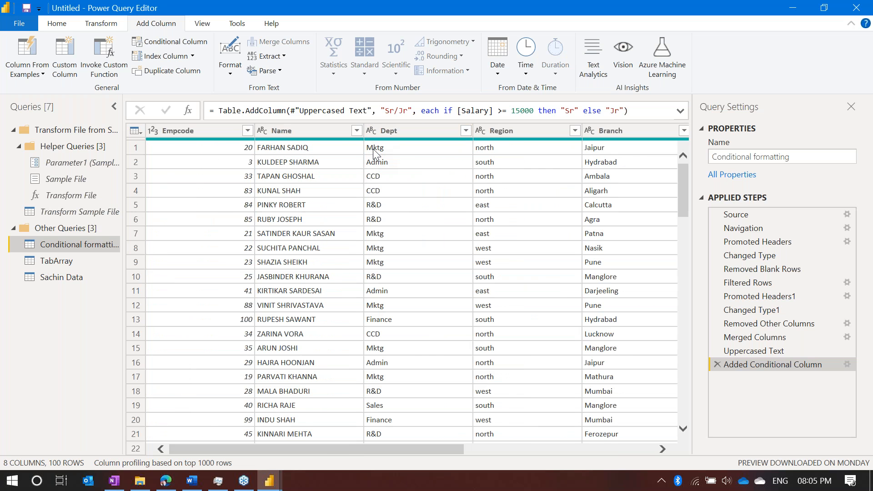
click(155, 45)
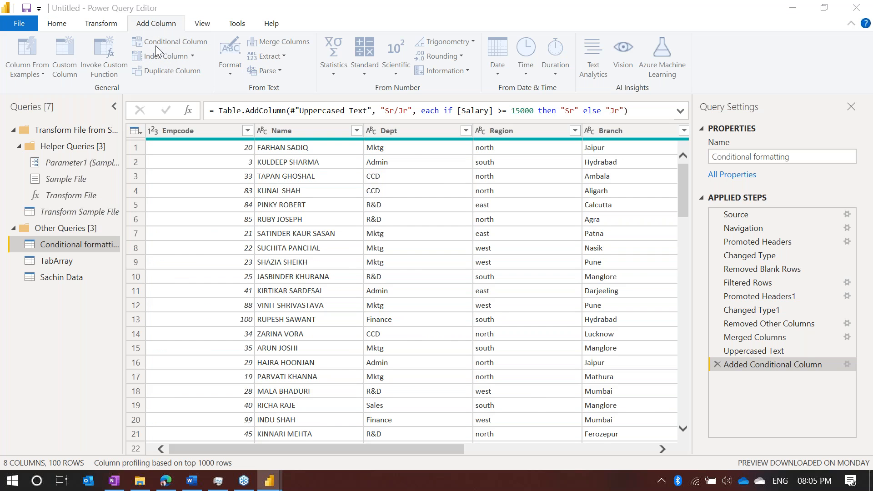
click(156, 46)
drag(303, 122, 484, 265)
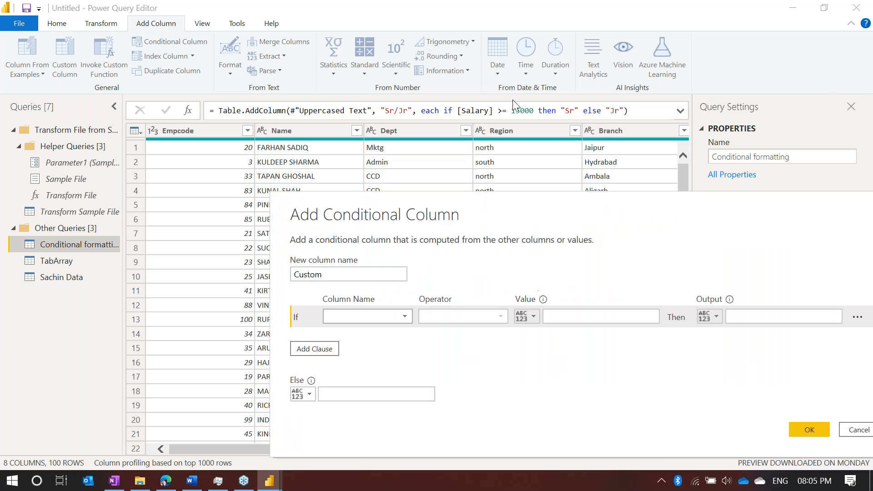
click(291, 178)
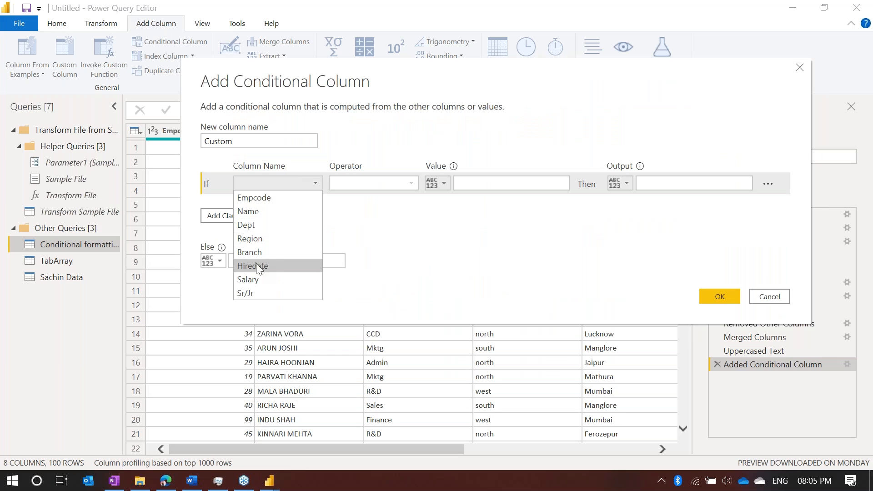
click(265, 224)
click(484, 183)
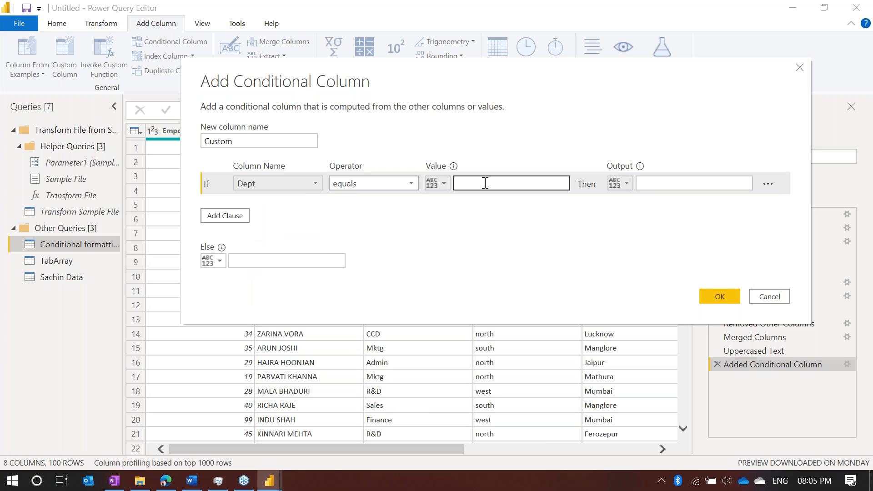
text(Mktg)
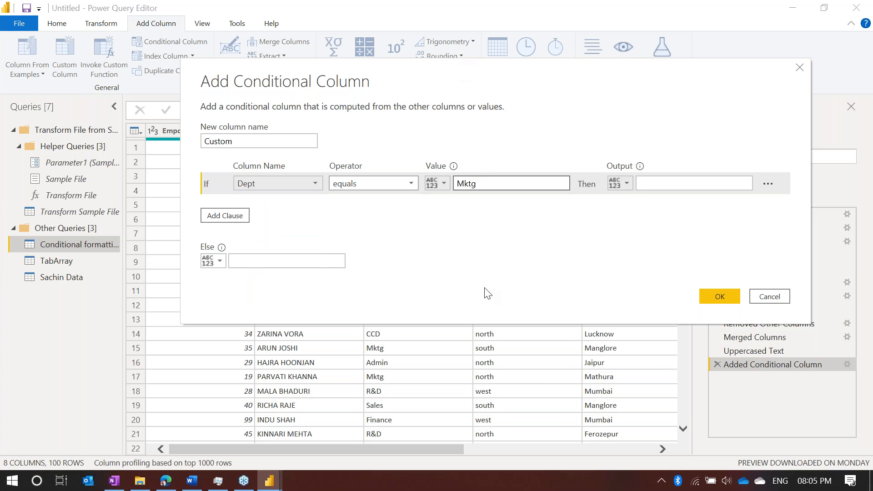
Make the condition's output take its value from the Dept column
drag(511, 91, 524, 234)
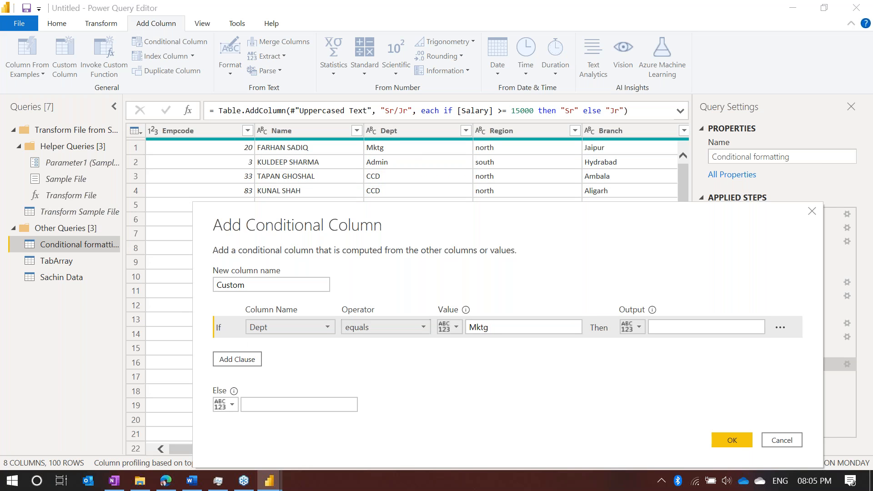
click(637, 329)
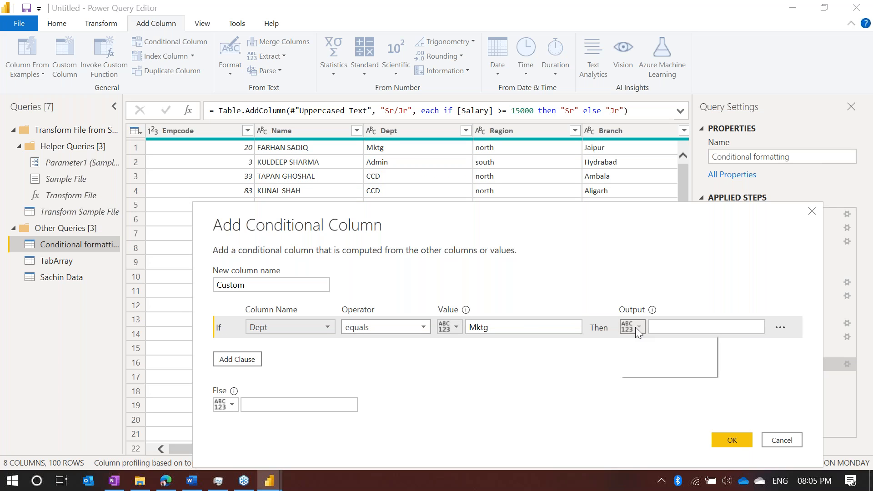
click(653, 358)
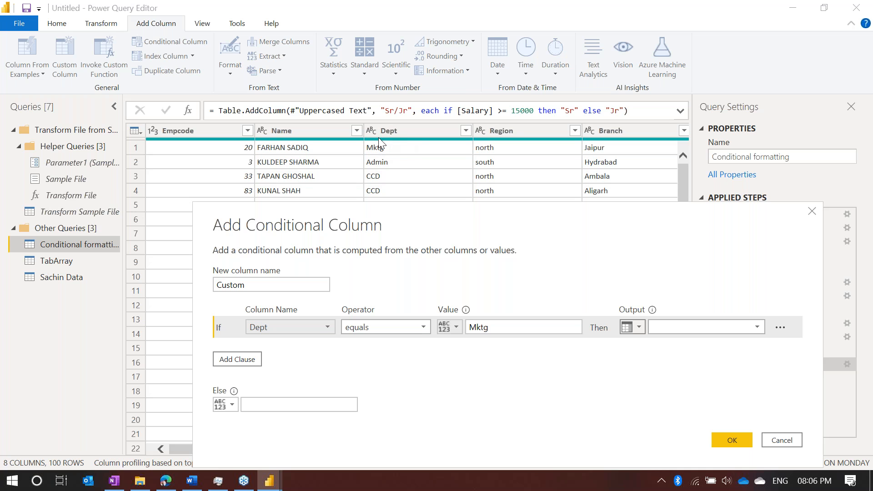
click(730, 326)
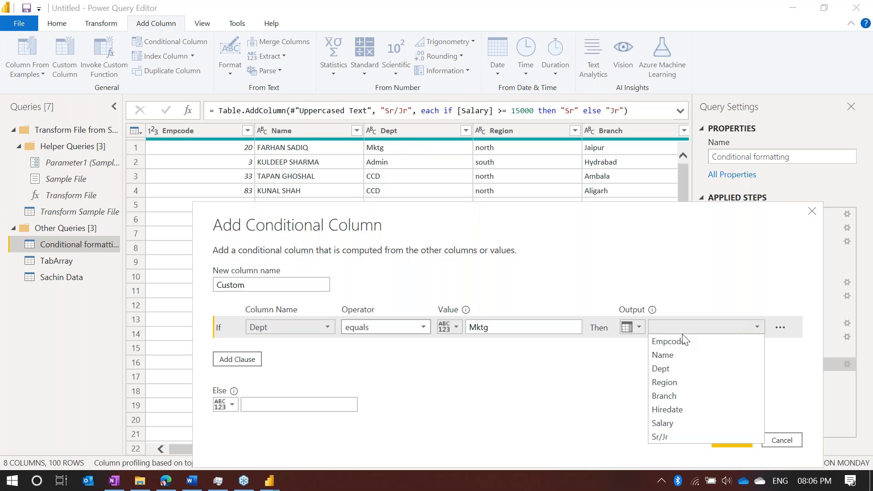
click(669, 366)
click(523, 329)
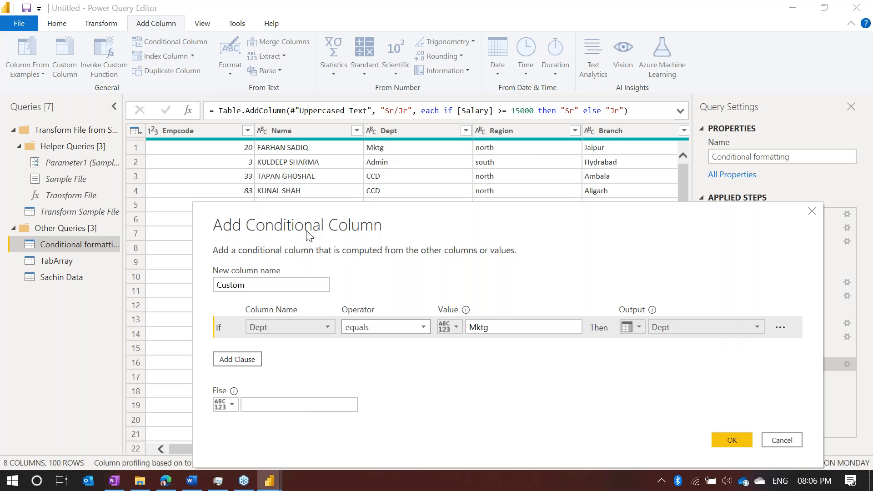
Set the else value to null and name the new conditional column Mktg Dept
click(307, 405)
text(null)
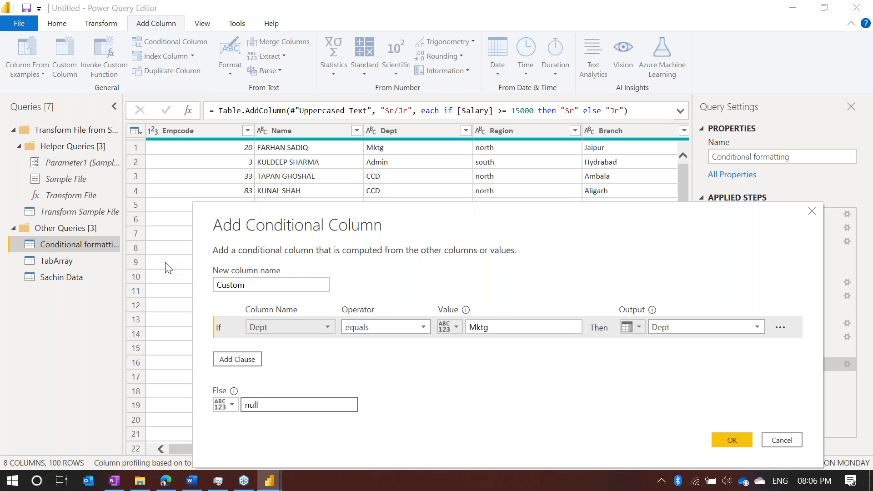
drag(266, 288, 127, 279)
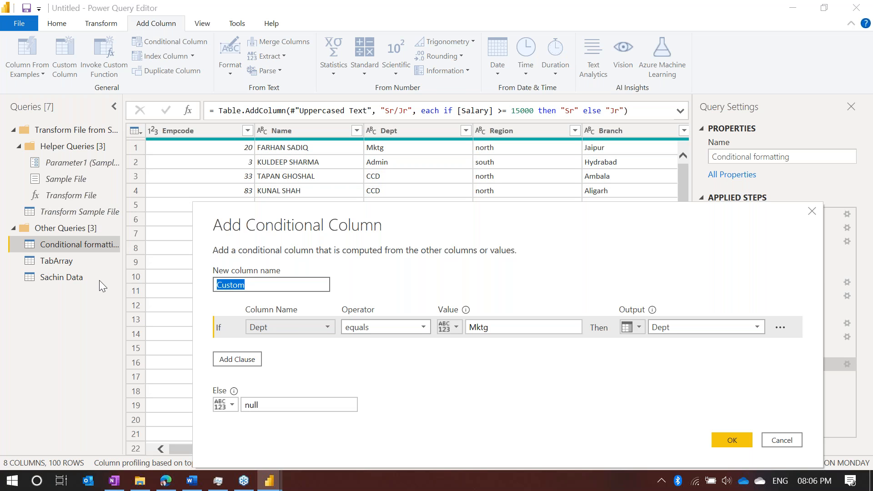
text(Mktg Dept)
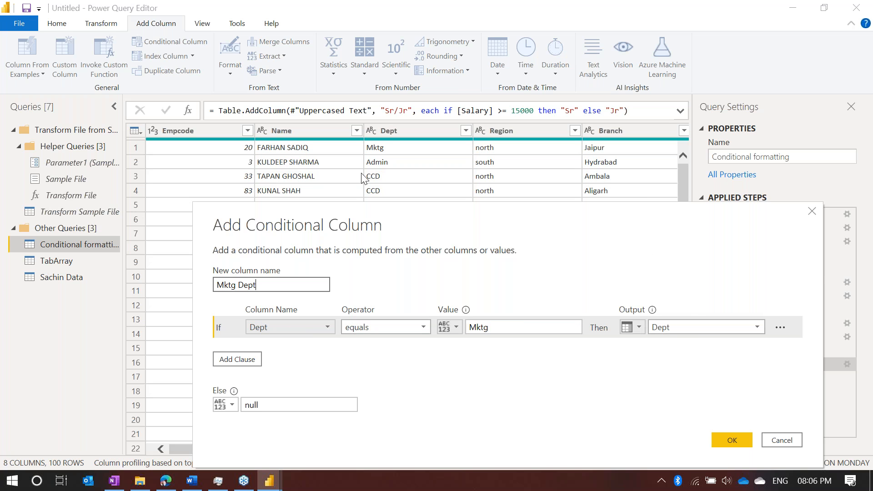
Review the output and else settings, add the Mktg Dept column, and check its values down the table
click(634, 328)
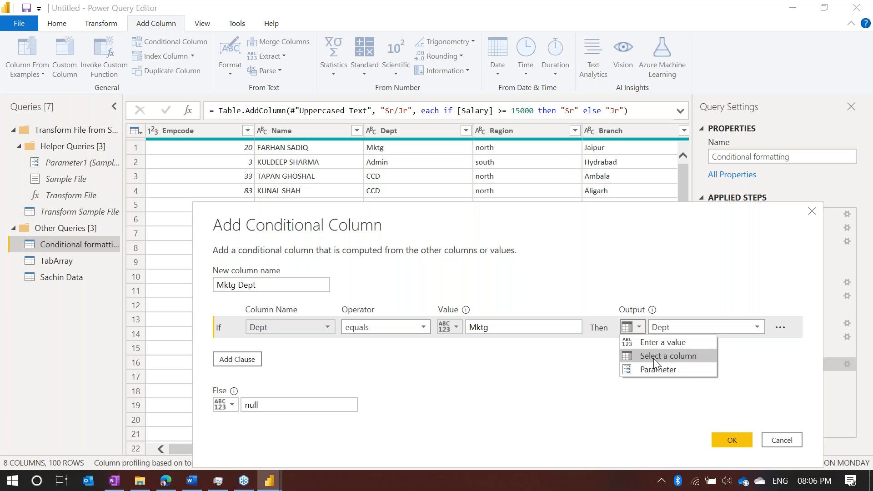
click(565, 366)
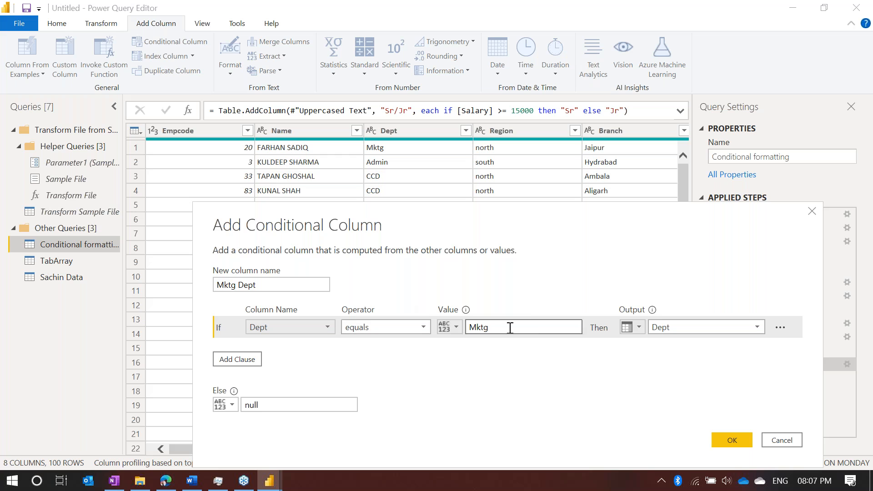
click(272, 404)
drag(274, 411, 220, 408)
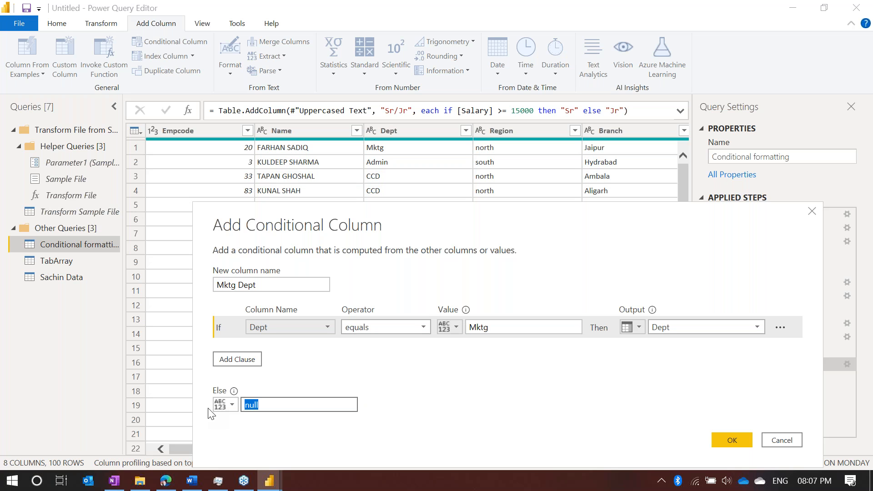
click(736, 441)
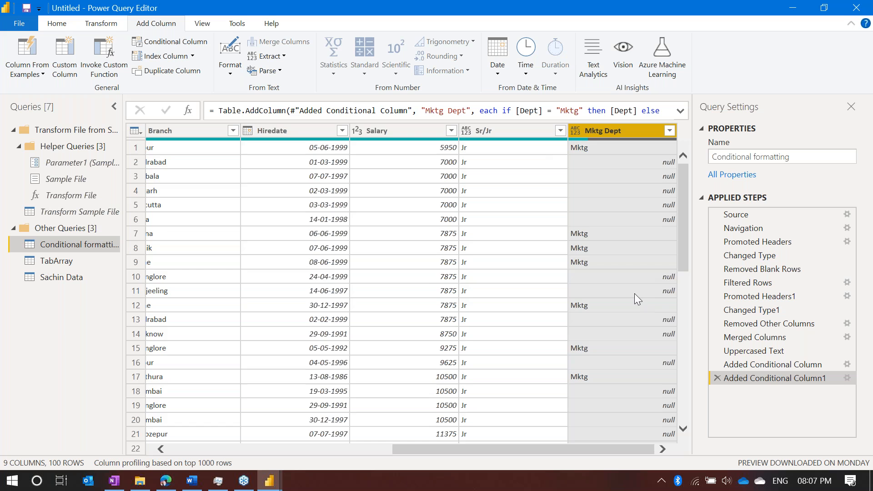
scroll(634, 296, down, 20)
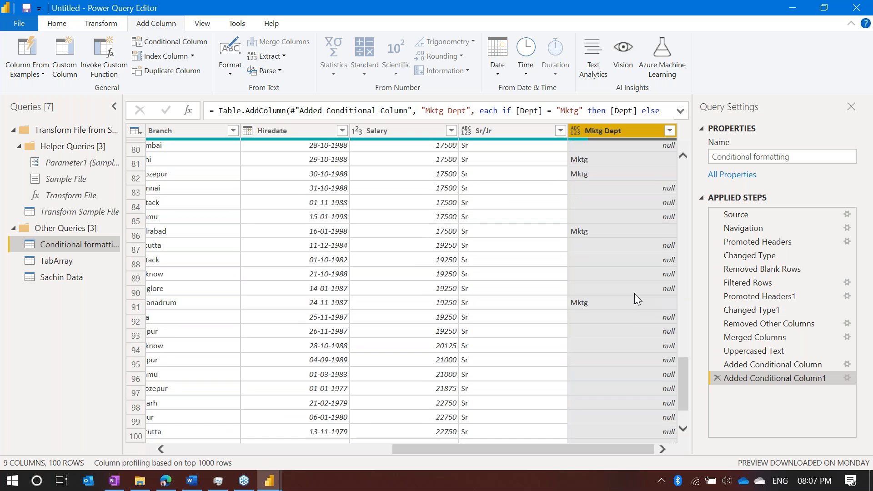
scroll(636, 294, up, 20)
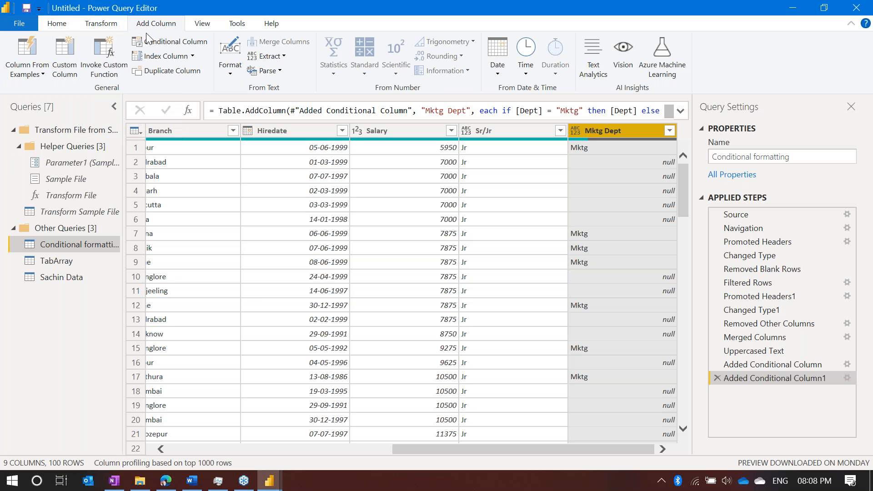
Start a new custom column and name it Incentive
click(67, 69)
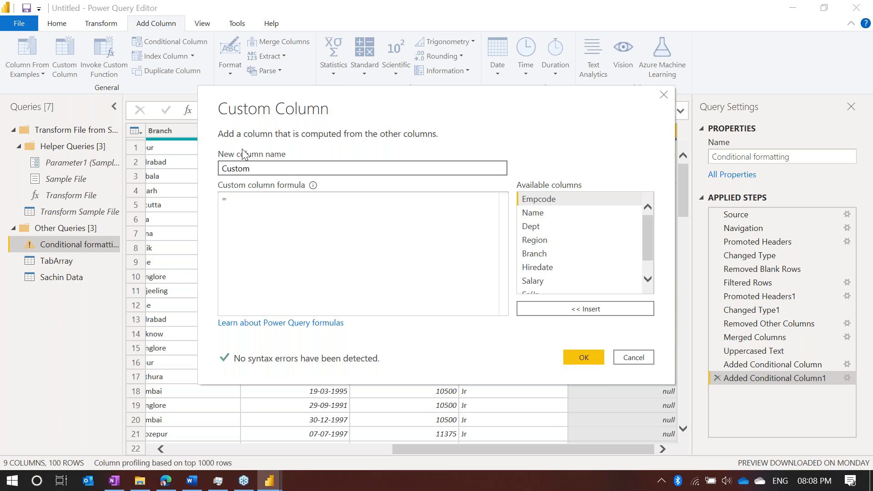
double_click(268, 170)
text(Mktg Incent)
text(iv)
key(ctrl+BackSpace)
key(ctrl+BackSpace)
text(Incentive)
key(Tab)
key(Tab)
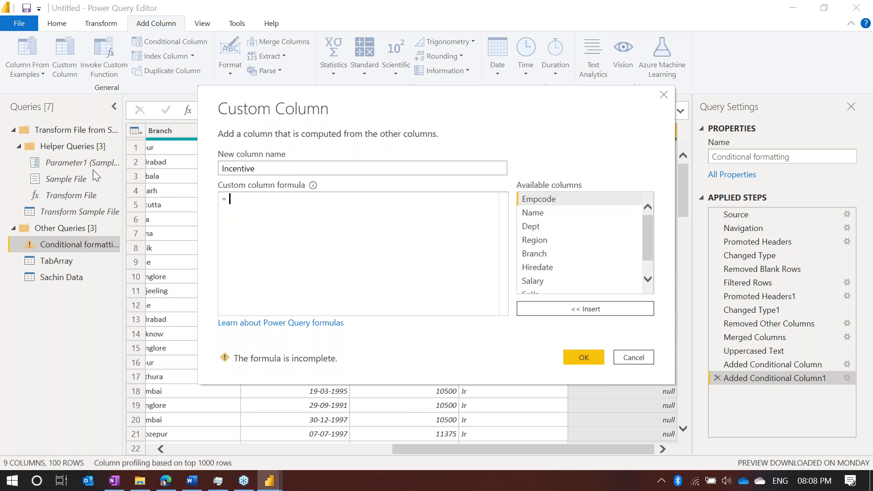
Begin the Incentive formula with the condition if [Dept] = "Mktg"
text(if)
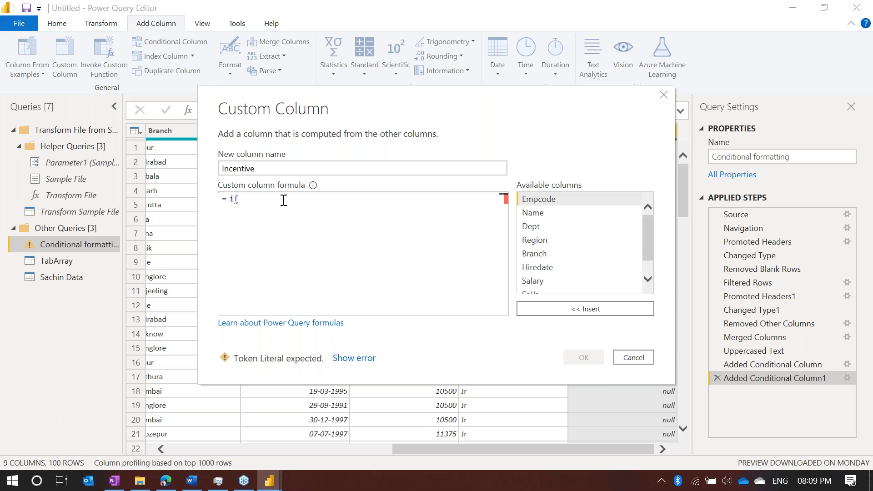
click(536, 228)
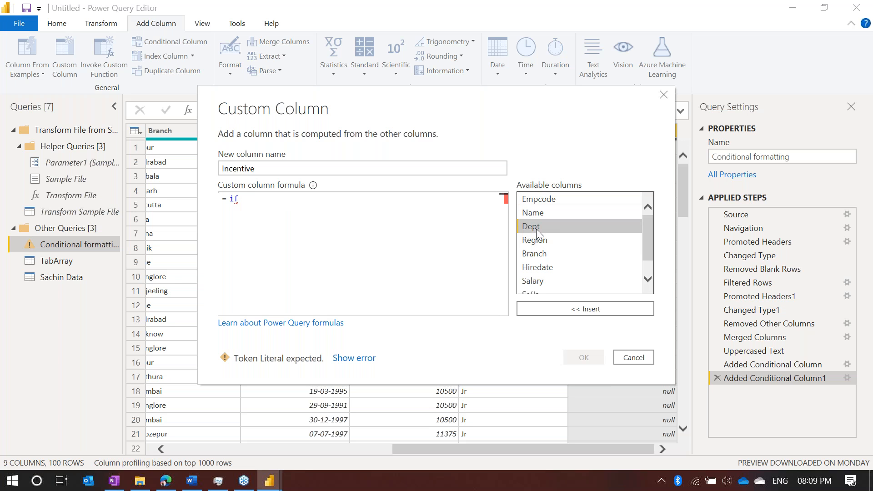
double_click(537, 228)
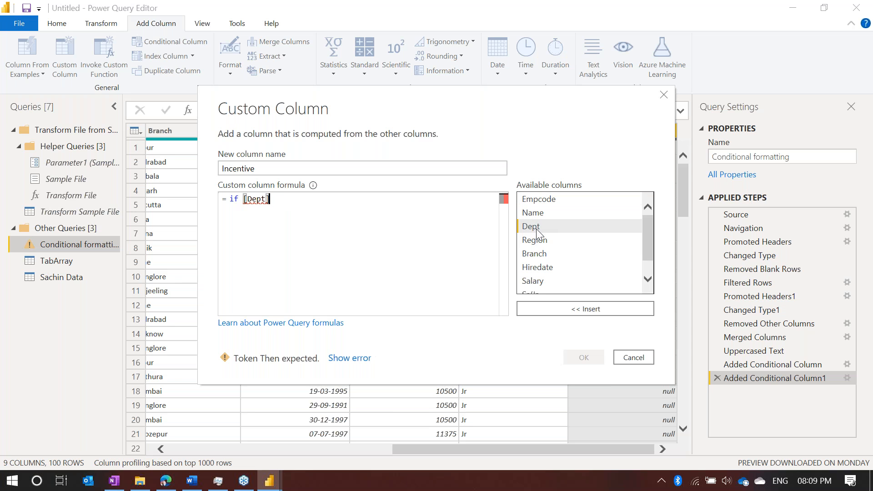
text(=)
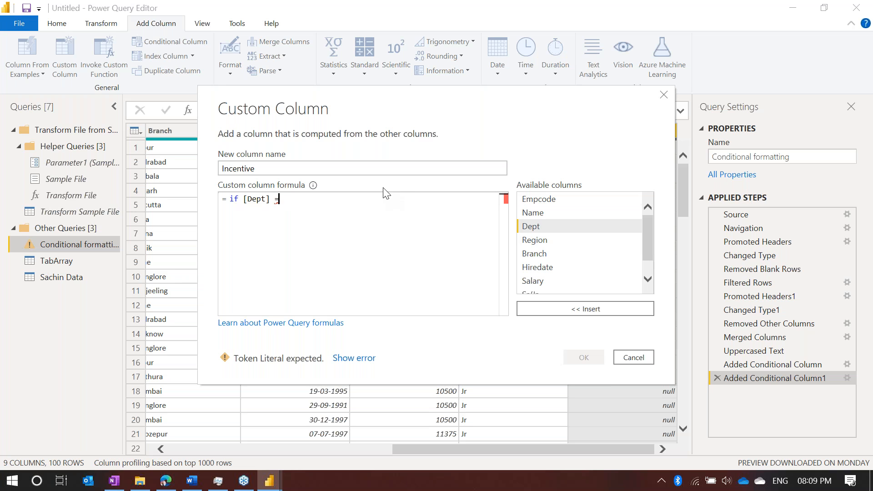
text( ")
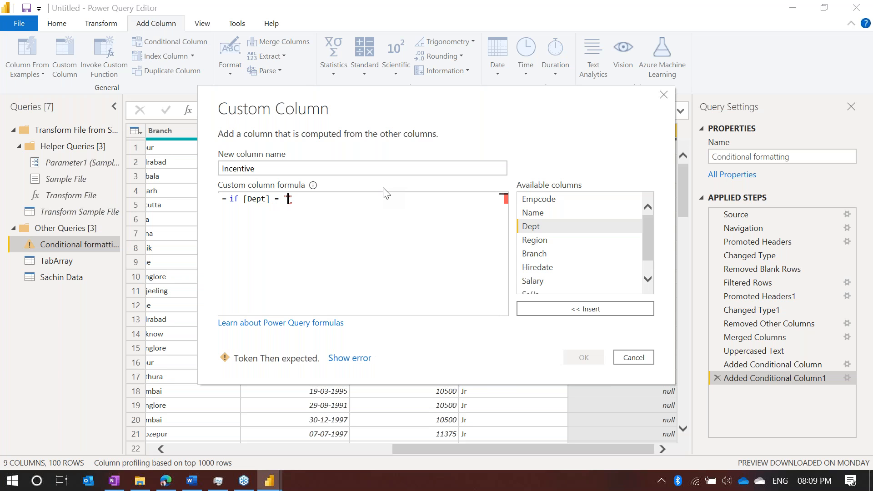
text(Mktg)
Extend the Incentive formula with then [Salary]*1.1 for the Mktg condition
drag(480, 101, 805, 214)
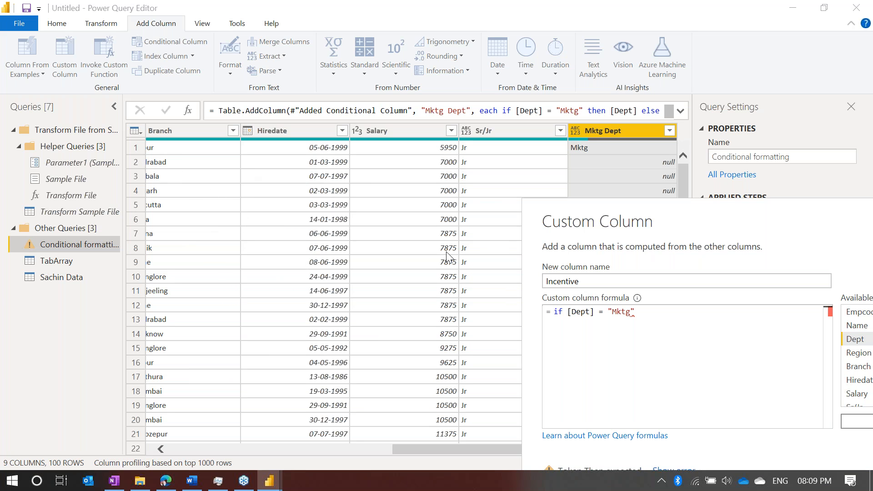
drag(741, 233, 613, 168)
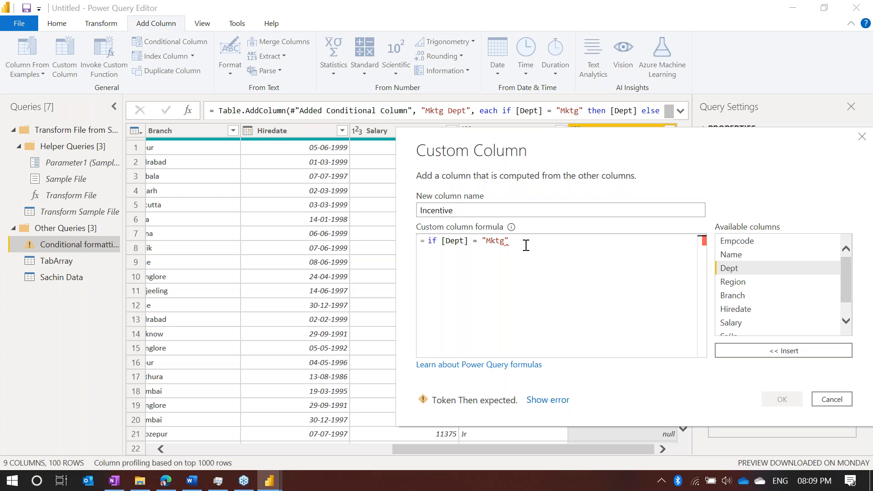
text(then)
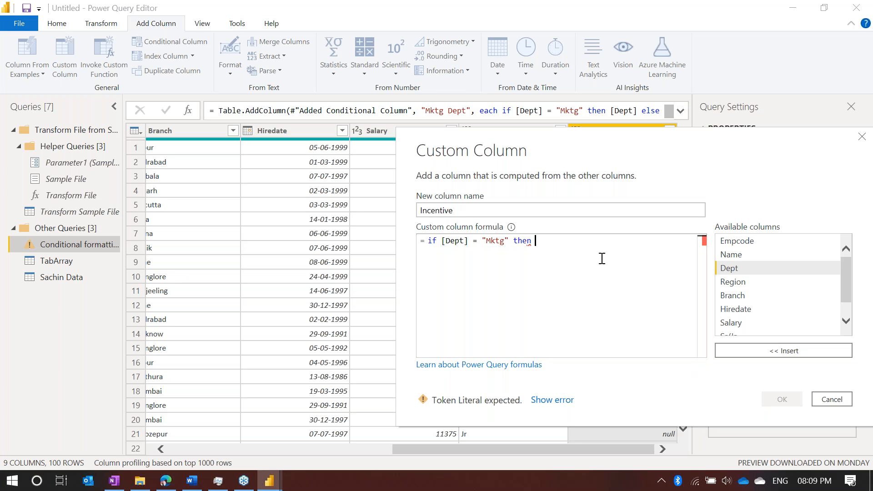
double_click(736, 323)
text(*1.1)
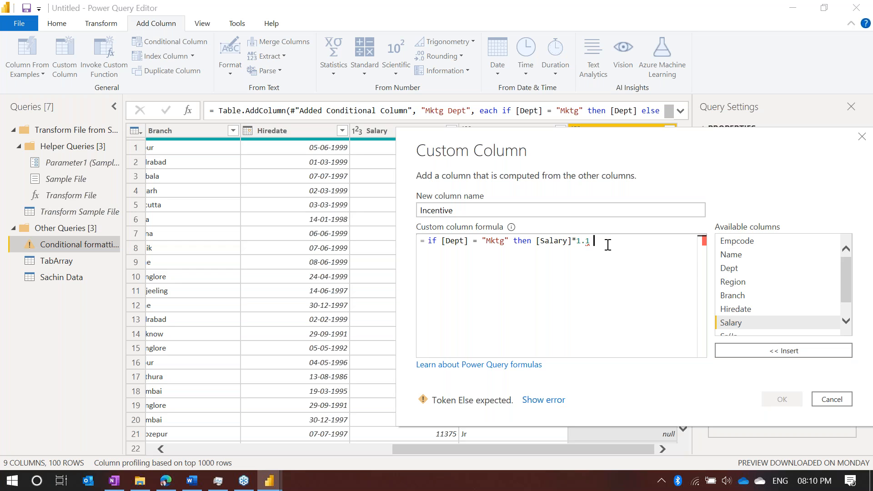
Complete the formula with else [Salary]*0.9 and add the Incentive custom column
text(else)
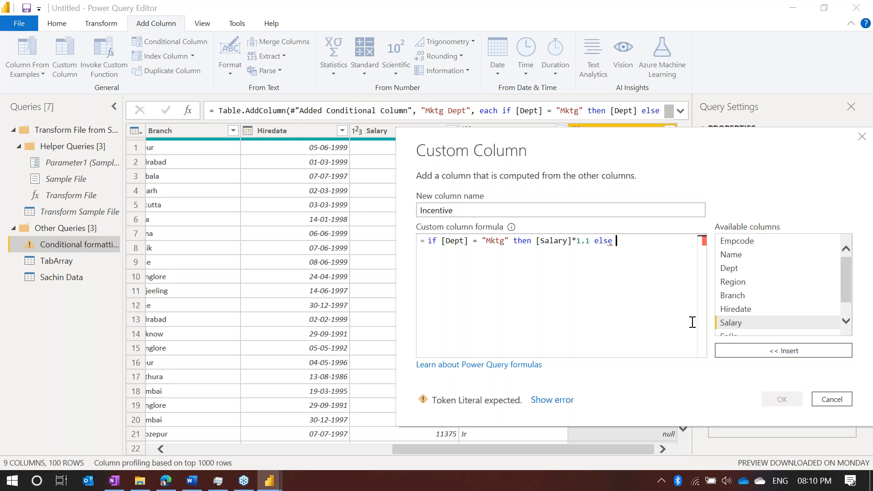
click(731, 324)
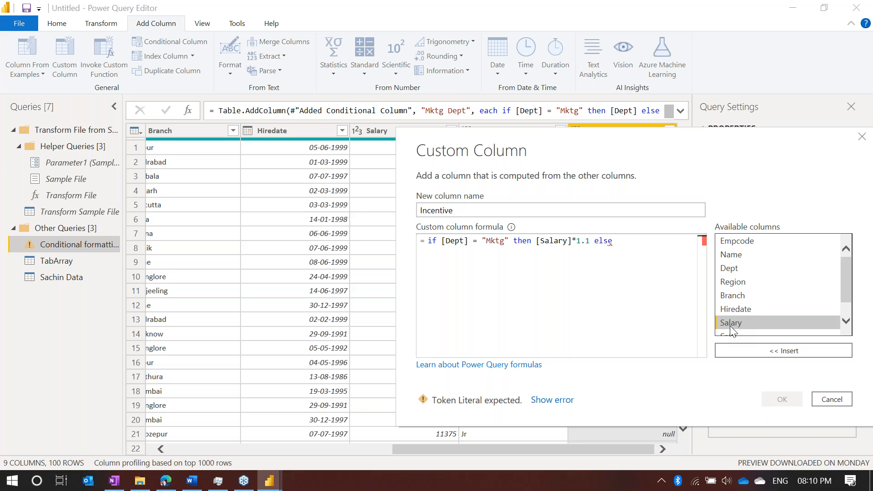
double_click(731, 323)
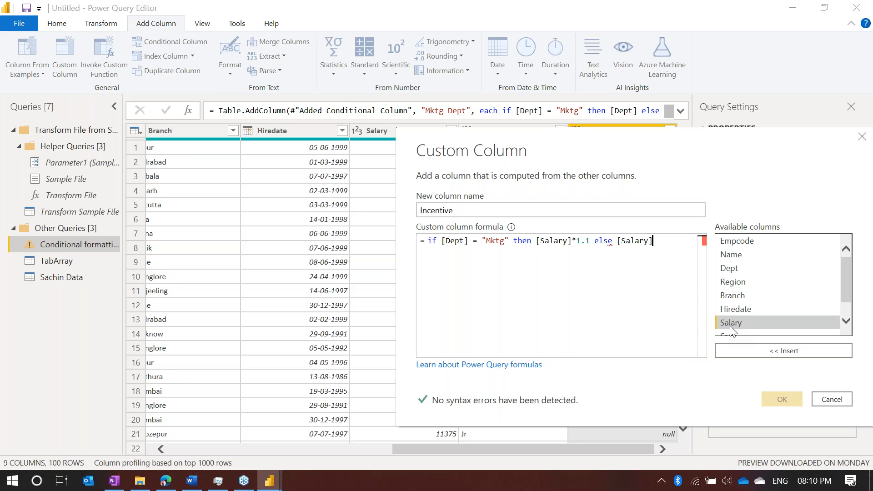
text(*0.9)
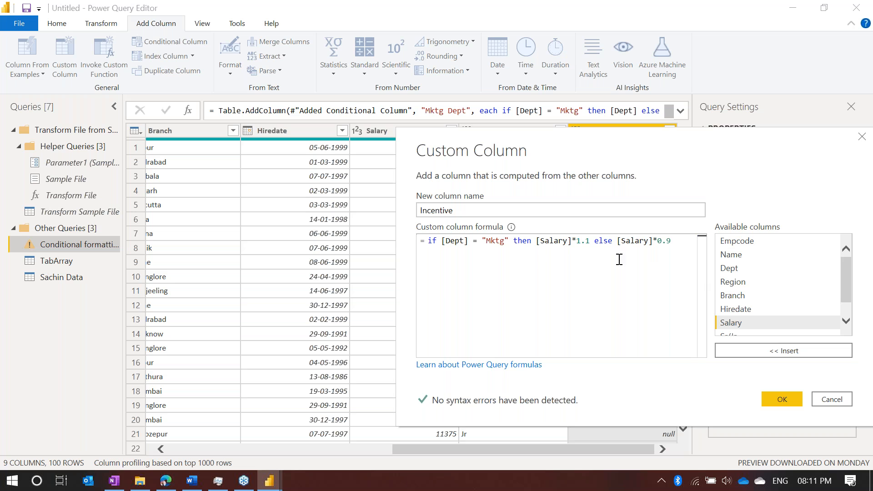
click(782, 402)
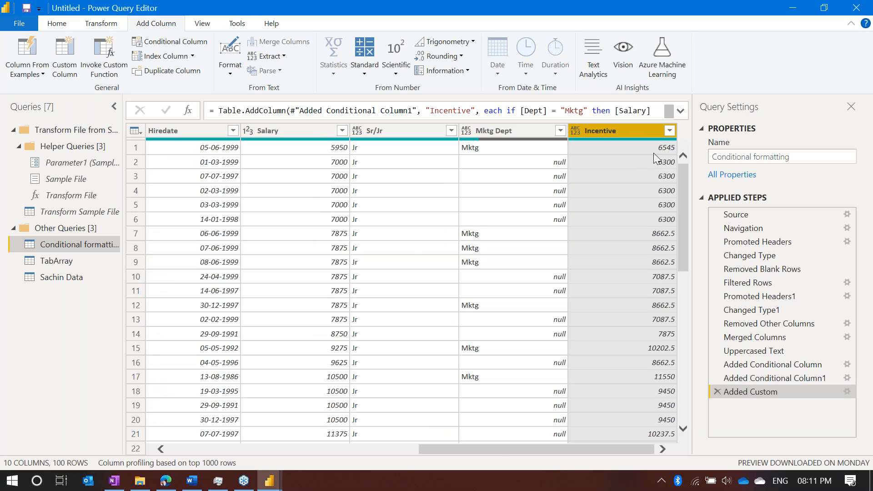
Compare the Salary and Incentive values in the first two rows to check the formula
click(653, 153)
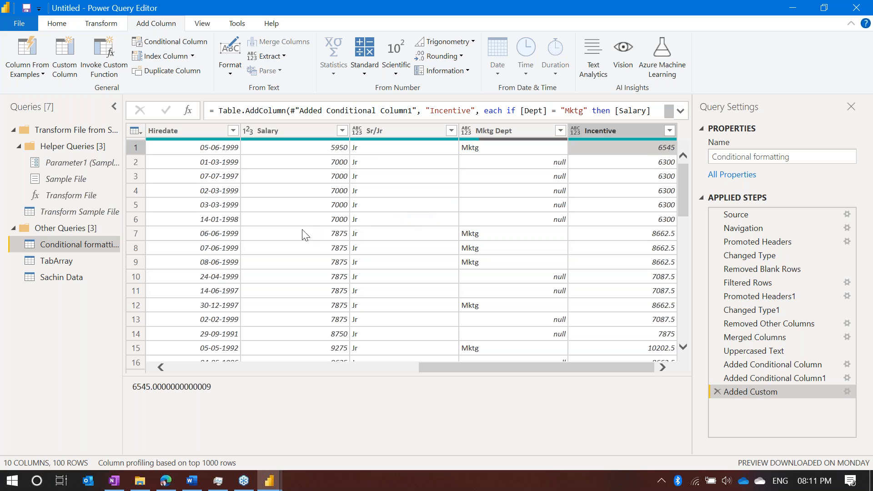
click(563, 165)
click(341, 165)
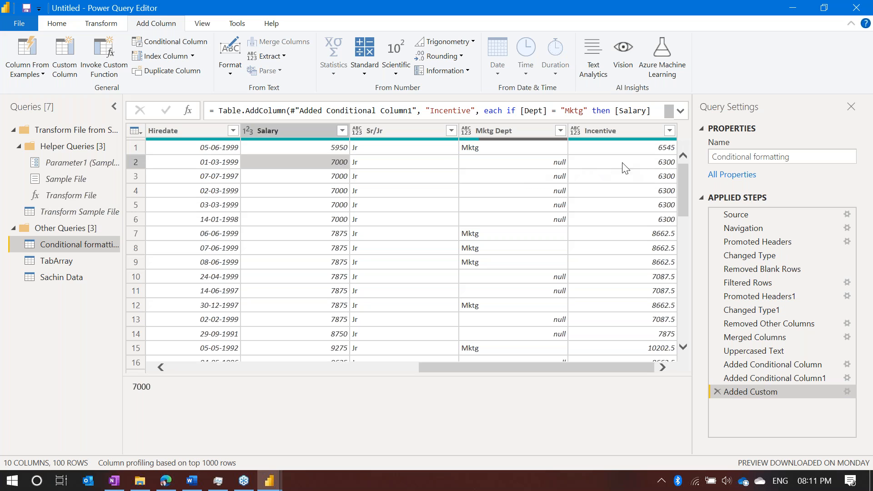
click(664, 163)
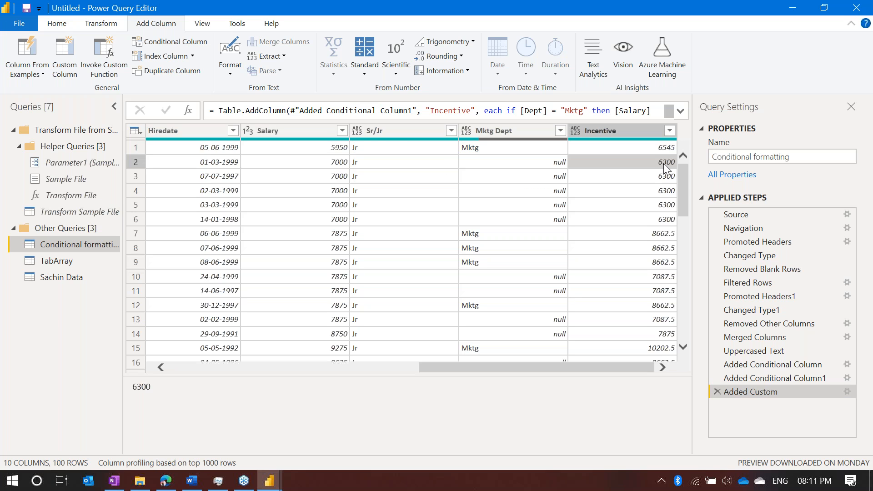
click(341, 150)
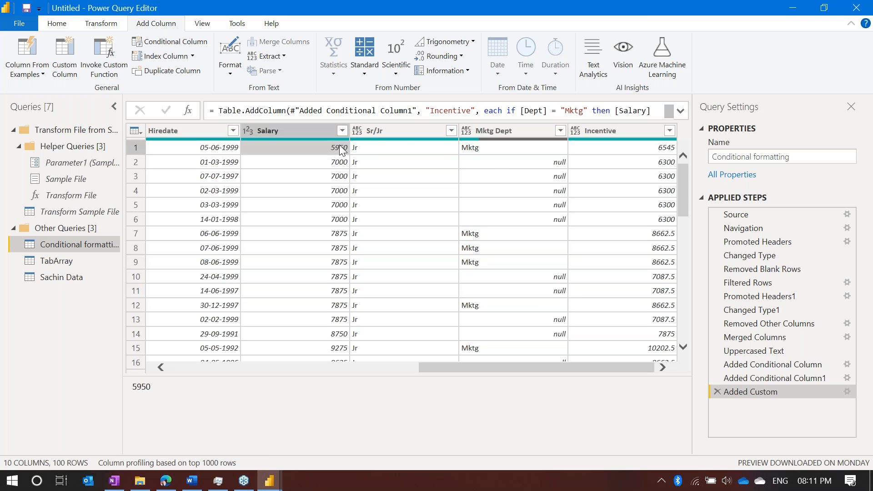
click(668, 148)
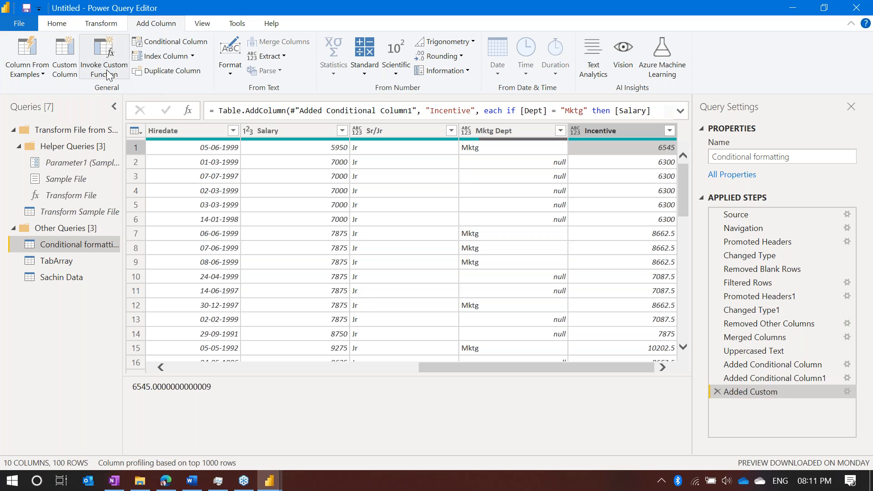
Reopen the Added Custom step's settings and review the Incentive formula and the available columns, keeping the formula as it is
click(846, 392)
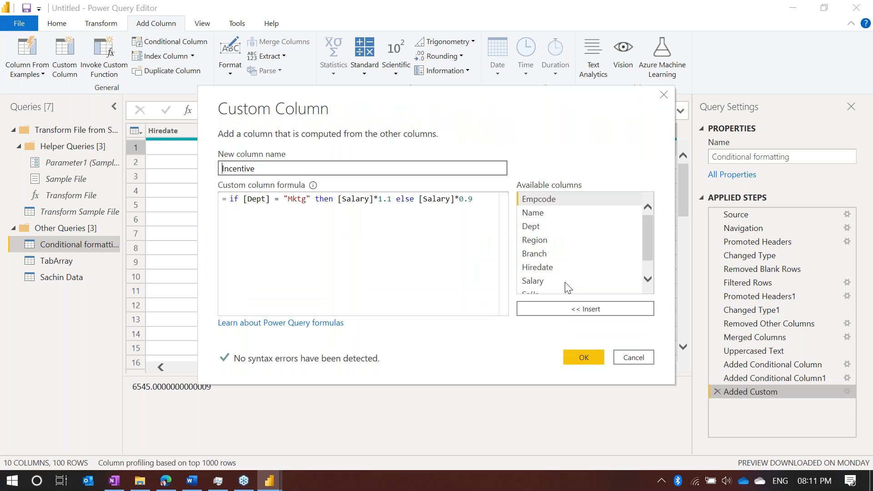
click(480, 220)
key(ctrl+a)
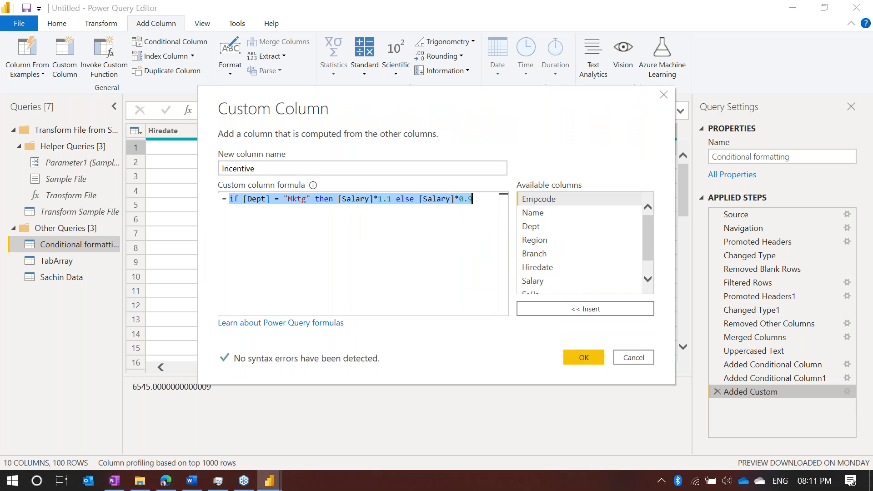
key(alt+Tab)
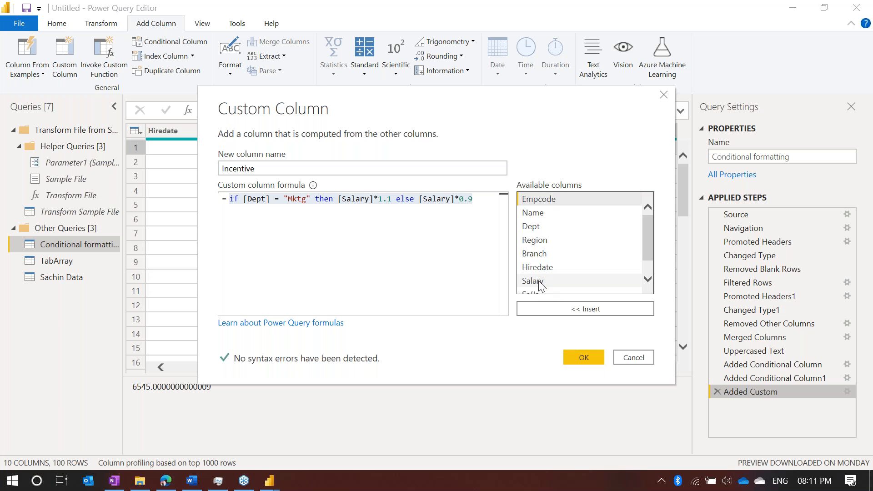
scroll(541, 287, down, 2)
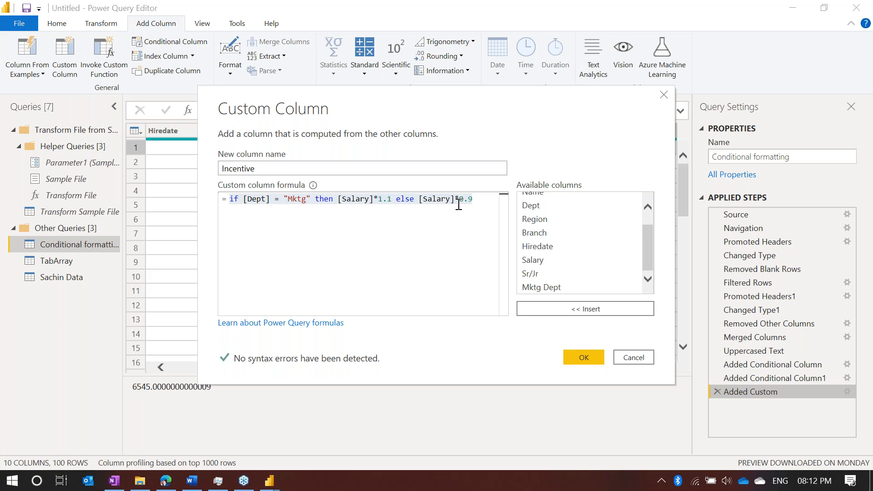
click(473, 199)
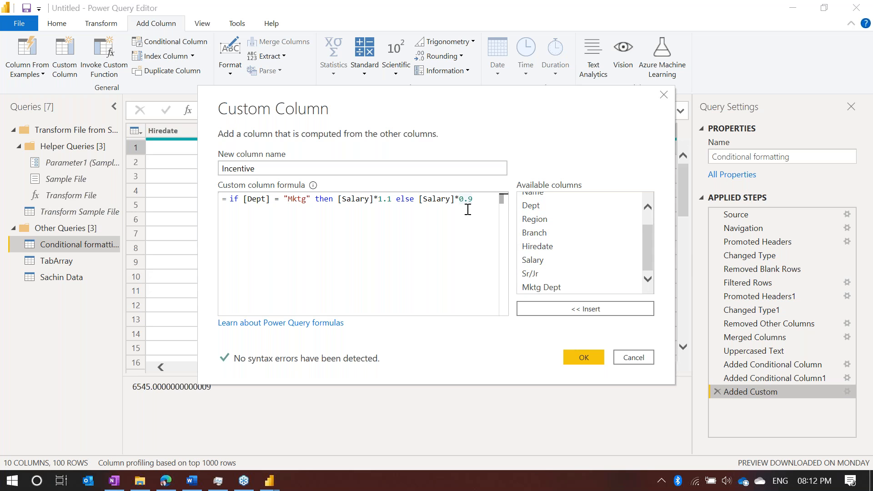
drag(483, 201, 144, 171)
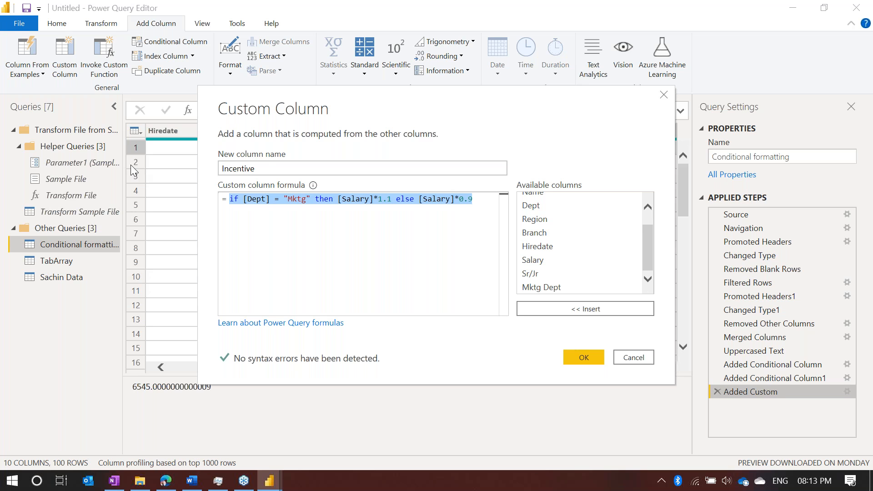
click(584, 358)
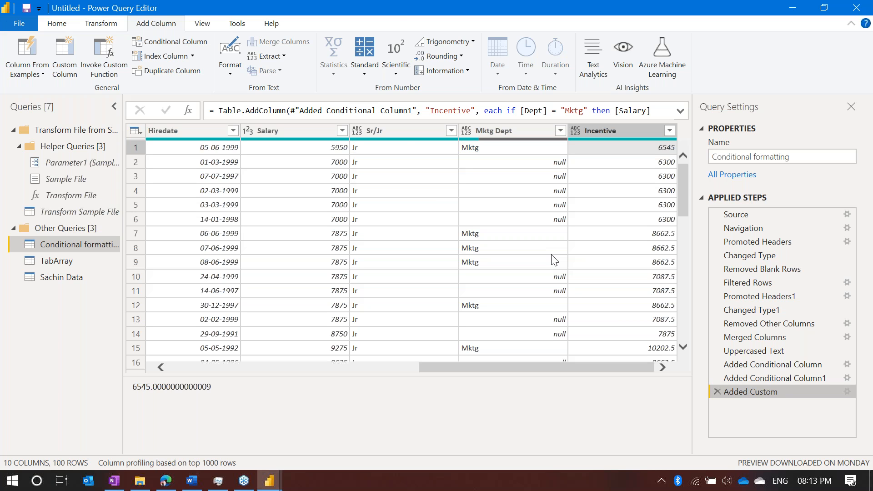
click(845, 389)
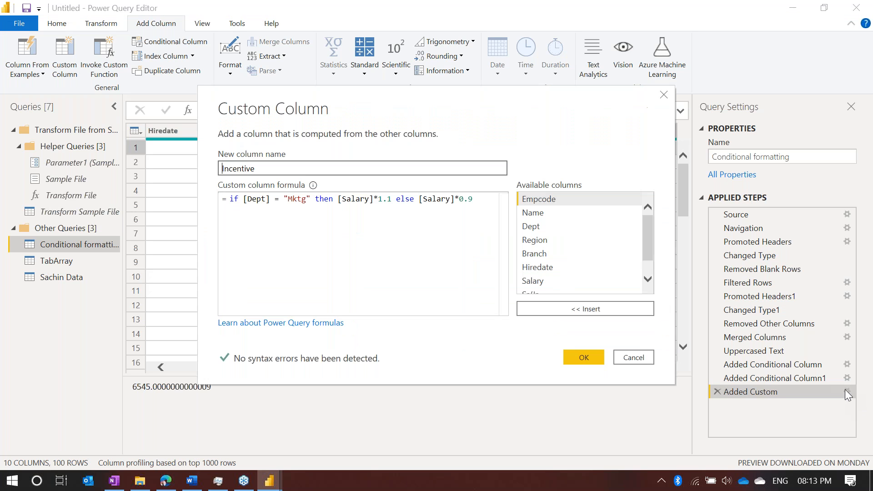
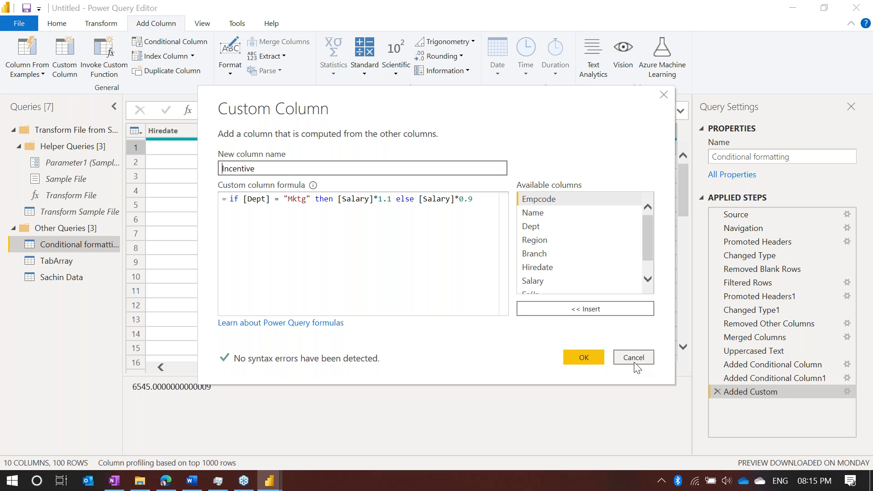
click(596, 362)
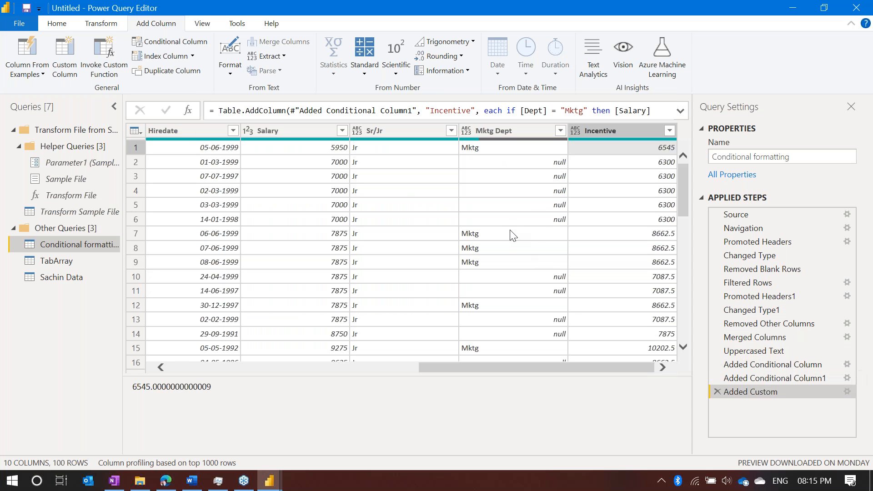
click(512, 226)
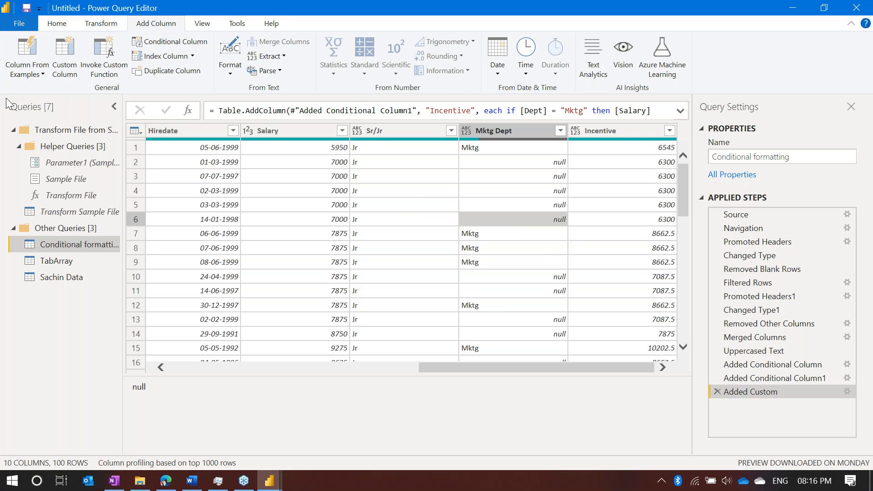
Create a new blank query
click(57, 25)
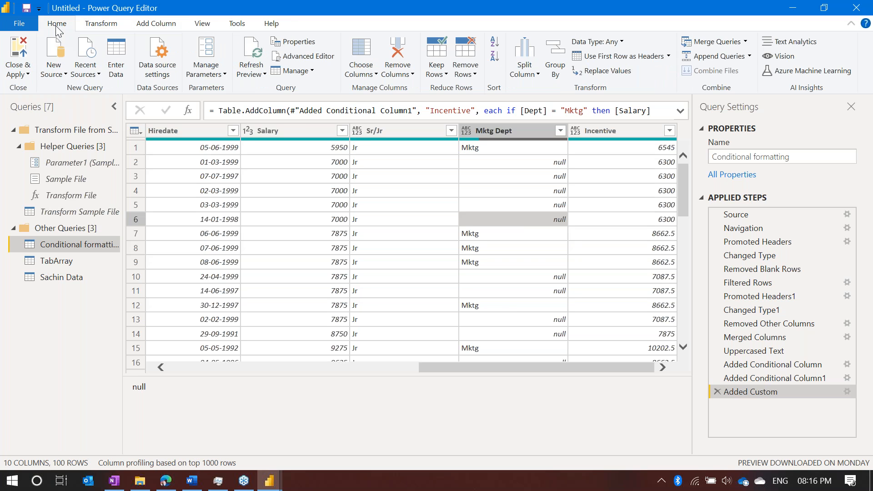
click(55, 77)
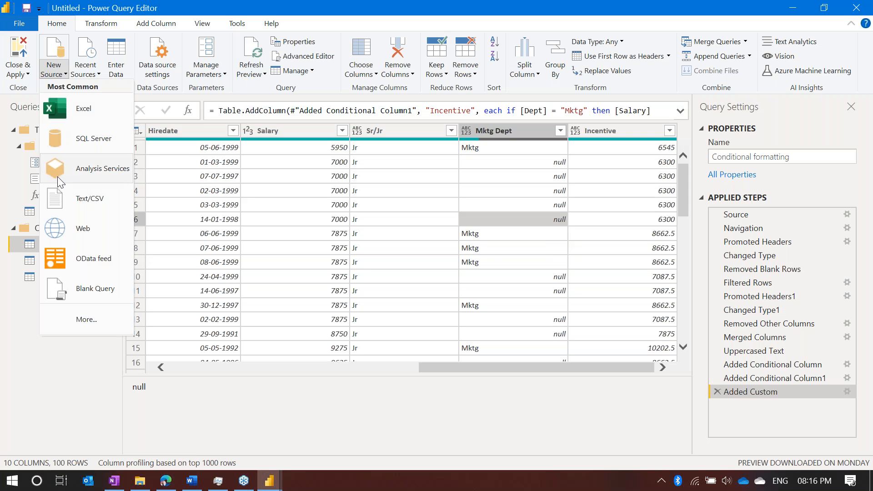
click(86, 291)
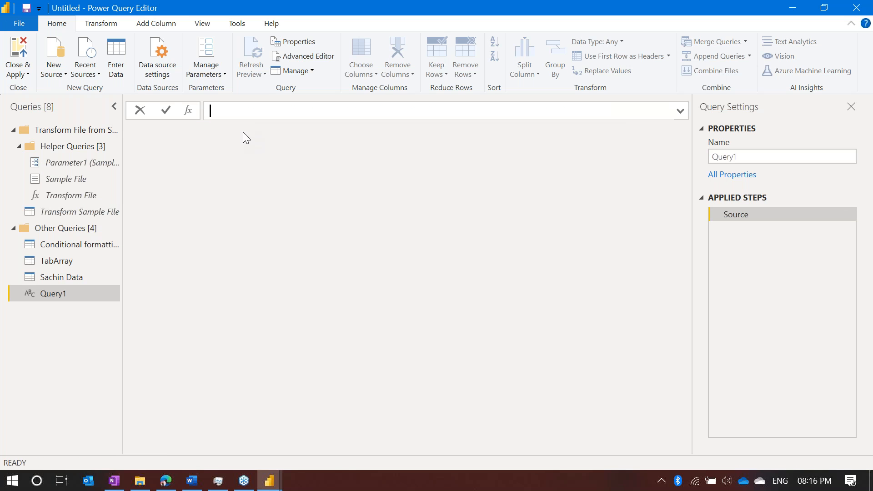
click(51, 74)
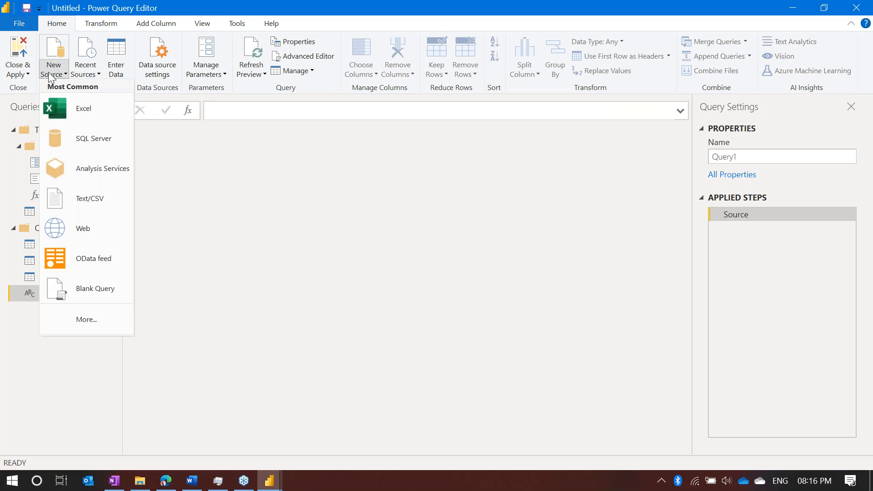
Enter the formula =#shared in the blank query to list the available queries and functions
click(234, 116)
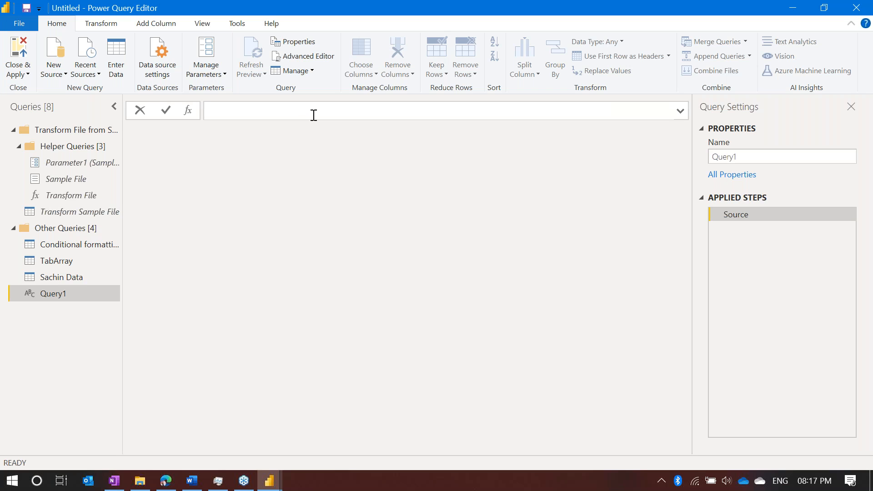
text(=#shared)
drag(257, 115, 195, 110)
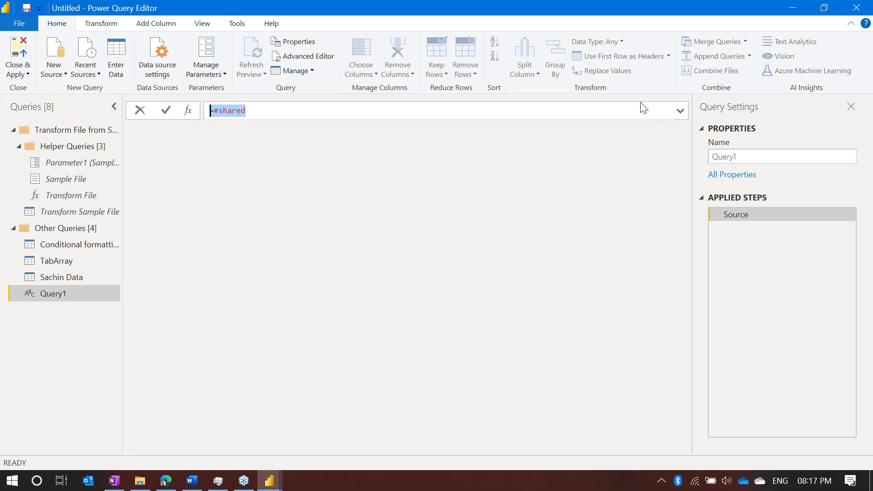
key(Return)
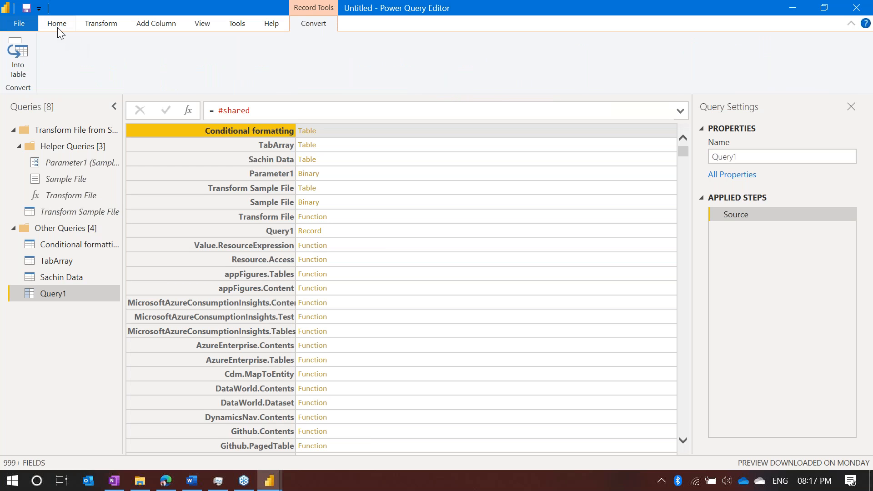
Review the Blank Query source option and look through the list of functions returned by #shared
click(57, 27)
click(60, 72)
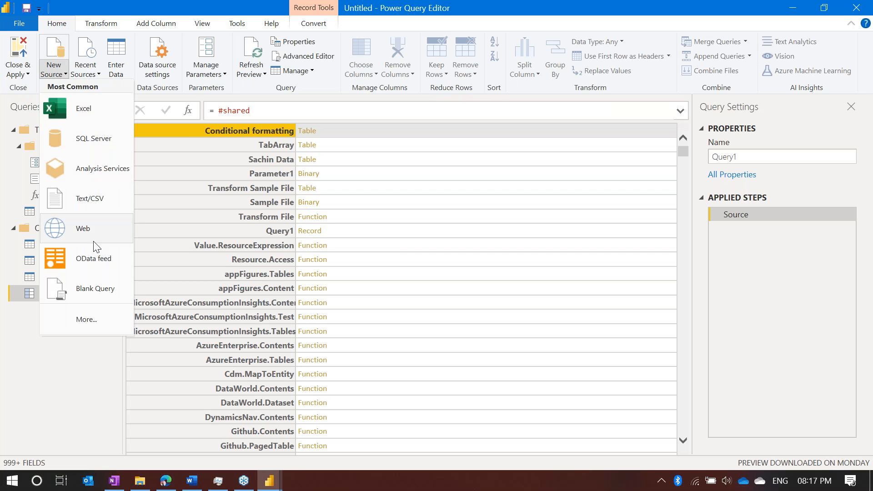
click(102, 294)
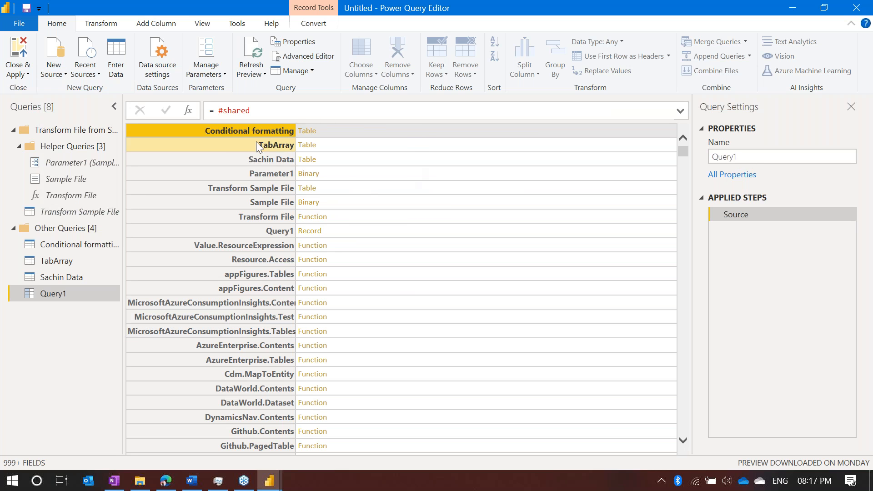
scroll(394, 286, down, 15)
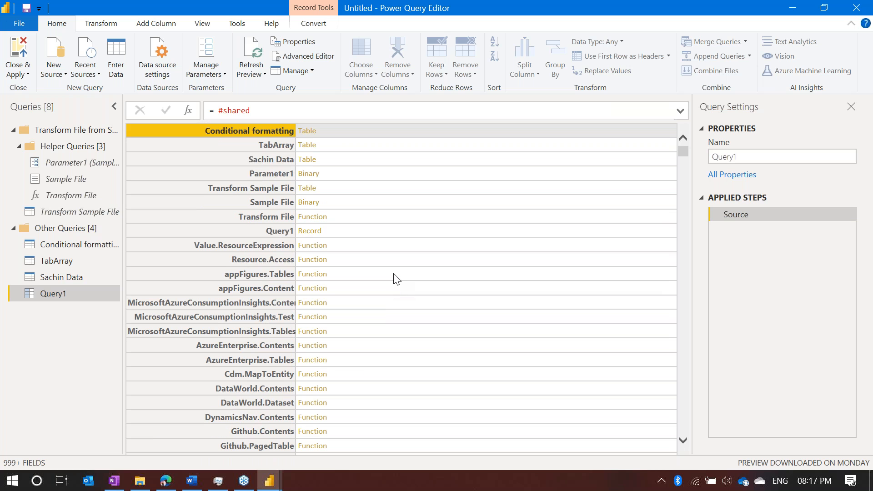
Convert the #shared record of queries and functions into a table
click(325, 27)
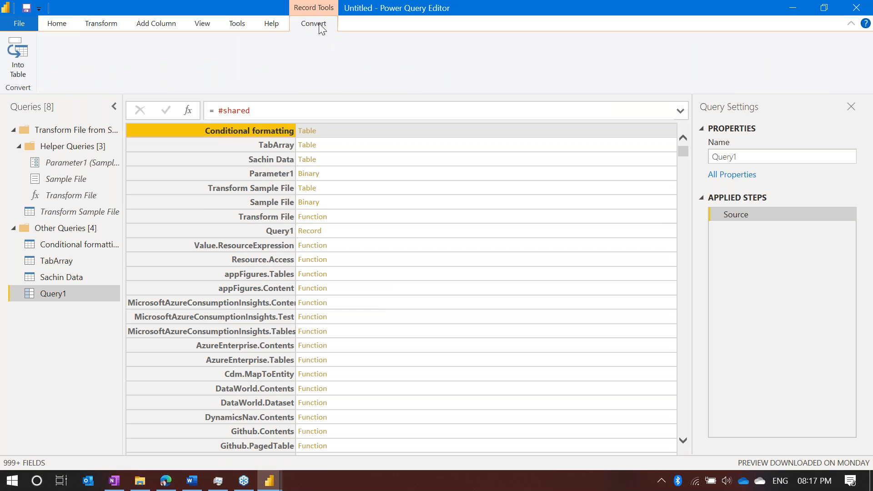
click(16, 69)
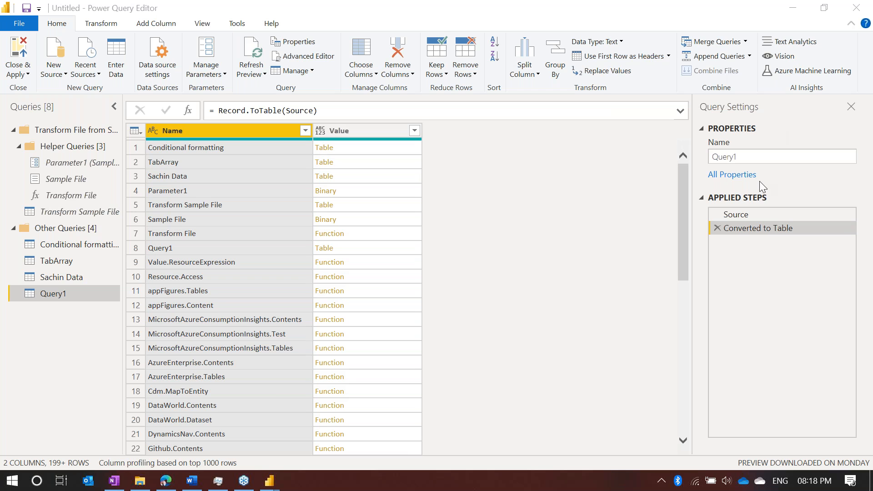
Search the Name column's filter values for "between" and for "dates", leave without filtering, and skim the function table
click(306, 131)
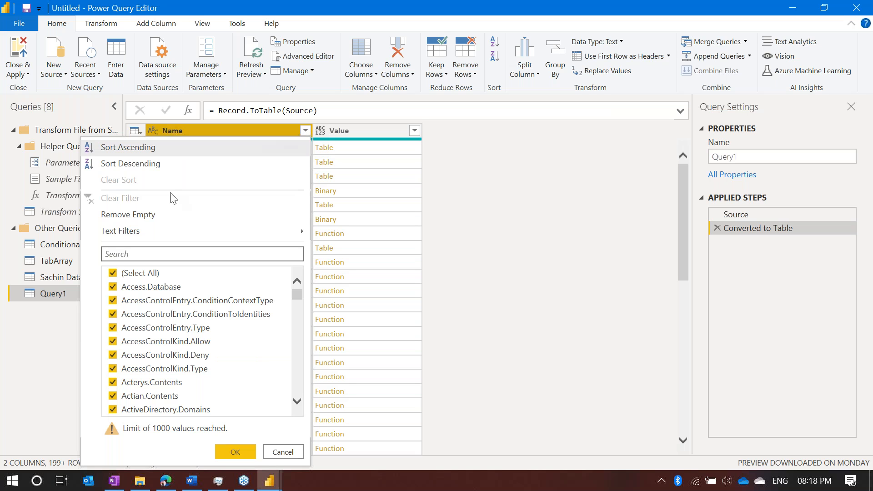
click(176, 255)
text(between)
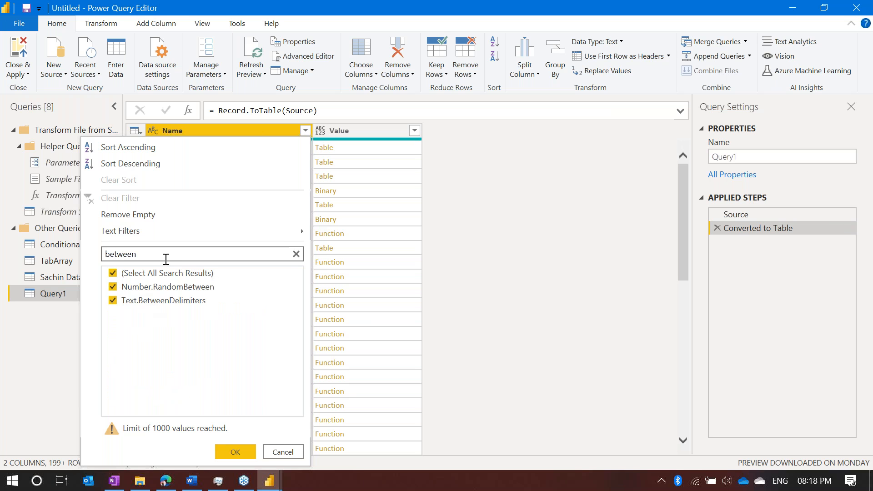
drag(166, 259, 18, 243)
key(BackSpace)
text(dates)
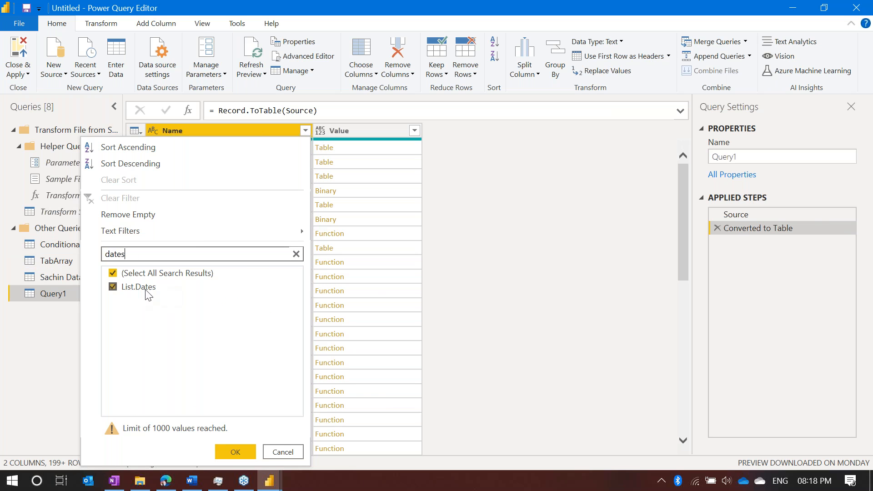
key(Escape)
key(Escape)
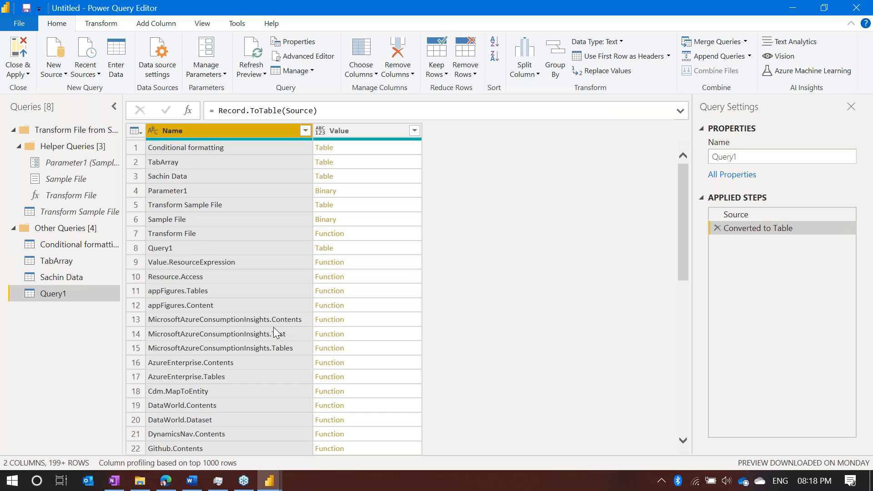
scroll(274, 327, down, 10)
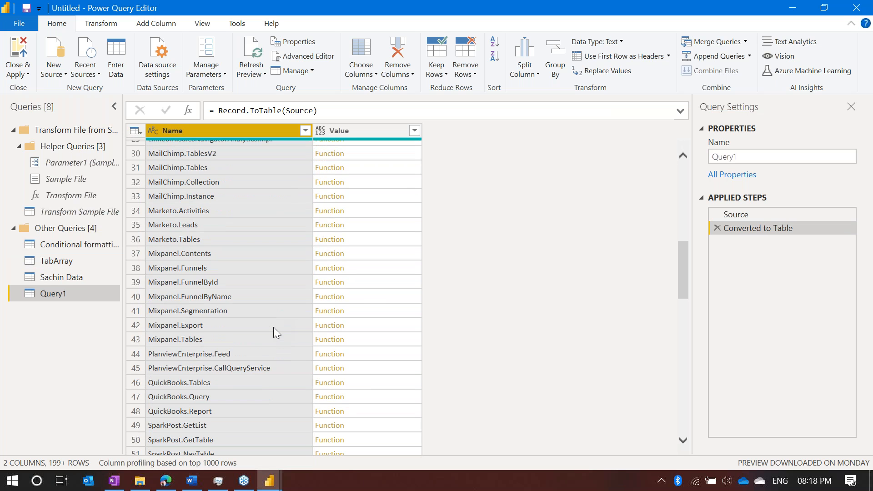
scroll(274, 326, up, 10)
Search the Name column's filter values for "date" and look through the matching date functions without applying a filter
click(305, 130)
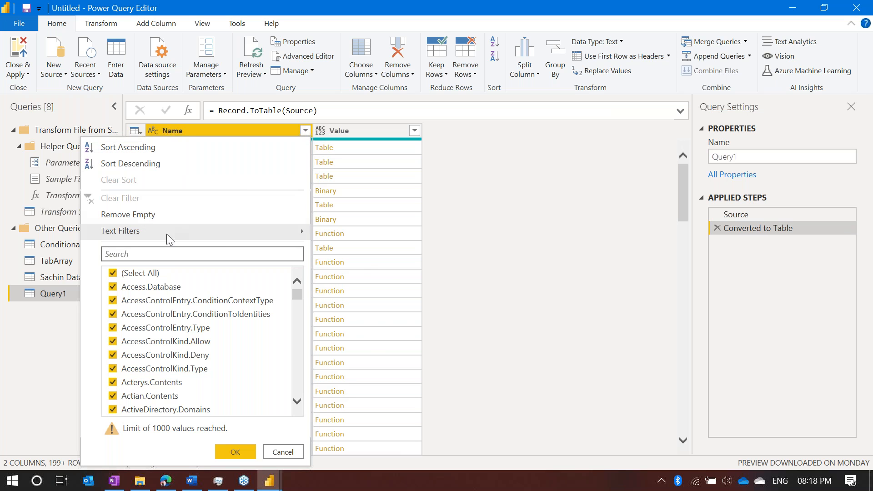
click(165, 253)
text(date)
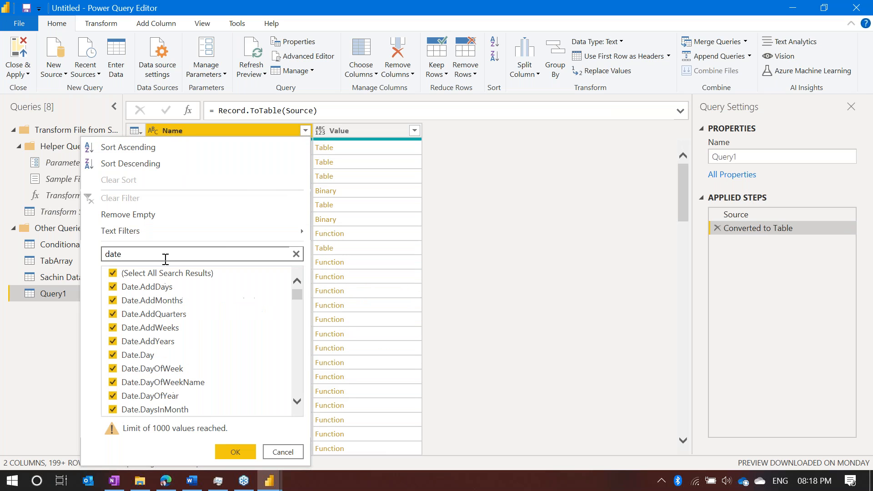
scroll(191, 341, down, 3)
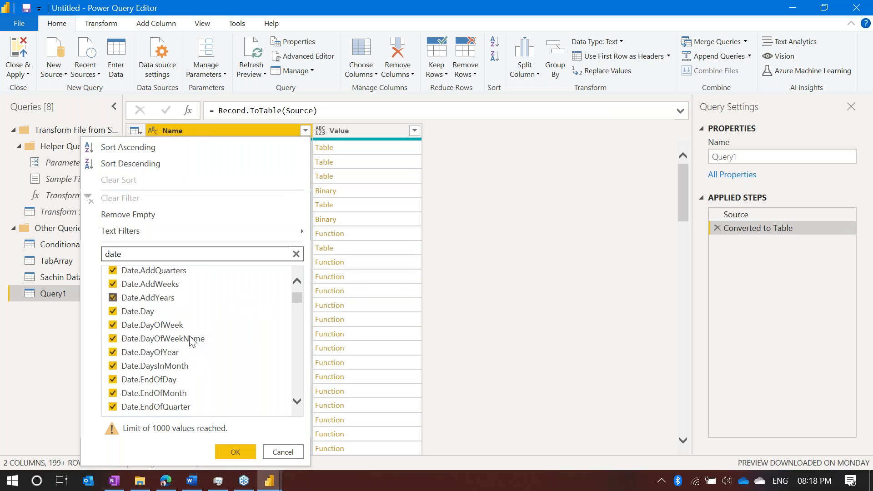
scroll(191, 341, down, 3)
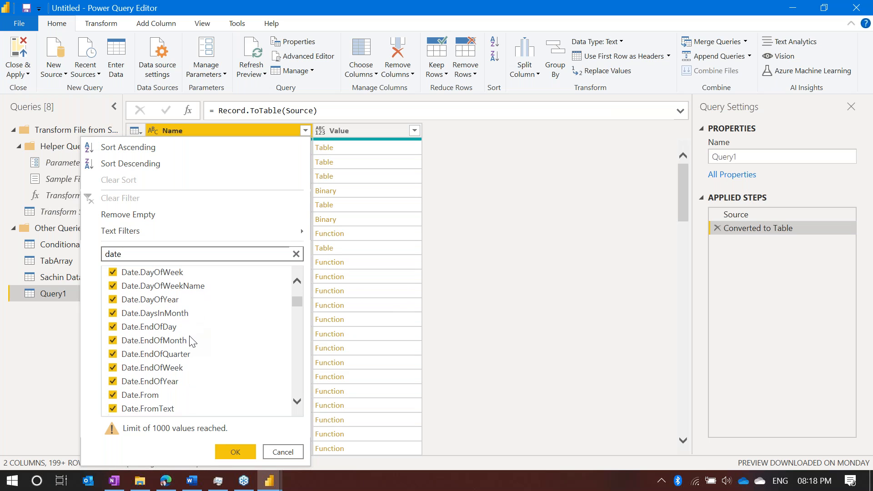
scroll(191, 341, down, 4)
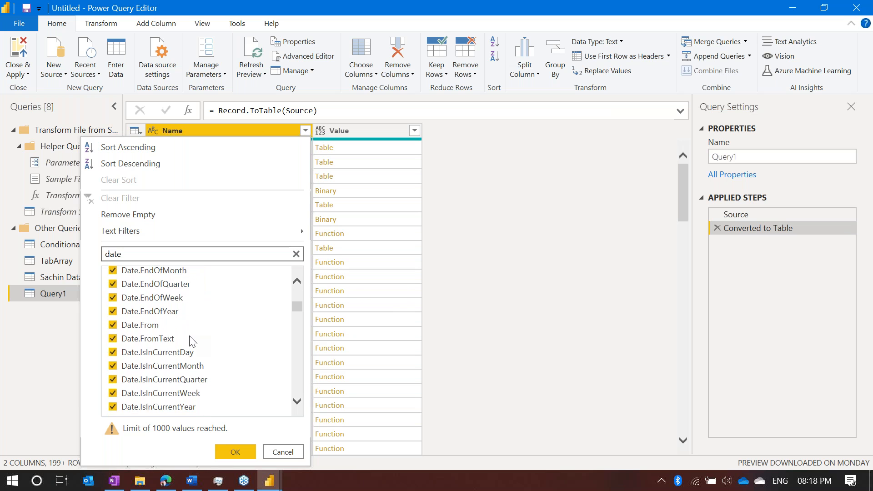
scroll(191, 341, down, 5)
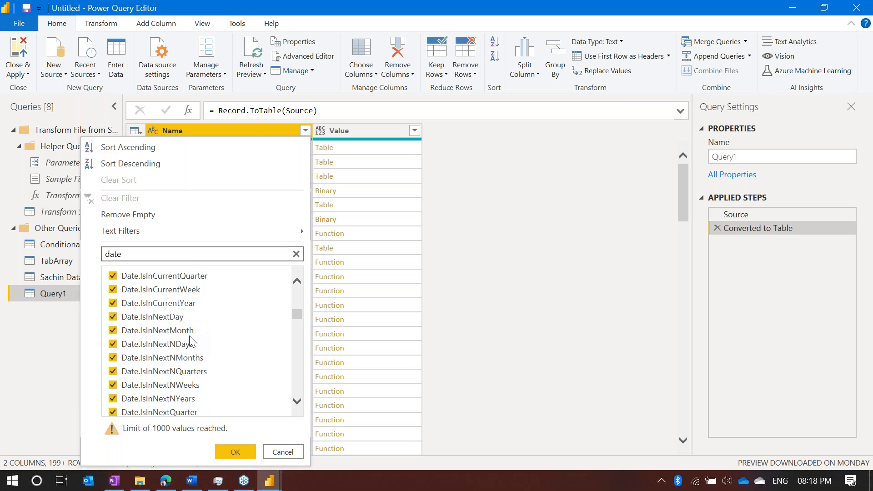
scroll(190, 341, down, 3)
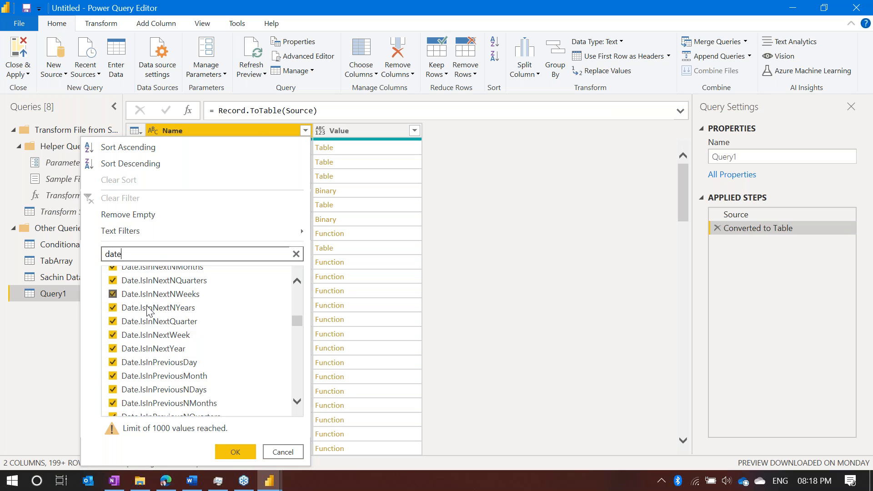
scroll(204, 384, down, 3)
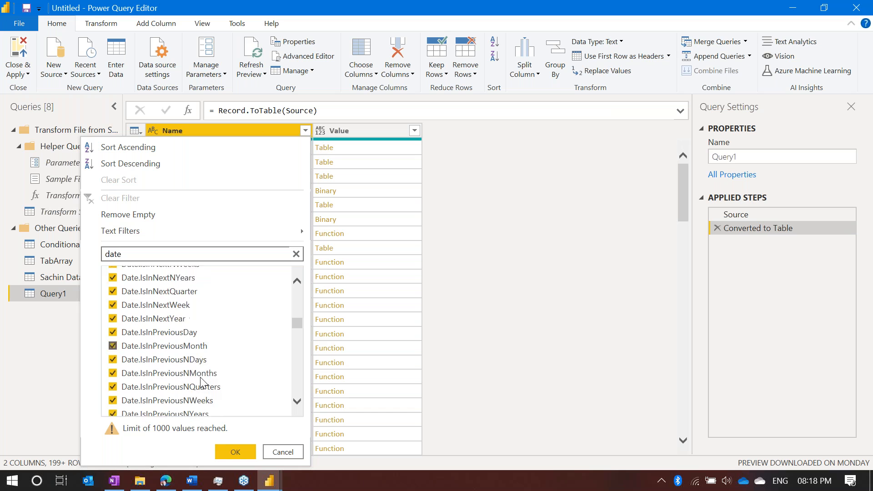
scroll(203, 384, down, 4)
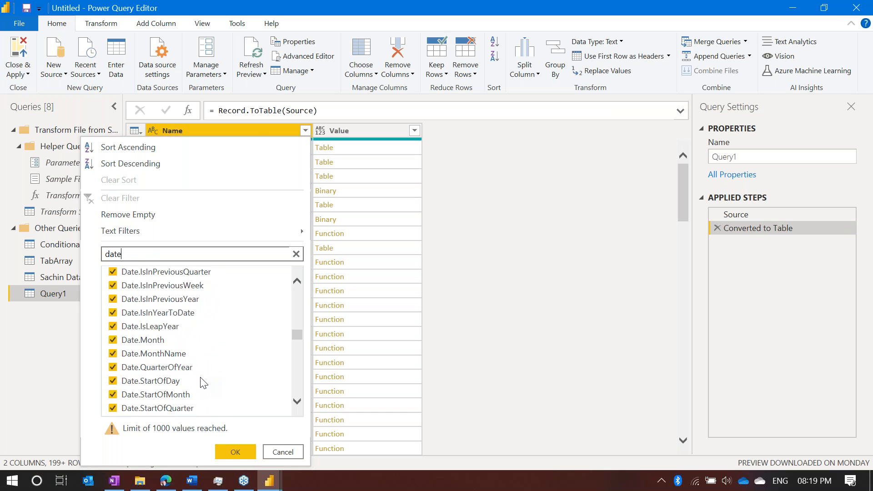
scroll(203, 384, down, 4)
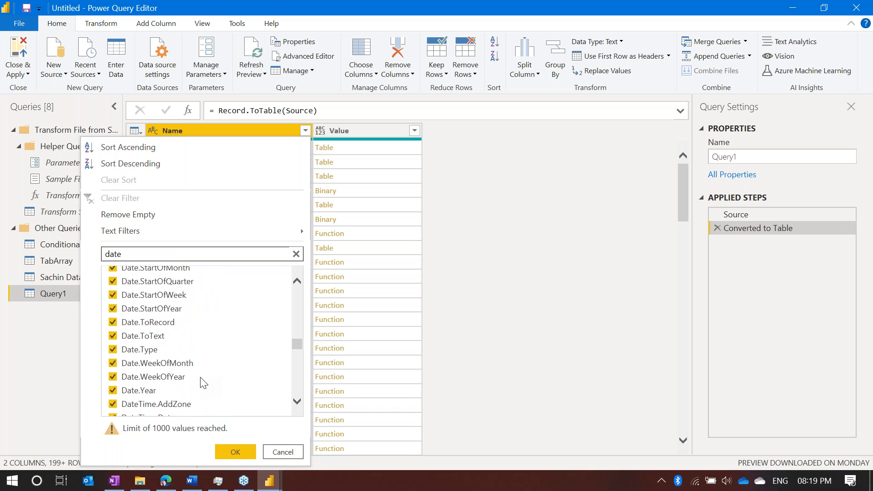
scroll(203, 384, down, 4)
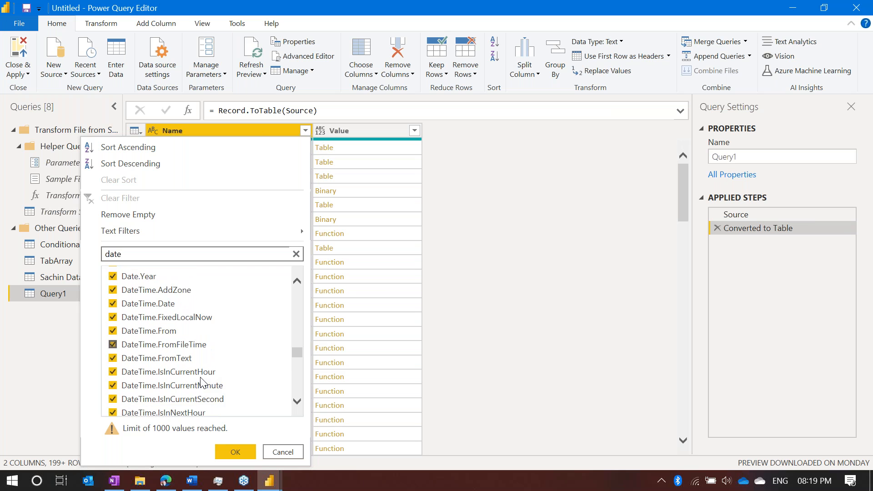
scroll(203, 384, down, 7)
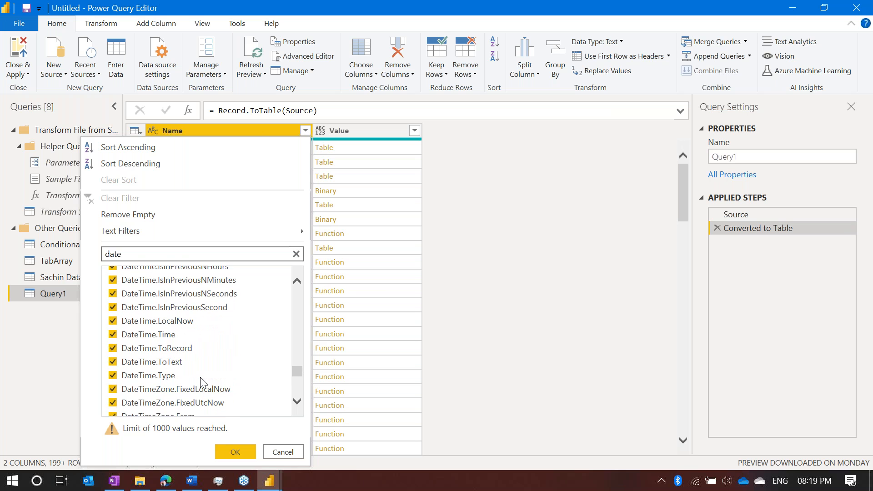
scroll(203, 384, down, 3)
key(Escape)
key(Escape)
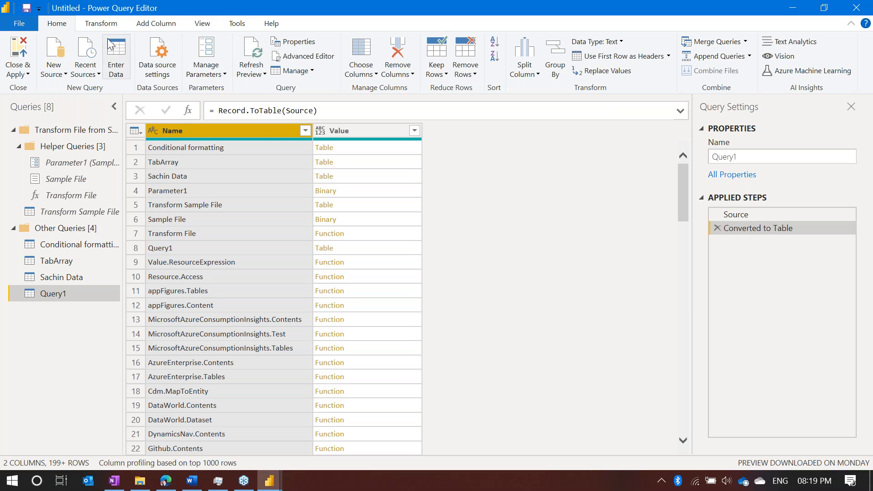
click(65, 73)
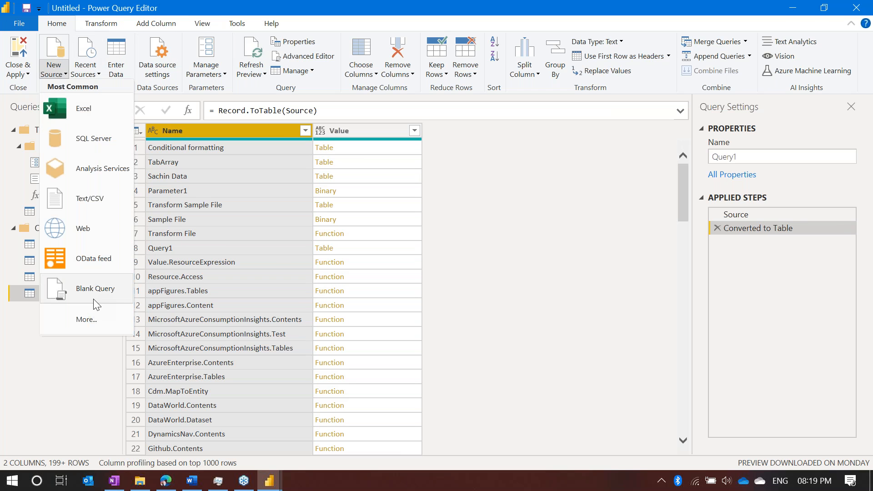
click(550, 263)
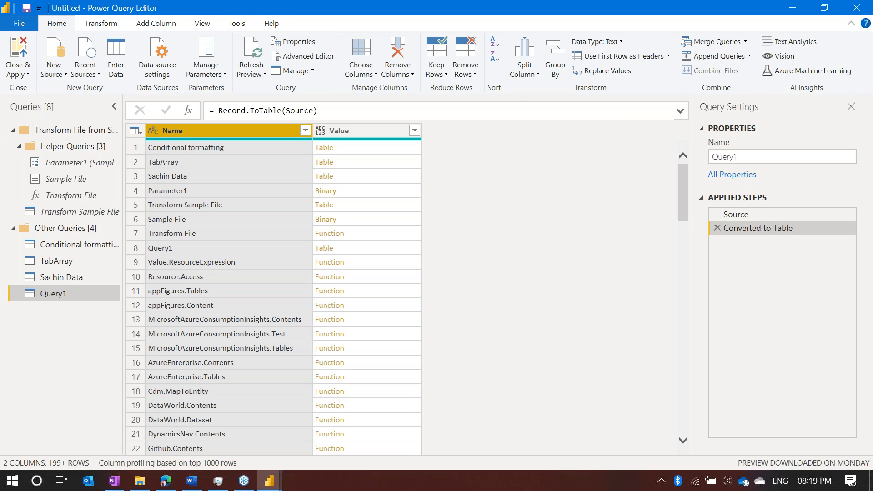
Search the Name column's filter values for "text" and look through the matching text functions without applying a filter
click(306, 131)
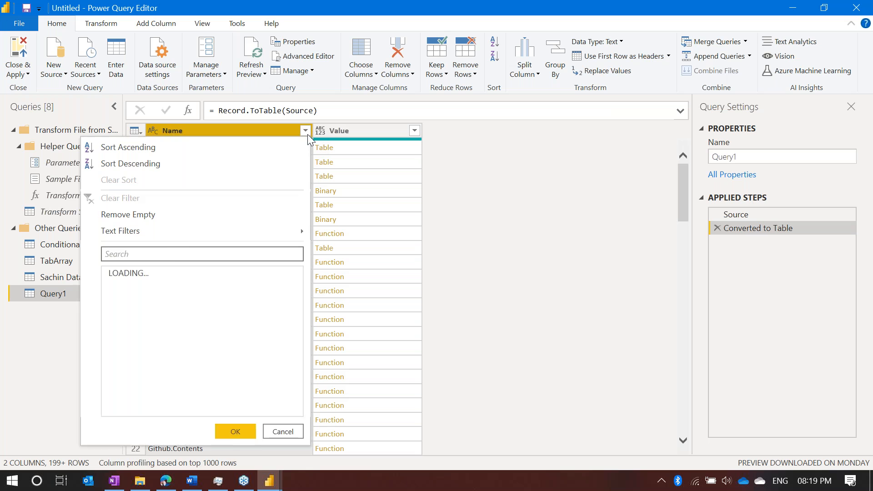
click(180, 254)
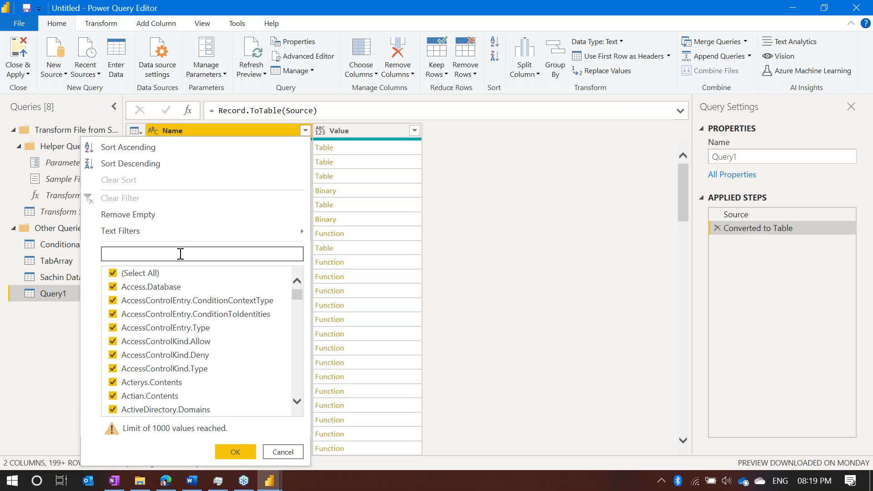
text(text)
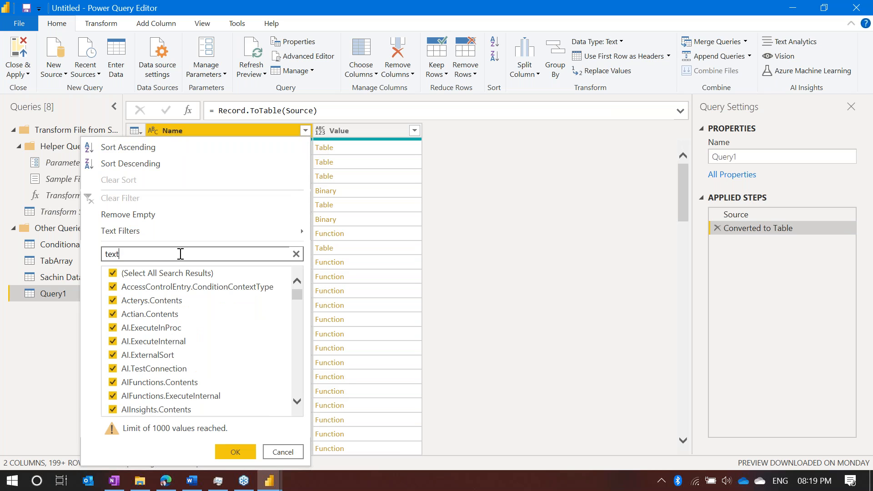
scroll(182, 339, down, 8)
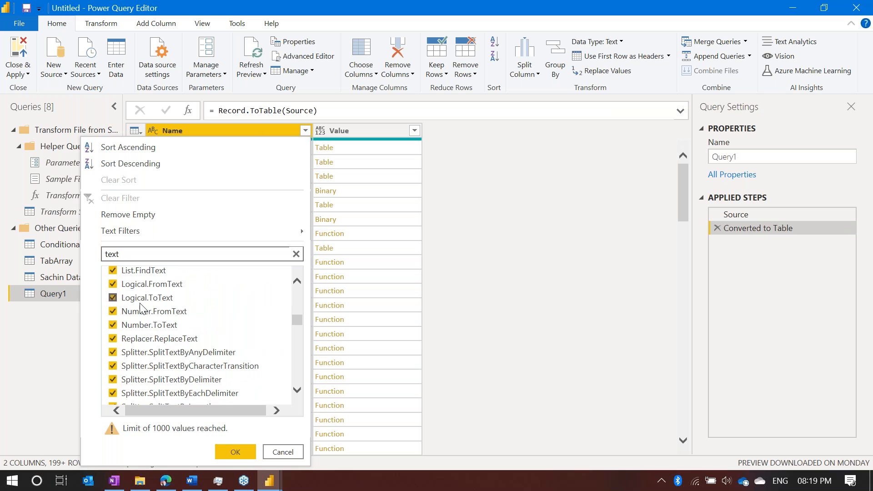
scroll(188, 315, down, 7)
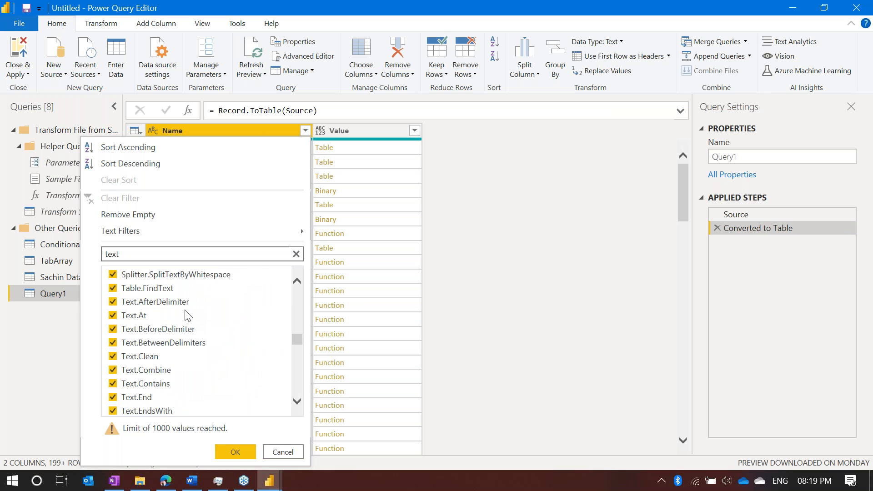
scroll(188, 315, down, 7)
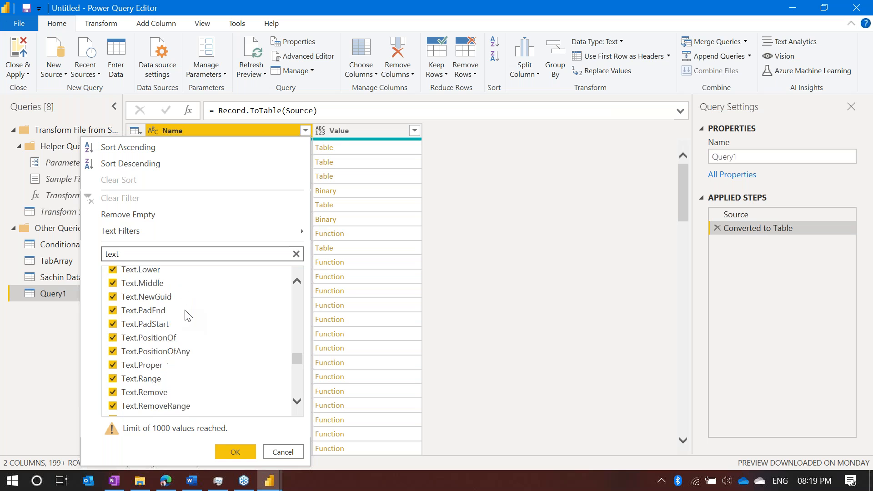
scroll(188, 315, down, 5)
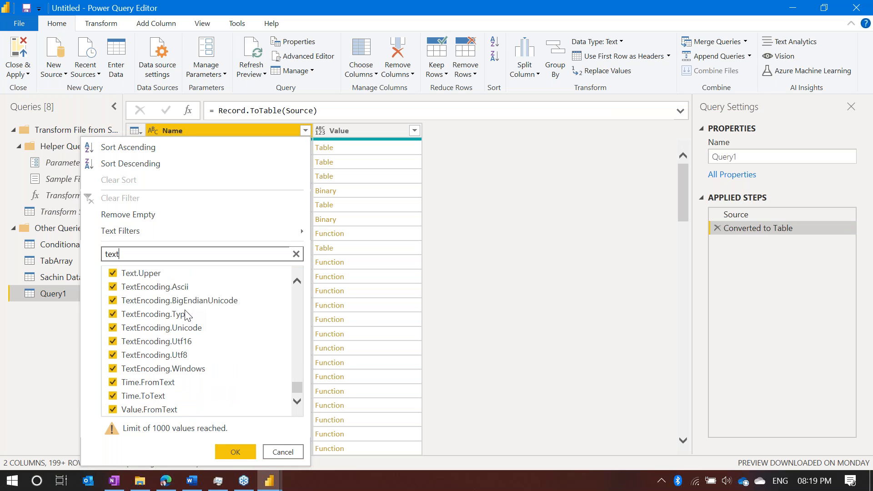
click(584, 221)
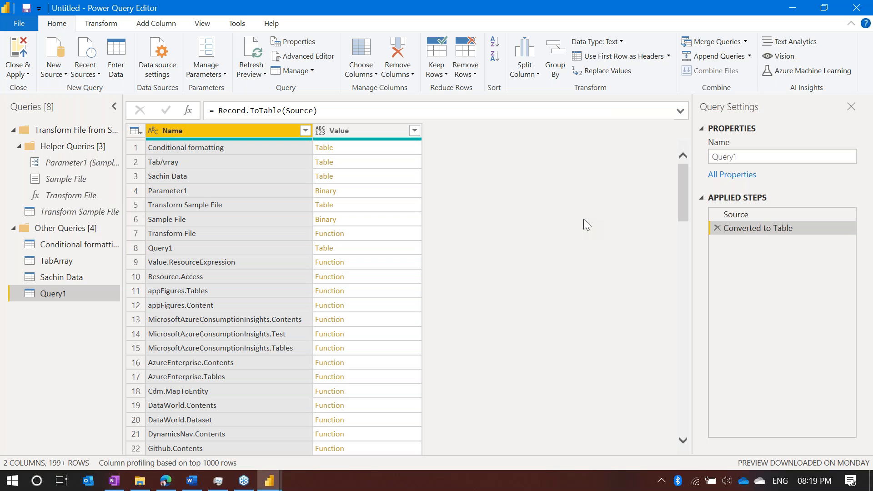
Rename the function table's query as "List of Functions"
click(154, 26)
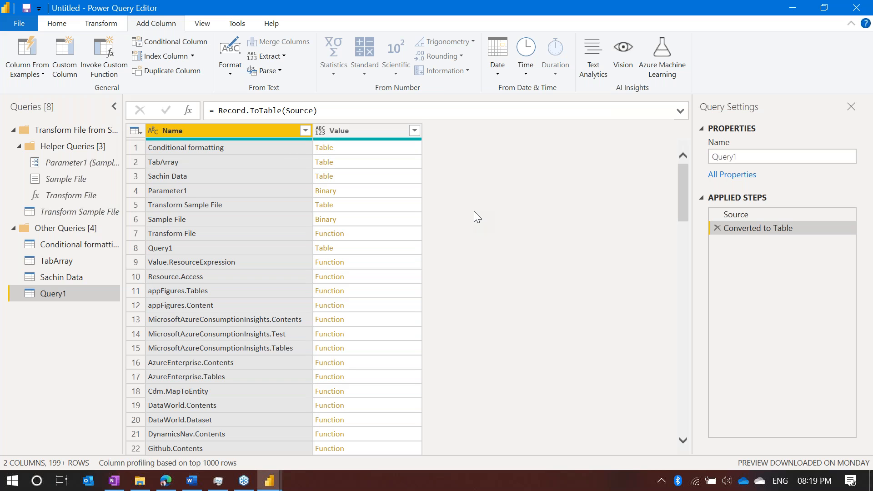
click(760, 156)
drag(760, 156, 671, 160)
text(Li)
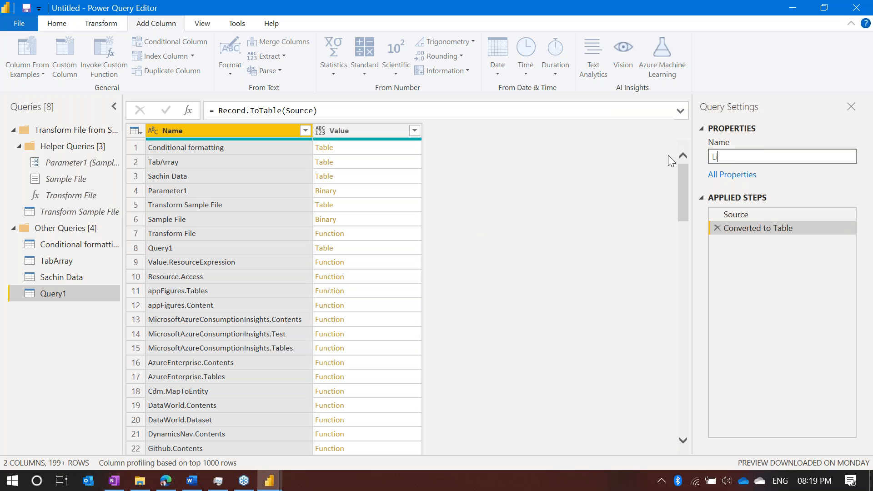
text(st of Functions)
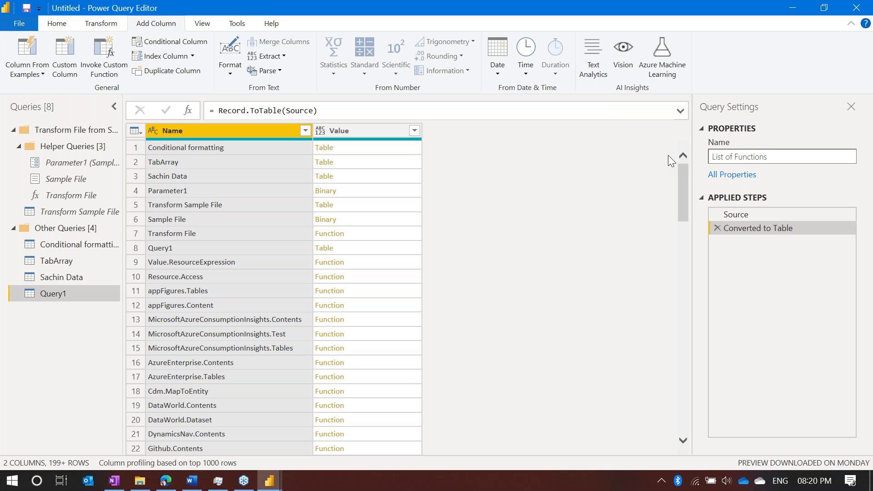
key(Return)
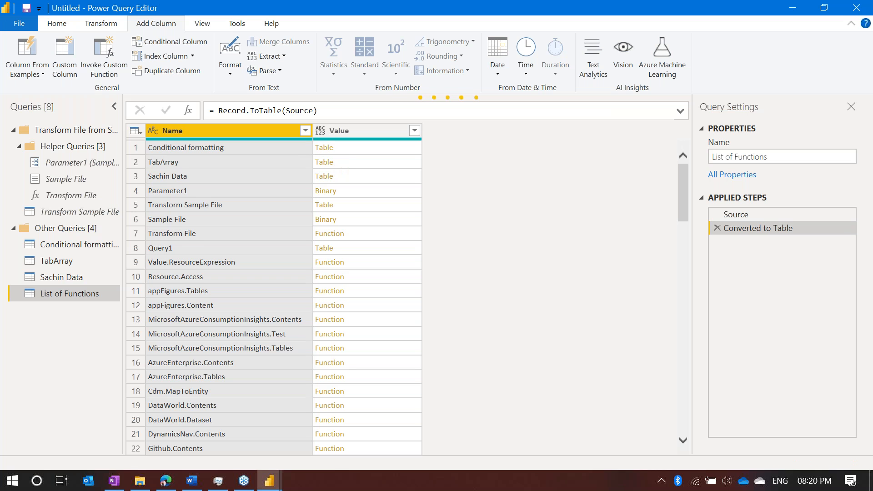
click(58, 25)
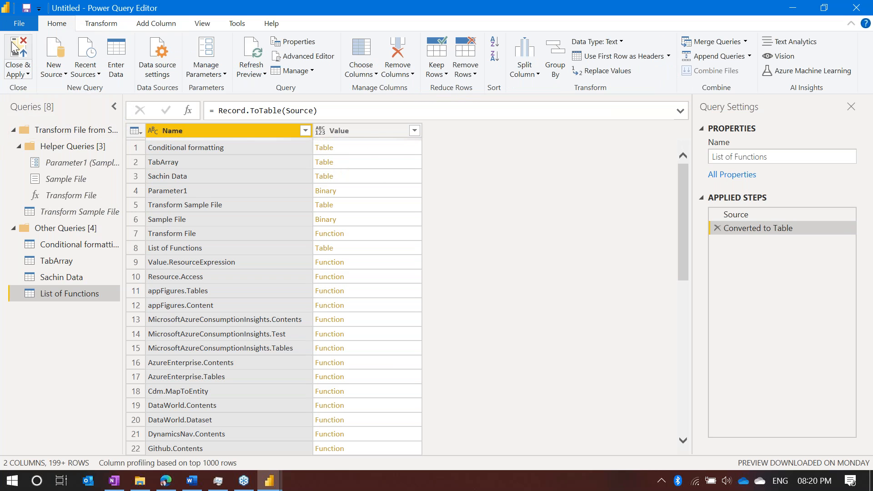
Apply the query changes to the report and save it in the PowerQuery folder as "Day 2 Power Query"
click(26, 56)
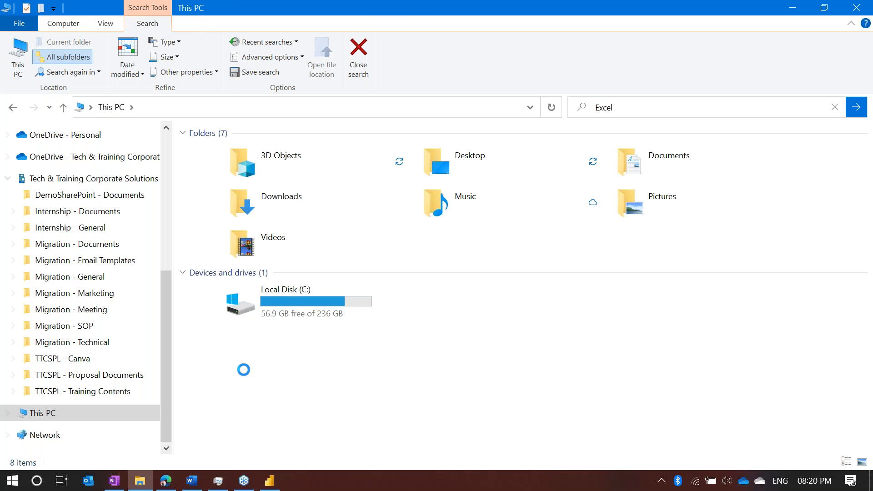
click(271, 484)
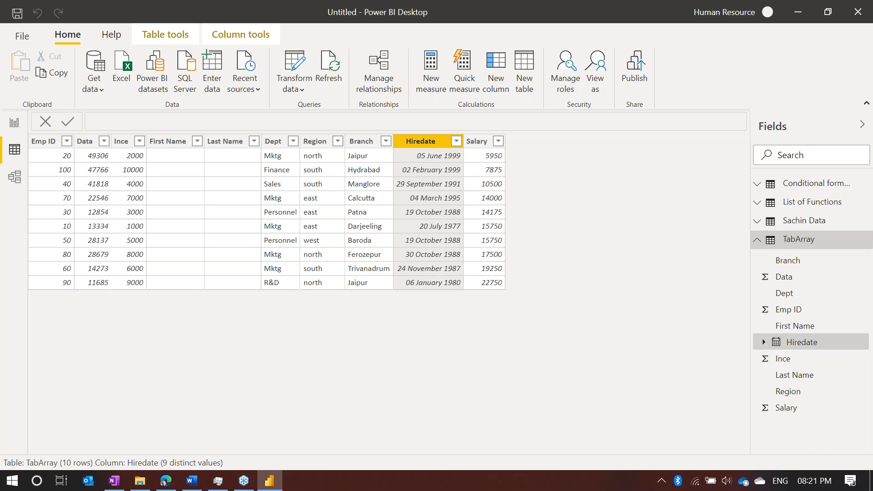
click(18, 14)
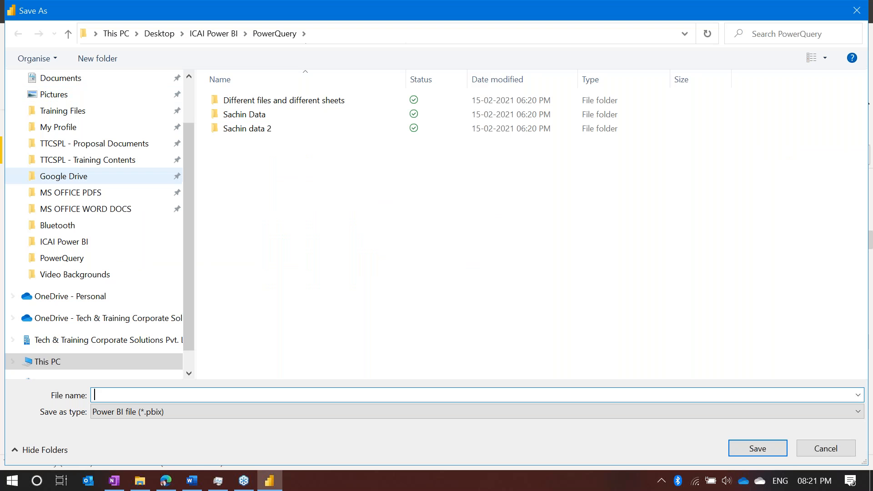
text(Day 2)
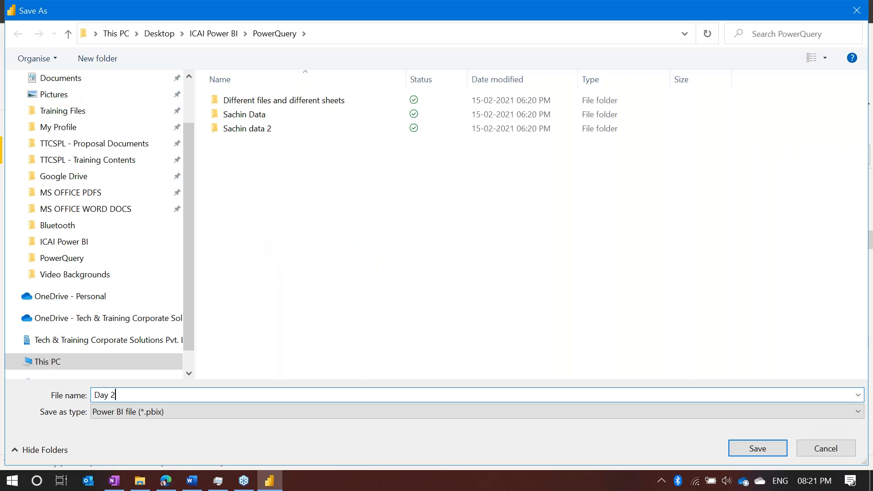
text( Power Query)
key(Return)
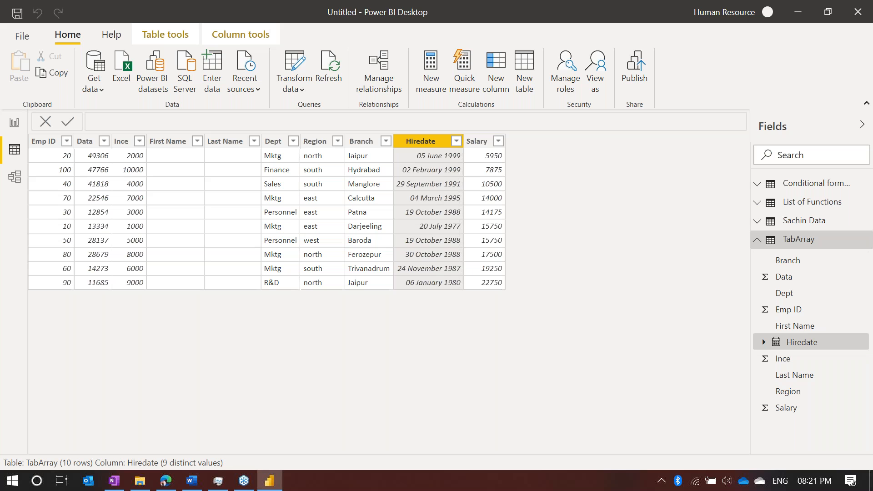
Close the saved report, relaunch Power BI Desktop and dismiss its start screen to get a blank report
click(861, 9)
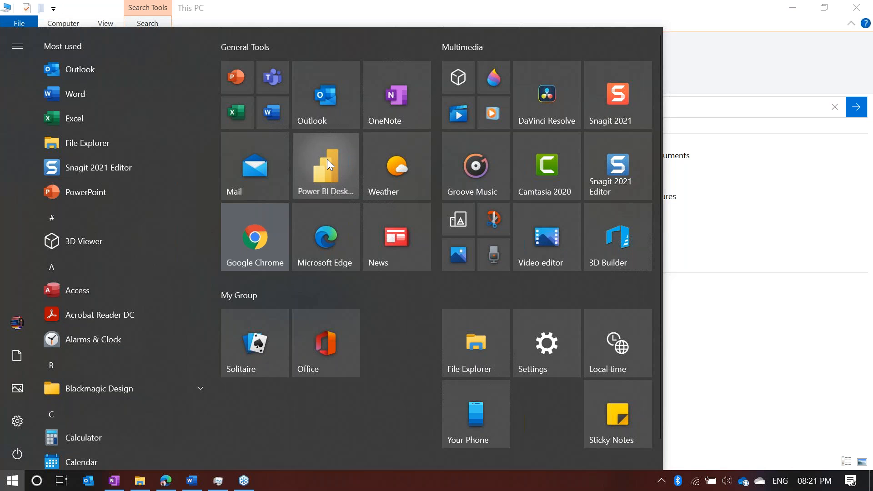
click(326, 159)
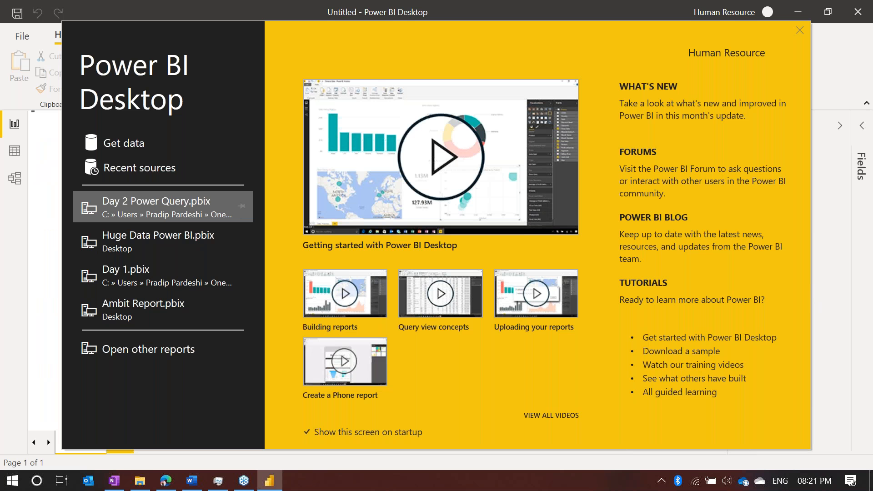
click(800, 30)
Import the Excel workbook "PowerBI Practice files.xlsx" from the ICAI Power BI folder
click(156, 84)
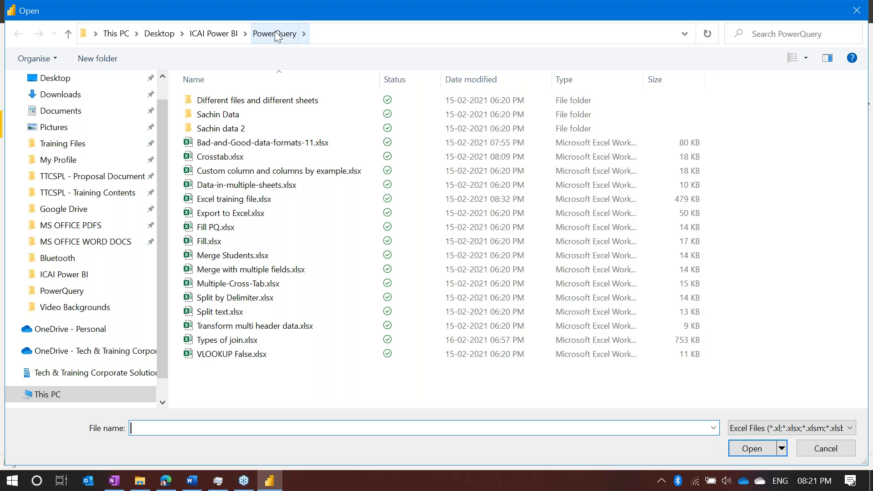
click(231, 34)
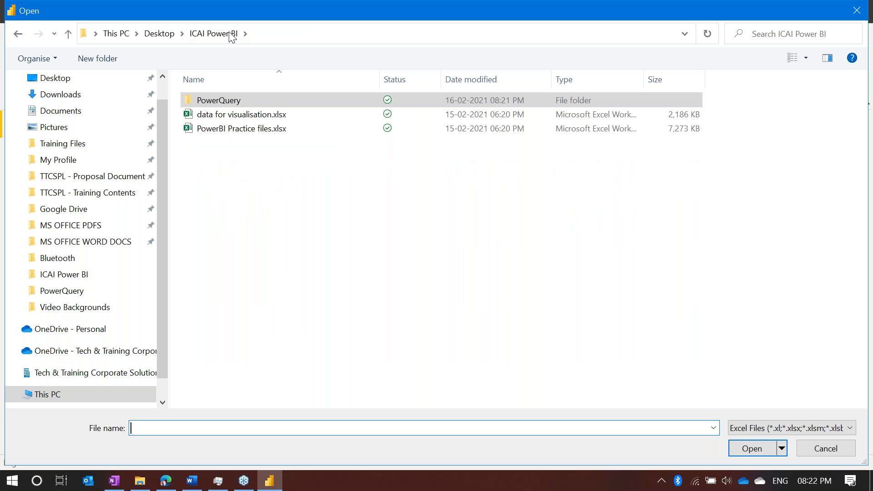
click(240, 129)
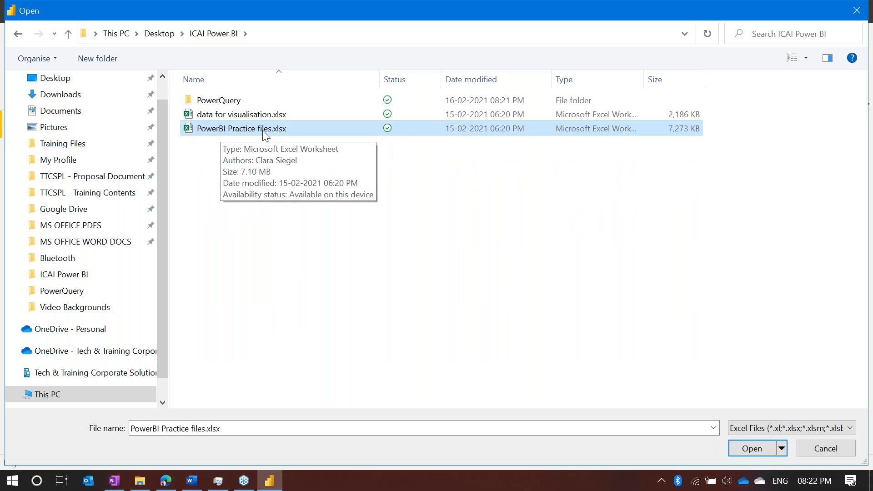
double_click(293, 130)
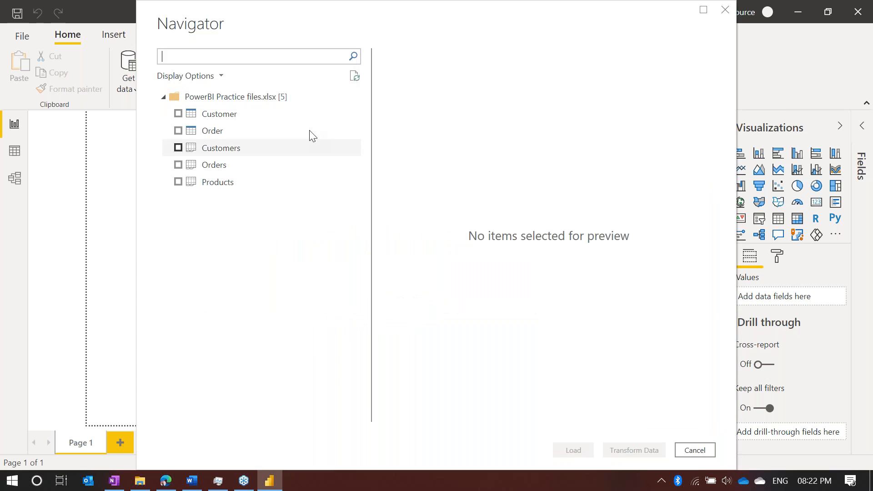
Choose the Customer and Order tables plus the Products sheet from the workbook and open them for transformation
click(178, 148)
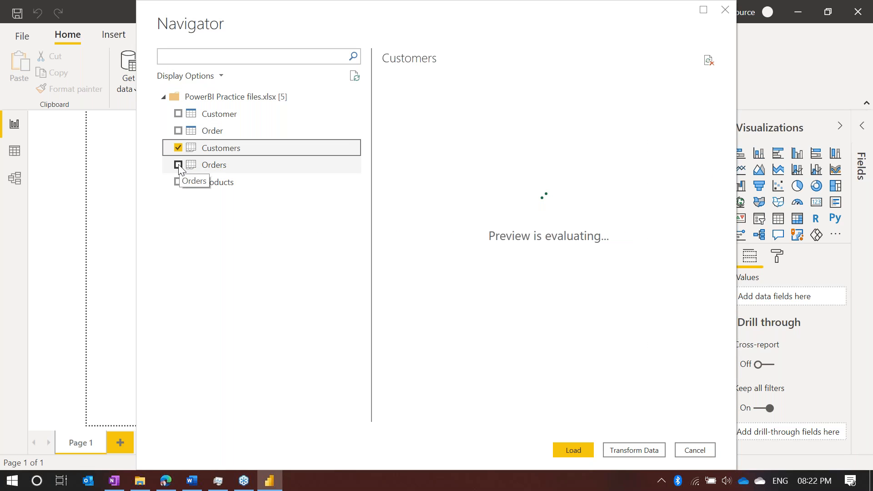
click(178, 164)
click(178, 182)
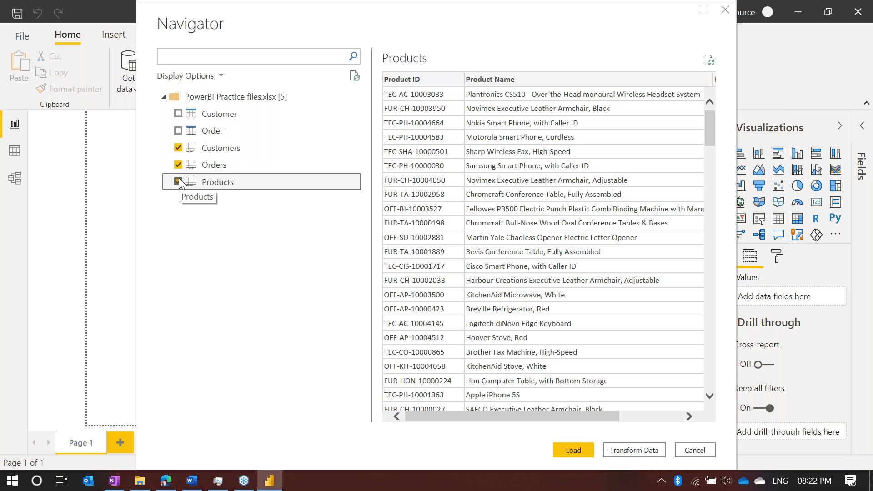
click(178, 147)
click(178, 164)
click(179, 113)
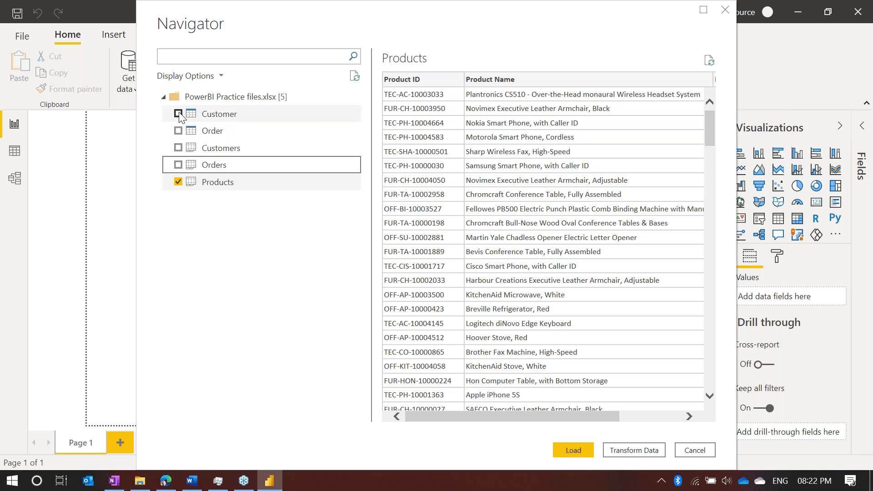
click(178, 131)
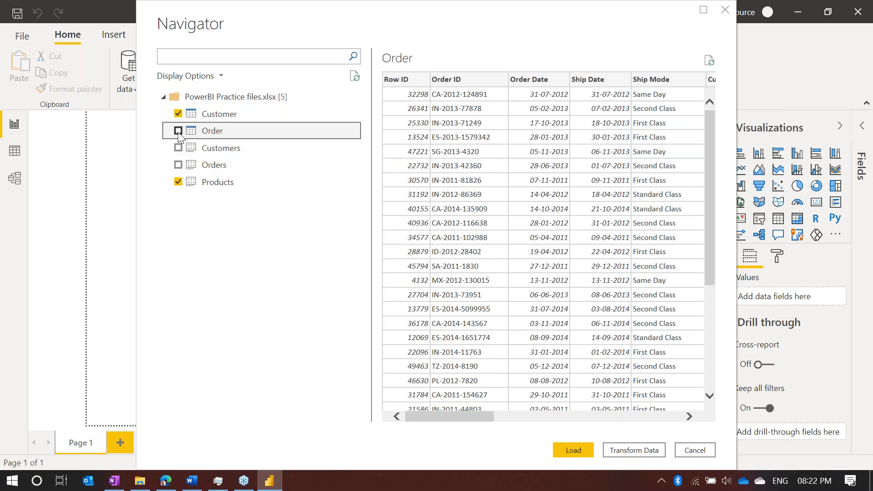
click(178, 131)
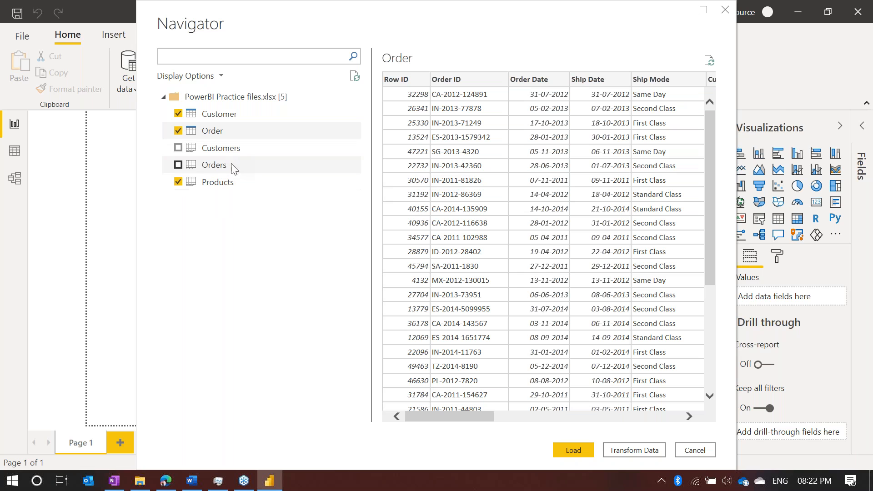
click(643, 457)
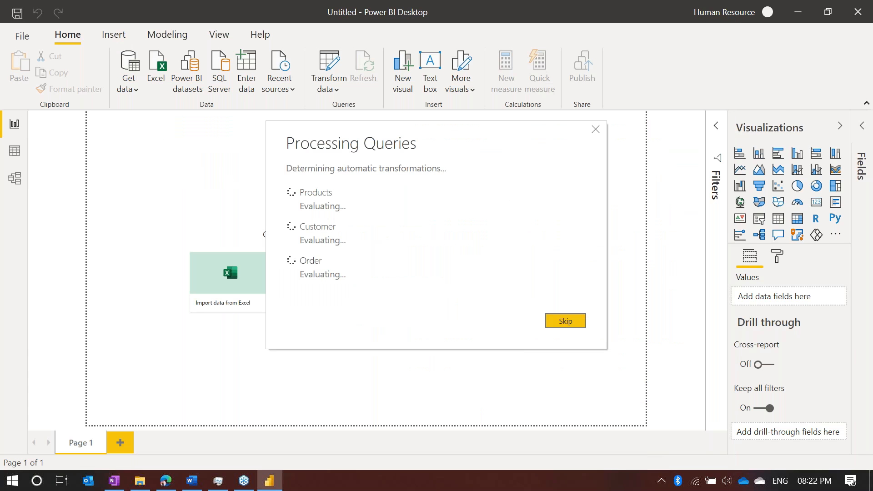
Switch to File Explorer and locate "PowerBI Practice files.xlsx" in the ICAI Power BI folder
click(142, 481)
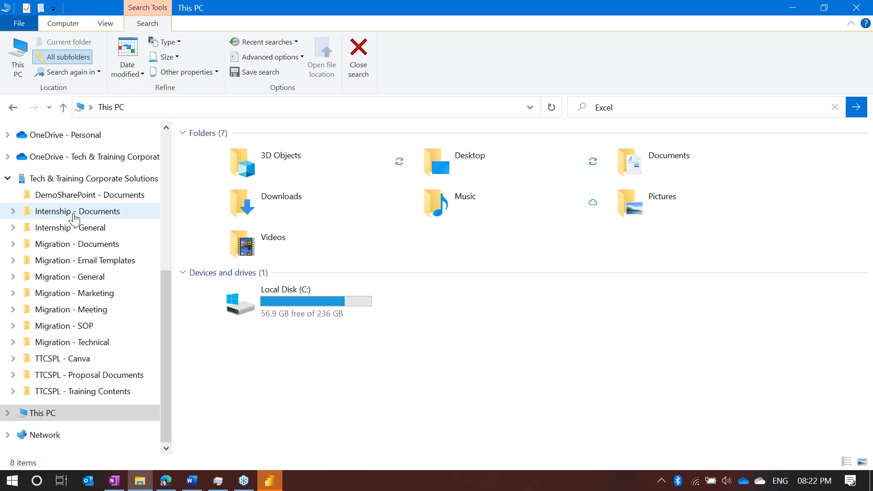
scroll(75, 220, up, 1)
scroll(75, 220, up, 5)
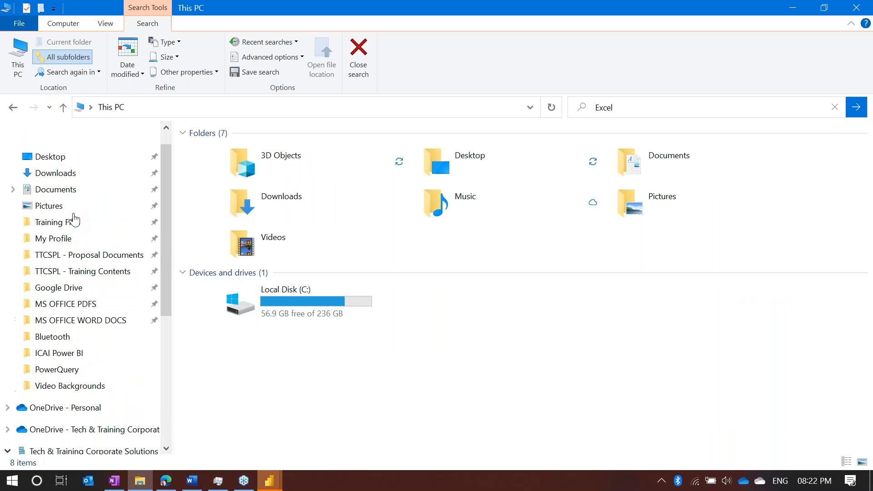
click(58, 357)
click(238, 196)
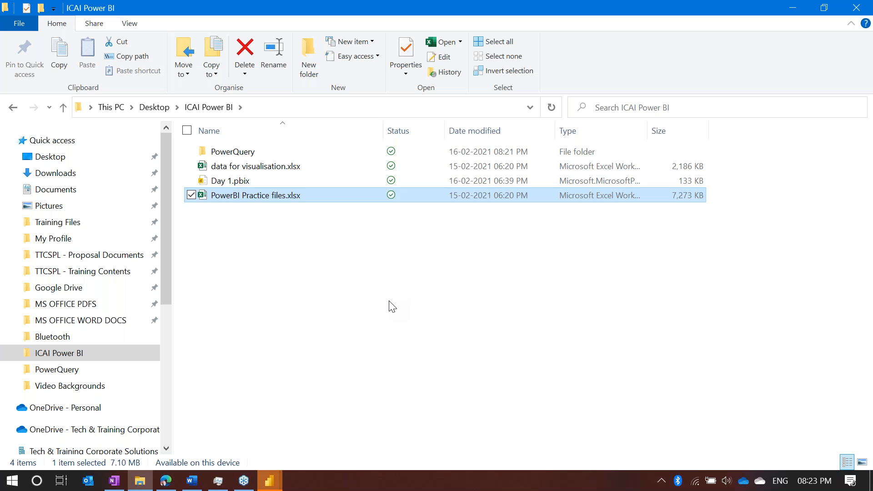
click(392, 307)
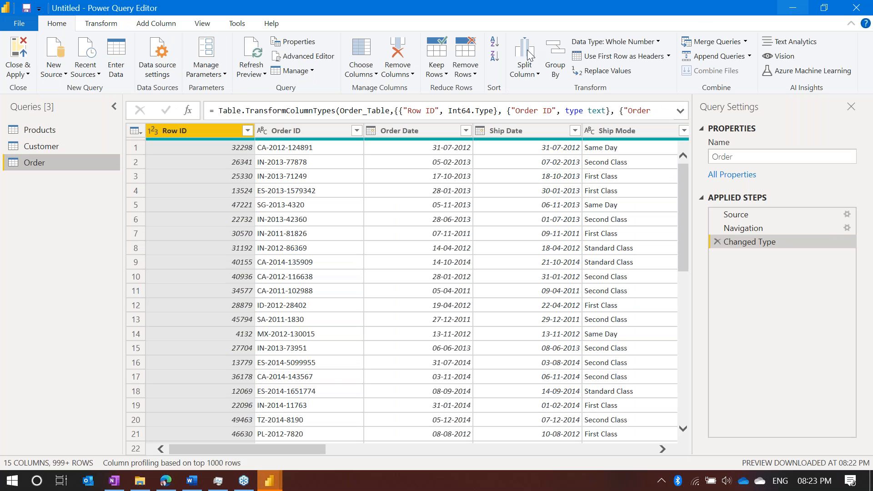
View the report window of Power BI Desktop and return to the Power Query Editor
click(268, 485)
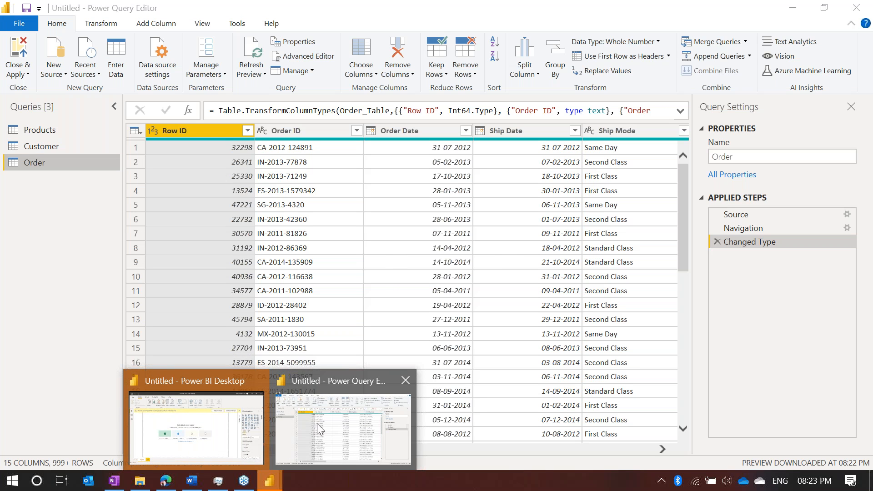
click(218, 423)
mouse_move(269, 481)
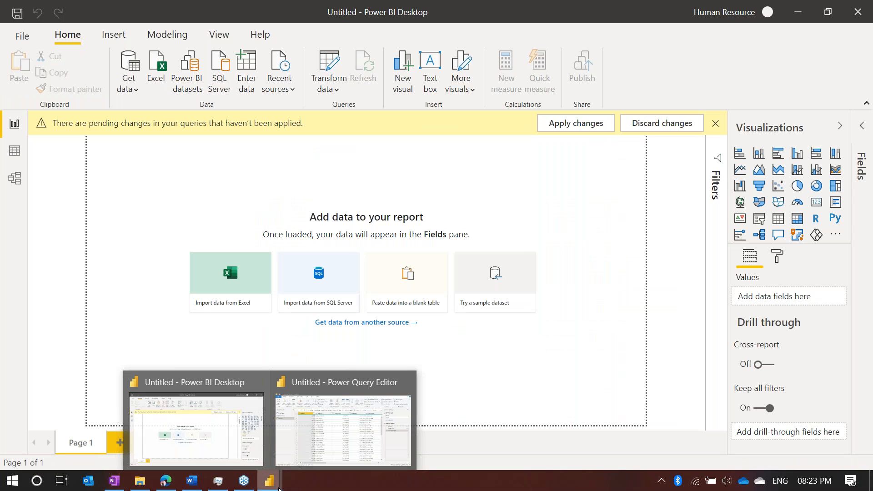
click(342, 433)
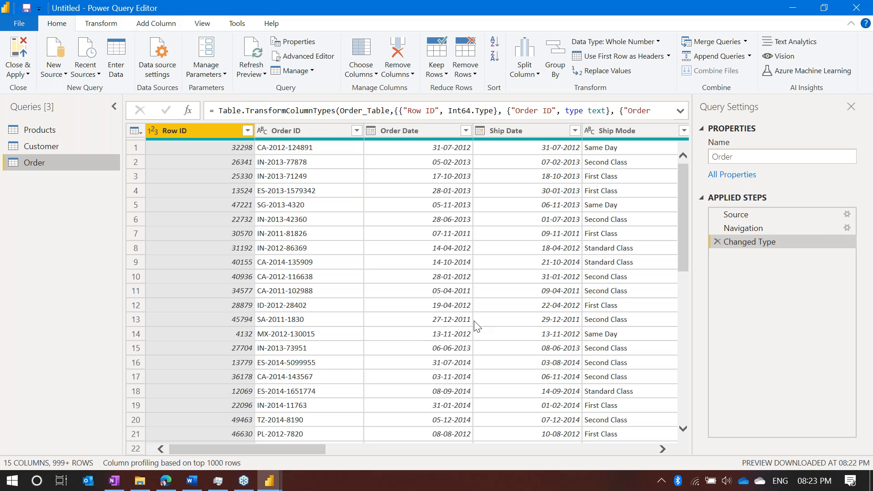
Remove the Prod Expiry Date column from the Products query
click(51, 135)
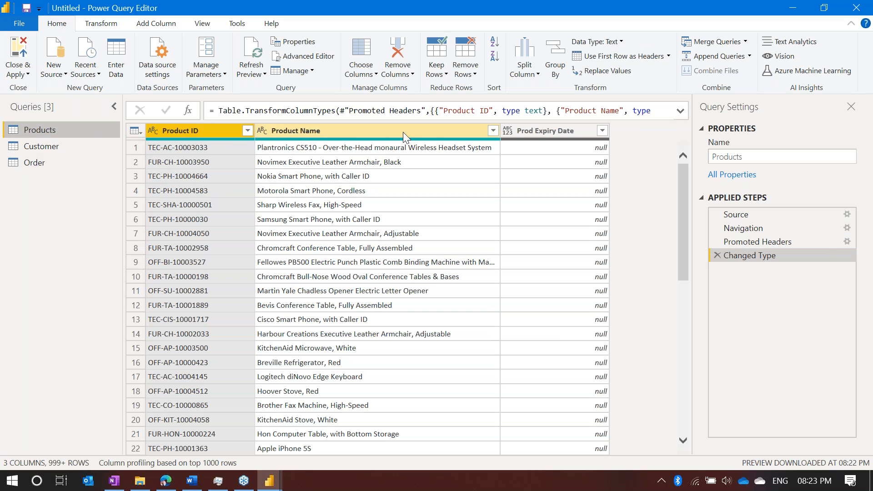
click(554, 131)
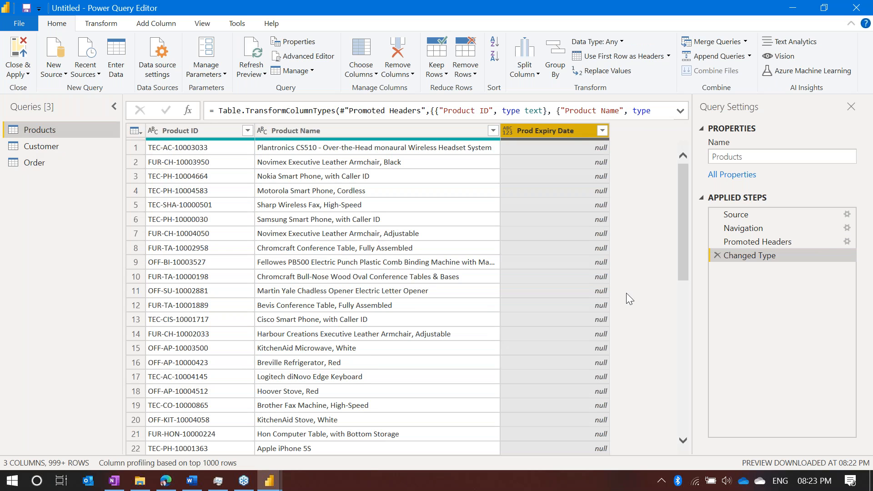
right_click(544, 132)
click(572, 157)
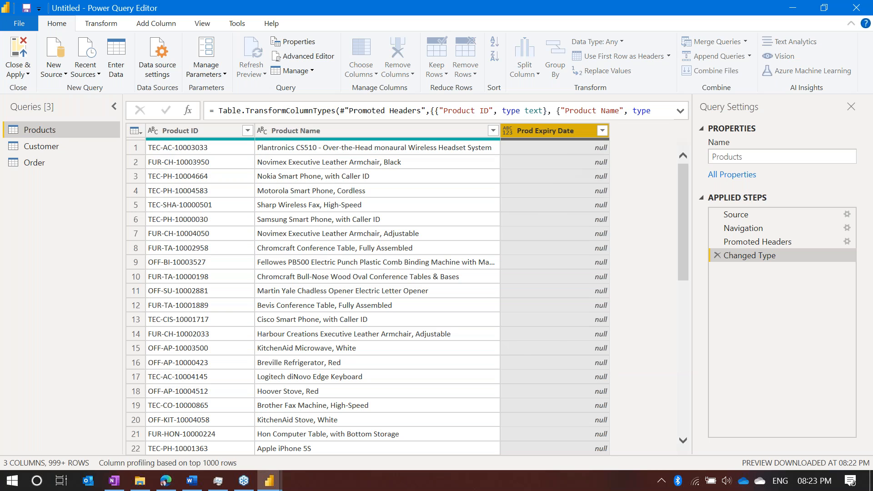
Look through the rows and columns of the Customer query and across the columns of the Order query
click(56, 150)
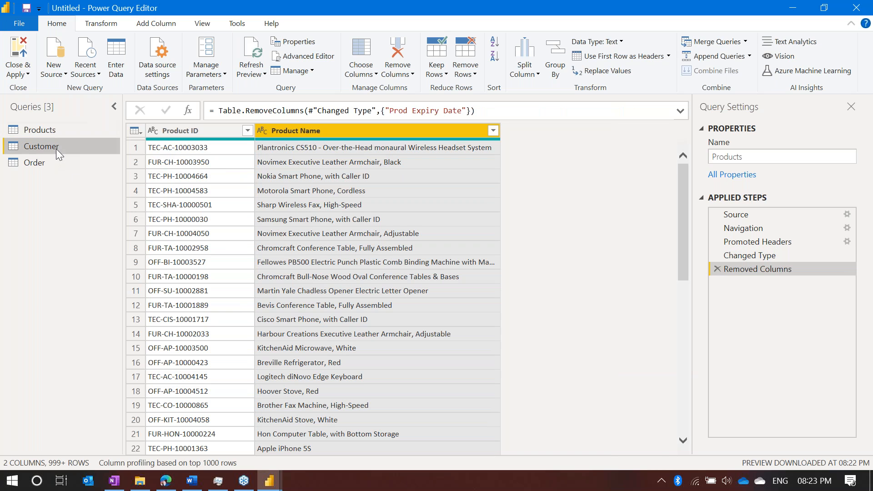
scroll(479, 213, right, 5)
scroll(477, 213, left, 5)
scroll(476, 211, down, 20)
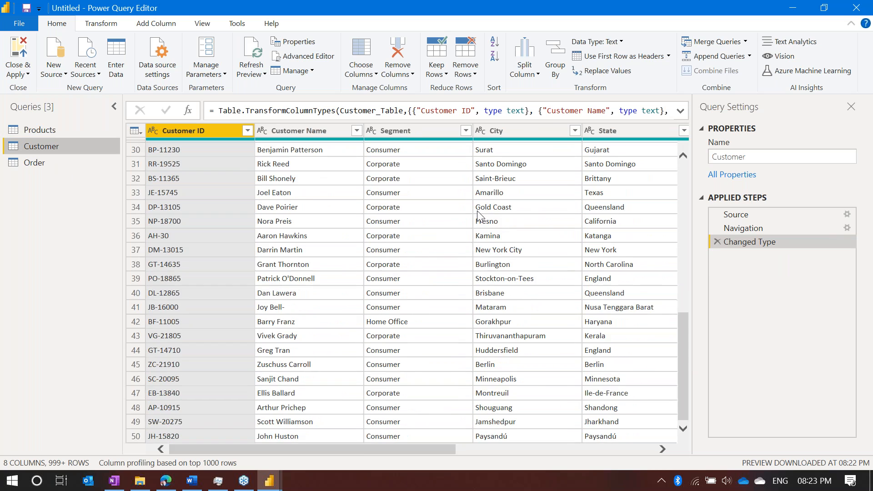
scroll(476, 211, down, 3)
scroll(477, 216, up, 20)
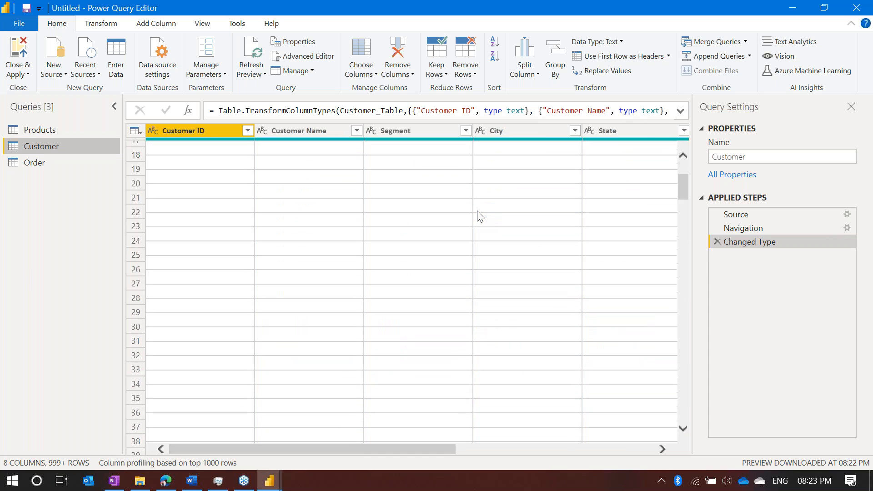
click(28, 162)
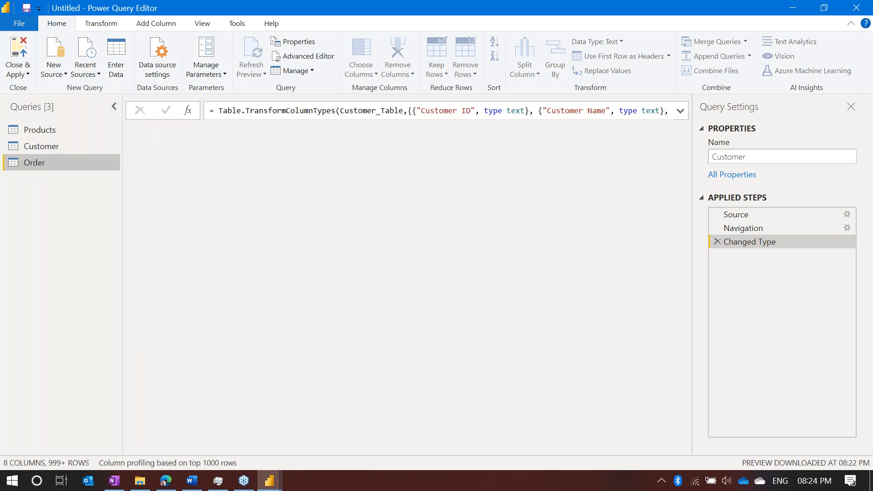
scroll(470, 190, right, 10)
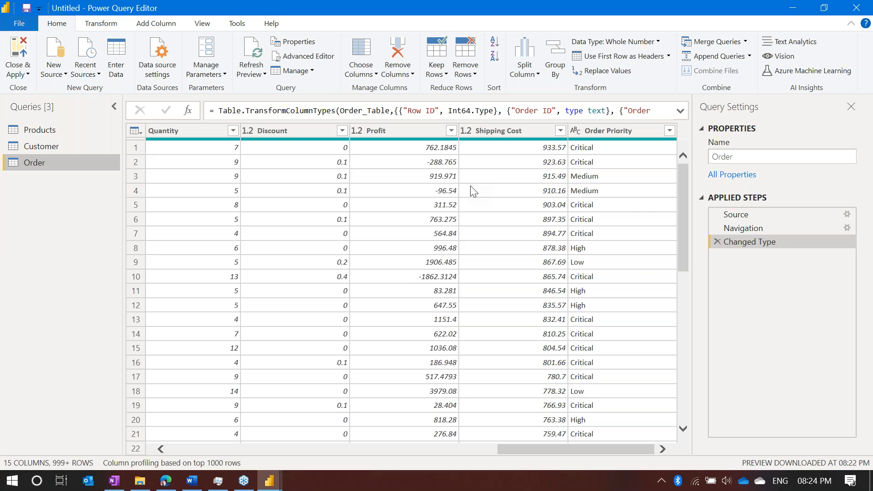
scroll(473, 190, left, 10)
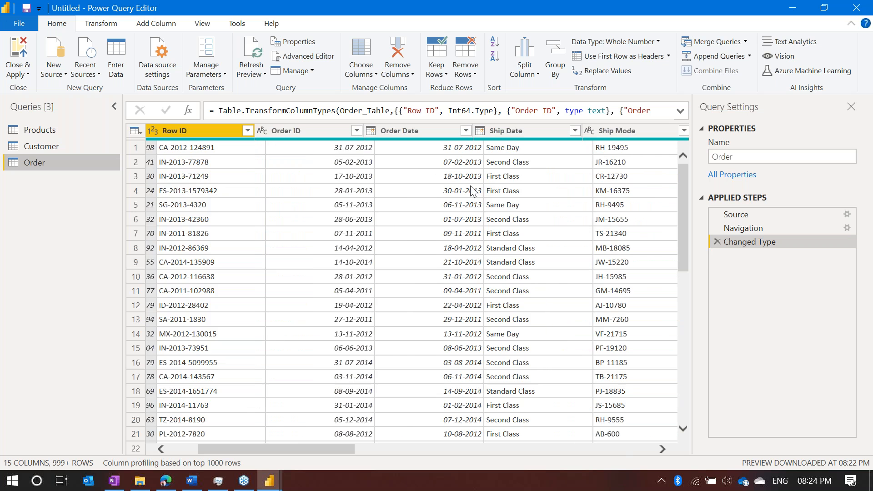
Inspect the filter lists of Customer ID in Customer, Product ID in Products and Row ID in Order, leaving the filters unapplied
click(57, 146)
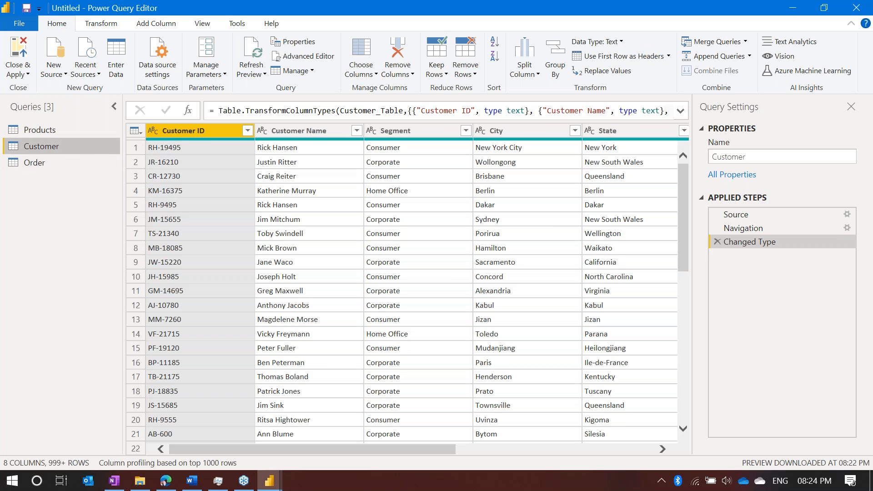
click(230, 134)
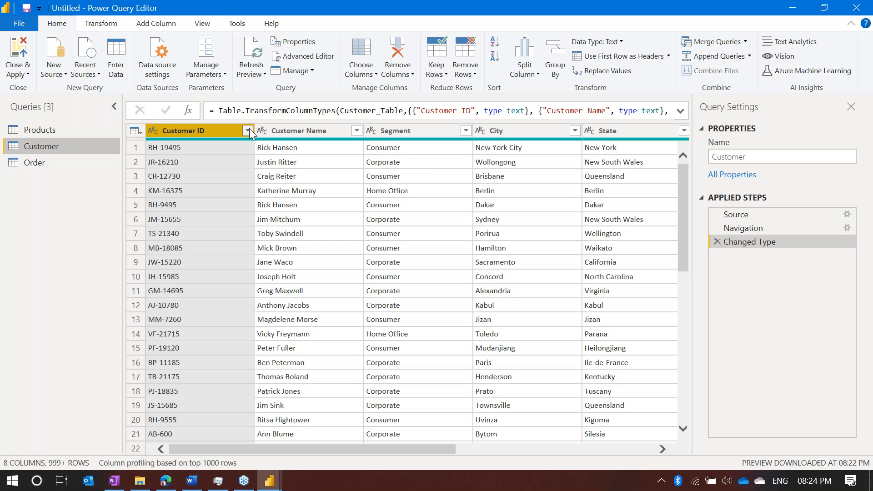
click(247, 131)
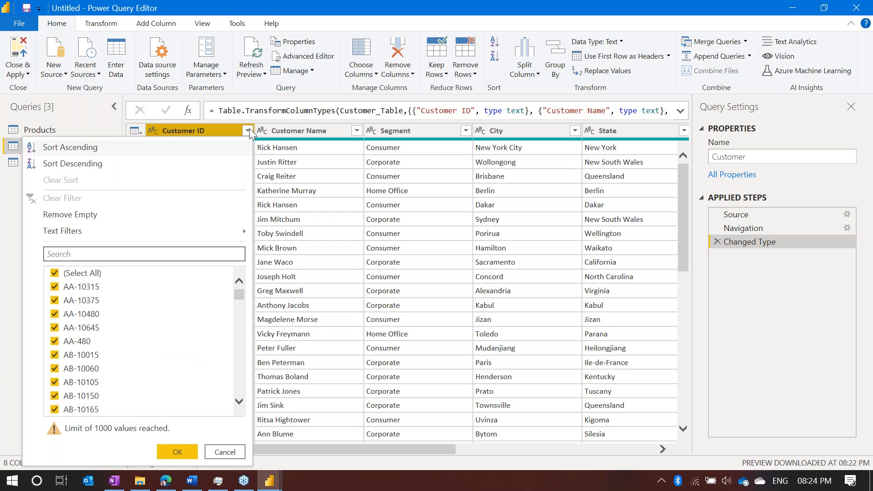
click(310, 230)
click(45, 130)
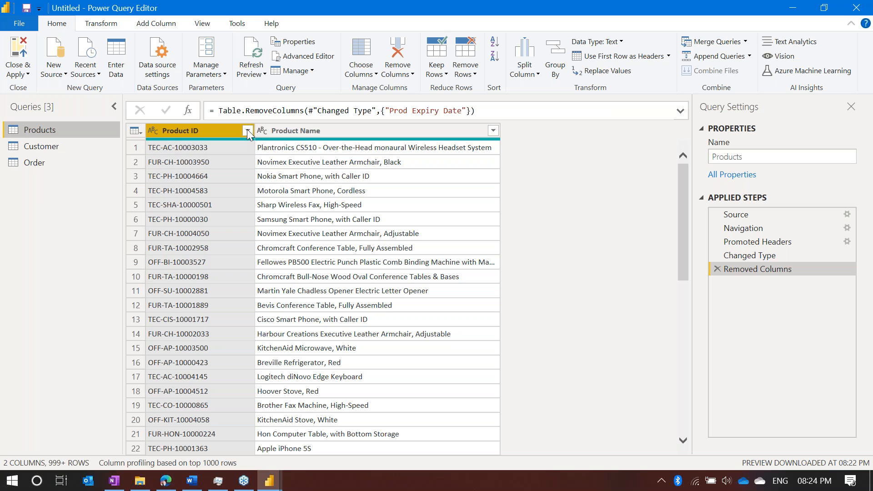
click(247, 130)
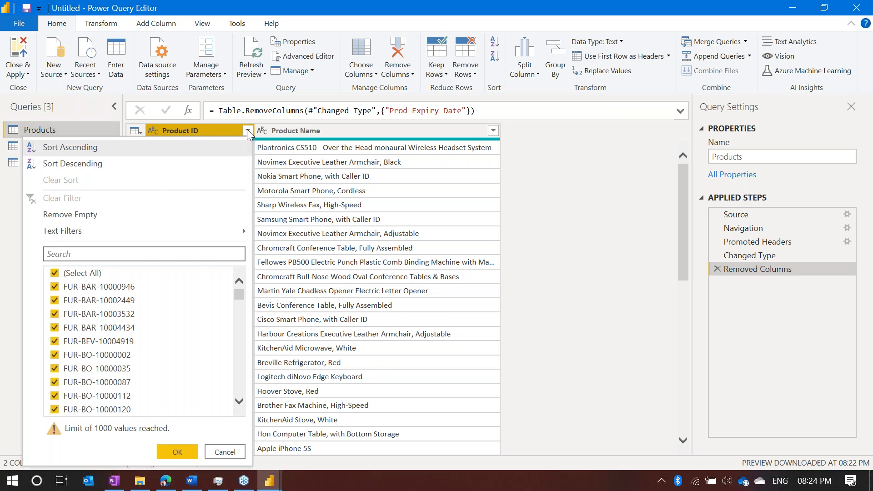
click(286, 176)
click(80, 161)
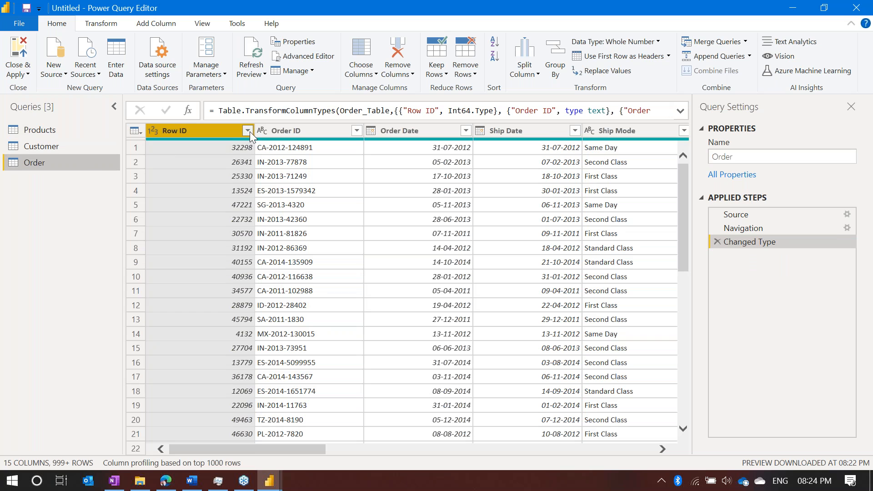
click(248, 131)
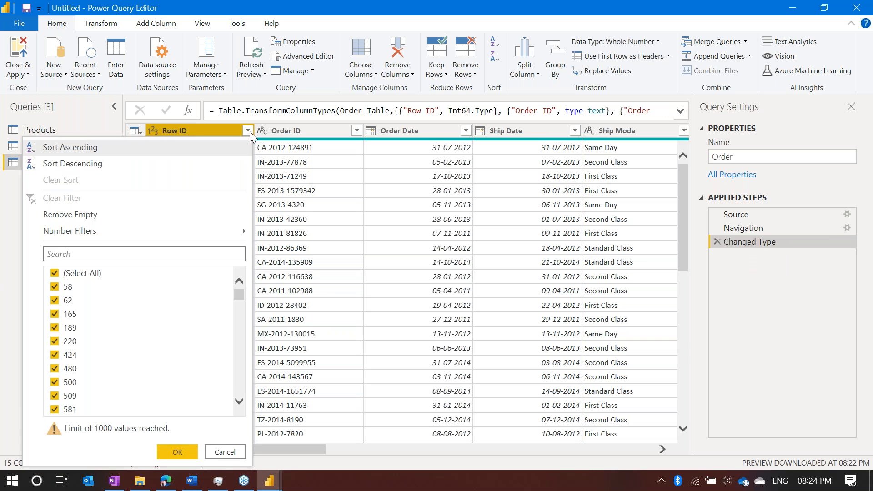
click(358, 253)
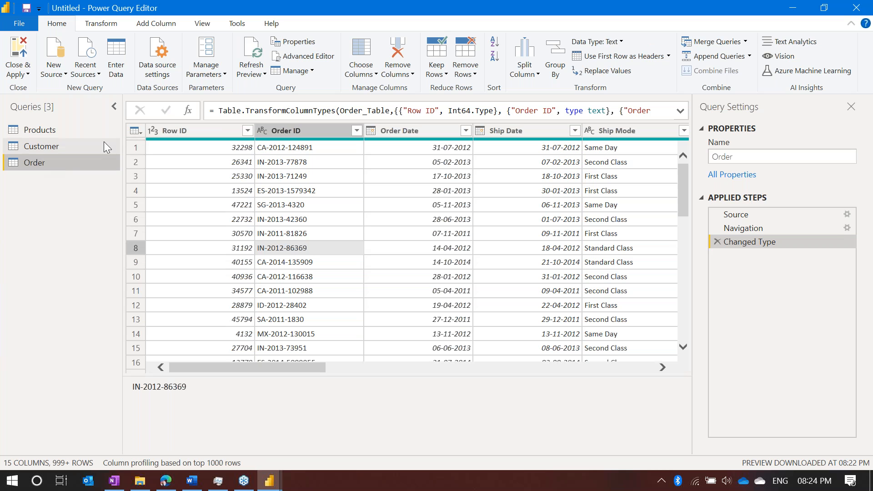
Remove the Row ID column from the Order query
click(190, 130)
right_click(191, 130)
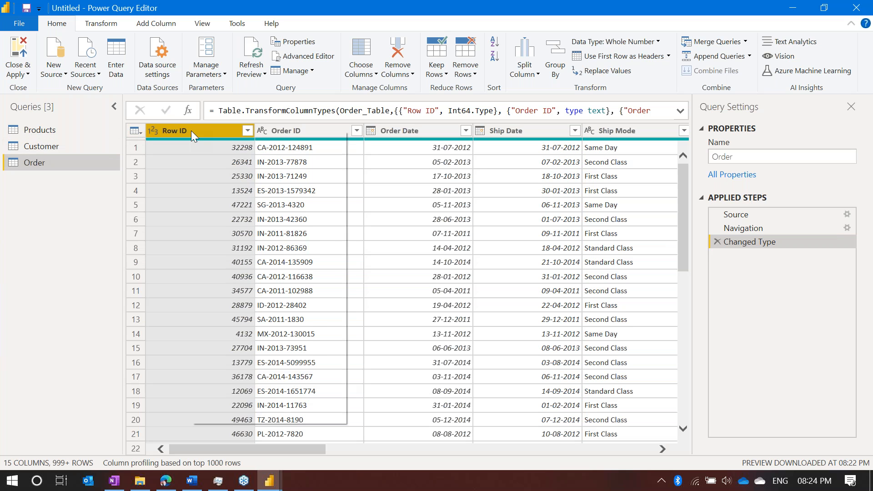
click(218, 155)
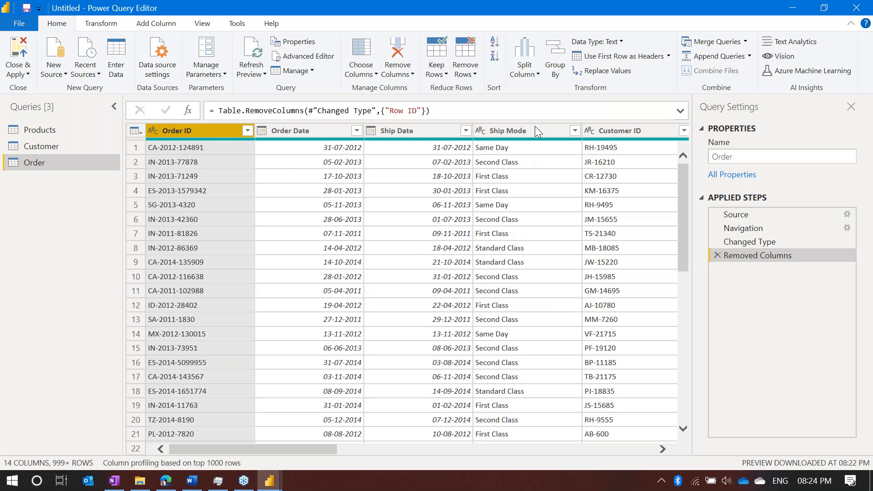
Review the Customer, Products and Order queries, and apply the query changes to load the three tables into the report
click(52, 147)
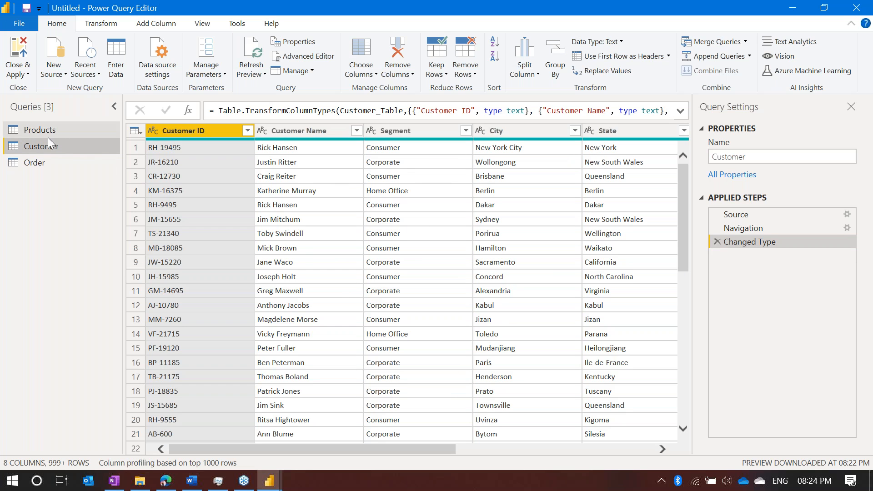
click(40, 131)
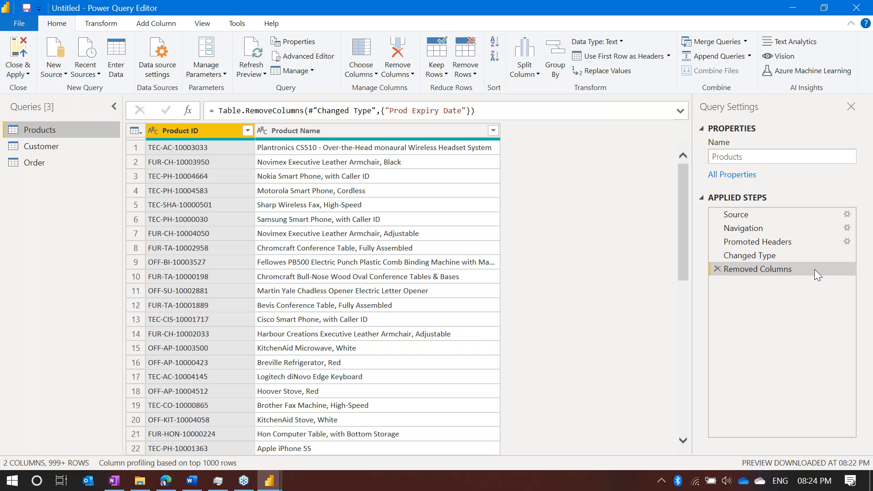
click(21, 165)
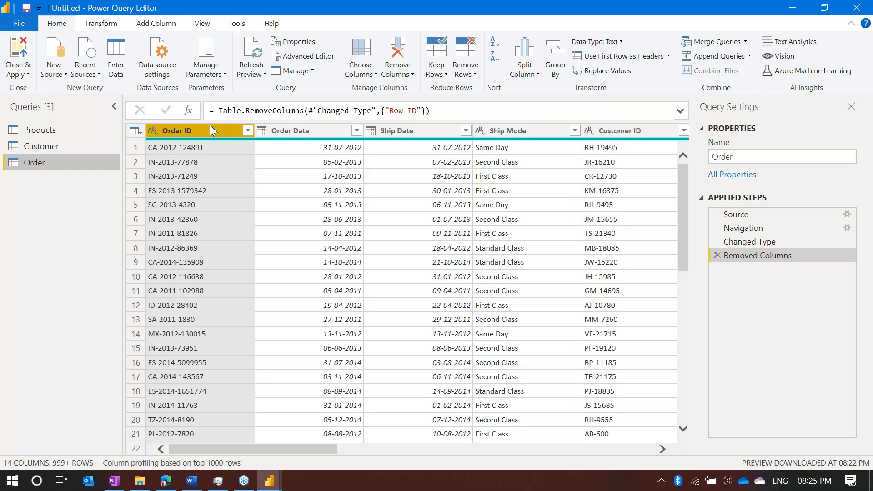
click(53, 148)
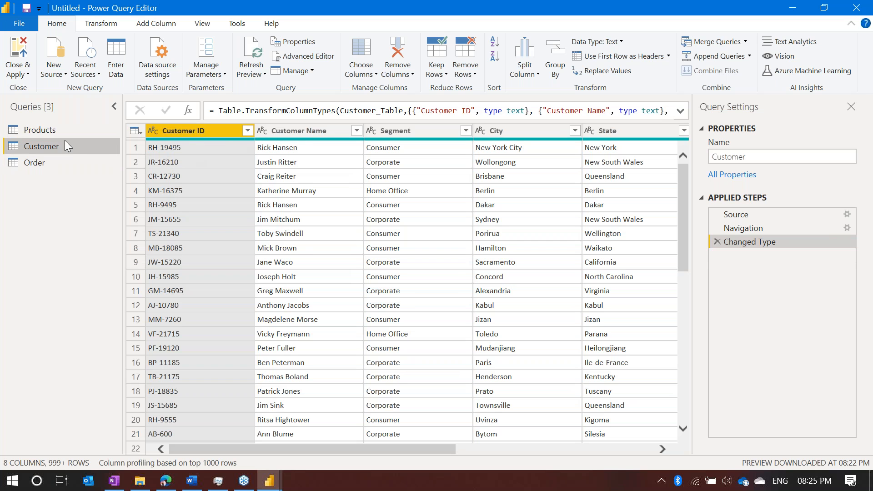
click(42, 129)
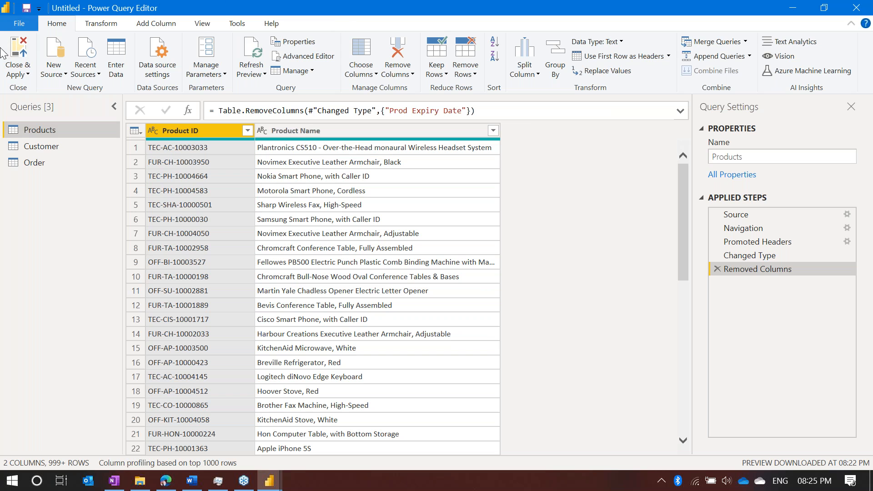
click(21, 57)
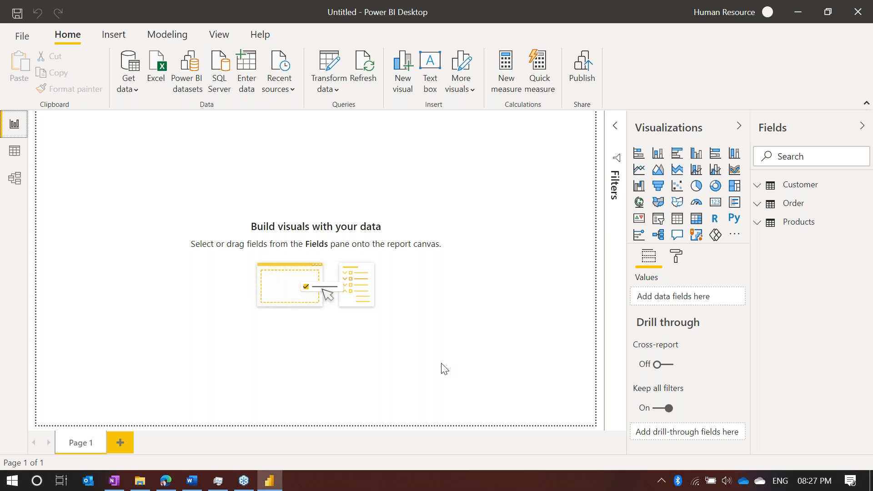
Switch to File Explorer and point out "PowerBI Practice files.xlsx" in the ICAI Power BI folder
click(140, 481)
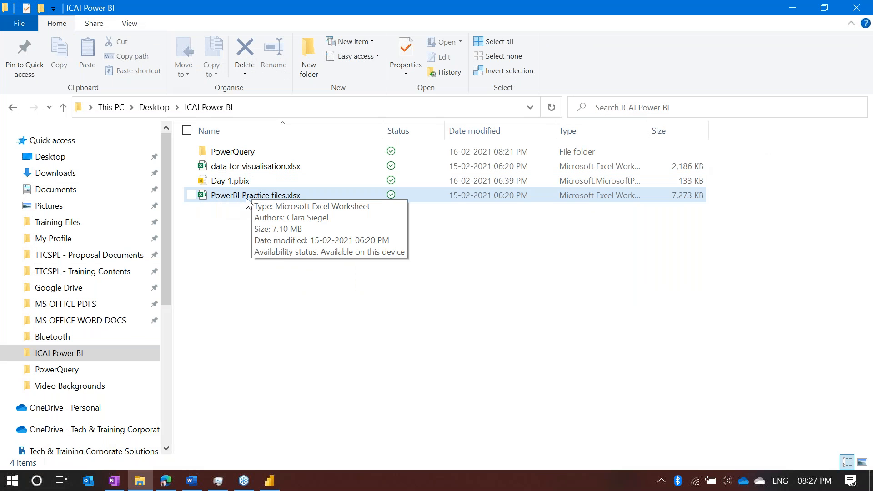
click(286, 199)
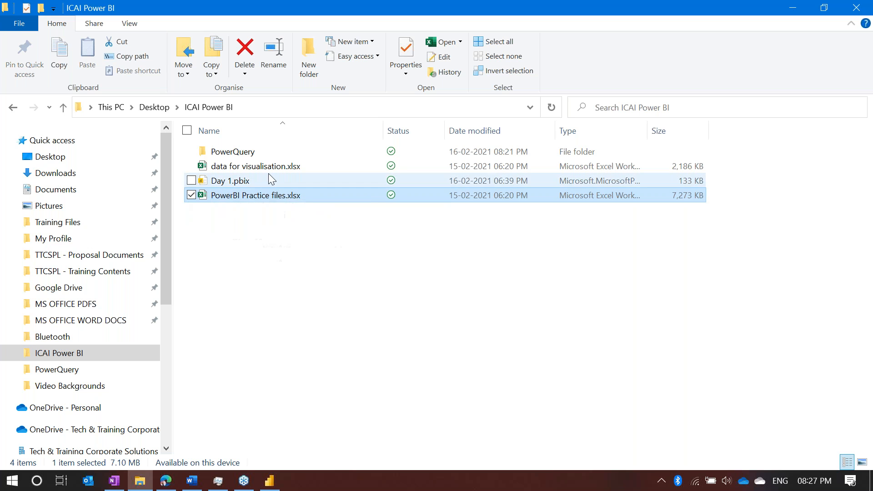
click(386, 308)
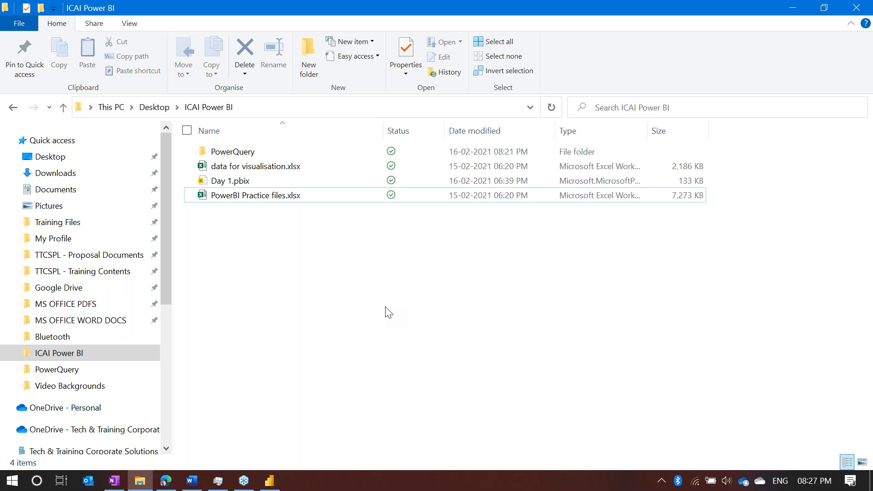
Return to the Power Query Editor, compare the Changed Type and Removed Columns steps of the Products and Order queries, and close the editor
click(270, 481)
click(337, 61)
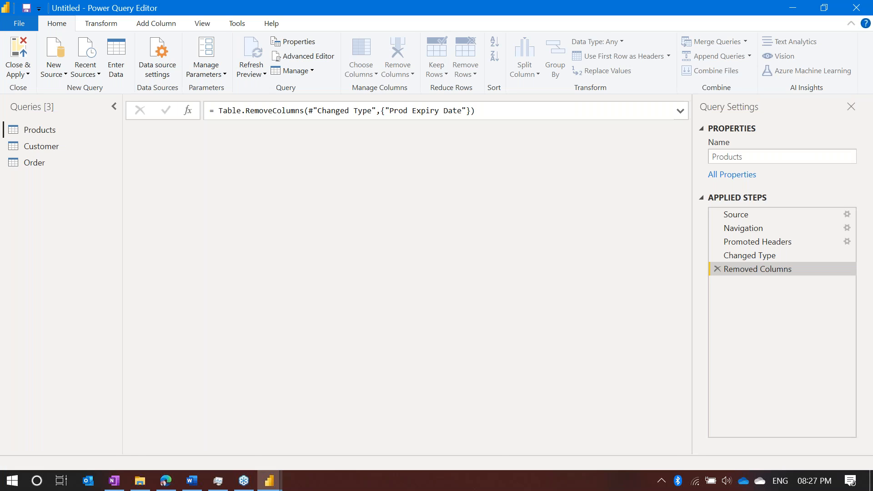
click(748, 257)
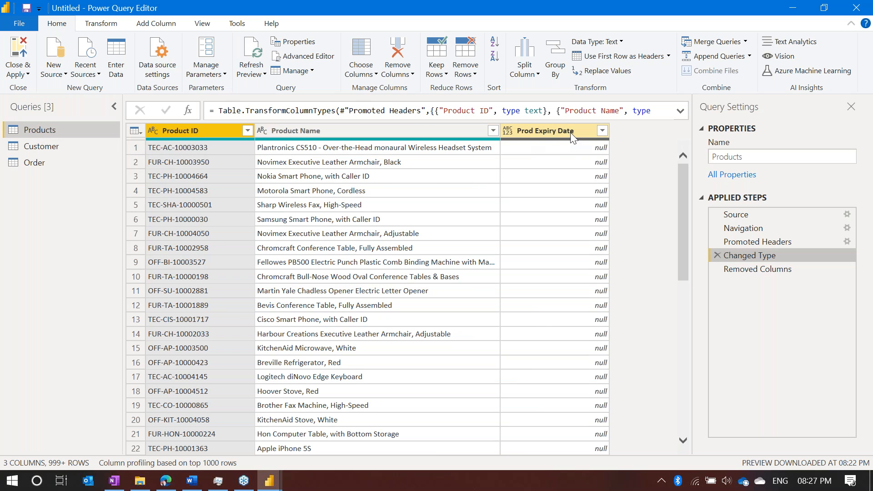
click(792, 267)
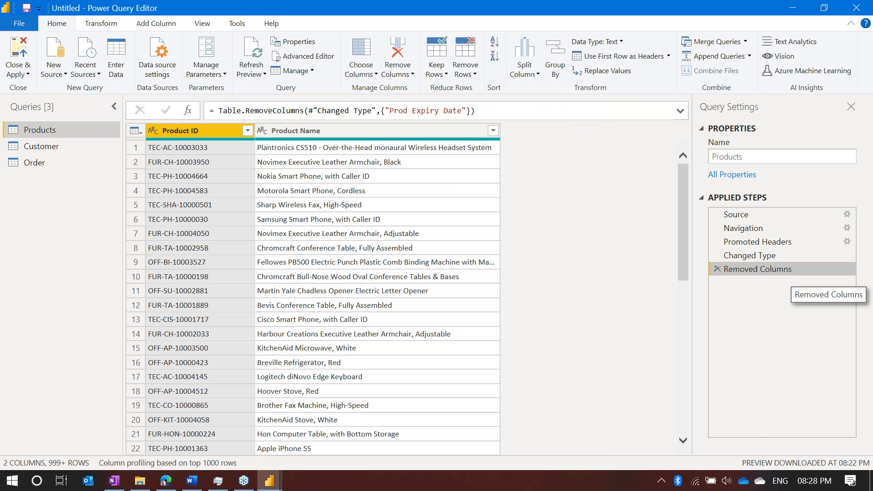
click(40, 151)
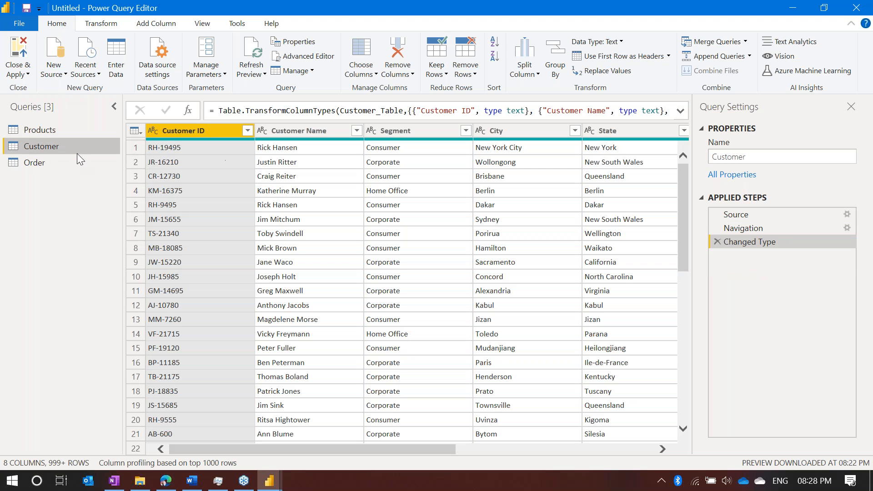
click(52, 162)
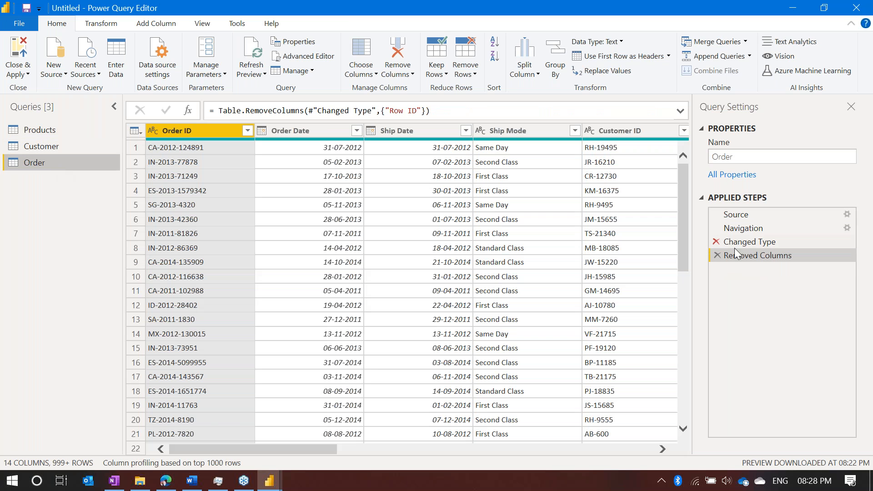
click(779, 243)
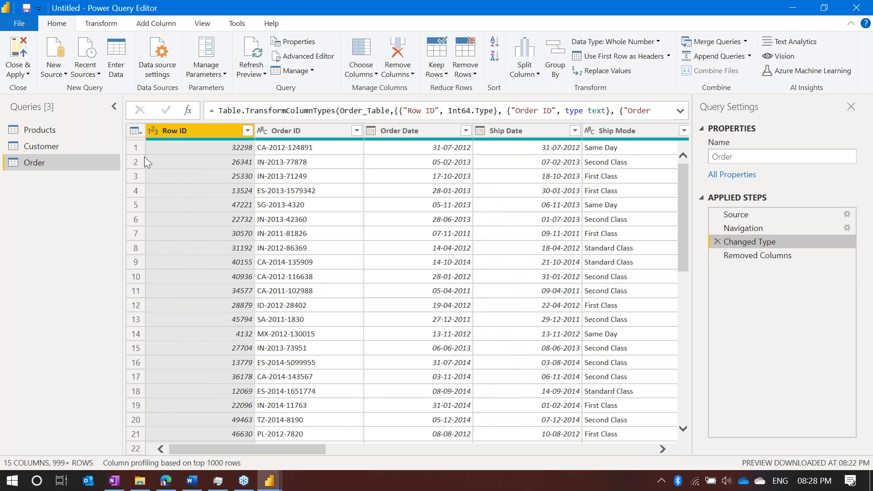
click(44, 131)
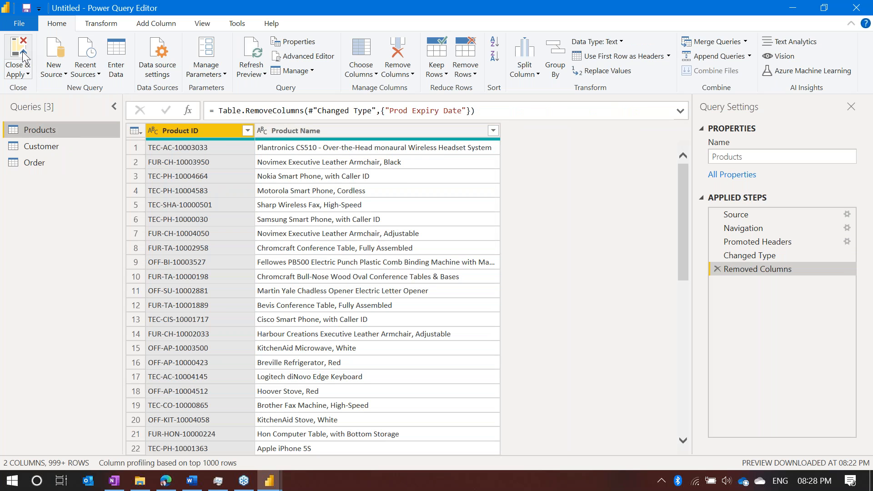
click(18, 50)
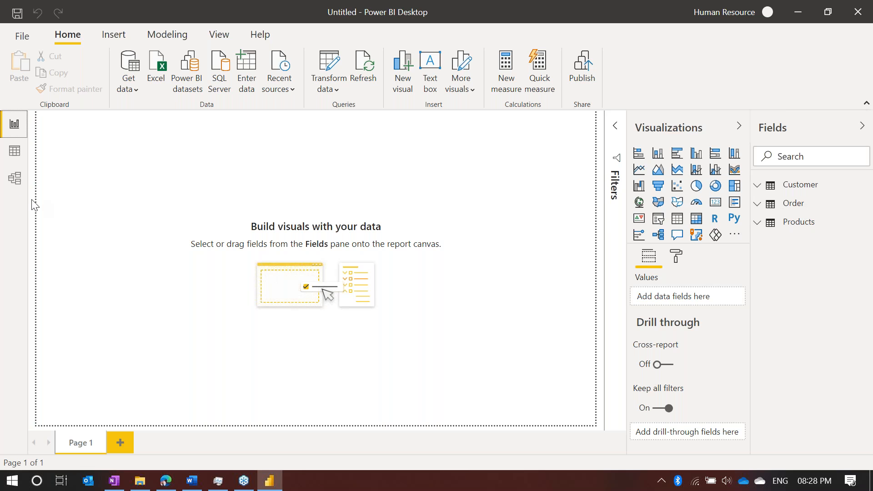
Line up the Order and Products tables with Customer in the model view and upgrade to the new model view
click(15, 177)
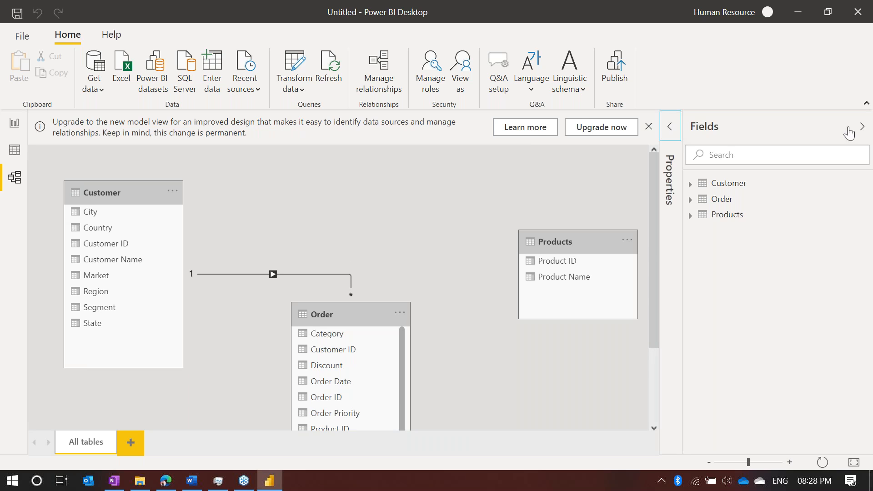
click(863, 127)
drag(347, 316, 392, 184)
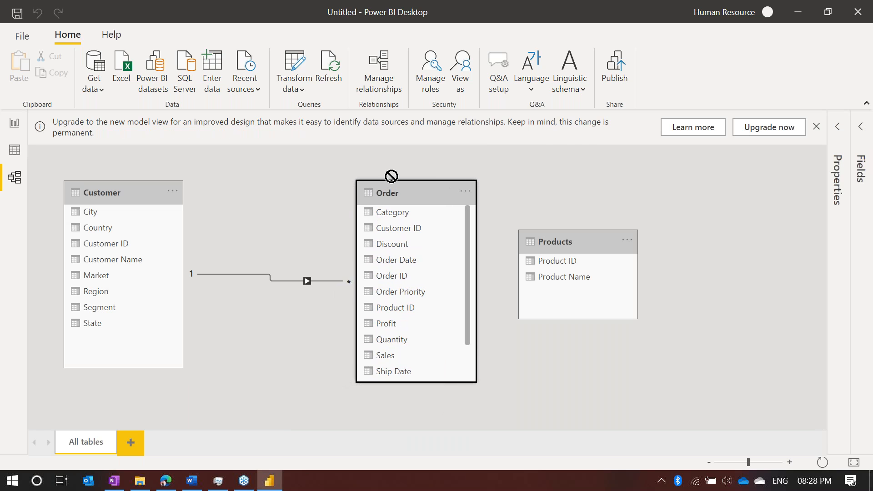
drag(587, 226, 613, 173)
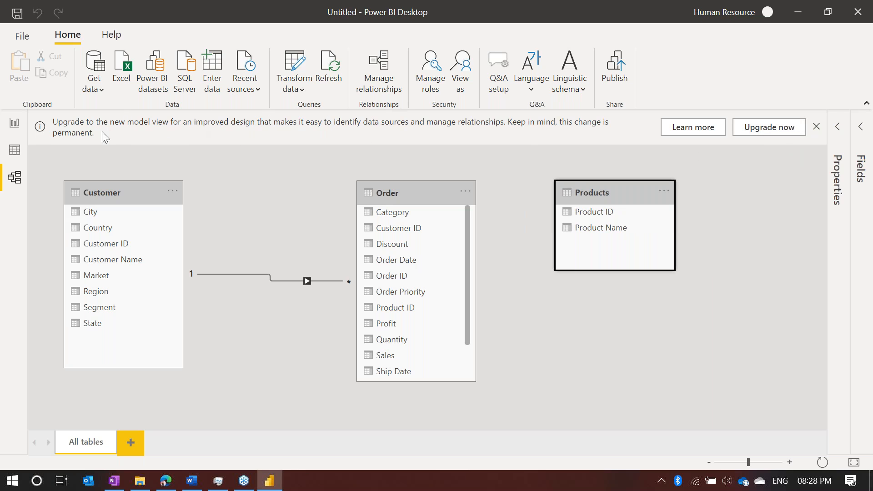
click(765, 129)
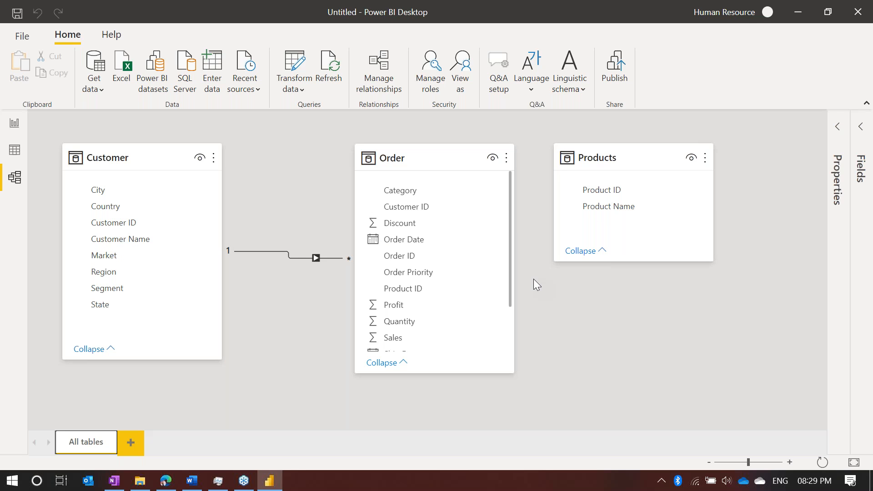
Delete the relationship between the Customer and Order tables
right_click(293, 255)
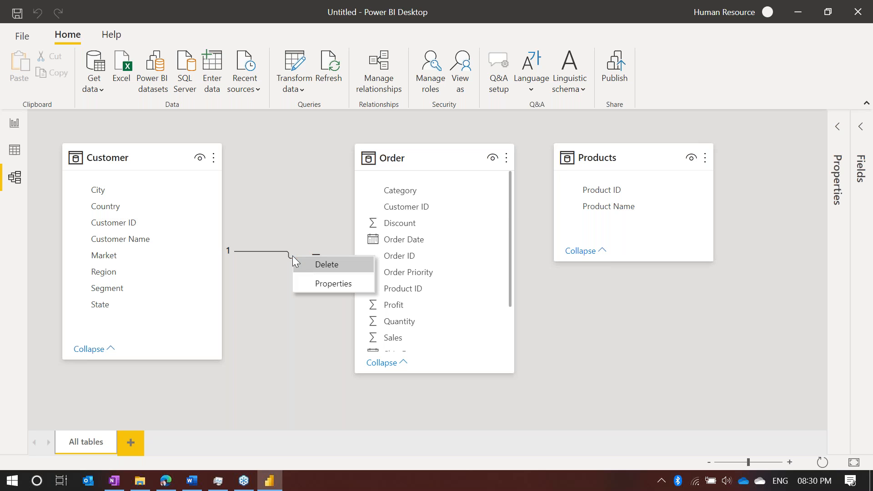
click(326, 264)
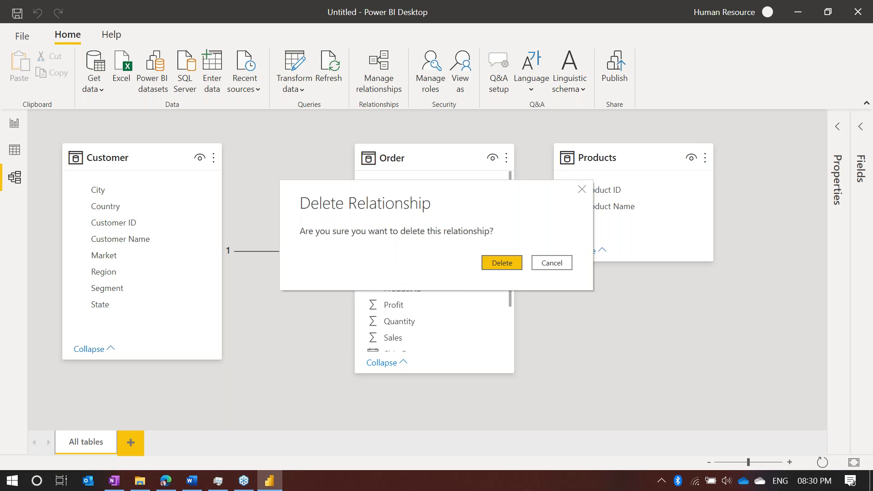
click(516, 261)
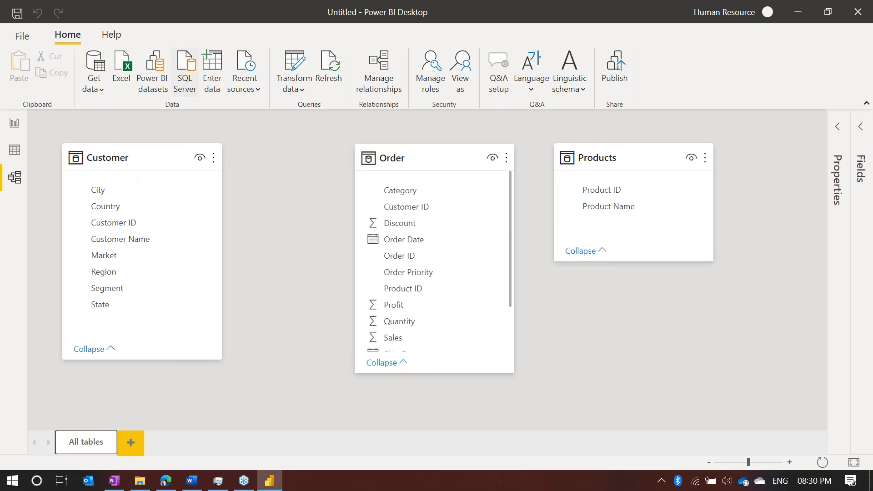
Examine the ID columns in the Customer and Order tables that can link them
click(102, 227)
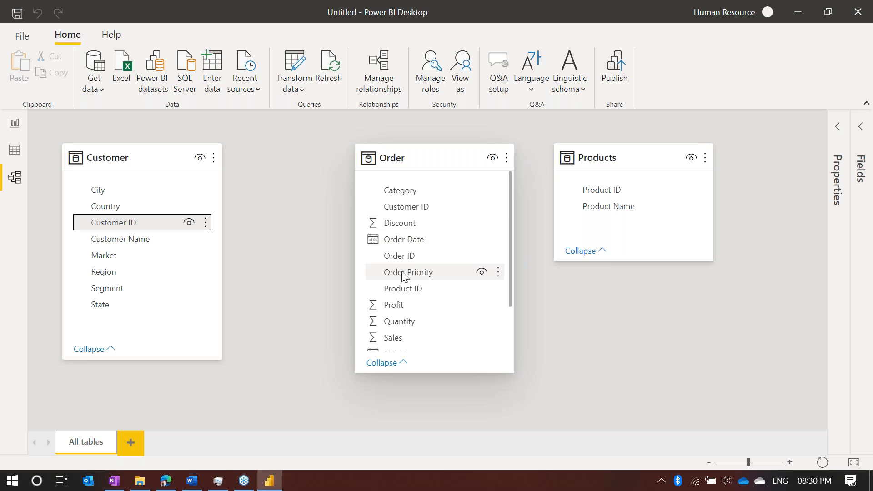
scroll(411, 304, down, 2)
scroll(413, 306, up, 2)
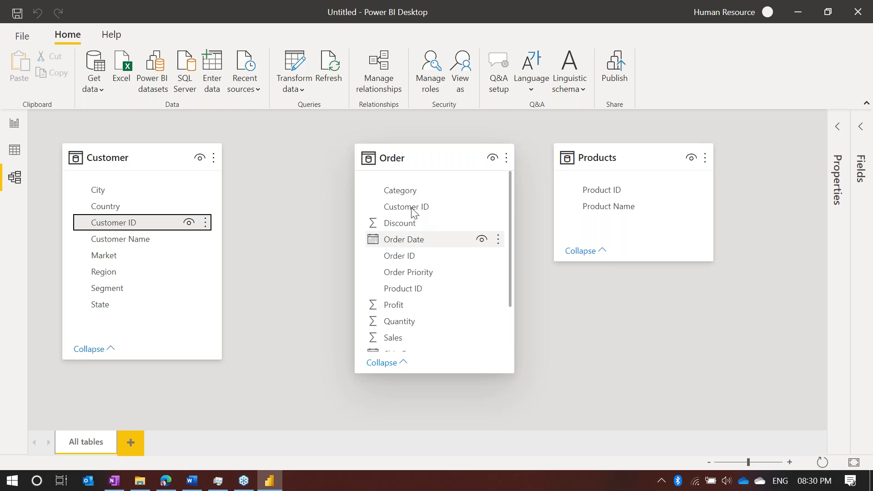
click(407, 257)
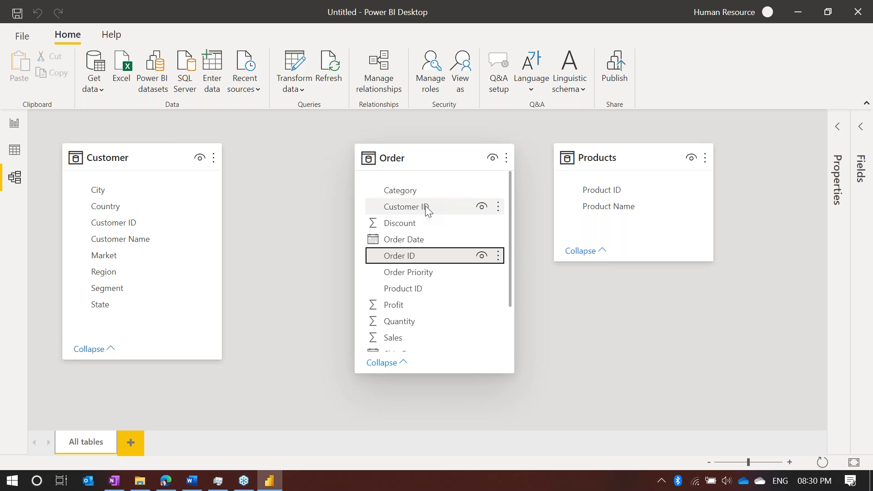
Move the Products table farther away from the Order table in the model diagram
scroll(425, 206, down, 1)
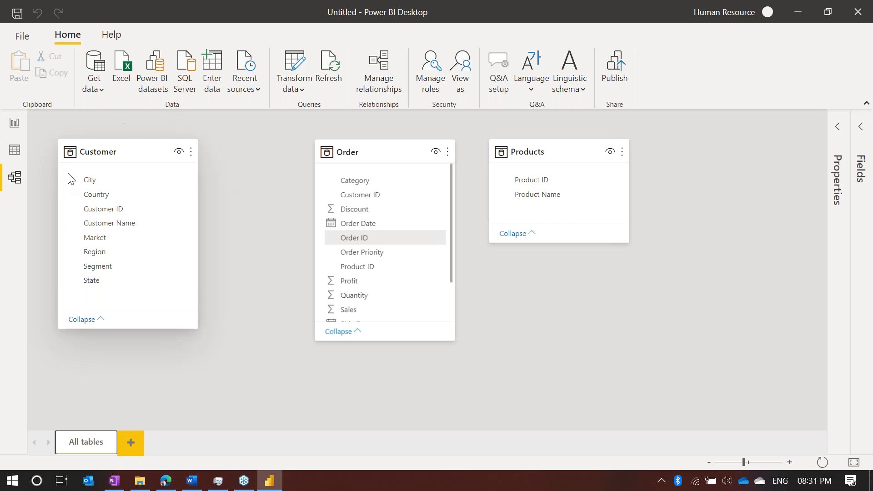
mouse_move(159, 144)
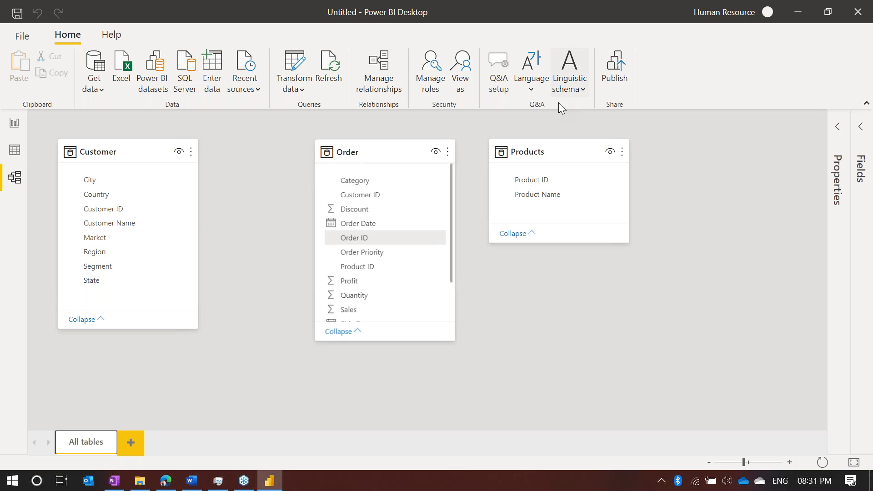
click(543, 151)
drag(544, 150, 631, 151)
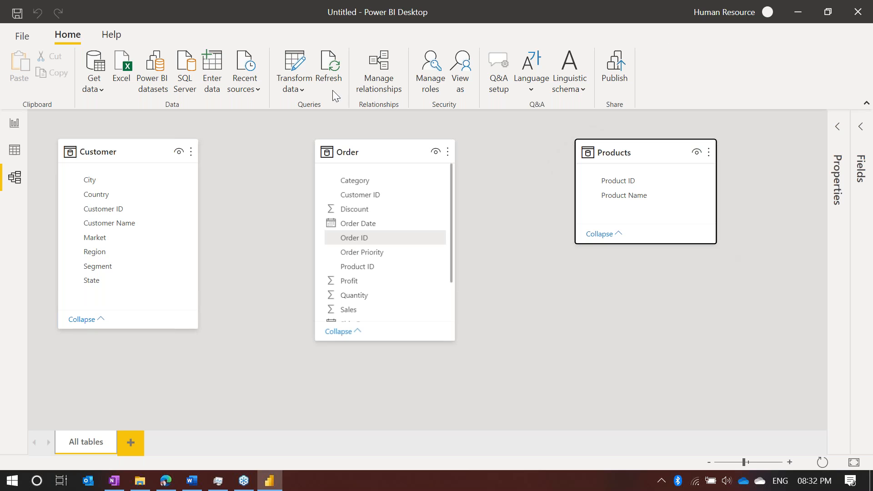
Try relating Customer ID in the Customer table to Profit in the Order table, and delete that relationship
click(127, 149)
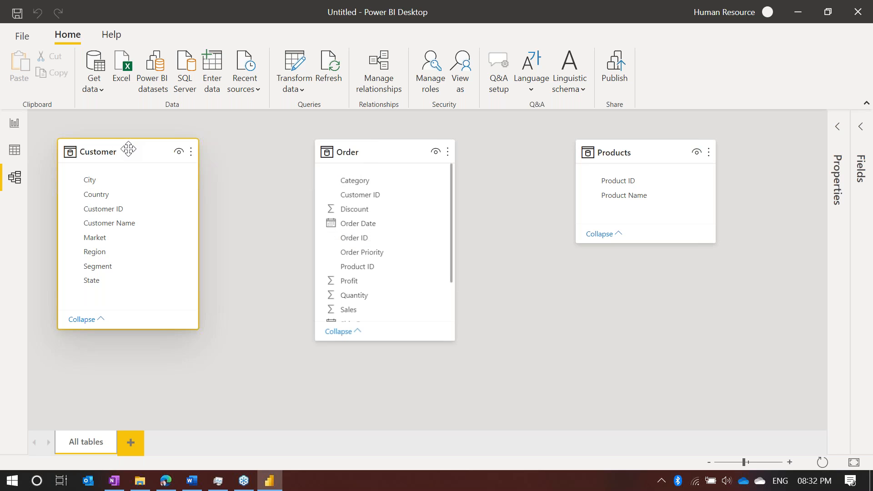
click(99, 209)
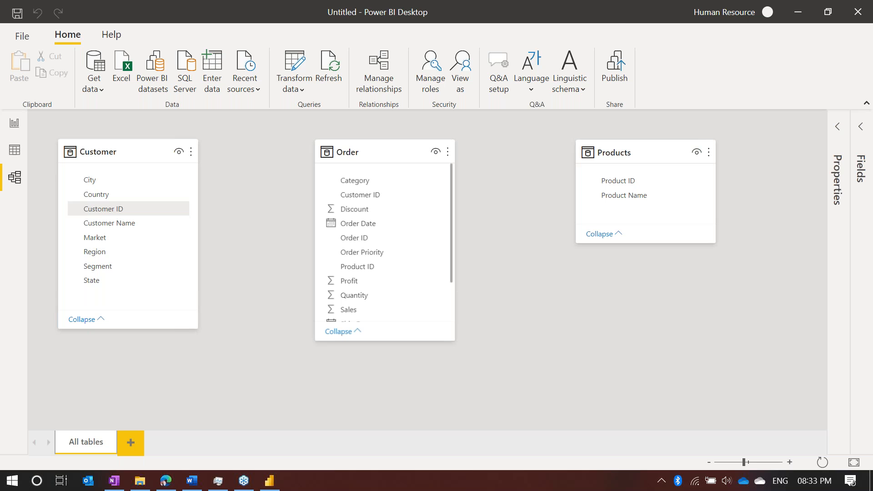
drag(99, 212, 348, 274)
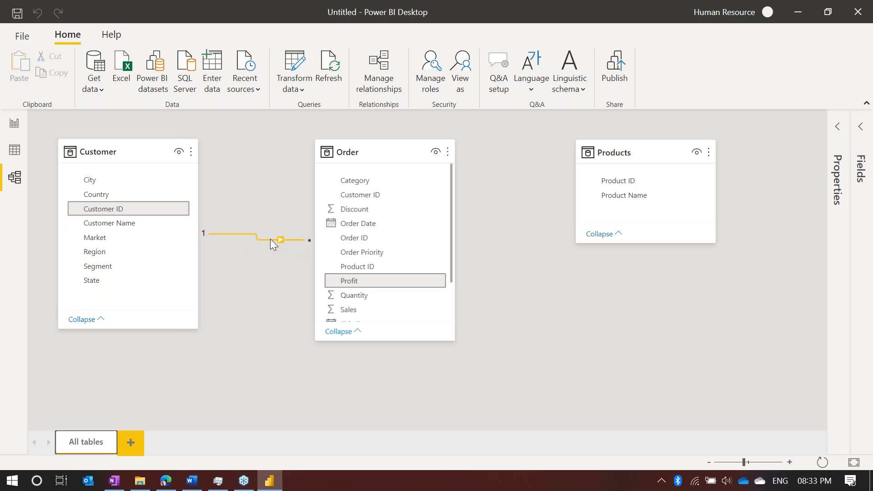
right_click(270, 239)
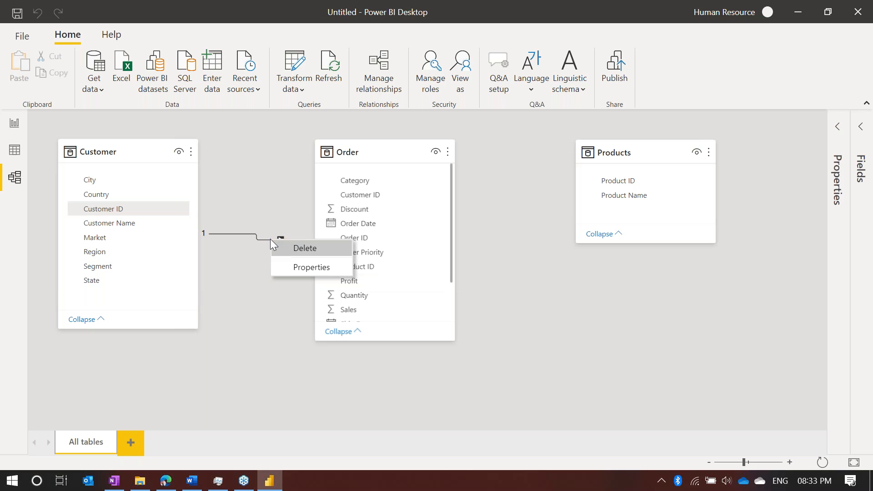
click(301, 248)
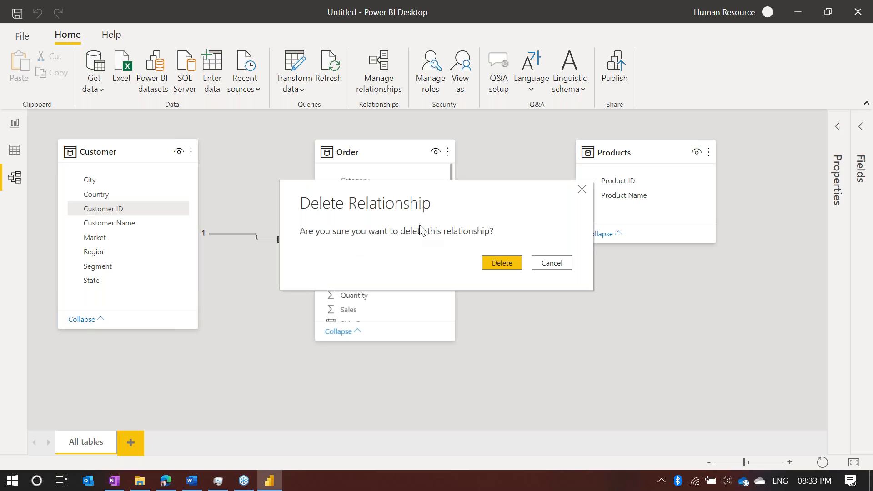
click(515, 264)
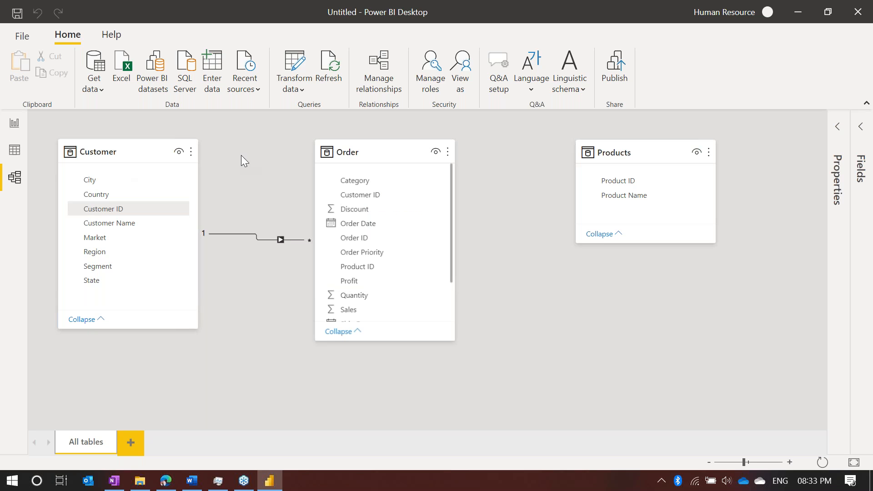
Create a relationship from Customer ID in the Customer table to Customer ID in the Order table
drag(104, 209, 372, 200)
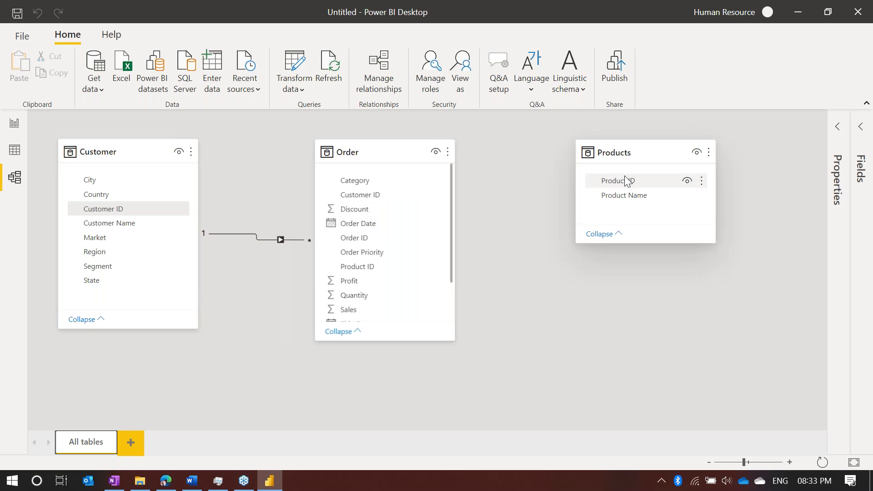
drag(632, 179, 375, 239)
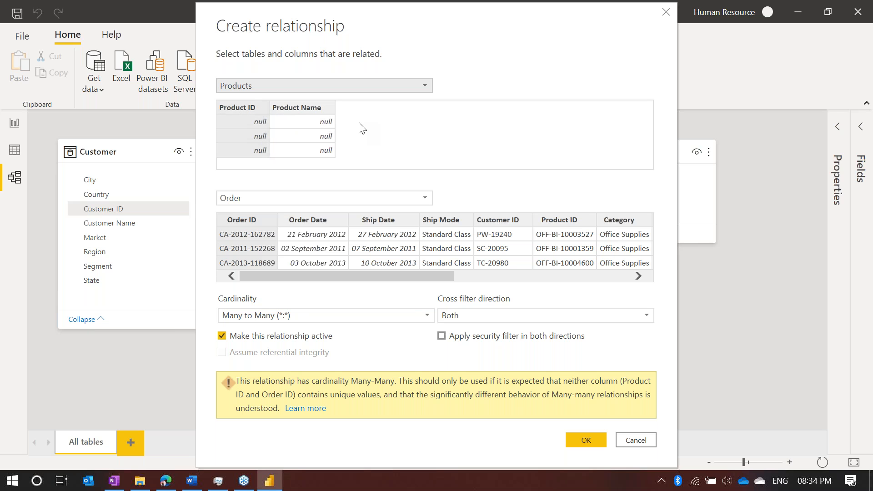
click(644, 446)
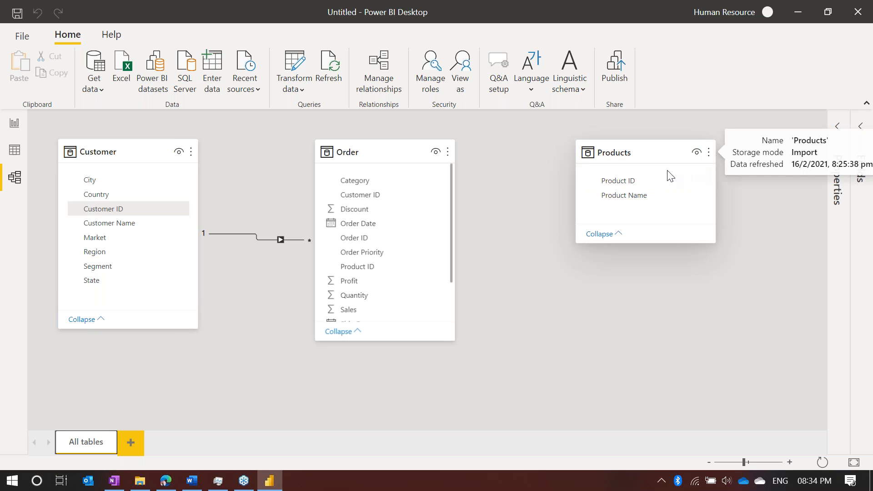
click(708, 152)
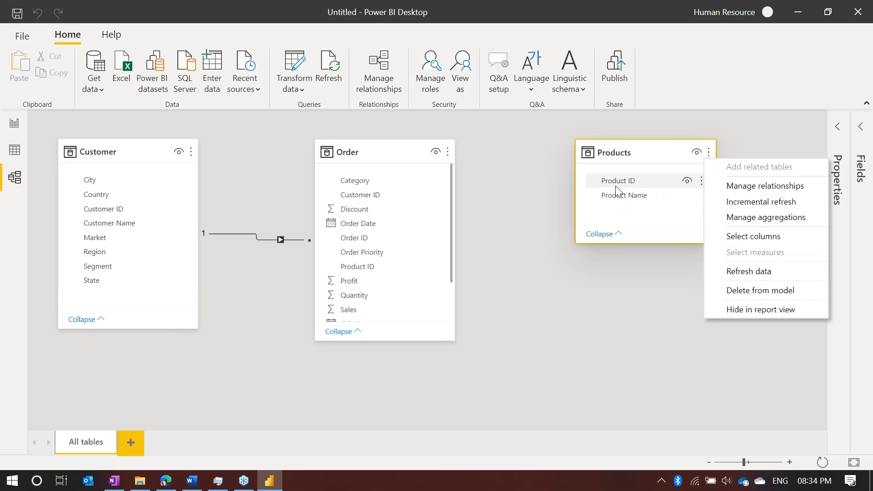
click(523, 252)
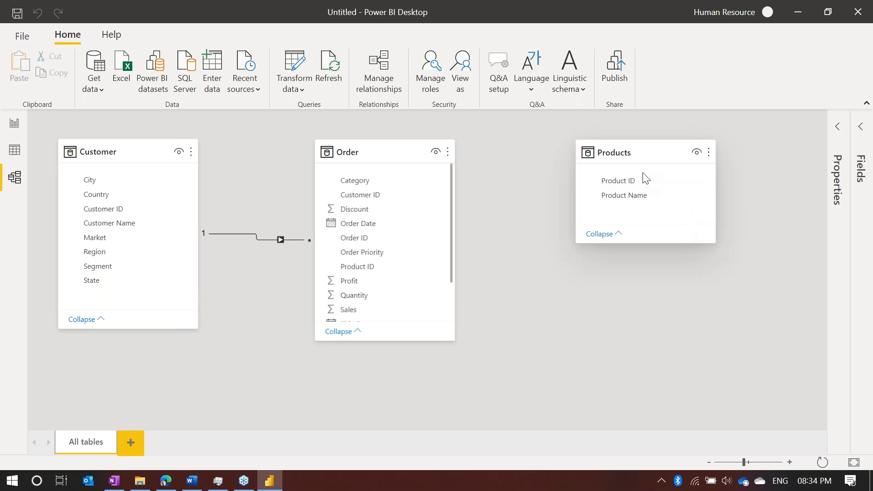
key(Tab)
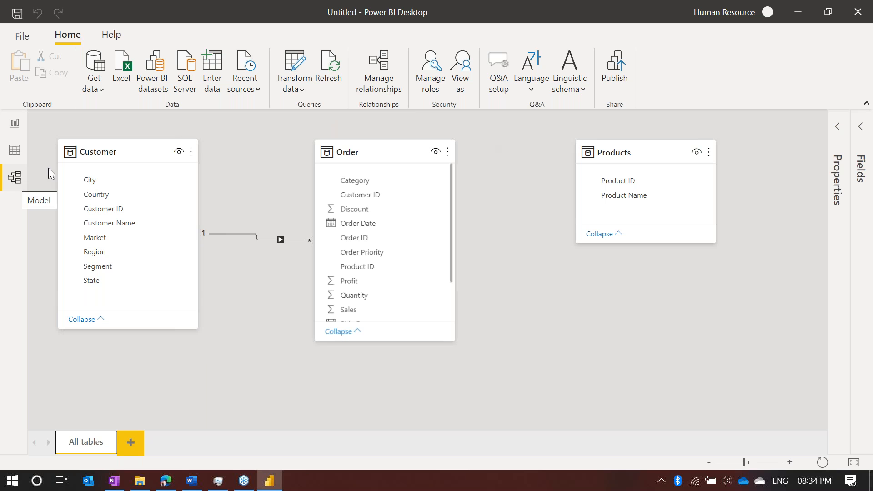
Remove the blank rows from the Products query in the Power Query Editor and apply the change to the model
click(298, 76)
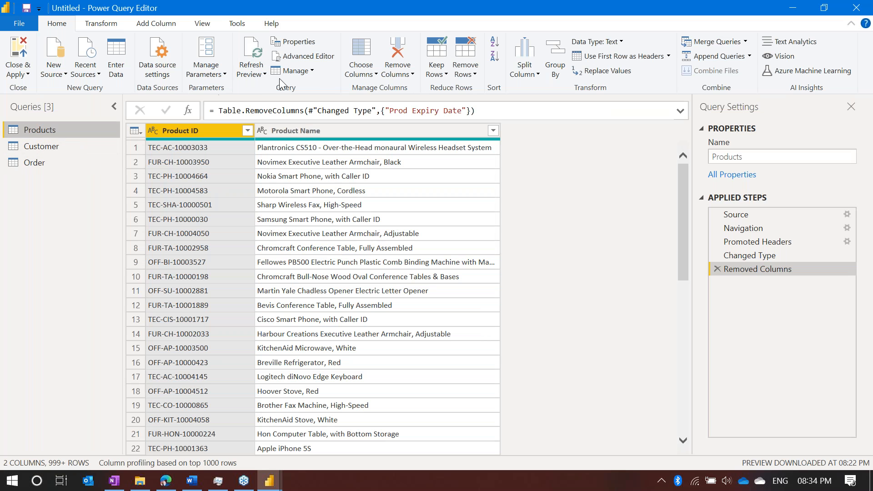
click(464, 70)
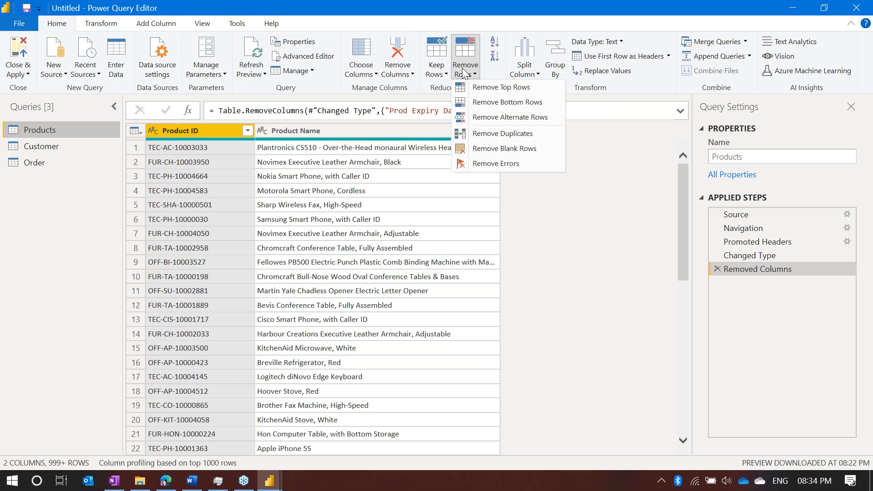
click(513, 151)
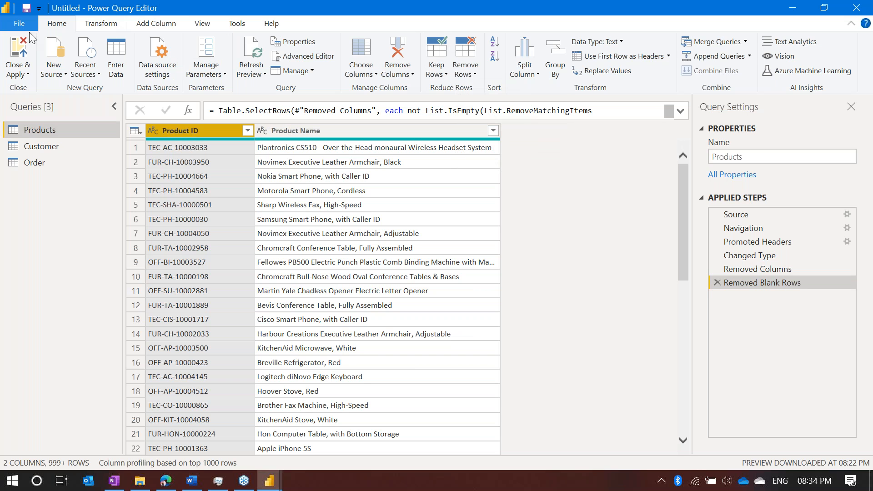
click(20, 46)
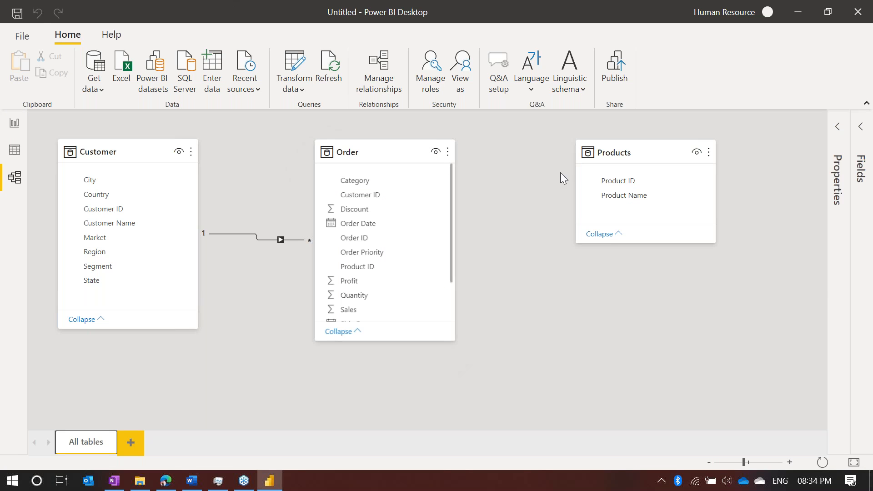
Create a relationship between the Products and Order tables and match it on the Product ID column of both
drag(613, 176, 382, 244)
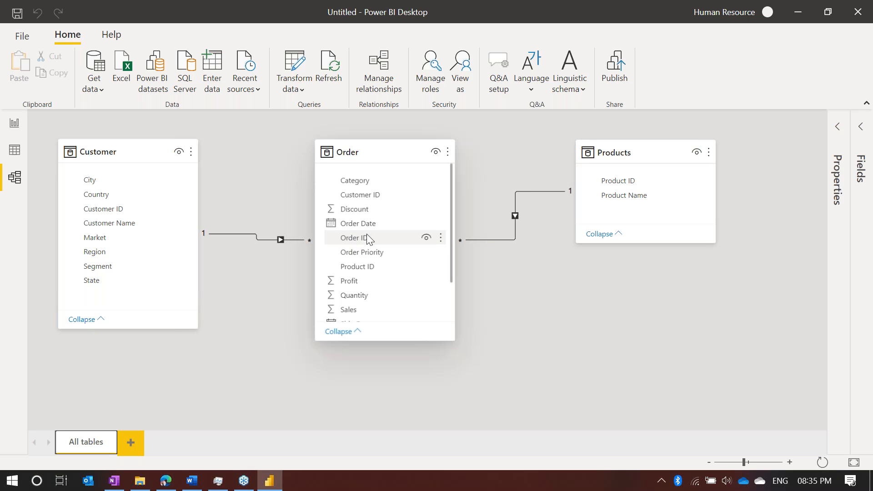
right_click(517, 197)
click(531, 225)
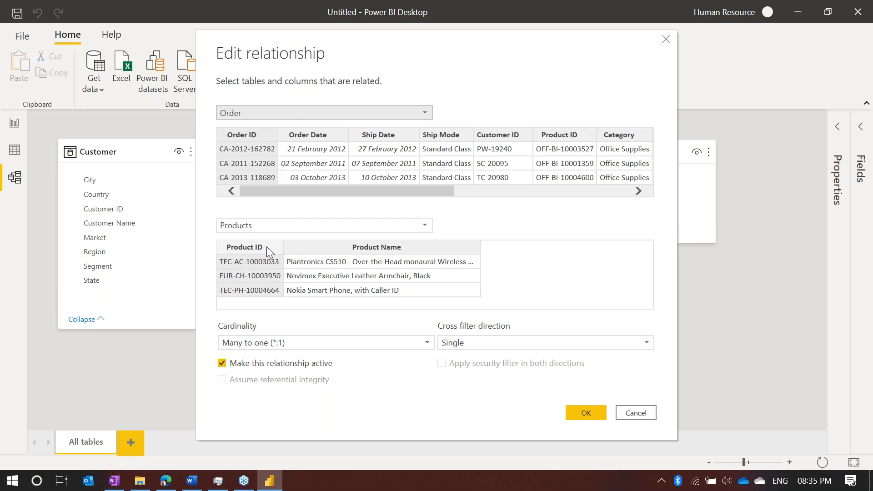
click(564, 135)
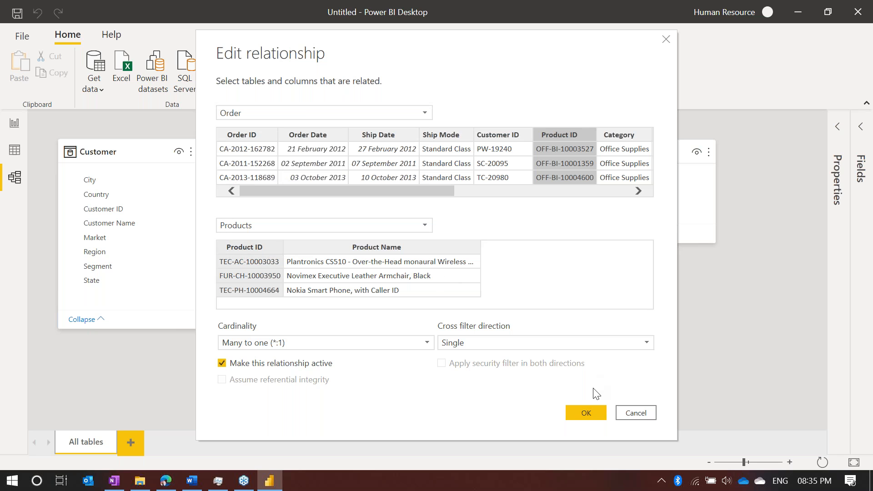
click(585, 414)
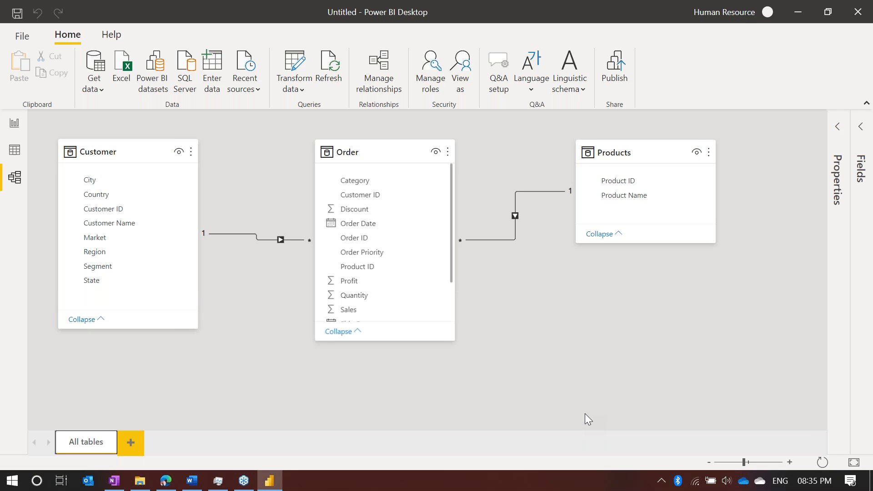
Review the Customer–Order link and the tables, columns, cardinality and cross filter direction of the Order–Products relationship
click(251, 233)
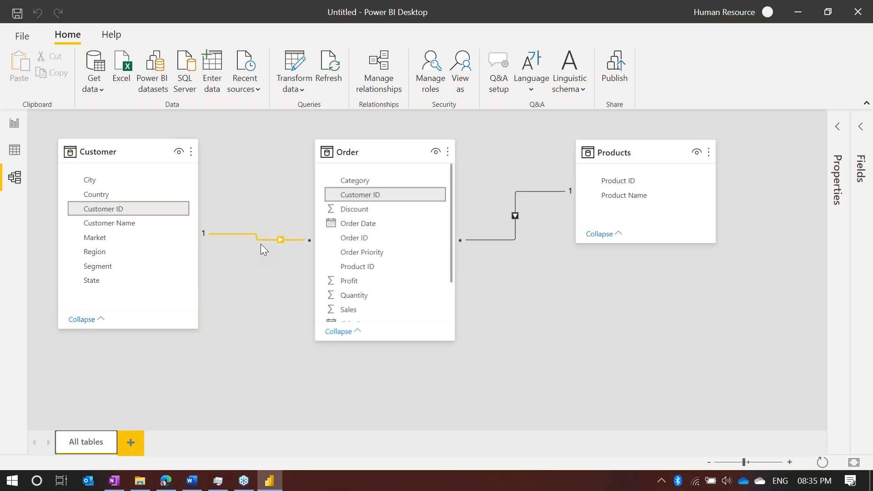
click(261, 250)
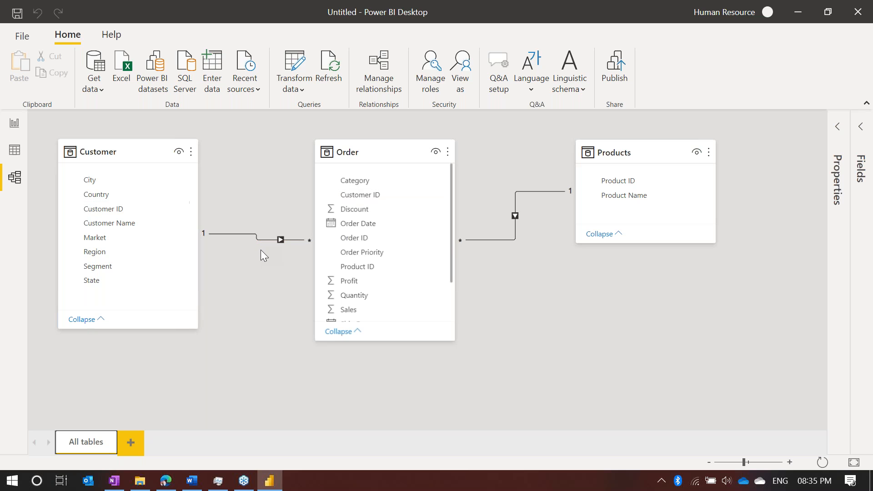
click(506, 240)
right_click(532, 191)
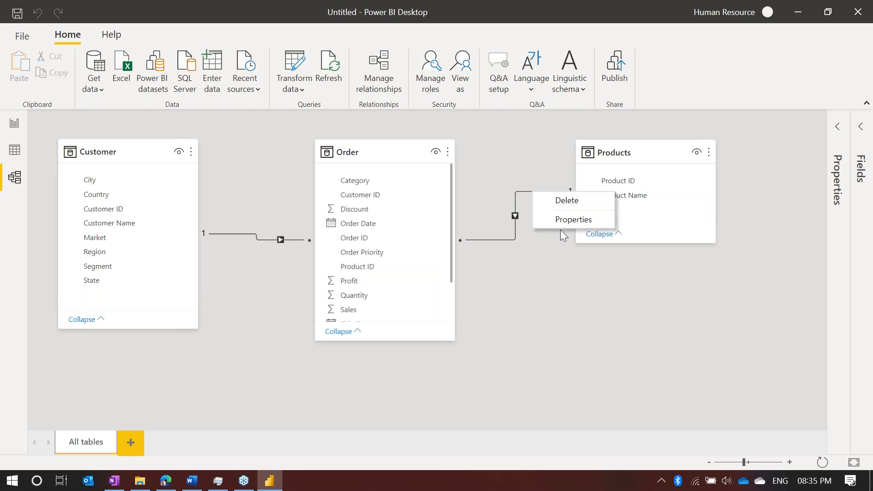
click(579, 221)
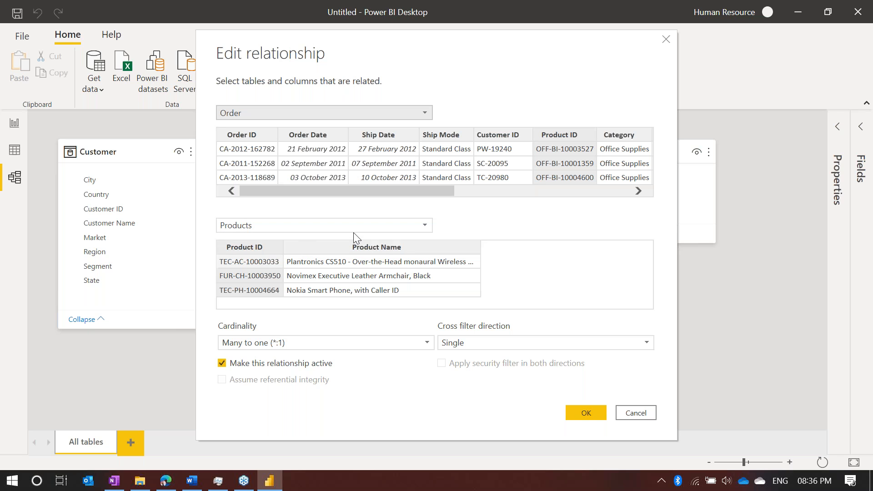
click(598, 415)
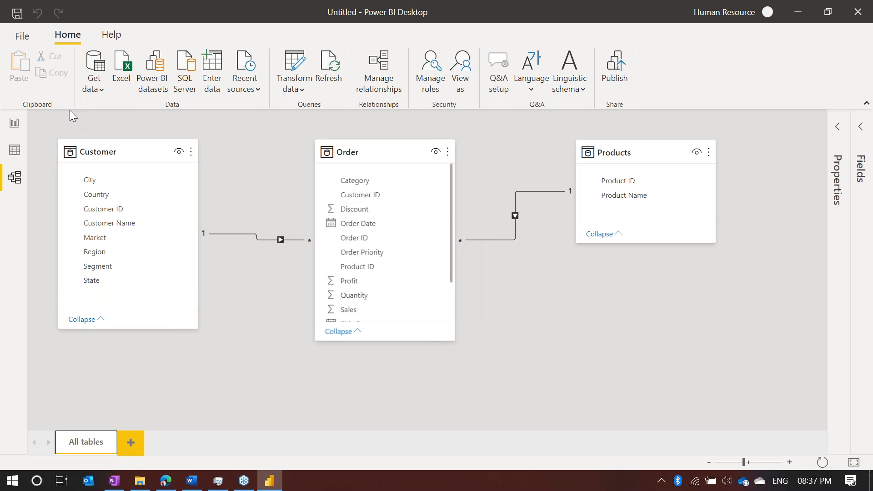
Switch to the report view, add a table visual of Customer's Market field, and enlarge it across most of the page
click(16, 126)
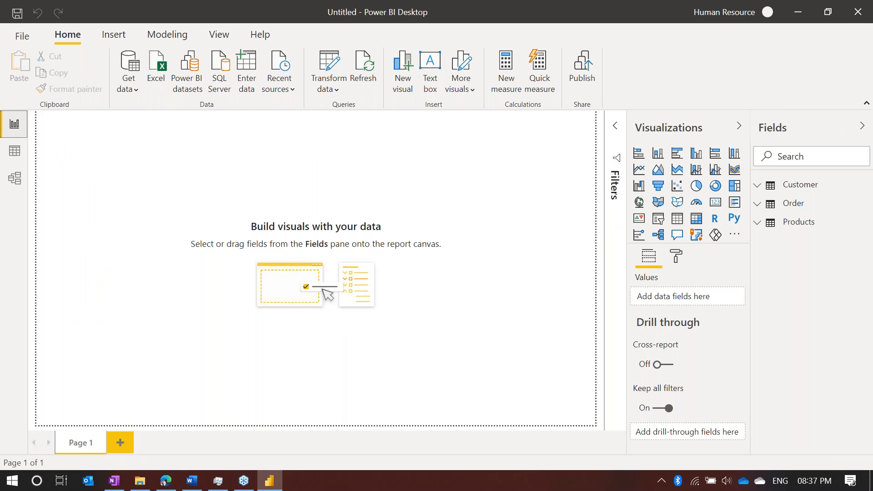
click(757, 190)
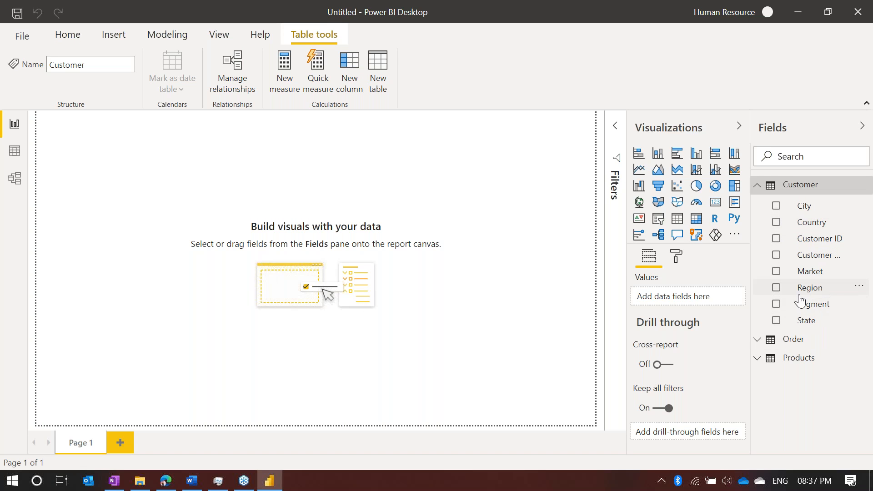
click(776, 272)
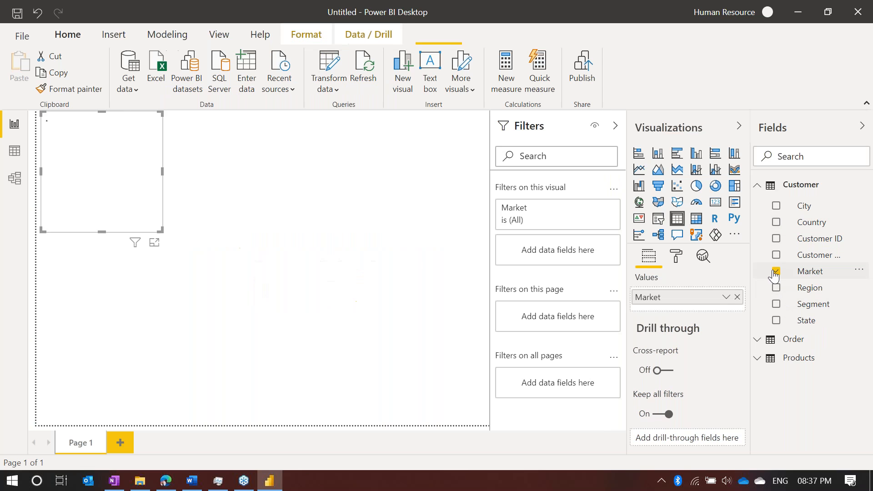
drag(130, 210, 460, 390)
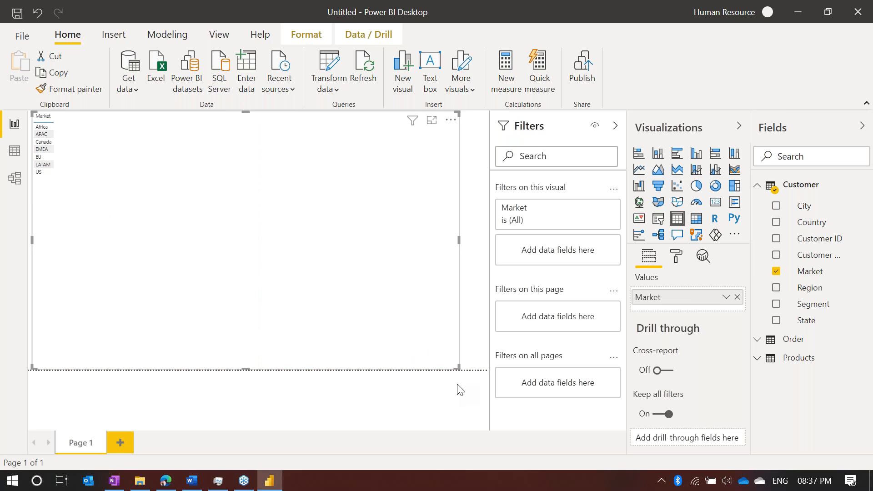
Add the Order table's Profit field to the Market table visual and shrink the visual
click(758, 341)
scroll(814, 382, down, 3)
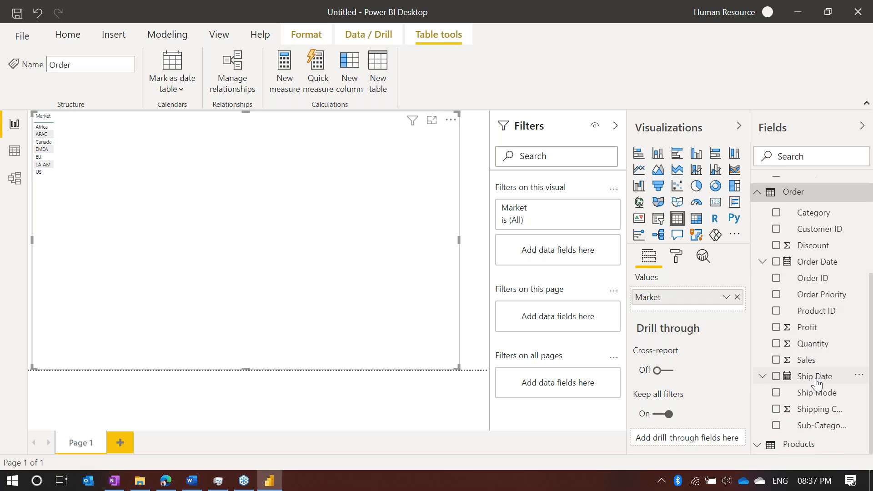
click(776, 328)
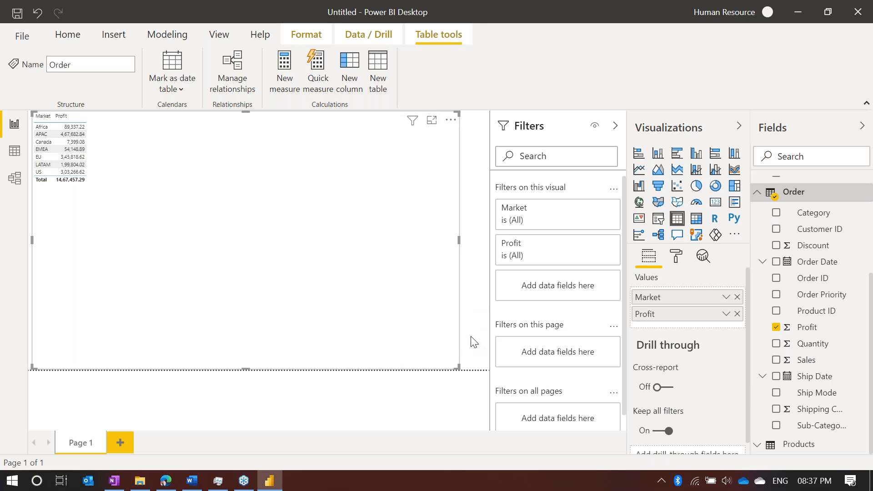
drag(456, 366, 338, 238)
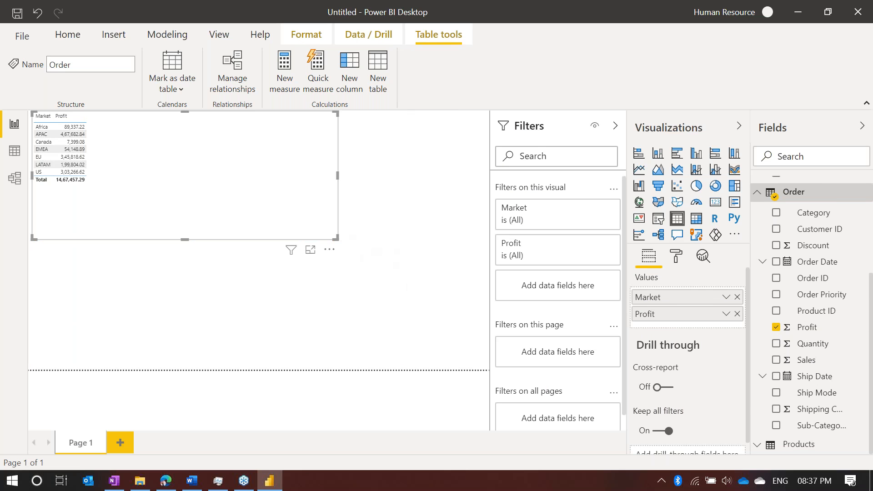
scroll(842, 232, up, 3)
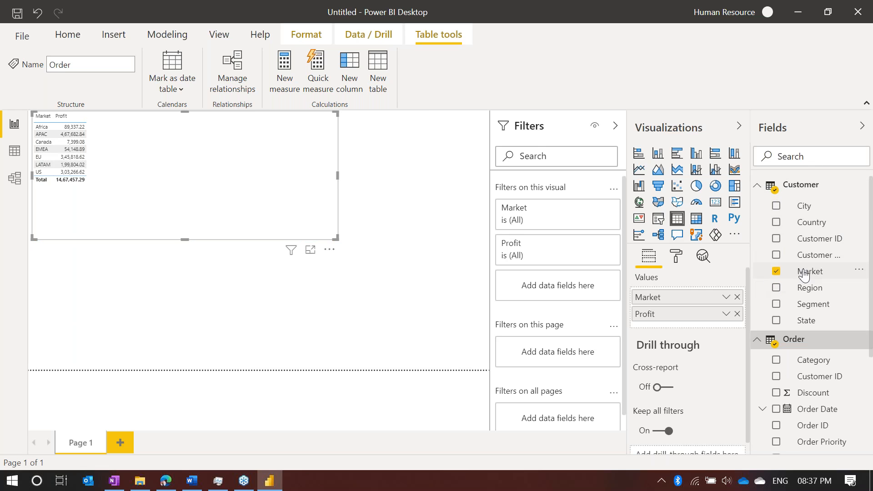
scroll(814, 430, down, 3)
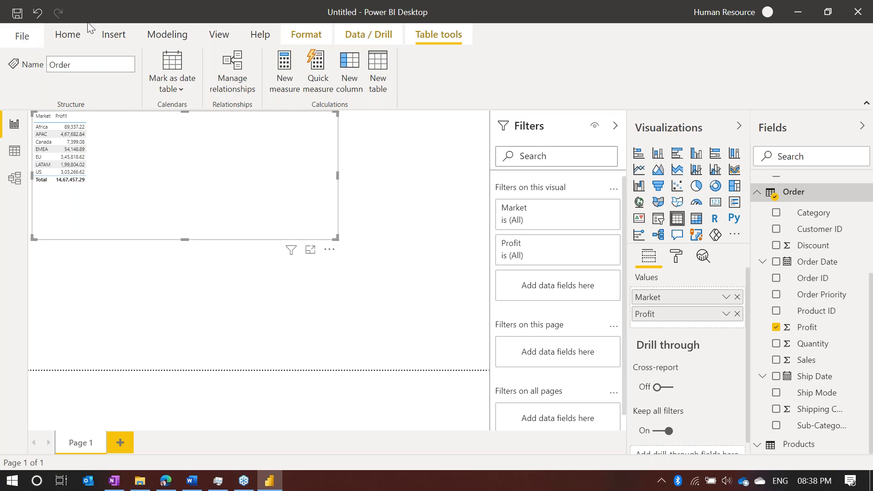
Customize the current theme with a larger general text font size and apply it to the report
click(220, 35)
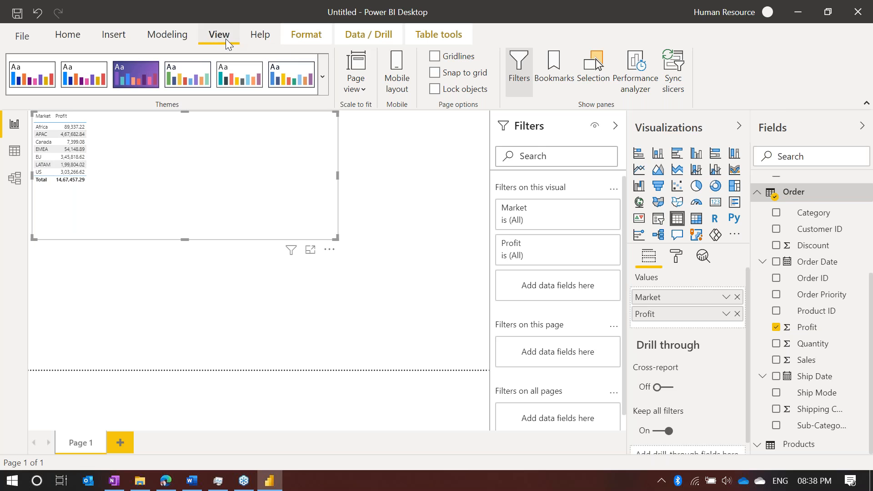
click(321, 73)
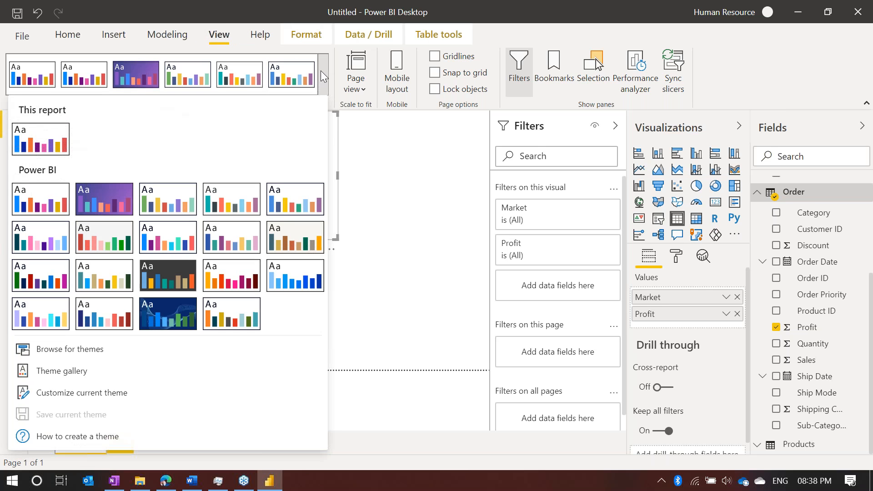
click(70, 398)
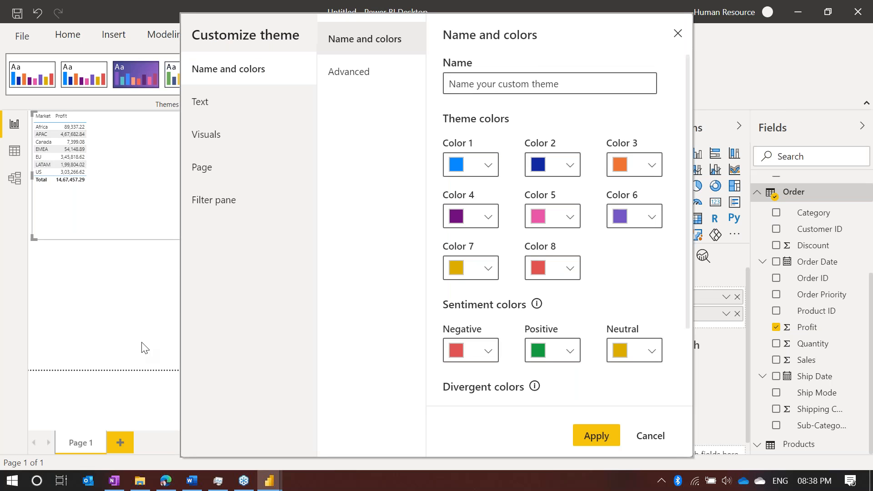
click(220, 111)
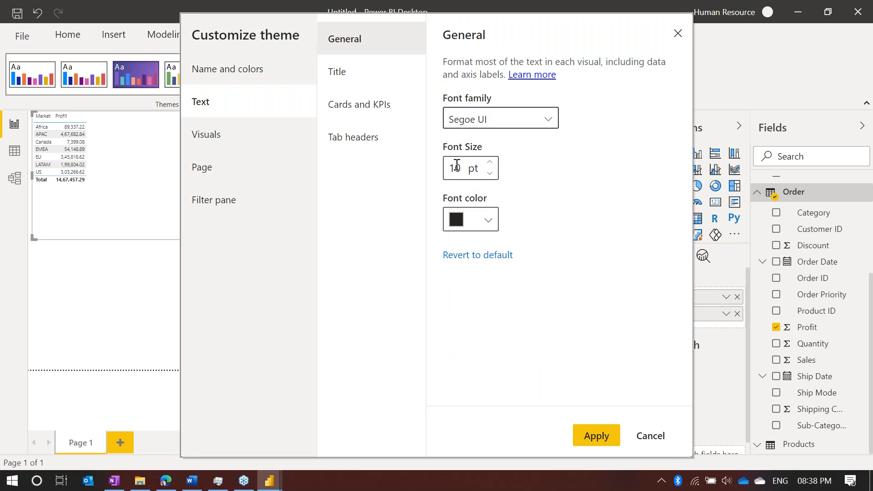
click(491, 164)
click(594, 435)
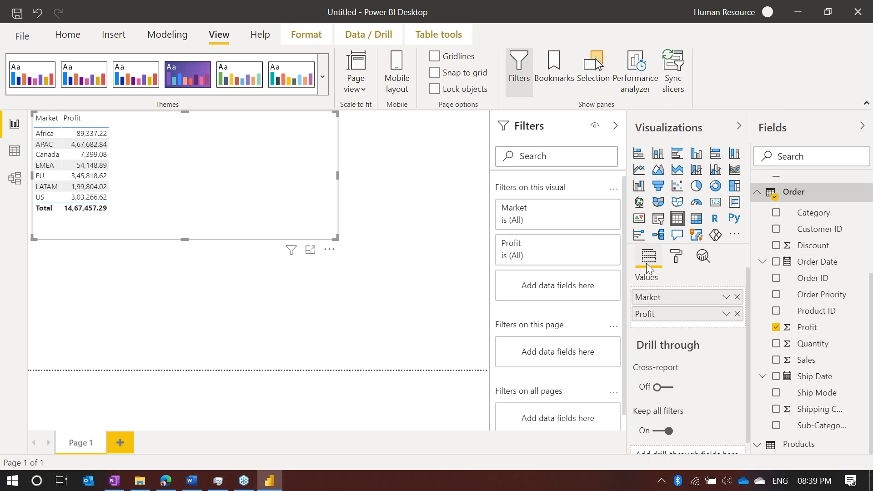
Check how the Customer, Order and Products tables are related in the model view, and return to the report view
click(676, 260)
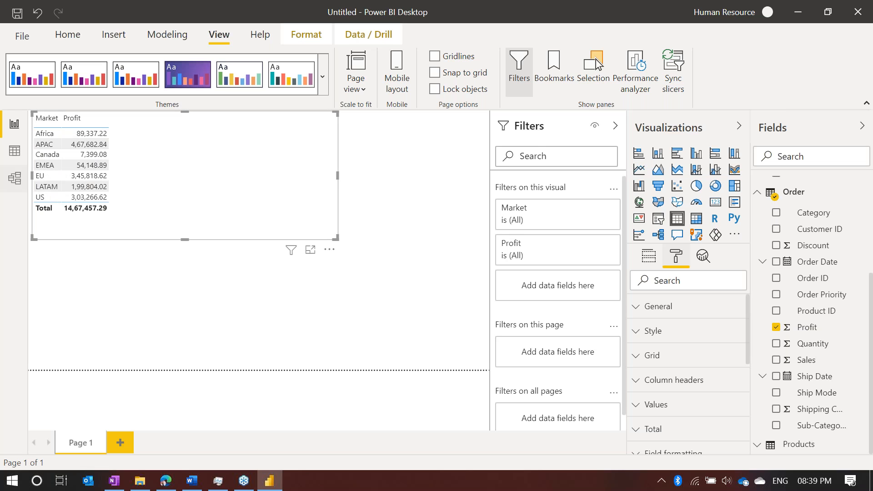
click(15, 177)
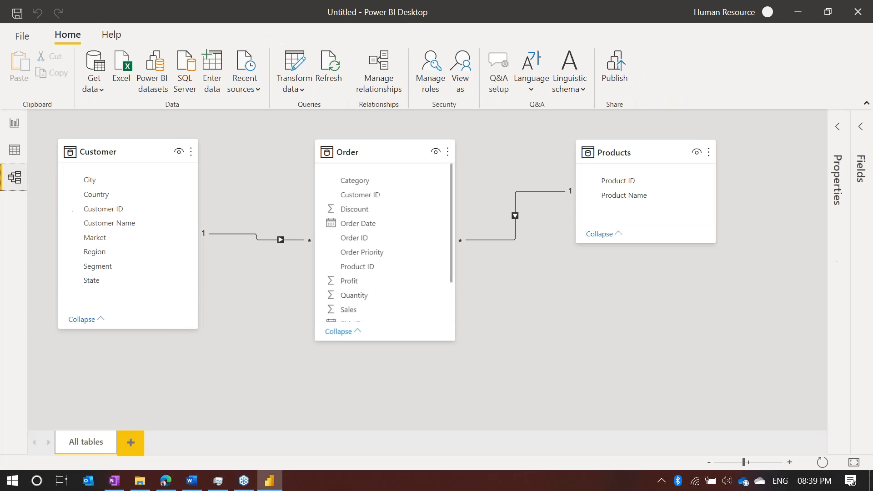
click(14, 130)
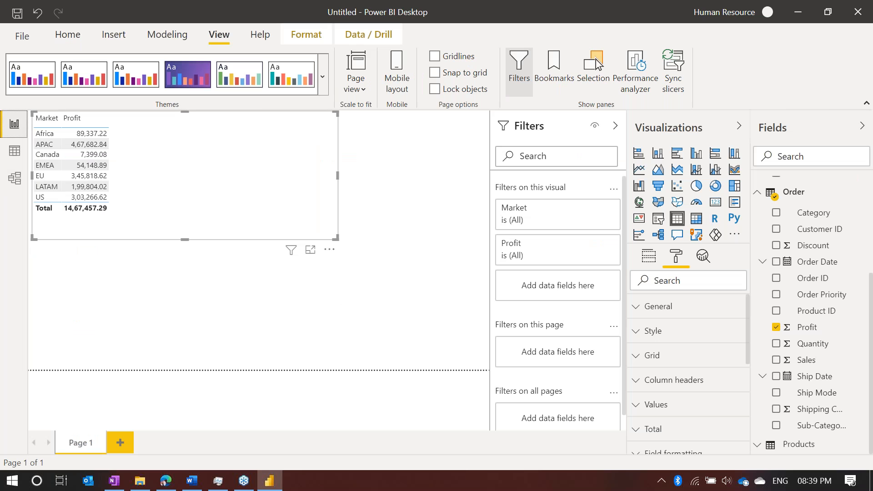
Sort the table visual by Profit in descending order and narrow the visual to fit its two columns
scroll(839, 233, up, 2)
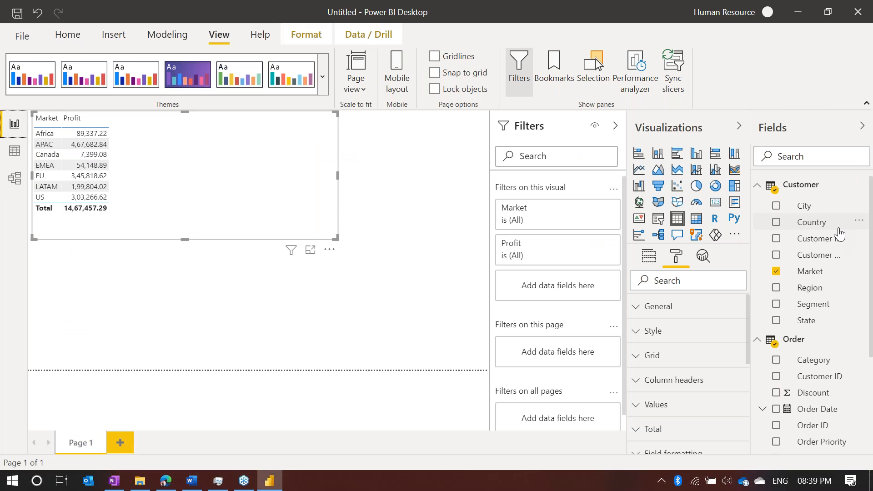
scroll(780, 300, down, 3)
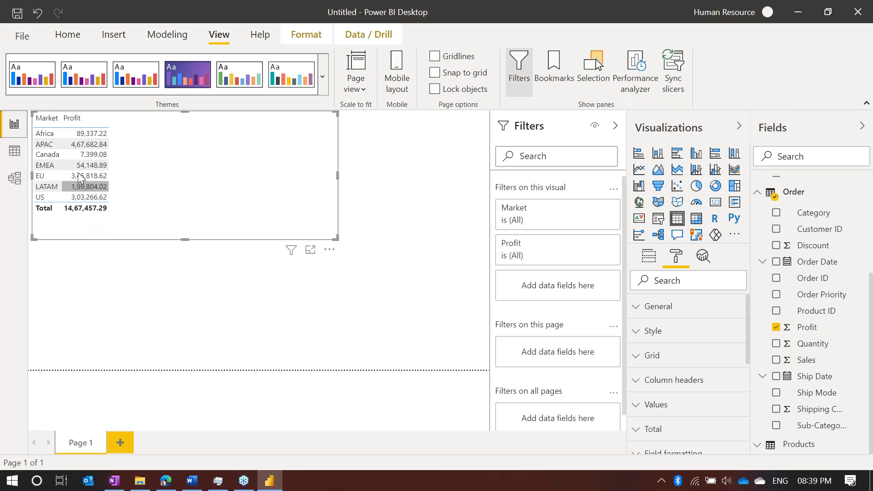
click(87, 128)
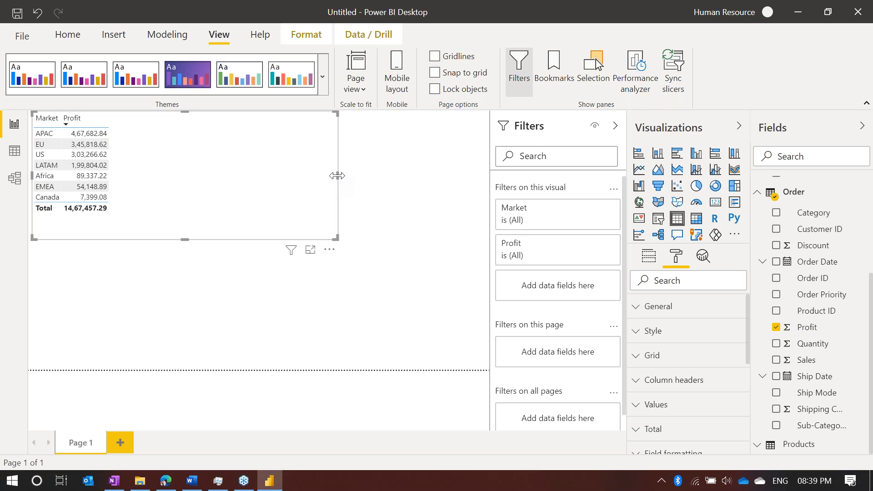
drag(337, 176, 123, 163)
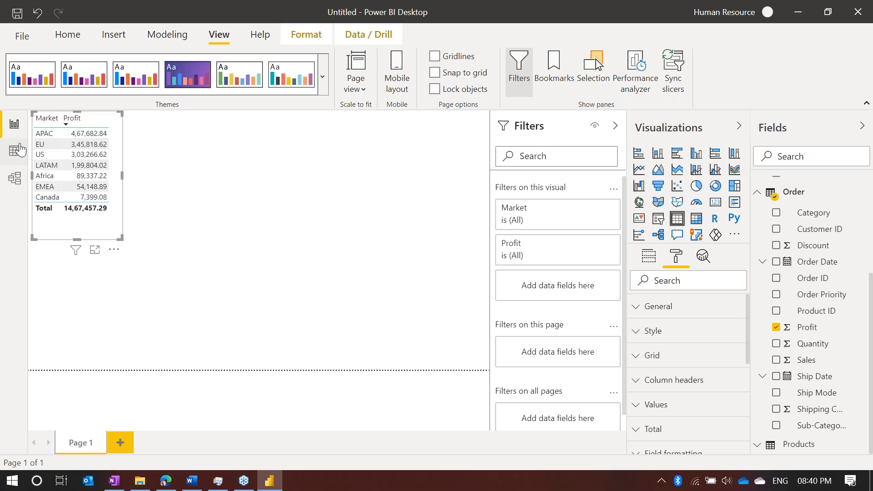
Review the Order table's columns and its links to Customer and Products in the model view, and return to the report
click(14, 180)
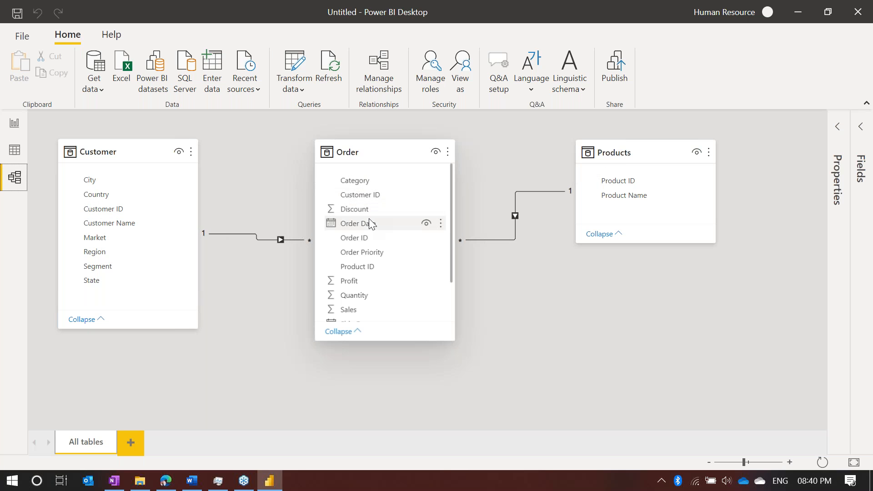
scroll(369, 219, down, 3)
scroll(367, 221, up, 1)
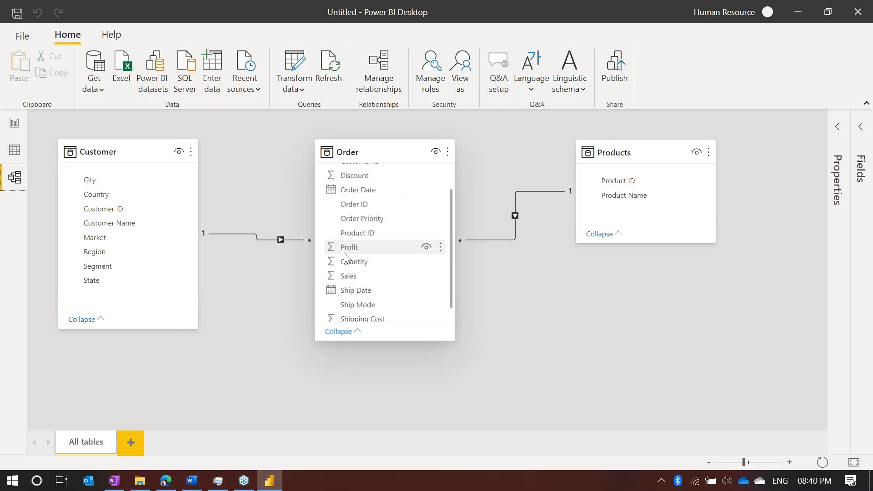
click(14, 150)
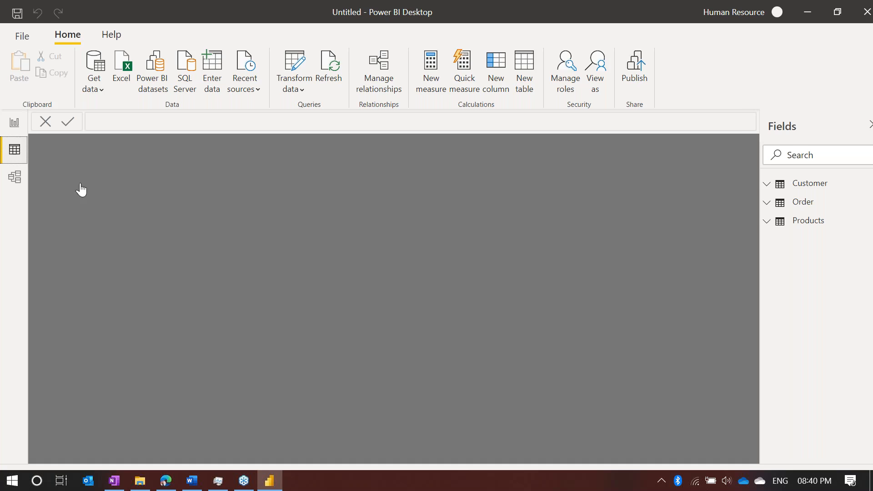
click(15, 124)
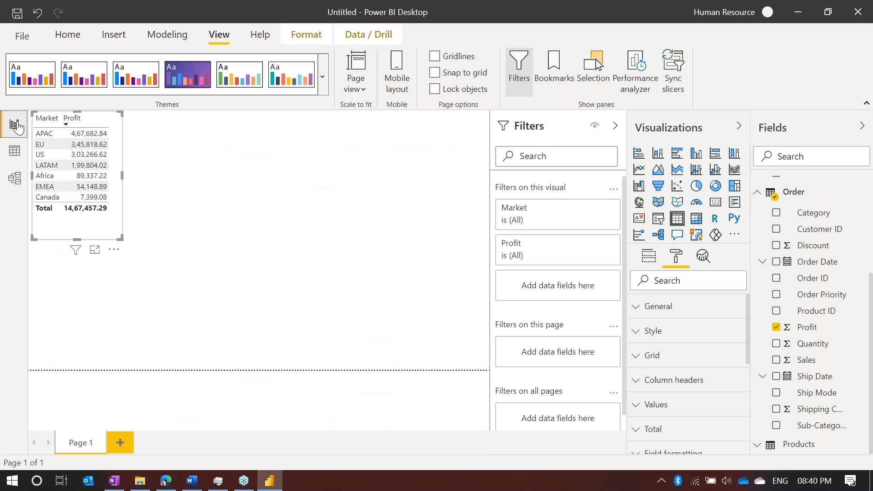
click(16, 177)
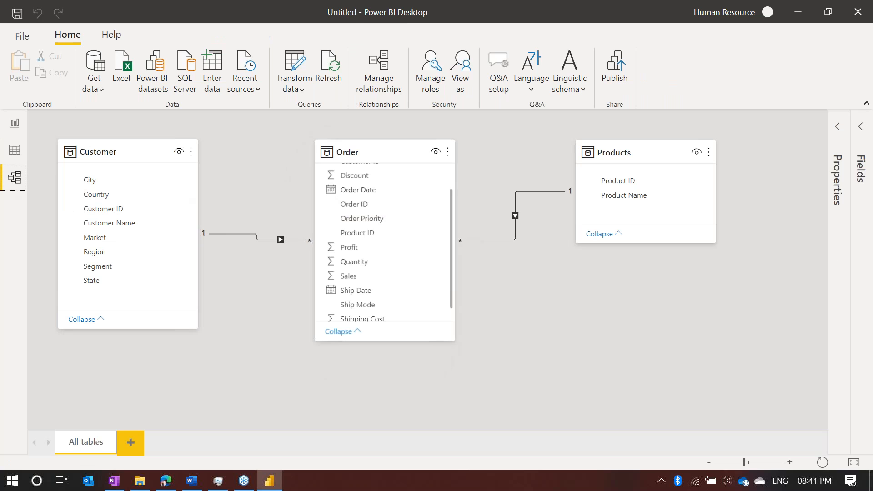
click(13, 125)
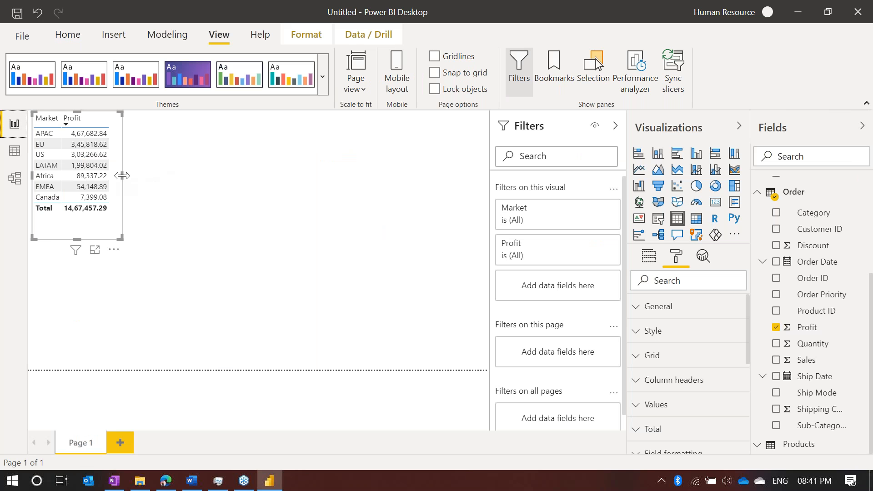
Widen the table visual to make room for another column and check the Products table's columns in the model view
drag(122, 176, 264, 201)
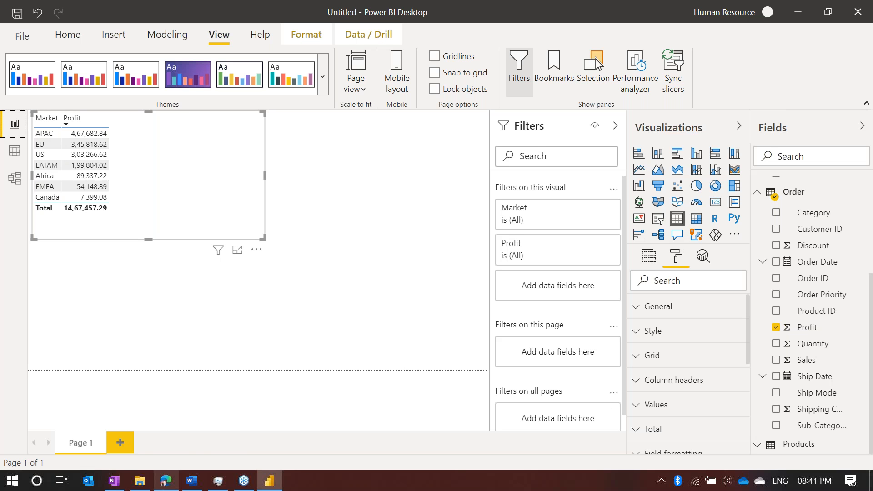
click(166, 489)
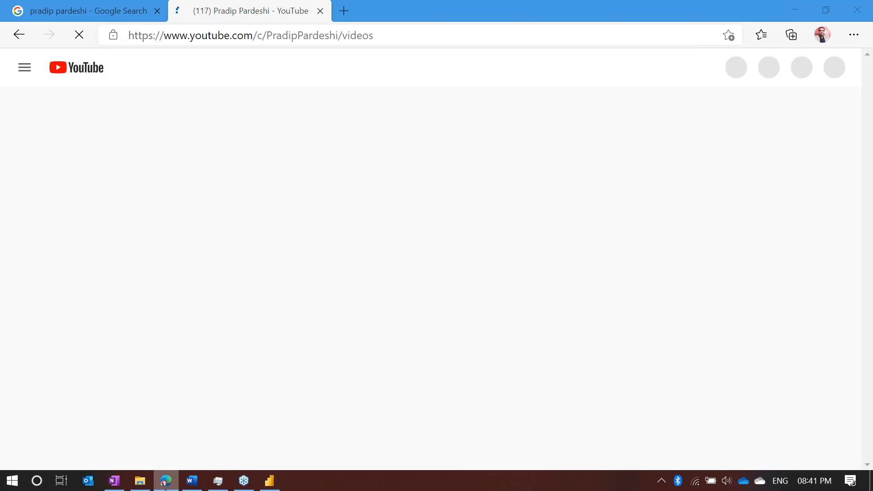
click(165, 490)
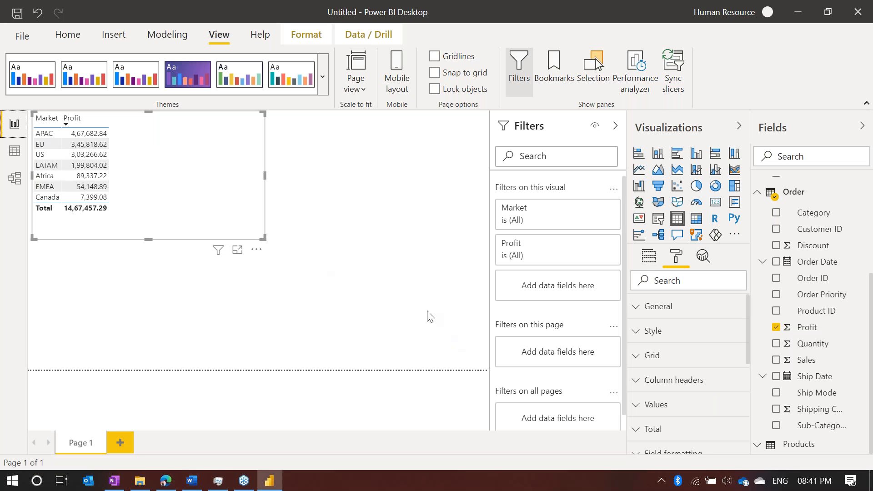
click(14, 177)
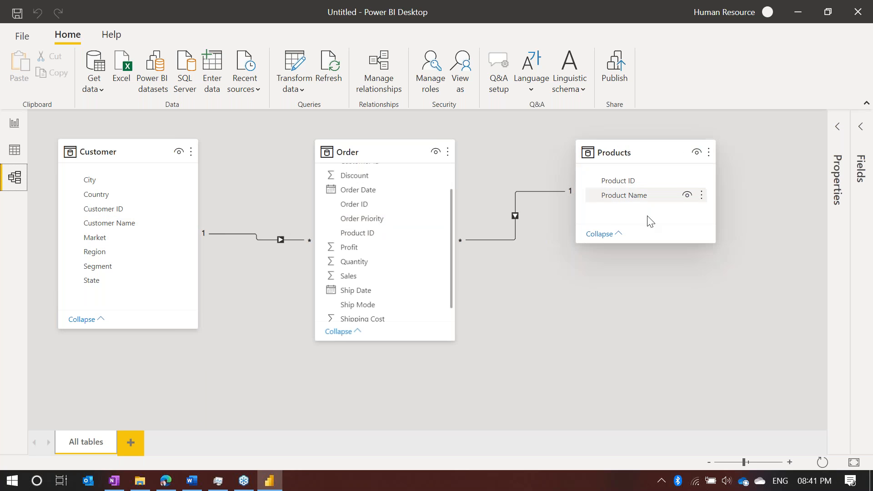
click(15, 123)
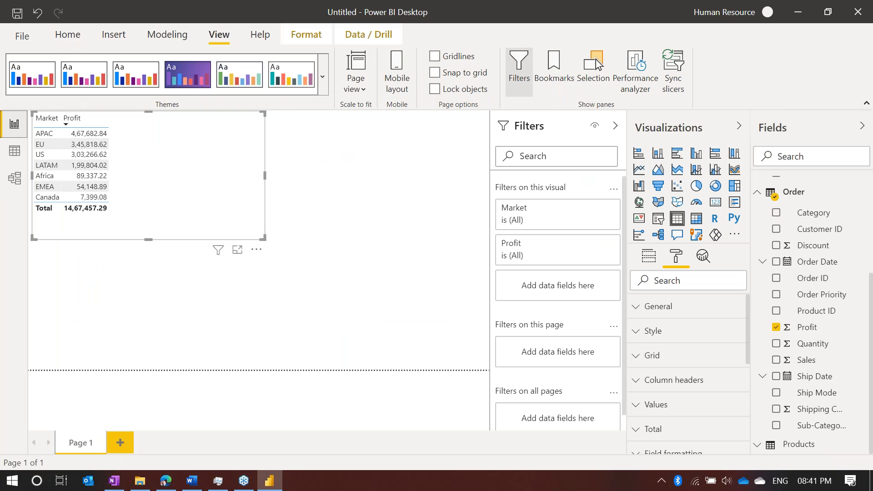
Collapse the Customer and Order field lists, add Product Name from Products to the table visual, and look through its rows
scroll(786, 236, up, 3)
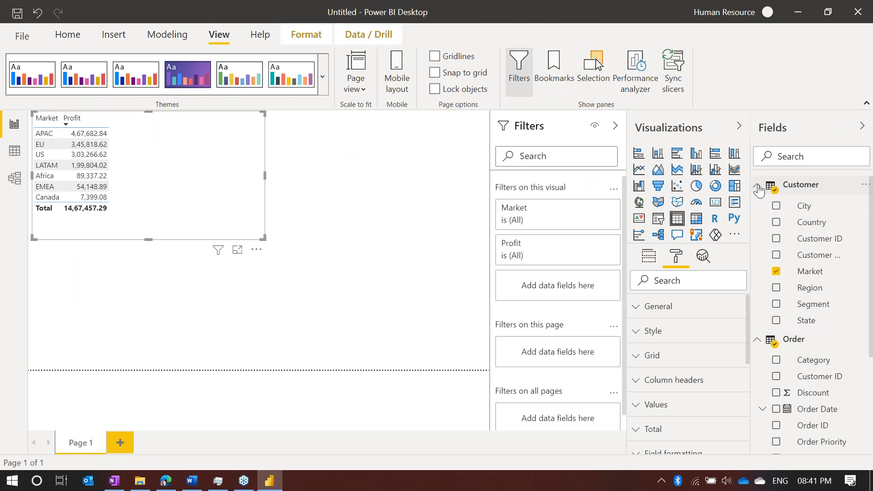
click(758, 186)
click(758, 207)
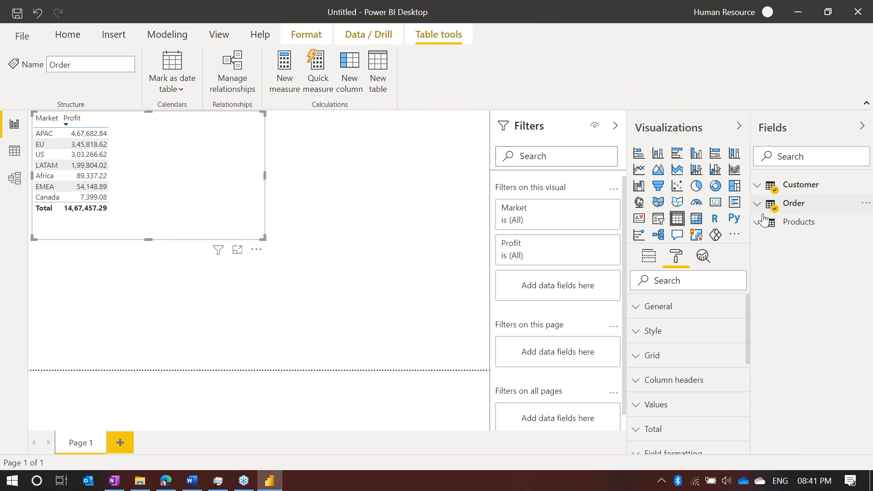
click(765, 228)
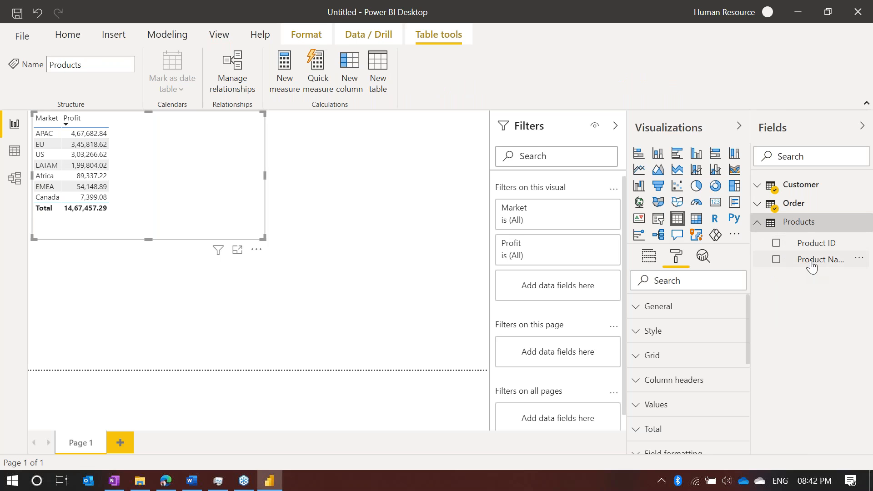
drag(827, 266, 181, 171)
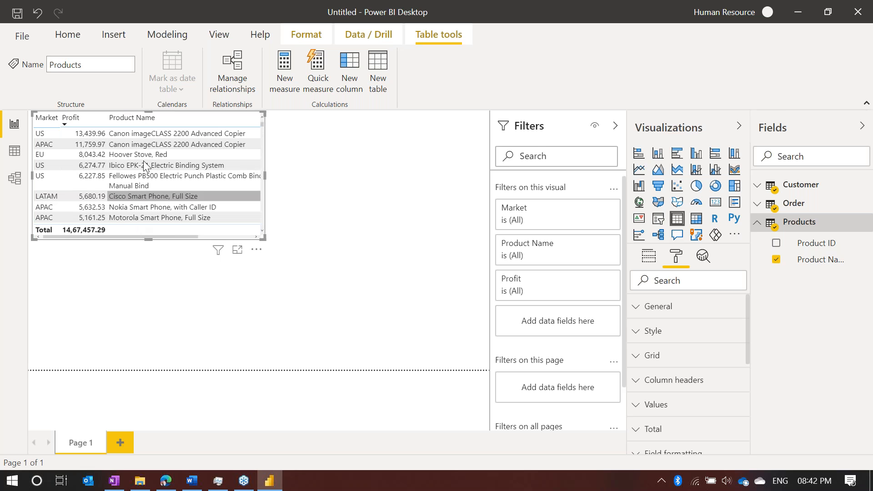
scroll(152, 180, down, 5)
scroll(152, 180, up, 5)
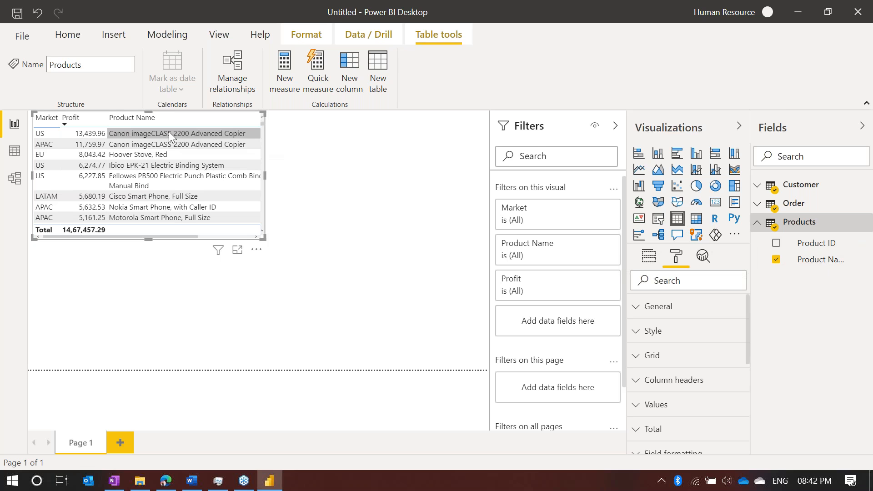
Summarize Product Name as Count in the table visual and compare the counts across the markets
click(647, 262)
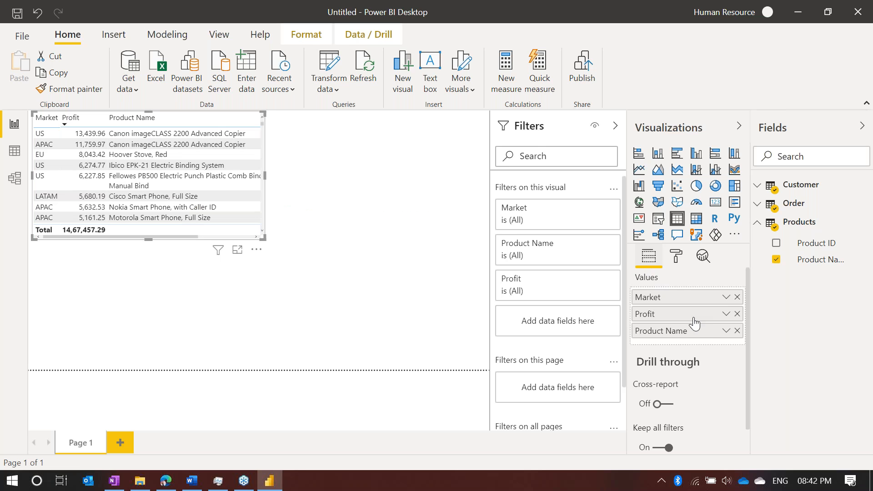
click(726, 331)
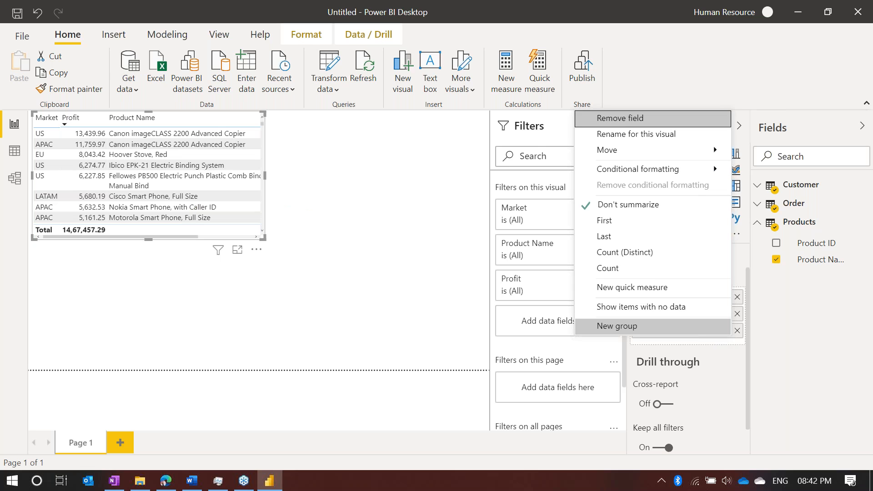
click(650, 270)
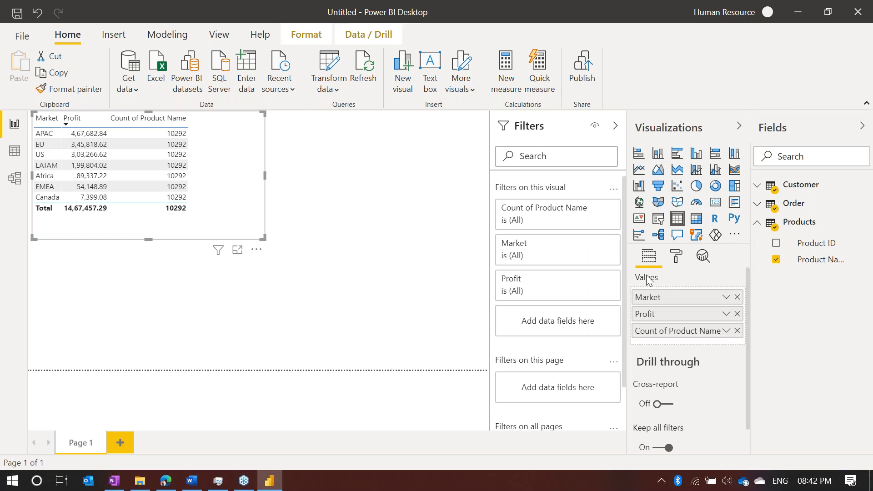
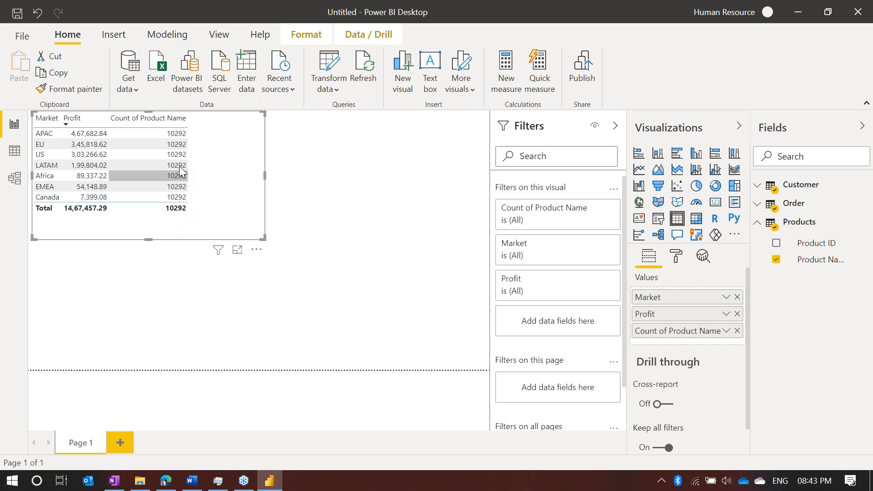
click(184, 197)
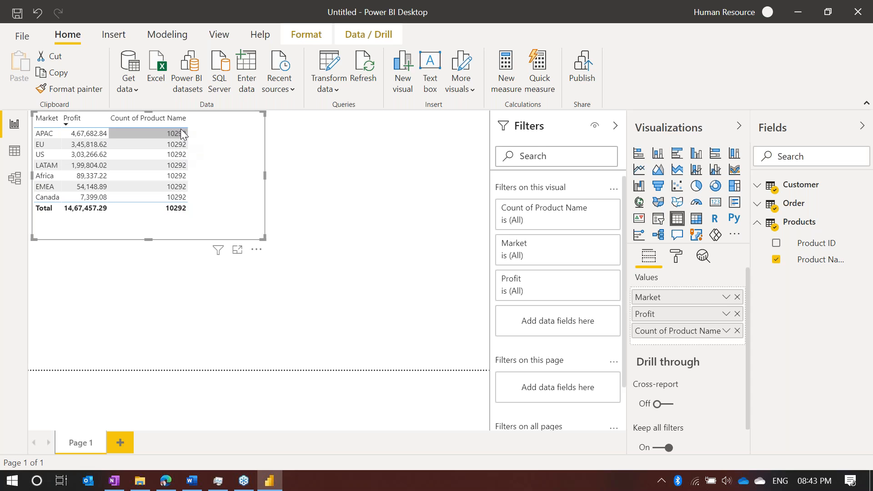
click(184, 224)
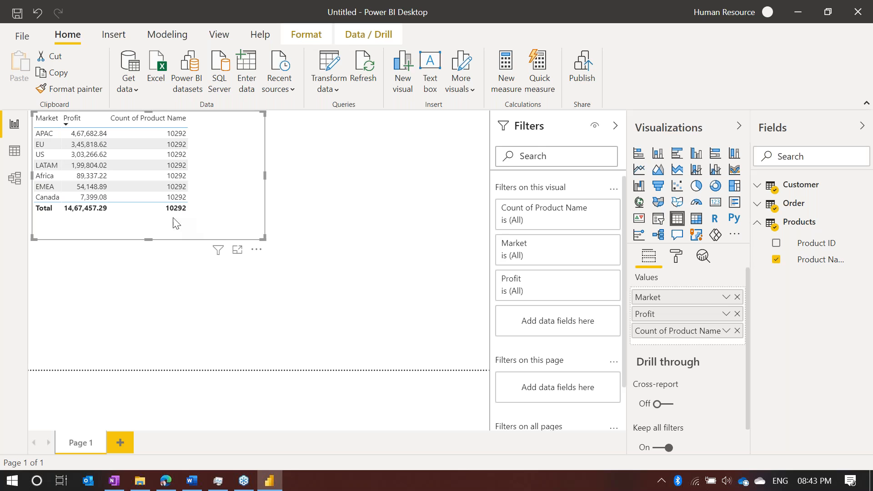
Review the columns of Customer, Order and Products and their relationship directions in the model view, and return to the report
click(15, 179)
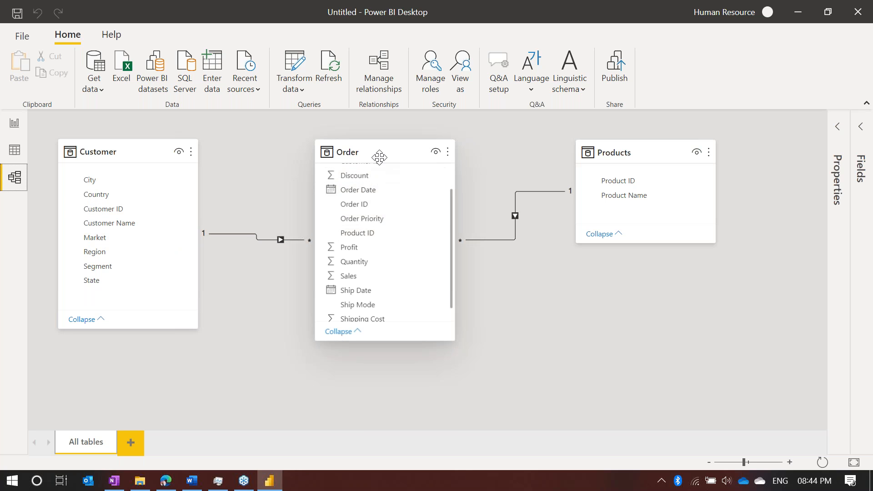
scroll(382, 219, up, 2)
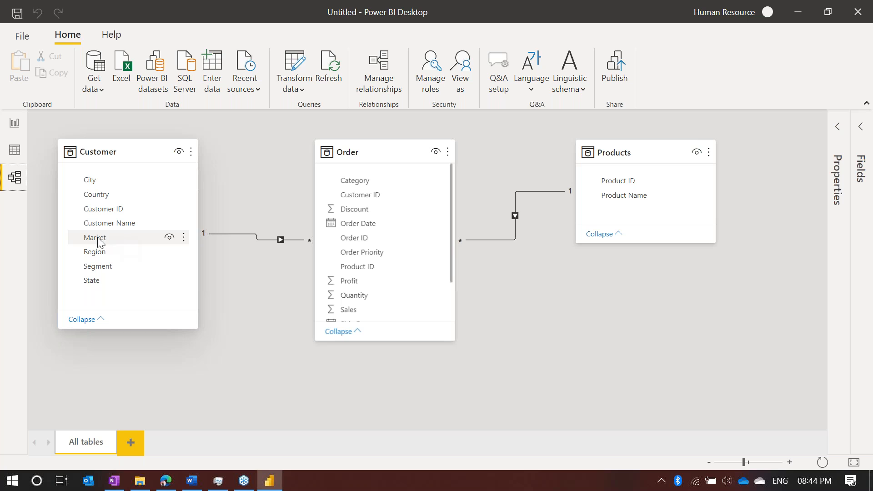
mouse_move(389, 153)
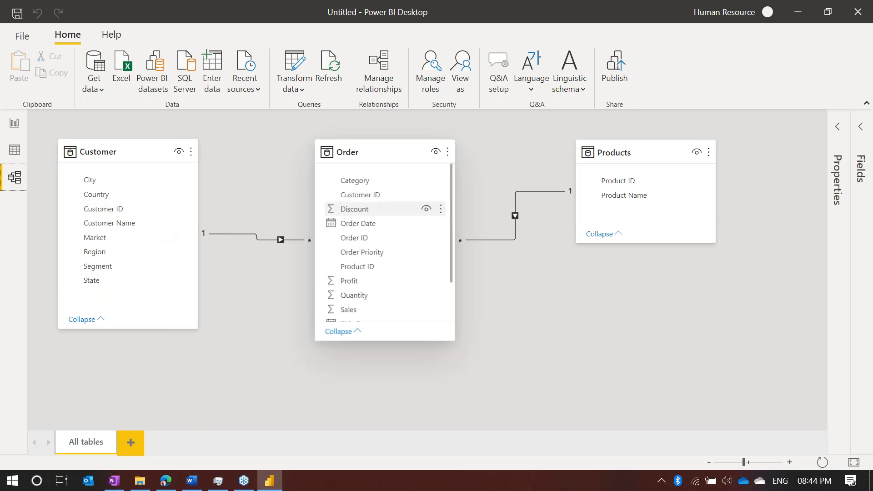
mouse_move(357, 154)
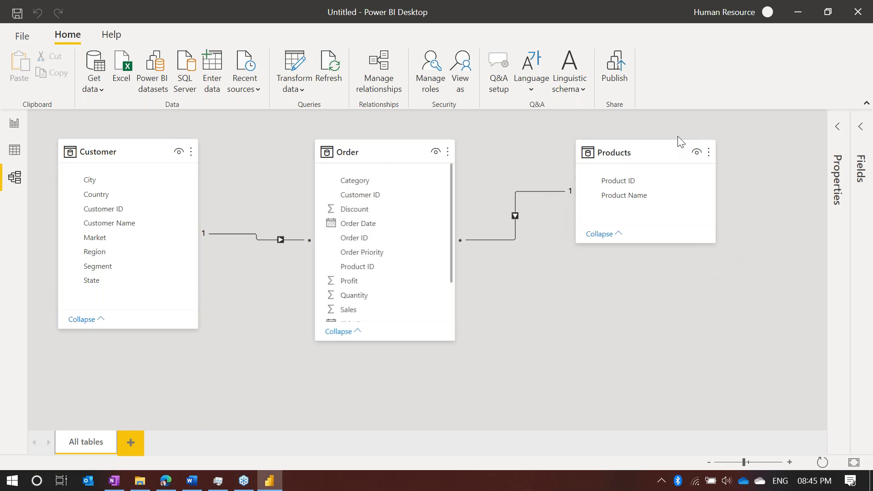
mouse_move(682, 146)
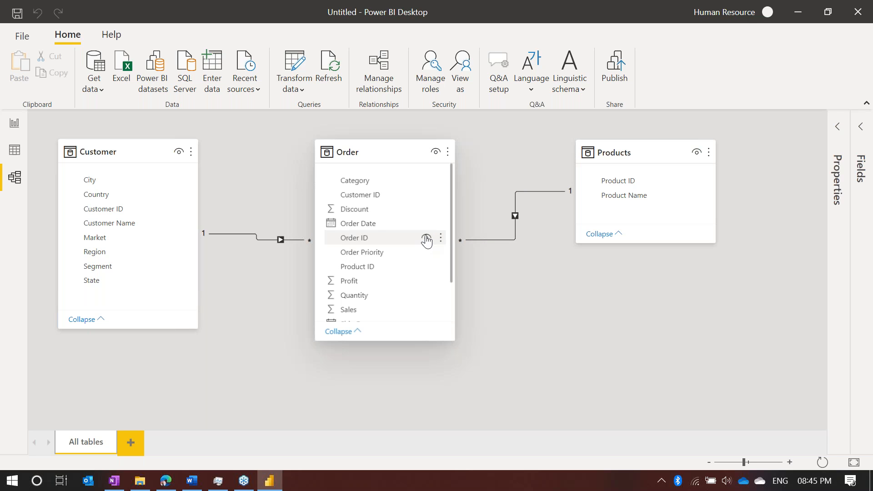
click(14, 123)
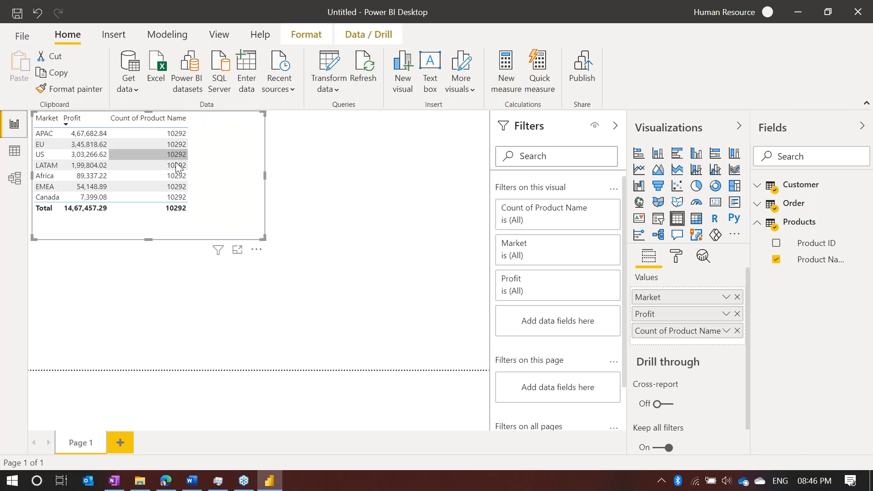
Compare the Market, Profit and Count of Product Name columns in the report with their source tables in the model view
click(14, 188)
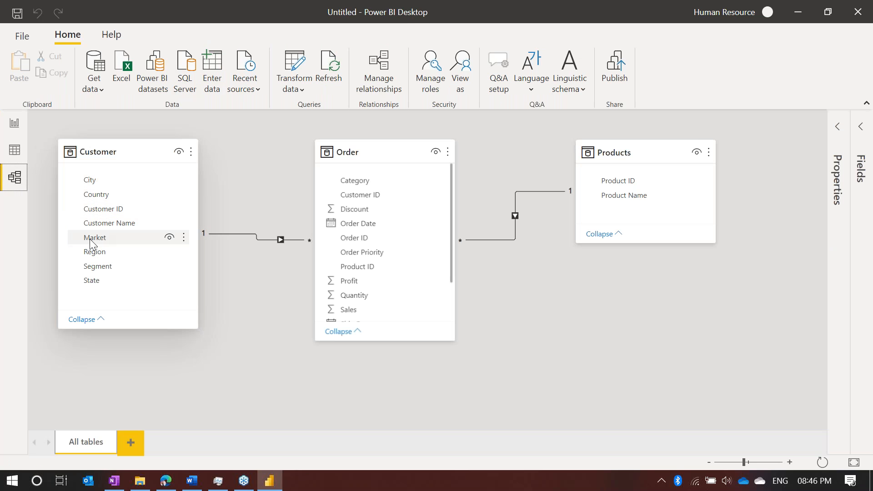
click(18, 132)
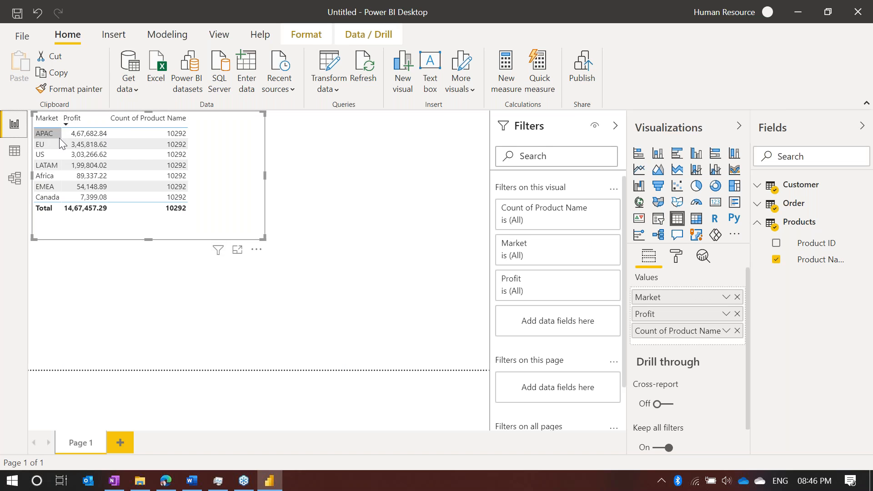
click(14, 176)
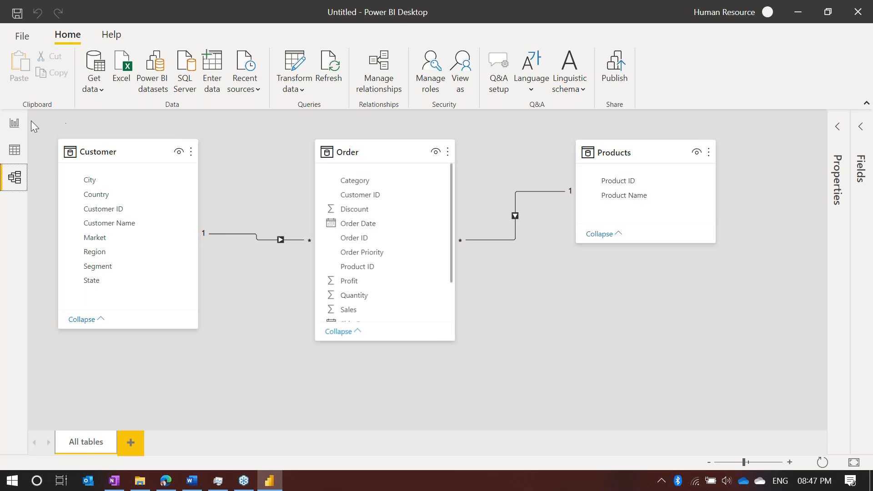
click(18, 122)
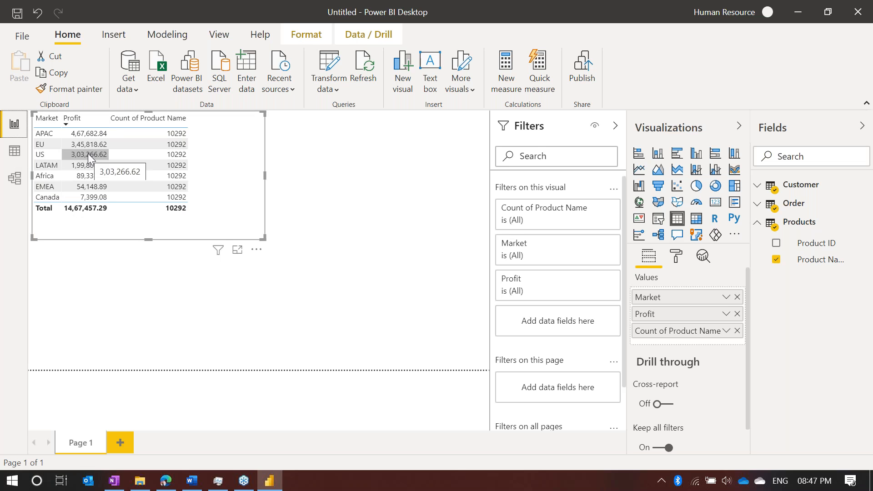
click(162, 120)
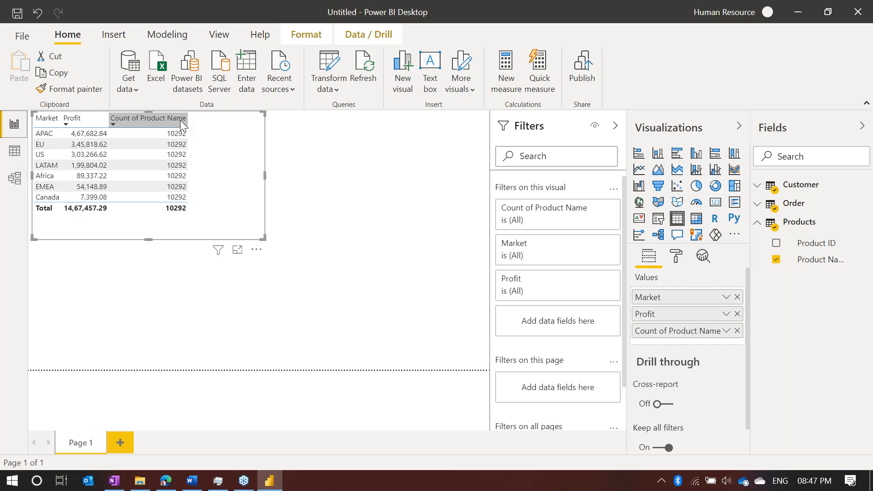
Set the cross filter direction of the Order–Products relationship to Both and check the product counts per market in the report
click(15, 178)
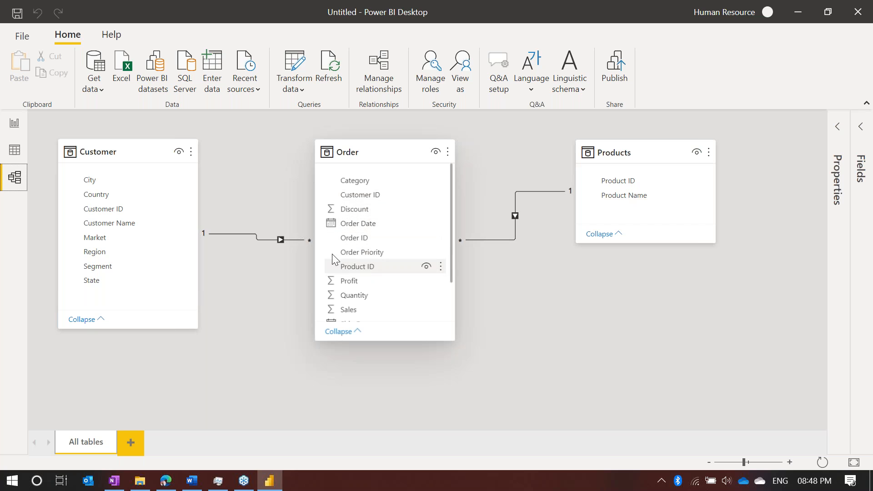
click(101, 212)
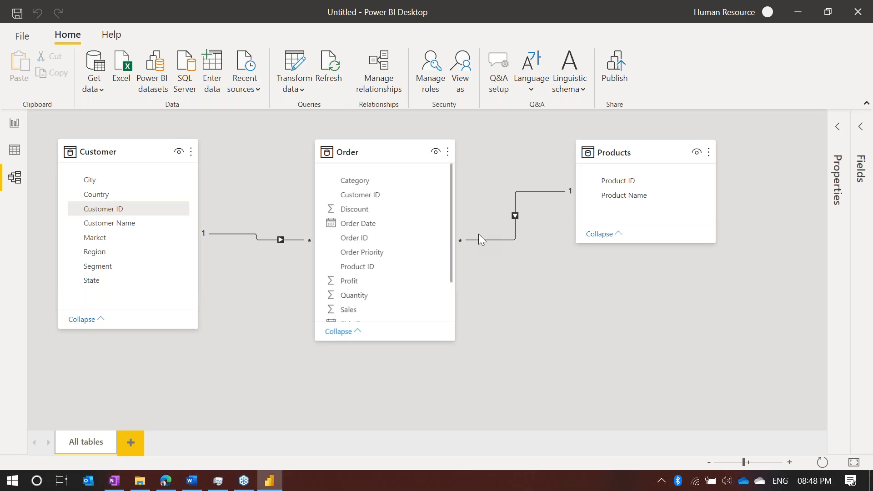
right_click(518, 214)
click(542, 240)
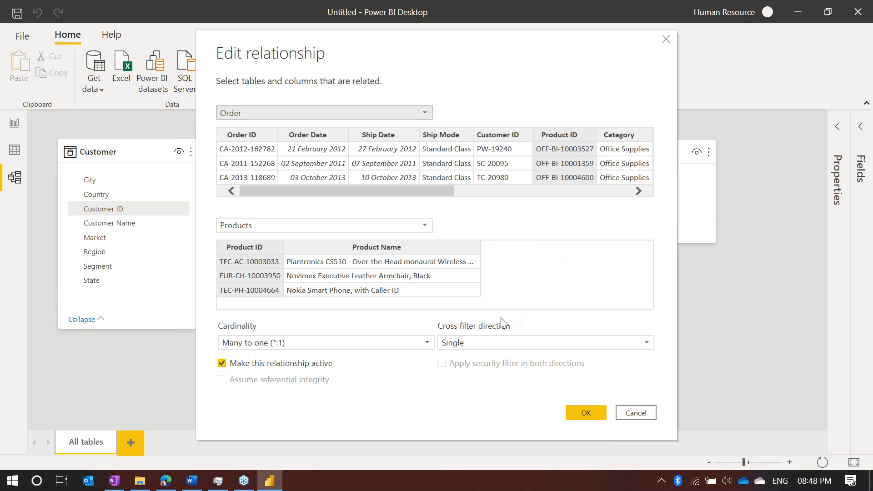
click(465, 343)
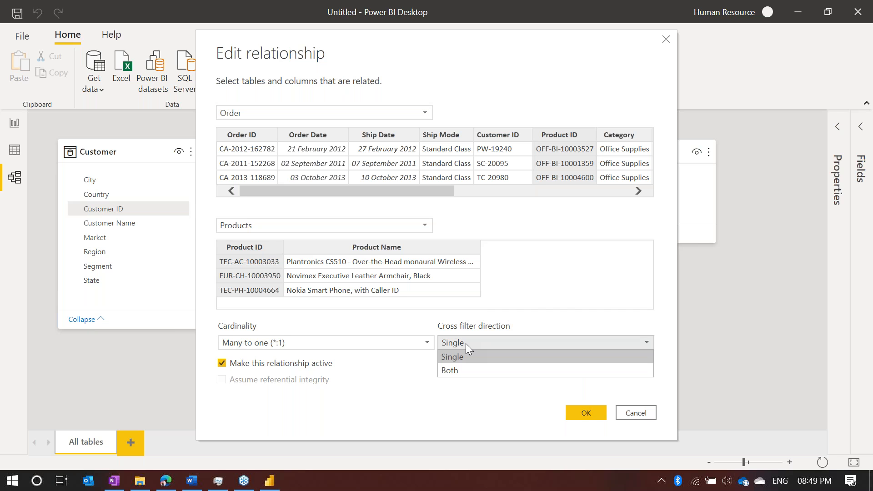
click(468, 371)
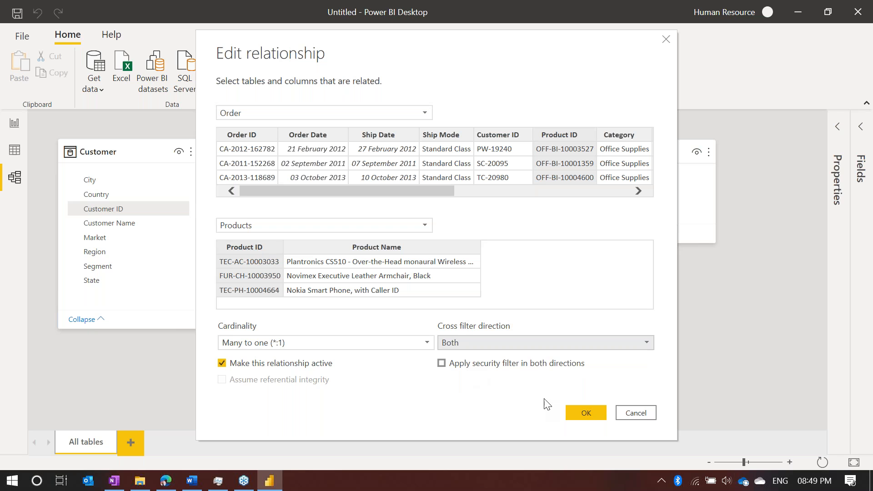
click(583, 413)
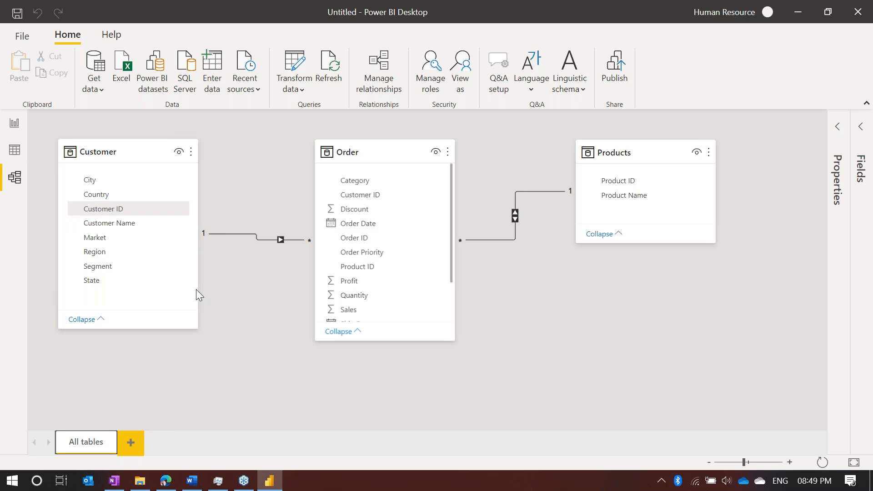
click(15, 123)
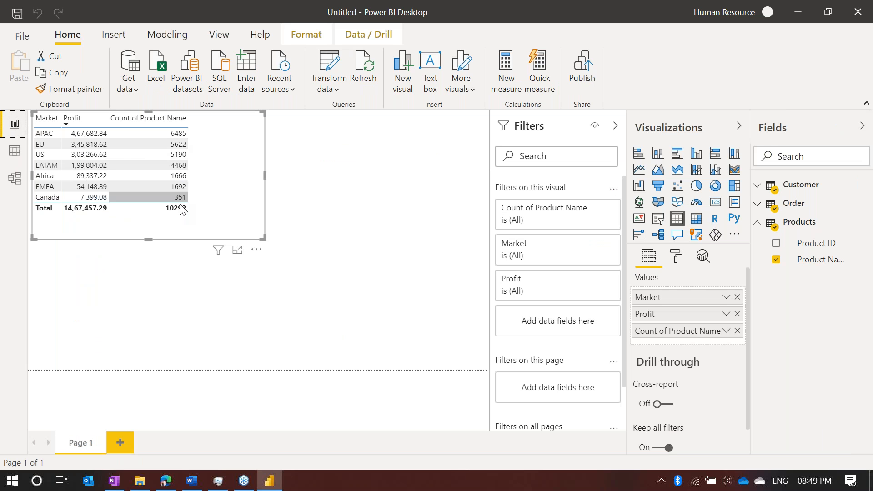
mouse_move(218, 251)
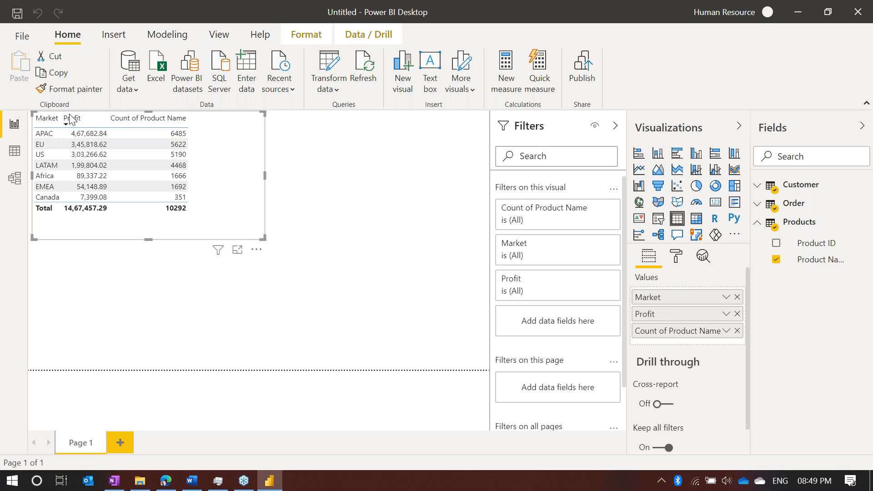
Rearrange the model diagram so that the Customer and Products tables sit lower on either side of Order
click(15, 178)
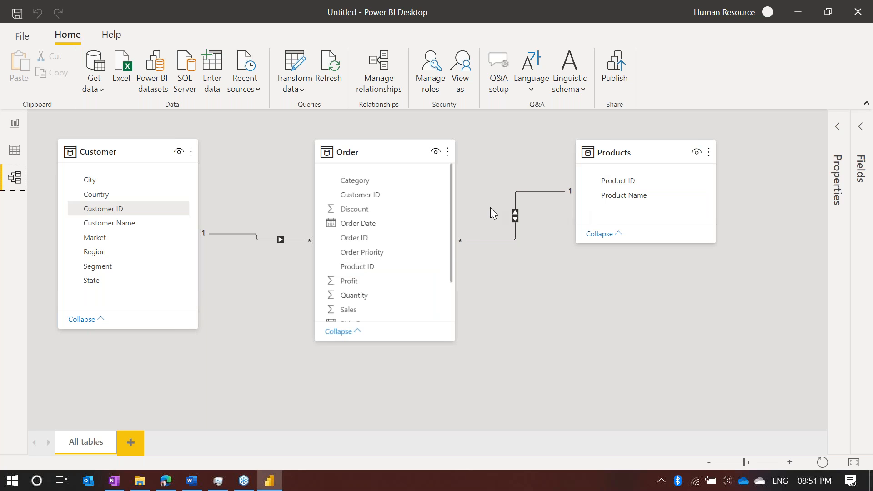
mouse_move(652, 150)
drag(652, 149, 664, 340)
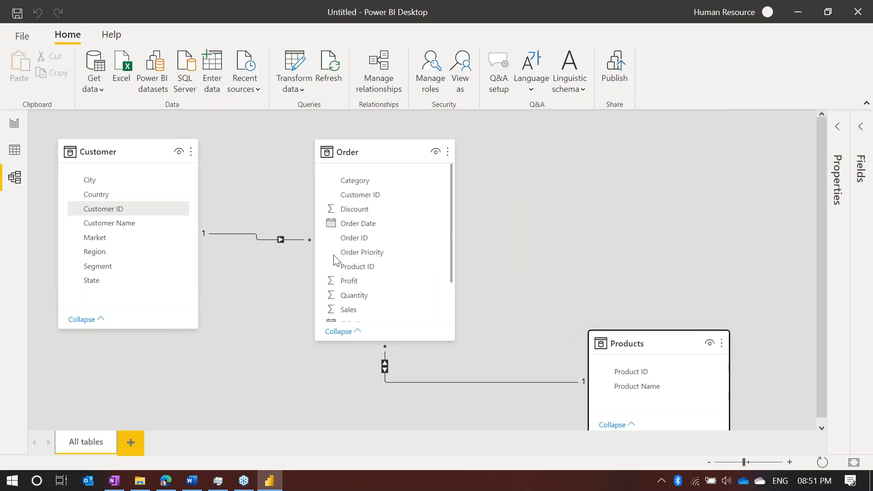
click(138, 145)
drag(139, 145, 185, 293)
drag(655, 341, 657, 279)
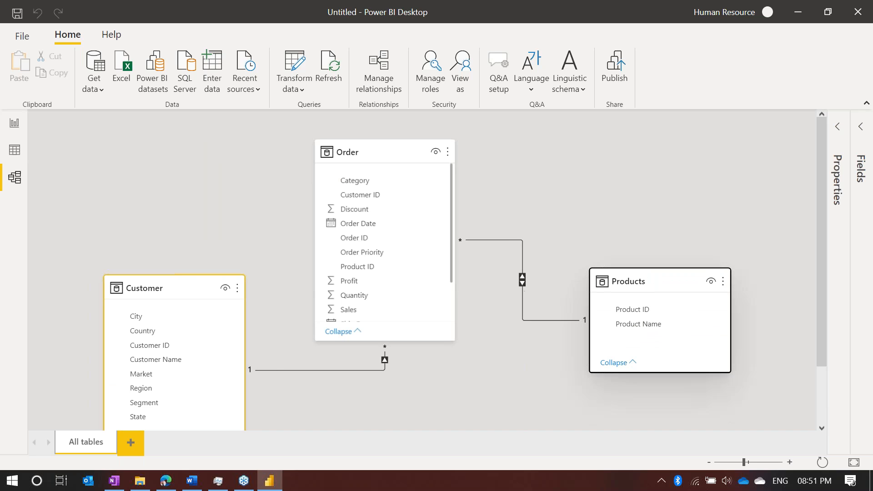
Show the whole model diagram at a smaller scale and select the relationship between Order and Products
click(708, 462)
click(708, 462)
click(708, 462)
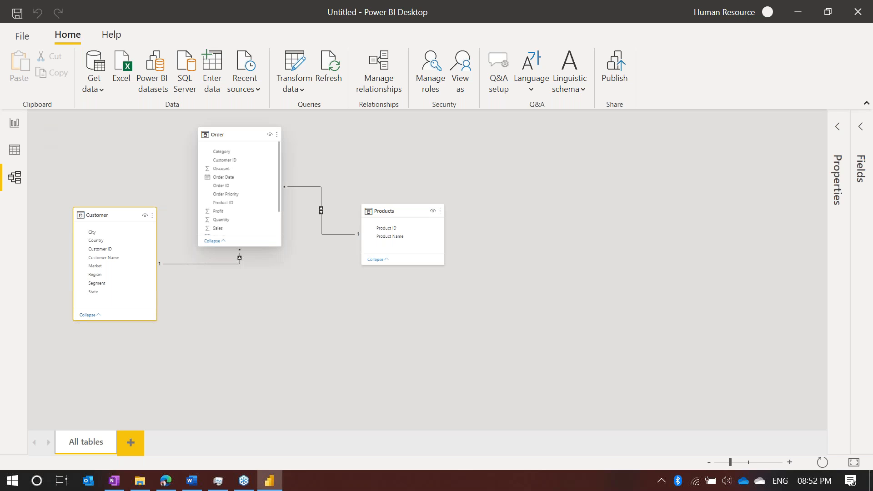
click(319, 209)
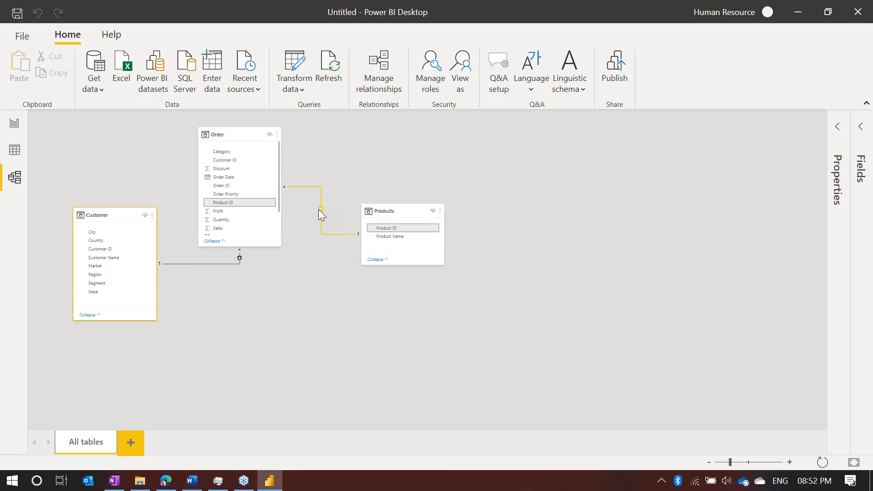